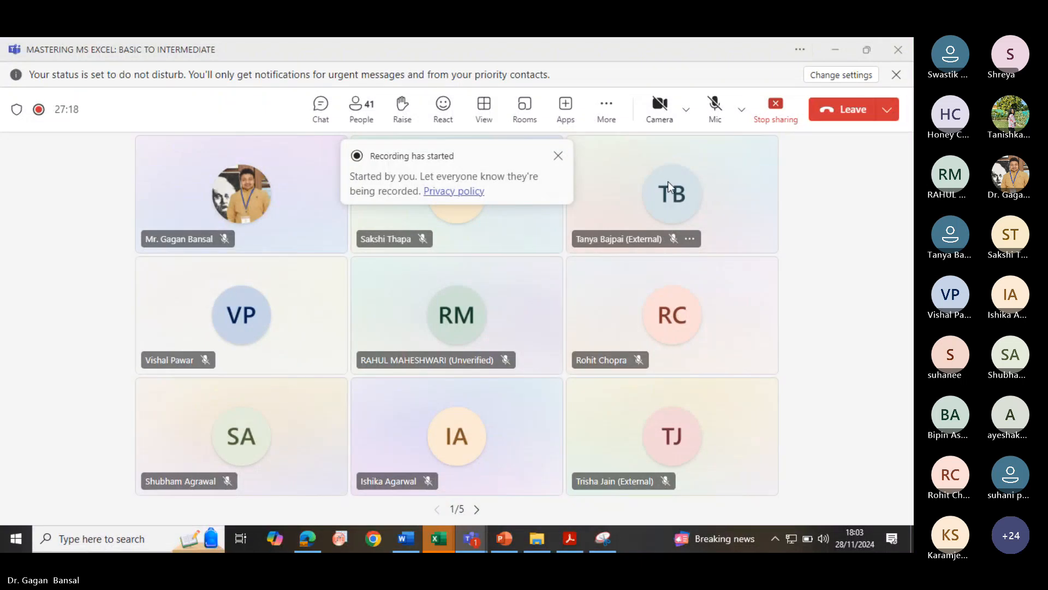
- Unmute the microphone and switch to the EXCEL FOR BEGINNERS presentation
{"action": "left_click", "coordinate": [714, 114]}
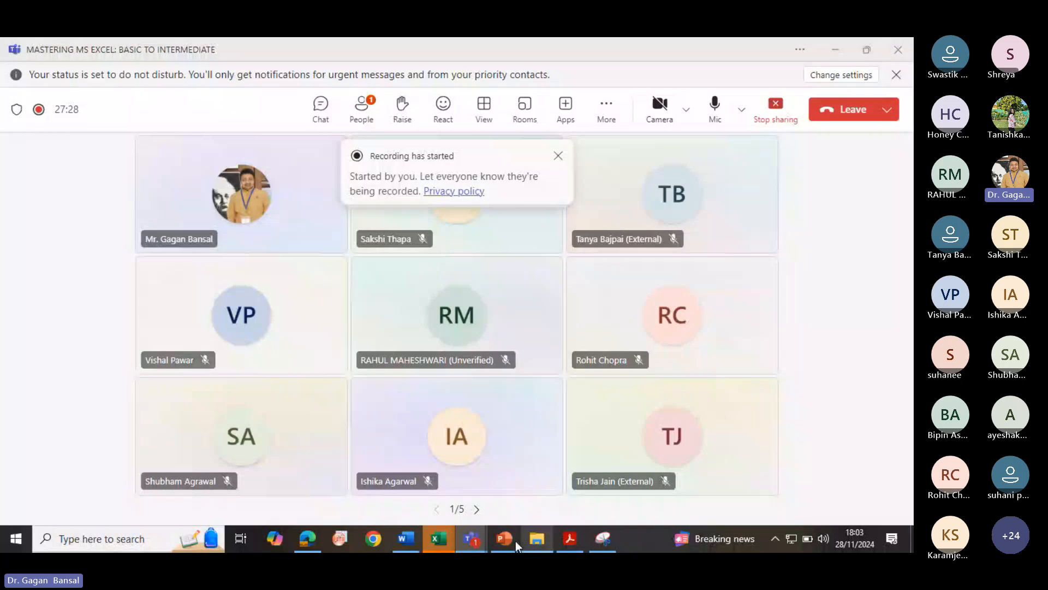
{"action": "mouse_move", "coordinate": [507, 542]}
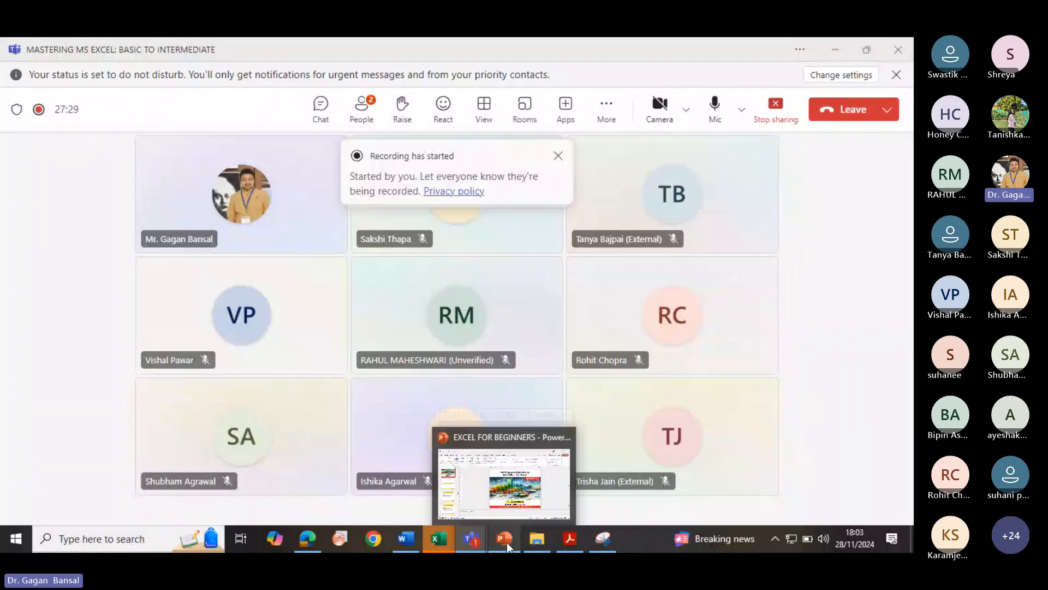
{"action": "left_click", "coordinate": [486, 494]}
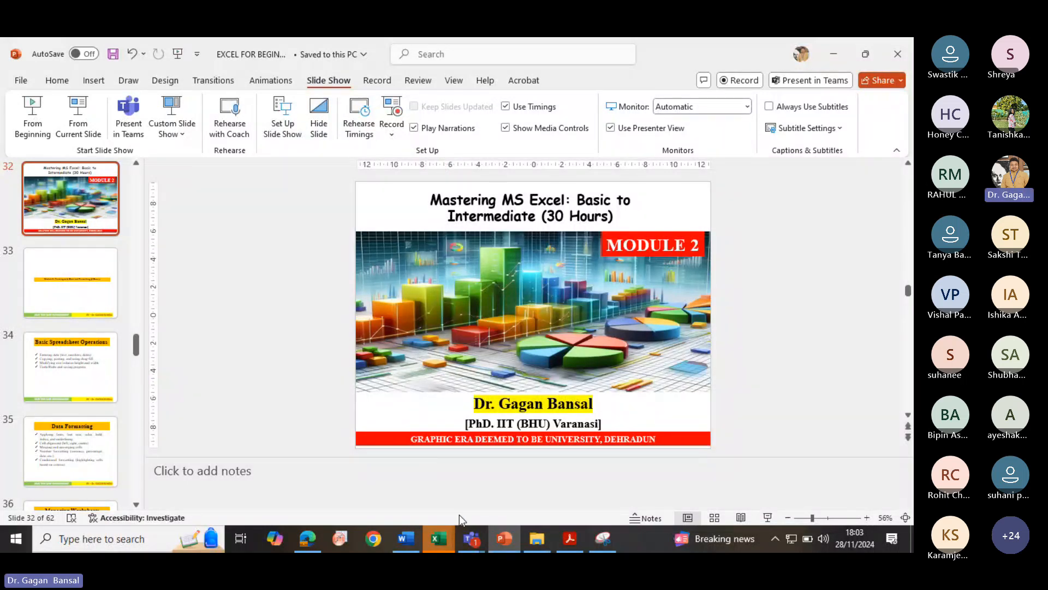
- Return to the meeting window and toggle the camera on and back off
{"action": "mouse_move", "coordinate": [472, 538]}
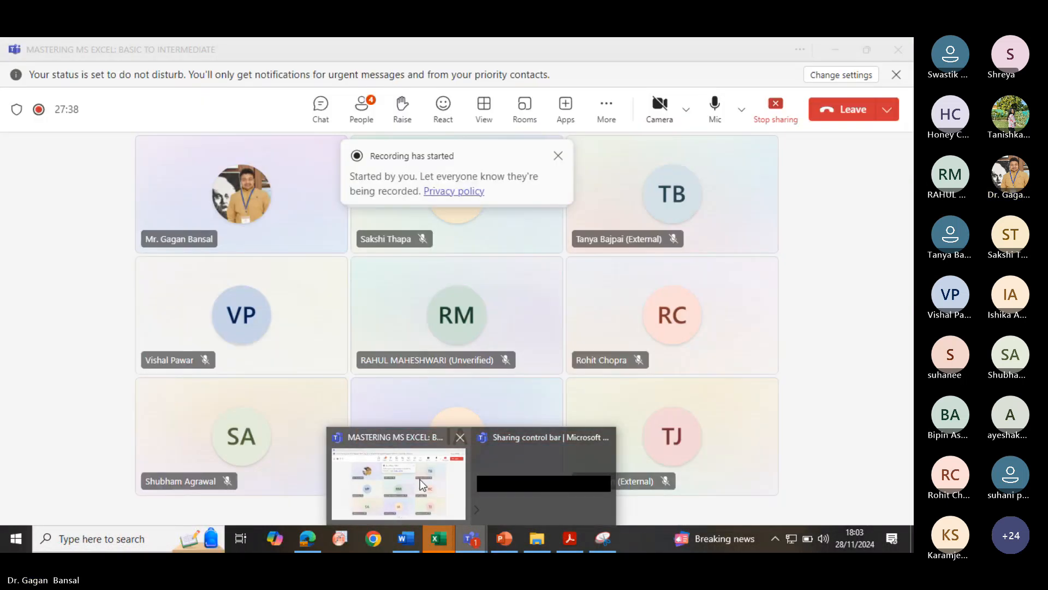
{"action": "left_click", "coordinate": [420, 479]}
{"action": "left_click", "coordinate": [660, 105]}
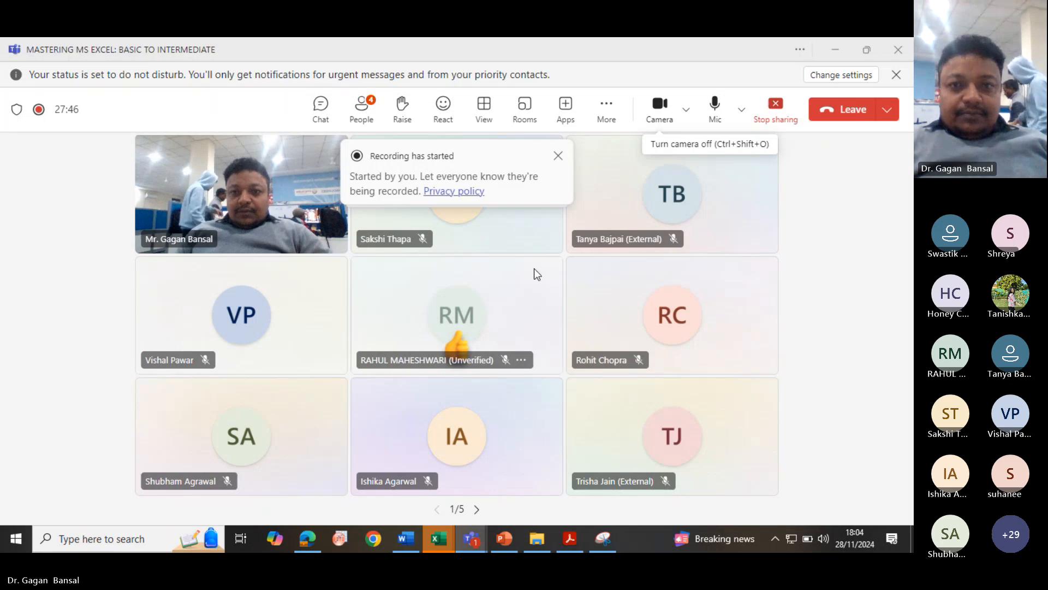
{"action": "left_click", "coordinate": [657, 109]}
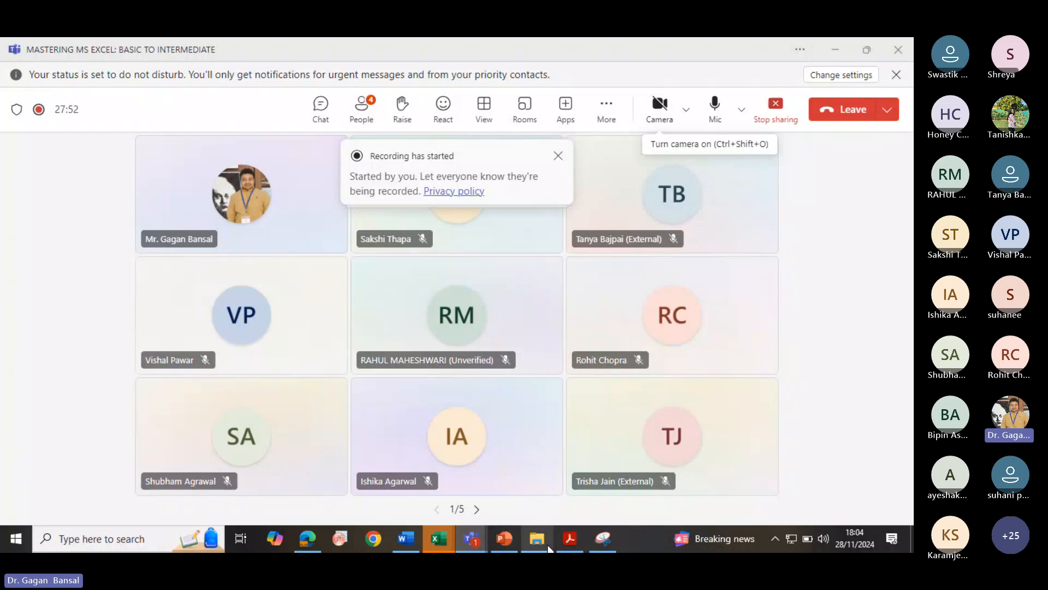
- Open the Excel 30 hr module PDF and maximize its window
{"action": "left_click", "coordinate": [569, 538]}
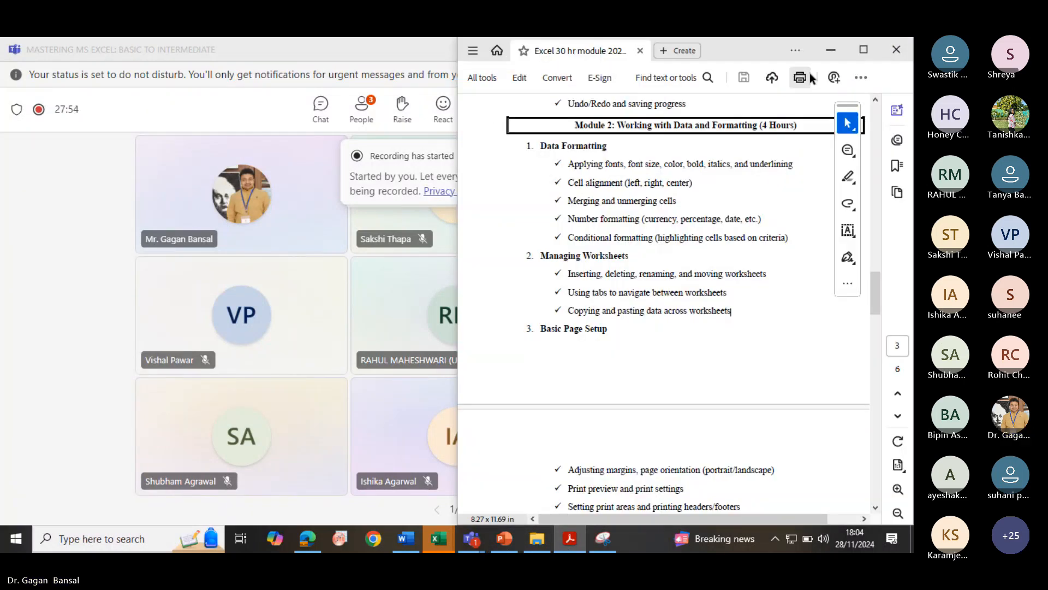
{"action": "left_click", "coordinate": [864, 49]}
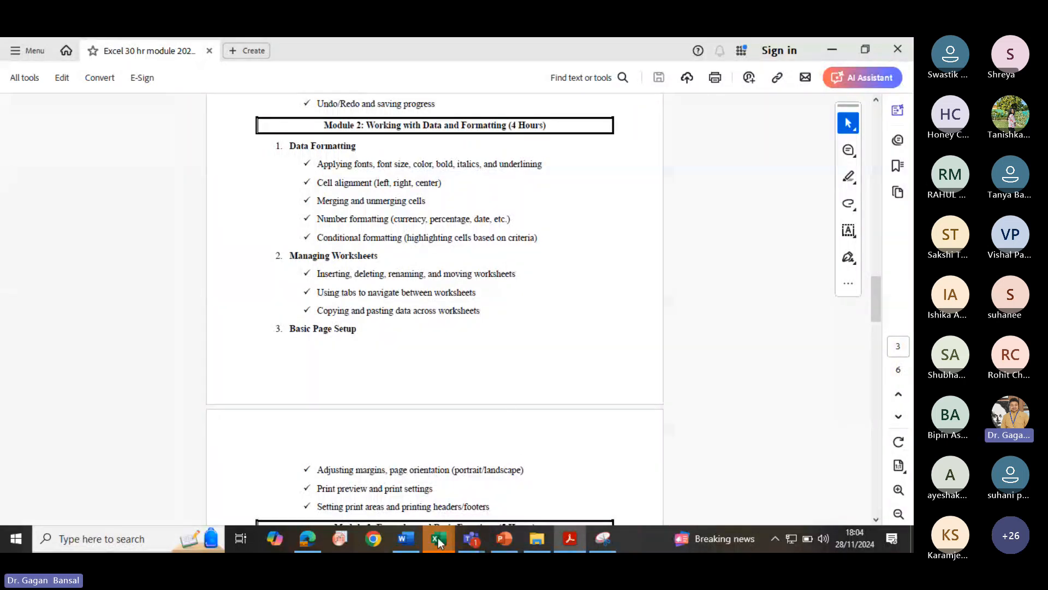
- Return to the meeting, open the participants list and admit everyone waiting in the lobby
{"action": "mouse_move", "coordinate": [436, 538]}
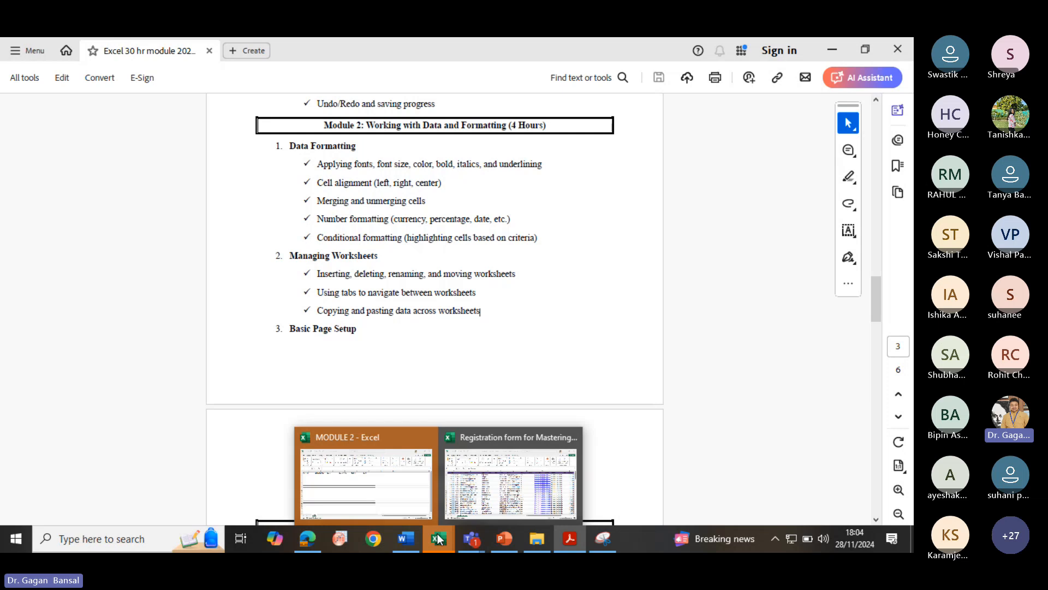
{"action": "mouse_move", "coordinate": [470, 538]}
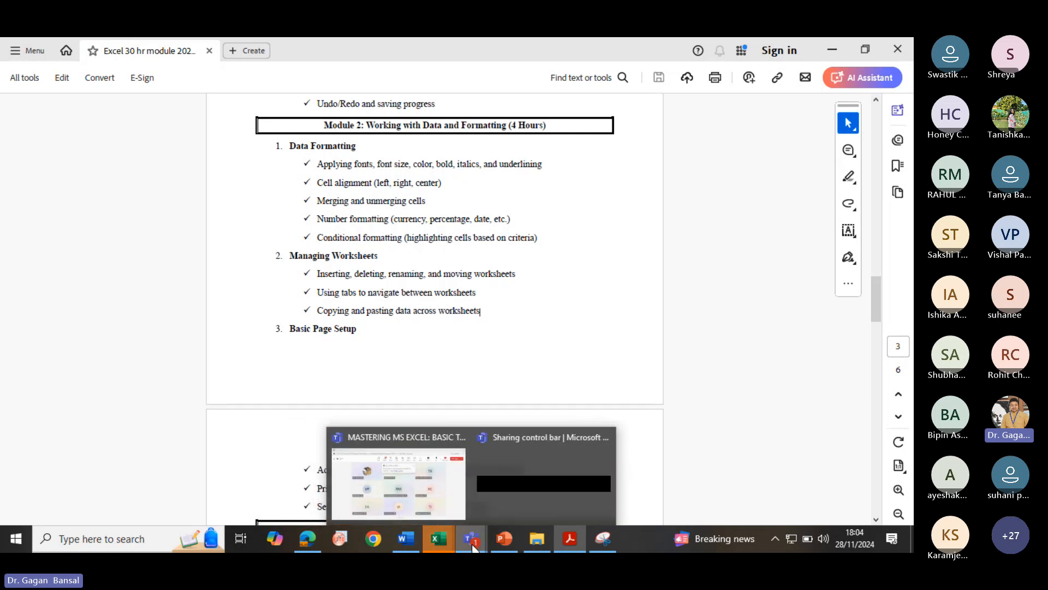
{"action": "left_click", "coordinate": [403, 487]}
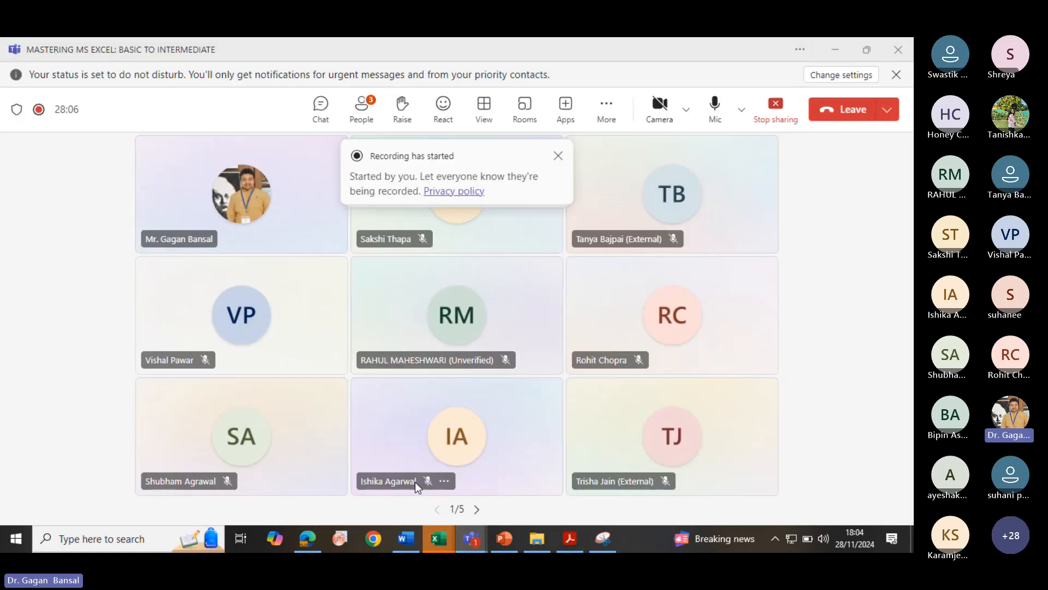
{"action": "left_click", "coordinate": [362, 118]}
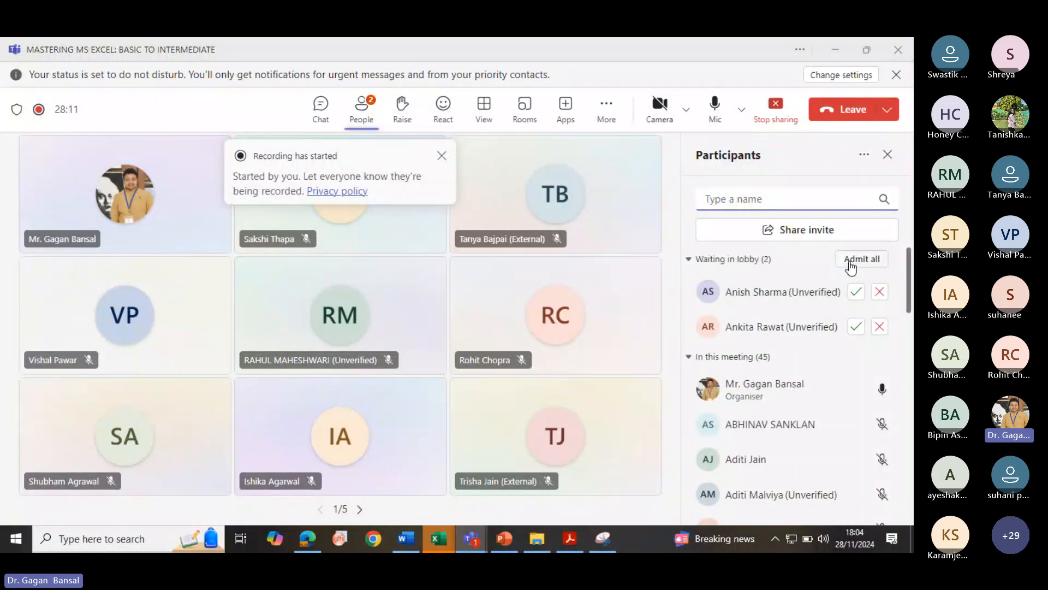
{"action": "left_click", "coordinate": [850, 266]}
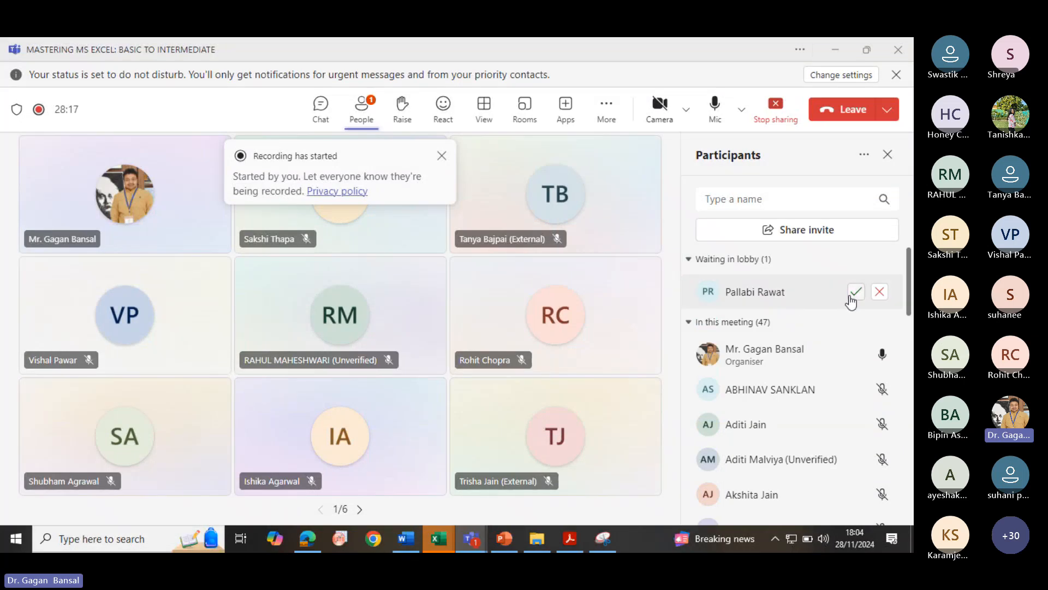
{"action": "left_click", "coordinate": [855, 293]}
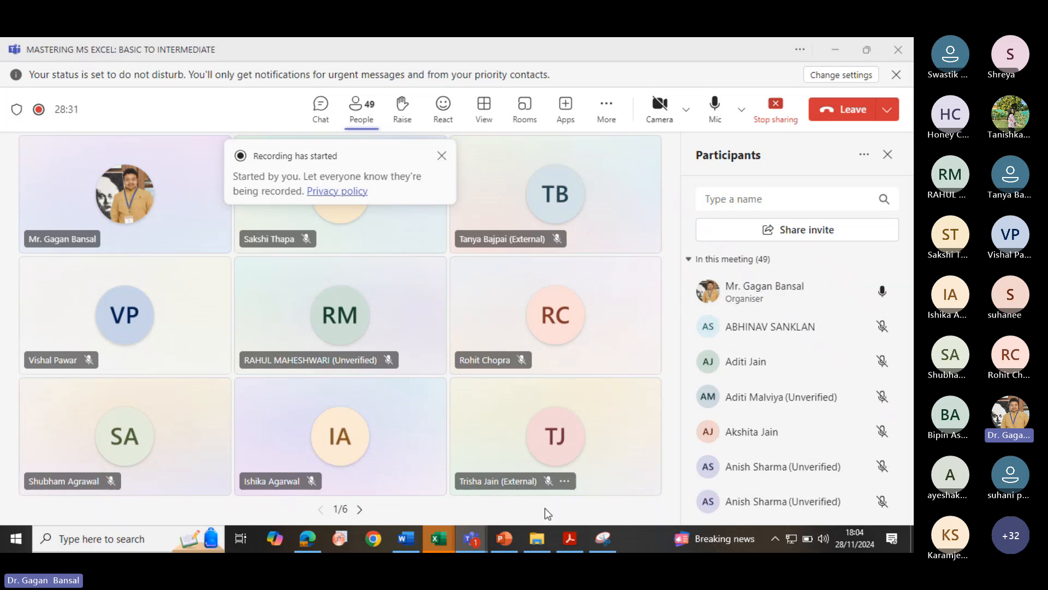
- Switch to the MODULE 2 workbook, select all on the DRAG sheet and add a new worksheet
{"action": "left_click", "coordinate": [443, 539]}
{"action": "left_click", "coordinate": [356, 488]}
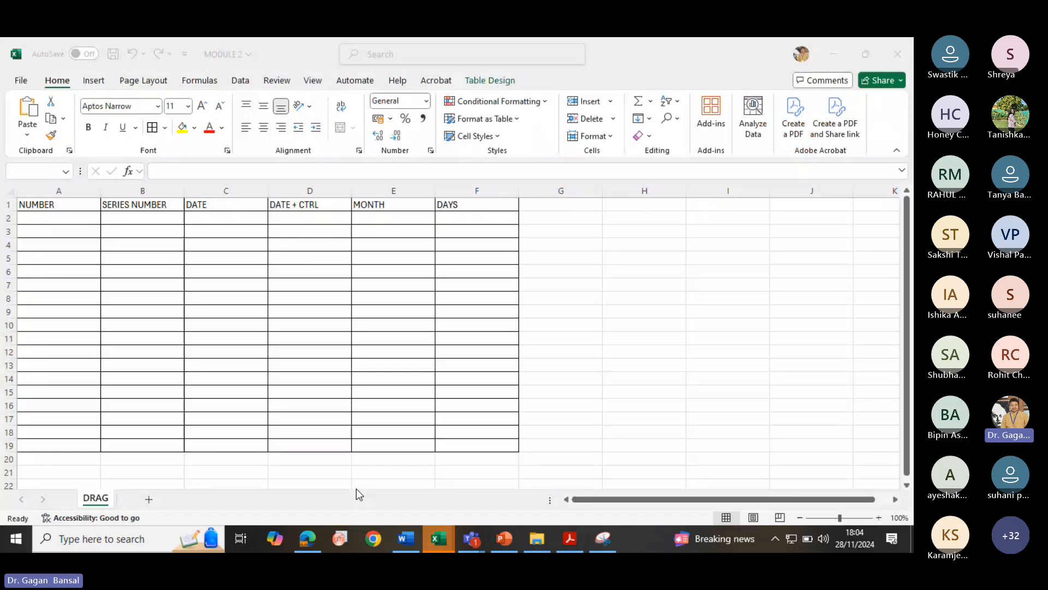
{"action": "key", "text": "ctrl+a"}
{"action": "left_click", "coordinate": [149, 499]}
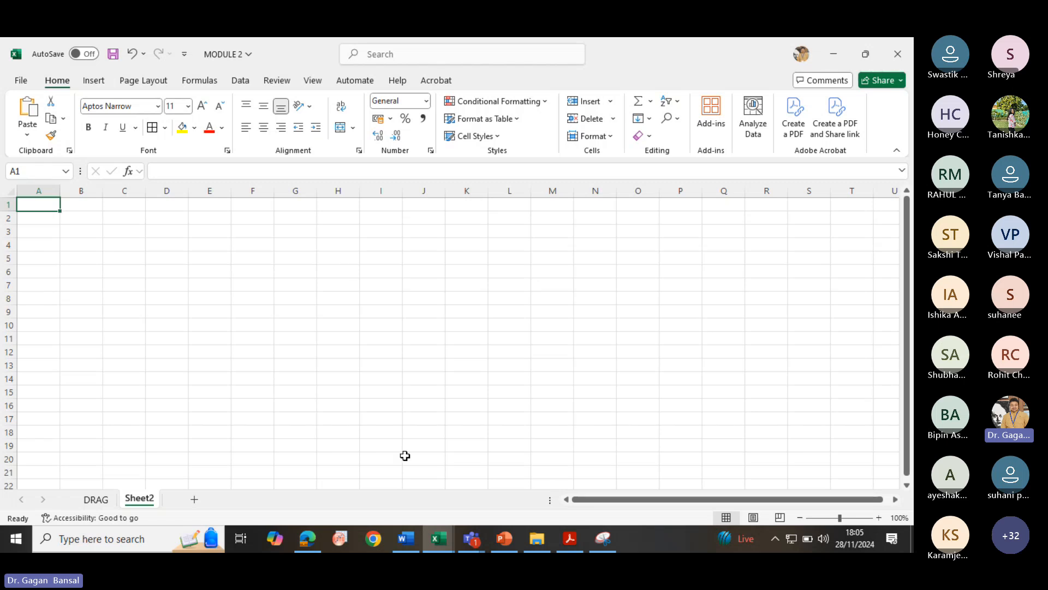
- Show the course PDF, then go back to the meeting and admit the waiting participant
{"action": "left_click", "coordinate": [569, 538]}
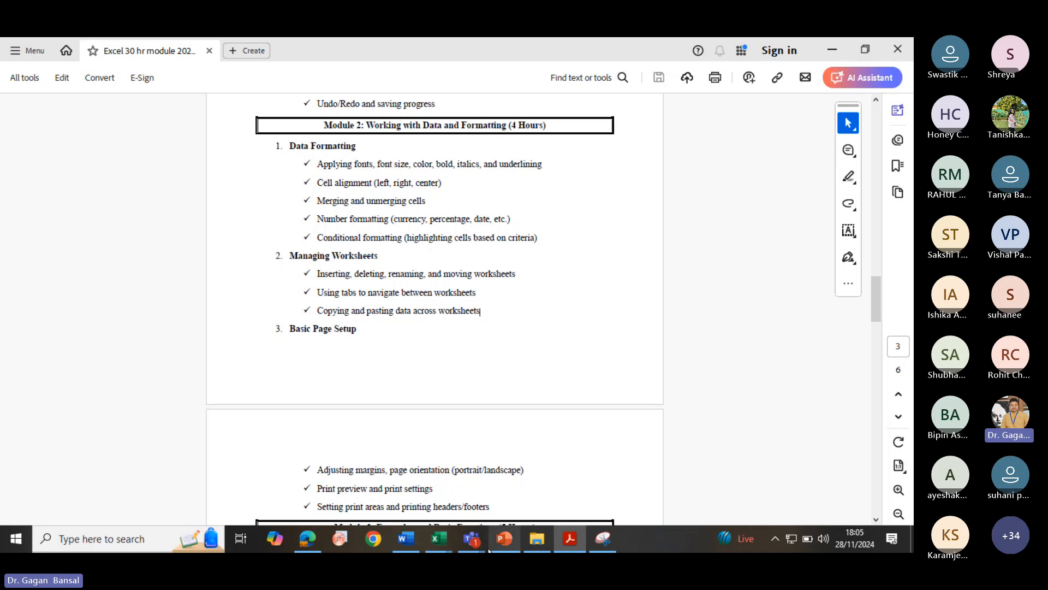
{"action": "mouse_move", "coordinate": [474, 543]}
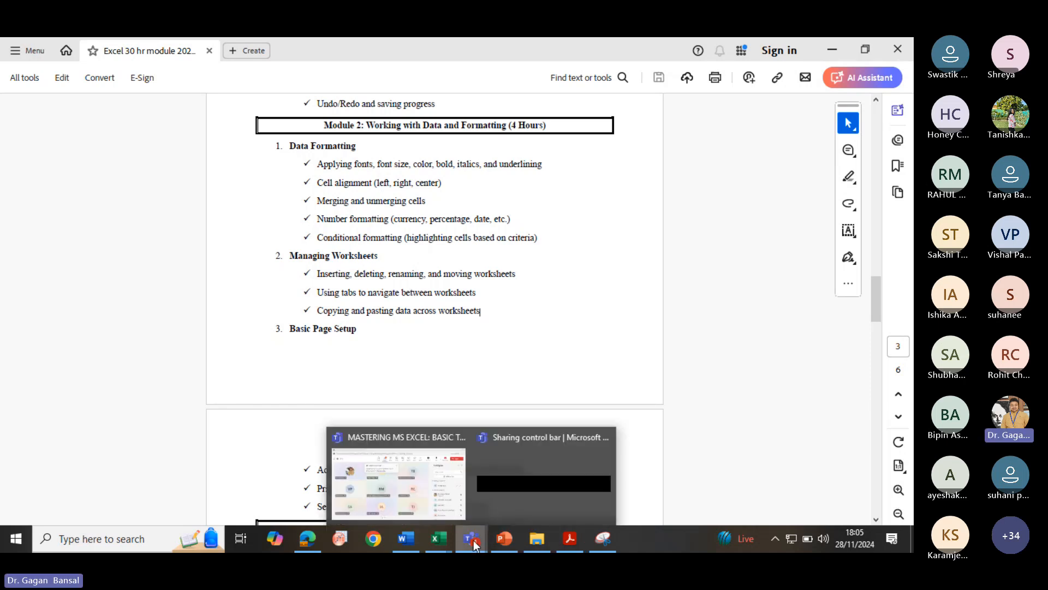
{"action": "left_click", "coordinate": [390, 475]}
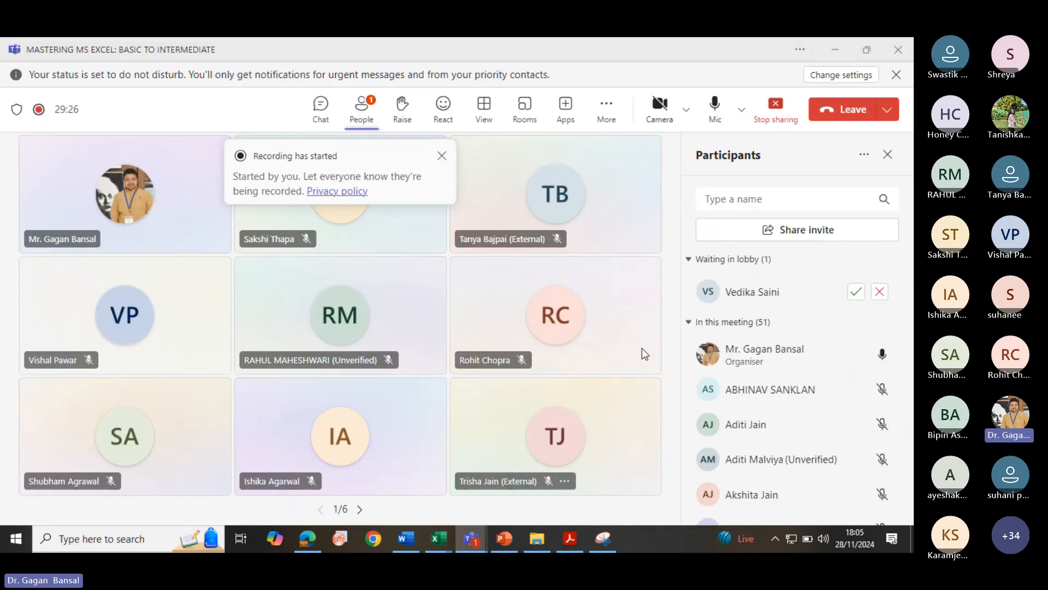
{"action": "left_click", "coordinate": [852, 292]}
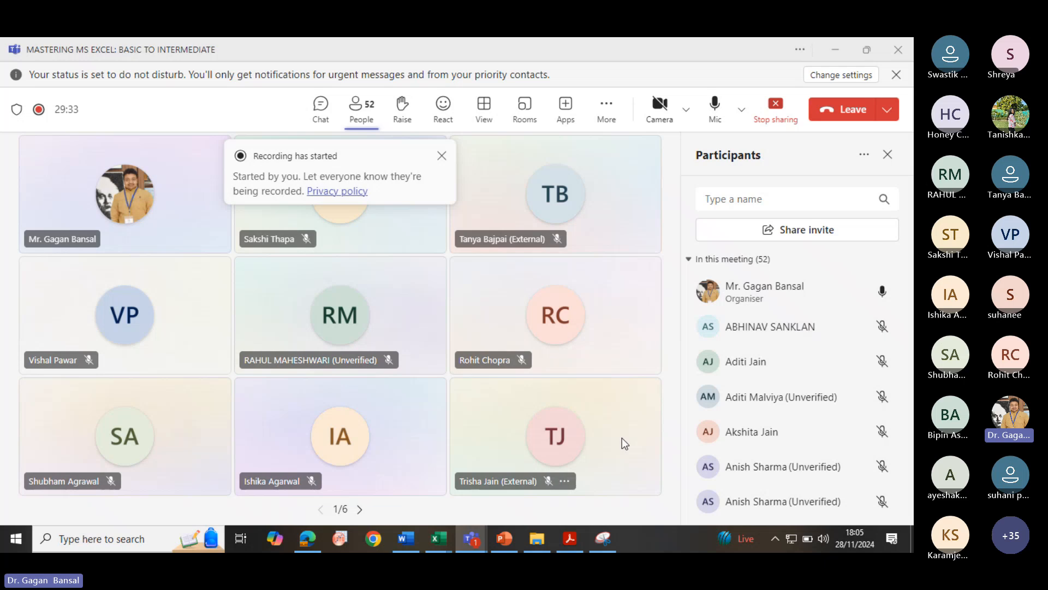
- Switch to Sheet2 of the MODULE 2 workbook
{"action": "mouse_move", "coordinate": [508, 538]}
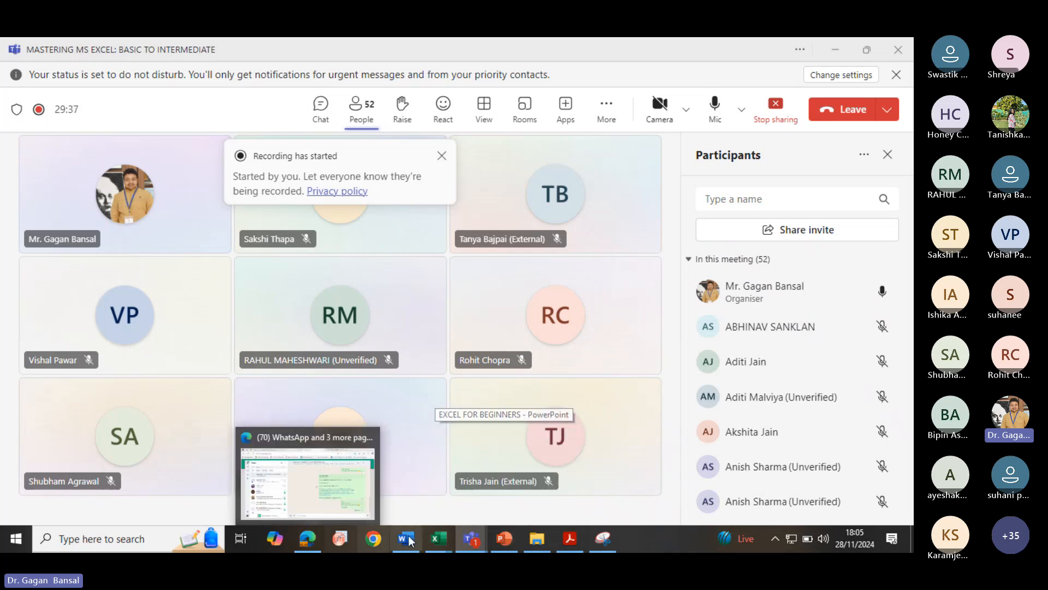
{"action": "mouse_move", "coordinate": [431, 540]}
{"action": "mouse_move", "coordinate": [447, 494]}
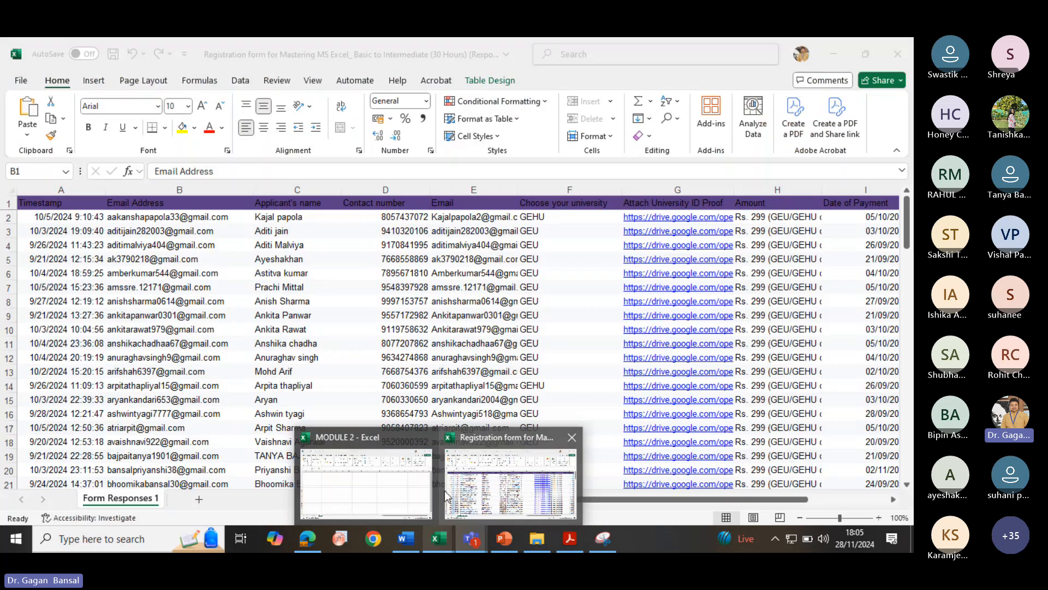
{"action": "left_click", "coordinate": [359, 485]}
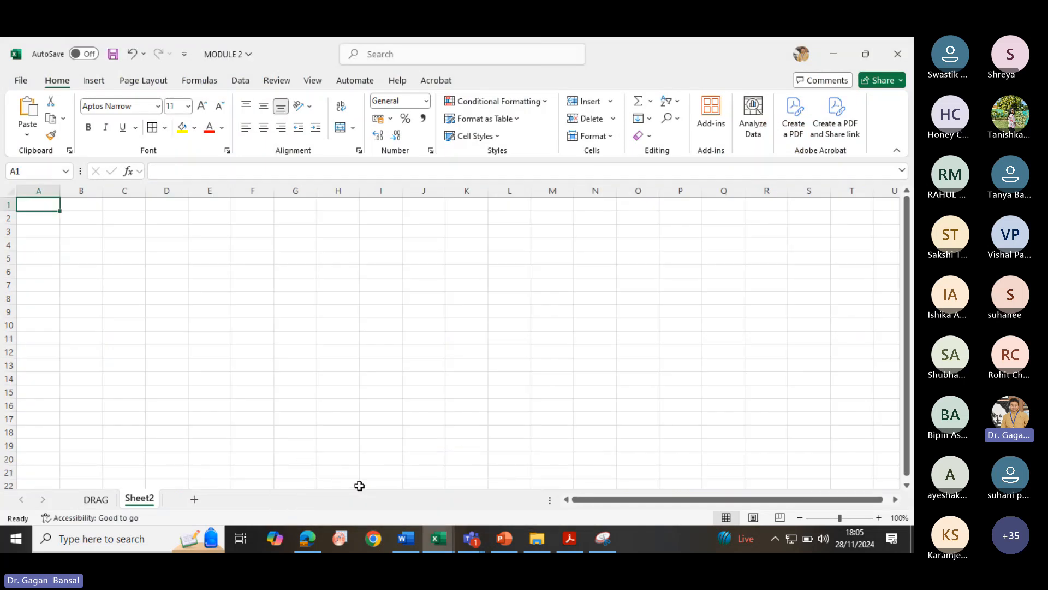
- Show the course PDF again, return to the meeting and admit the next lobby participant
{"action": "left_click", "coordinate": [569, 541]}
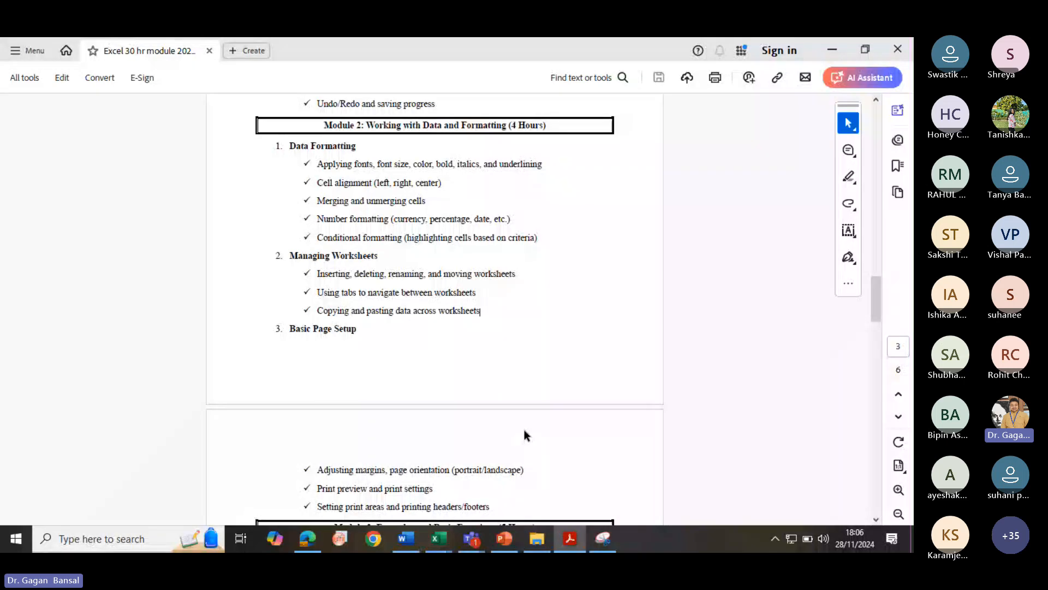
{"action": "mouse_move", "coordinate": [472, 537]}
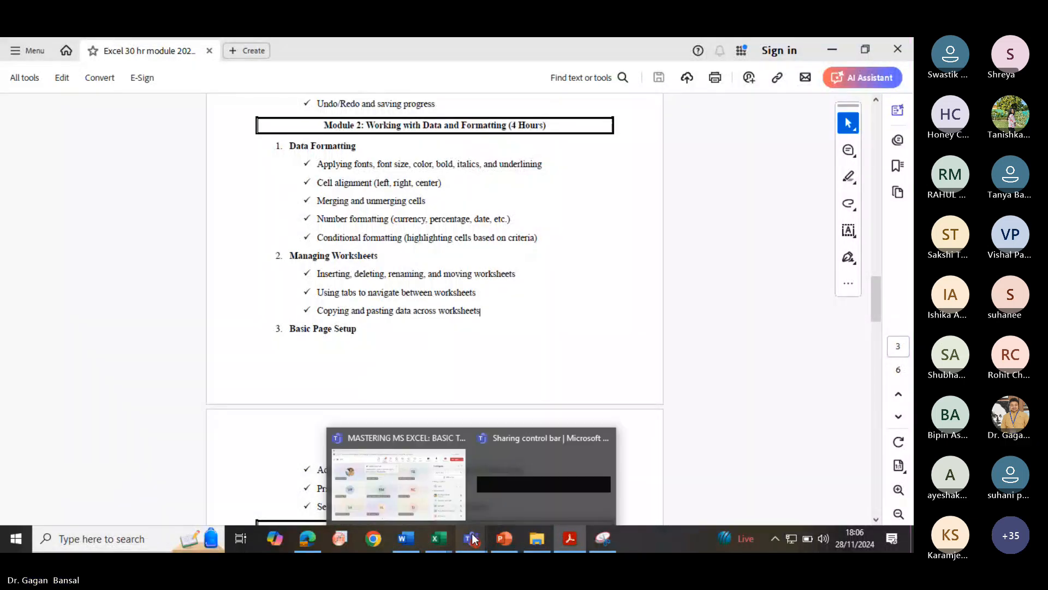
{"action": "left_click", "coordinate": [397, 473]}
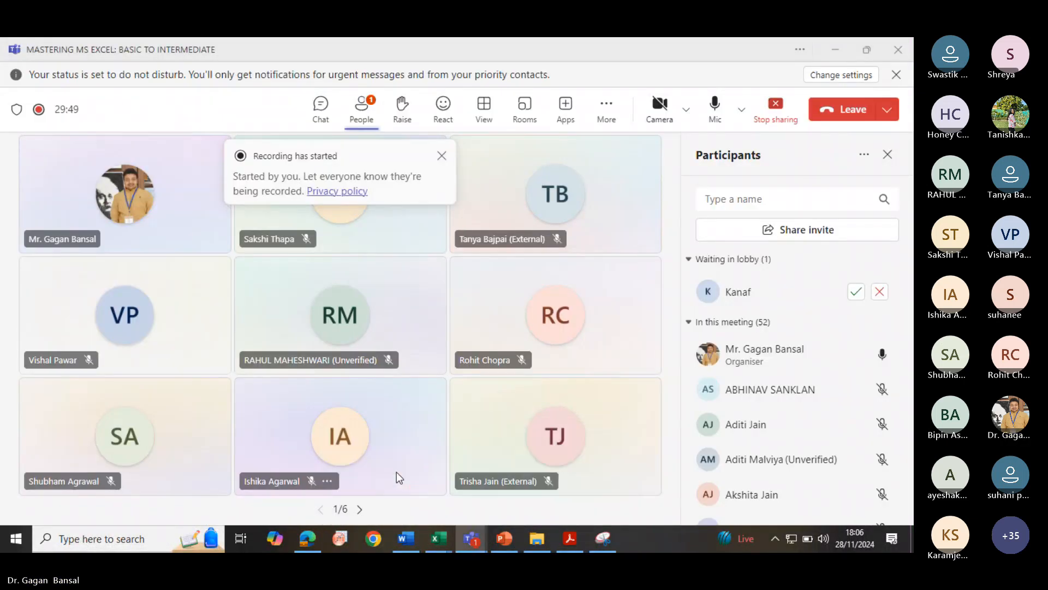
{"action": "left_click", "coordinate": [855, 292]}
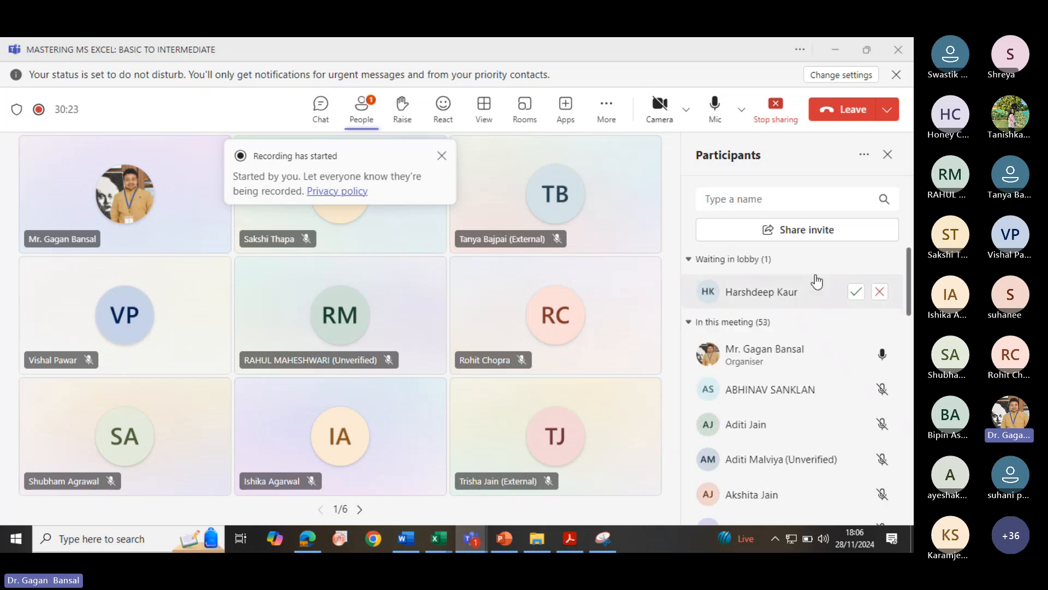
- Admit the waiting lobby participants and turn the camera on
{"action": "left_click", "coordinate": [855, 293]}
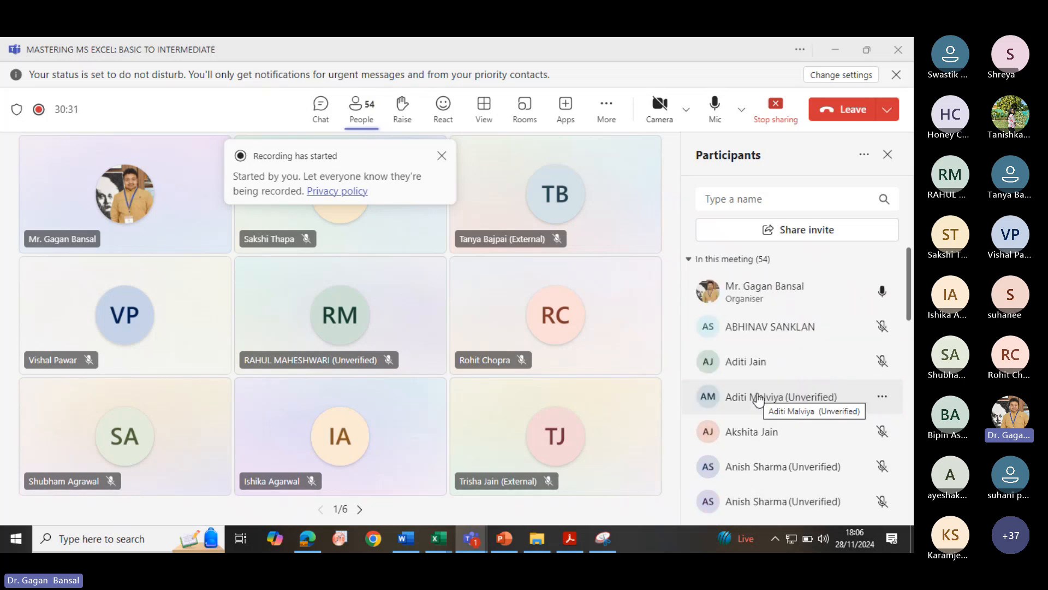
{"action": "left_click", "coordinate": [657, 107]}
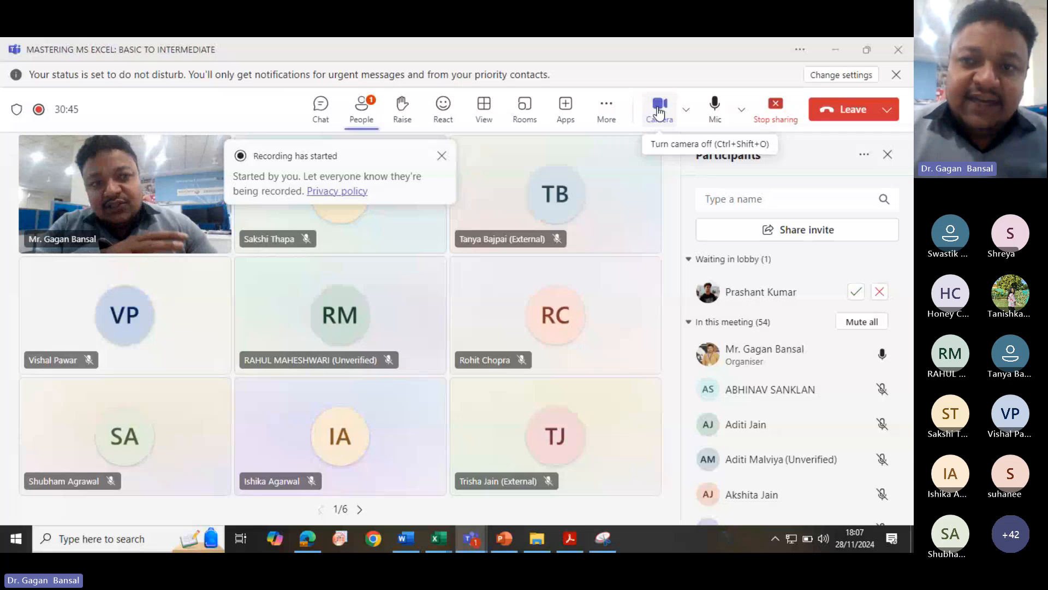
{"action": "left_click", "coordinate": [856, 291]}
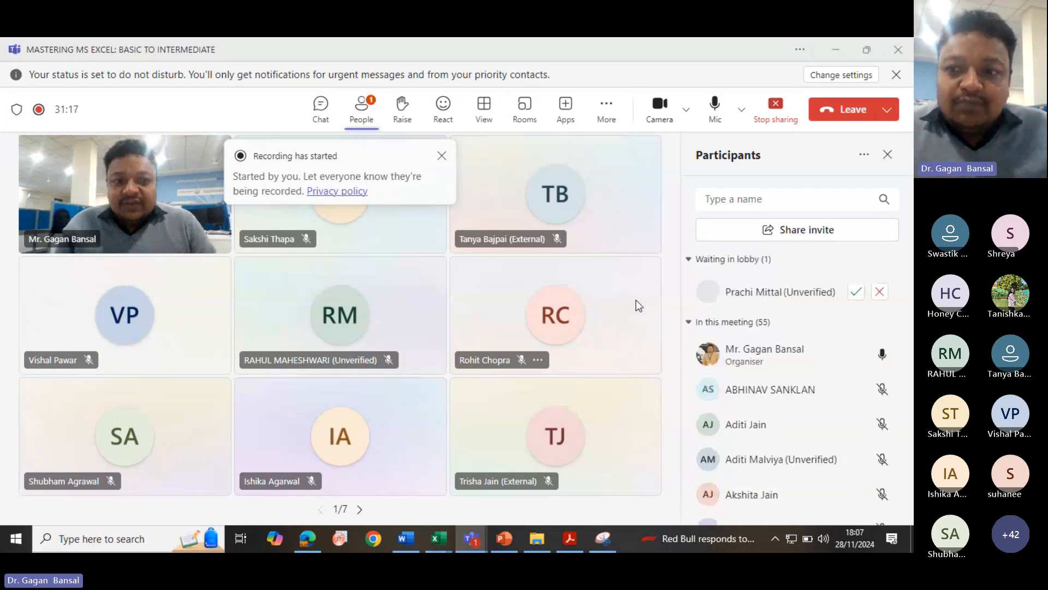
{"action": "left_click", "coordinate": [857, 294]}
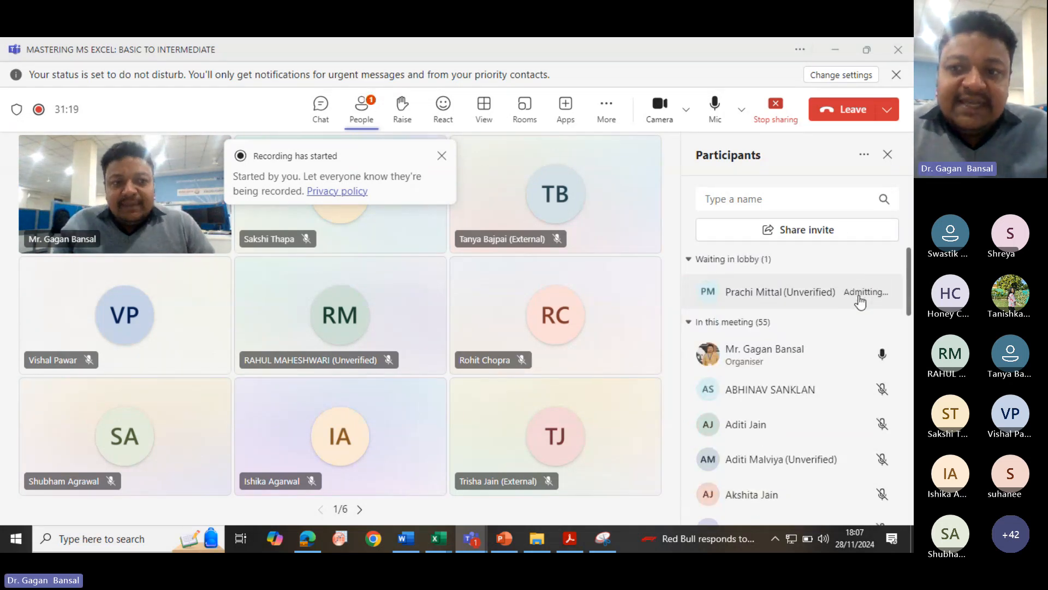
- Dismiss the recording notification and toggle the camera and microphone off and back on
{"action": "left_click", "coordinate": [441, 155]}
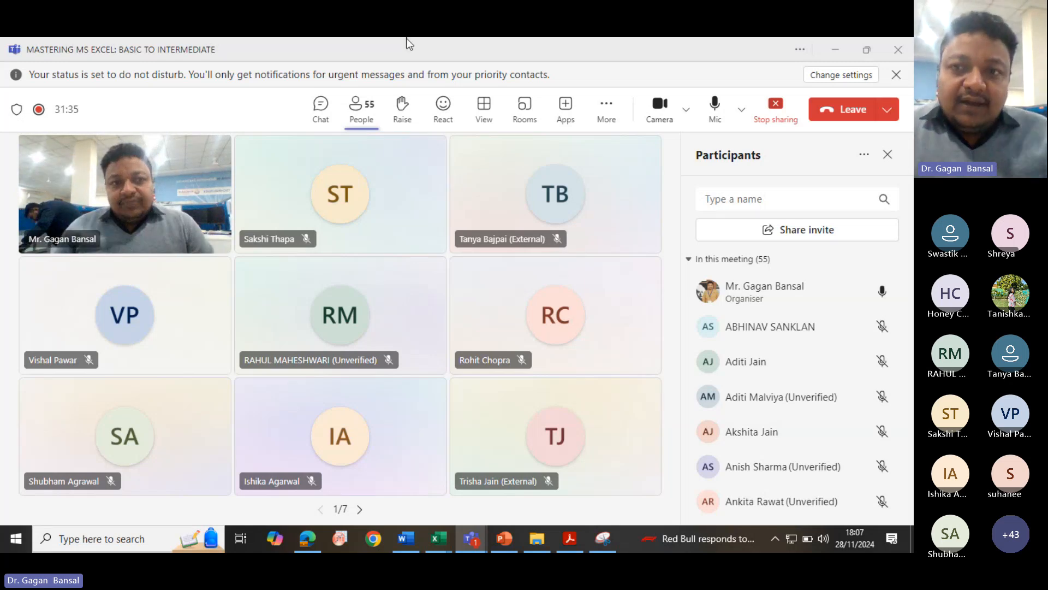
{"action": "left_click", "coordinate": [658, 116]}
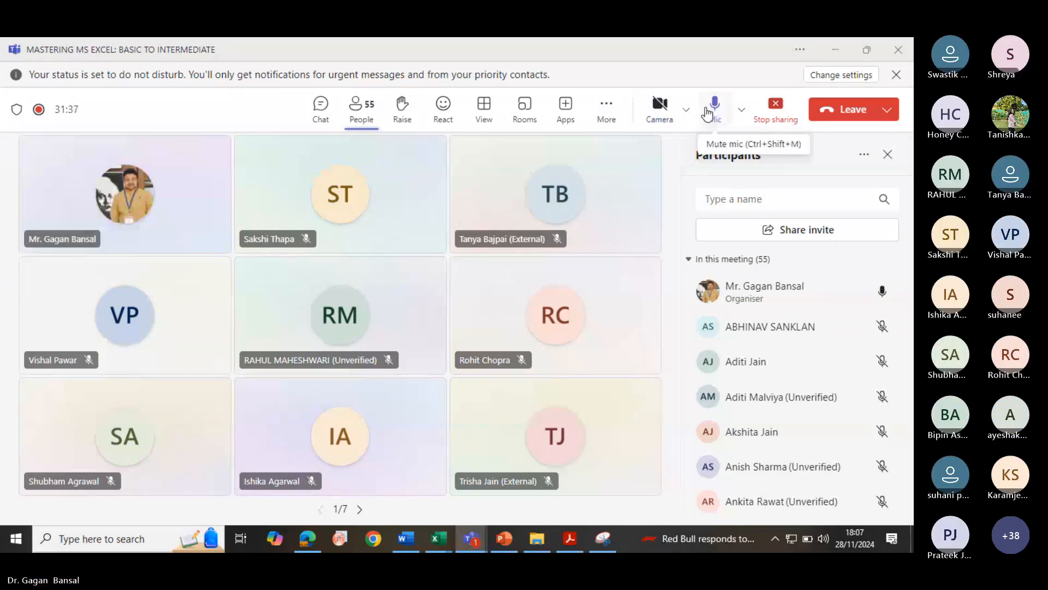
{"action": "left_click", "coordinate": [710, 109]}
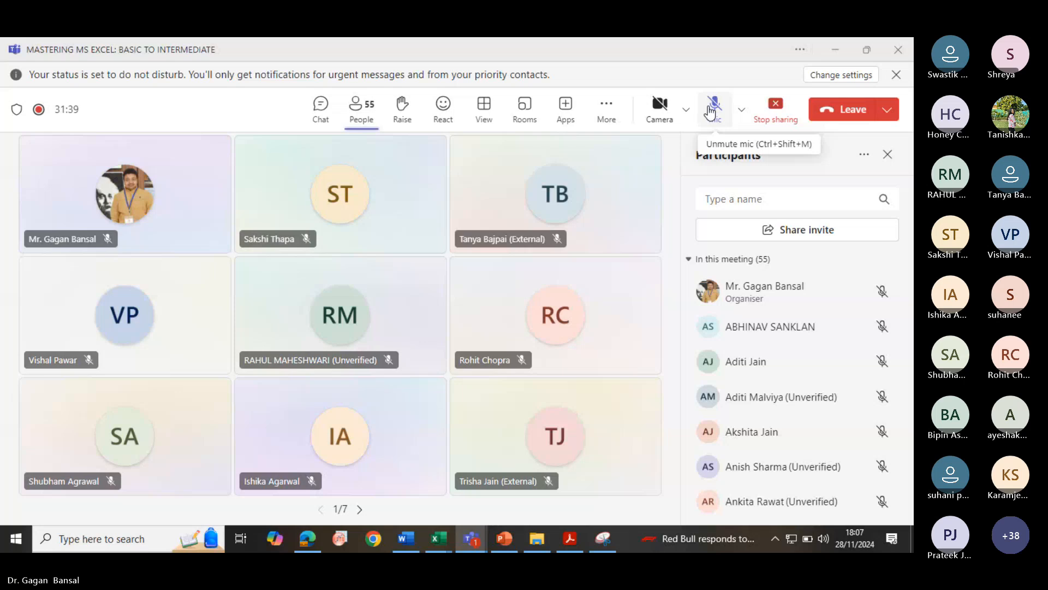
{"action": "left_click", "coordinate": [663, 115]}
{"action": "left_click", "coordinate": [716, 113]}
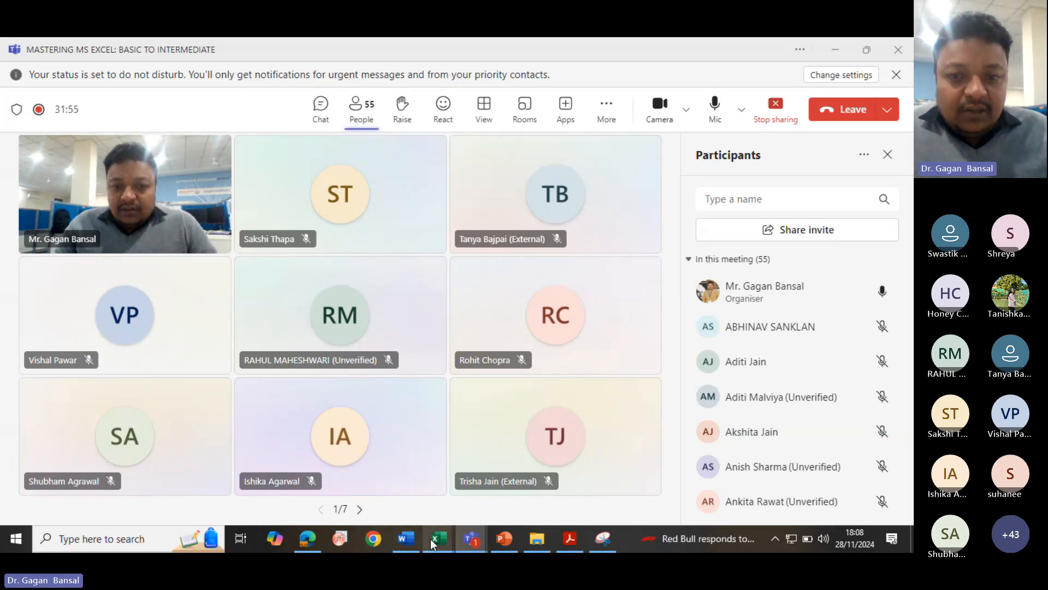
- Show the Module 2 section of the course PDF, then switch back to the MODULE 2 workbook
{"action": "left_click", "coordinate": [562, 536]}
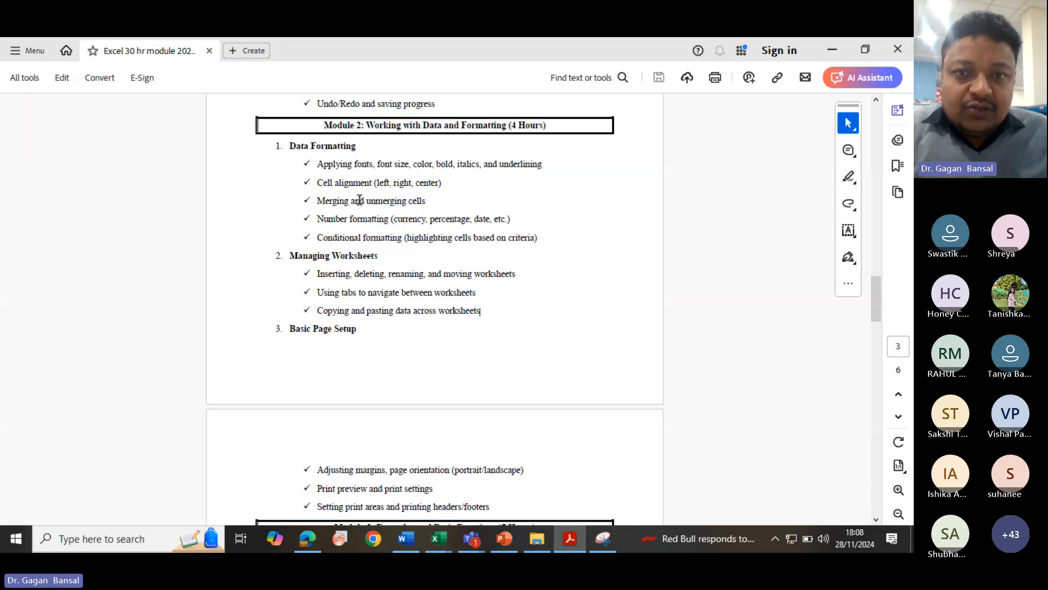
{"action": "scroll", "coordinate": [359, 200], "scroll_direction": "up", "scroll_amount": 1}
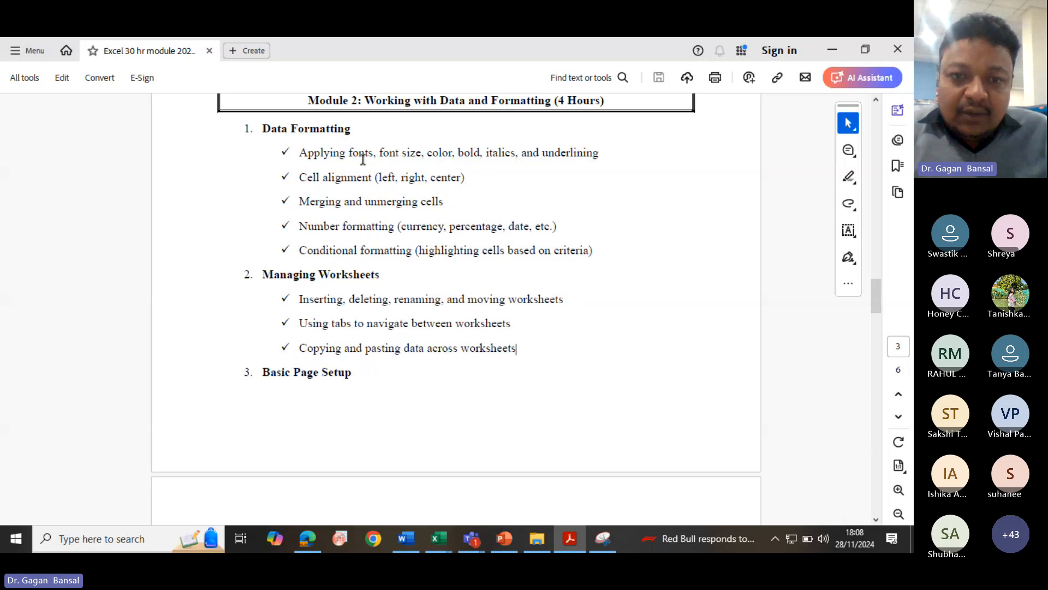
{"action": "left_click", "coordinate": [438, 540]}
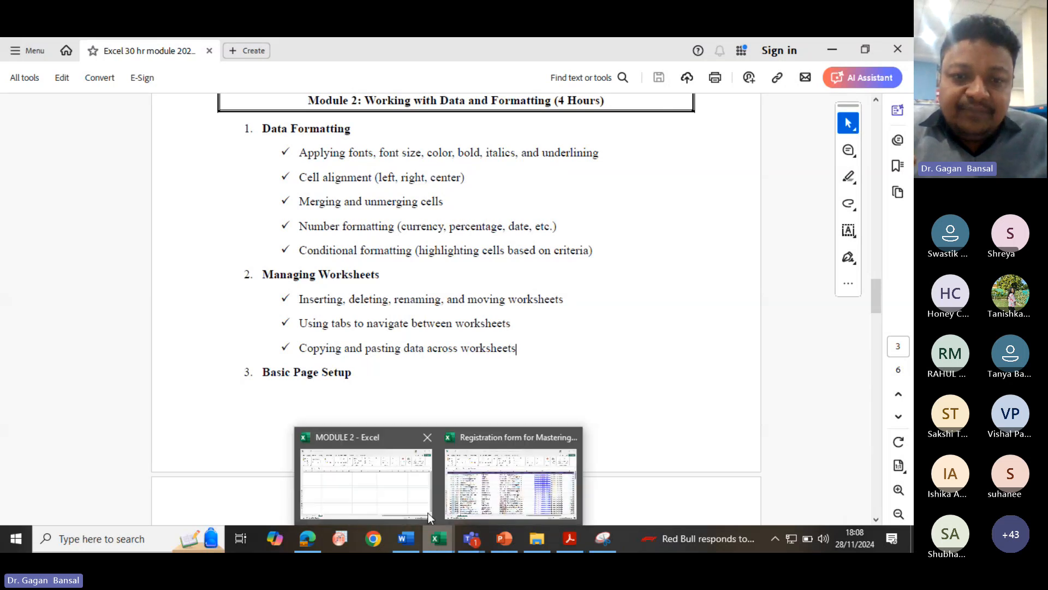
{"action": "left_click", "coordinate": [391, 505]}
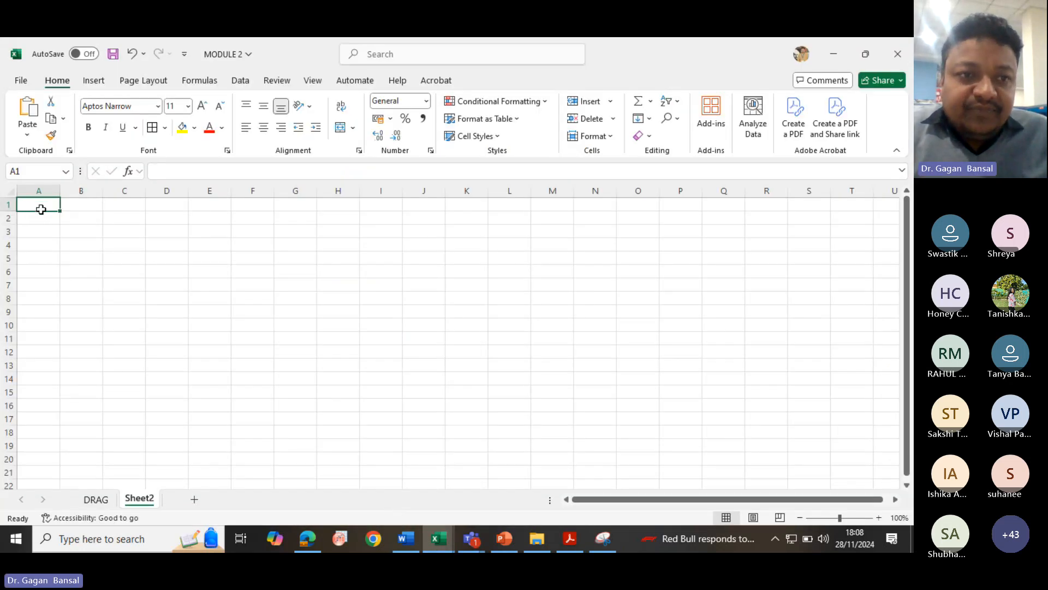
- Demonstrate selecting a cell range, rows 1 to 9, and columns A to D on Sheet2
{"action": "left_click_drag", "start_coordinate": [38, 208], "coordinate": [221, 305]}
{"action": "left_click", "coordinate": [35, 206]}
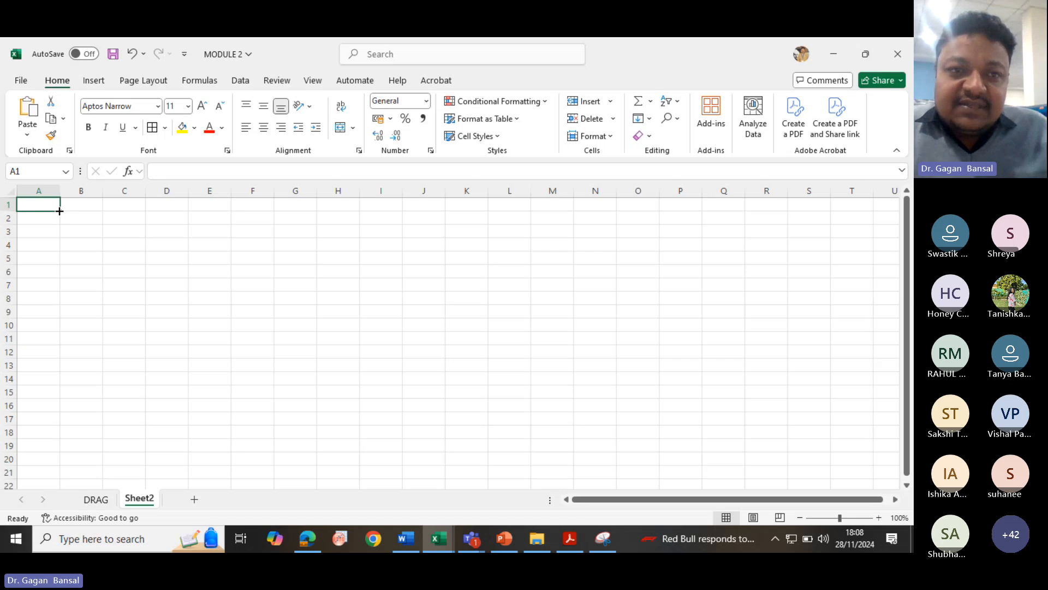
{"action": "left_click", "coordinate": [44, 190]}
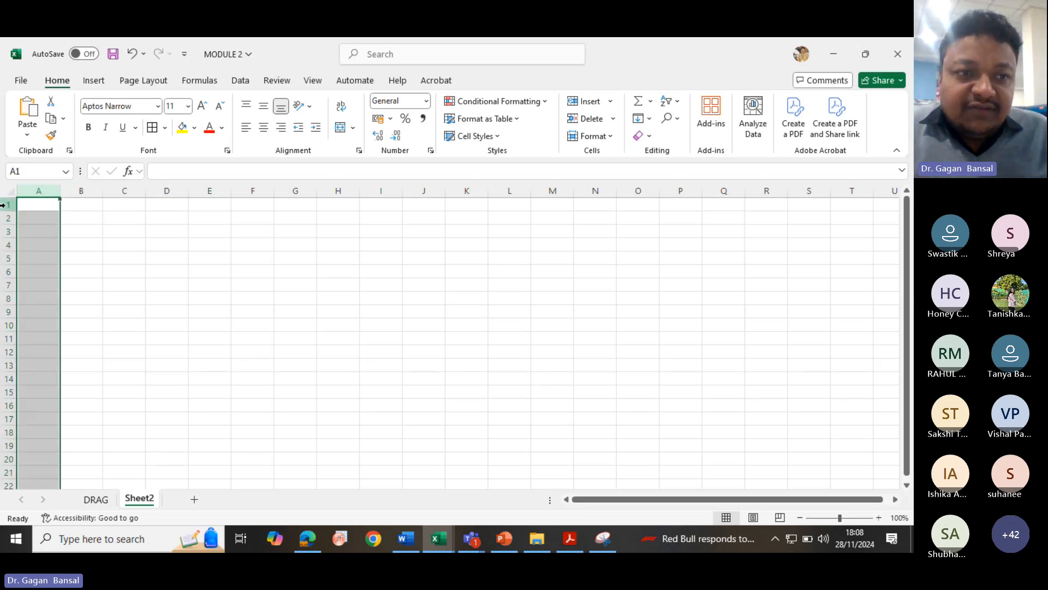
{"action": "left_click_drag", "start_coordinate": [3, 206], "coordinate": [4, 312]}
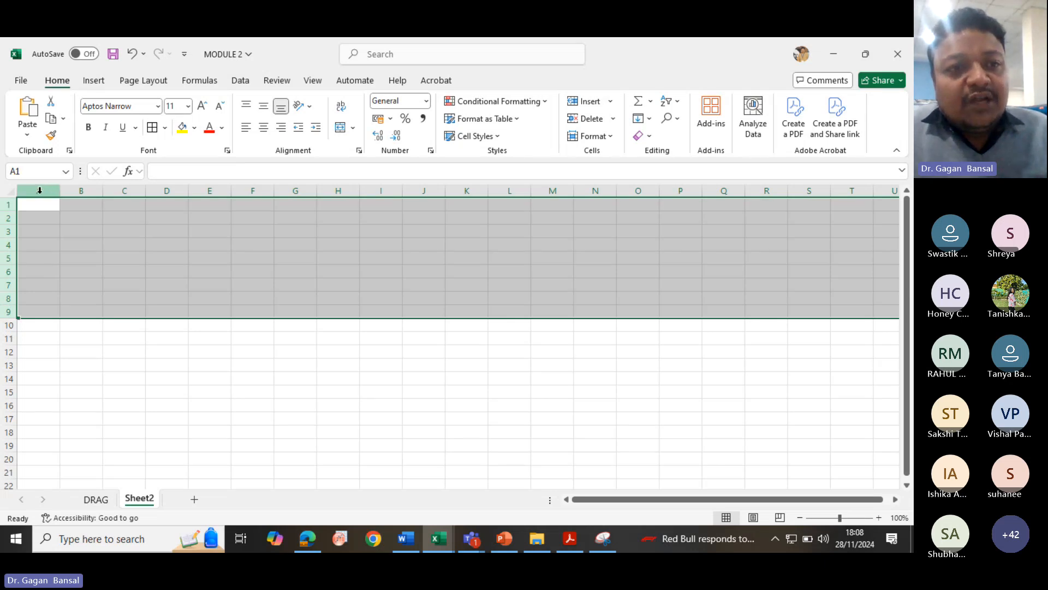
{"action": "left_click", "coordinate": [40, 190]}
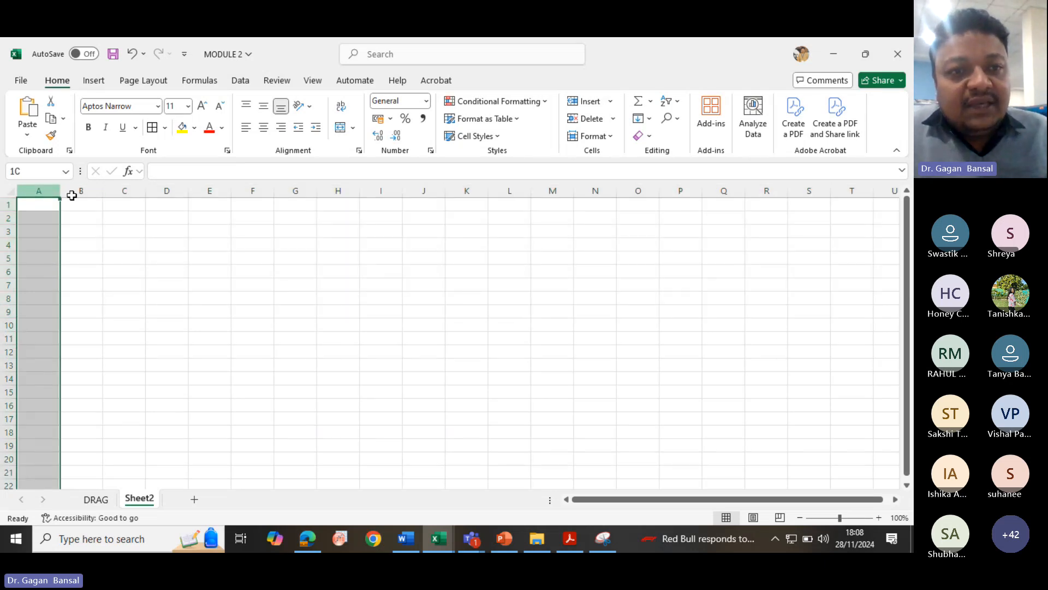
{"action": "left_click_drag", "start_coordinate": [71, 196], "coordinate": [176, 191]}
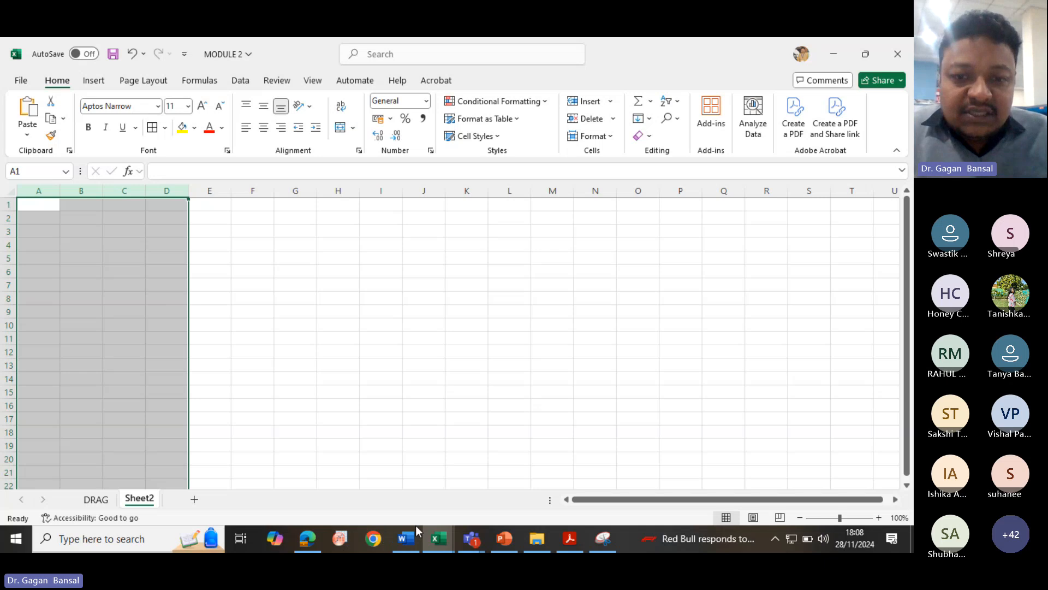
- Glance at the registration form workbook and return to the Teams meeting
{"action": "mouse_move", "coordinate": [430, 531]}
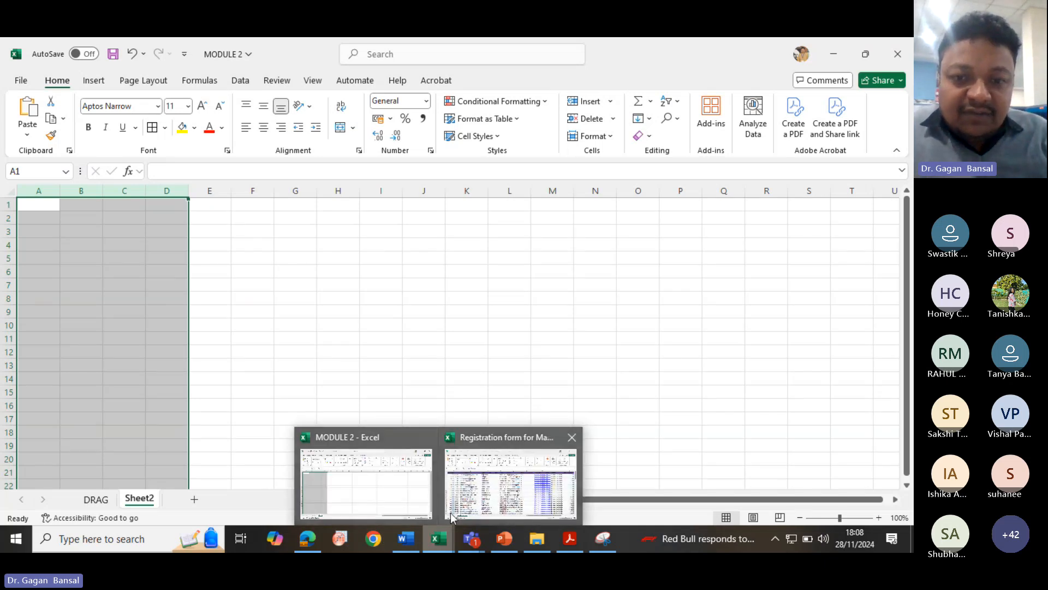
{"action": "left_click", "coordinate": [469, 499]}
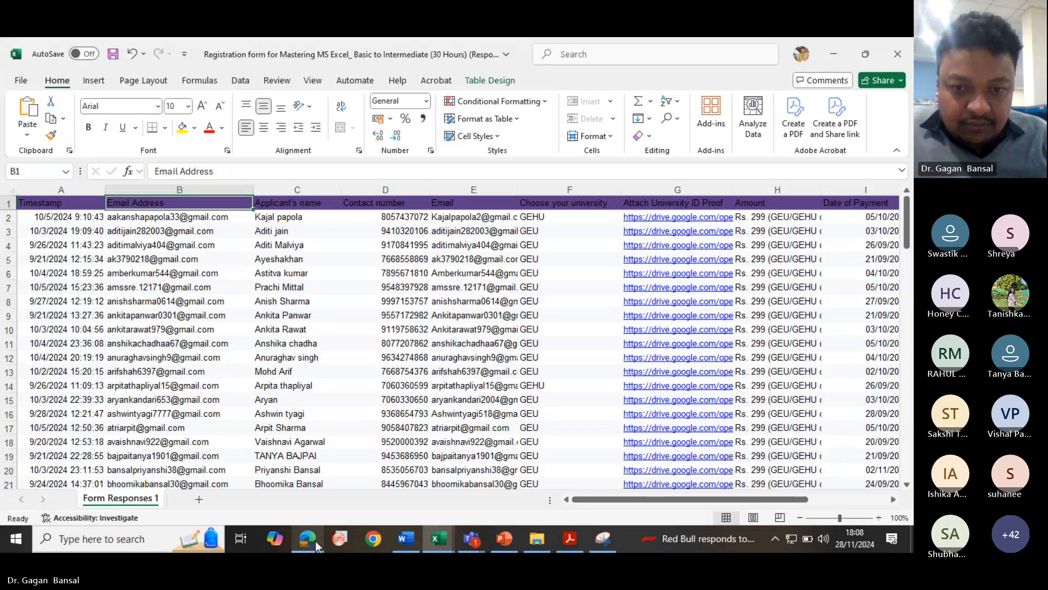
{"action": "left_click", "coordinate": [471, 539]}
{"action": "left_click", "coordinate": [388, 483]}
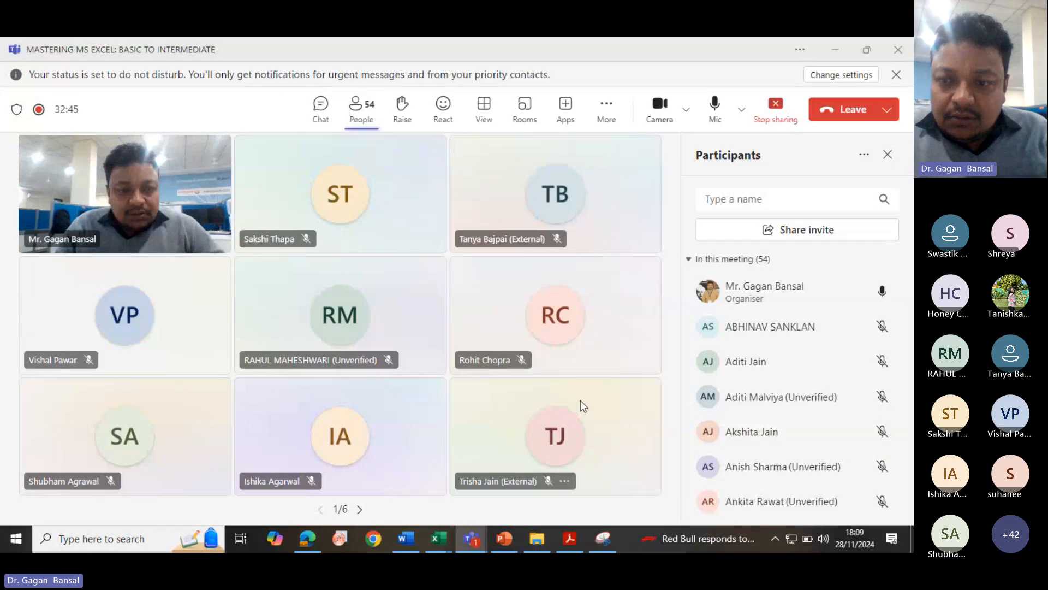
- Open the course PDF and highlight the page setup topics listed under Module 2
{"action": "left_click", "coordinate": [569, 538]}
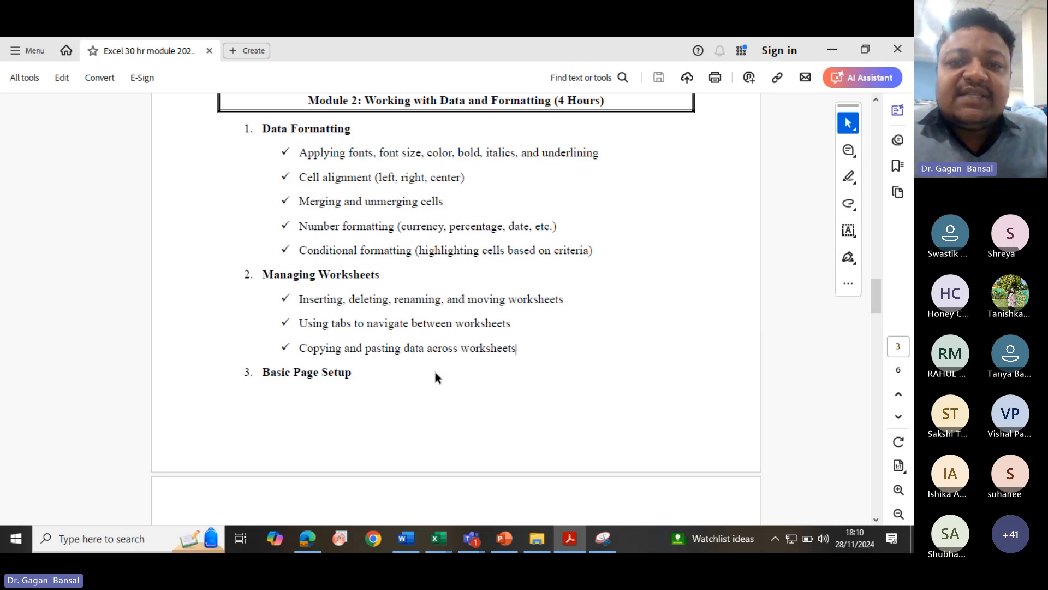
{"action": "scroll", "coordinate": [390, 366], "scroll_direction": "down", "scroll_amount": 5}
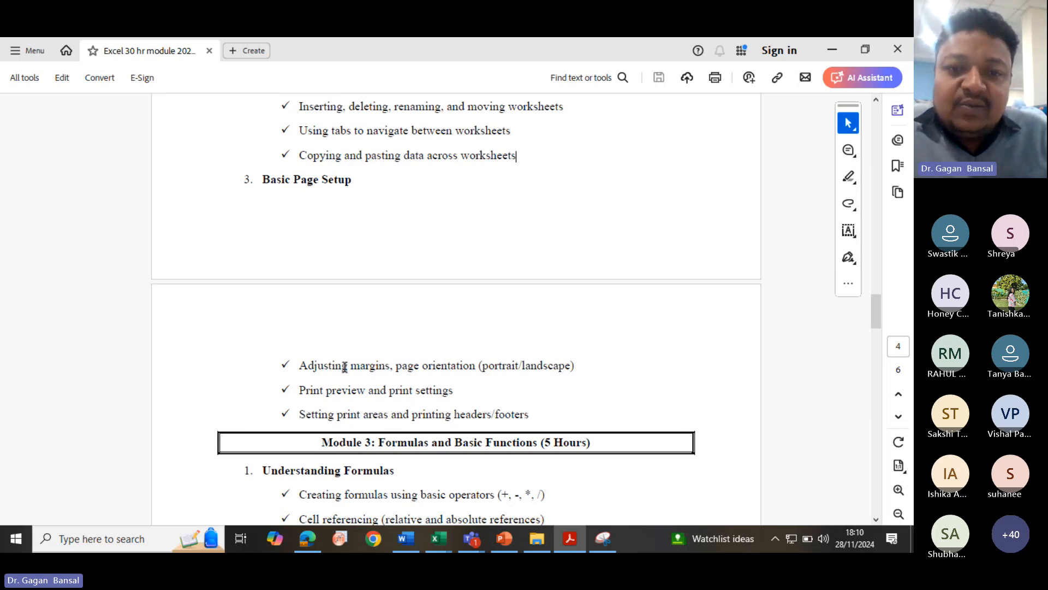
{"action": "left_click_drag", "start_coordinate": [330, 366], "coordinate": [408, 366]}
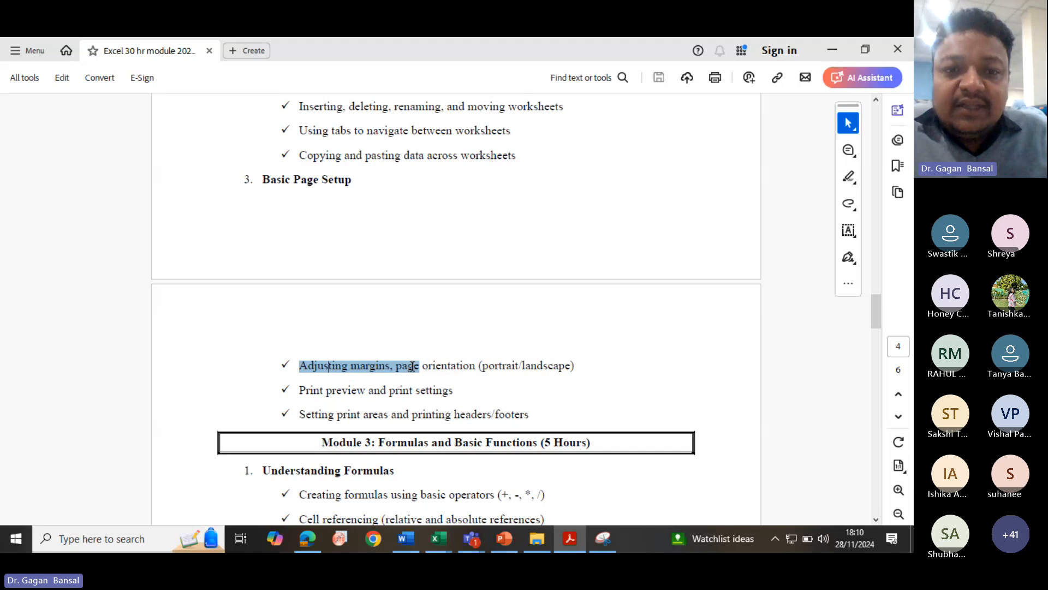
{"action": "left_click", "coordinate": [439, 365]}
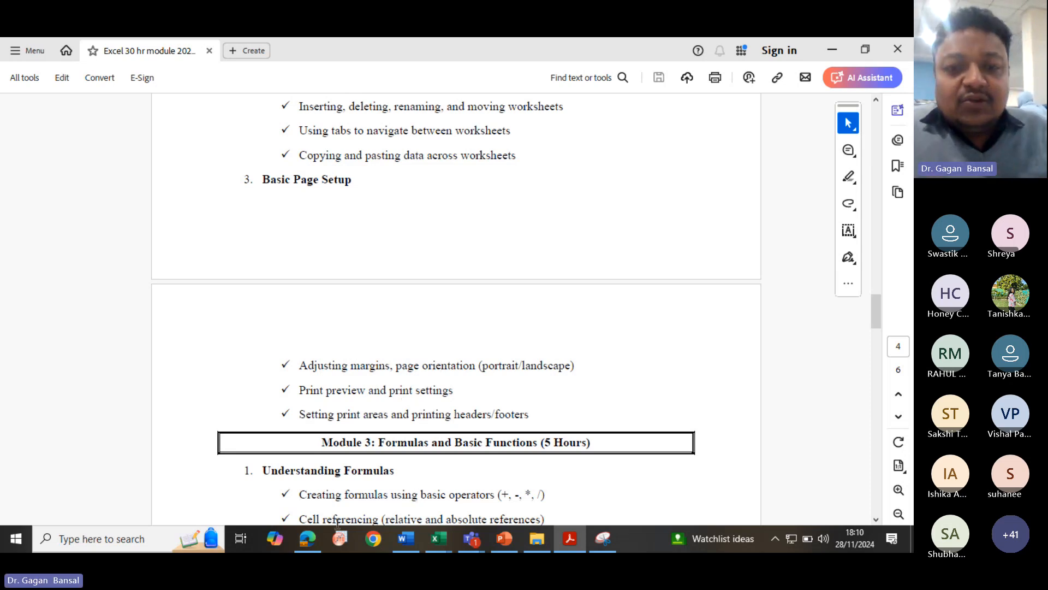
- Switch briefly to the workbook, then return to the meeting and admit the waiting lobby participant
{"action": "mouse_move", "coordinate": [435, 541]}
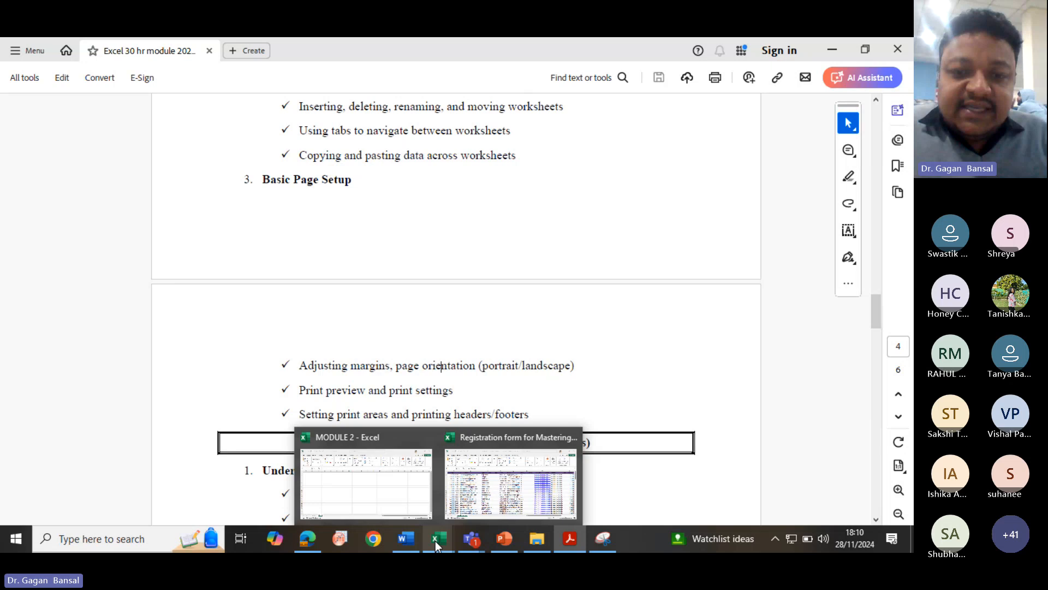
{"action": "left_click", "coordinate": [382, 498]}
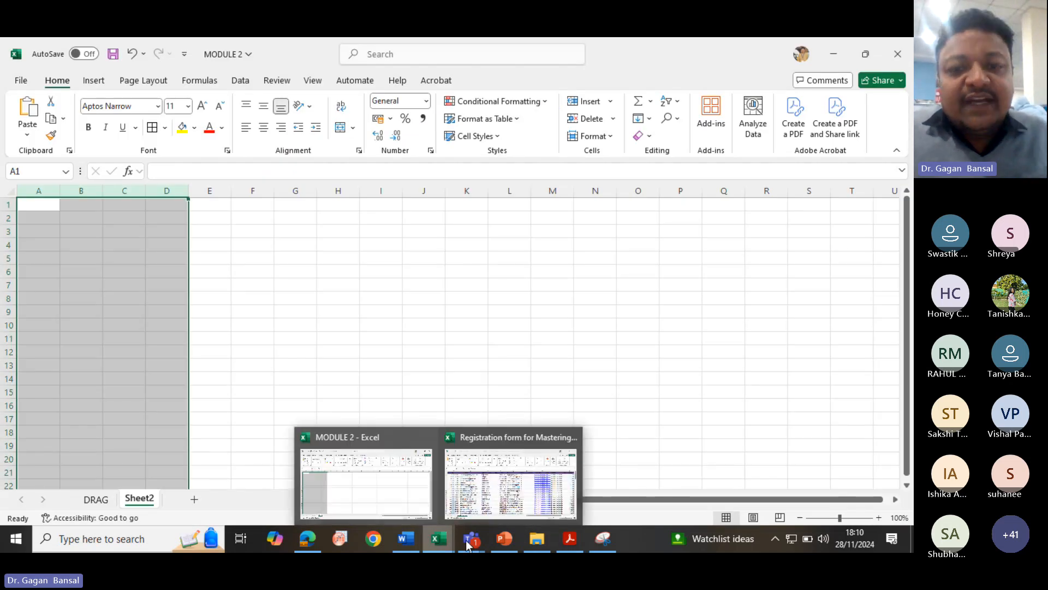
{"action": "mouse_move", "coordinate": [470, 539]}
{"action": "left_click", "coordinate": [401, 498]}
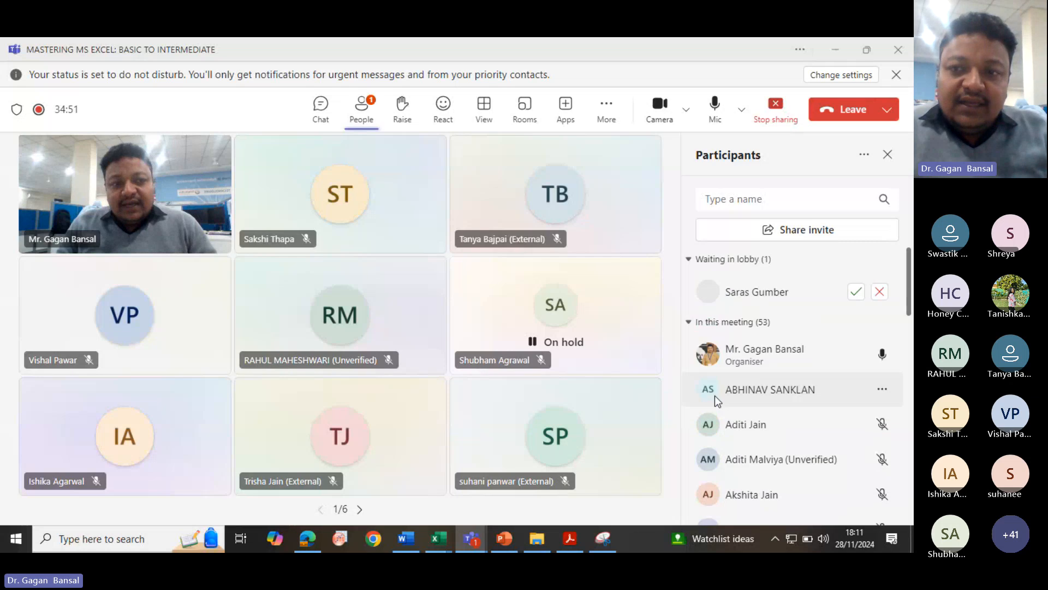
{"action": "left_click", "coordinate": [856, 293]}
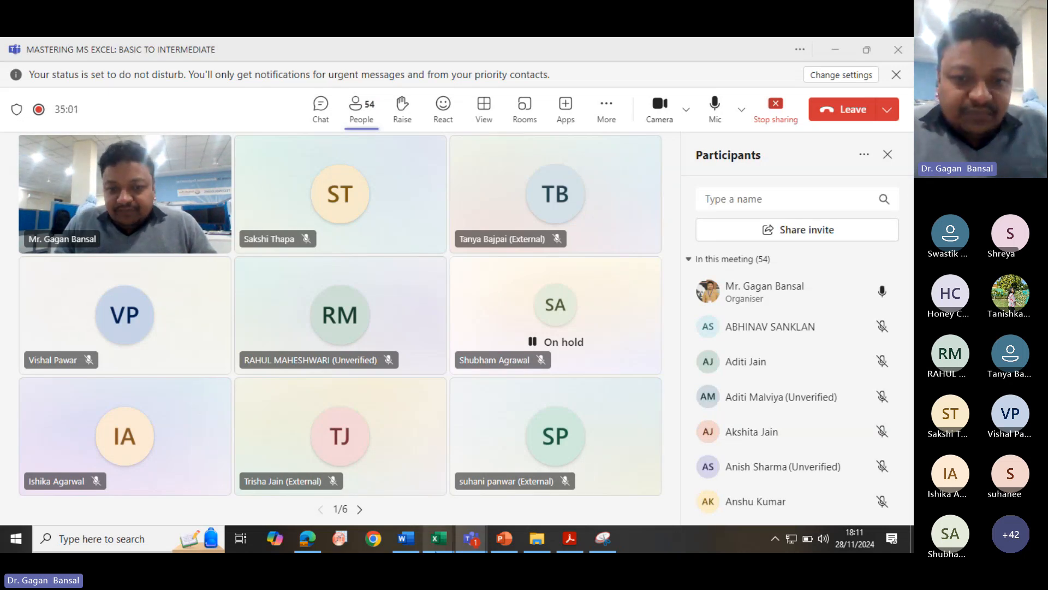
- Enter the instructor's full name in cell A1 of Sheet2 and select column A
{"action": "mouse_move", "coordinate": [431, 539]}
{"action": "left_click", "coordinate": [381, 494]}
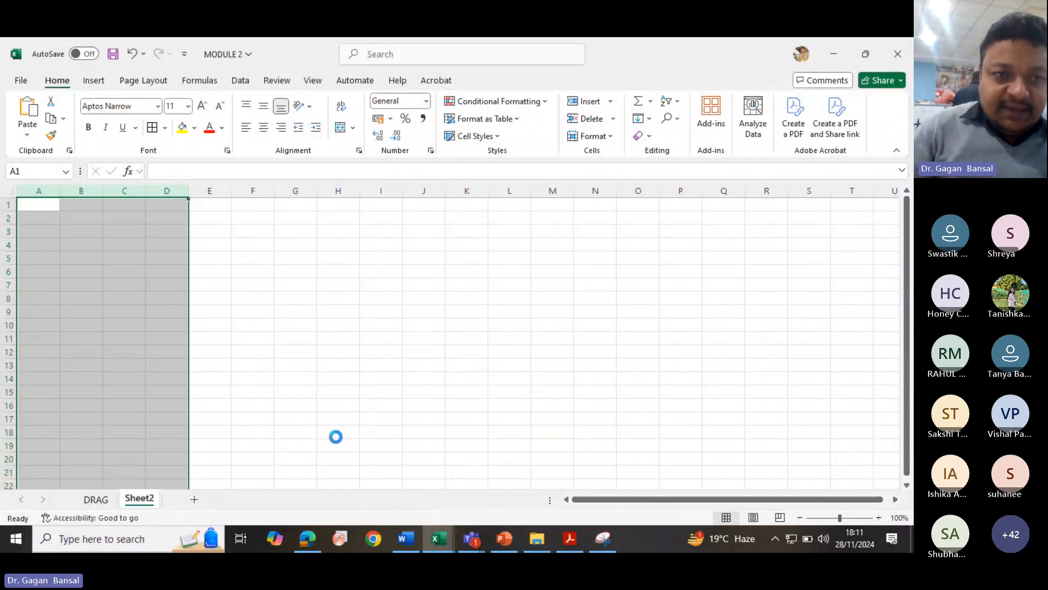
{"action": "scroll", "coordinate": [336, 436], "scroll_direction": "up", "scroll_amount": 5}
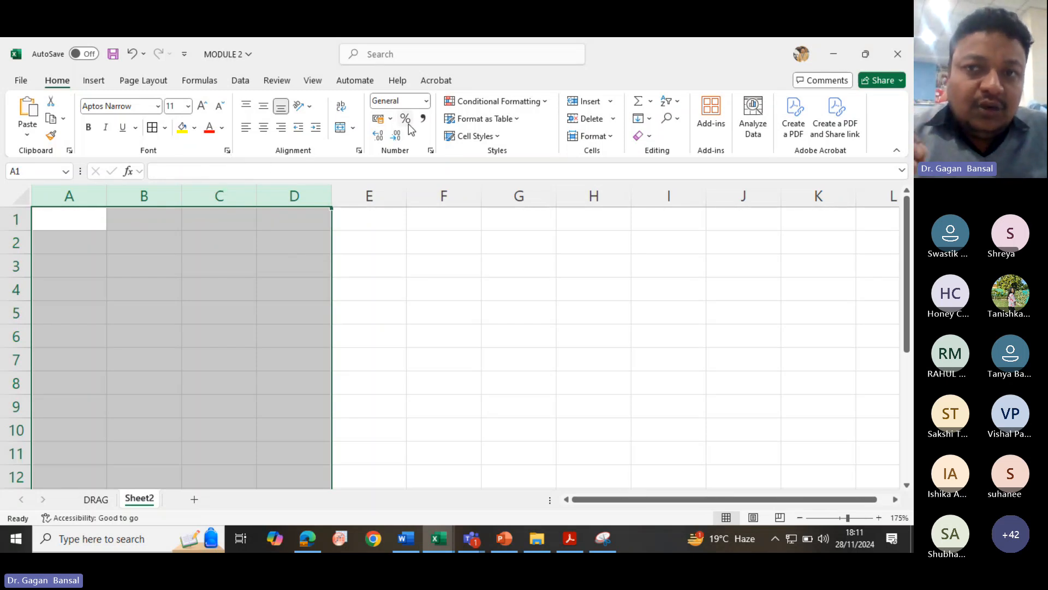
{"action": "left_click", "coordinate": [93, 220]}
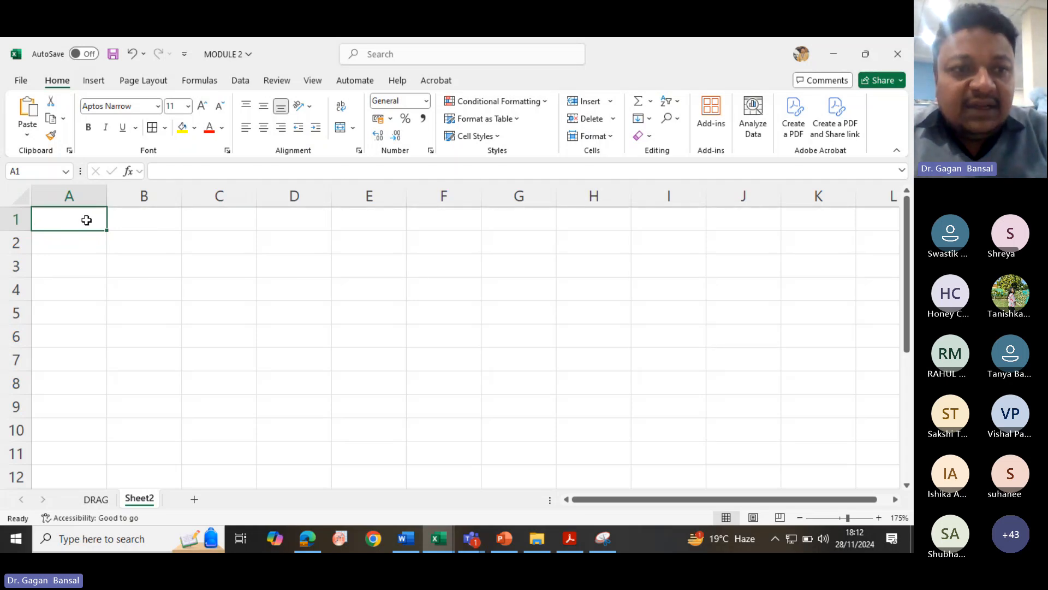
{"action": "type", "text": "ASASAS"}
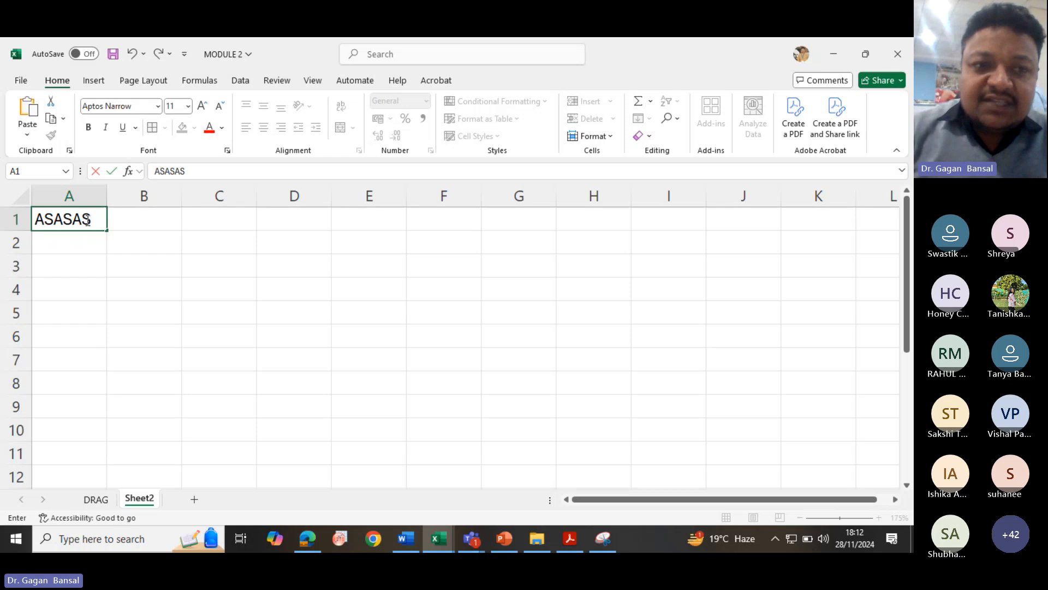
{"action": "key", "text": "BackSpace"}
{"action": "key", "text": "BackSpace"}
{"action": "key", "text": "BackSpace"}
{"action": "key", "text": "BackSpace"}
{"action": "key", "text": "BackSpace"}
{"action": "key", "text": "BackSpace"}
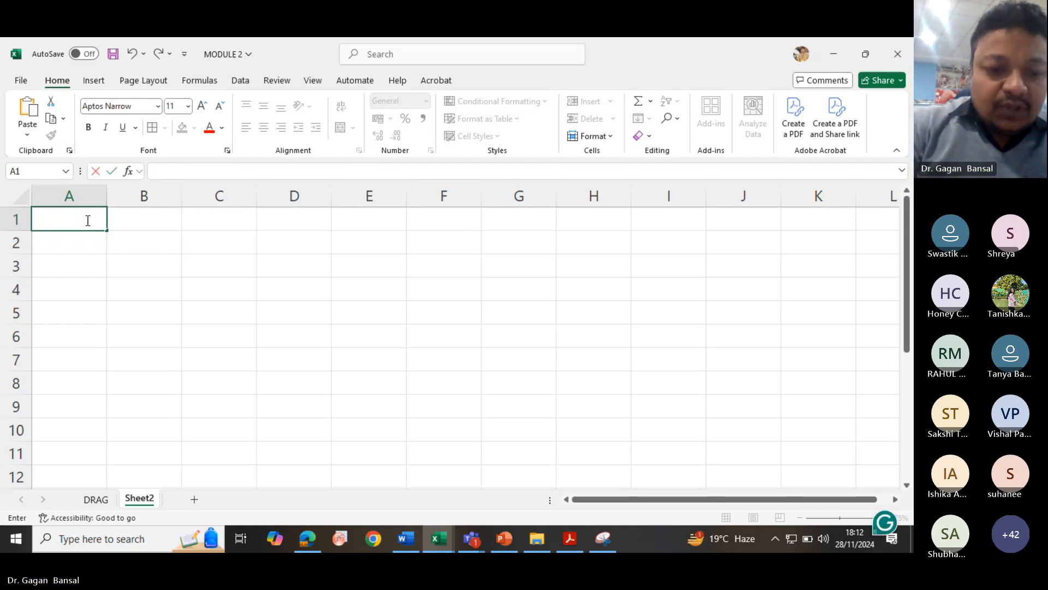
{"action": "type", "text": "GAGAN BABSA"}
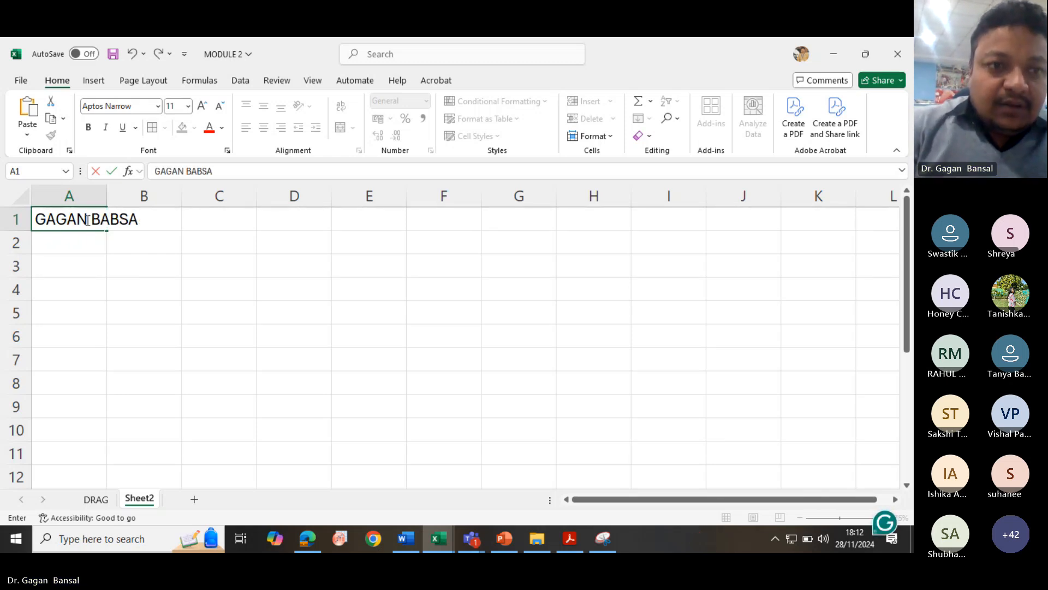
{"action": "key", "text": "BackSpace"}
{"action": "key", "text": "BackSpace"}
{"action": "key", "text": "BackSpace"}
{"action": "type", "text": "NSAL"}
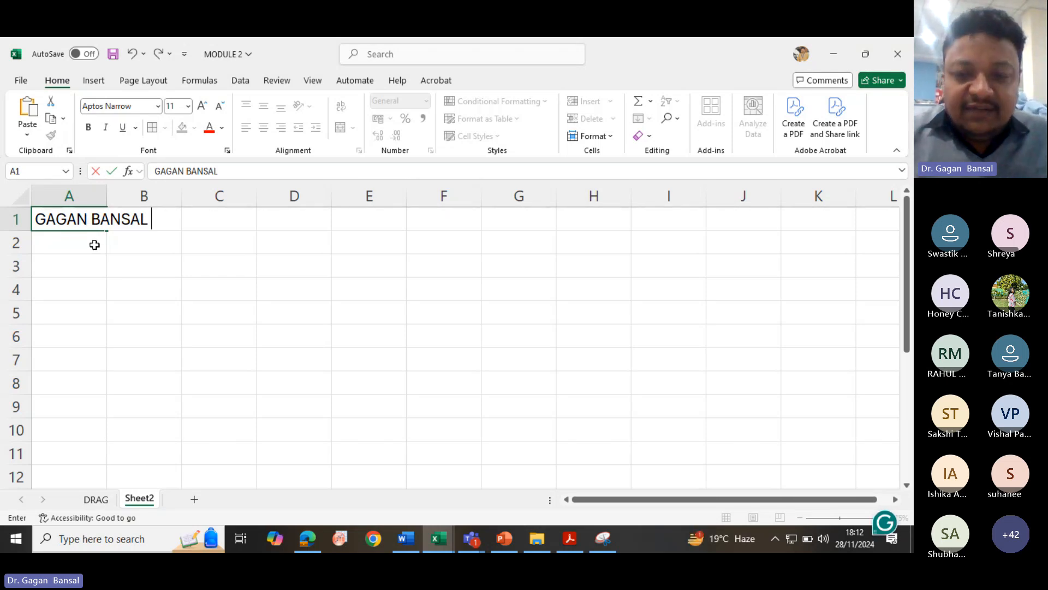
{"action": "left_click", "coordinate": [95, 246]}
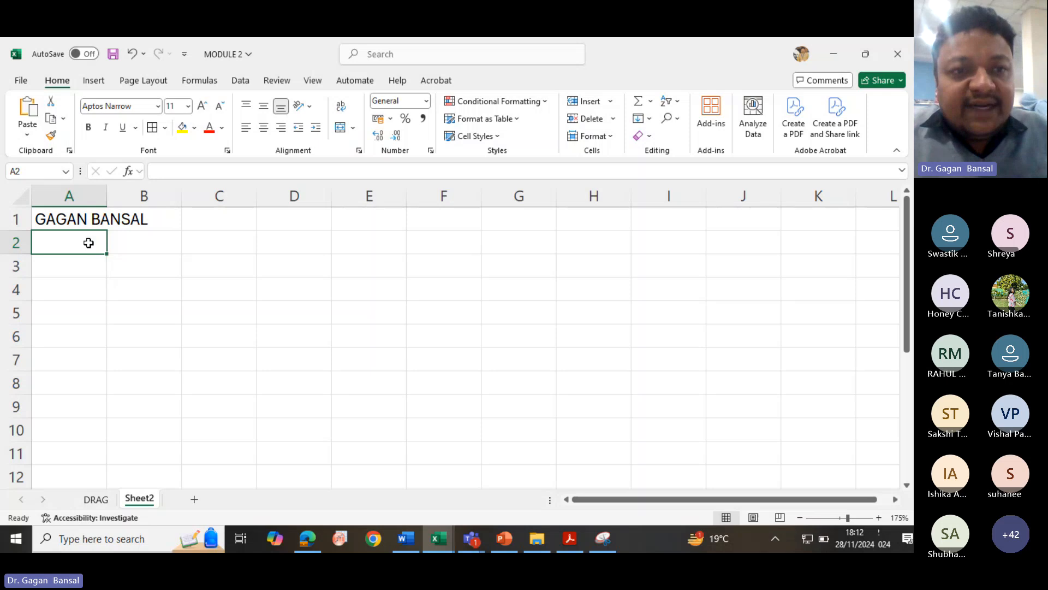
{"action": "left_click", "coordinate": [58, 221]}
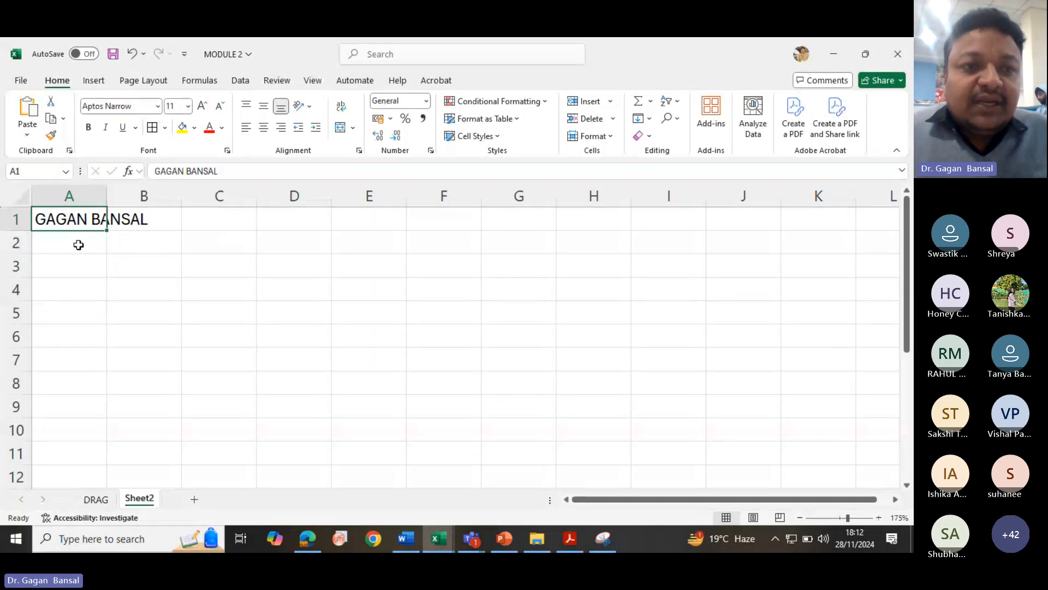
{"action": "left_click", "coordinate": [94, 196]}
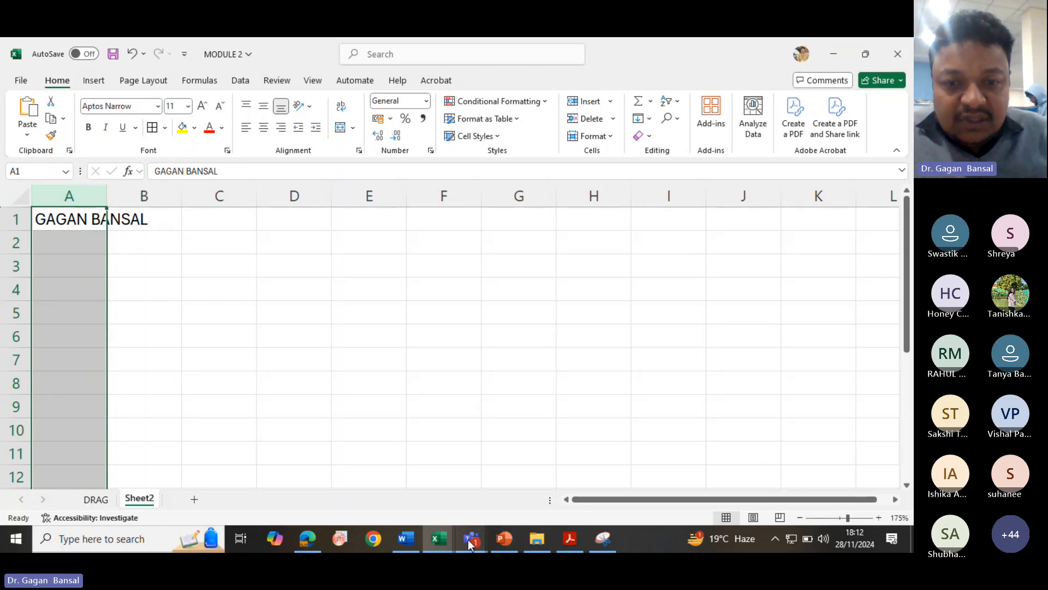
- Return to the meeting and toggle the participants panel
{"action": "mouse_move", "coordinate": [470, 544]}
{"action": "left_click", "coordinate": [427, 482]}
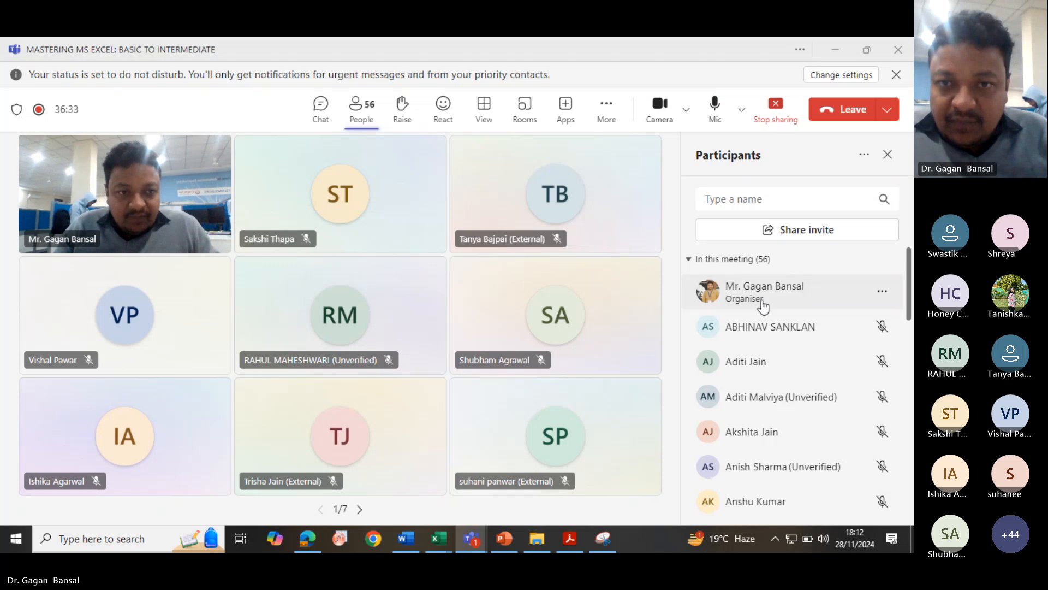
{"action": "left_click", "coordinate": [370, 120]}
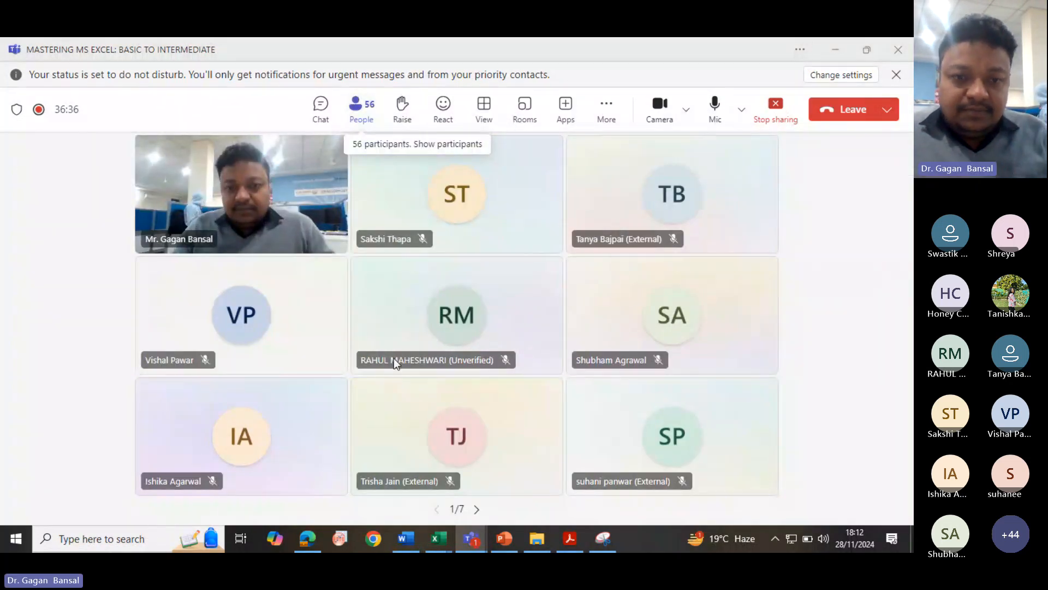
- Switch to the MODULE 2 workbook and widen column A by dragging its border
{"action": "mouse_move", "coordinate": [440, 540]}
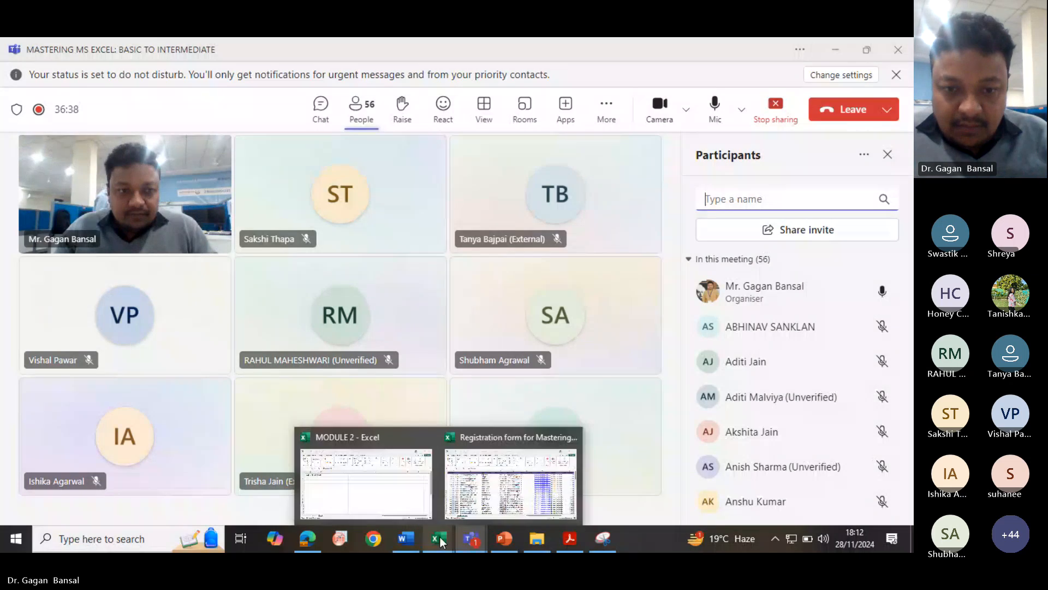
{"action": "left_click", "coordinate": [345, 495]}
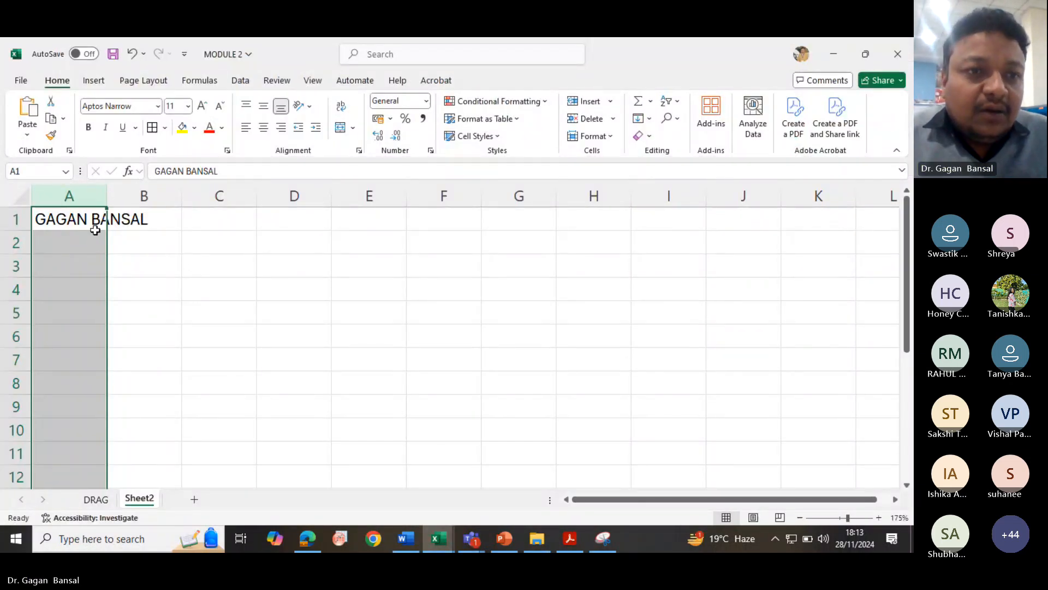
{"action": "mouse_move", "coordinate": [105, 200]}
{"action": "left_mouse_down"}
{"action": "mouse_move", "coordinate": [148, 196]}
{"action": "mouse_move", "coordinate": [91, 197]}
{"action": "mouse_move", "coordinate": [108, 197]}
{"action": "left_mouse_up"}
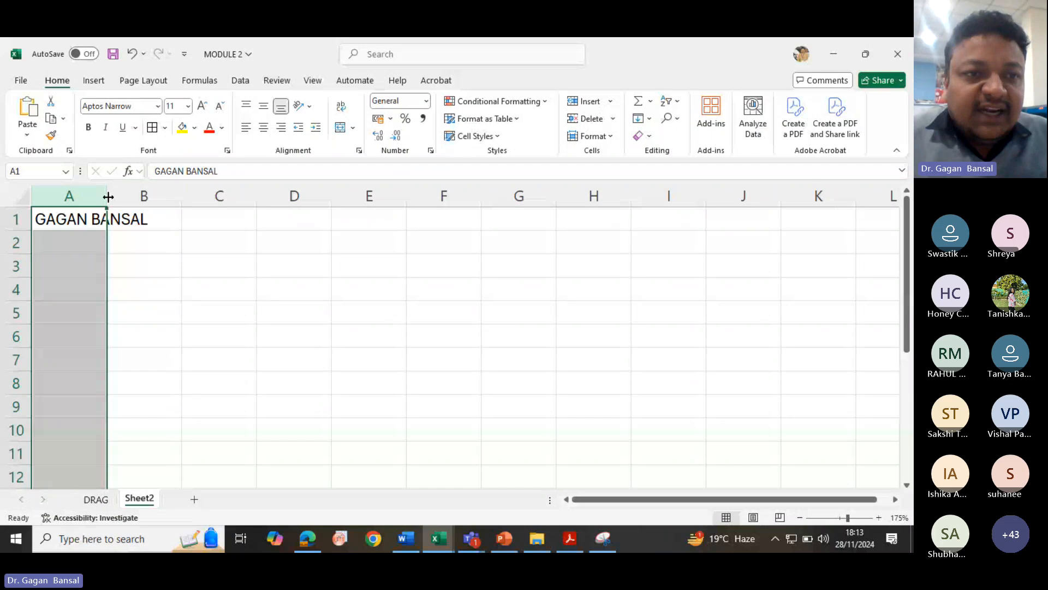
{"action": "left_click_drag", "start_coordinate": [107, 196], "coordinate": [157, 196]}
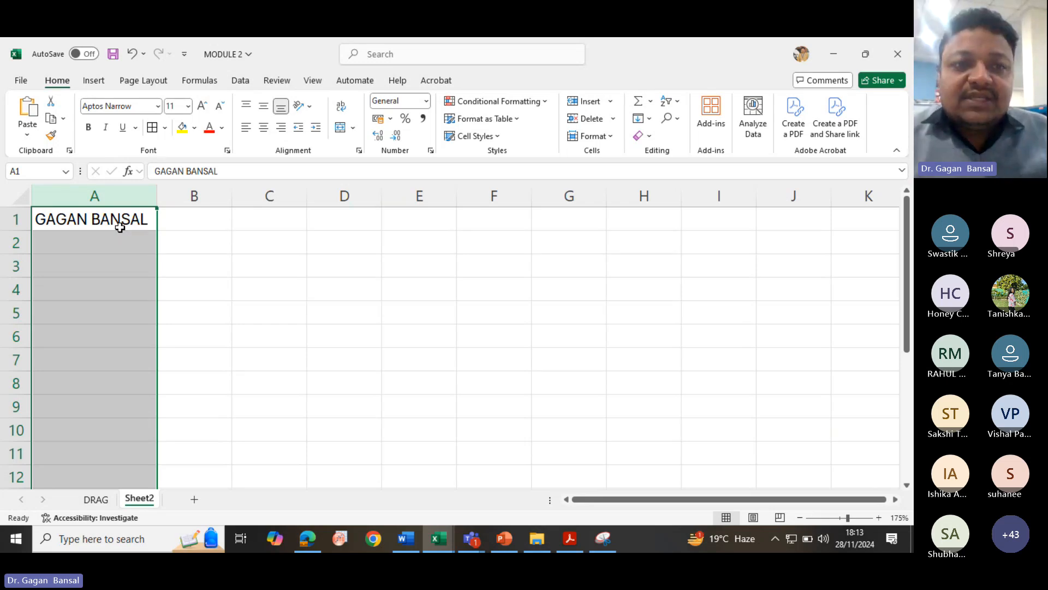
- Enter the instructor's name followed by " - MS EXCEL" in cell A2 and autofit column A to its contents
{"action": "left_click", "coordinate": [119, 244]}
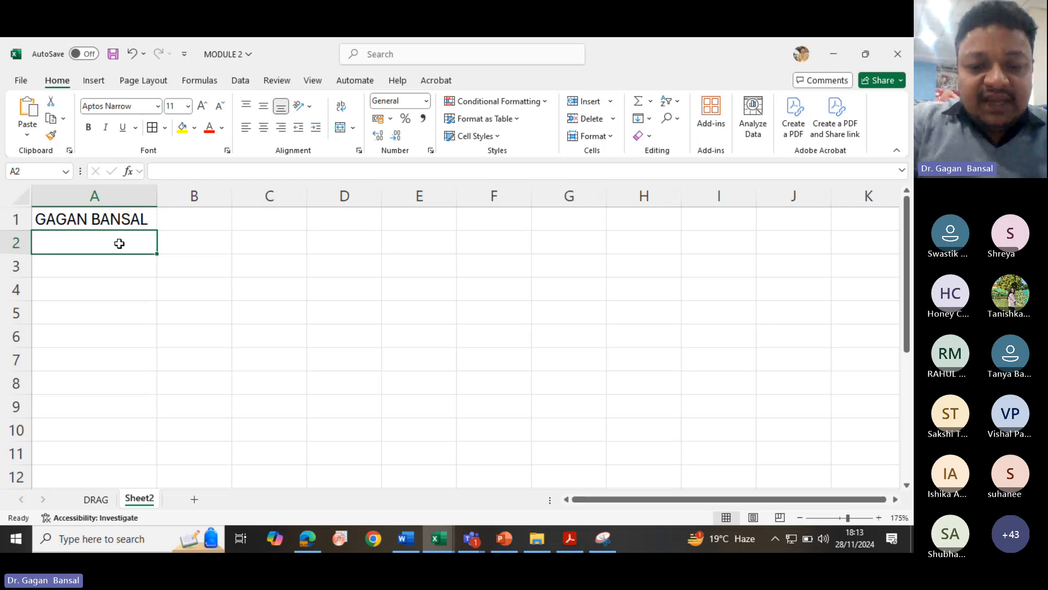
{"action": "type", "text": "GAGAN BAN"}
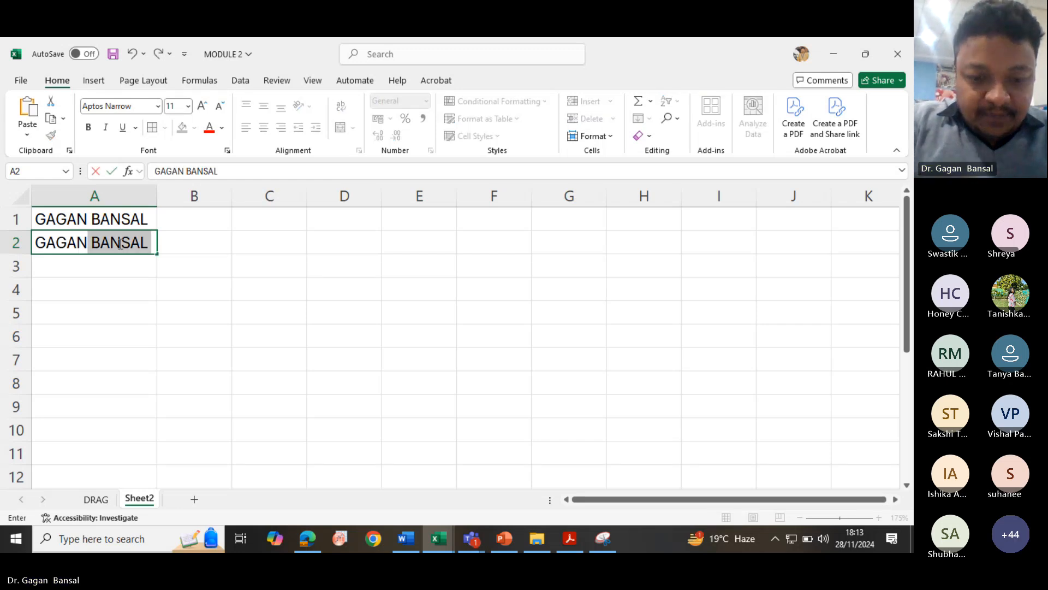
{"action": "type", "text": "SAL -"}
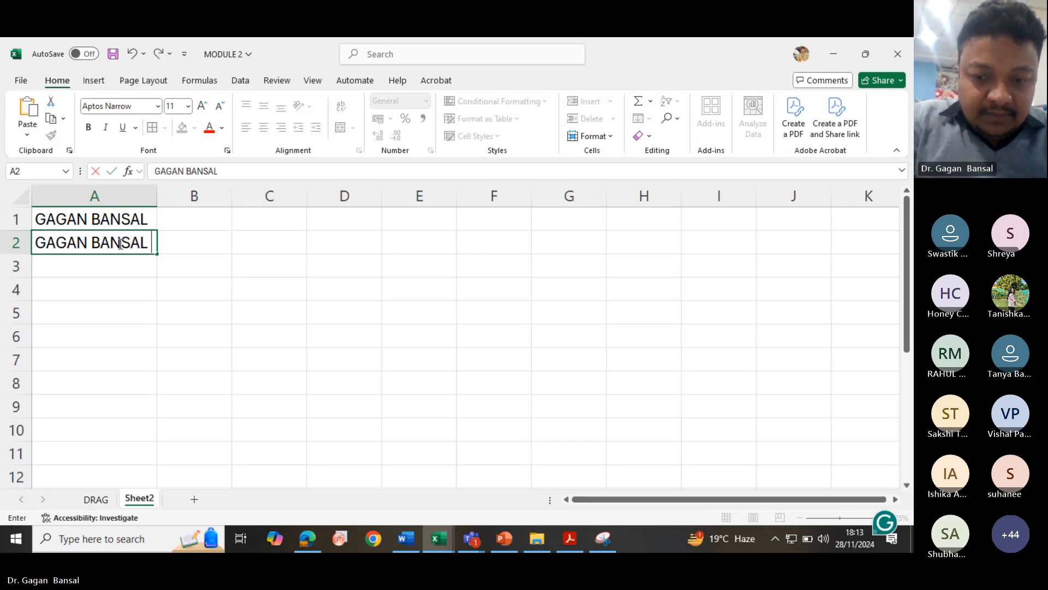
{"action": "type", "text": "M"}
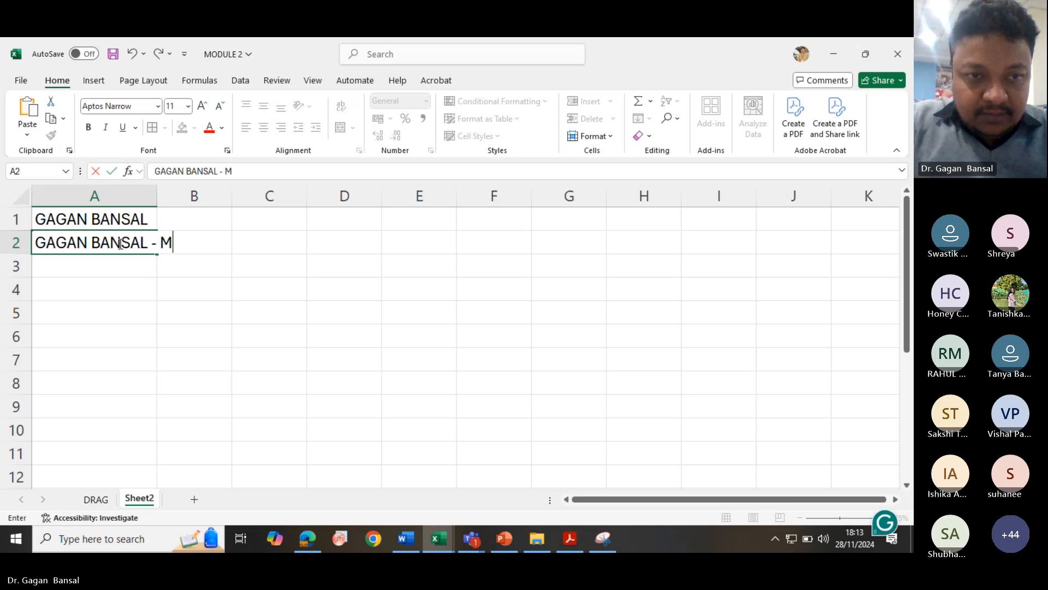
{"action": "type", "text": "S EXCEL"}
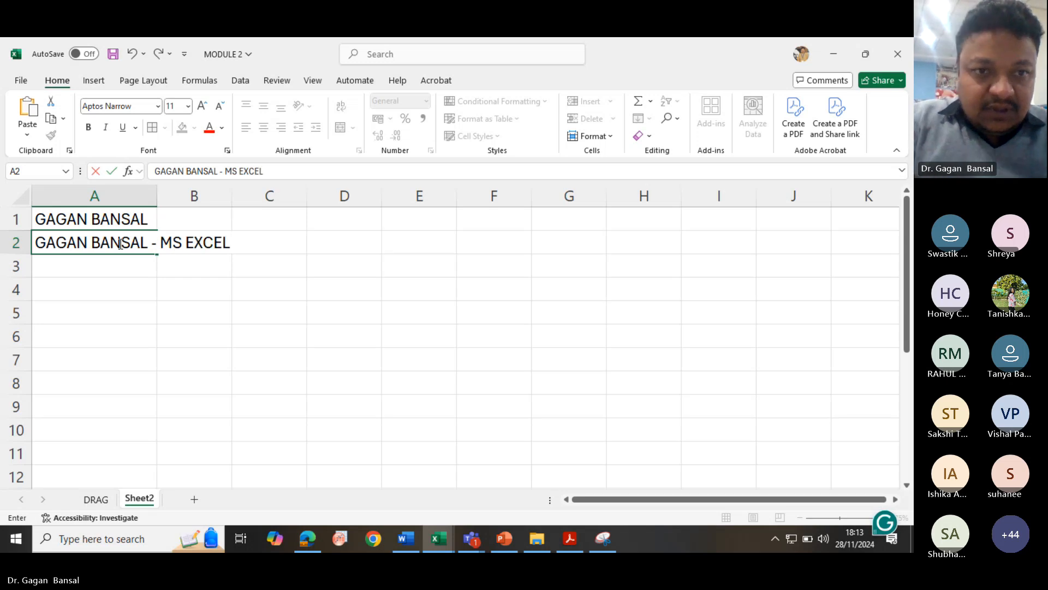
{"action": "key", "text": "Return"}
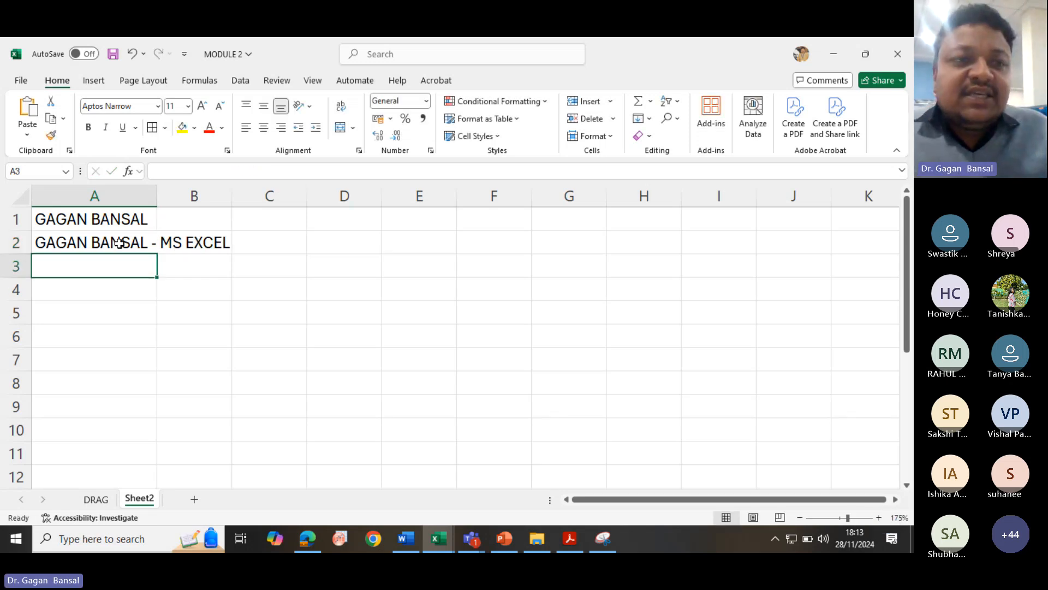
{"action": "left_click", "coordinate": [119, 199]}
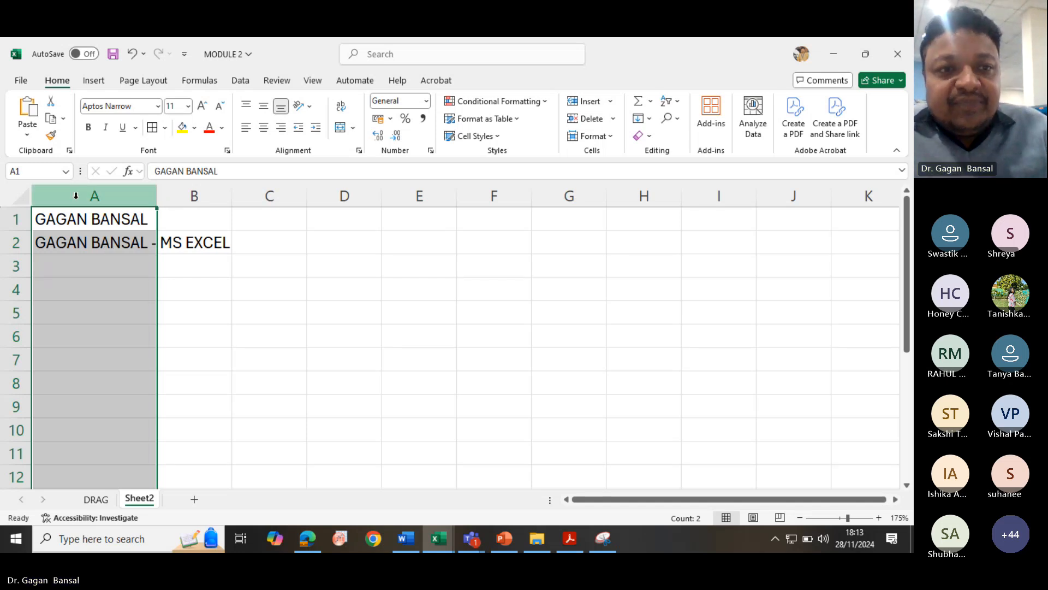
{"action": "double_click", "coordinate": [154, 197]}
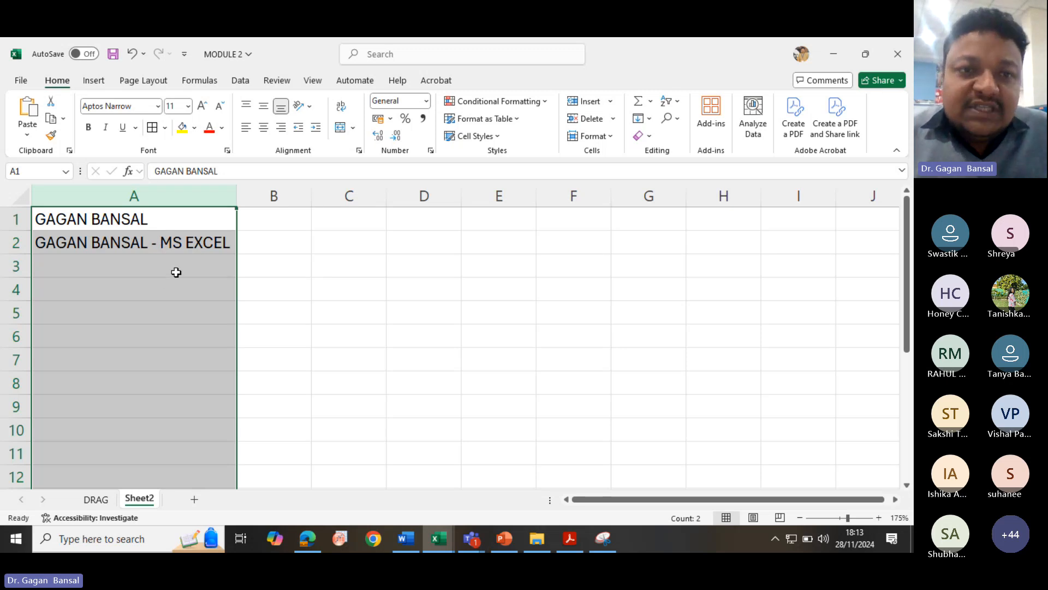
{"action": "left_click", "coordinate": [258, 224]}
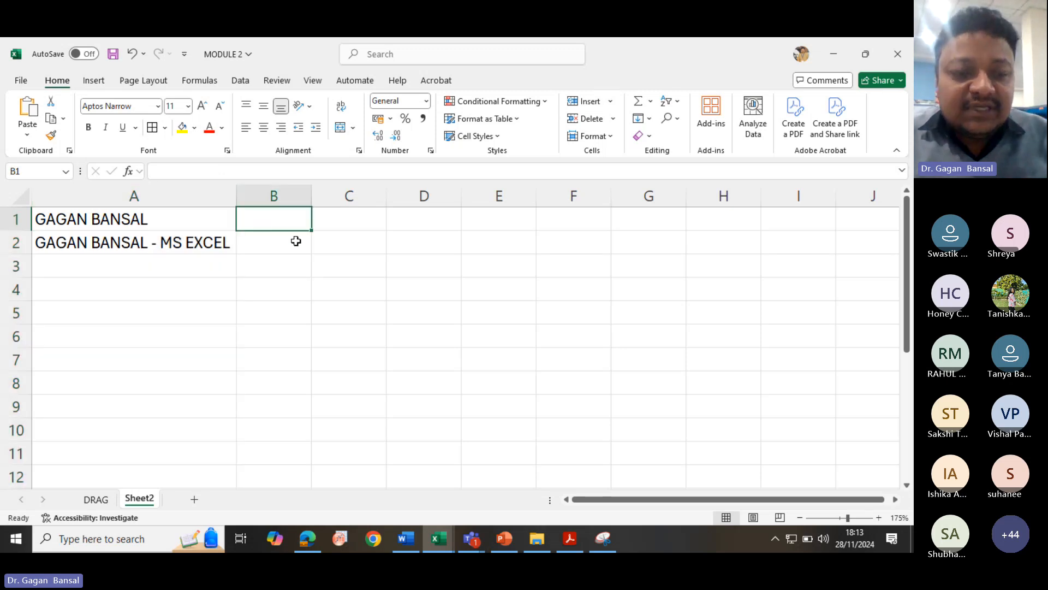
{"action": "type", "text": "1212"}
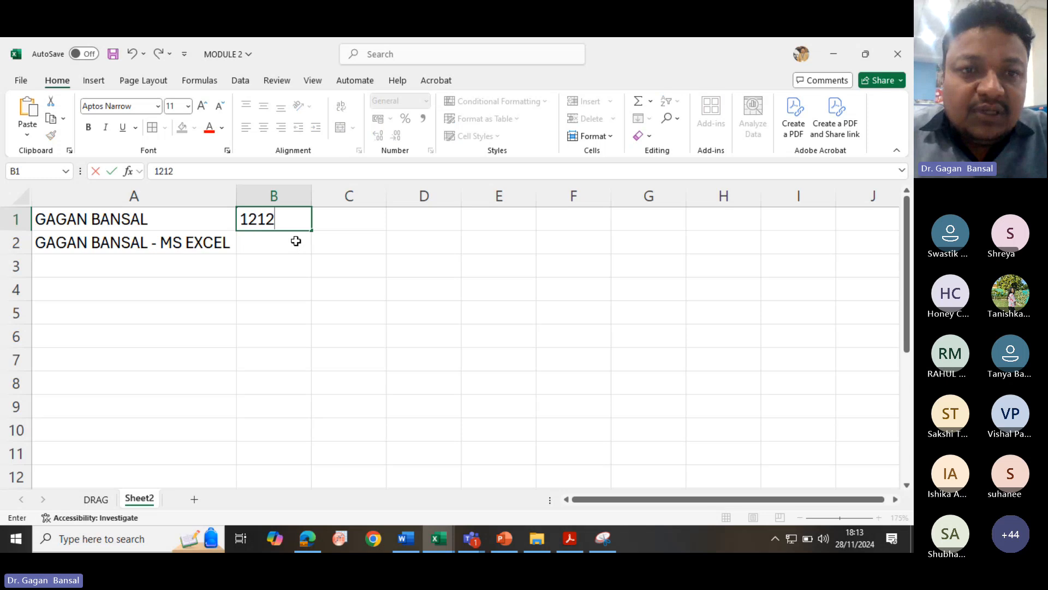
{"action": "type", "text": "1212121212"}
{"action": "key", "text": "Return"}
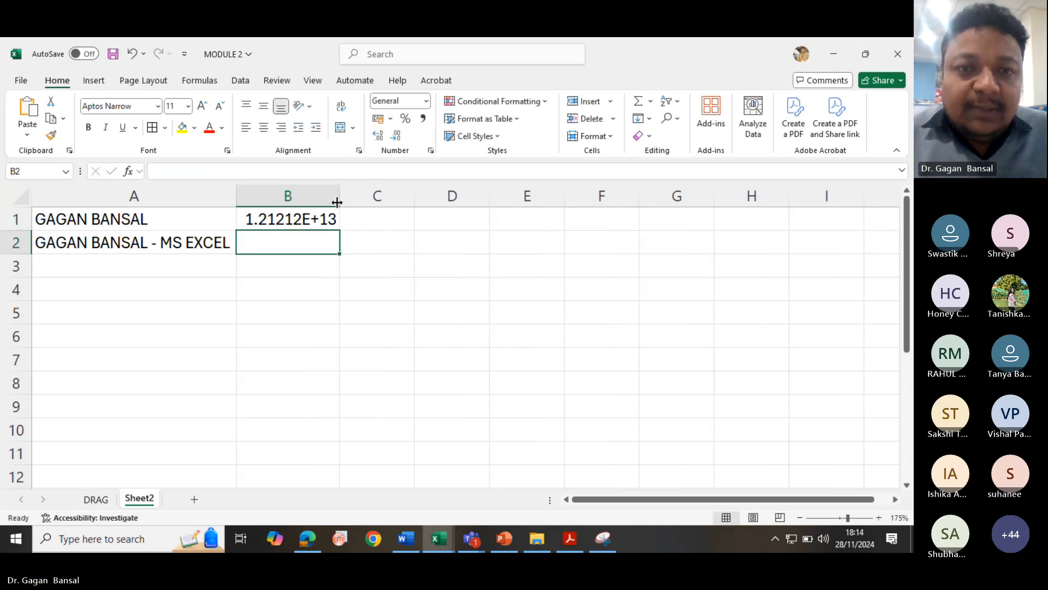
- Replace the value in cell B1 with 1234
{"action": "left_click", "coordinate": [320, 218]}
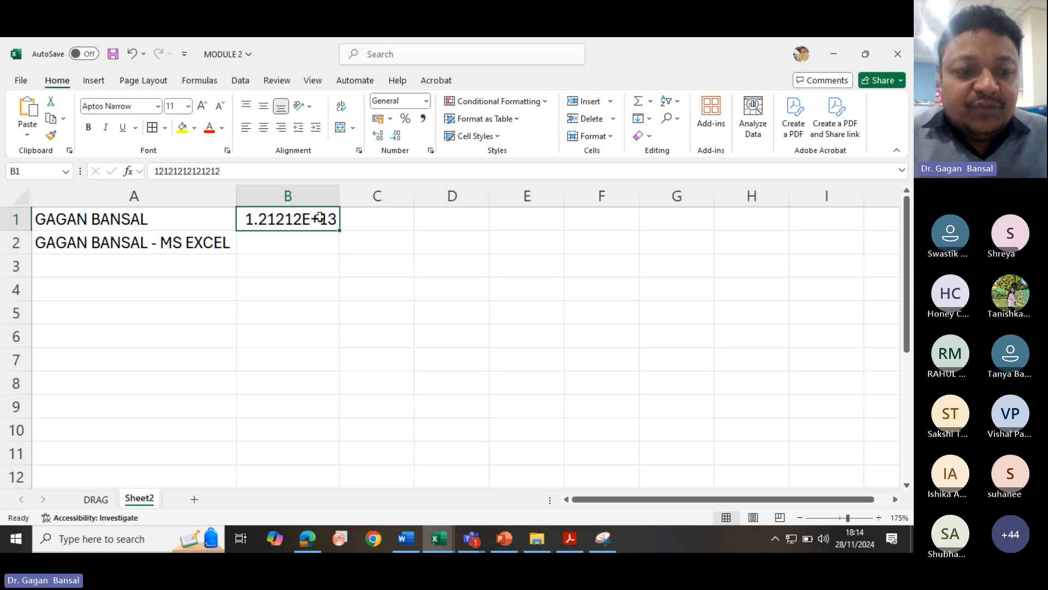
{"action": "type", "text": "1234"}
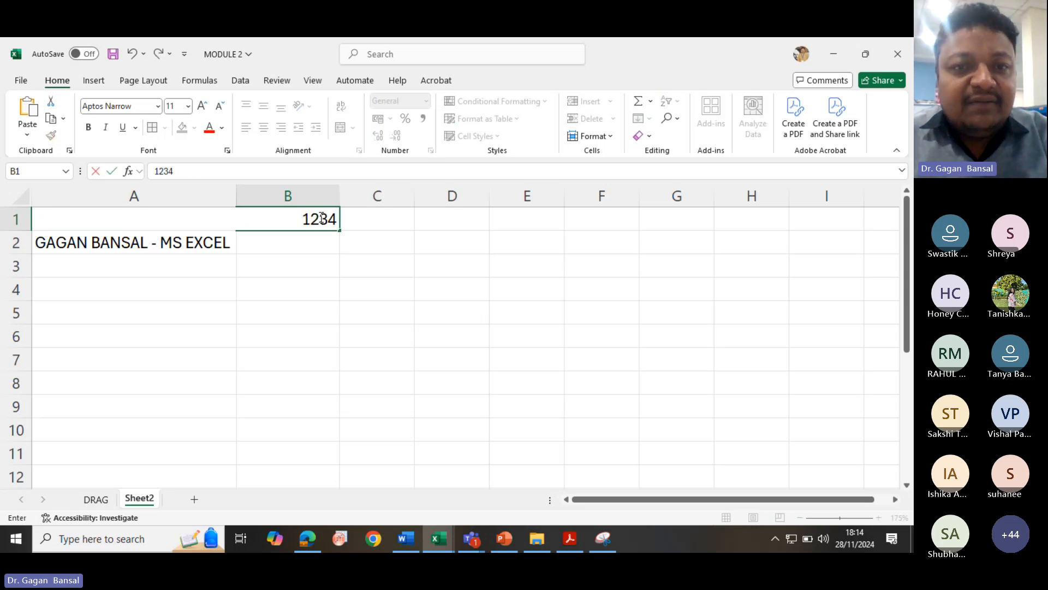
{"action": "key", "text": "Return"}
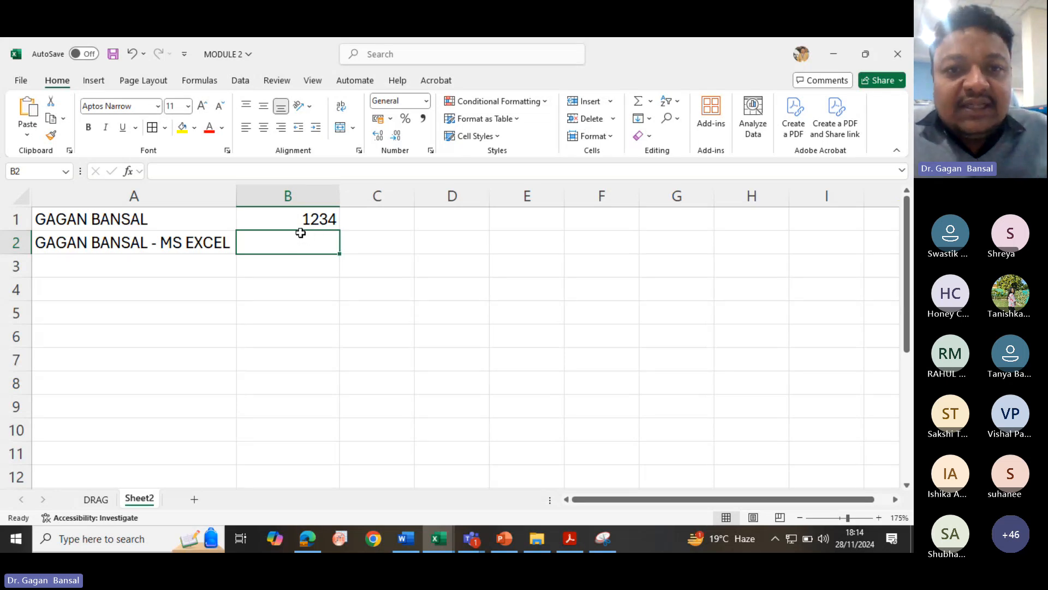
- Increase cell B1's decimal places to three and decrease them back to none
{"action": "left_click", "coordinate": [277, 218]}
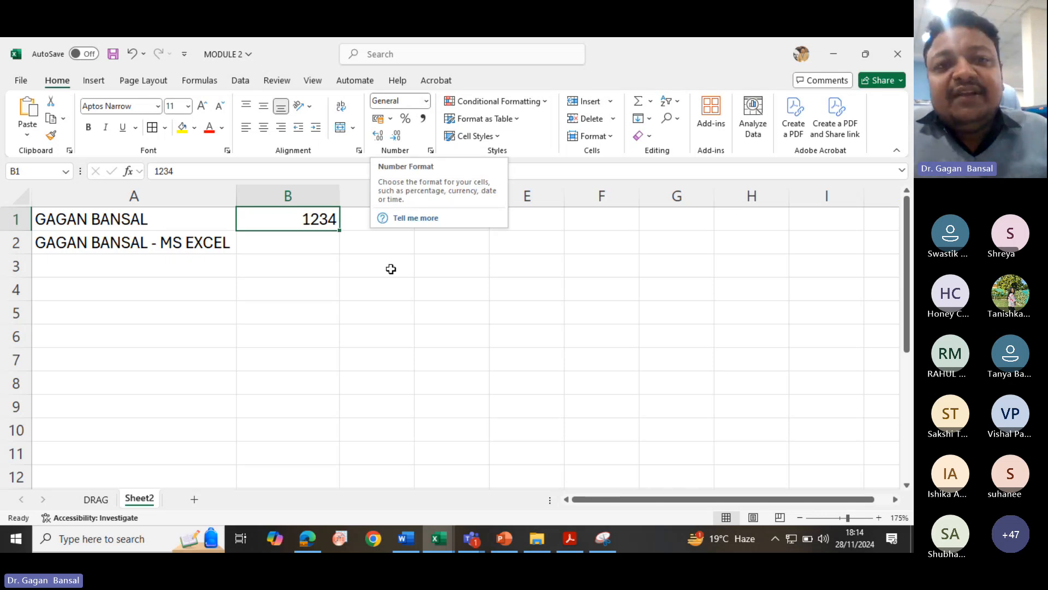
{"action": "left_click", "coordinate": [381, 141]}
{"action": "double_click", "coordinate": [380, 140]}
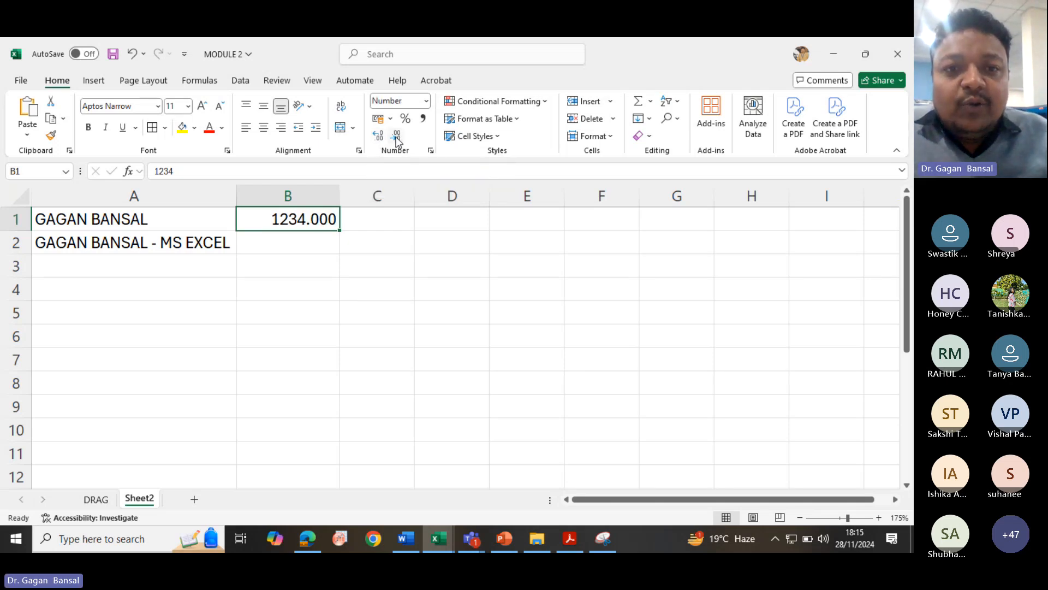
{"action": "double_click", "coordinate": [396, 138]}
{"action": "left_click", "coordinate": [397, 138]}
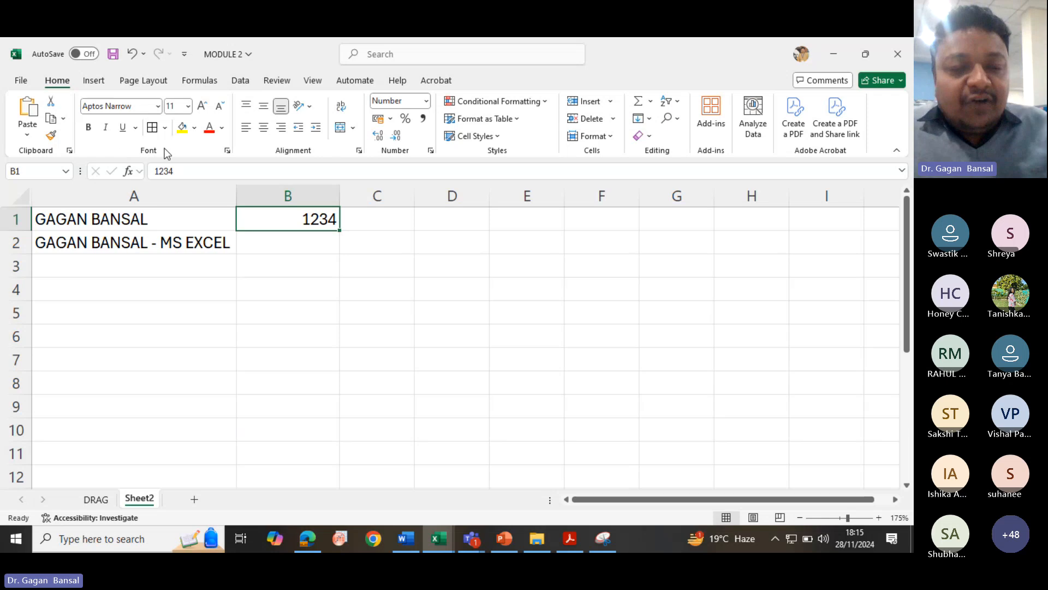
- Set cell A2's font to ADLaM Display and autofit column A
{"action": "left_click", "coordinate": [136, 221]}
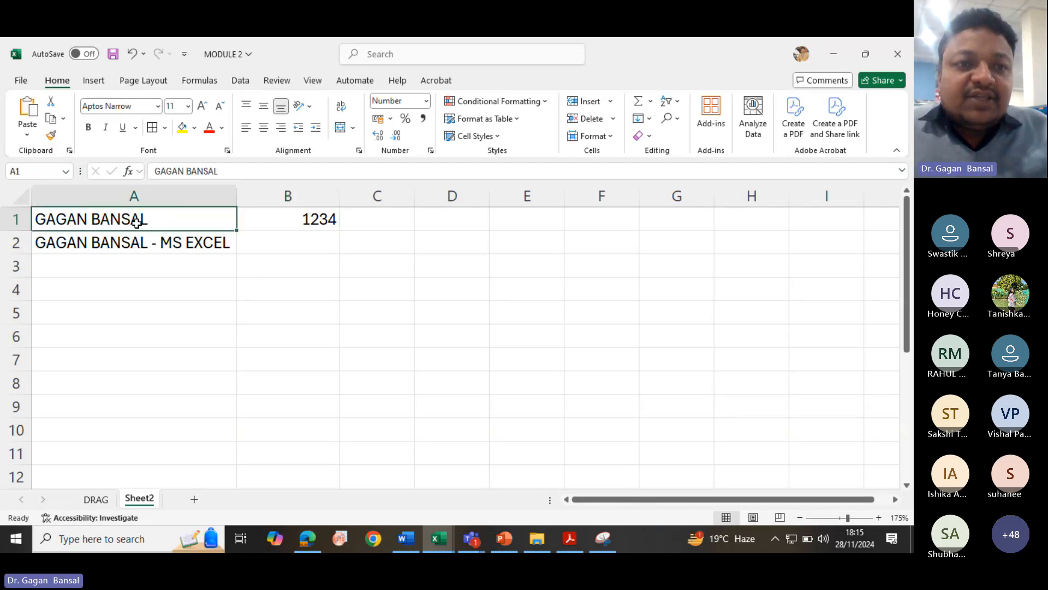
{"action": "left_click", "coordinate": [127, 242]}
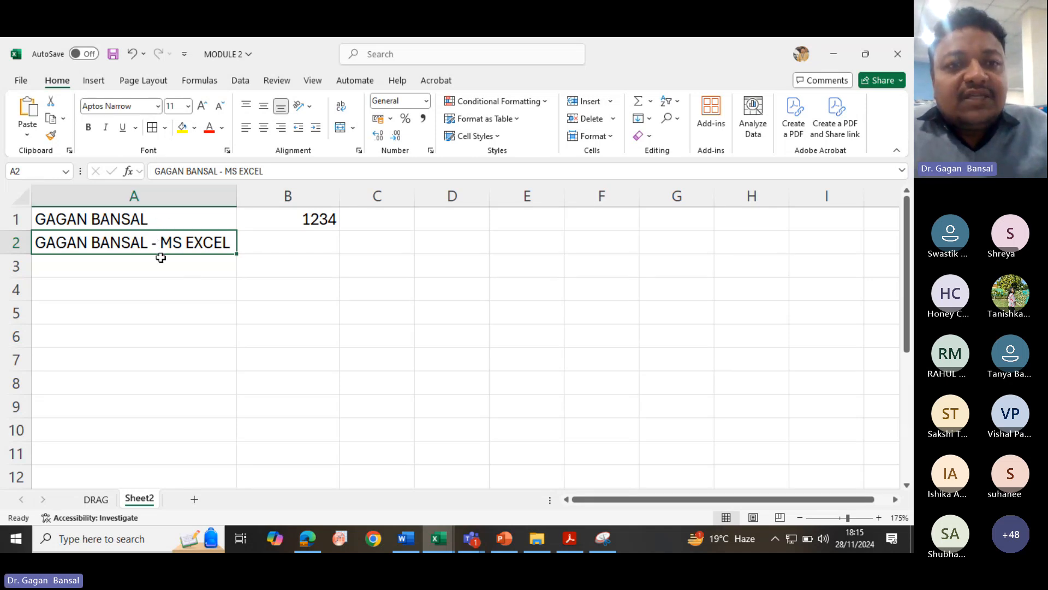
{"action": "left_click", "coordinate": [156, 107]}
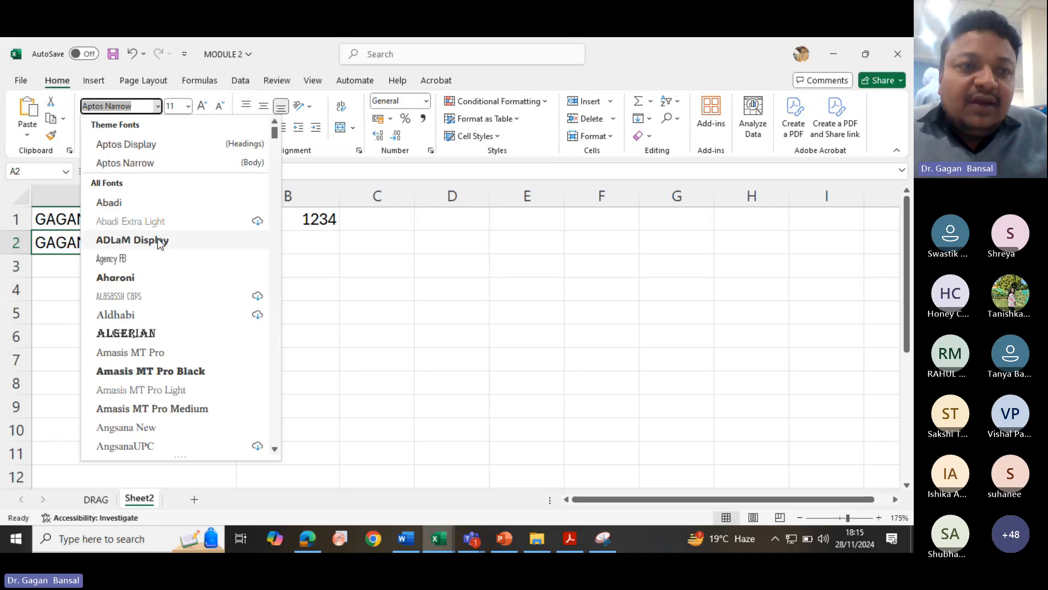
{"action": "left_click", "coordinate": [159, 243]}
{"action": "double_click", "coordinate": [237, 196]}
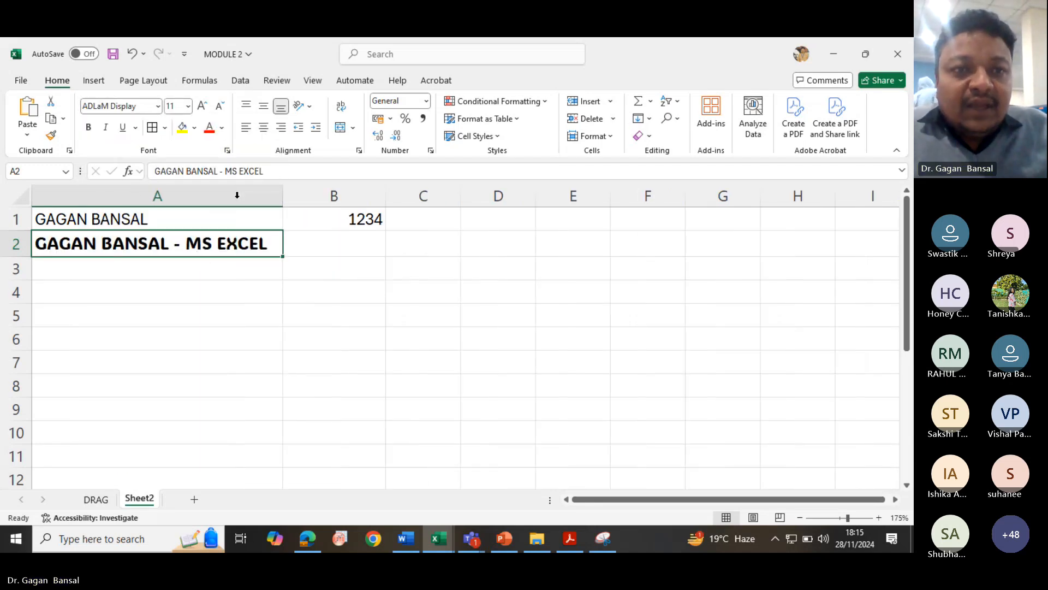
- Increase cell A2's font size two steps and reduce it back to 11
{"action": "left_click", "coordinate": [202, 106]}
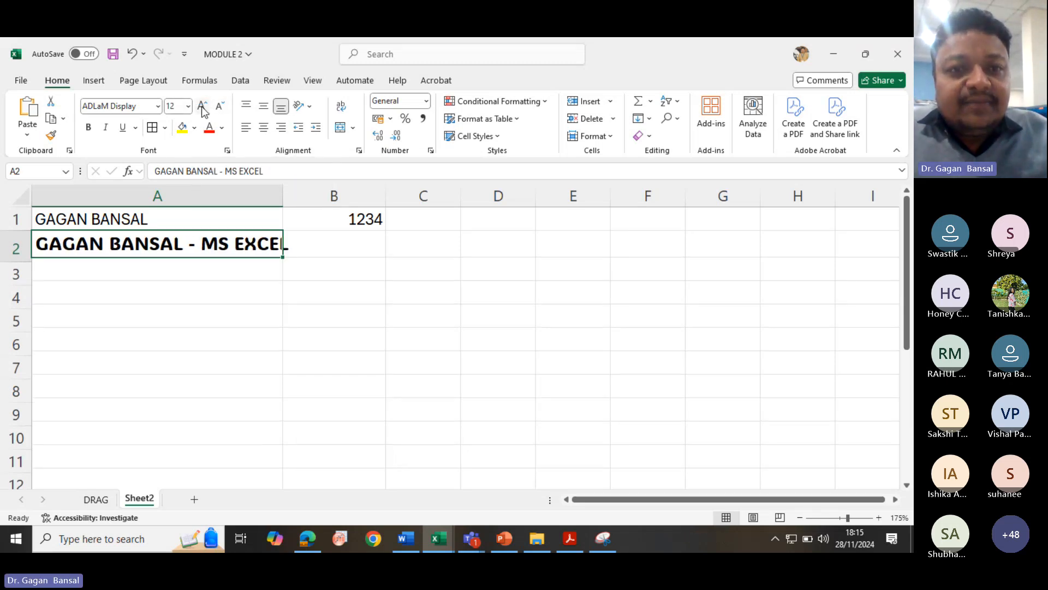
{"action": "left_click", "coordinate": [202, 106]}
{"action": "left_click", "coordinate": [220, 106]}
{"action": "left_click", "coordinate": [220, 106]}
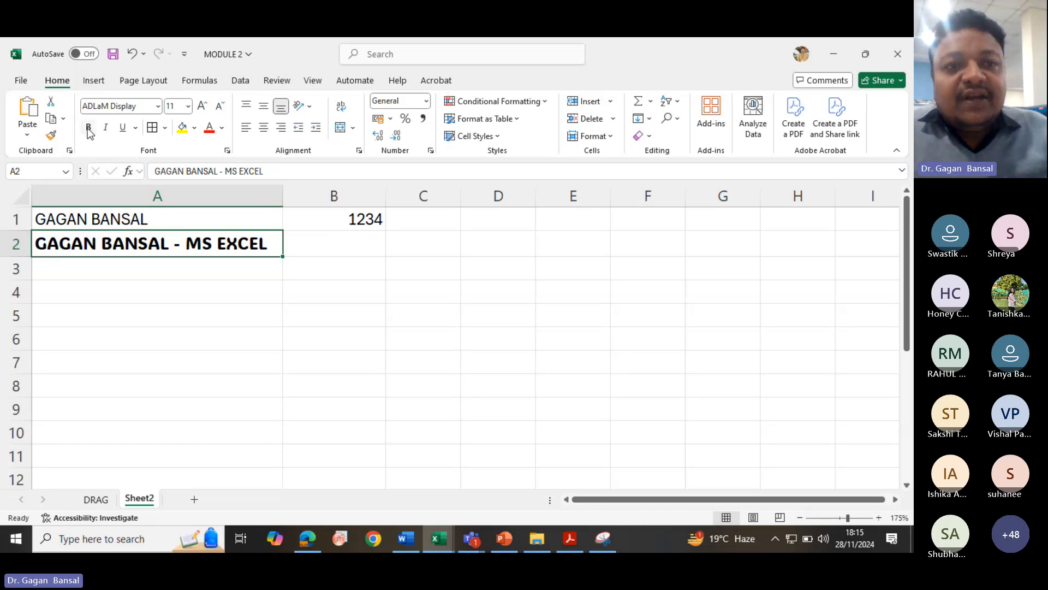
- Make cell A2's text italic, bold and underlined
{"action": "left_click", "coordinate": [107, 128]}
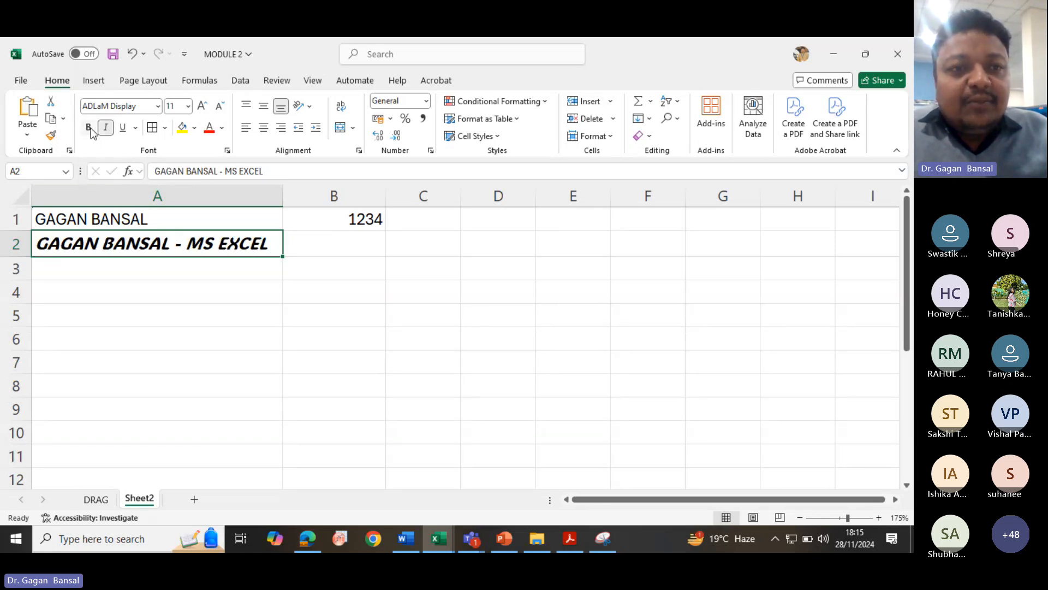
{"action": "left_click", "coordinate": [89, 128]}
{"action": "left_click", "coordinate": [123, 128]}
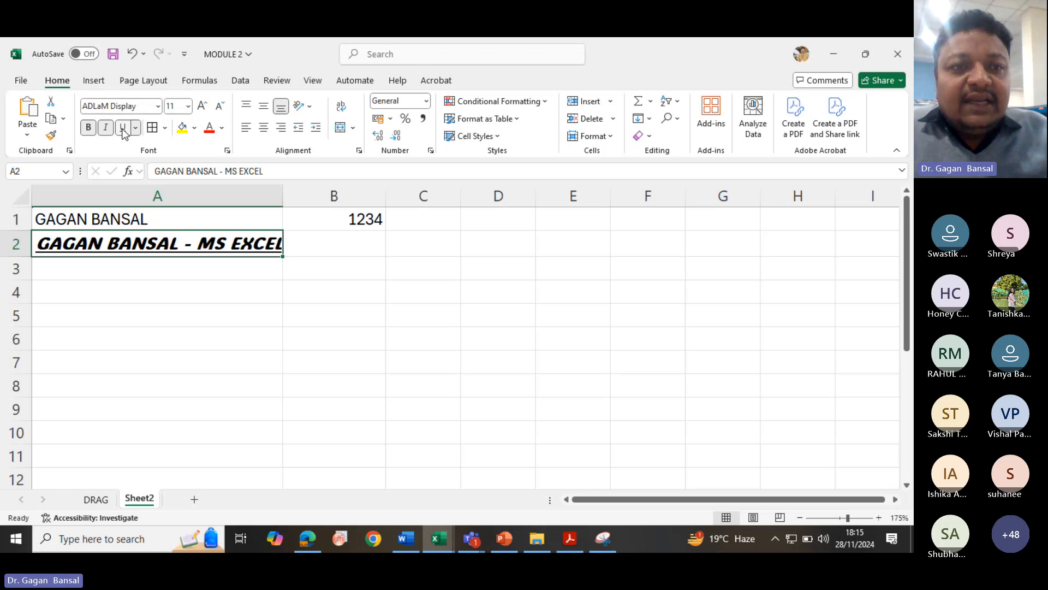
- Apply all borders to the range A1:D7
{"action": "left_click", "coordinate": [198, 288]}
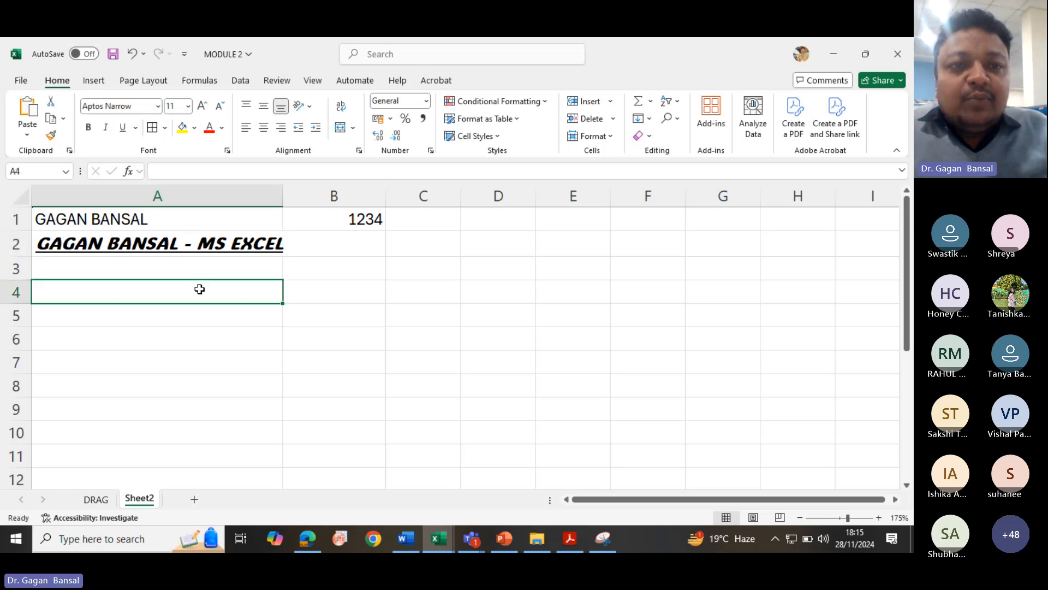
{"action": "left_click_drag", "start_coordinate": [191, 215], "coordinate": [502, 365]}
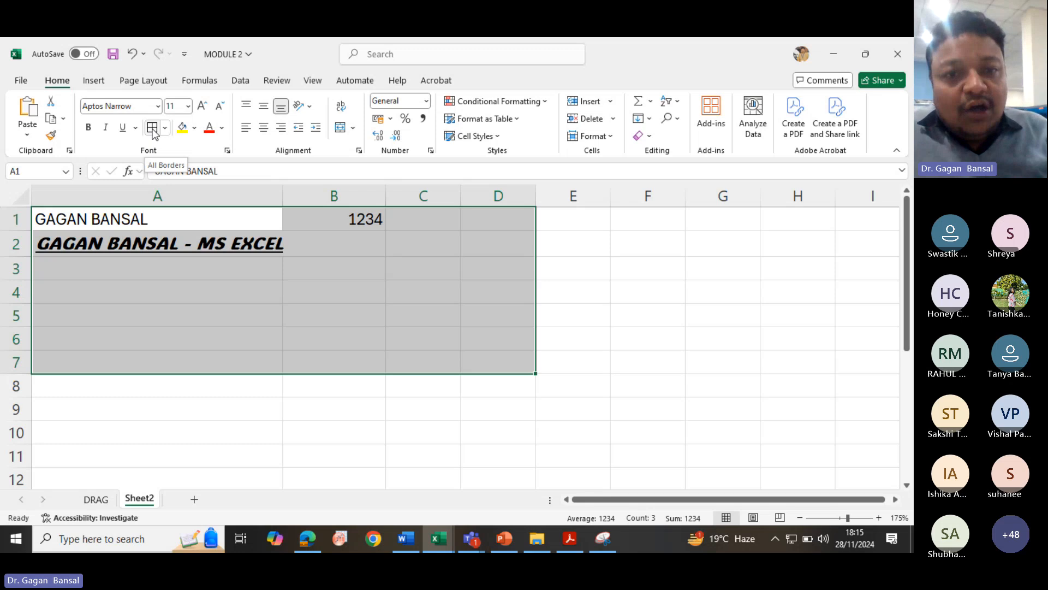
{"action": "left_click", "coordinate": [153, 128]}
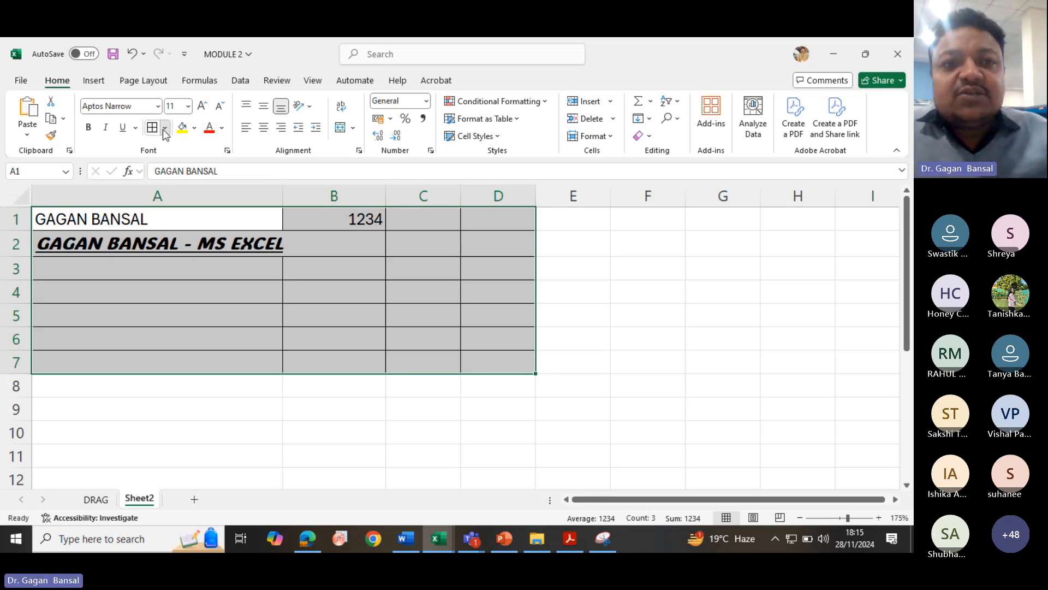
- Remove all borders from the range A1:D7 with No Border
{"action": "left_click", "coordinate": [165, 128]}
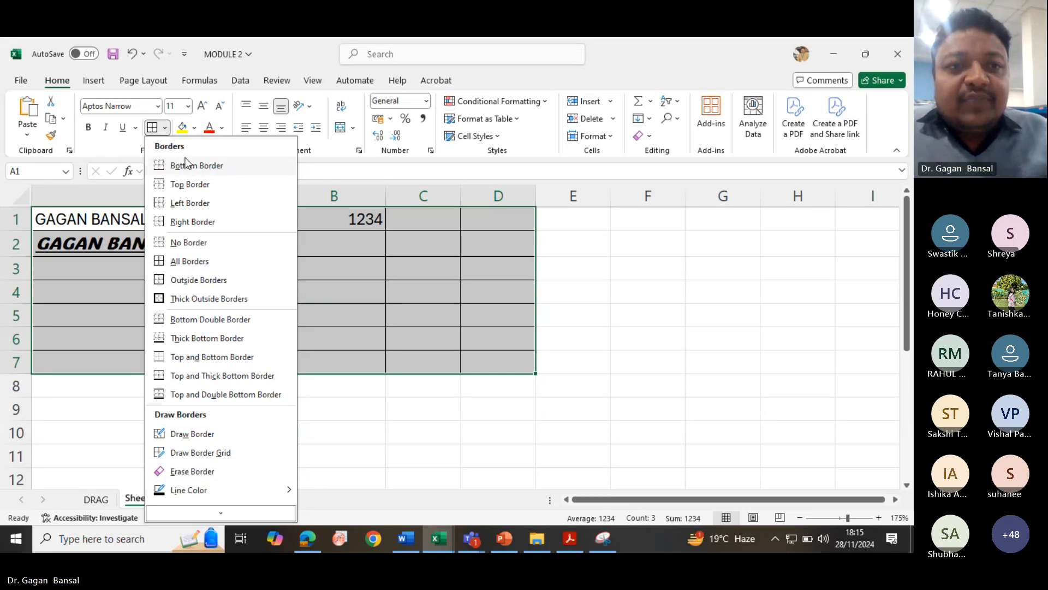
{"action": "left_click", "coordinate": [174, 243]}
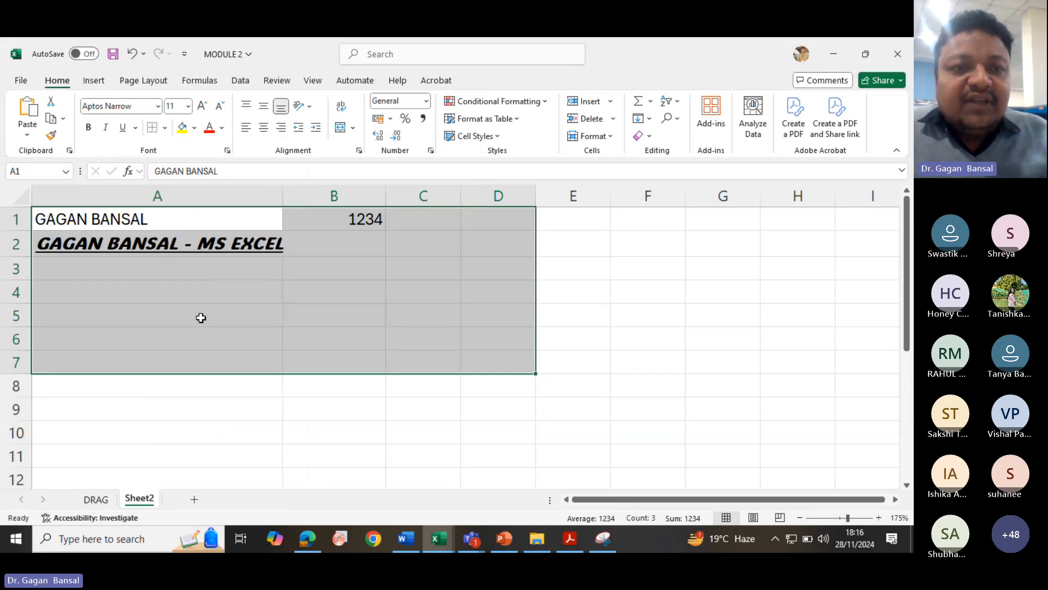
{"action": "left_click", "coordinate": [187, 219]}
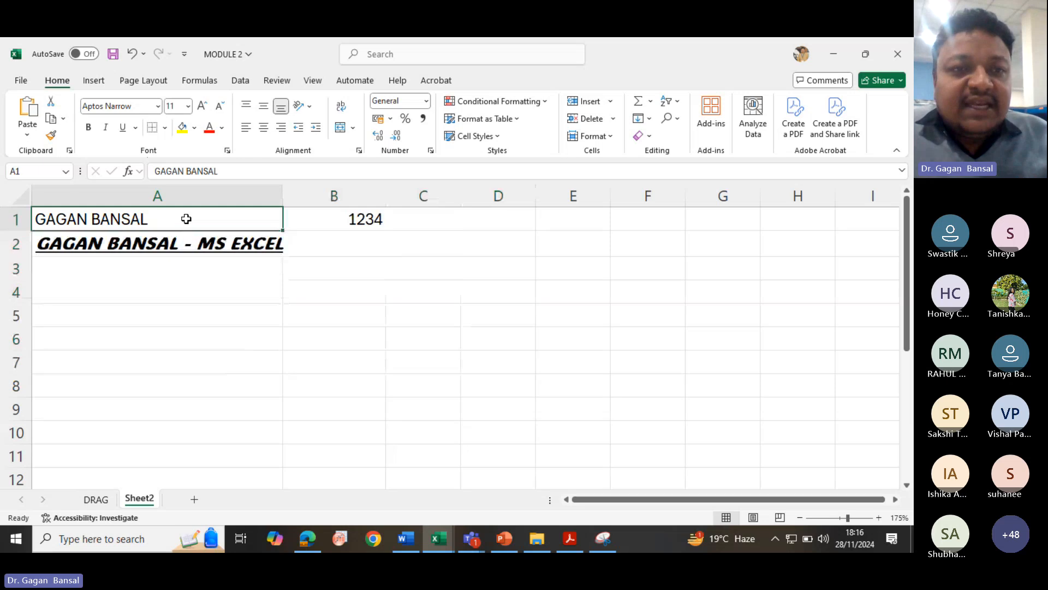
- Apply a bottom border to cell A1
{"action": "left_click", "coordinate": [164, 127]}
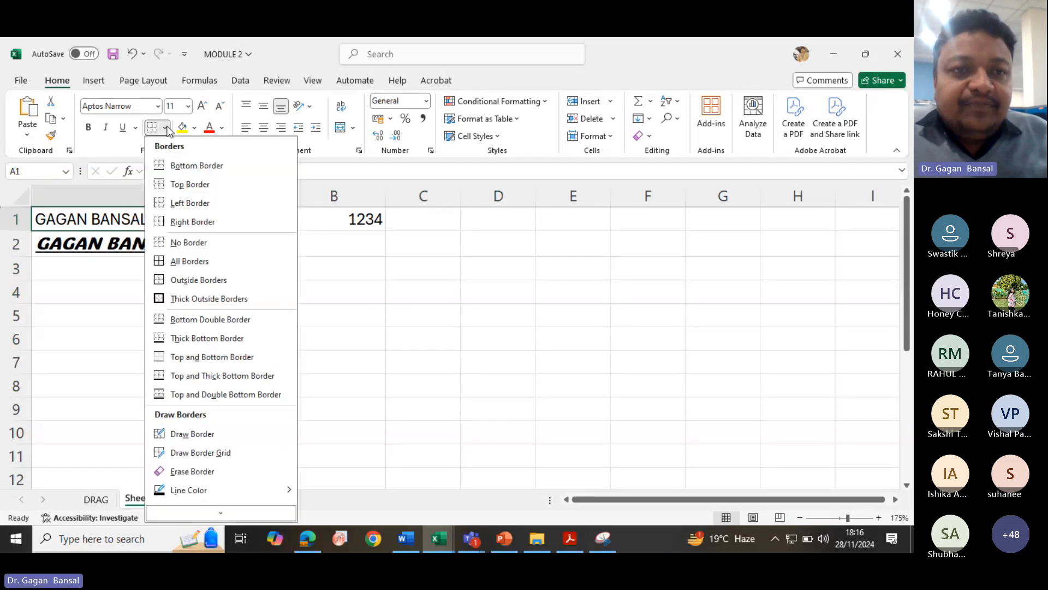
{"action": "left_click", "coordinate": [176, 164]}
{"action": "left_click", "coordinate": [194, 273]}
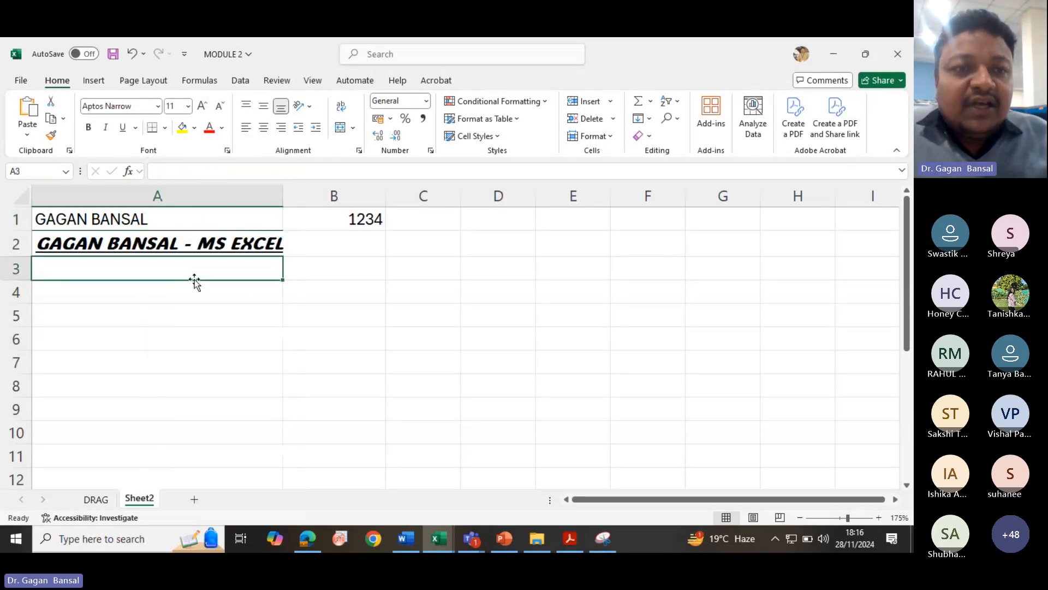
{"action": "left_click", "coordinate": [190, 219]}
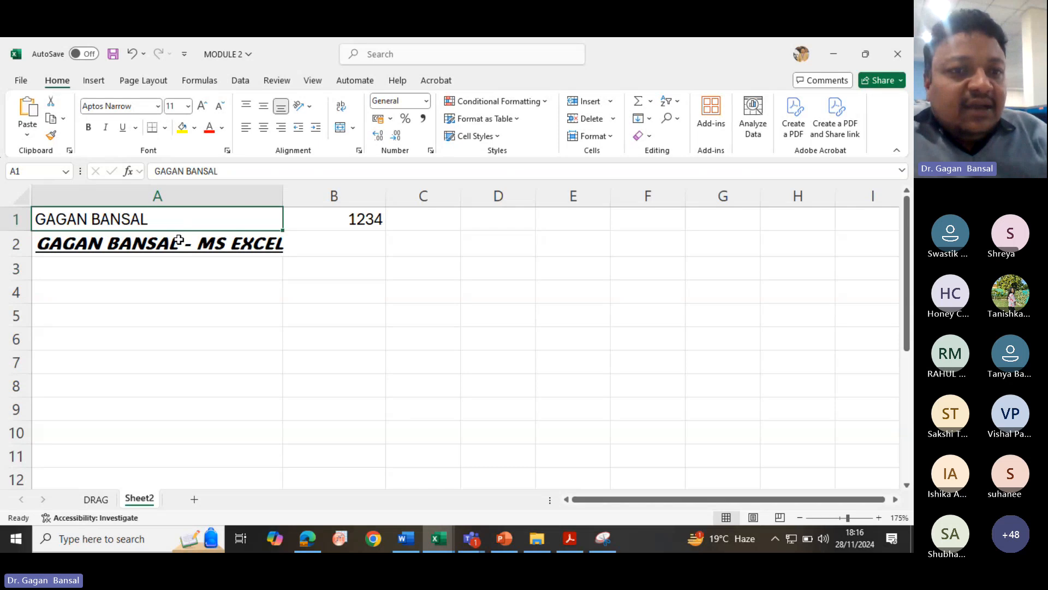
{"action": "left_click", "coordinate": [166, 128]}
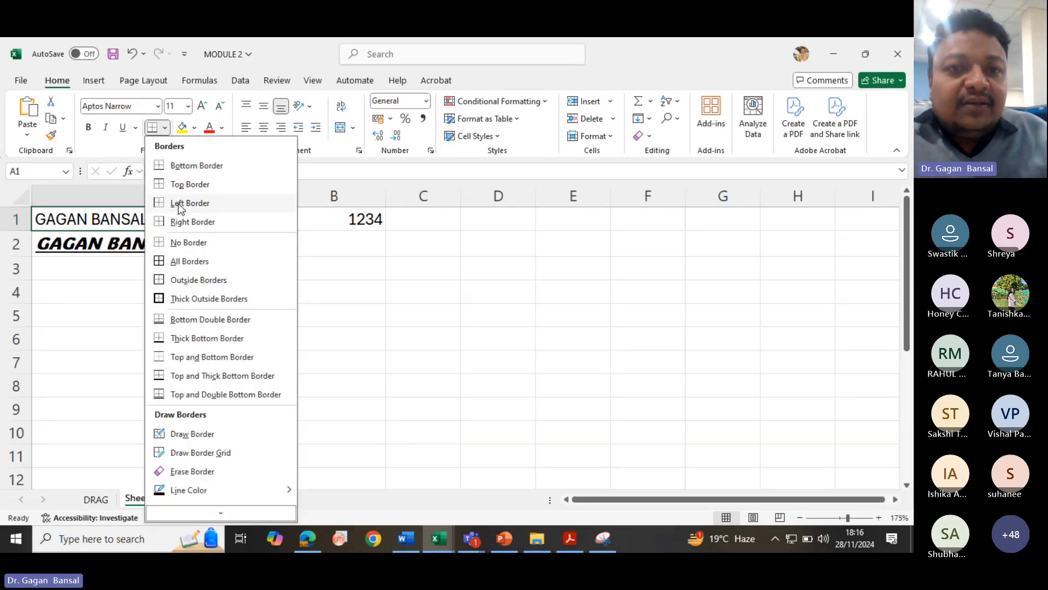
{"action": "left_click", "coordinate": [330, 271]}
{"action": "left_click", "coordinate": [336, 225]}
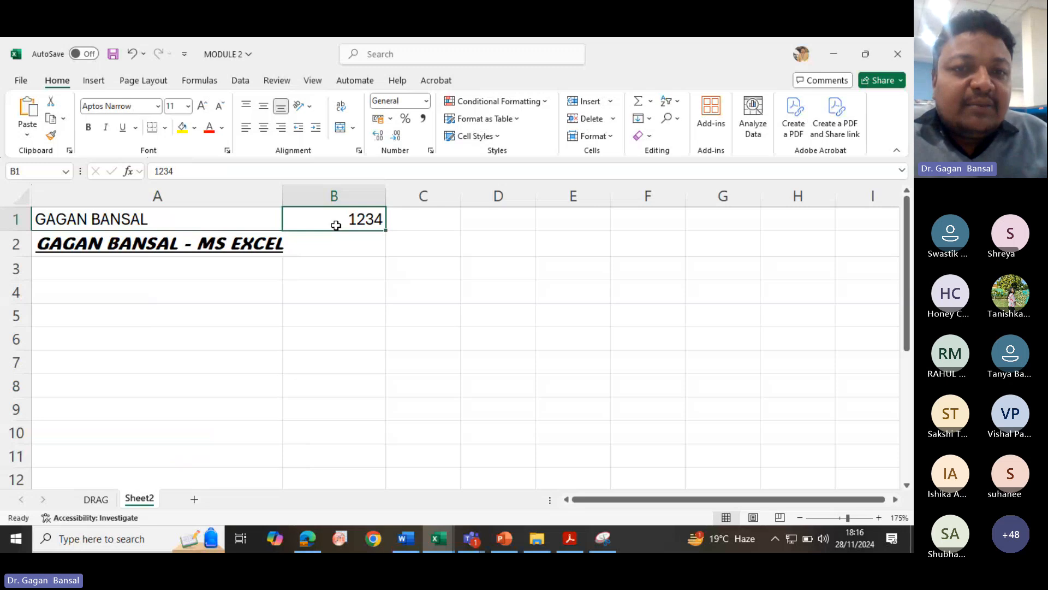
- Enter EFEFEFEFE in cell B6
{"action": "left_click", "coordinate": [361, 335]}
{"action": "type", "text": "EFEFEFEFE"}
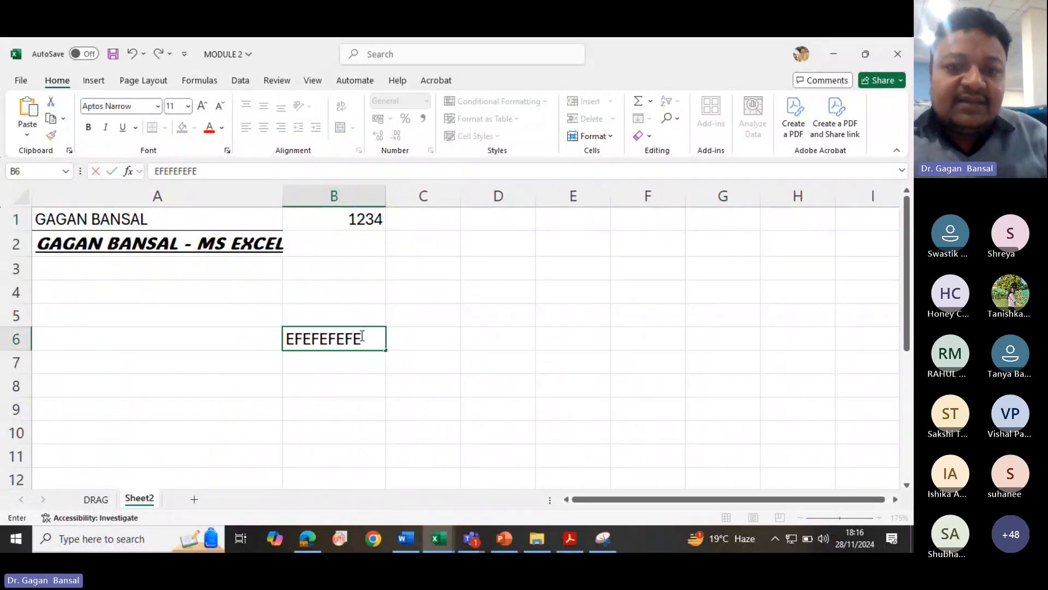
{"action": "key", "text": "Return"}
{"action": "left_click", "coordinate": [345, 343]}
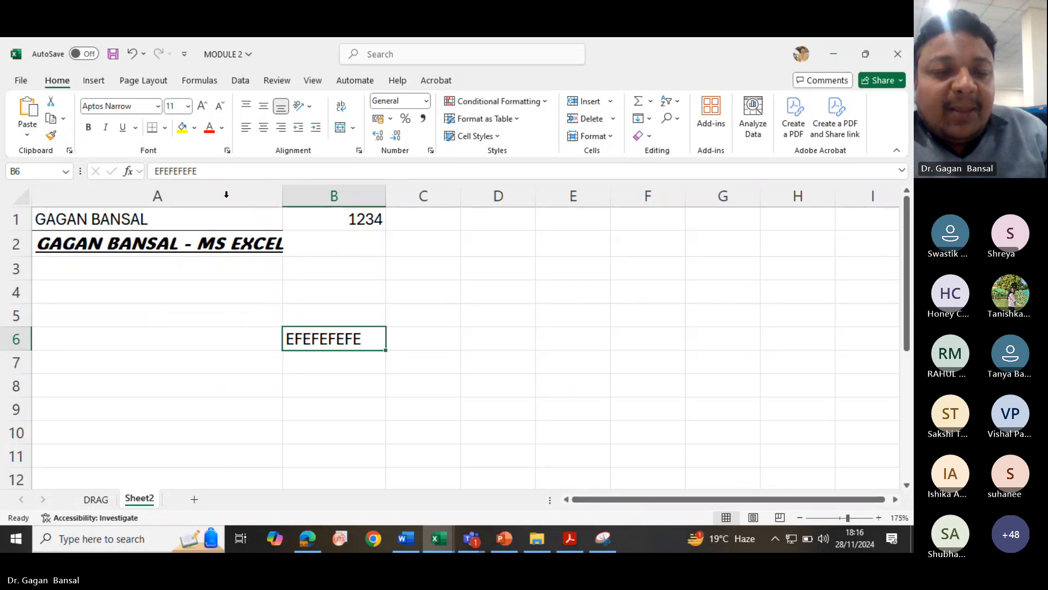
{"action": "mouse_move", "coordinate": [189, 267]}
{"action": "left_mouse_down"}
{"action": "mouse_move", "coordinate": [374, 381]}
{"action": "mouse_move", "coordinate": [558, 434]}
{"action": "left_mouse_up"}
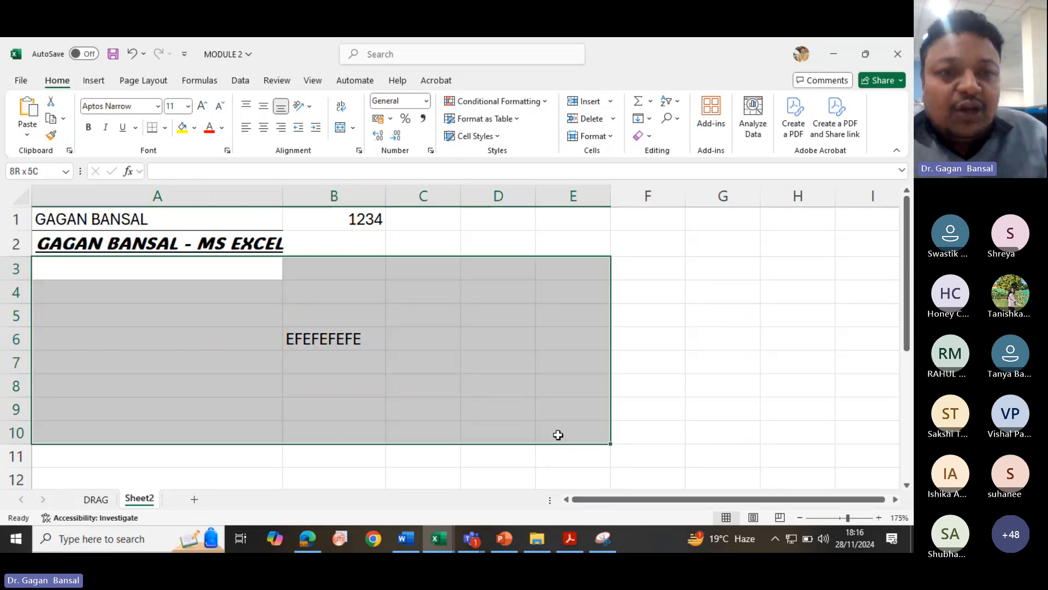
{"action": "left_click", "coordinate": [212, 382]}
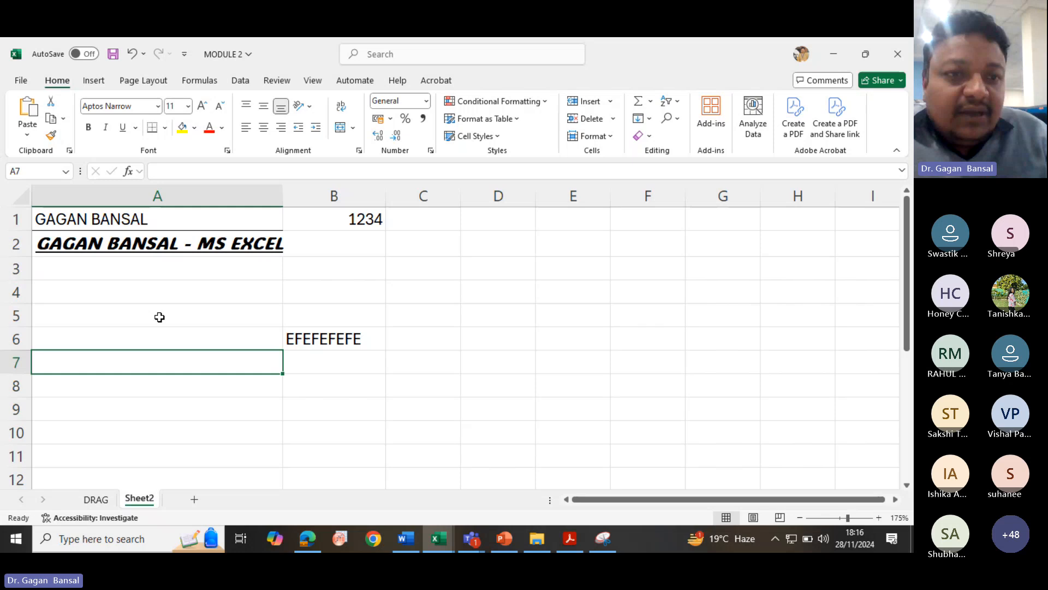
{"action": "left_click", "coordinate": [134, 268]}
{"action": "mouse_move", "coordinate": [134, 268]}
{"action": "left_mouse_down"}
{"action": "mouse_move", "coordinate": [182, 353]}
{"action": "mouse_move", "coordinate": [440, 388]}
{"action": "mouse_move", "coordinate": [537, 426]}
{"action": "left_mouse_up"}
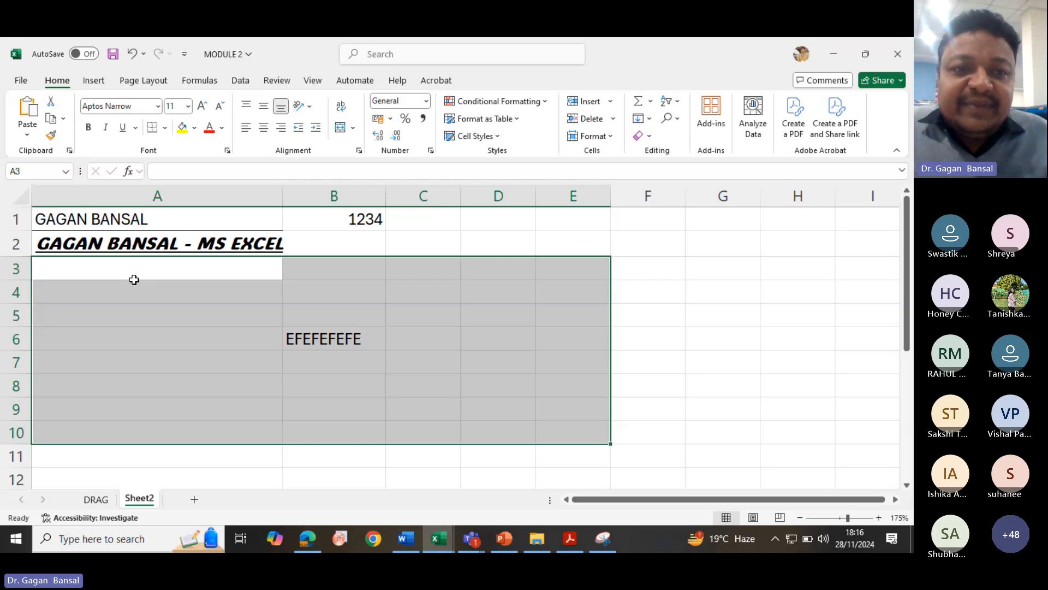
{"action": "left_click", "coordinate": [164, 298]}
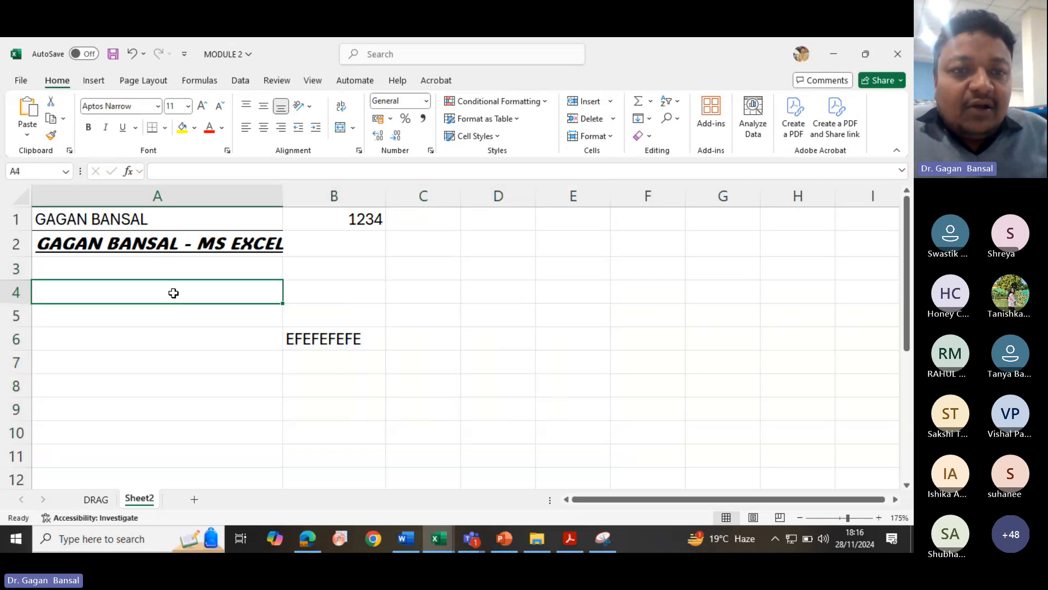
- Apply all borders to cell B6
{"action": "left_click", "coordinate": [335, 339]}
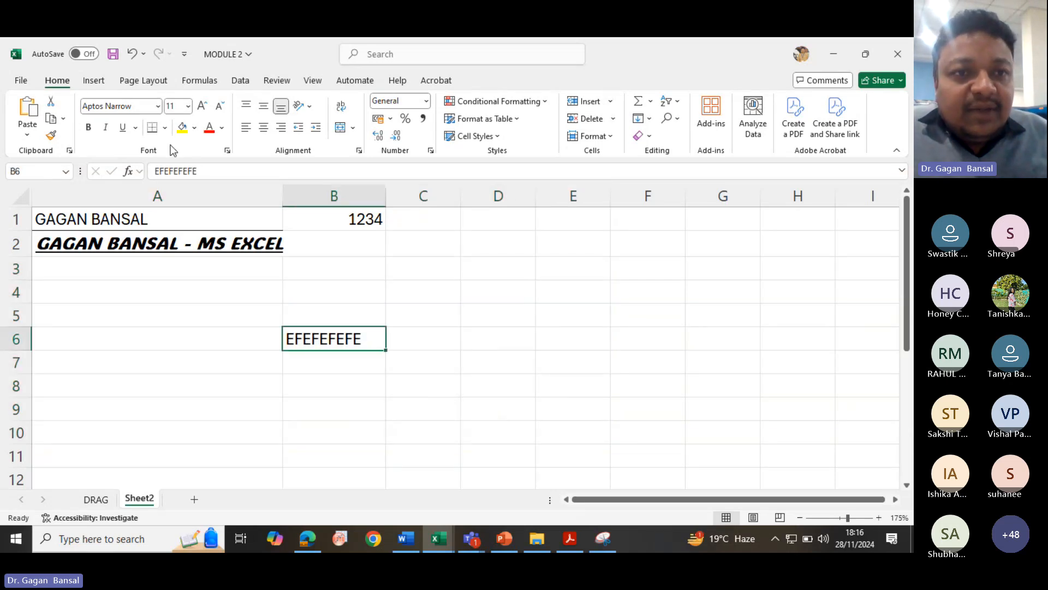
{"action": "left_click", "coordinate": [165, 128]}
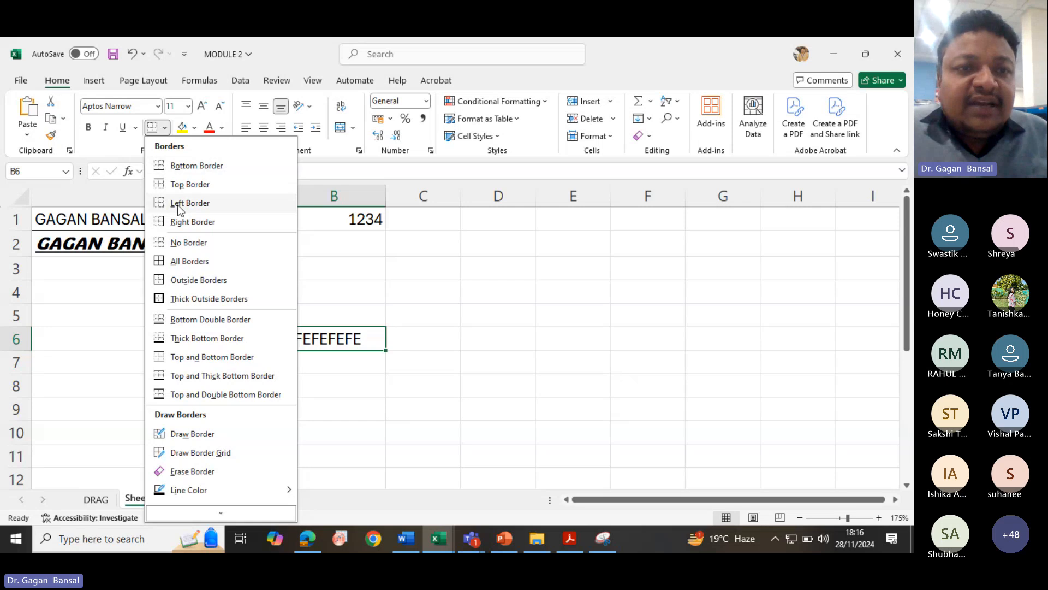
{"action": "left_click", "coordinate": [194, 262]}
{"action": "left_click", "coordinate": [339, 384]}
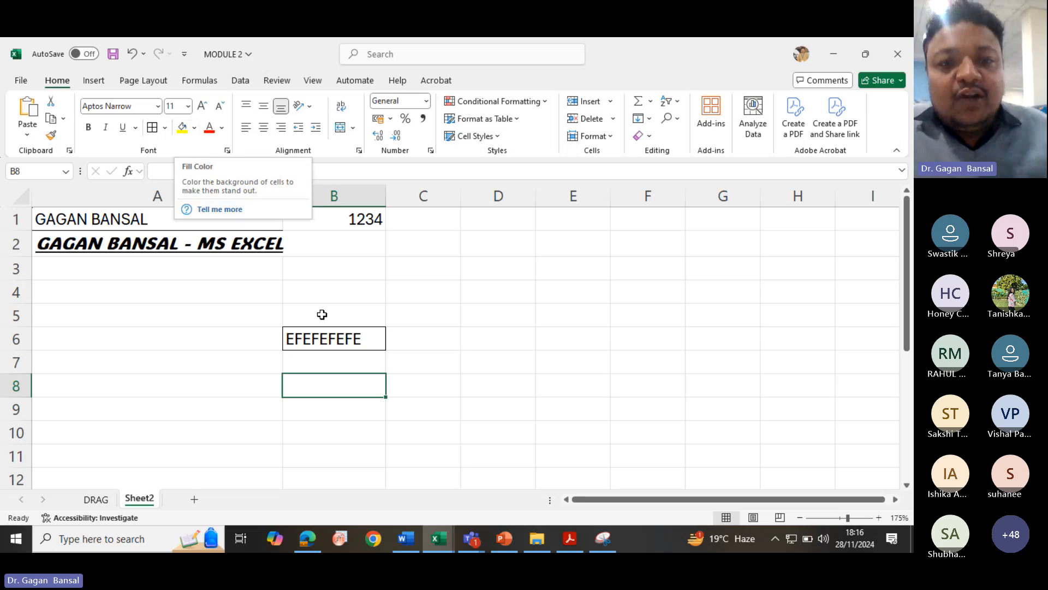
- Fill cell B6 with yellow
{"action": "left_click", "coordinate": [352, 338]}
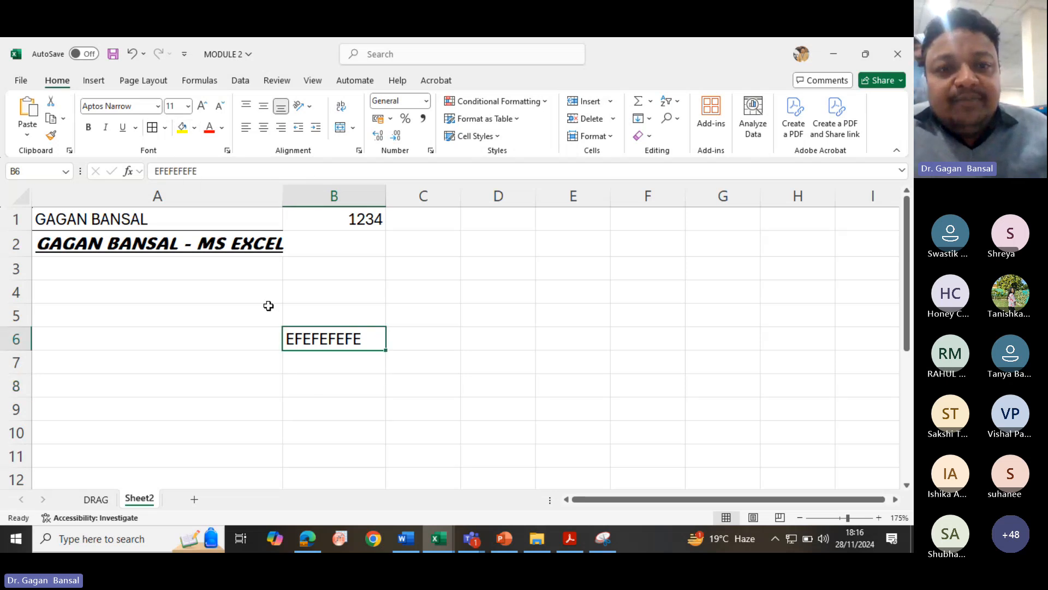
{"action": "left_click", "coordinate": [183, 129]}
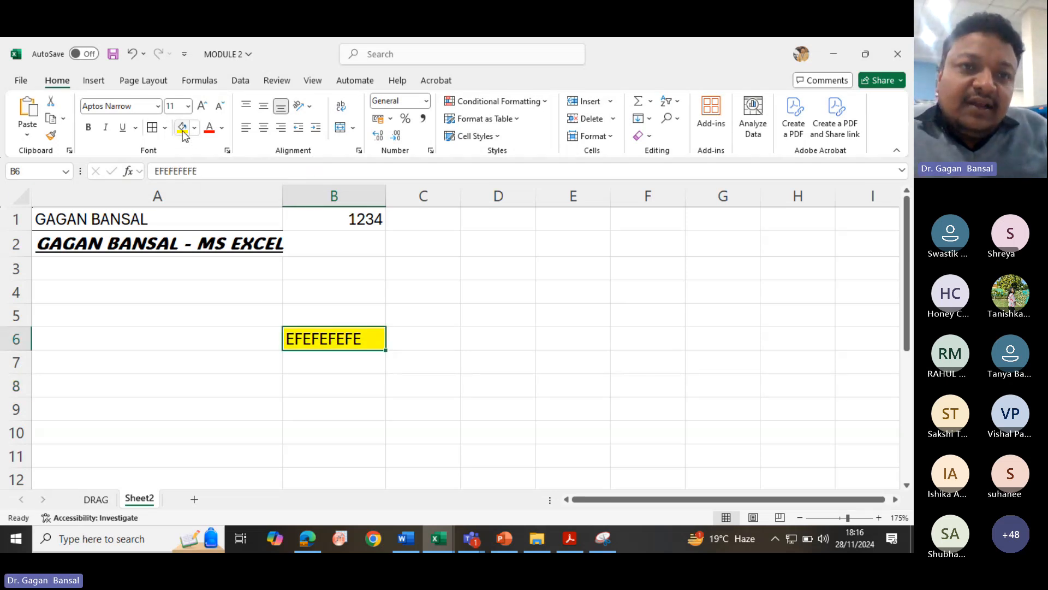
{"action": "left_click", "coordinate": [323, 360]}
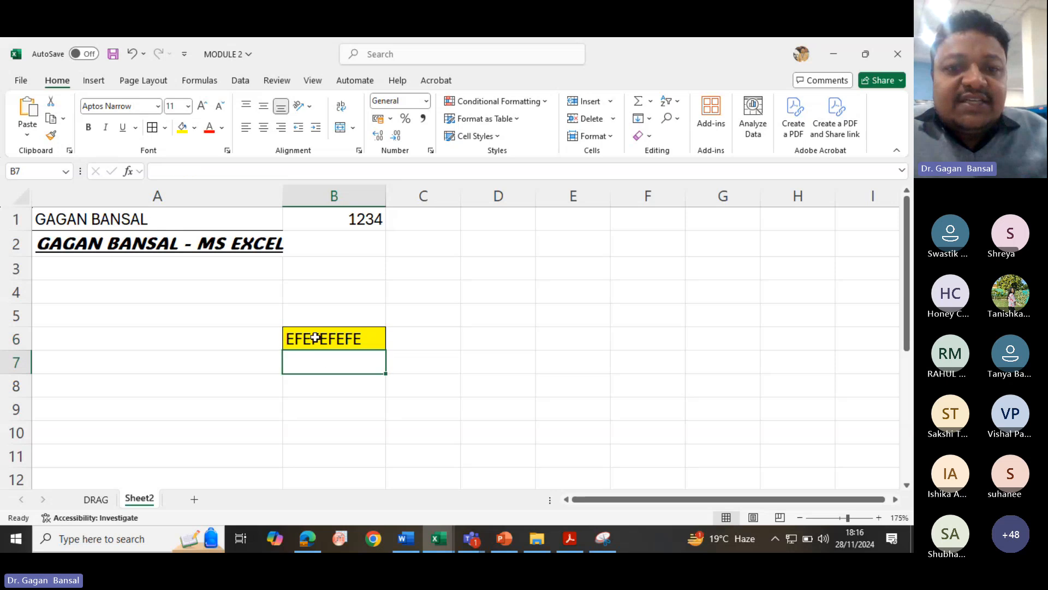
- Apply a theme font colour to the text in cell B6
{"action": "left_click", "coordinate": [311, 336]}
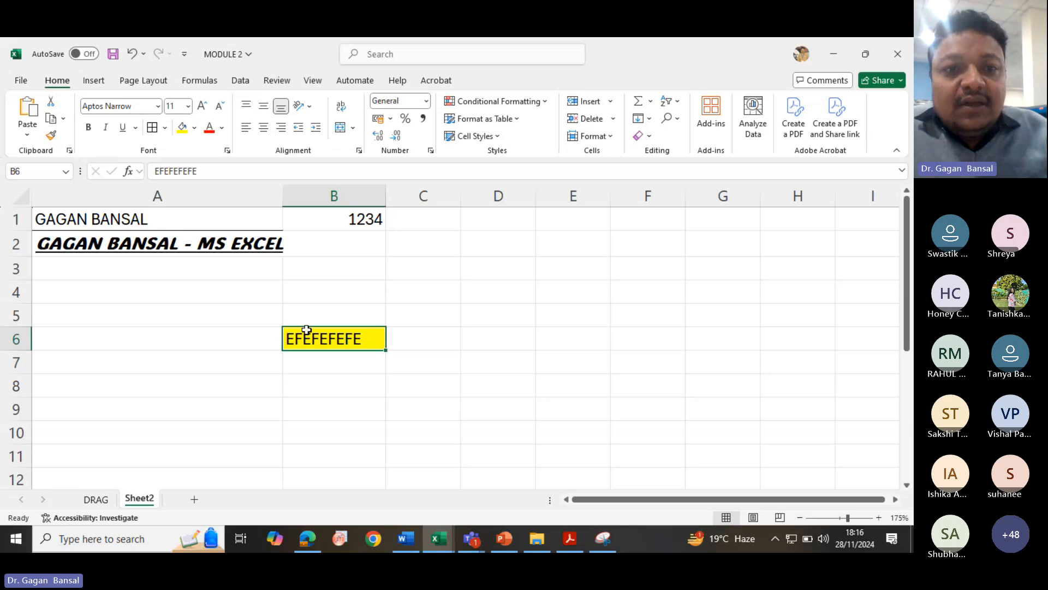
{"action": "left_click", "coordinate": [221, 132]}
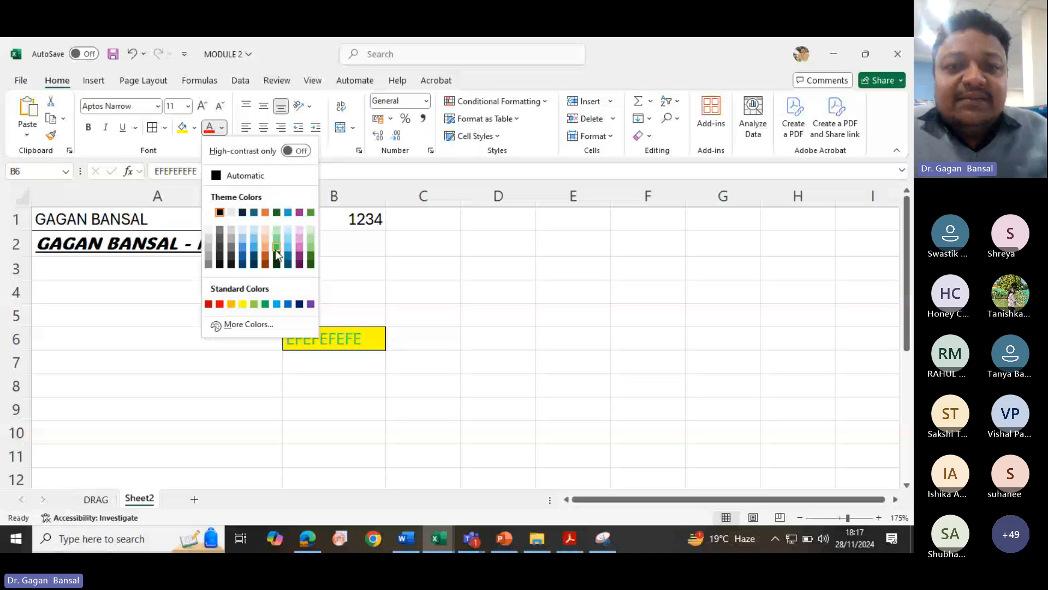
{"action": "left_click", "coordinate": [255, 213]}
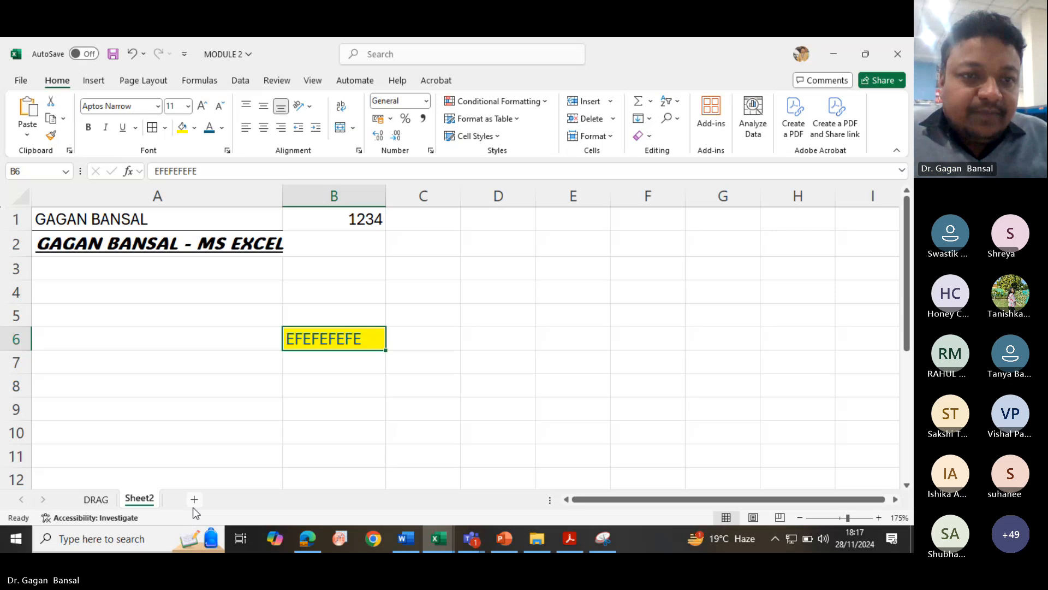
- Clear the contents of the range A1:C6
{"action": "left_click_drag", "start_coordinate": [100, 219], "coordinate": [414, 339]}
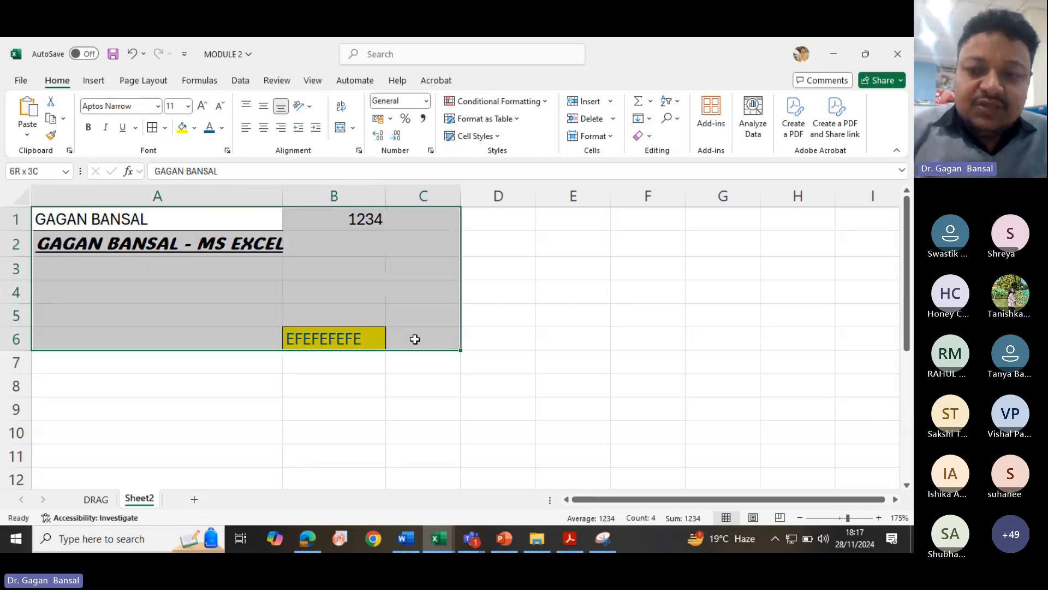
{"action": "key", "text": "Delete"}
- Remove all borders and the fill colour from the range A1:C8
{"action": "left_click_drag", "start_coordinate": [133, 220], "coordinate": [396, 384]}
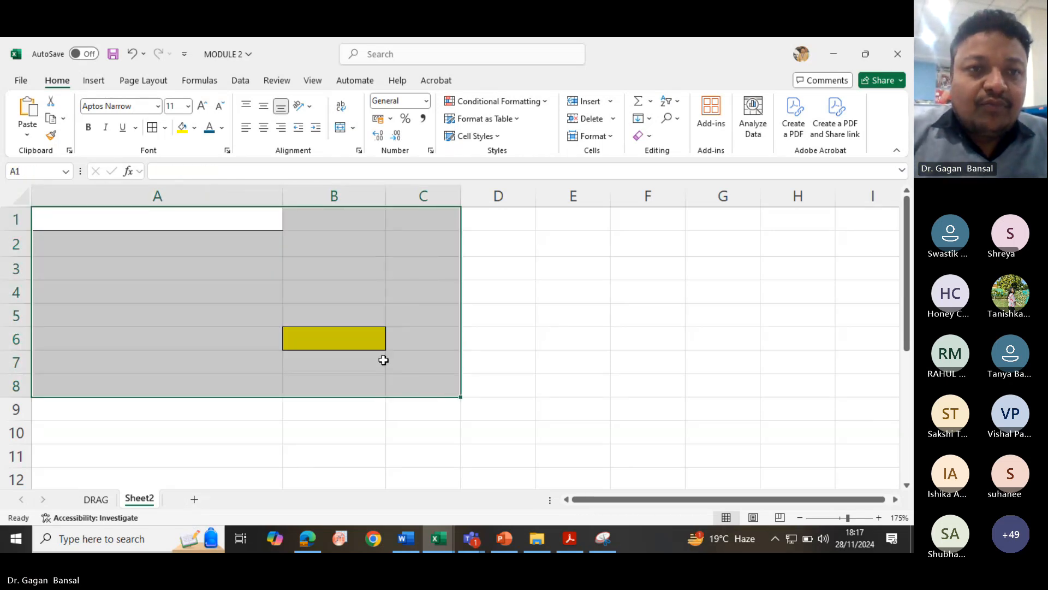
{"action": "left_click", "coordinate": [163, 128]}
{"action": "left_click", "coordinate": [193, 244]}
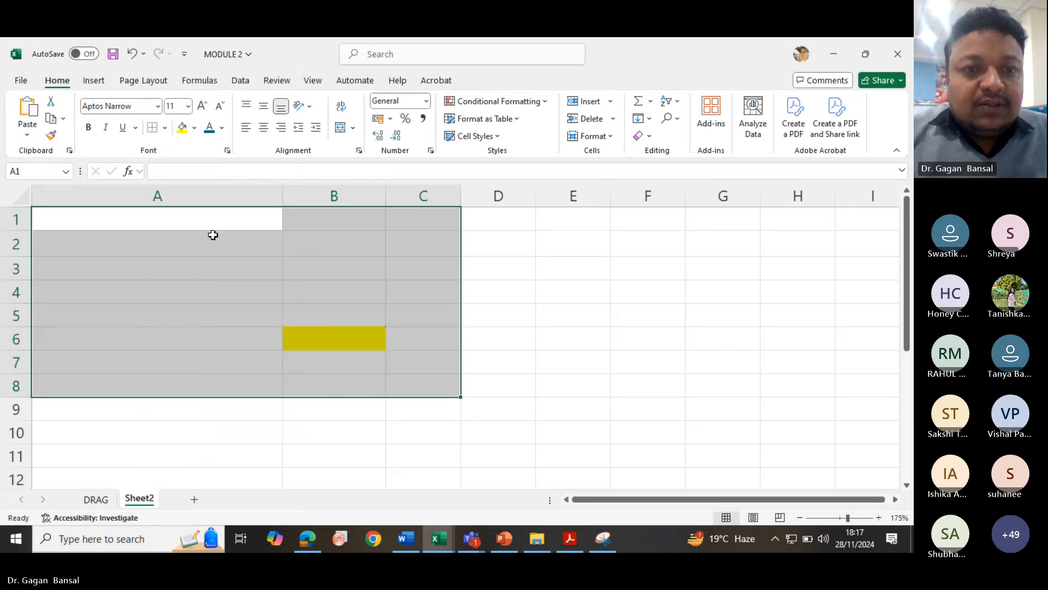
{"action": "left_click", "coordinate": [195, 128]}
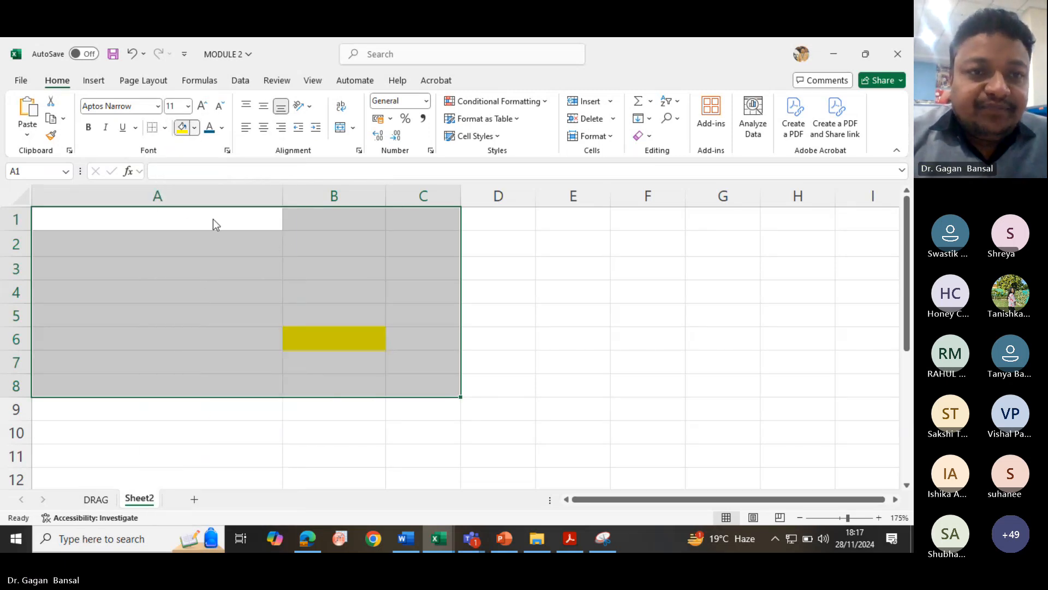
{"action": "left_click", "coordinate": [209, 305]}
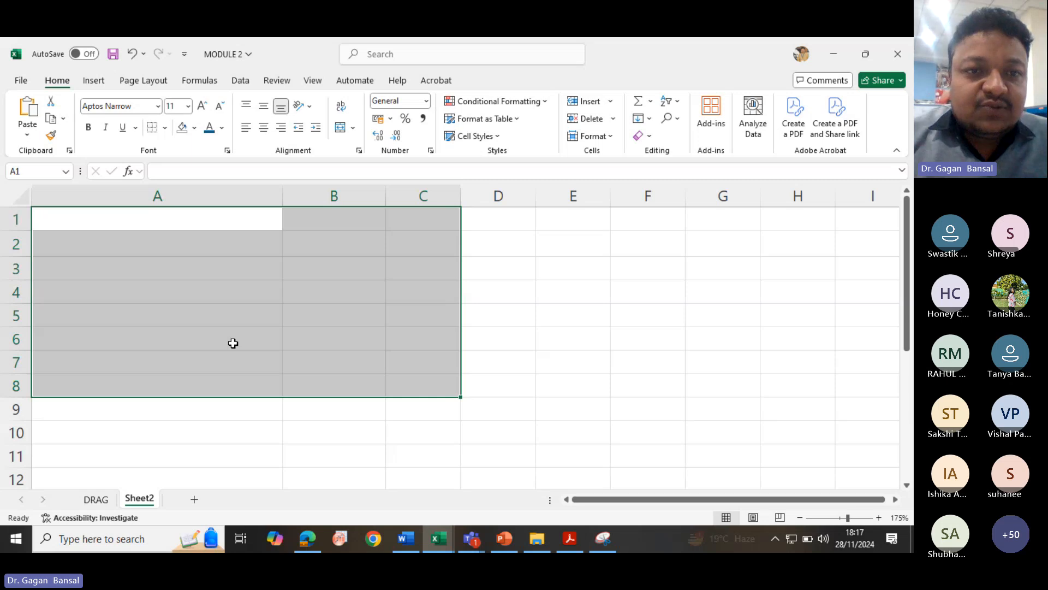
{"action": "left_click", "coordinate": [232, 361]}
{"action": "left_click", "coordinate": [169, 225]}
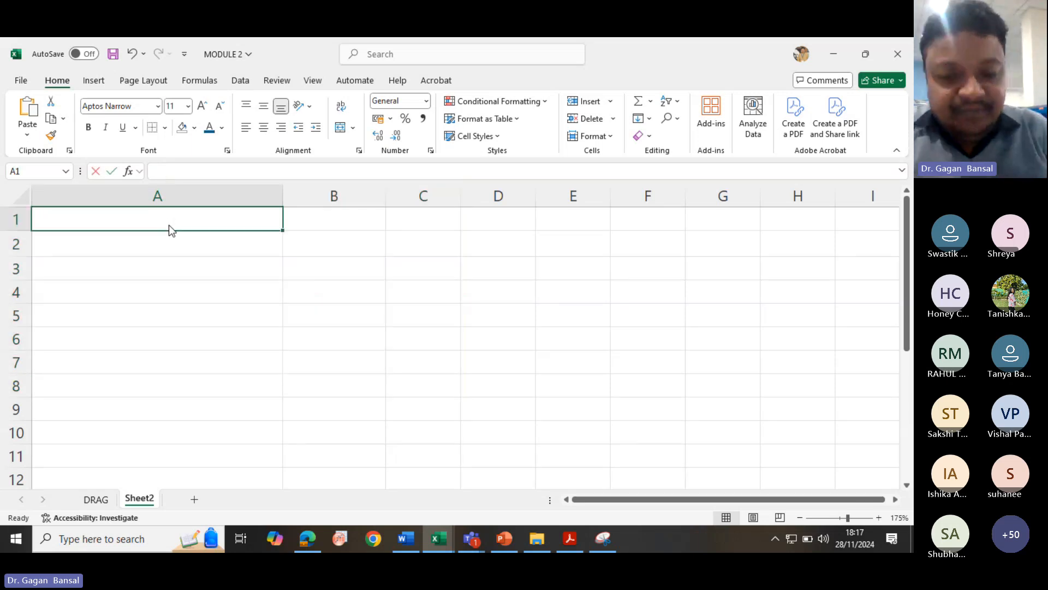
{"action": "type", "text": "s. n"}
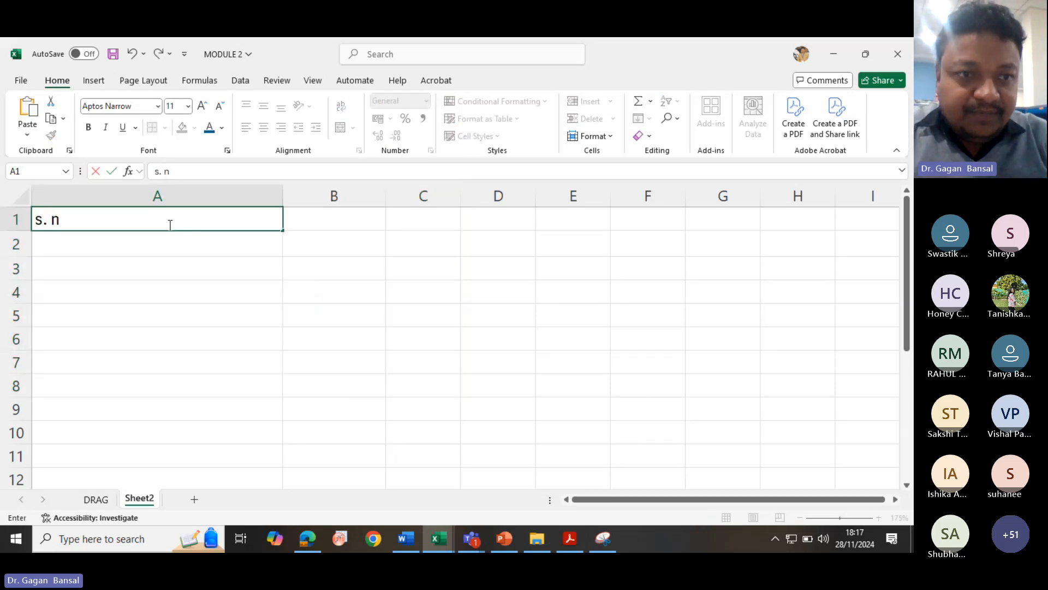
{"action": "type", "text": "O"}
{"action": "key", "text": "BackSpace"}
{"action": "key", "text": "BackSpace"}
{"action": "key", "text": "BackSpace"}
{"action": "key", "text": "BackSpace"}
{"action": "key", "text": "BackSpace"}
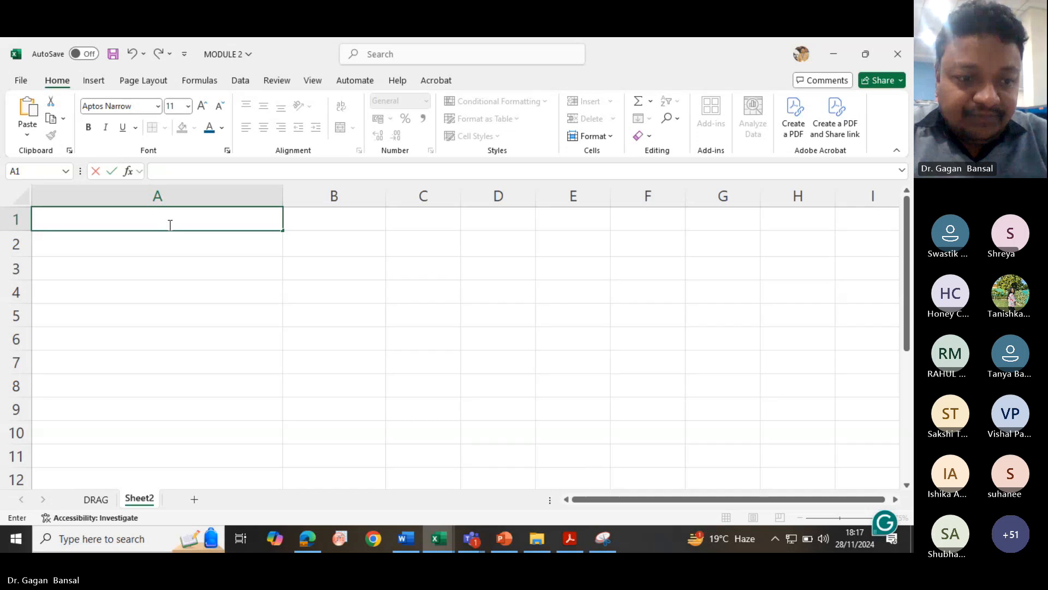
- Enter the column headers S. No, Name, Roll No. and Remark across cells A1 to D1
{"action": "type", "text": "S. No"}
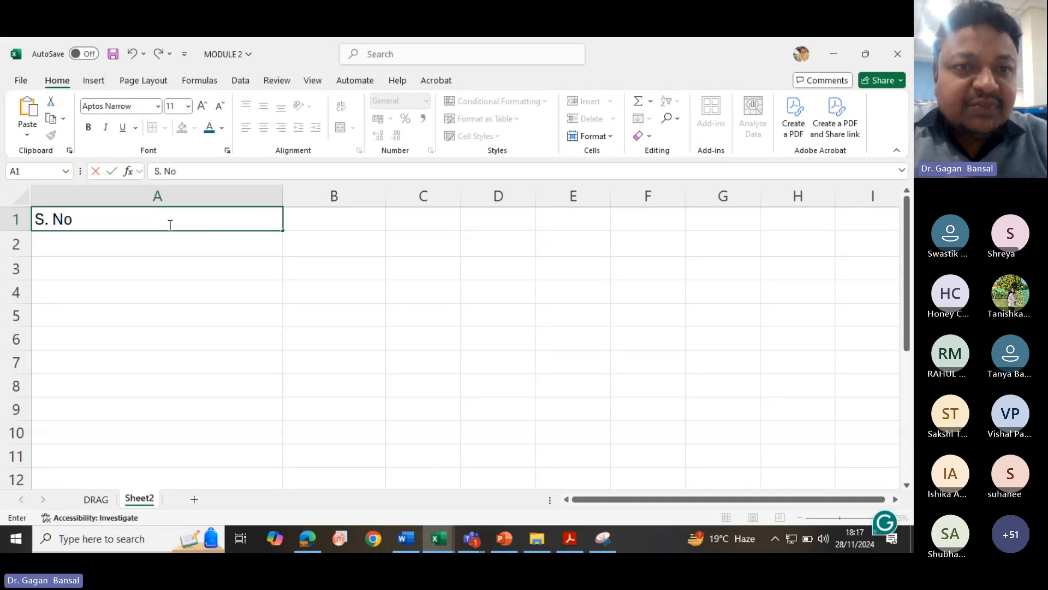
{"action": "key", "text": "Tab"}
{"action": "type", "text": "Name"}
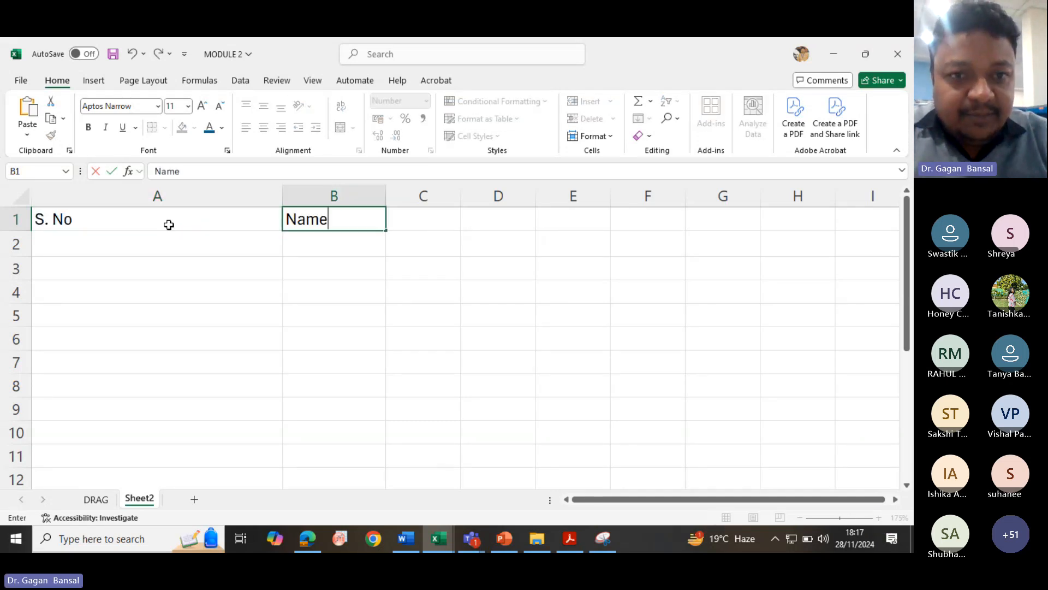
{"action": "key", "text": "Tab"}
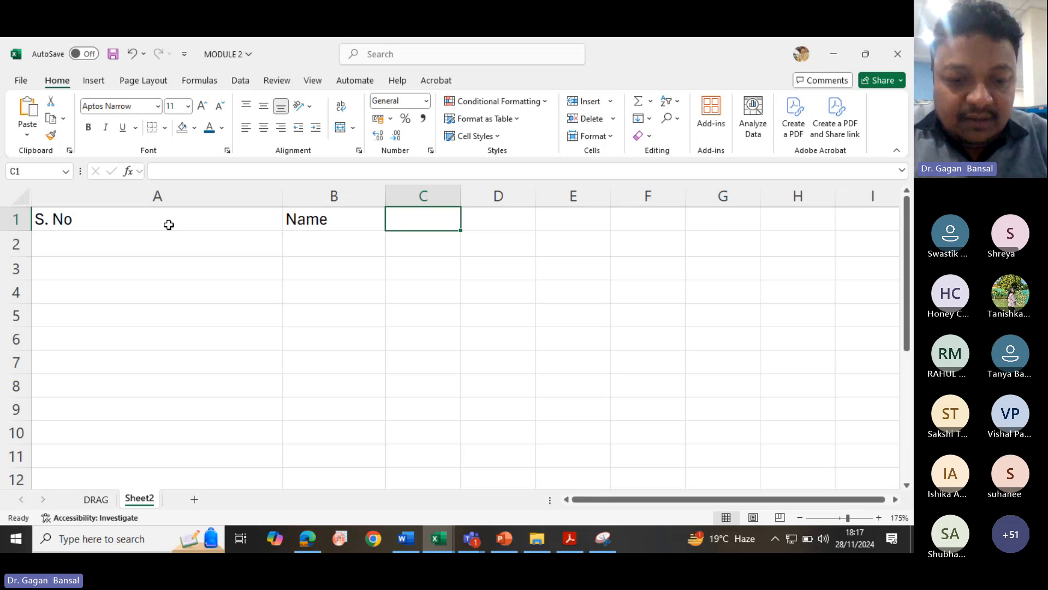
{"action": "type", "text": "Roll "}
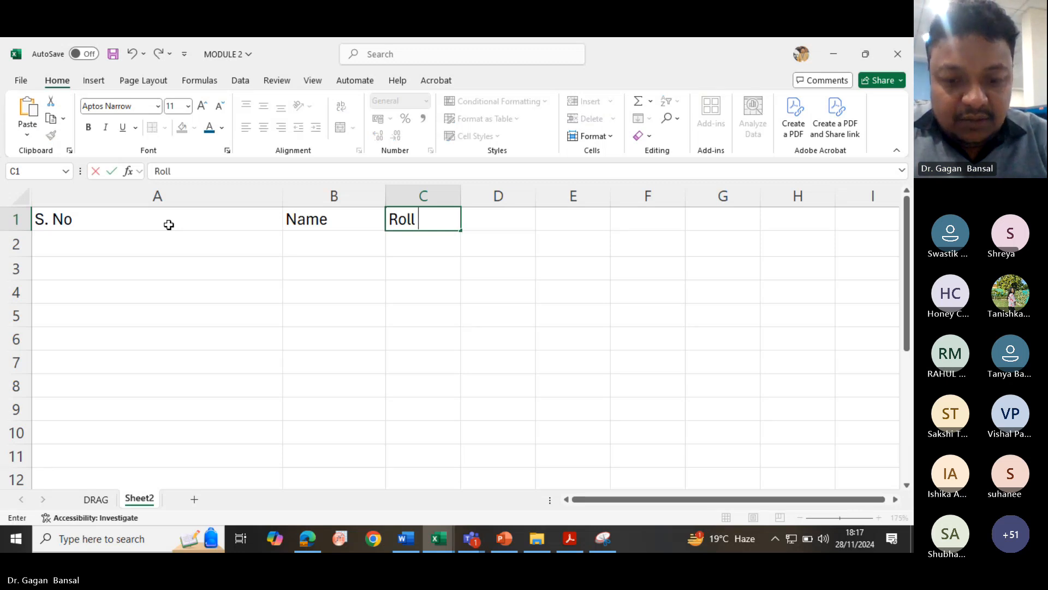
{"action": "type", "text": "No"}
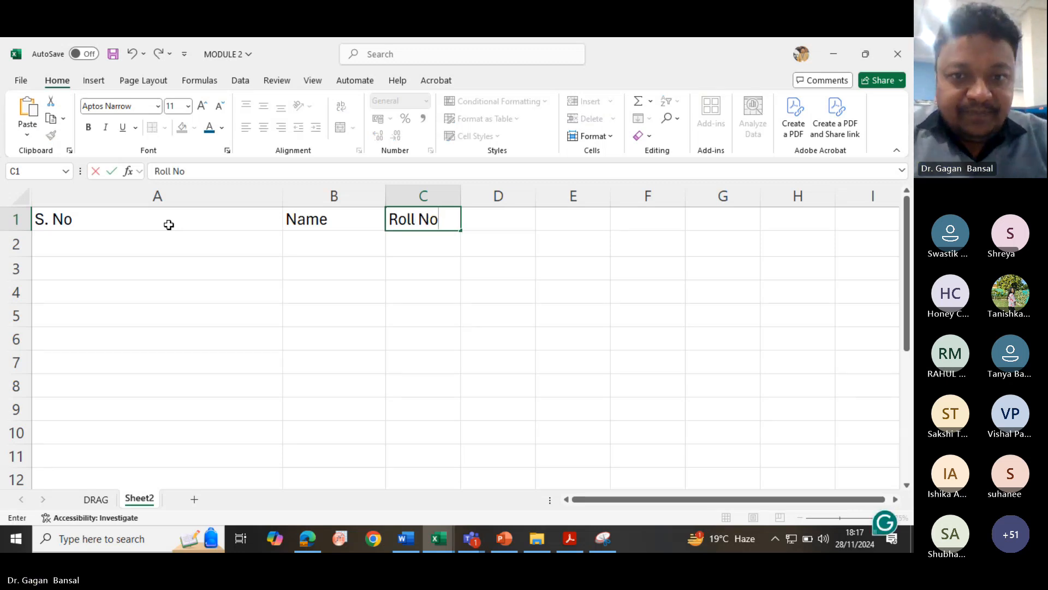
{"action": "type", "text": "."}
{"action": "key", "text": "Tab"}
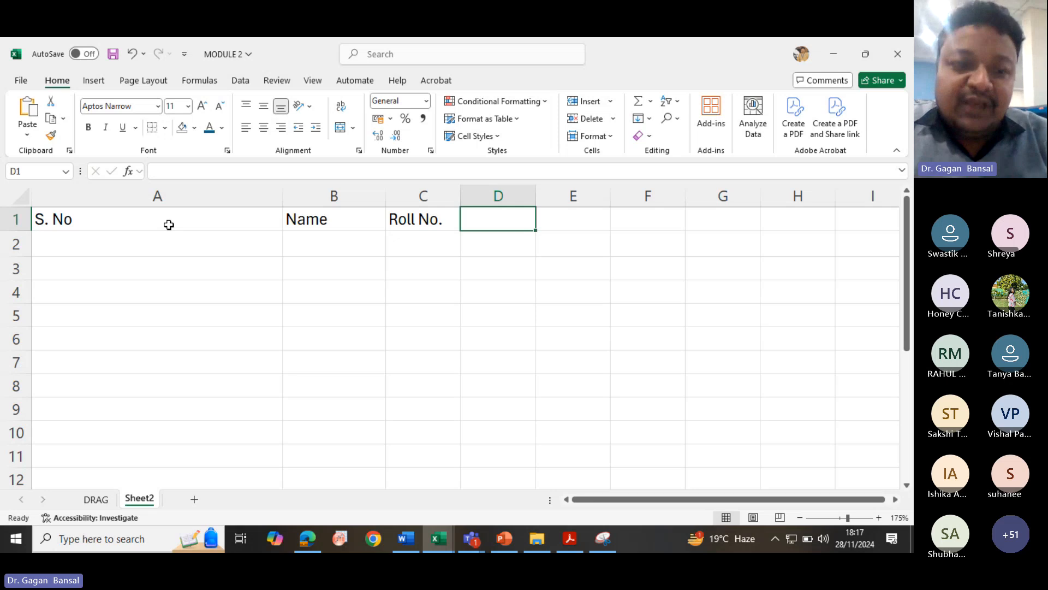
{"action": "type", "text": "Rema"}
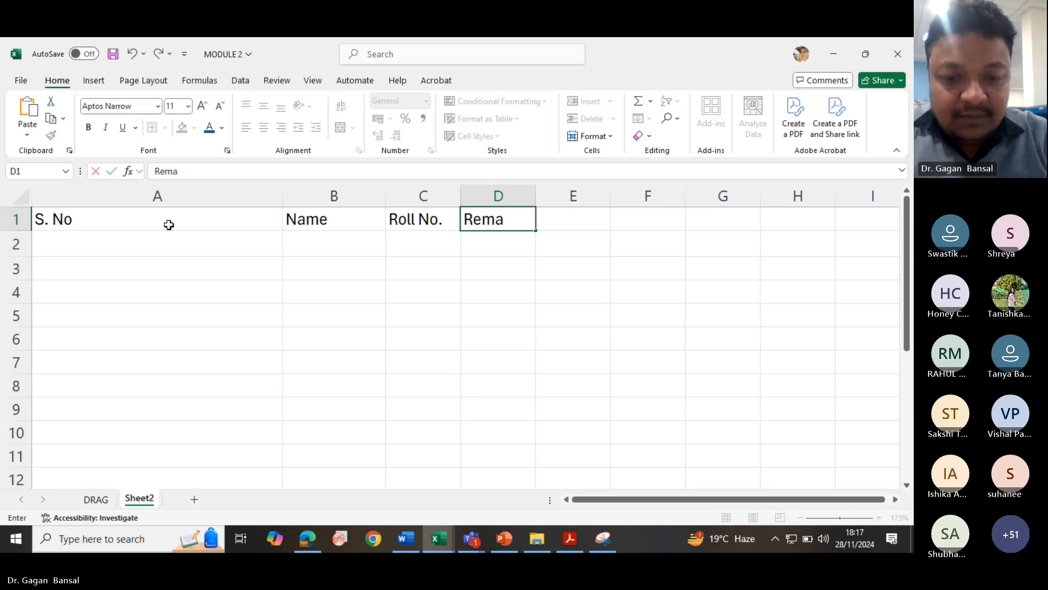
{"action": "type", "text": "rk"}
{"action": "key", "text": "Return"}
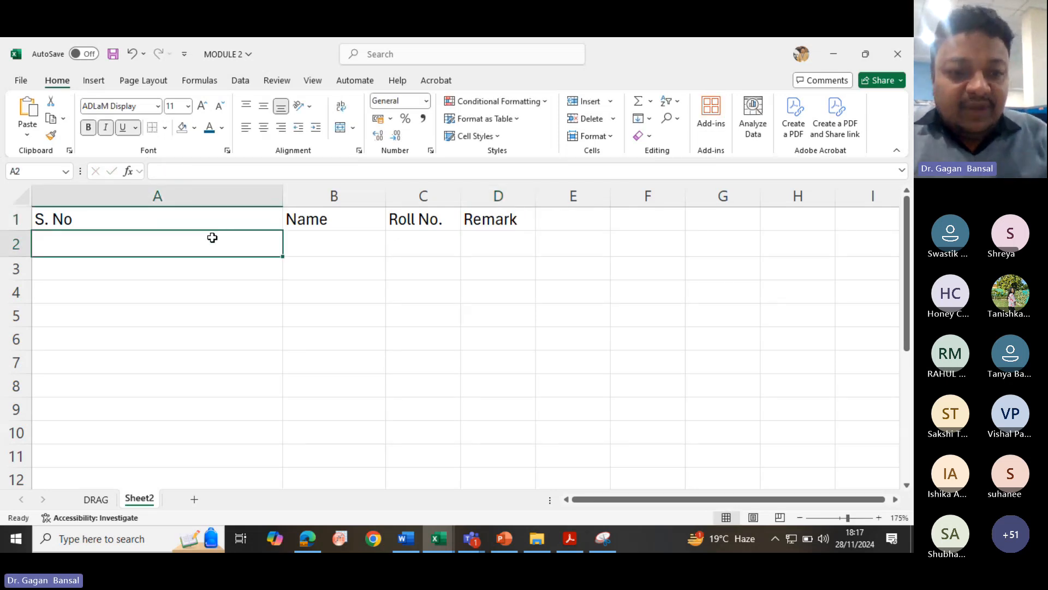
{"action": "type", "text": "12"}
{"action": "key", "text": "BackSpace"}
{"action": "key", "text": "BackSpace"}
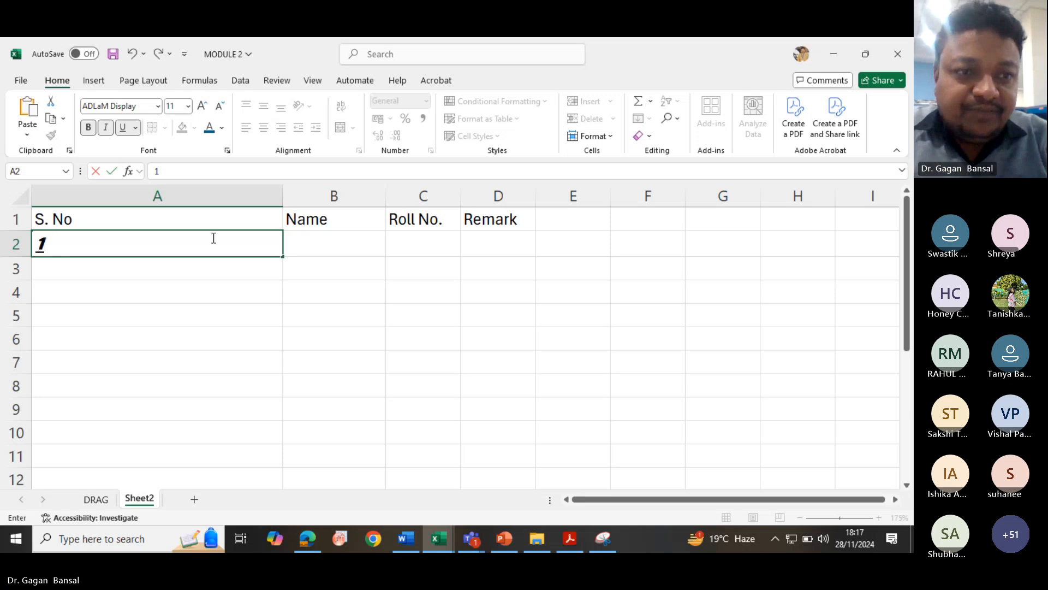
{"action": "left_click", "coordinate": [88, 128]}
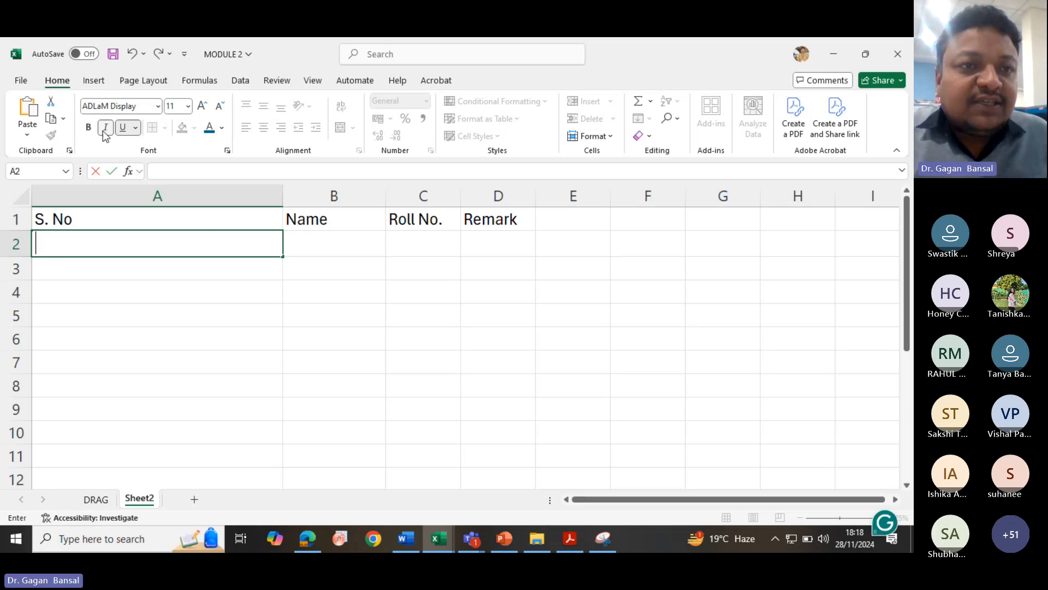
- Copy cell A1's formatting onto the cells below the headers with Format Painter
{"action": "left_click", "coordinate": [141, 219]}
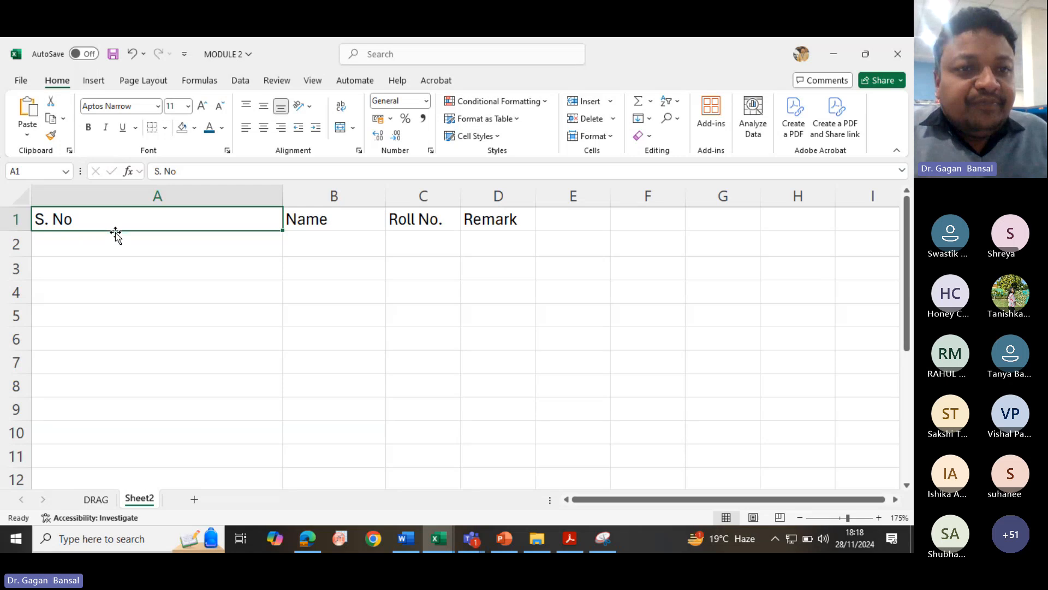
{"action": "left_click", "coordinate": [51, 135]}
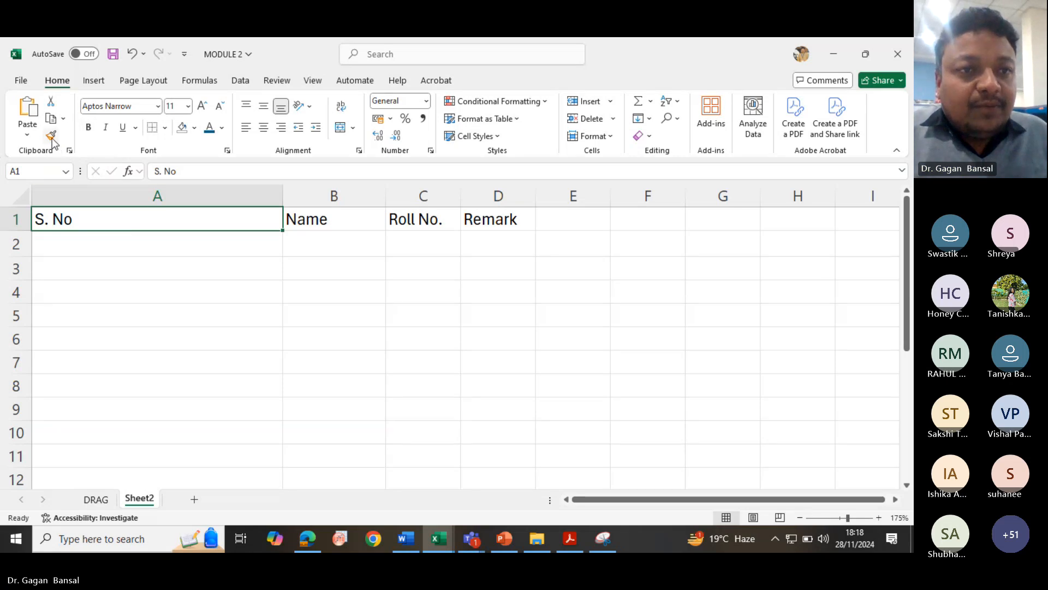
{"action": "mouse_move", "coordinate": [104, 243]}
{"action": "left_mouse_down"}
{"action": "mouse_move", "coordinate": [400, 332]}
{"action": "mouse_move", "coordinate": [449, 335]}
{"action": "left_mouse_up"}
{"action": "left_click", "coordinate": [164, 269]}
- Apply All Borders to the range A1:D11 and autofit column A's width to its contents
{"action": "left_click_drag", "start_coordinate": [157, 221], "coordinate": [482, 444]}
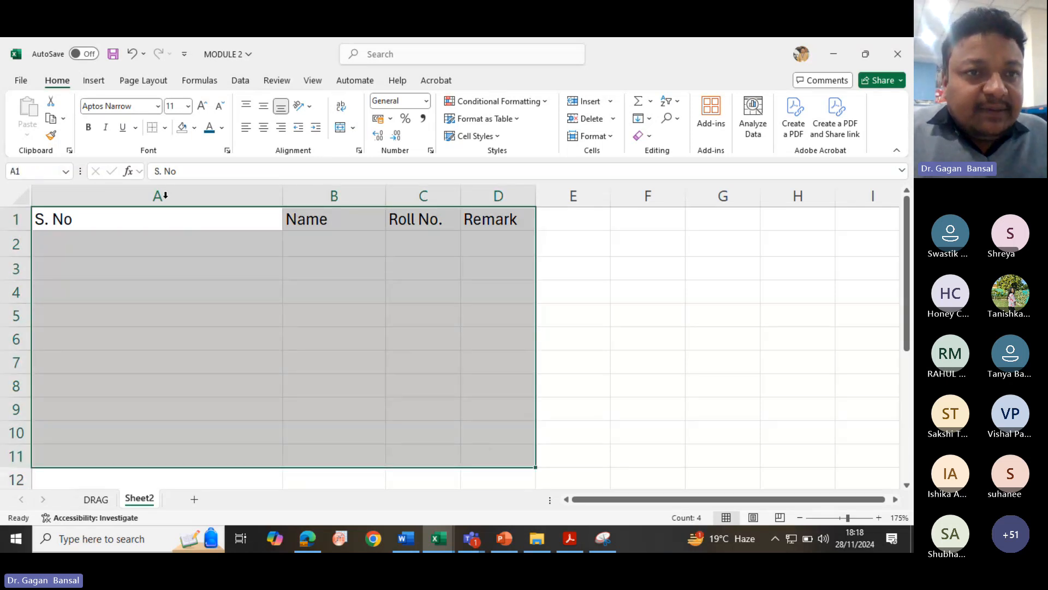
{"action": "left_click", "coordinate": [164, 127]}
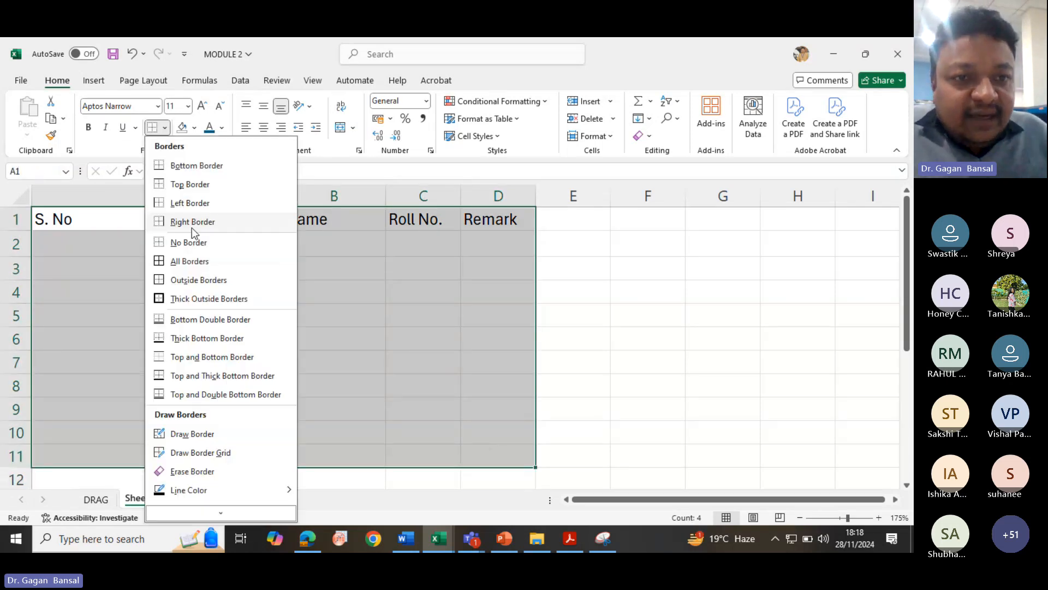
{"action": "left_click", "coordinate": [192, 267]}
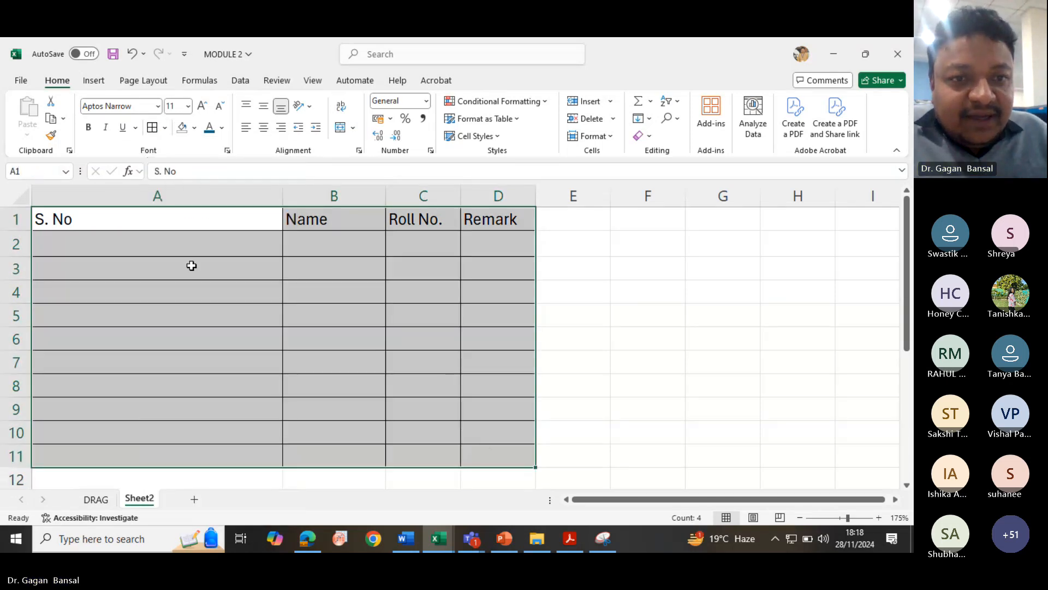
{"action": "double_click", "coordinate": [281, 196]}
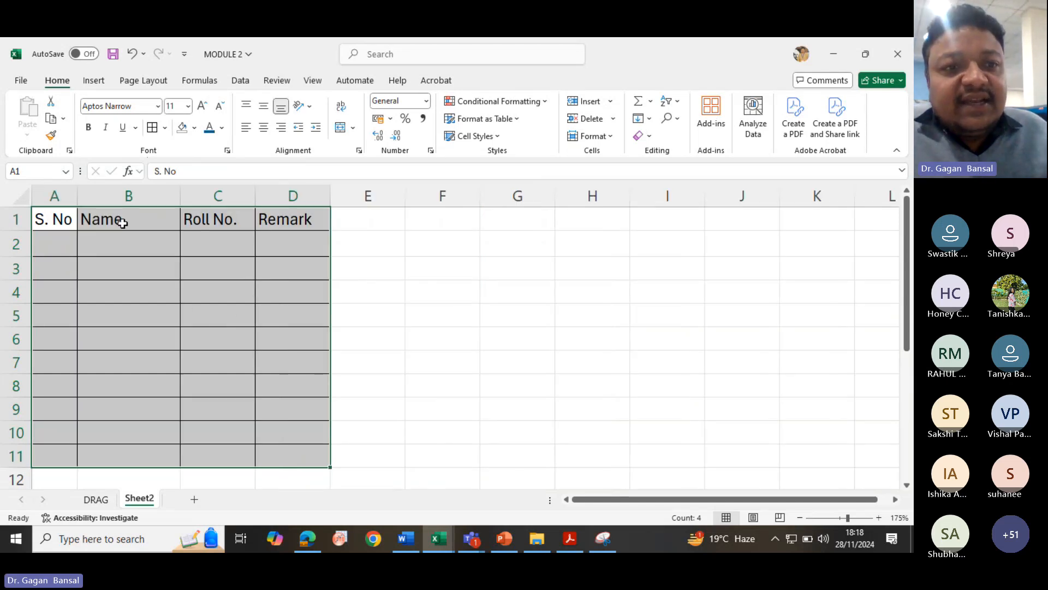
- Enter the serial numbers 1 and 2 in cells A2 and A3
{"action": "left_click", "coordinate": [49, 242]}
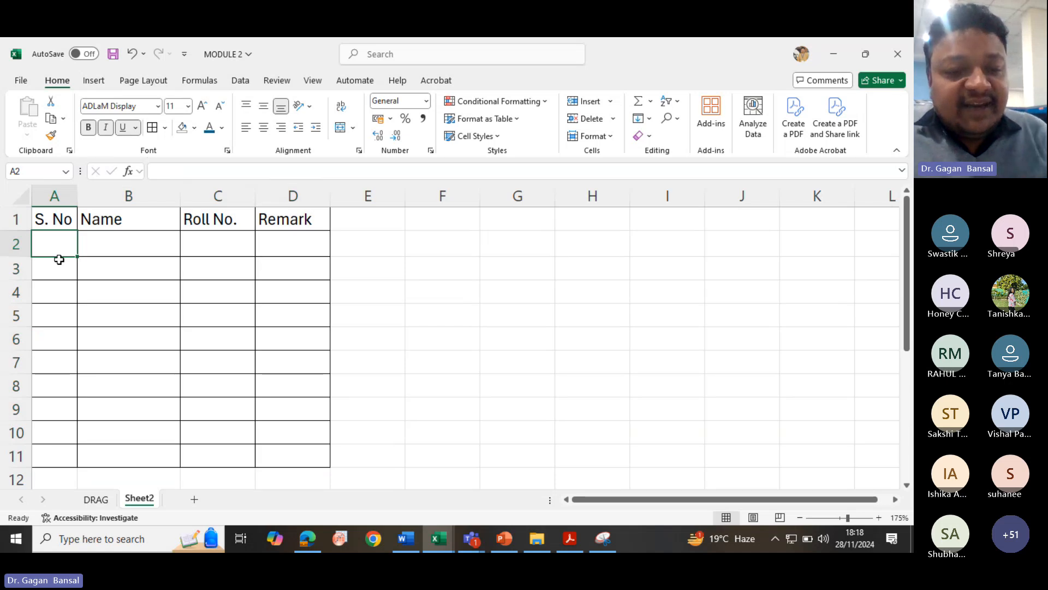
{"action": "type", "text": "1"}
{"action": "key", "text": "Return"}
{"action": "type", "text": "2"}
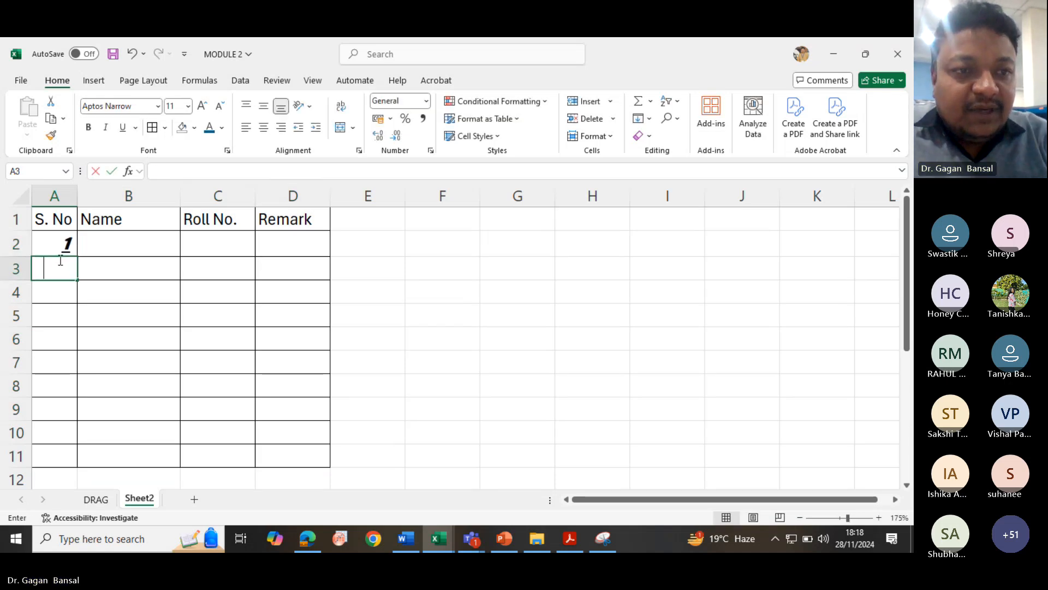
{"action": "key", "text": "Return"}
- Remove the underline, italic and bold formatting from the number in cell A2
{"action": "left_click", "coordinate": [56, 246]}
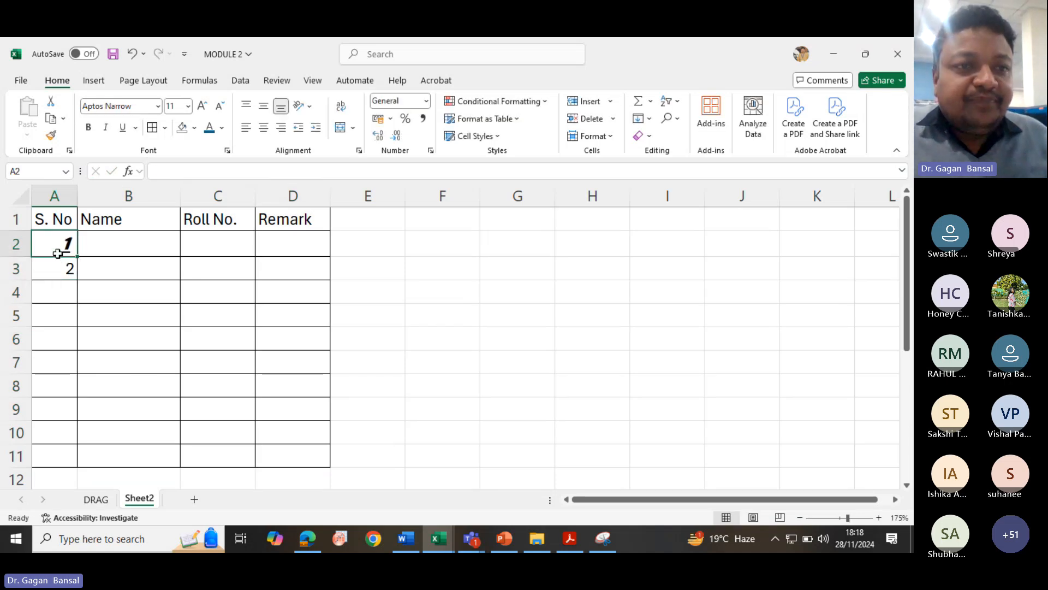
{"action": "left_click", "coordinate": [123, 127]}
{"action": "left_click", "coordinate": [105, 127]}
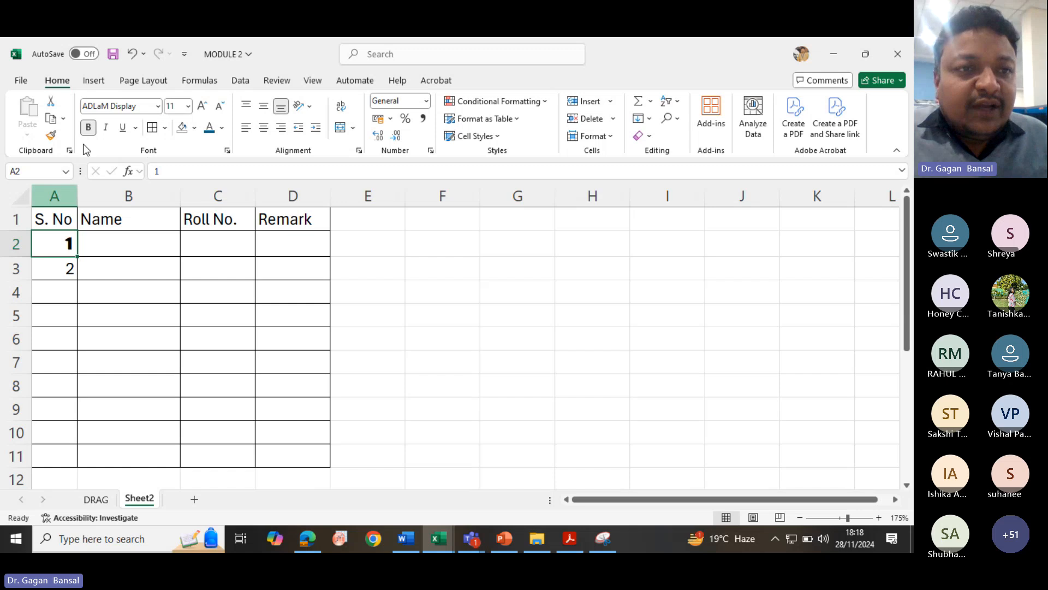
{"action": "left_click", "coordinate": [88, 127]}
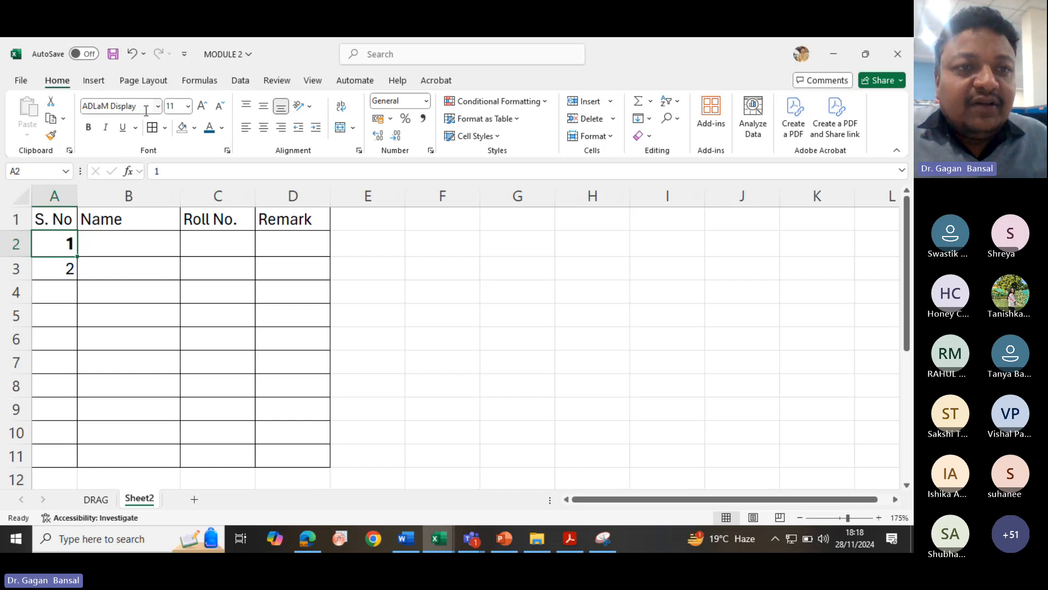
- Select the entire sheet and set its font to Times New Roman
{"action": "left_click", "coordinate": [22, 192]}
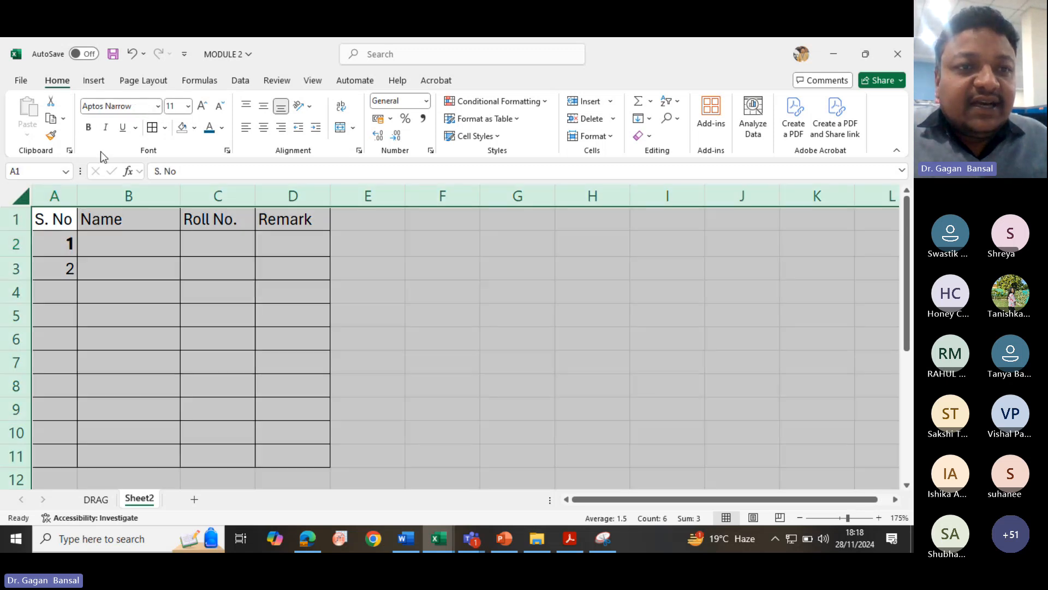
{"action": "left_click", "coordinate": [126, 106]}
{"action": "type", "text": "Times New Roman"}
{"action": "key", "text": "Return"}
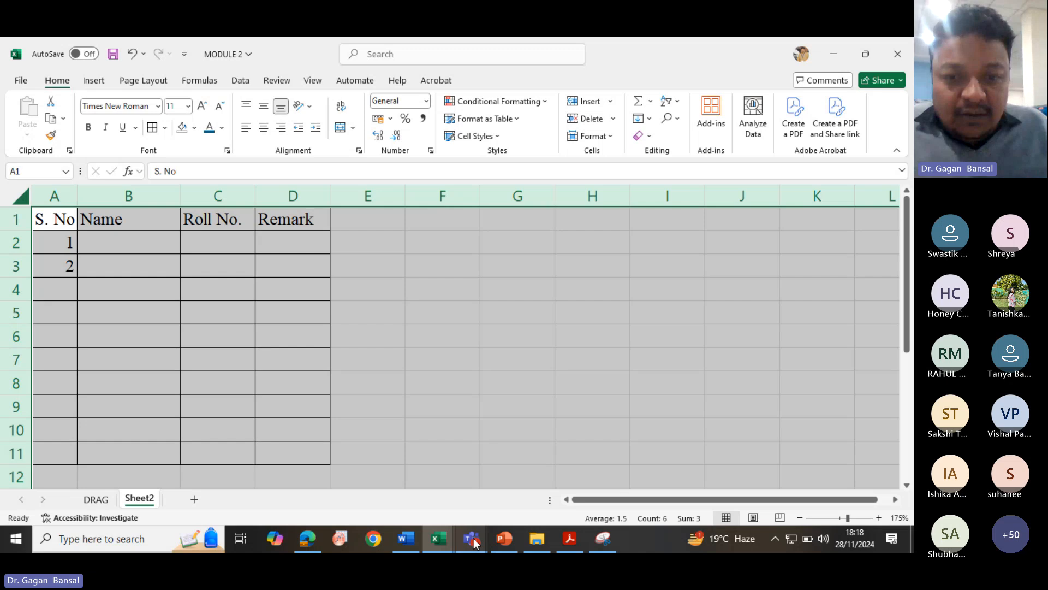
- Switch to the Teams meeting and admit the participant waiting in the lobby
{"action": "mouse_move", "coordinate": [473, 542]}
{"action": "left_click", "coordinate": [393, 480]}
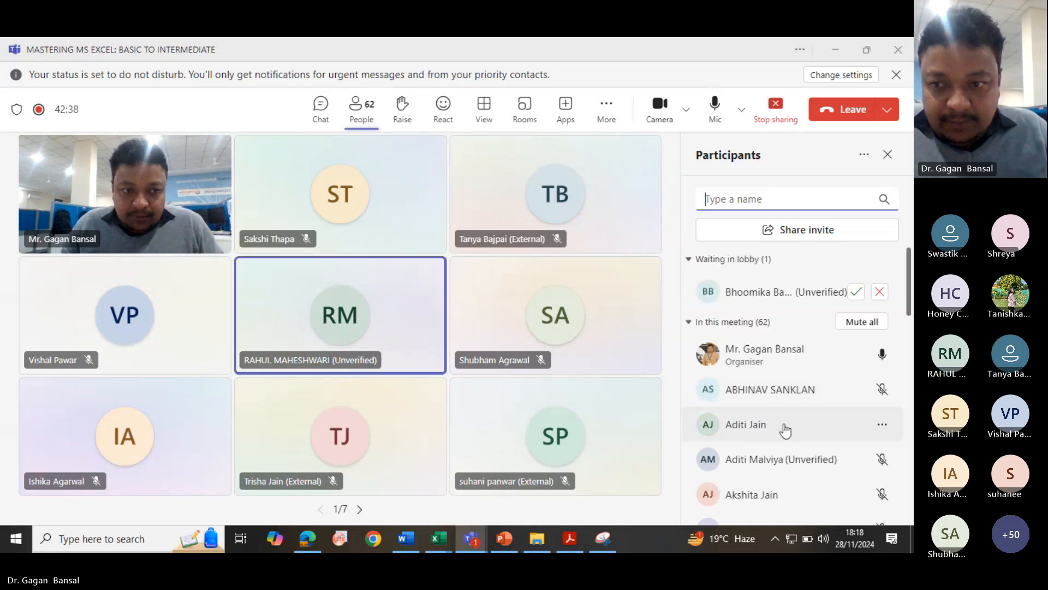
{"action": "left_click", "coordinate": [856, 292]}
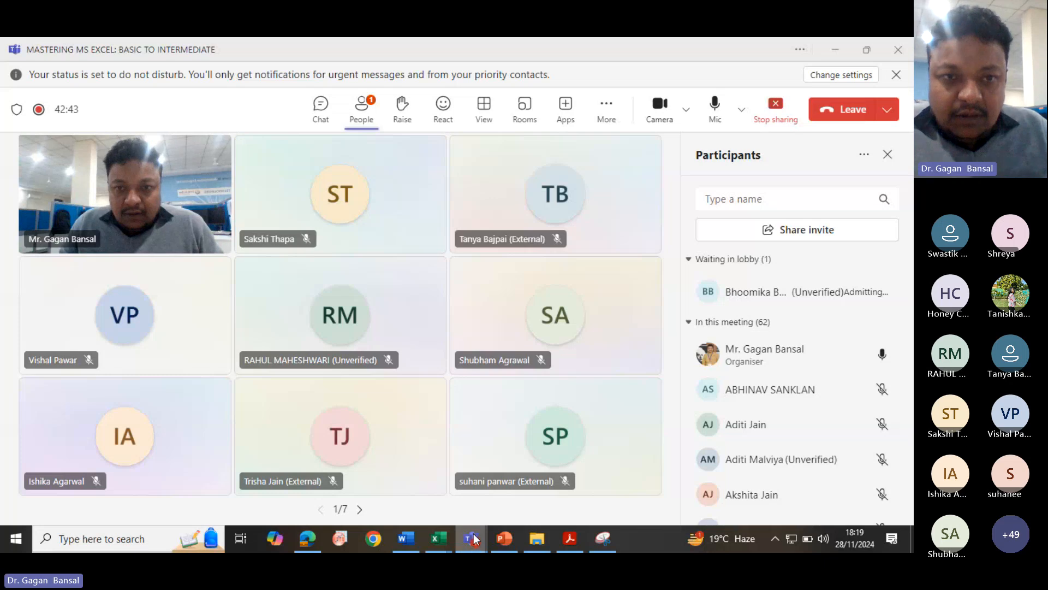
{"action": "mouse_move", "coordinate": [470, 540]}
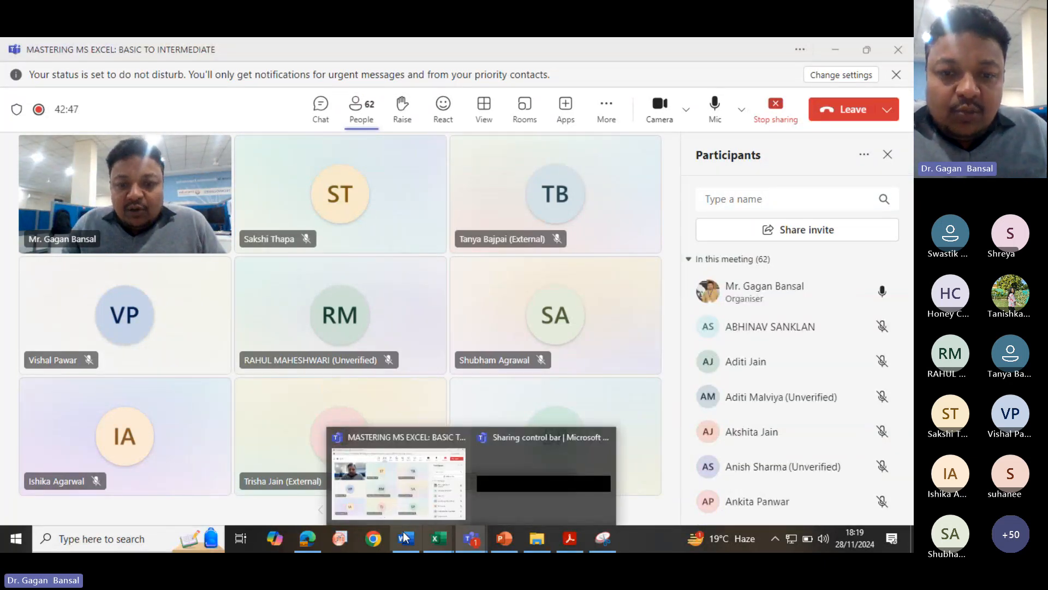
- Switch back to Excel and open the DRAG sheet
{"action": "left_click", "coordinate": [438, 539]}
{"action": "left_click", "coordinate": [347, 469]}
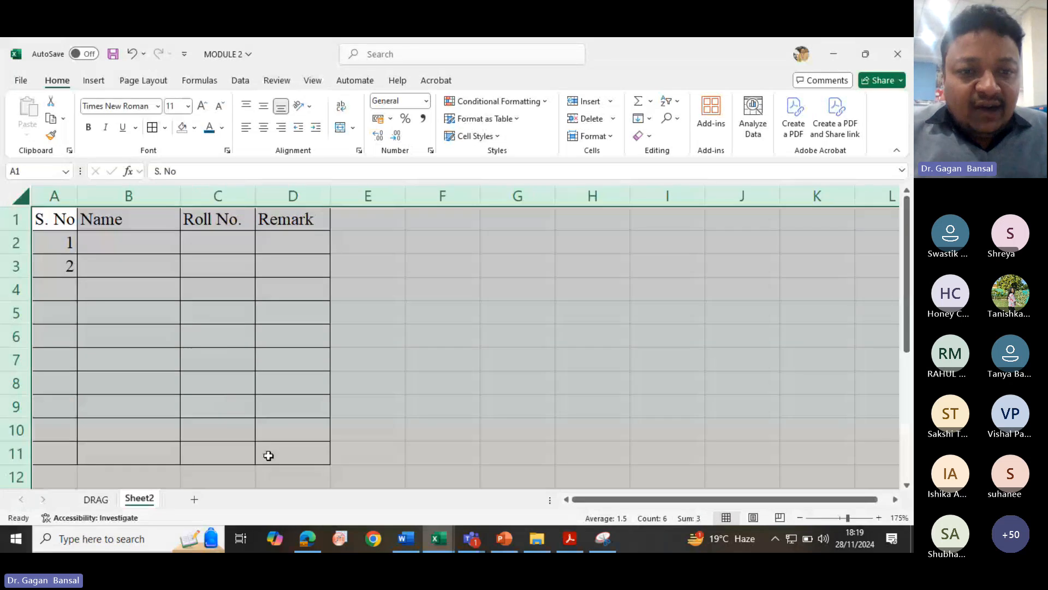
{"action": "left_click", "coordinate": [444, 539]}
{"action": "left_click", "coordinate": [390, 491]}
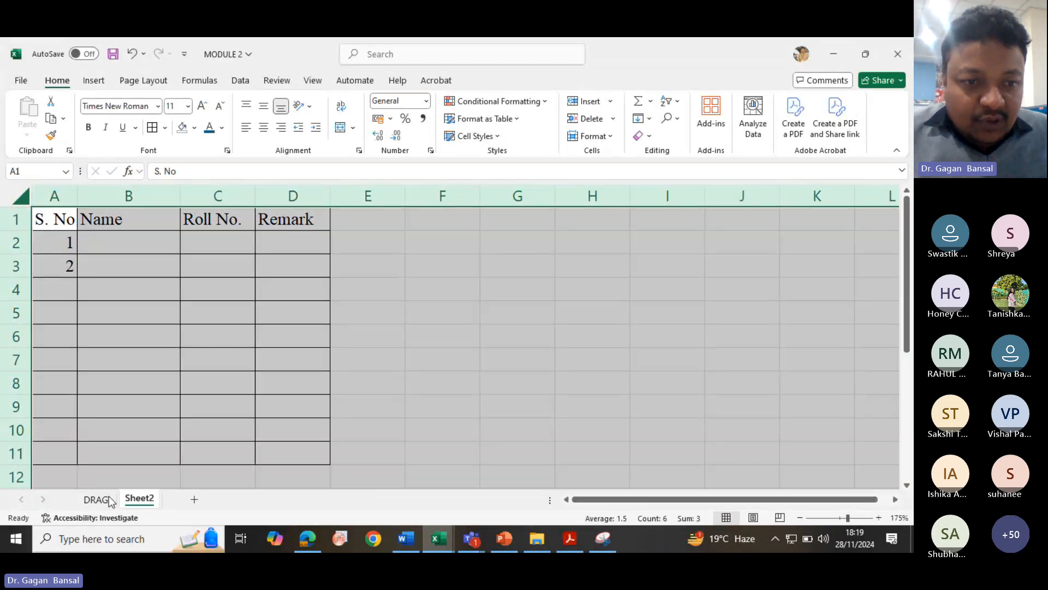
{"action": "left_click", "coordinate": [96, 499]}
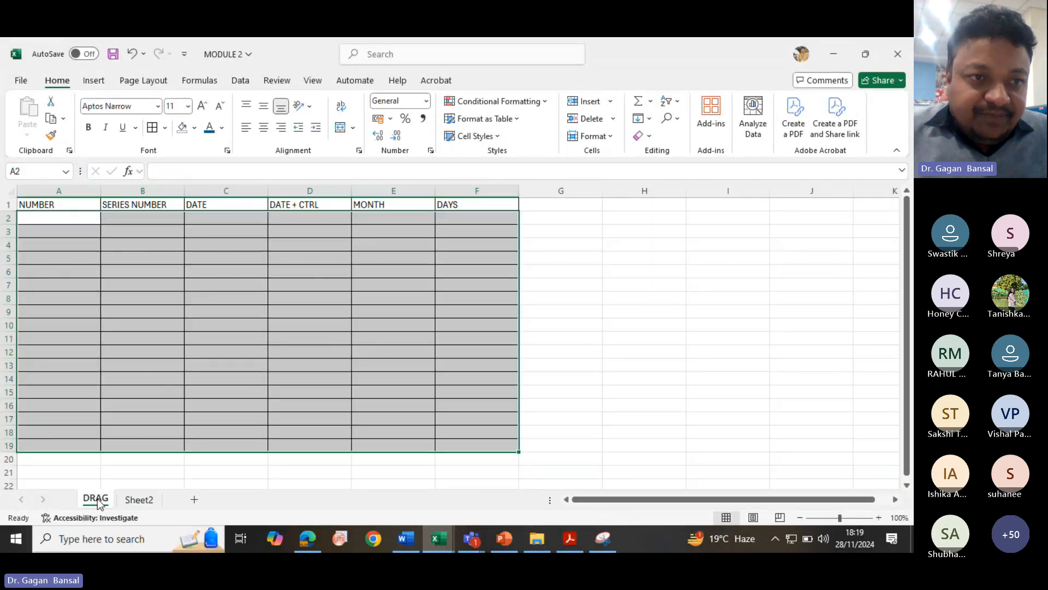
- Change the header in cell A1 to s. no
{"action": "left_click", "coordinate": [77, 221]}
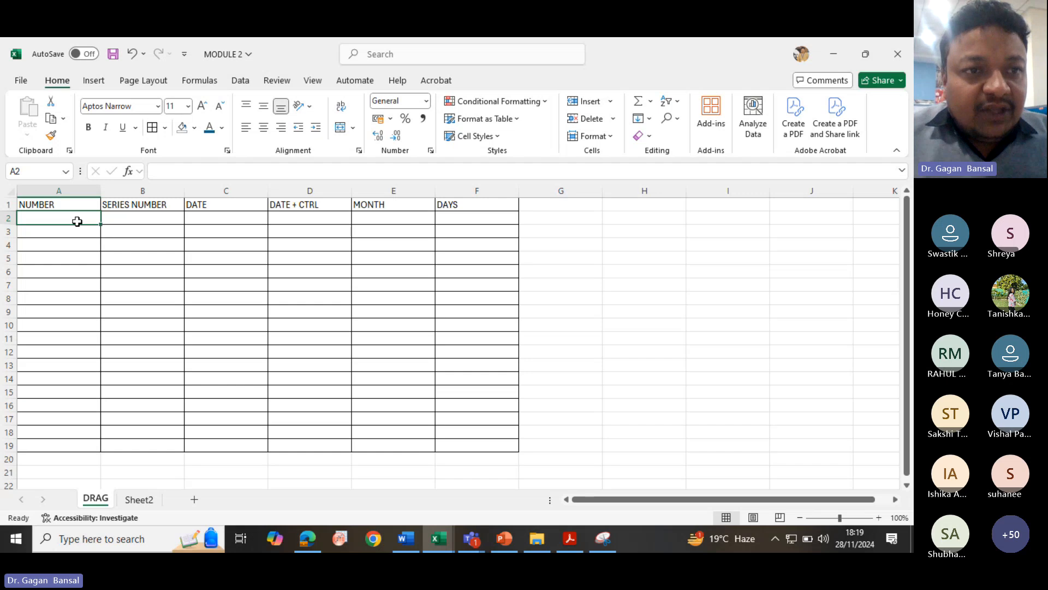
{"action": "left_click", "coordinate": [82, 204]}
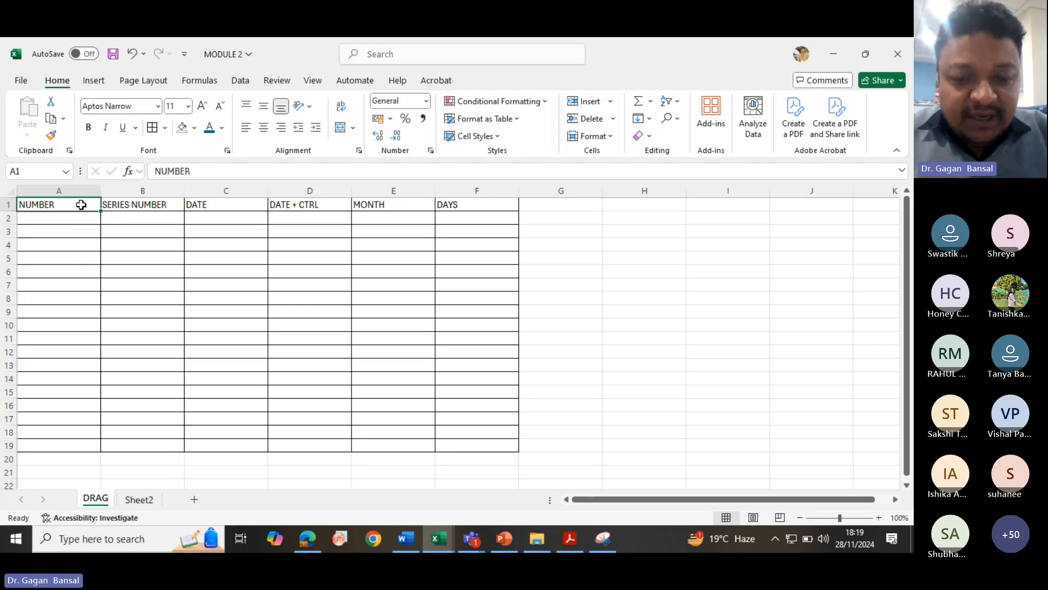
{"action": "type", "text": "s."}
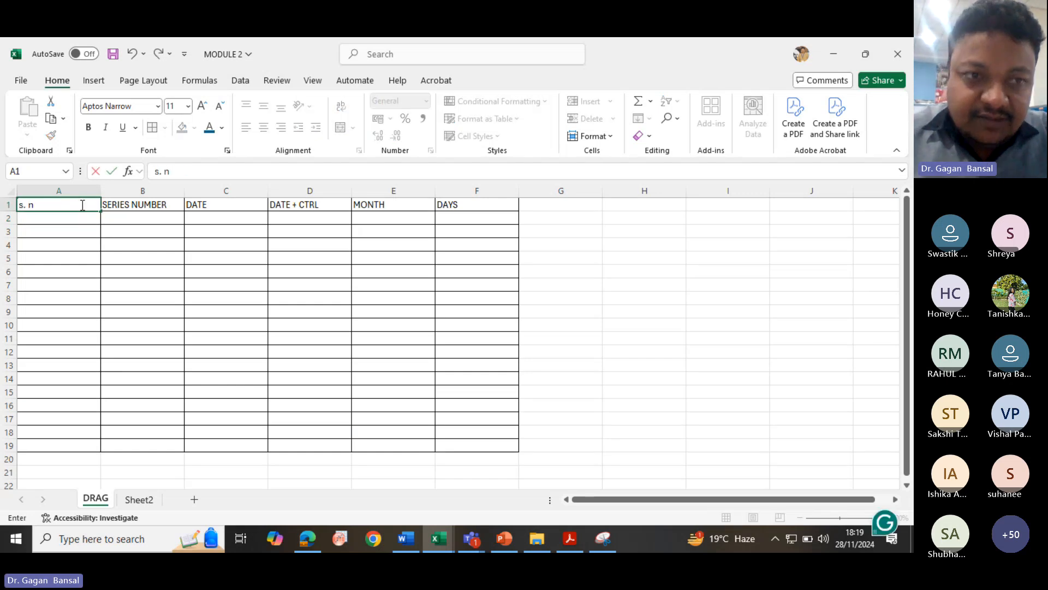
{"action": "type", "text": " no"}
{"action": "key", "text": "Return"}
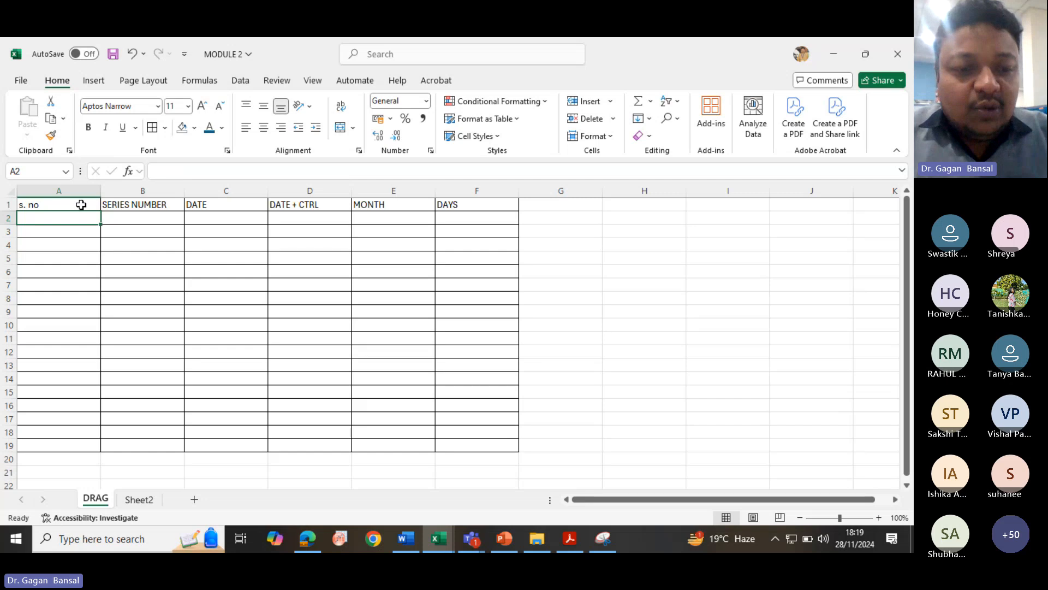
- Enter the numbers 1 and 2 in cells A2 and A3 of the DRAG sheet
{"action": "type", "text": "1"}
{"action": "key", "text": "Return"}
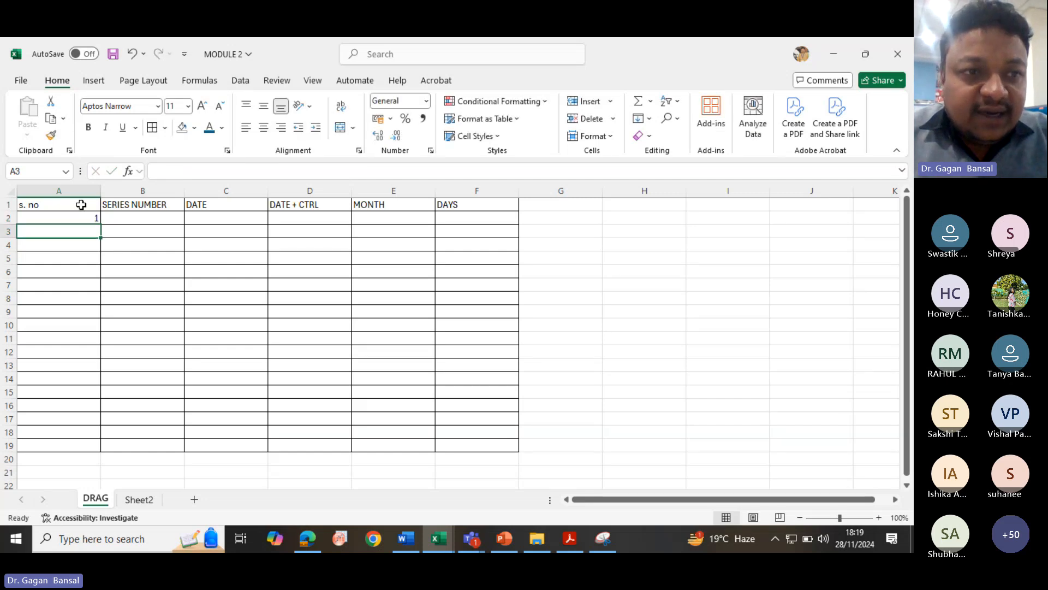
{"action": "type", "text": "2"}
{"action": "key", "text": "Return"}
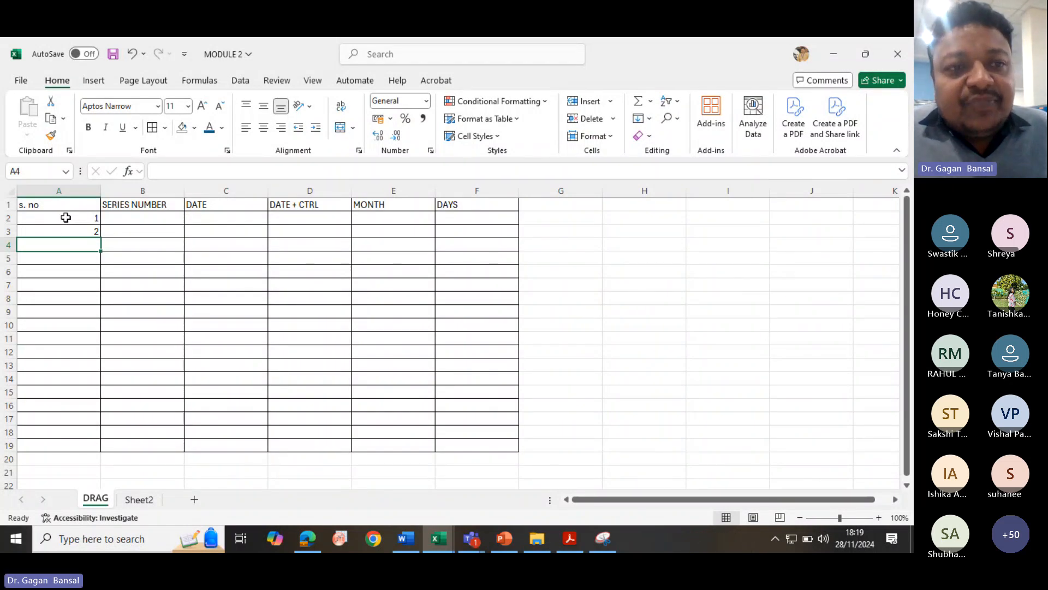
- Fill the serial numbers 1 to 18 down column A from the first two values and center-align them
{"action": "left_click_drag", "start_coordinate": [66, 217], "coordinate": [65, 232]}
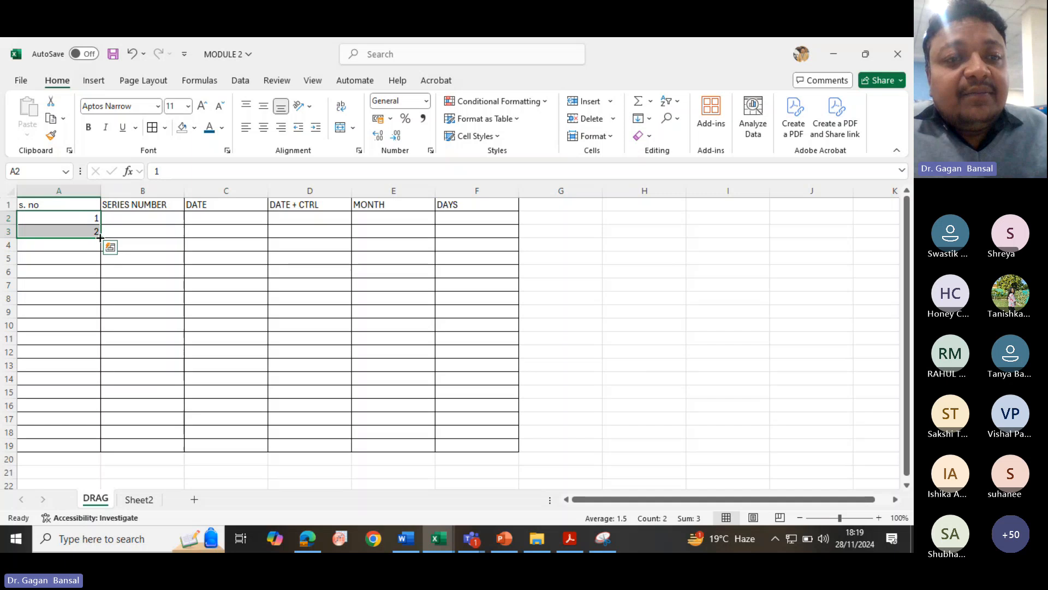
{"action": "left_click_drag", "start_coordinate": [101, 237], "coordinate": [107, 447]}
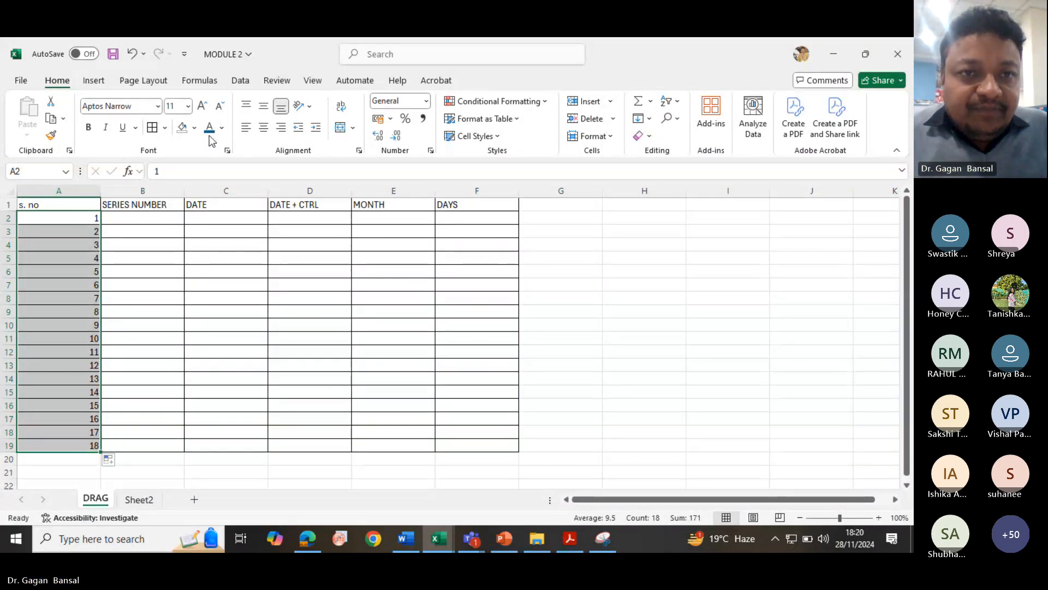
{"action": "left_click", "coordinate": [261, 129]}
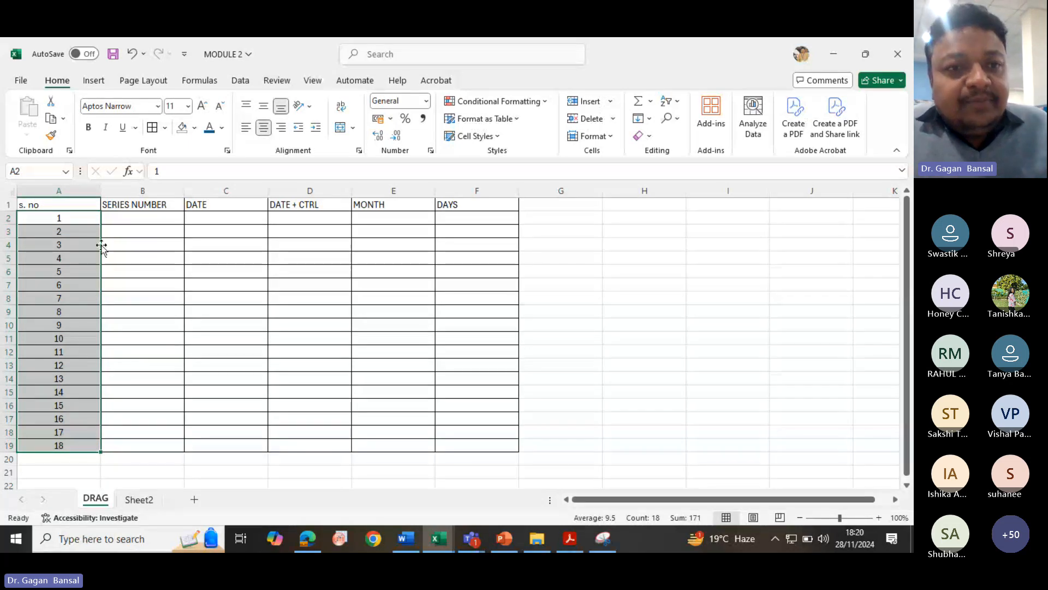
- Fill the serial numbers in column A down to row 19 again from A2:A3
{"action": "left_click", "coordinate": [92, 219]}
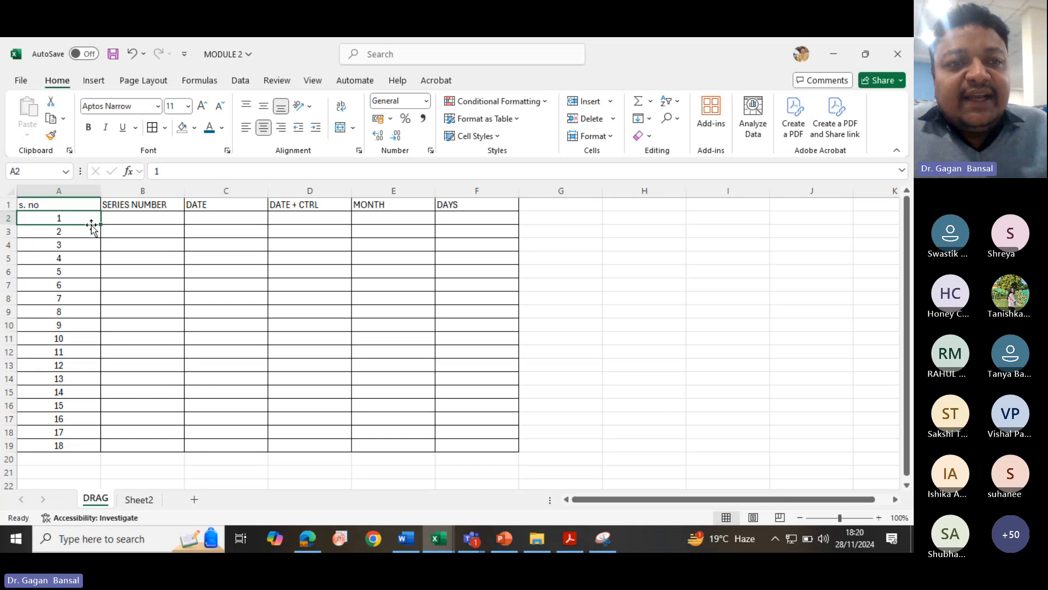
{"action": "key", "text": "Return"}
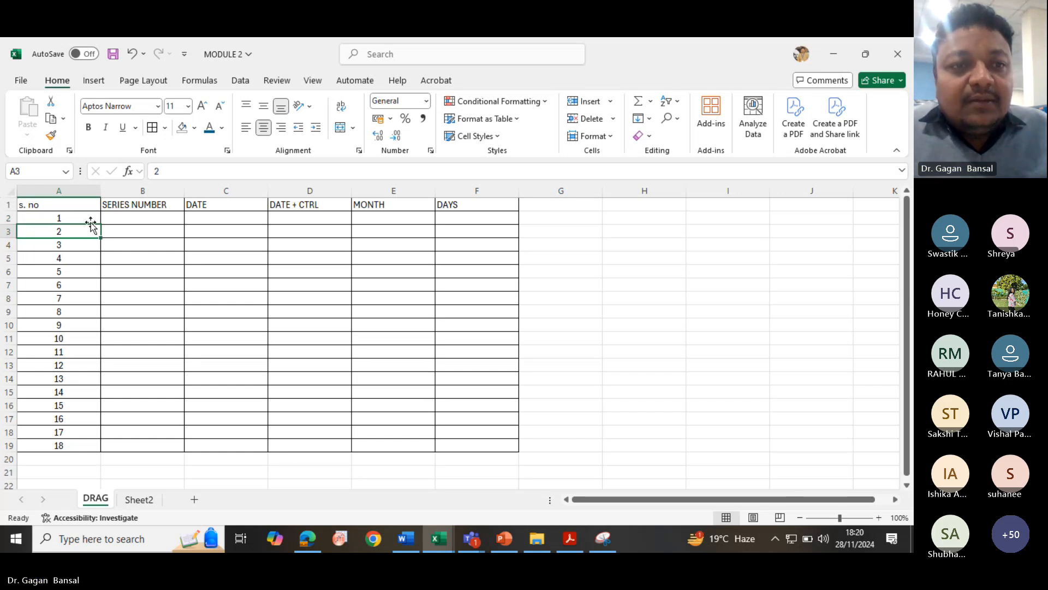
{"action": "left_click", "coordinate": [88, 218]}
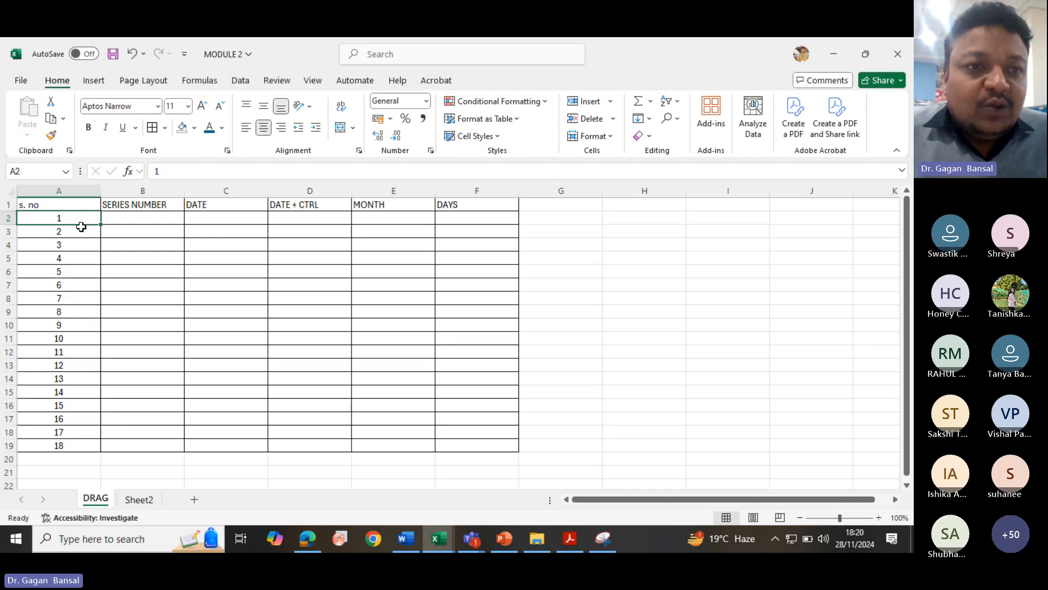
{"action": "left_click_drag", "start_coordinate": [81, 227], "coordinate": [80, 232]}
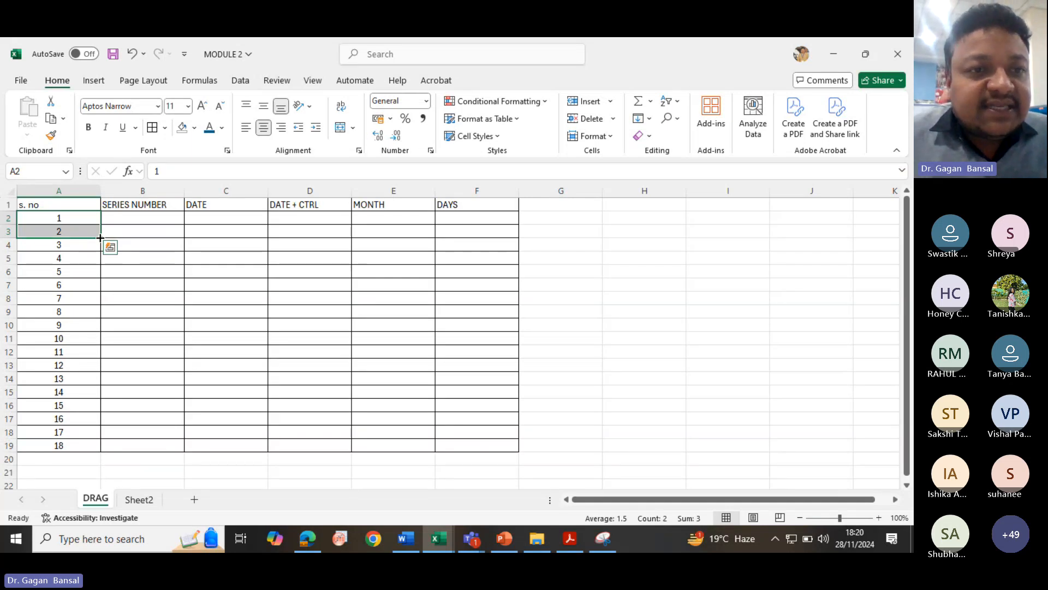
{"action": "left_click_drag", "start_coordinate": [100, 237], "coordinate": [107, 449]}
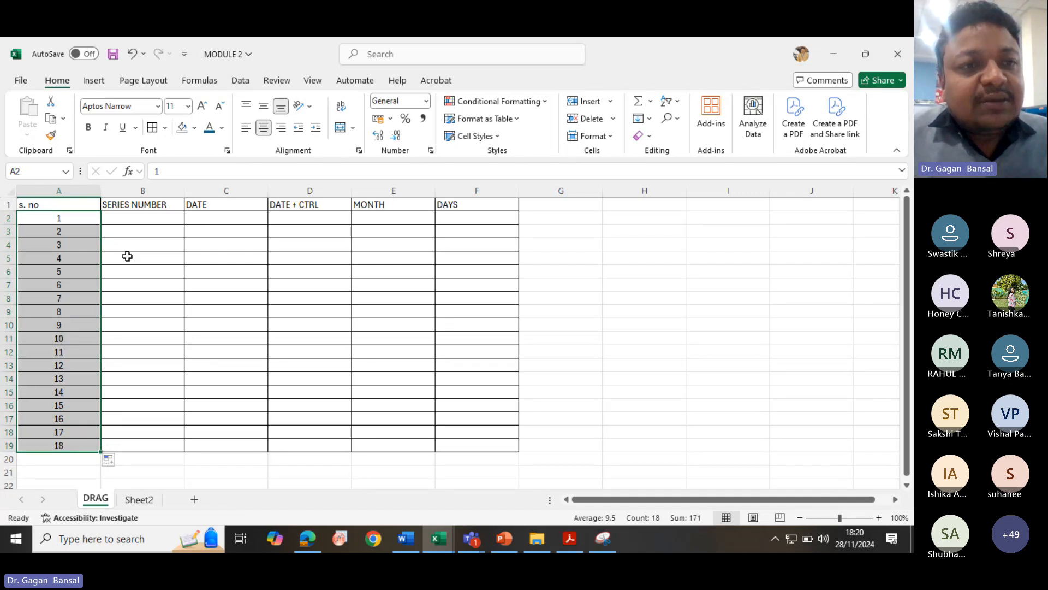
- Insert a new blank column before the SERIES NUMBER column
{"action": "left_click", "coordinate": [109, 190]}
{"action": "right_click", "coordinate": [109, 191]}
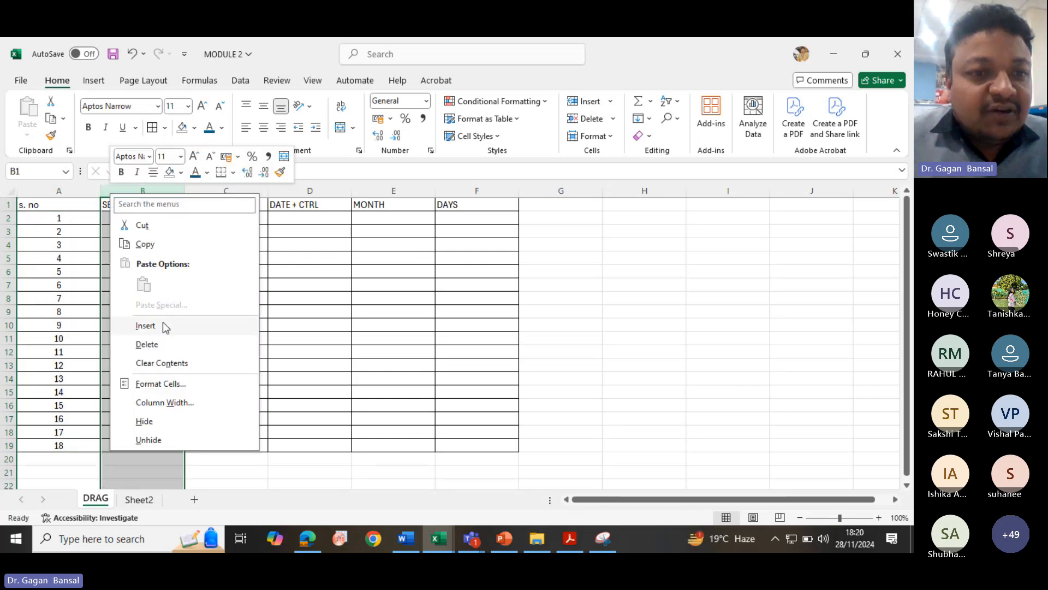
{"action": "left_click", "coordinate": [160, 327]}
- Enter the numbers 1, 2, 3 and 4 in cells B2 to B5
{"action": "left_click", "coordinate": [123, 220]}
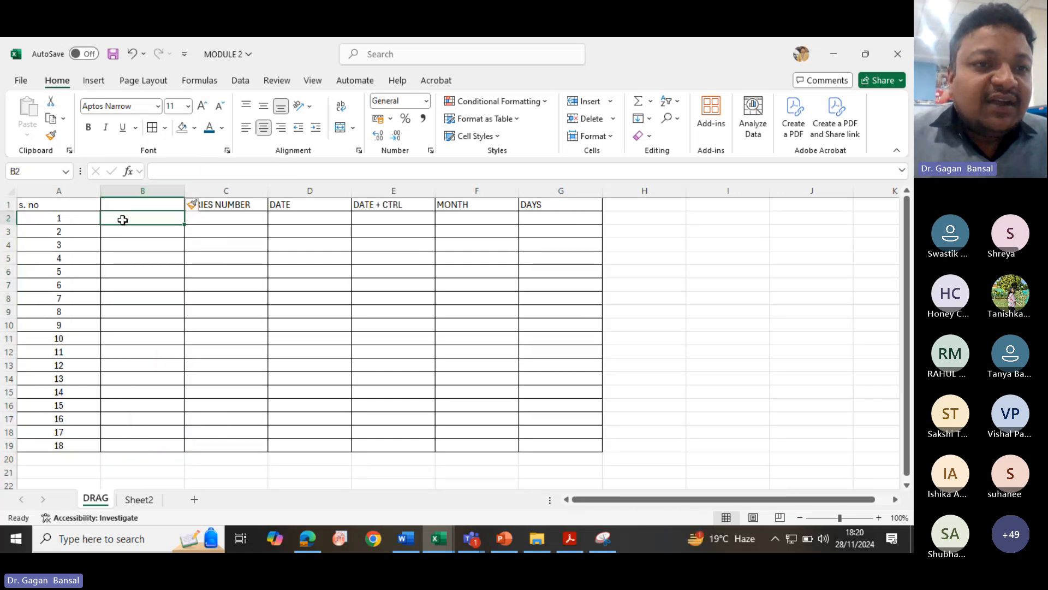
{"action": "type", "text": "1"}
{"action": "key", "text": "Return"}
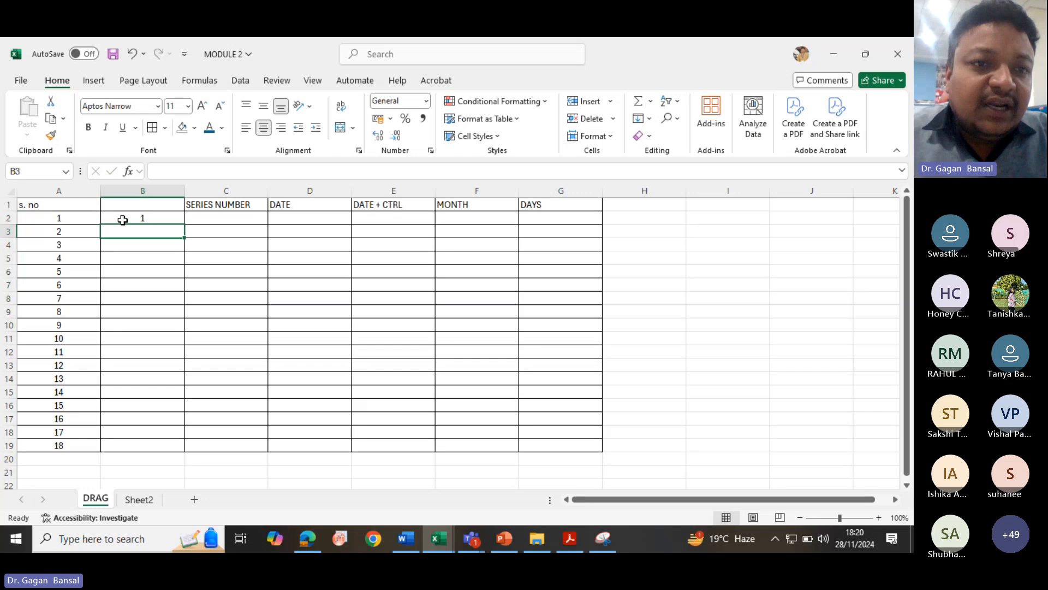
{"action": "type", "text": "2"}
{"action": "key", "text": "Return"}
{"action": "type", "text": "2"}
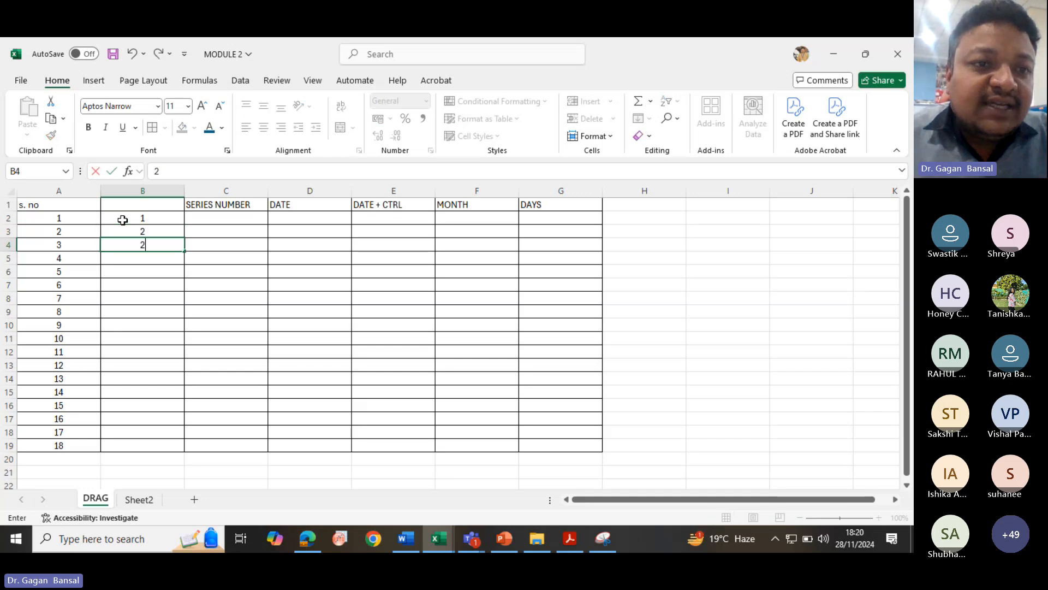
{"action": "key", "text": "Return"}
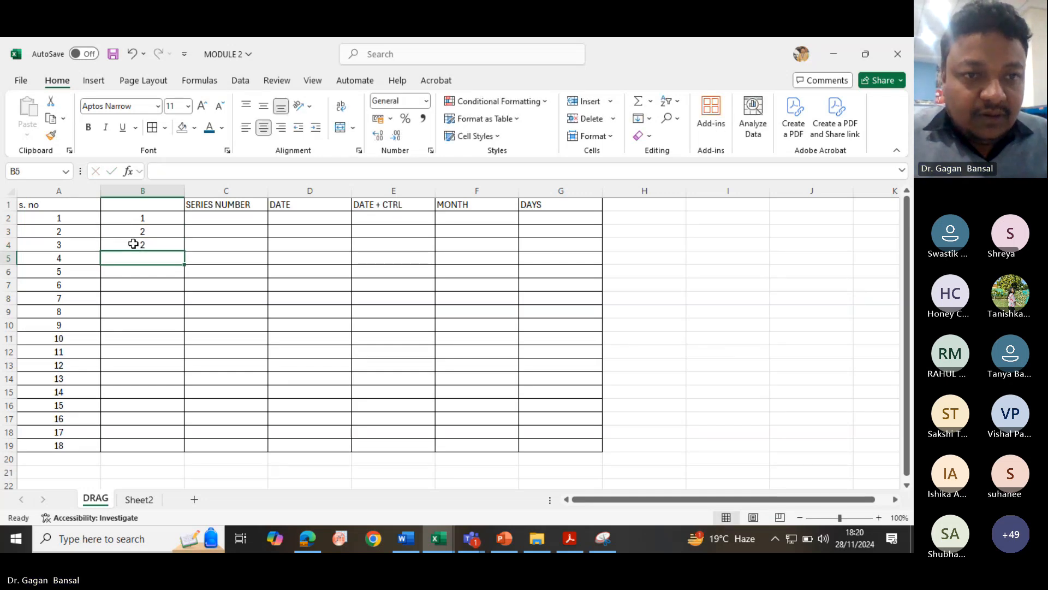
{"action": "left_click", "coordinate": [133, 245]}
{"action": "type", "text": "3"}
{"action": "key", "text": "Return"}
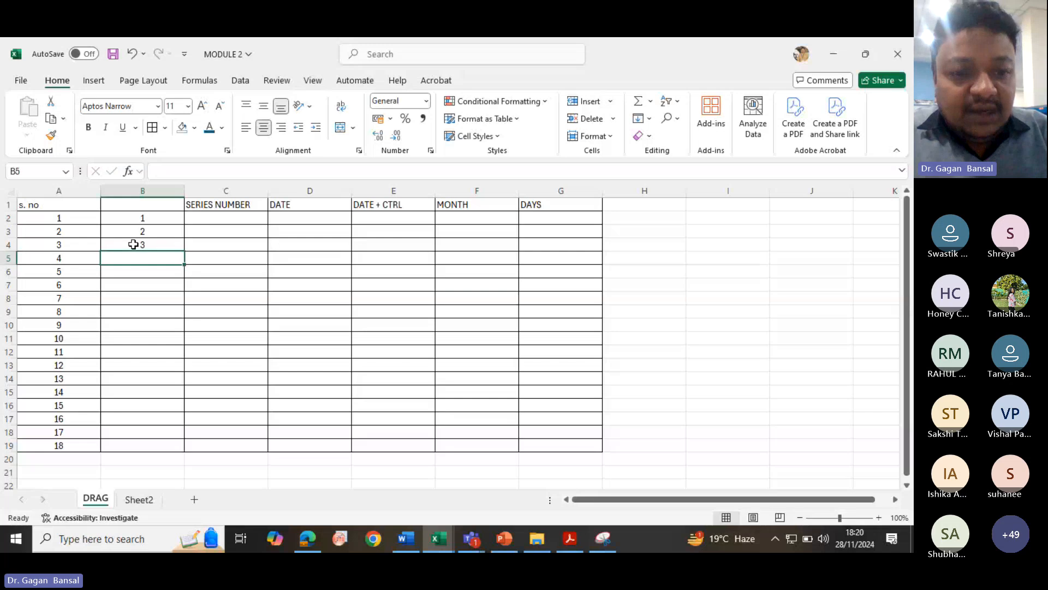
{"action": "type", "text": "4"}
{"action": "key", "text": "Return"}
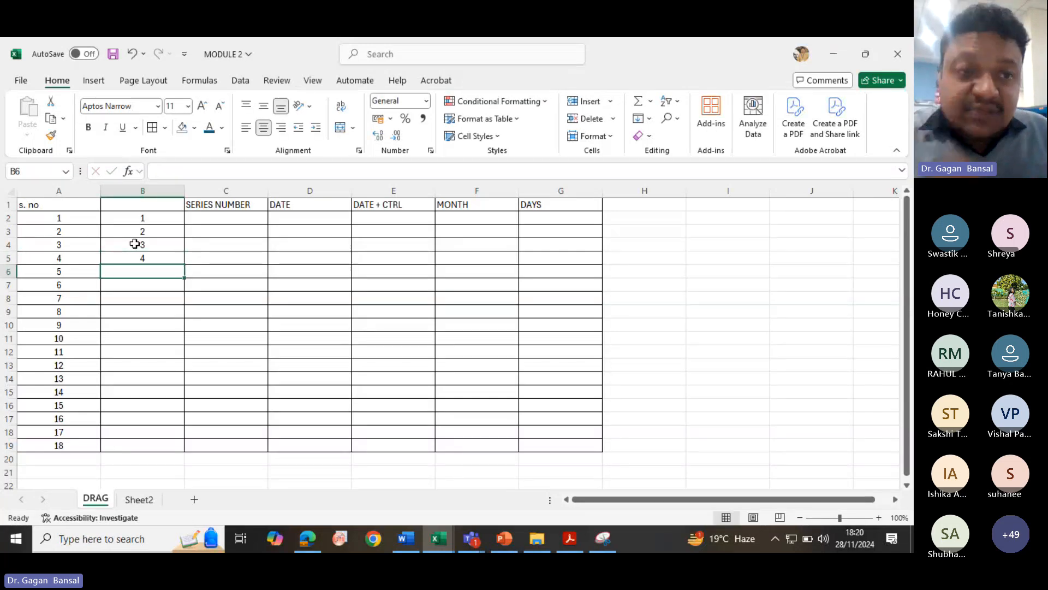
- Try extending B2:B5 down column B to row 19 twice, undoing each fill
{"action": "left_click_drag", "start_coordinate": [140, 219], "coordinate": [184, 264]}
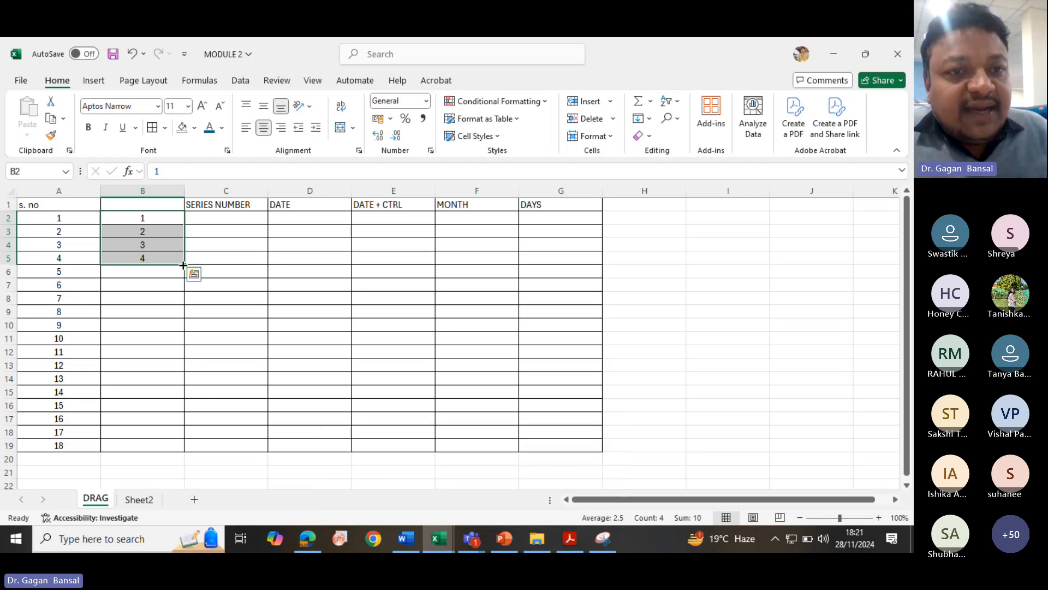
{"action": "left_click_drag", "start_coordinate": [183, 265], "coordinate": [191, 459]}
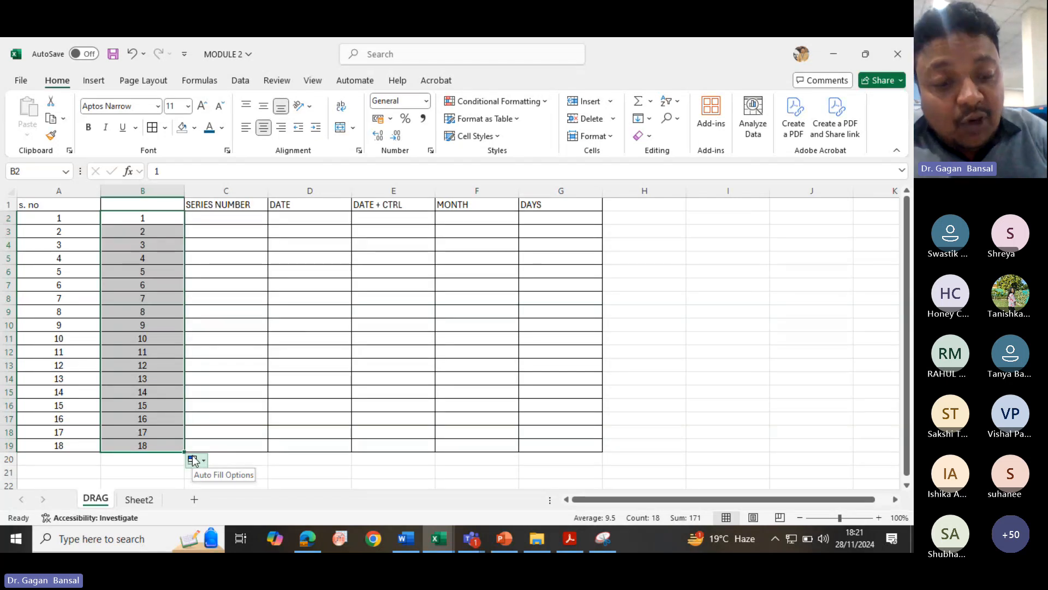
{"action": "key", "text": "ctrl+z"}
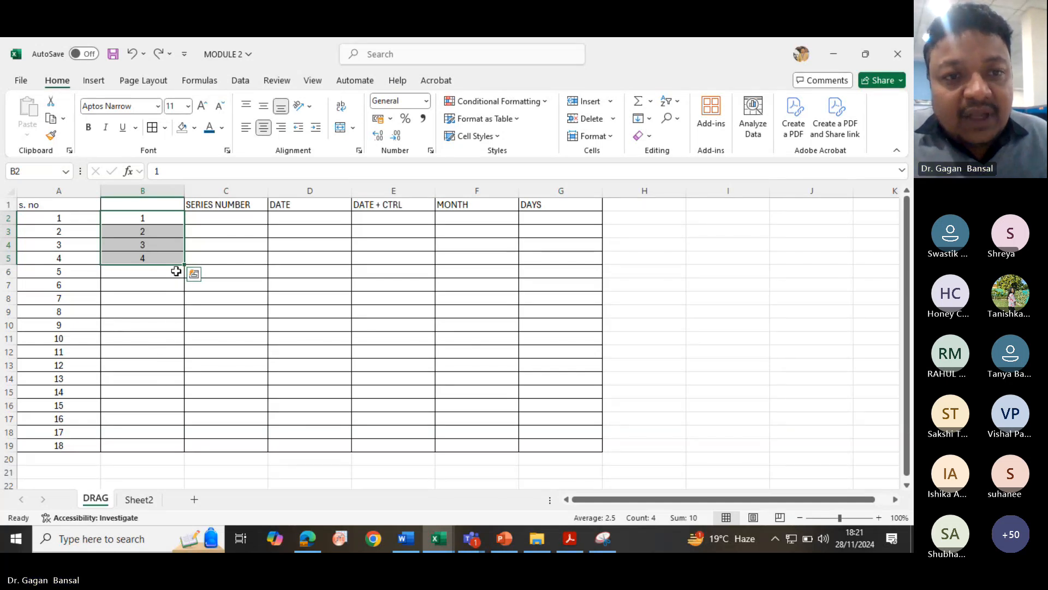
{"action": "left_click_drag", "start_coordinate": [184, 268], "coordinate": [185, 453]}
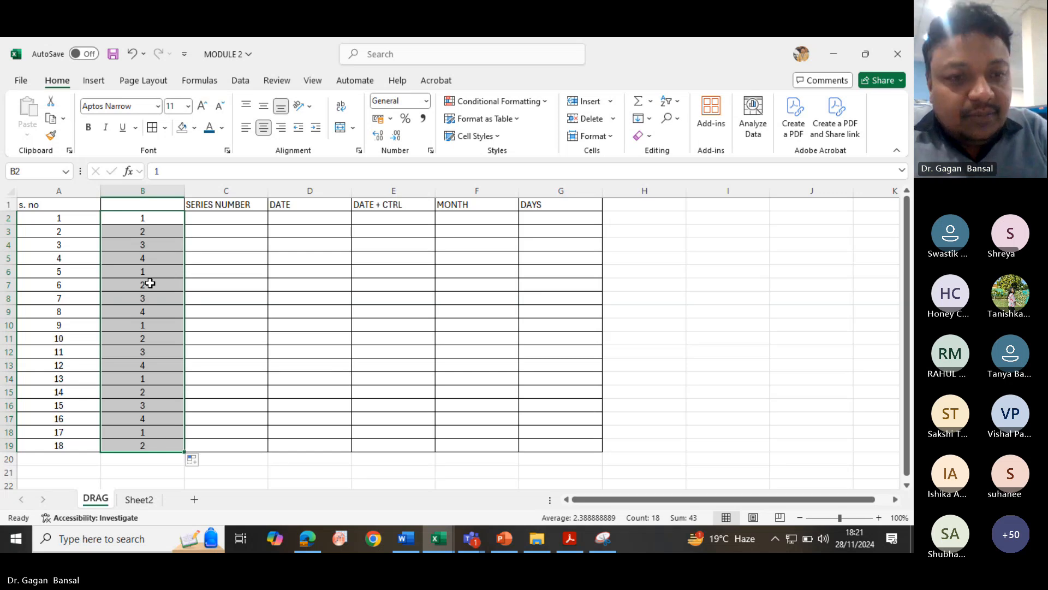
{"action": "key", "text": "ctrl+z"}
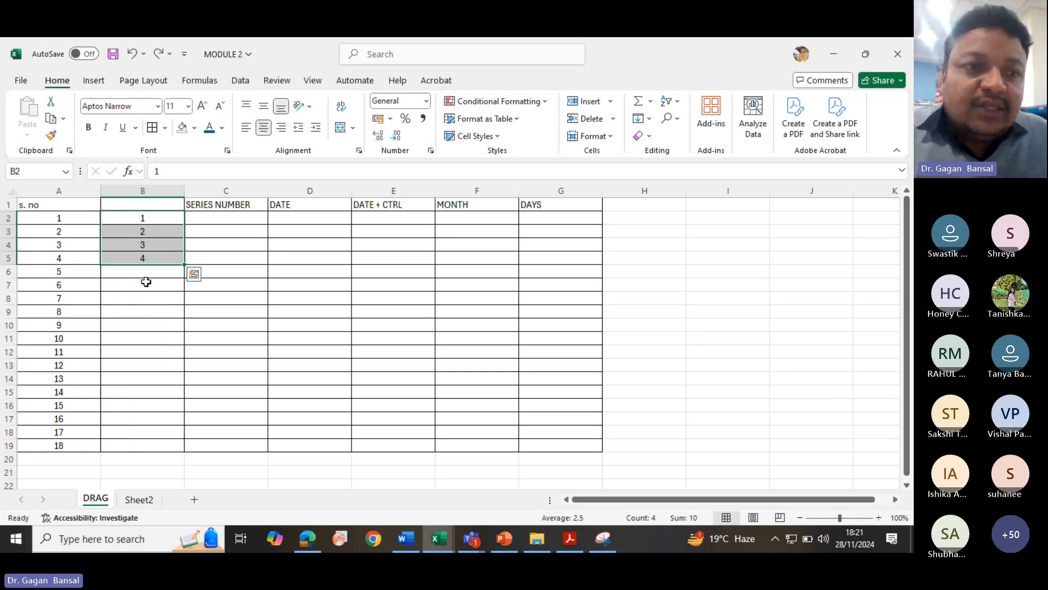
- Reselect B2:B5, fill it down to row 19, undo, then copy the 1–4 pattern down to row 19
{"action": "left_click", "coordinate": [146, 282]}
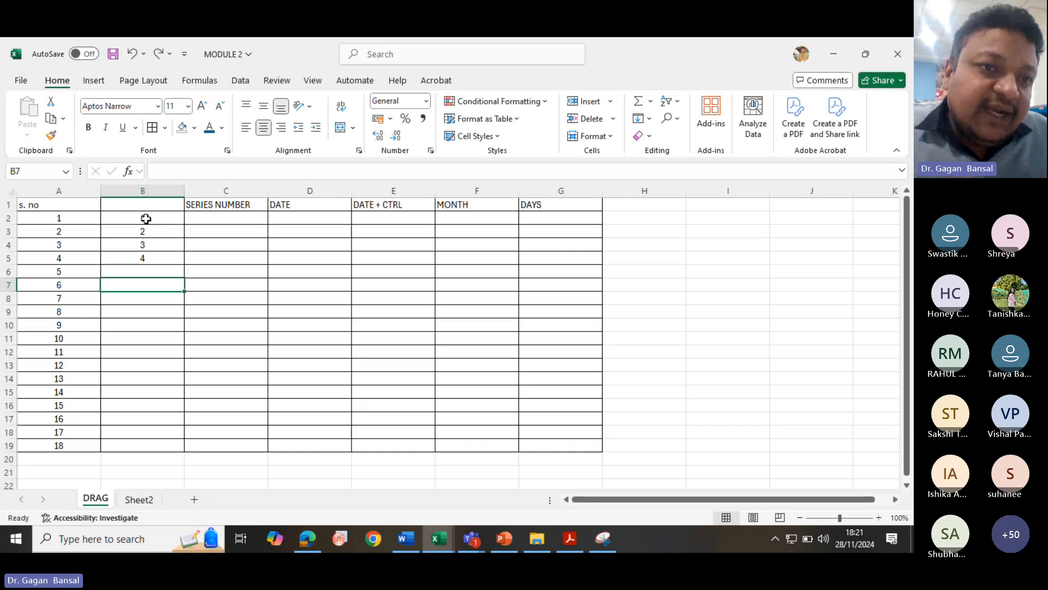
{"action": "left_click_drag", "start_coordinate": [146, 218], "coordinate": [145, 256]}
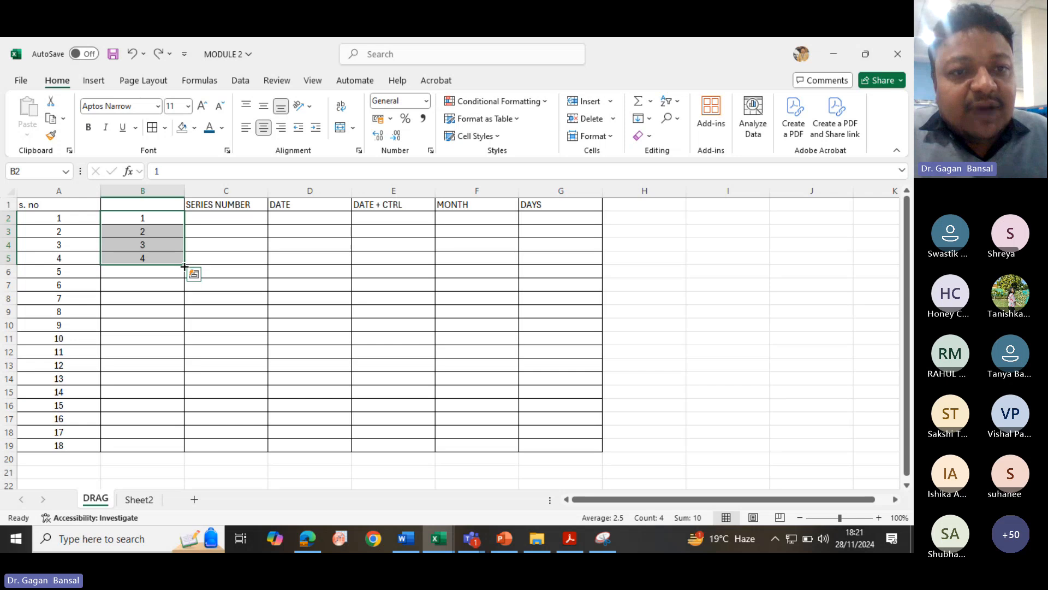
{"action": "left_click_drag", "start_coordinate": [184, 266], "coordinate": [192, 451]}
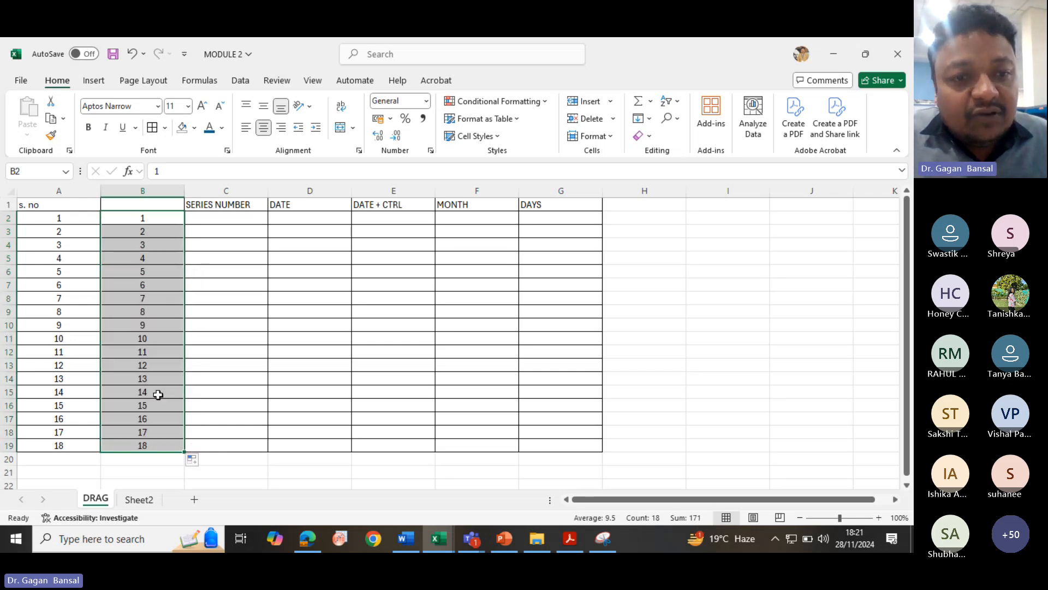
{"action": "key", "text": "ctrl+z"}
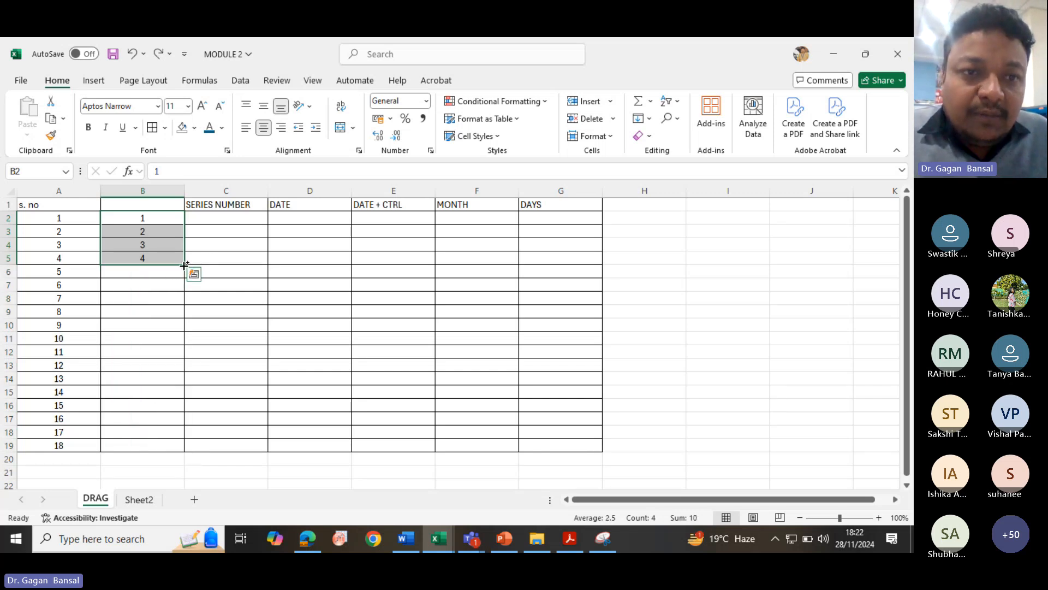
{"action": "left_click_drag", "start_coordinate": [185, 264], "coordinate": [184, 446]}
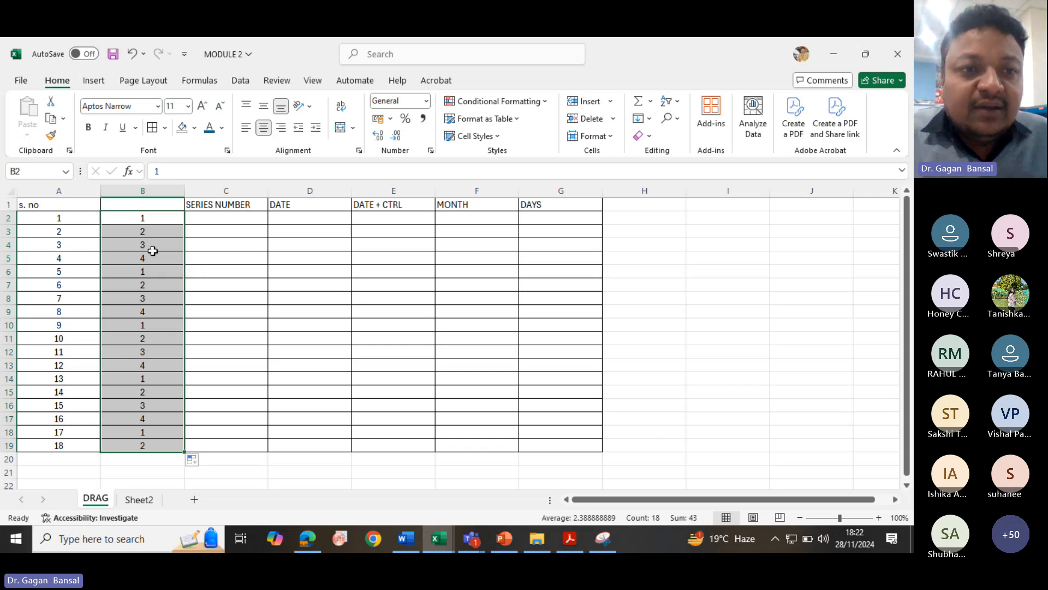
- Copy the repeating 1, 2, 3 pattern from B2:B4 down column B to row 19
{"action": "left_click", "coordinate": [151, 220]}
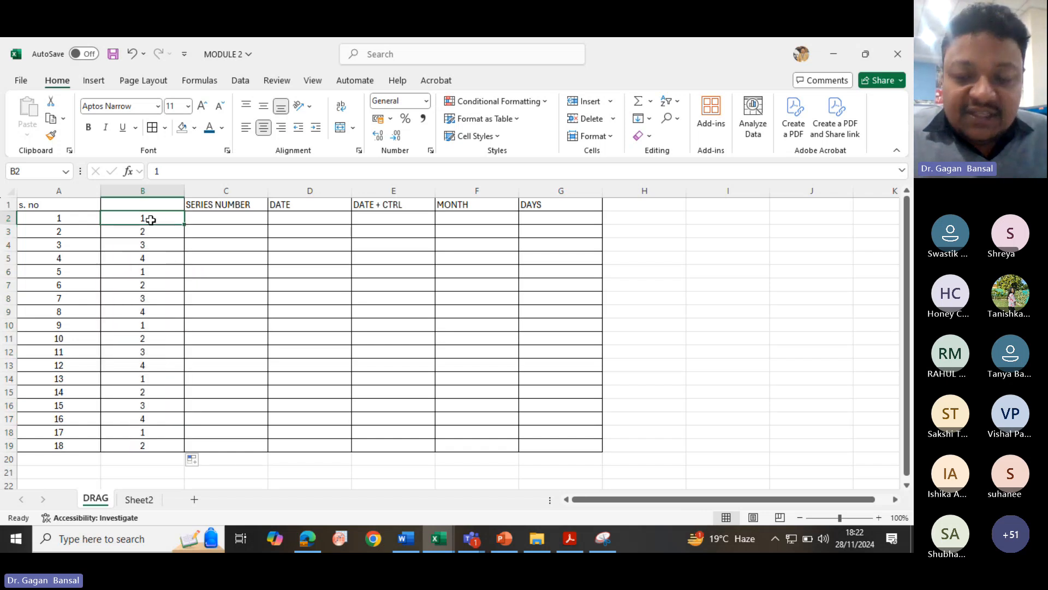
{"action": "left_click_drag", "start_coordinate": [151, 220], "coordinate": [147, 247]}
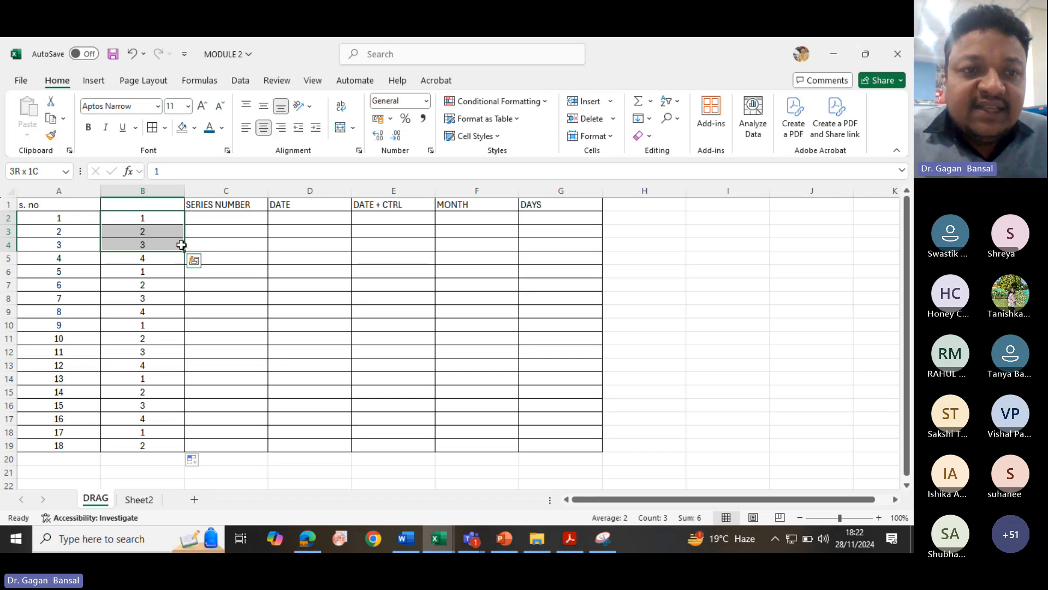
{"action": "left_click_drag", "start_coordinate": [185, 251], "coordinate": [185, 447]}
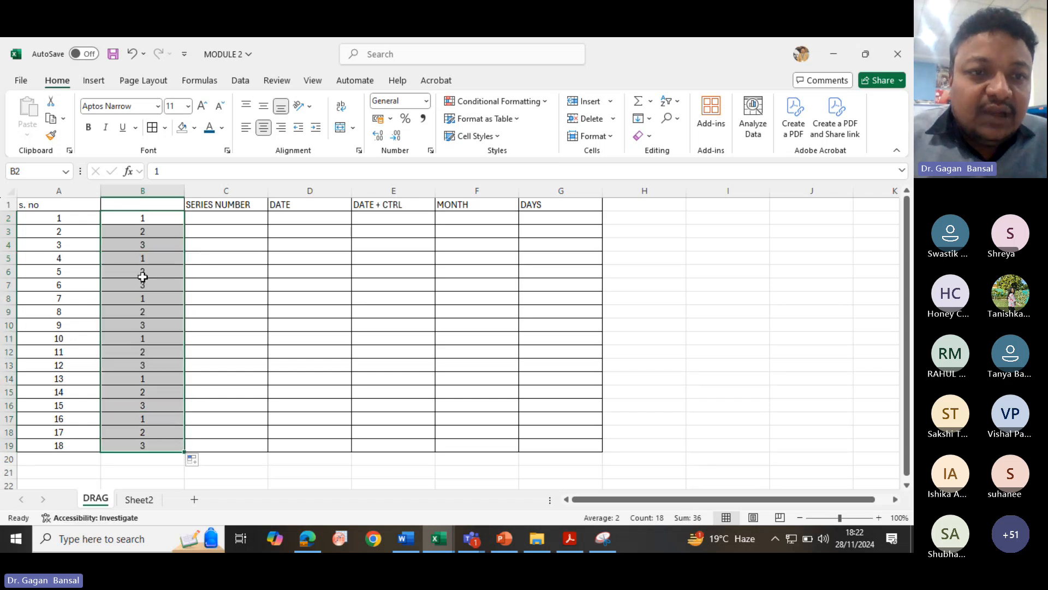
{"action": "left_click_drag", "start_coordinate": [129, 218], "coordinate": [128, 319]}
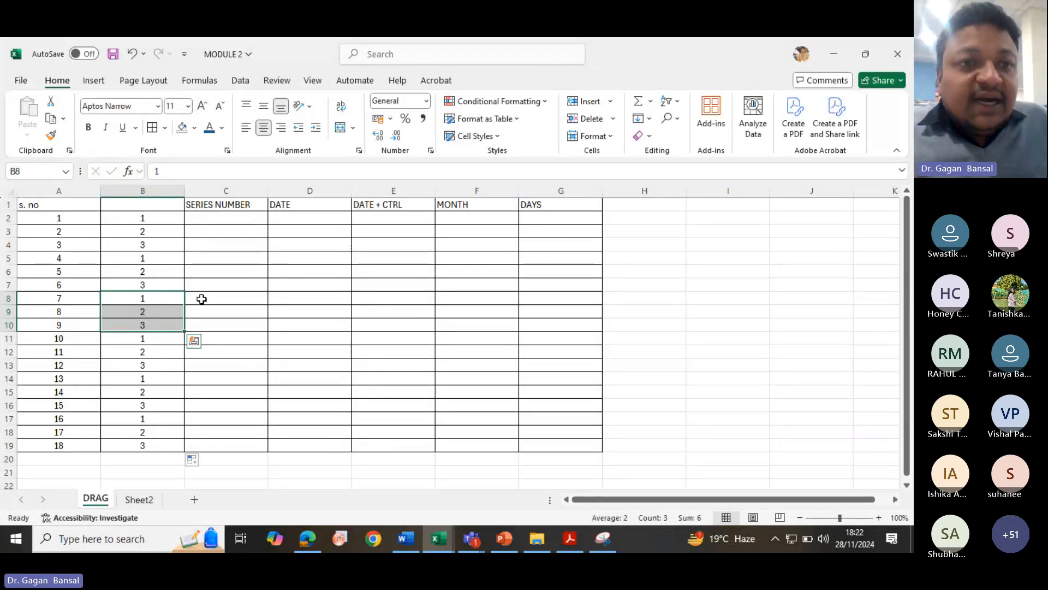
- Enter 1 and 2 in cells C2 and C3 under SERIES NUMBER
{"action": "left_click", "coordinate": [215, 220]}
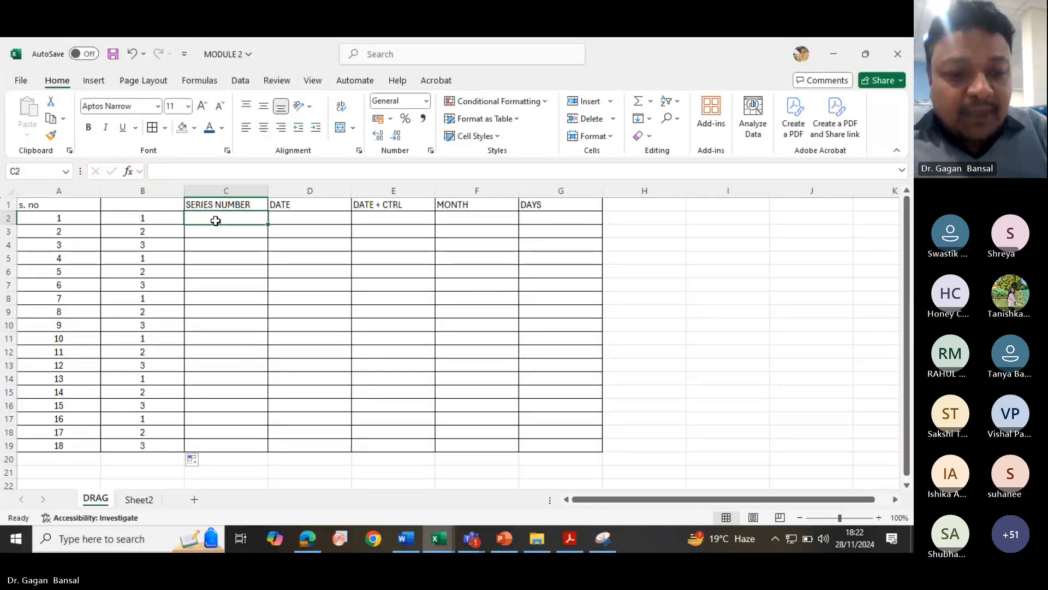
{"action": "type", "text": "1"}
{"action": "key", "text": "Return"}
{"action": "type", "text": "2"}
{"action": "key", "text": "Return"}
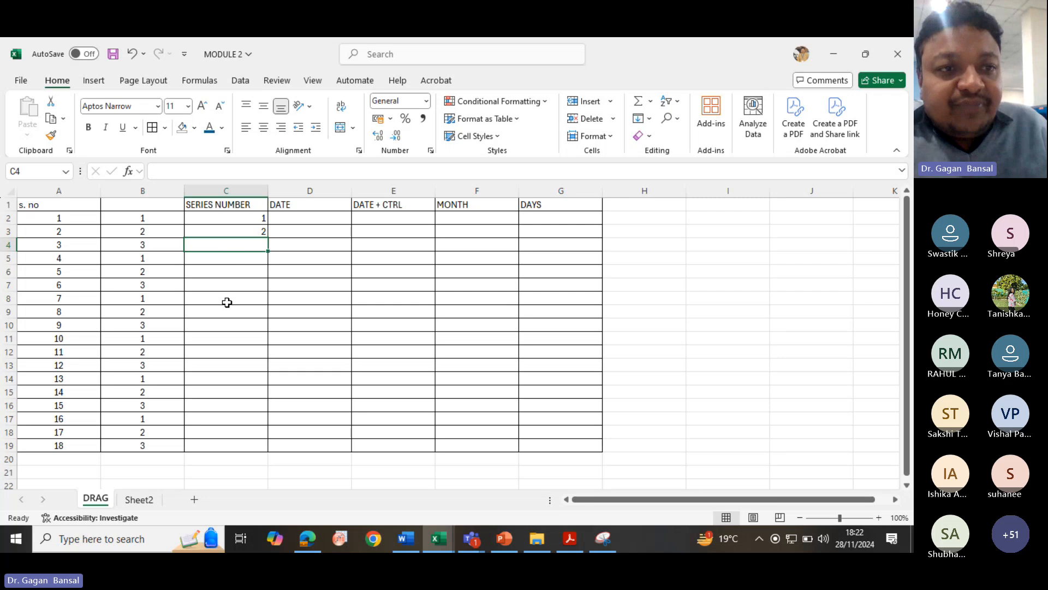
- Auto-fill the series from C2:C3 down to row 19 and select row 19
{"action": "left_click", "coordinate": [240, 218]}
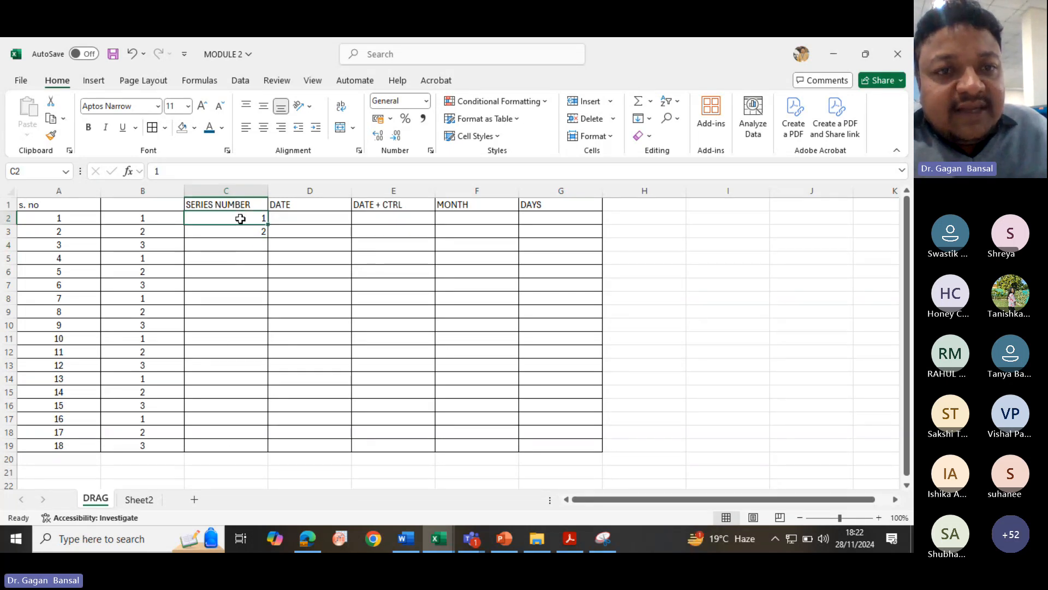
{"action": "left_click_drag", "start_coordinate": [240, 218], "coordinate": [240, 230]}
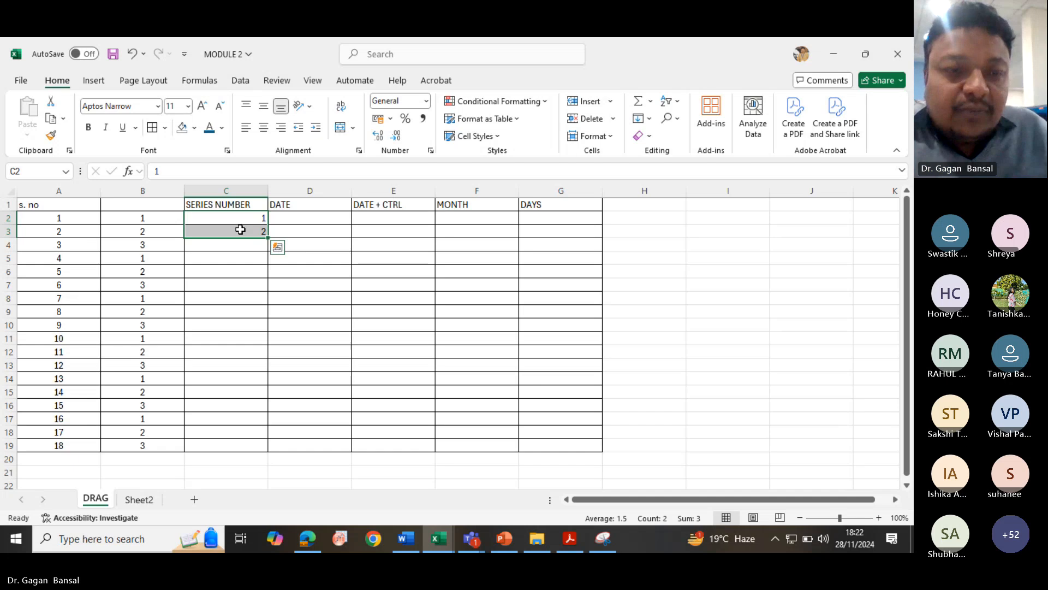
{"action": "double_click", "coordinate": [267, 237]}
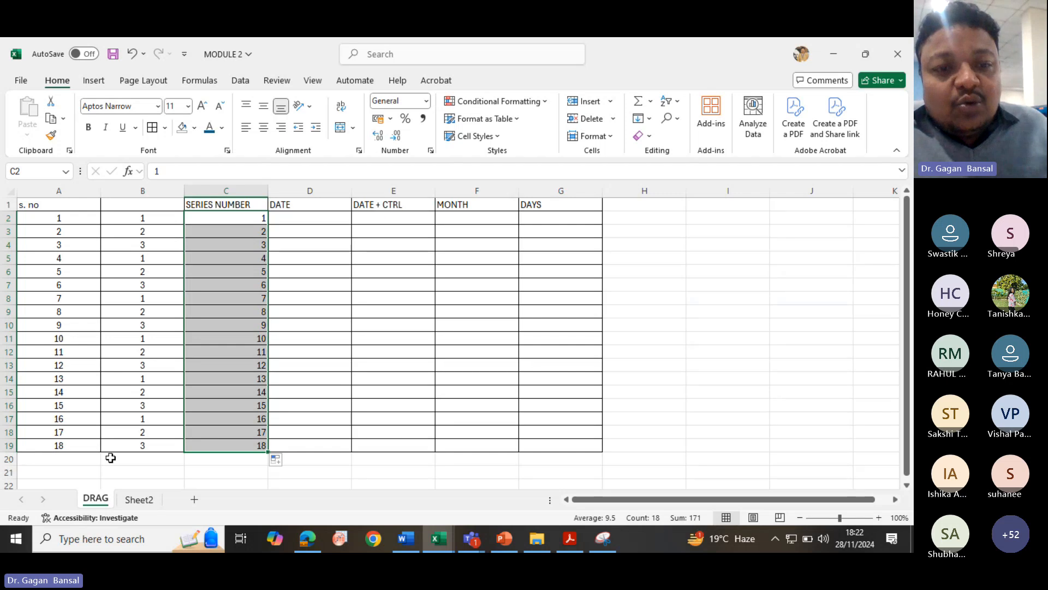
{"action": "left_click", "coordinate": [8, 444]}
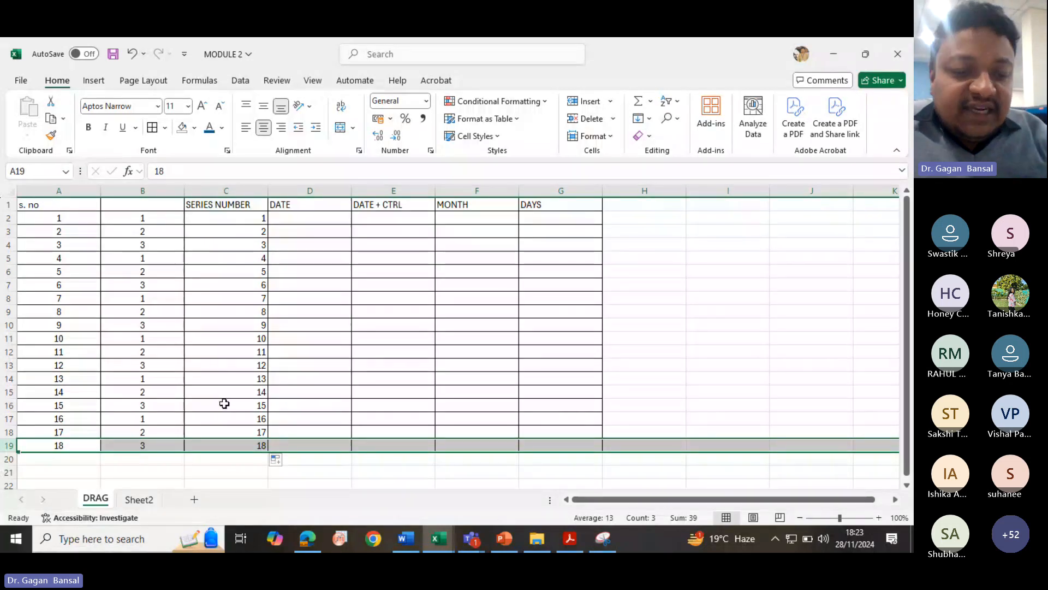
- Undo the series fill, then reselect C2:C3 and auto-fill the 1, 2 series down column C to row 19
{"action": "key", "text": "ctrl+z"}
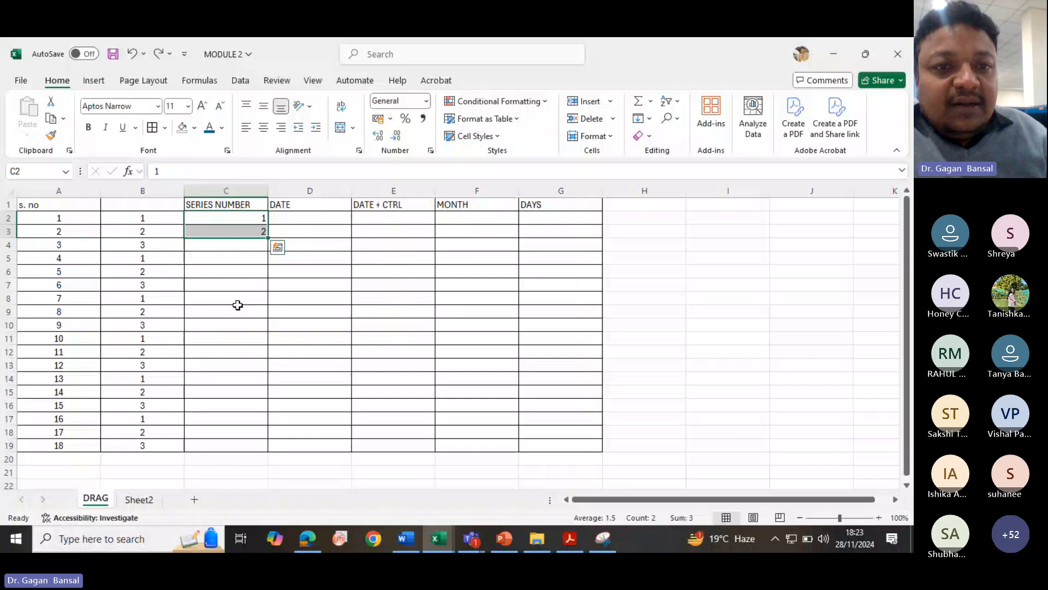
{"action": "left_click", "coordinate": [255, 245]}
{"action": "left_click_drag", "start_coordinate": [241, 222], "coordinate": [238, 228]}
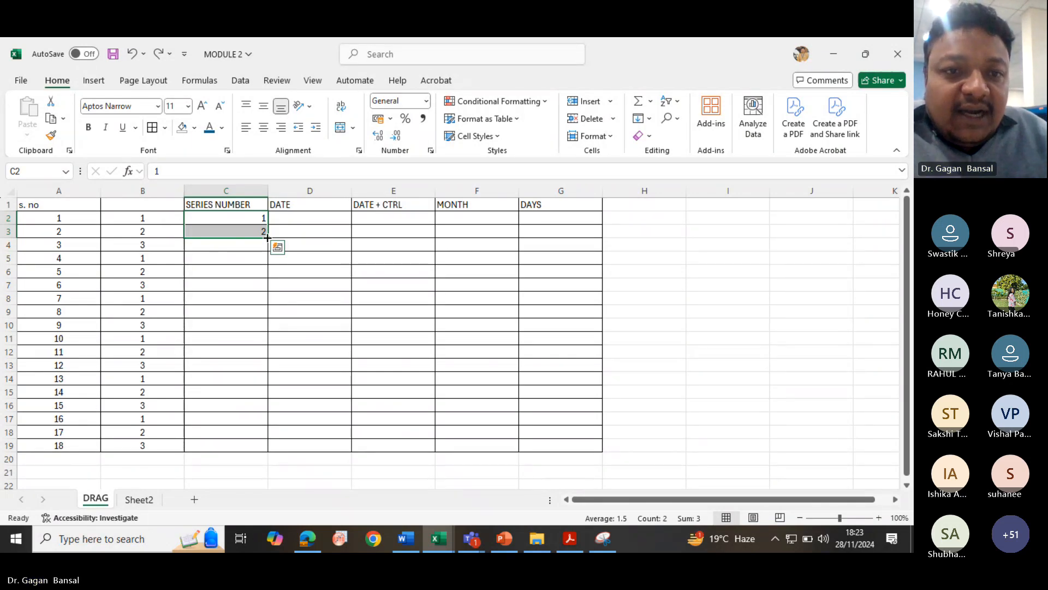
{"action": "double_click", "coordinate": [267, 238]}
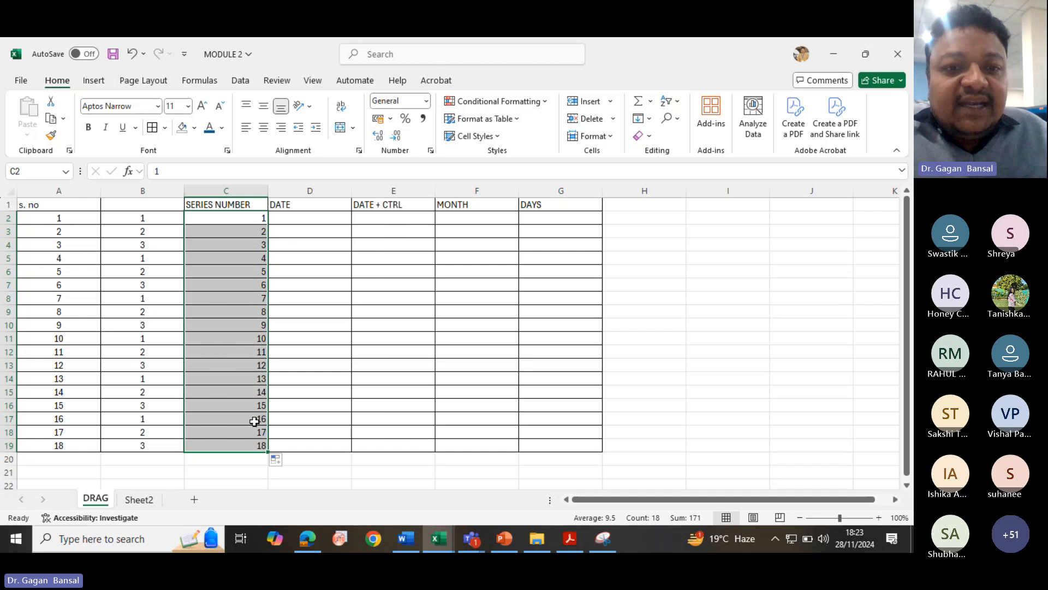
- Enter the date 1/1/24 in cell D2 under DATE and keep it selected
{"action": "left_click", "coordinate": [308, 219]}
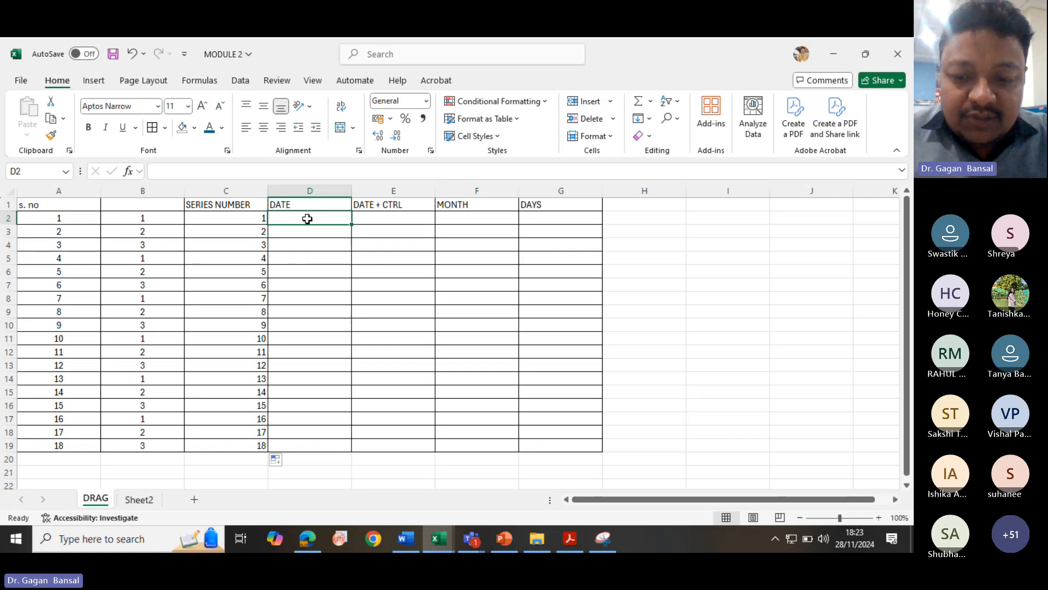
{"action": "type", "text": "1/1/"}
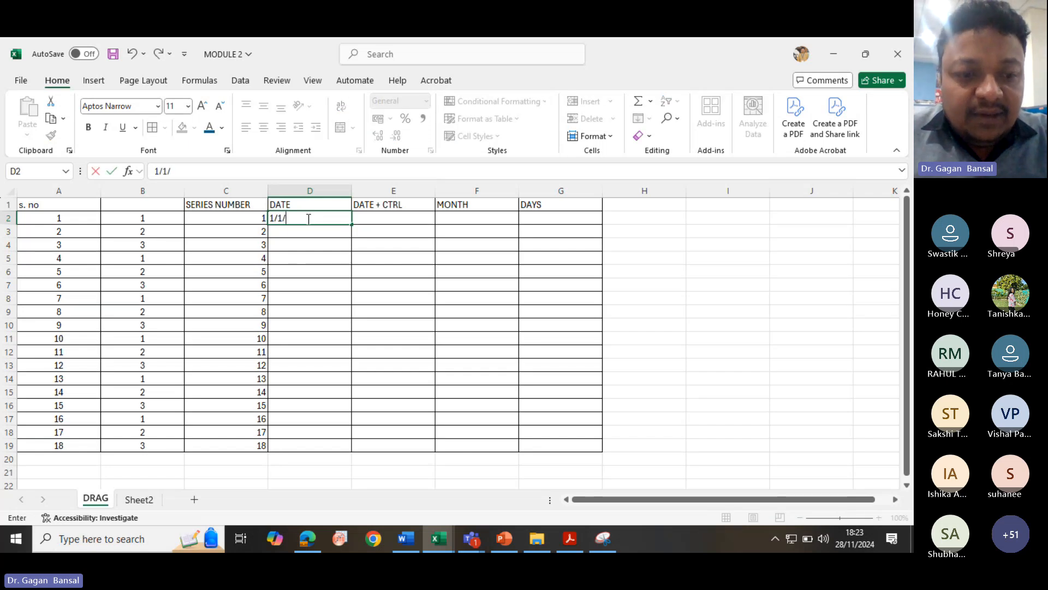
{"action": "type", "text": "24"}
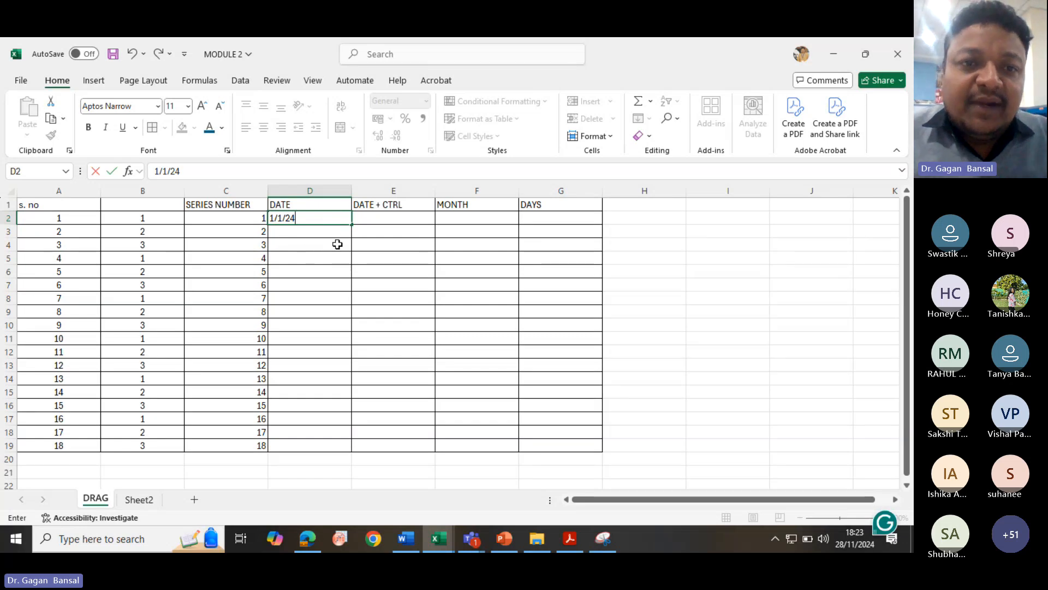
{"action": "key", "text": "Return"}
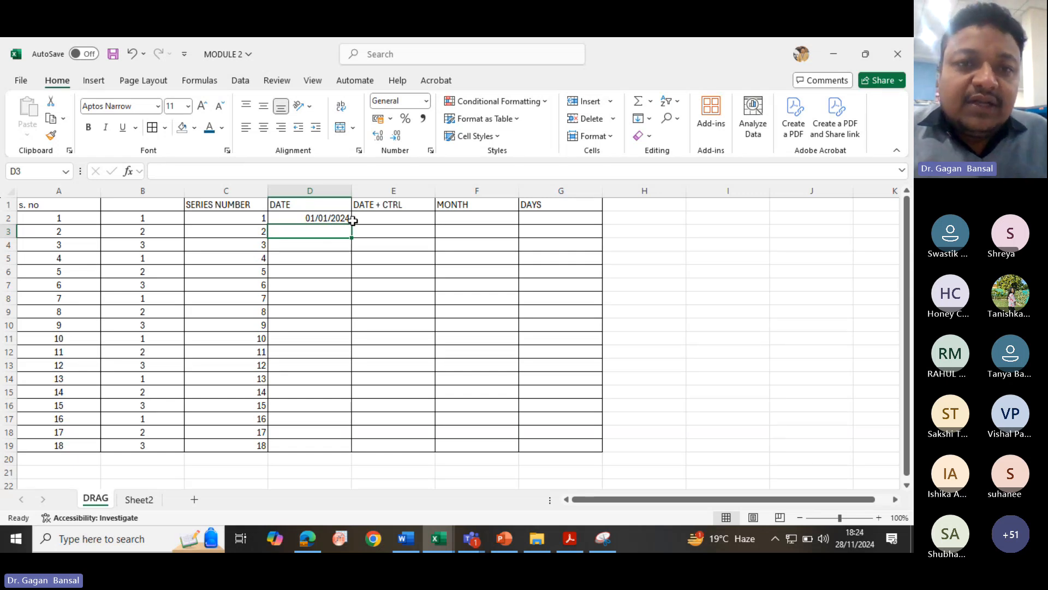
{"action": "left_click", "coordinate": [322, 218]}
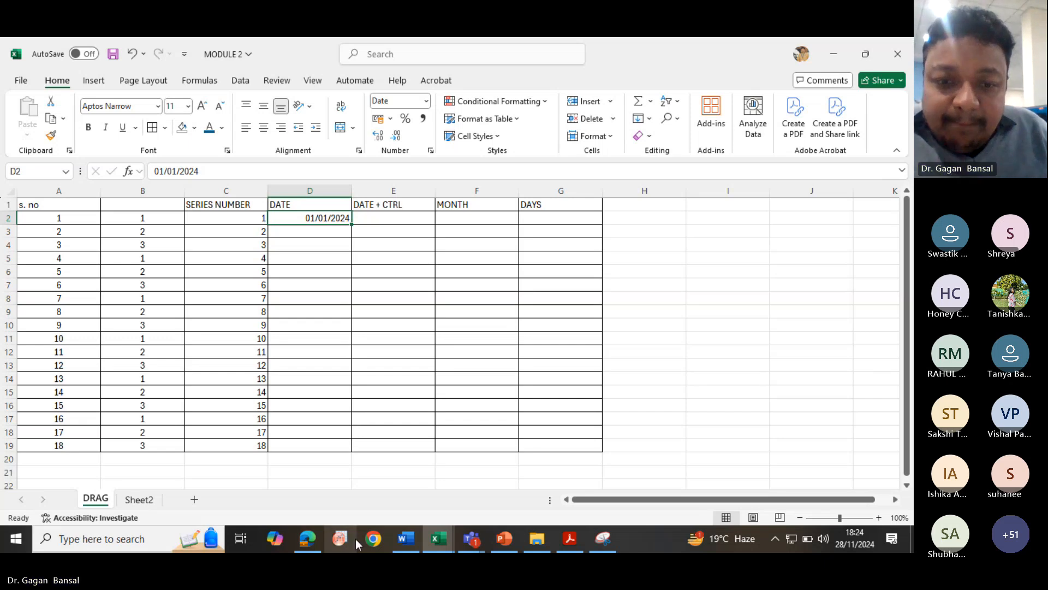
{"action": "left_click", "coordinate": [476, 536]}
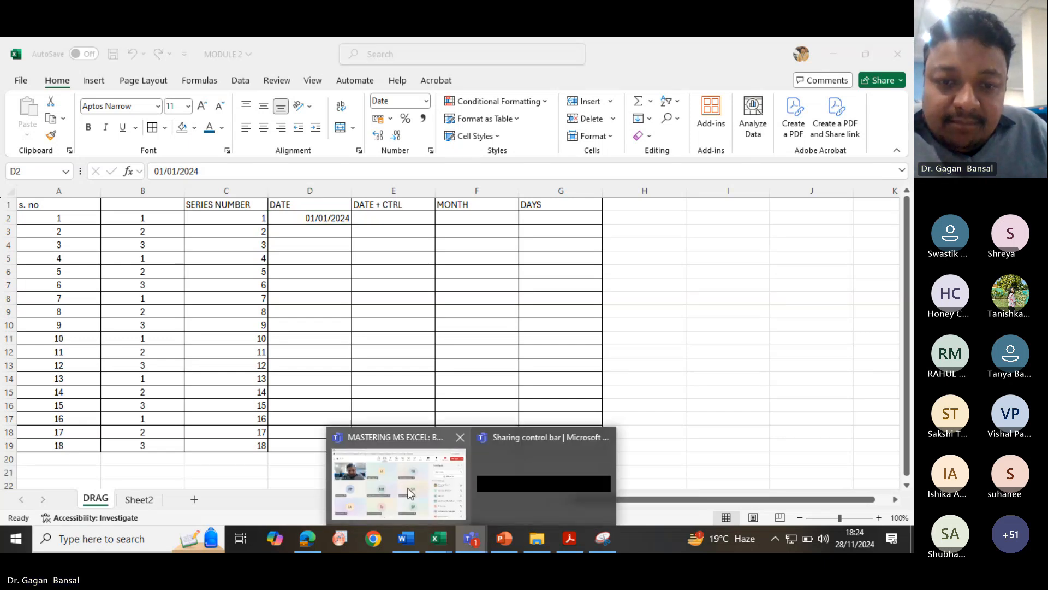
{"action": "left_click", "coordinate": [411, 492]}
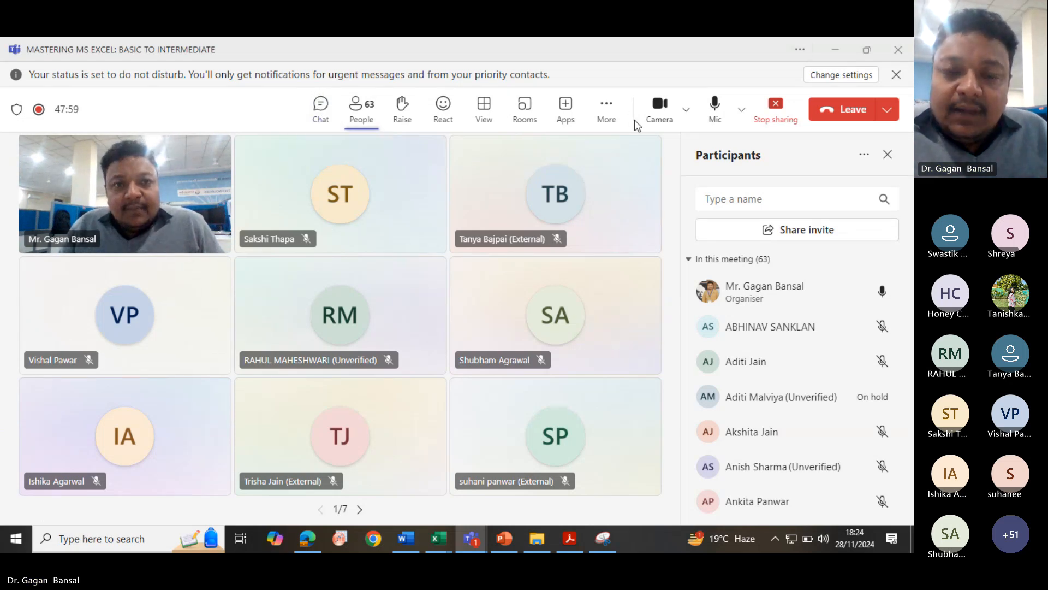
{"action": "left_click", "coordinate": [472, 542]}
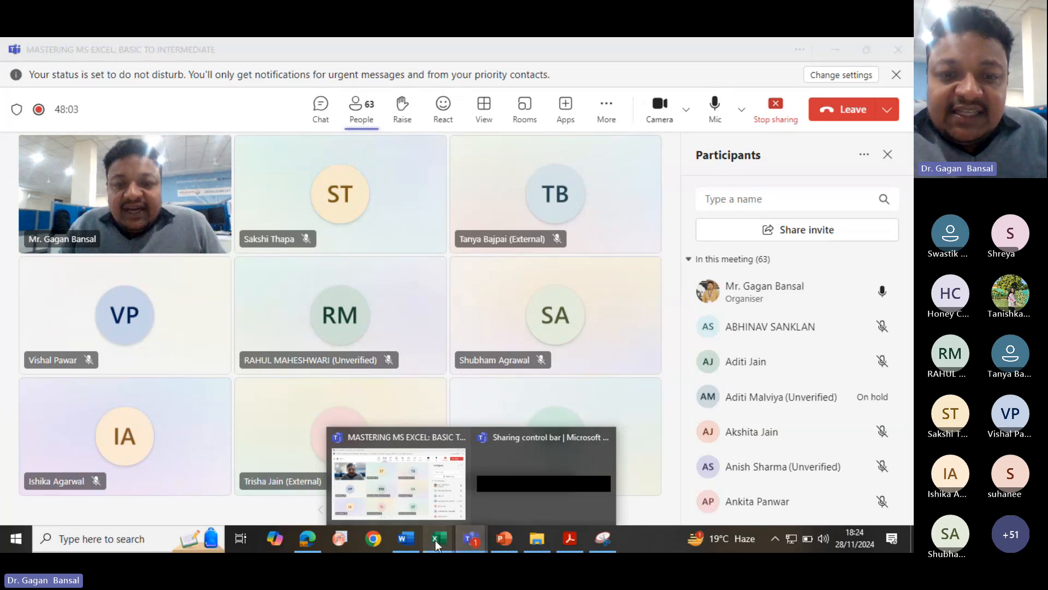
{"action": "mouse_move", "coordinate": [429, 530]}
{"action": "left_click", "coordinate": [383, 489]}
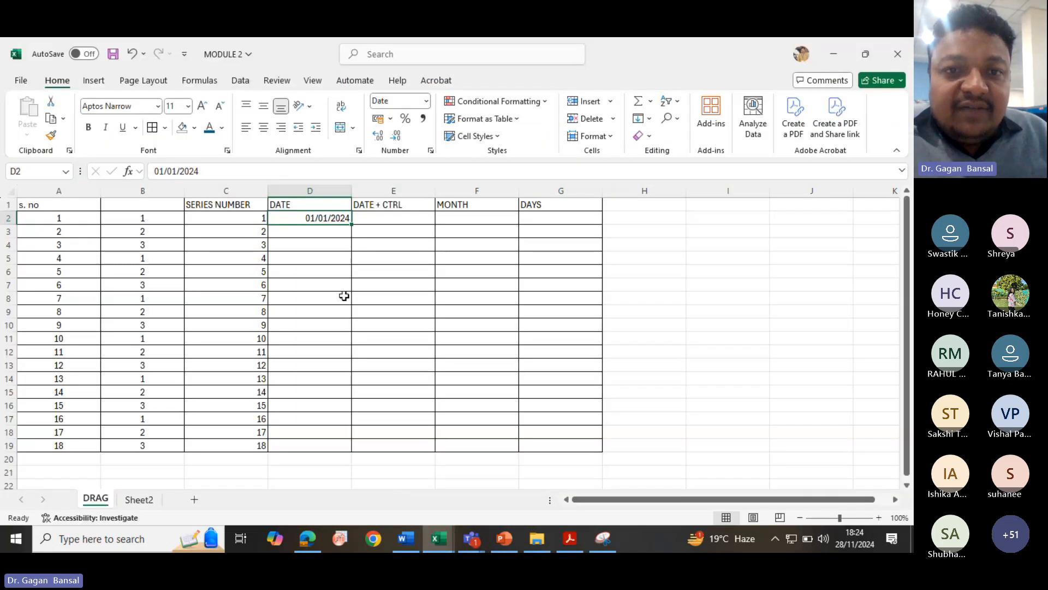
- Fill the D2 date down to row 19 to create a daily date series
{"action": "left_click_drag", "start_coordinate": [351, 229], "coordinate": [365, 452]}
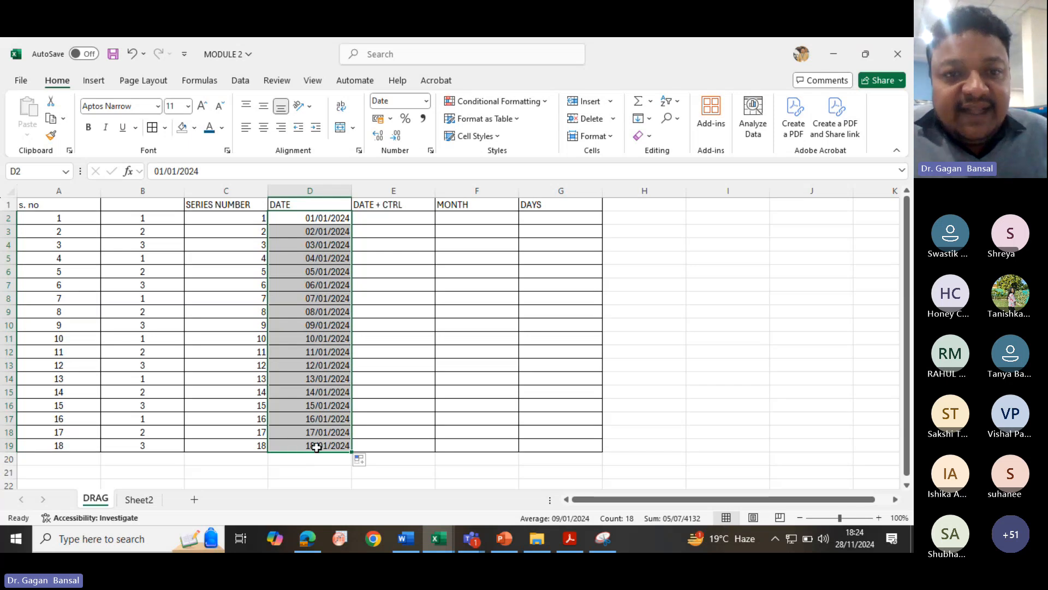
{"action": "left_click", "coordinate": [308, 204]}
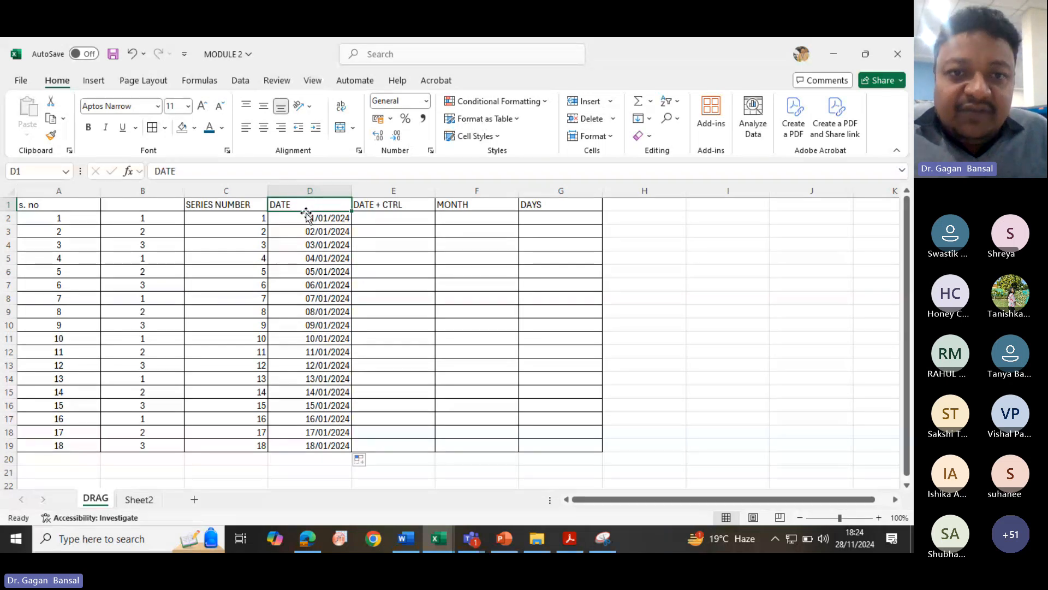
- Enter the date 1/1/24 in cell E2 under DATE + CTRL
{"action": "left_click", "coordinate": [374, 218]}
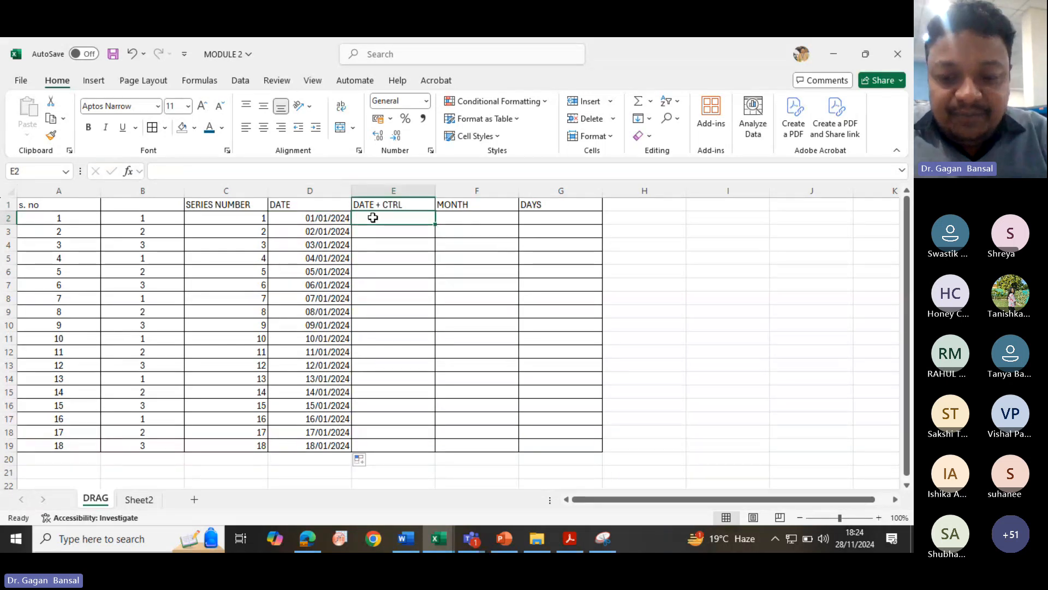
{"action": "type", "text": "1/01/2024"}
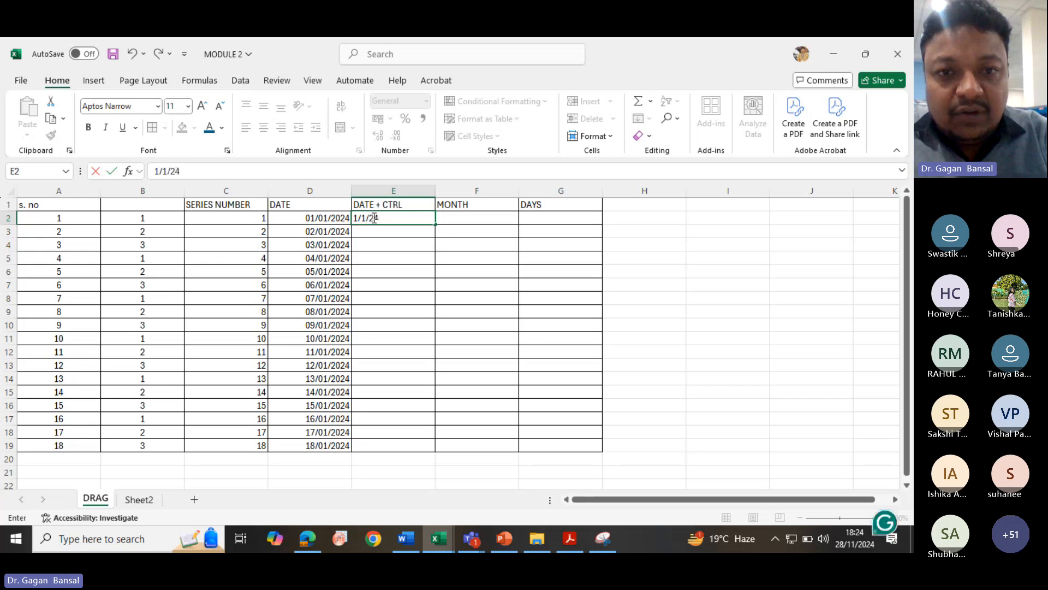
{"action": "key", "text": "Return"}
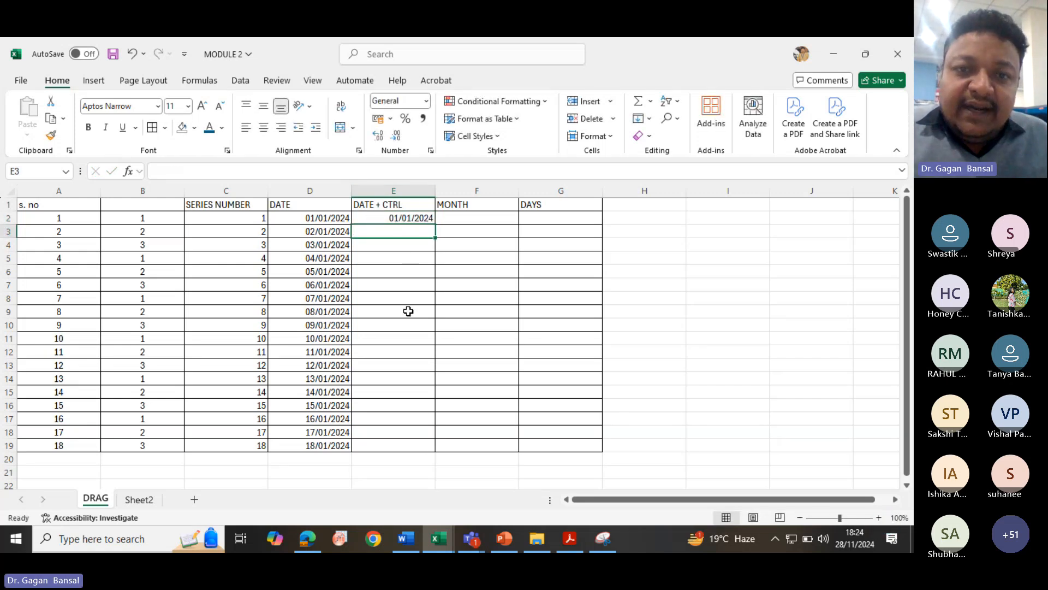
- Copy the E2 date unchanged down column E to row 19
{"action": "left_click", "coordinate": [403, 220]}
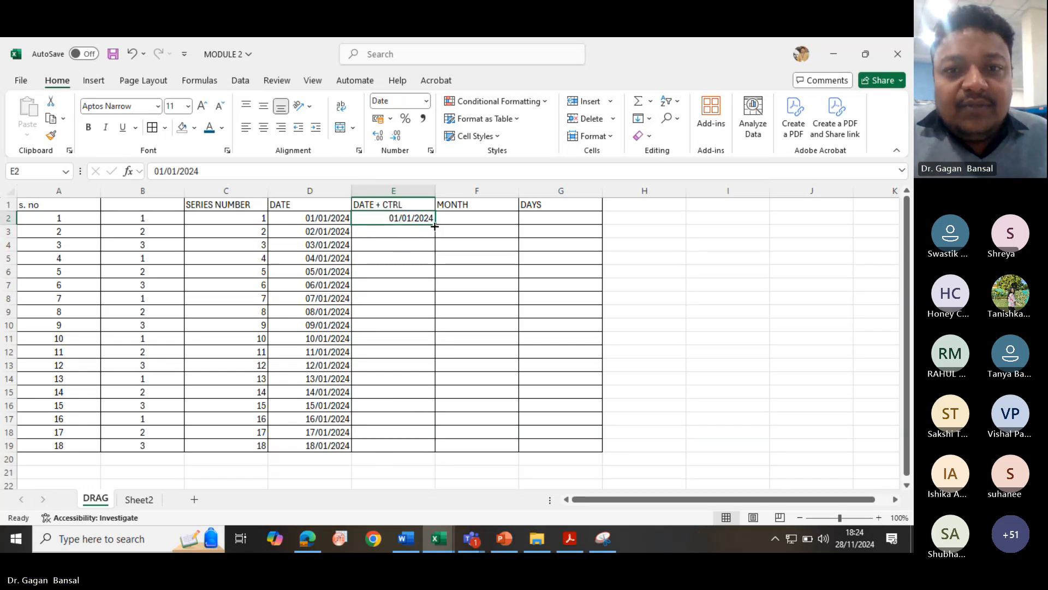
{"action": "left_click_drag", "start_coordinate": [435, 224], "coordinate": [443, 449]}
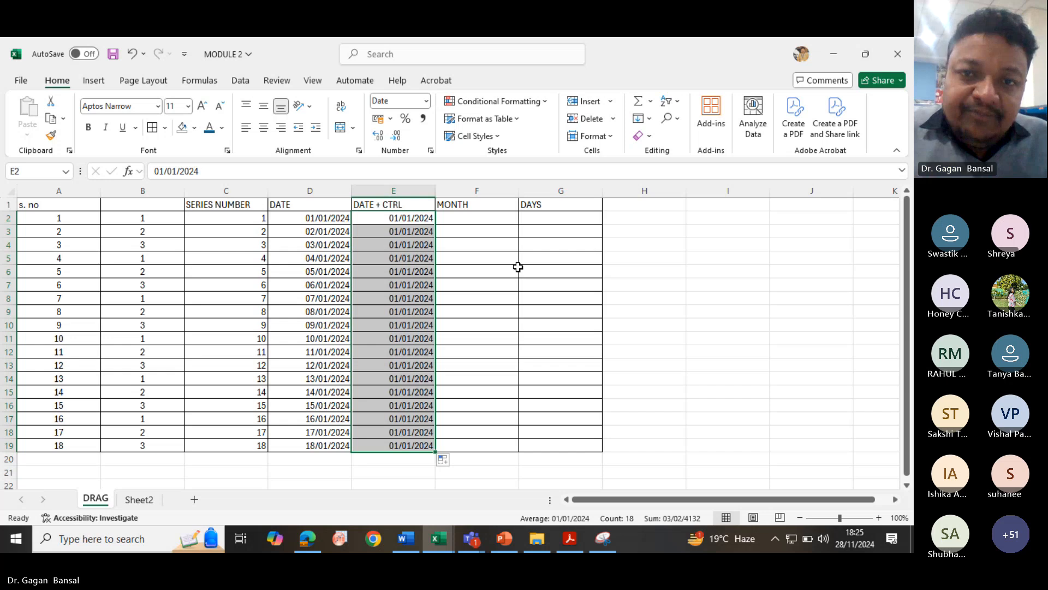
- Enter A and B in cells F2 and F3 under MONTH
{"action": "left_click", "coordinate": [494, 218]}
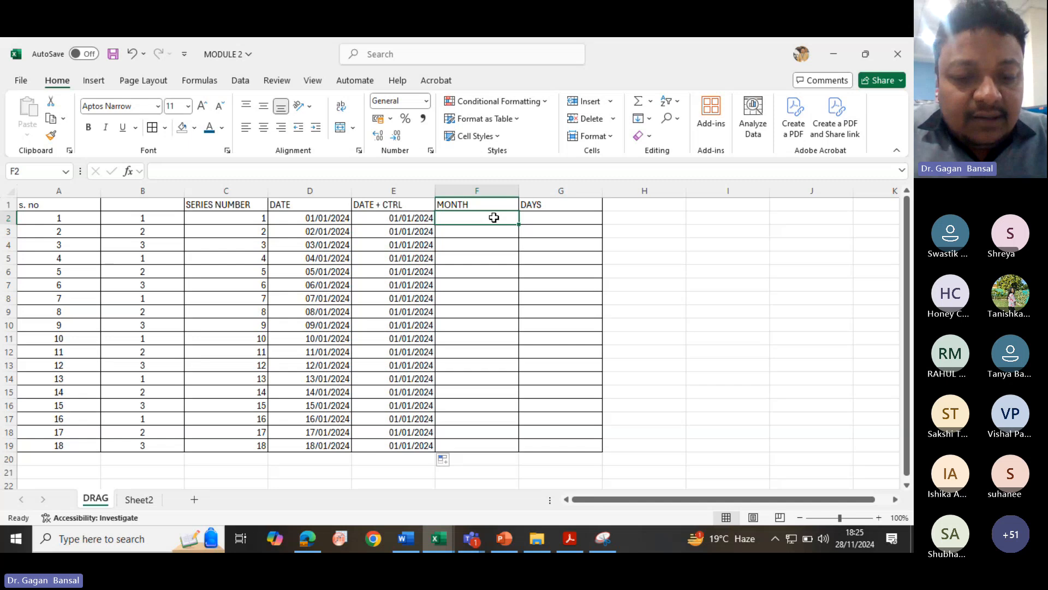
{"action": "type", "text": "A"}
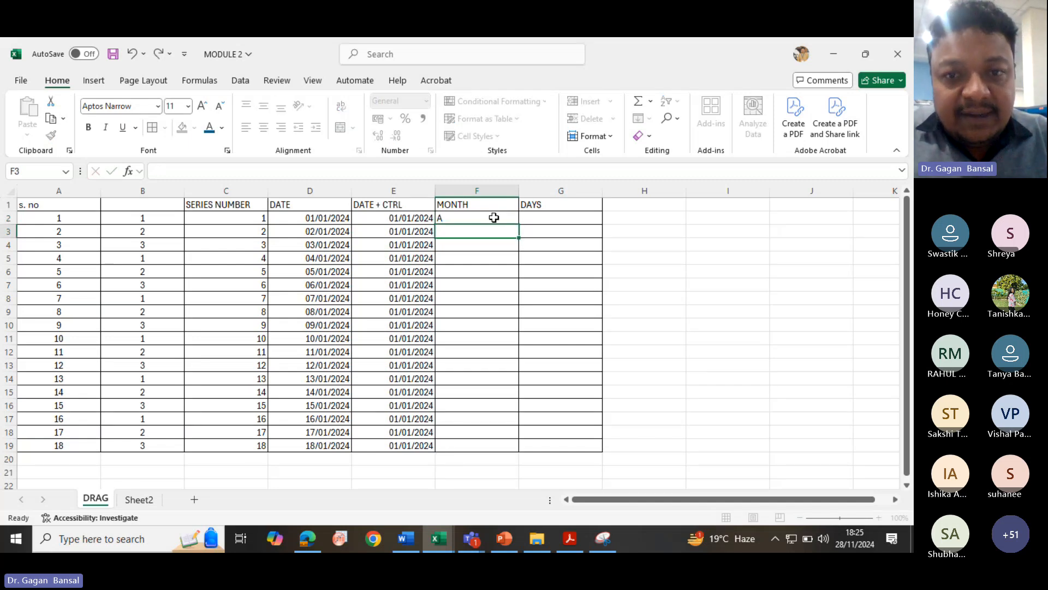
{"action": "key", "text": "Return"}
{"action": "type", "text": "B"}
{"action": "key", "text": "Return"}
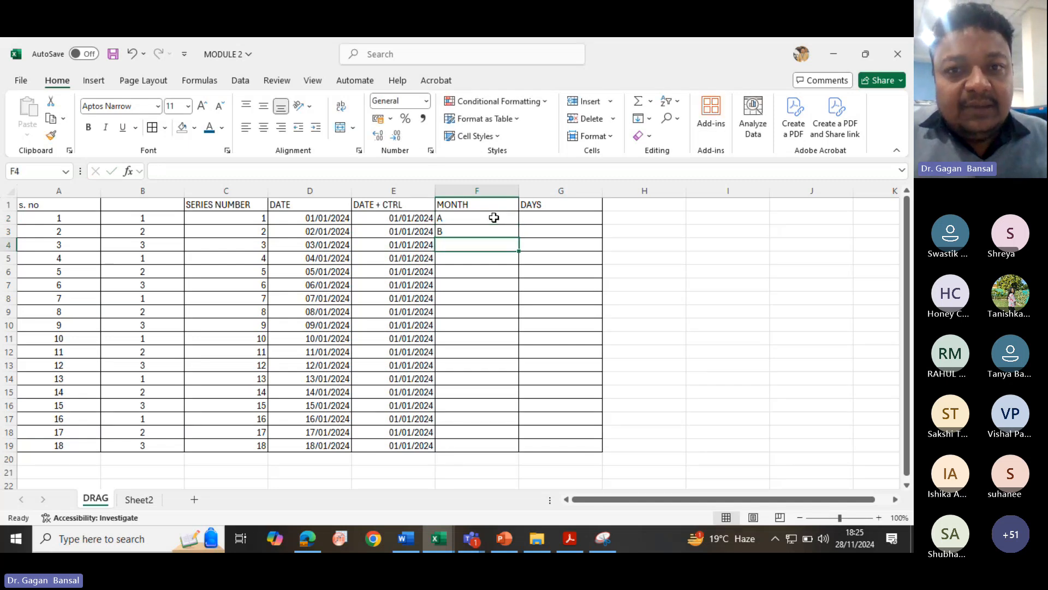
- Center-align the contents of column F
{"action": "left_click", "coordinate": [486, 191]}
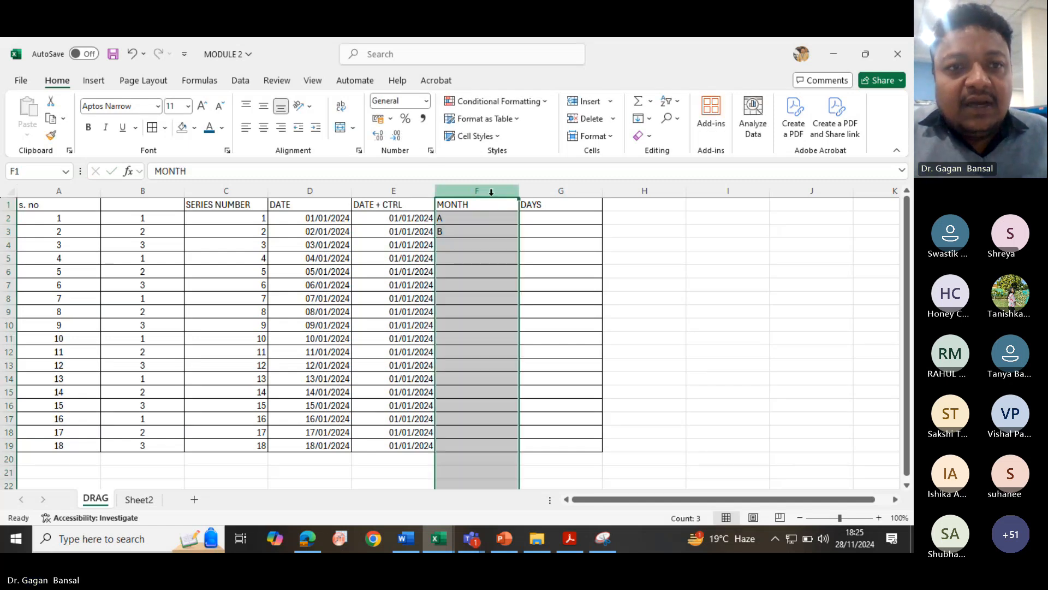
{"action": "left_click", "coordinate": [264, 127]}
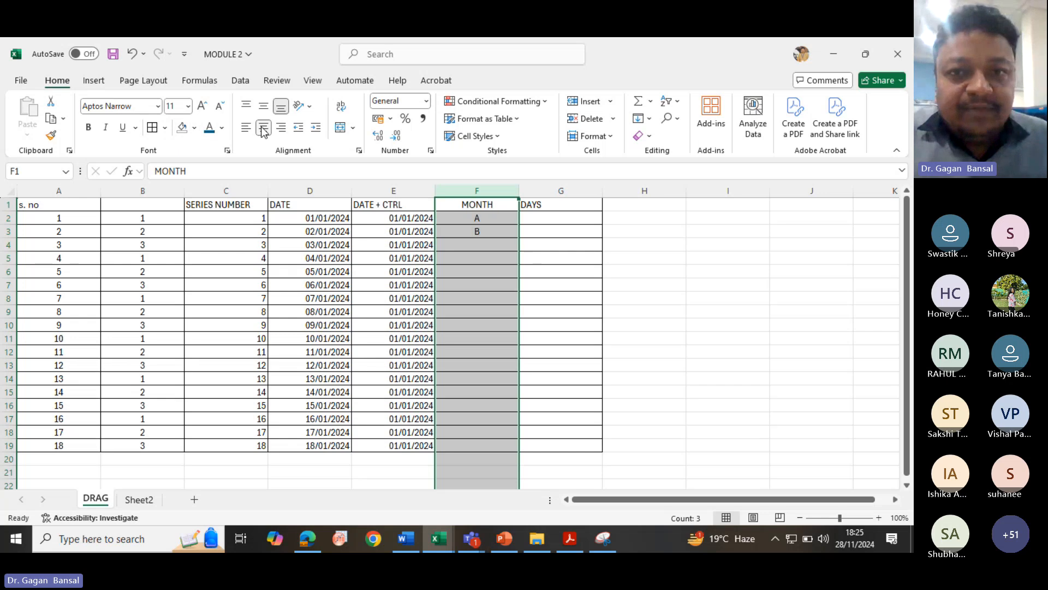
- Fill the A, B pattern down column F to row 19, undoing and repeating the fill once
{"action": "left_click", "coordinate": [498, 246]}
{"action": "left_click_drag", "start_coordinate": [491, 219], "coordinate": [515, 456]}
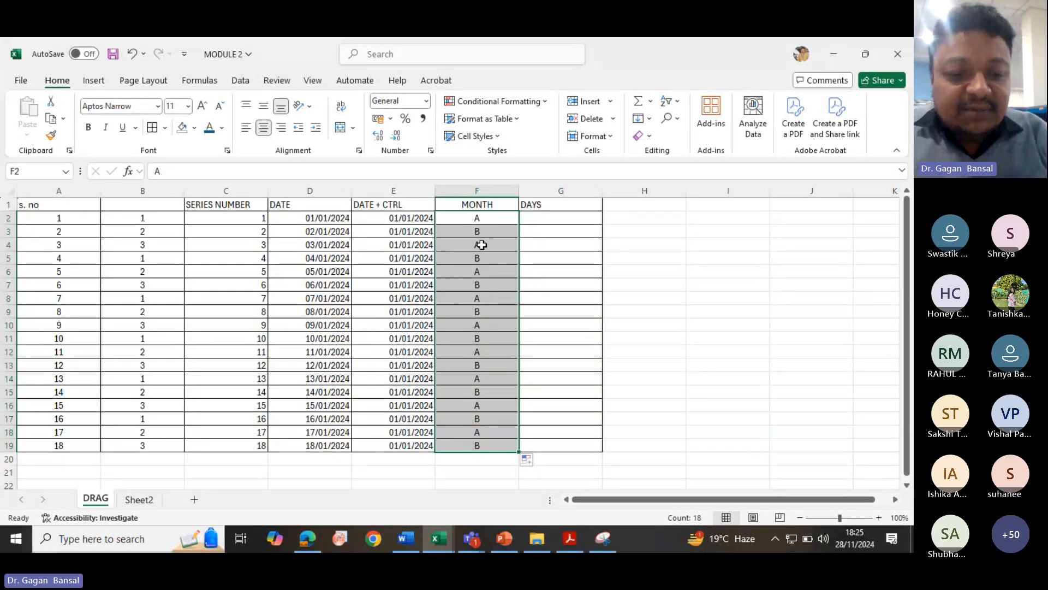
{"action": "key", "text": "ctrl+z"}
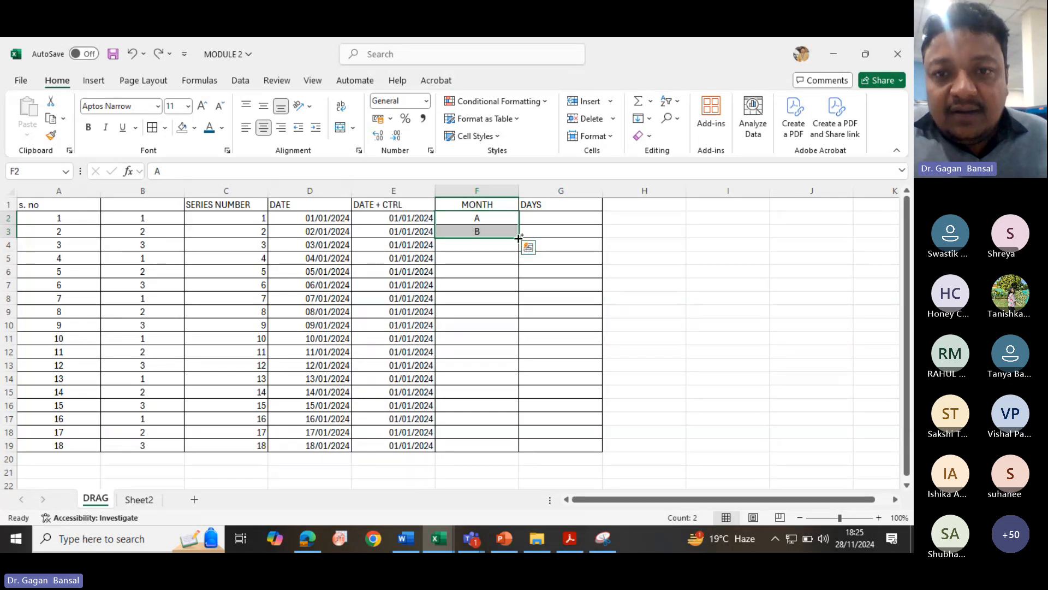
{"action": "left_click_drag", "start_coordinate": [518, 238], "coordinate": [529, 461]}
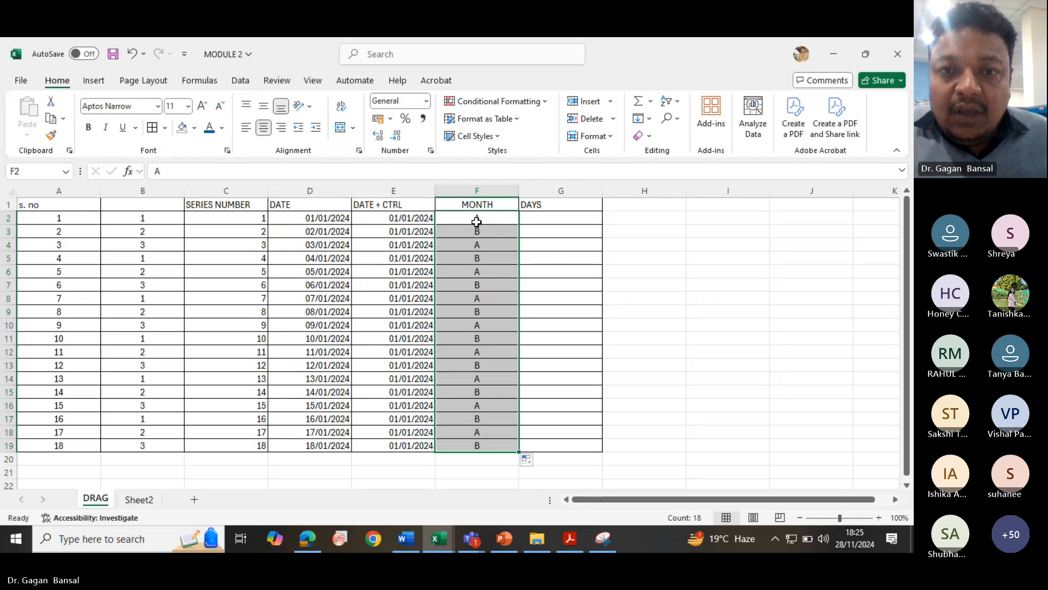
{"action": "left_click", "coordinate": [484, 246]}
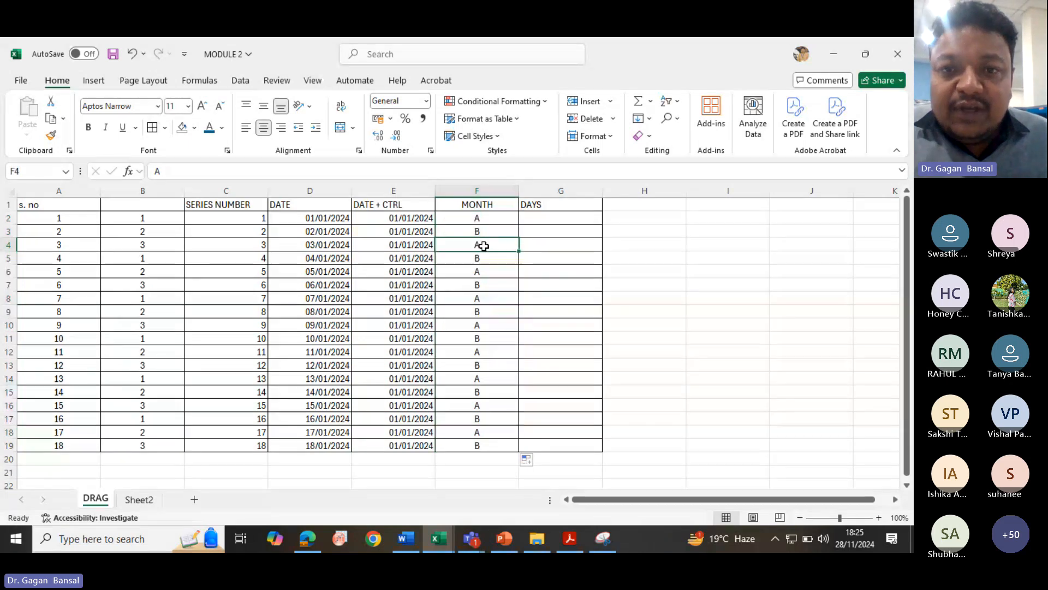
- Clear the MONTH entries in F2:F19
{"action": "left_click_drag", "start_coordinate": [488, 218], "coordinate": [514, 437]}
{"action": "key", "text": "Delete"}
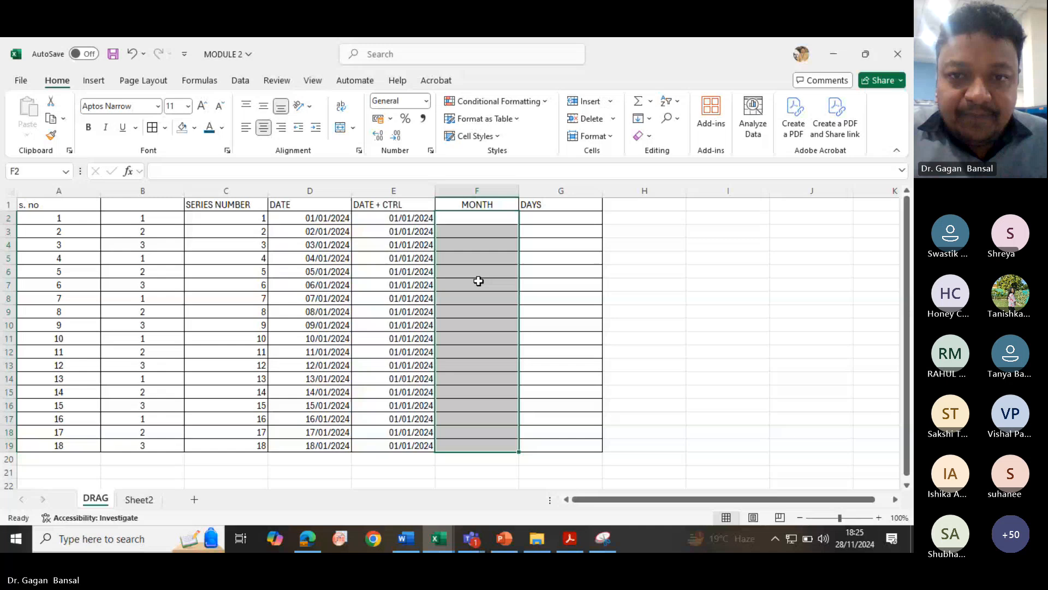
- Enter A, B and C in cells F2 to F4 under MONTH
{"action": "left_click", "coordinate": [478, 219]}
{"action": "key", "text": "Return"}
{"action": "type", "text": "B"}
{"action": "key", "text": "Return"}
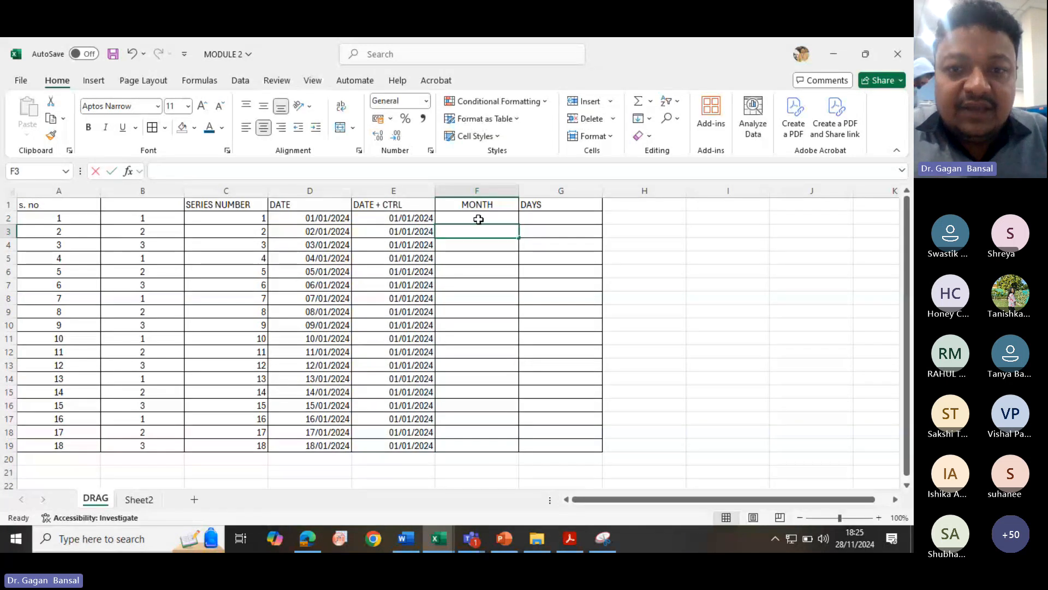
{"action": "type", "text": "C"}
{"action": "key", "text": "Return"}
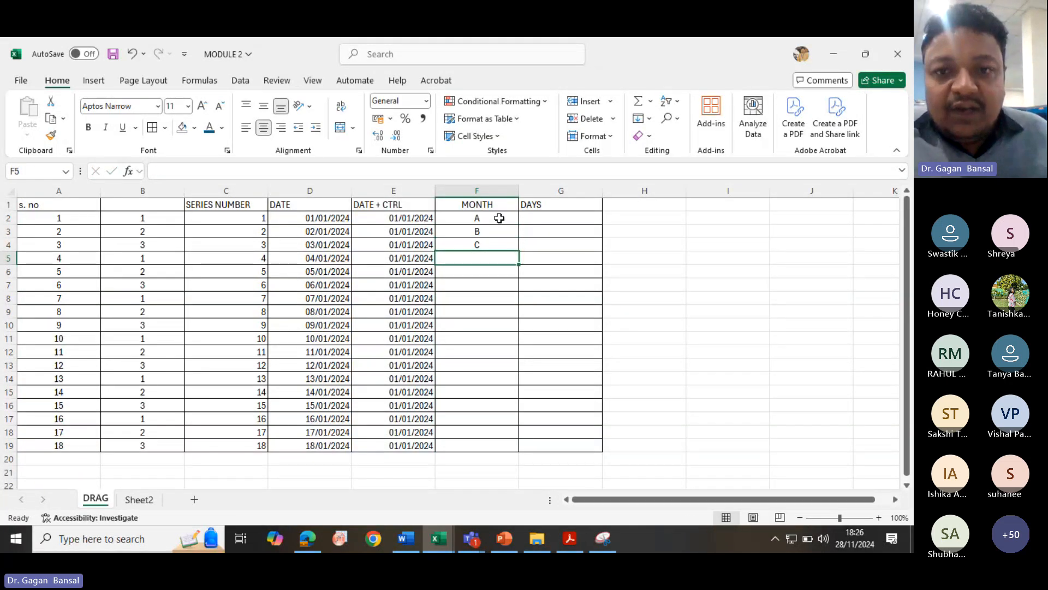
- Auto-fill the A, B, C pattern down column F to row 19, then undo the fill
{"action": "left_click_drag", "start_coordinate": [498, 218], "coordinate": [498, 248]}
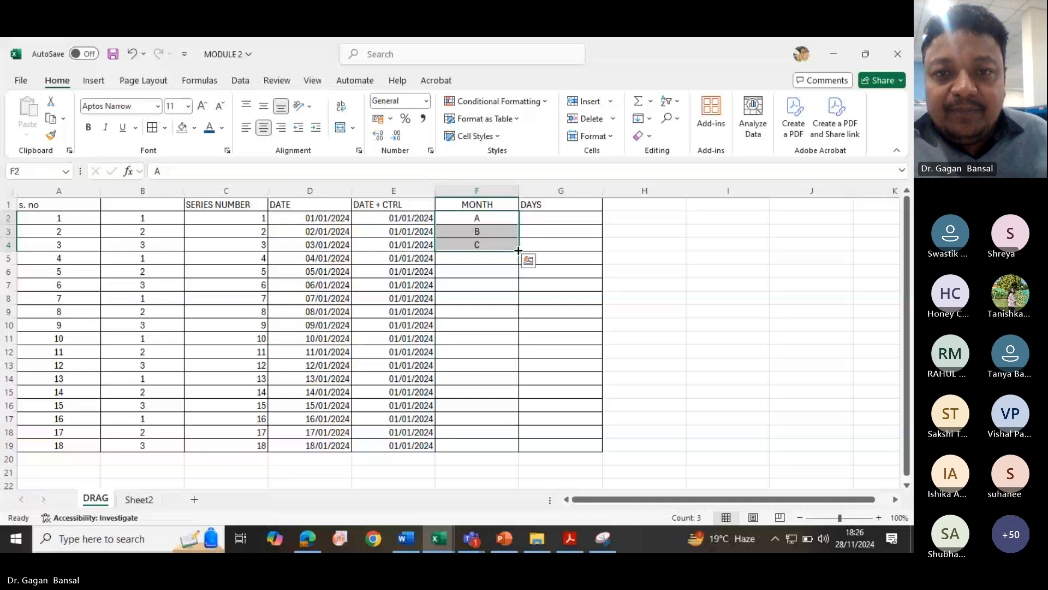
{"action": "double_click", "coordinate": [518, 251]}
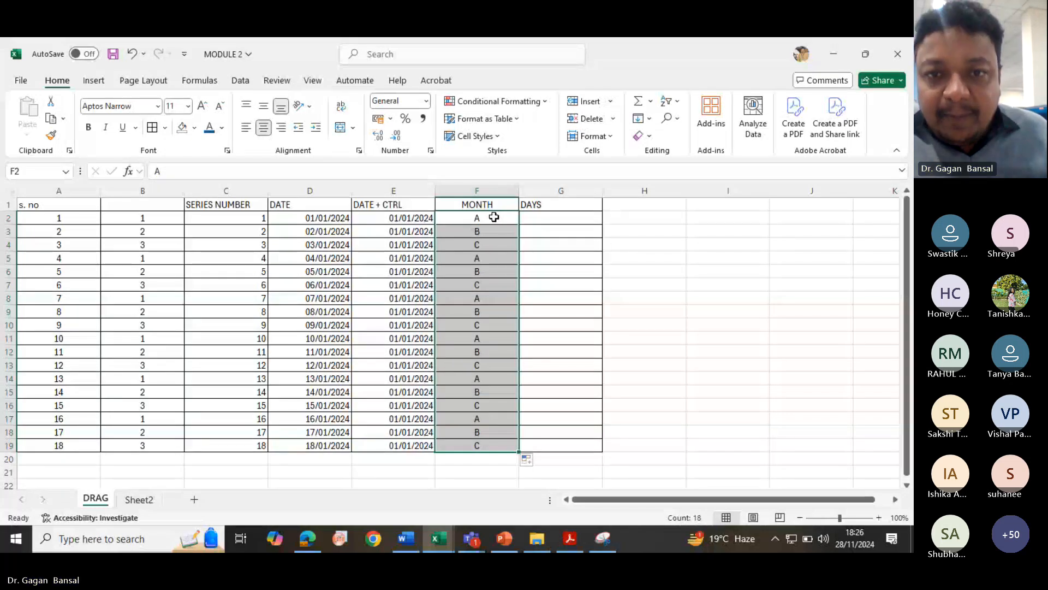
{"action": "left_click_drag", "start_coordinate": [494, 217], "coordinate": [480, 248]}
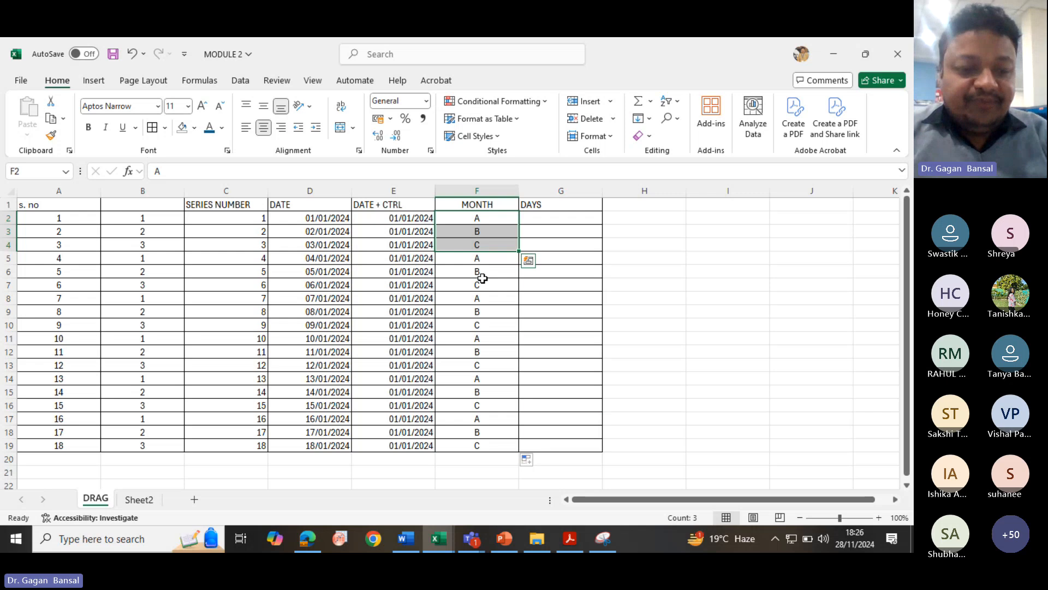
{"action": "key", "text": "ctrl+z"}
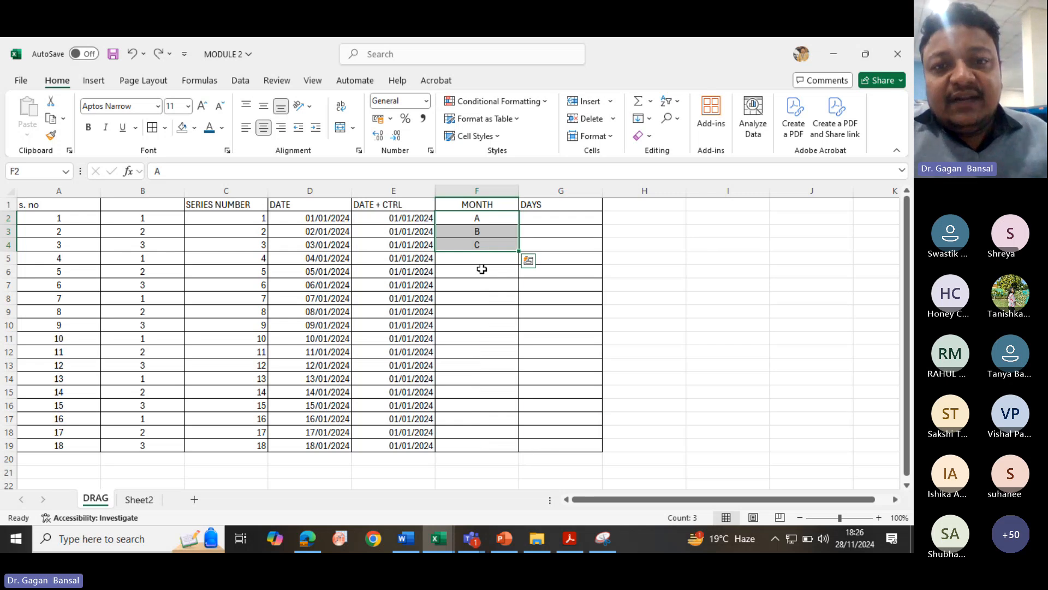
- Enter D in cell F5 below the A, B, C entries
{"action": "left_click", "coordinate": [480, 258]}
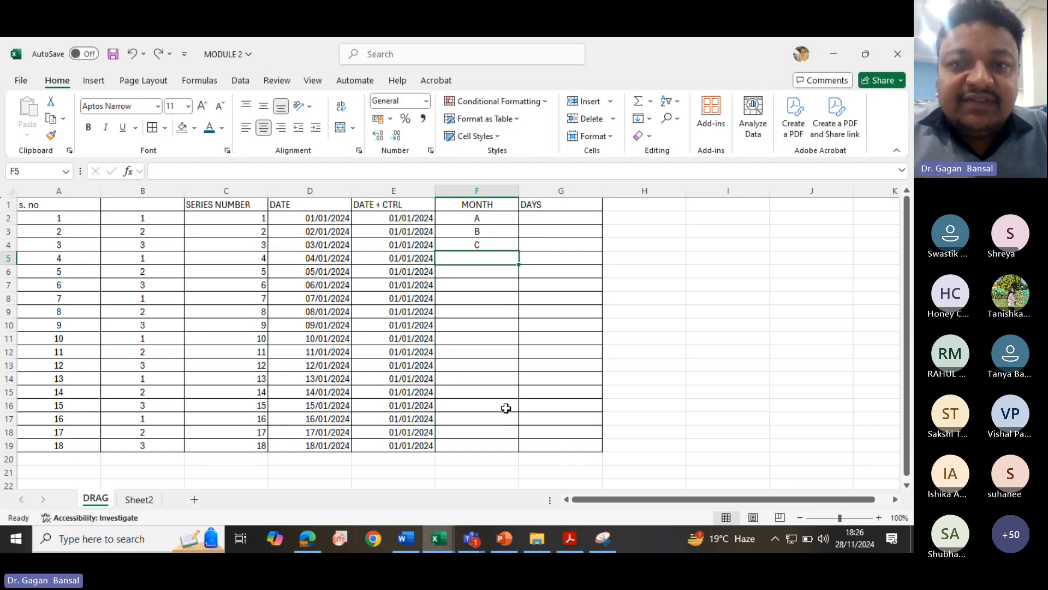
{"action": "key", "text": "Up"}
{"action": "key", "text": "Up"}
{"action": "key", "text": "Up"}
{"action": "key", "text": "Down"}
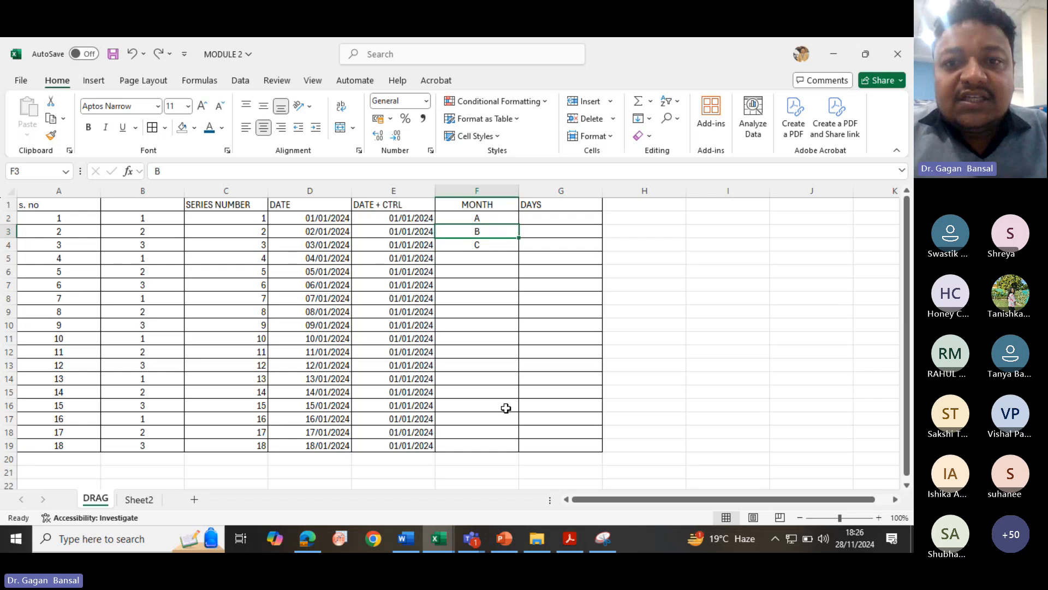
{"action": "key", "text": "Down"}
{"action": "key", "text": "Down"}
{"action": "type", "text": "D"}
{"action": "key", "text": "Return"}
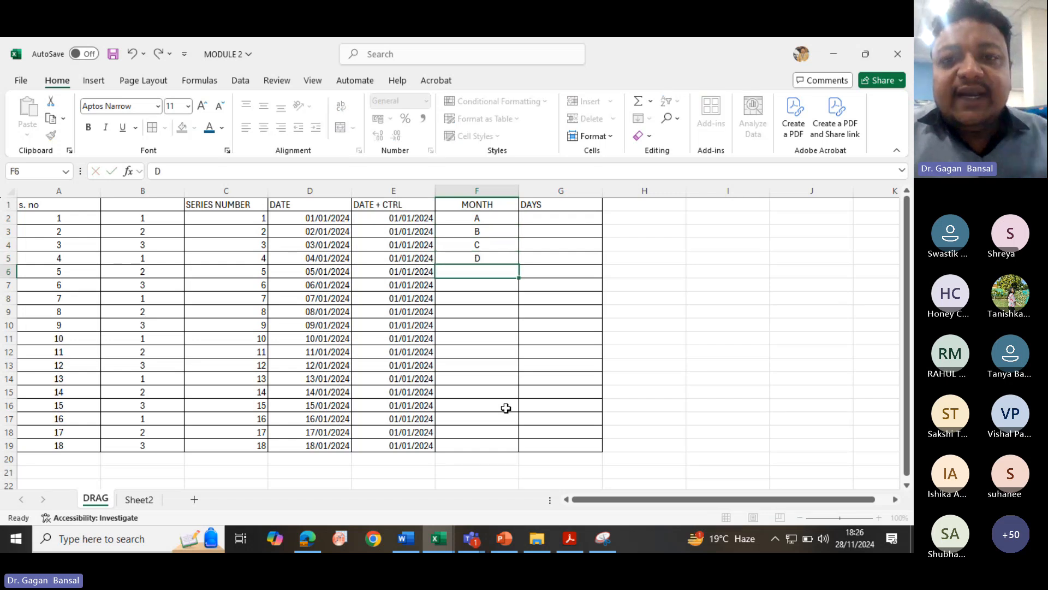
- Fill the A, B, C, D pattern down column F to row 19, then auto-fill it, undoing both fills
{"action": "left_click_drag", "start_coordinate": [509, 215], "coordinate": [528, 449]}
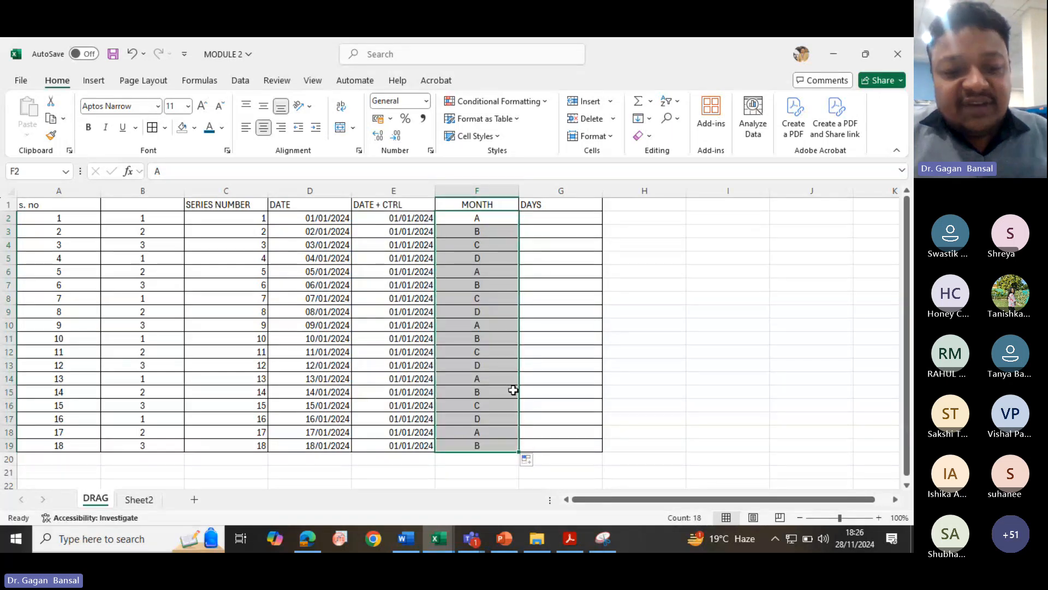
{"action": "key", "text": "ctrl+z"}
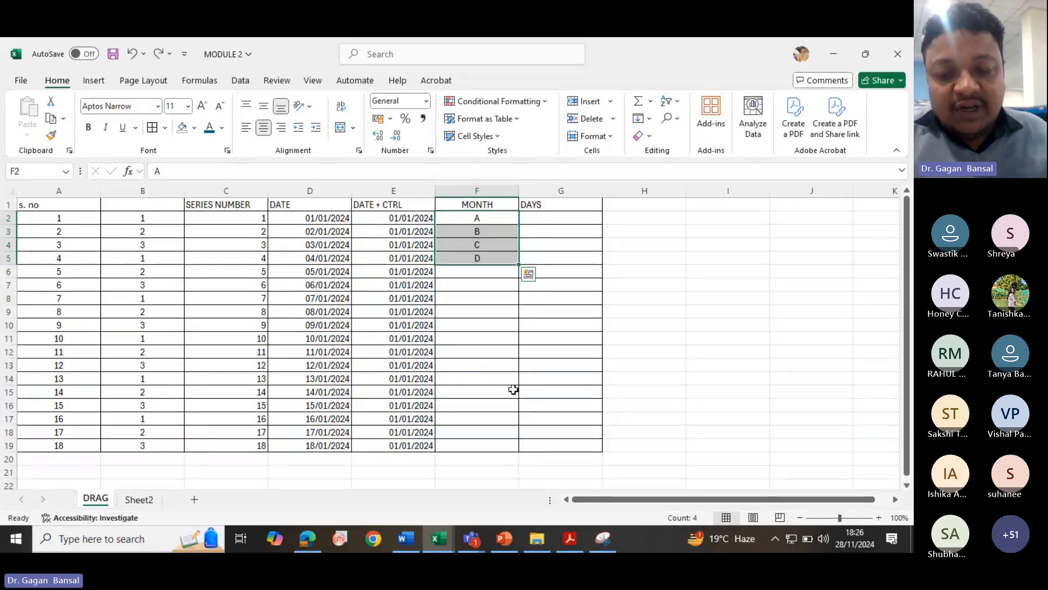
{"action": "double_click", "coordinate": [519, 264]}
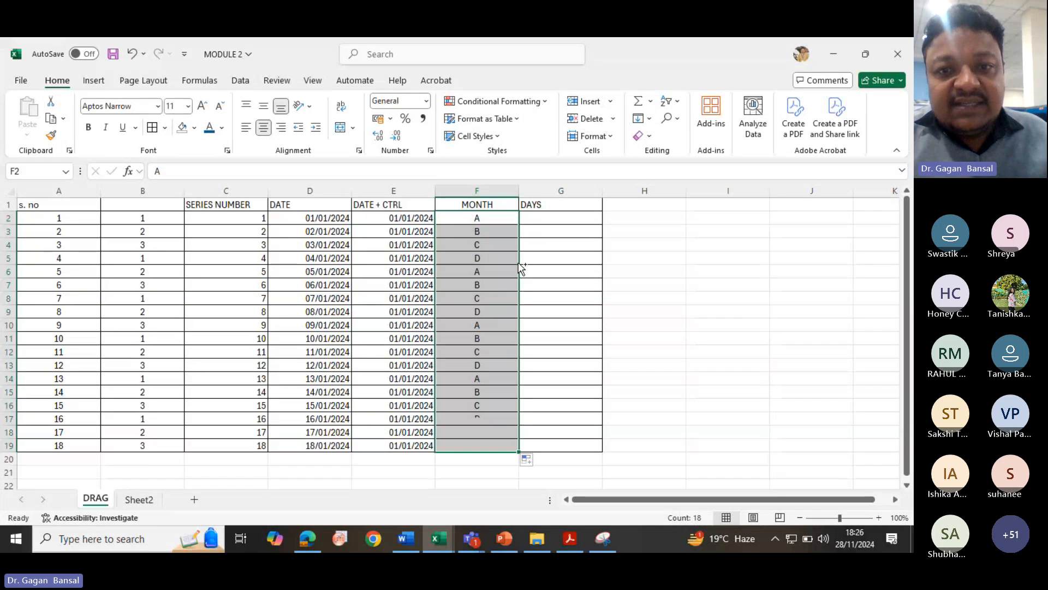
{"action": "key", "text": "ctrl+z"}
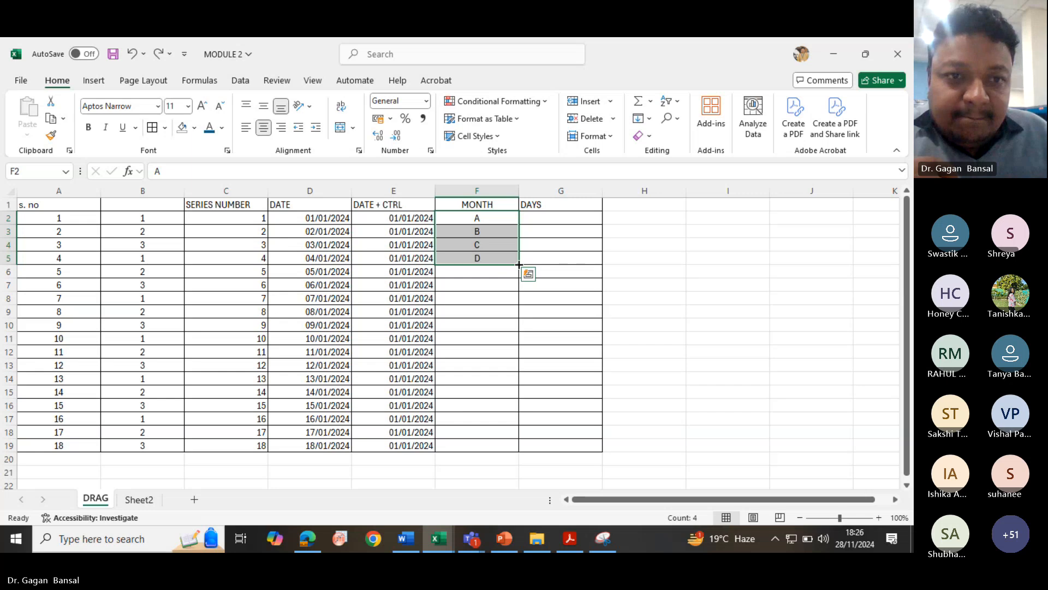
- Fill the whole of column F with red
{"action": "left_click", "coordinate": [499, 189]}
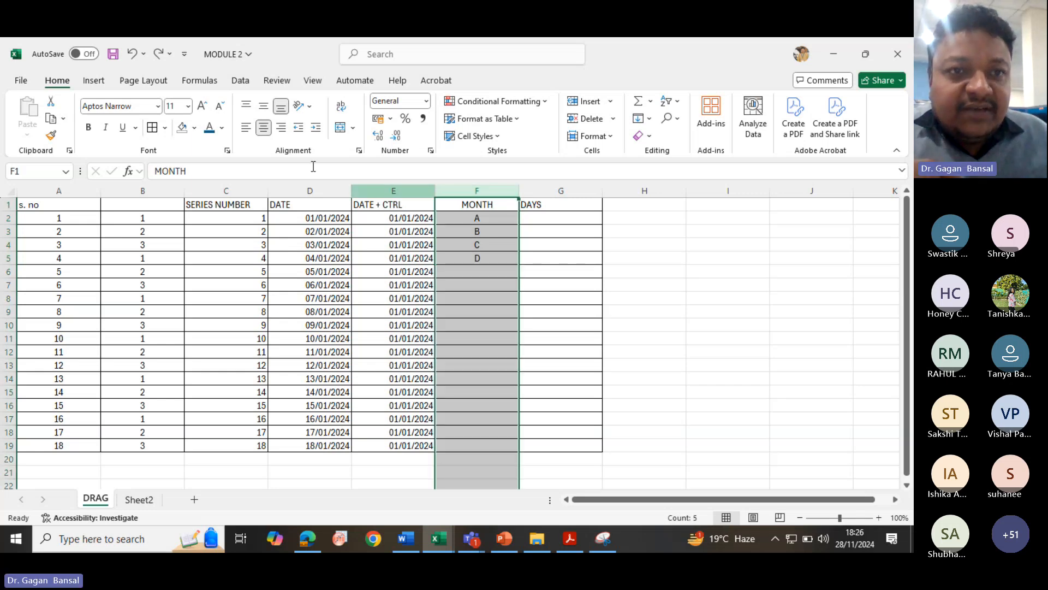
{"action": "left_click", "coordinate": [193, 128]}
{"action": "left_click", "coordinate": [192, 283]}
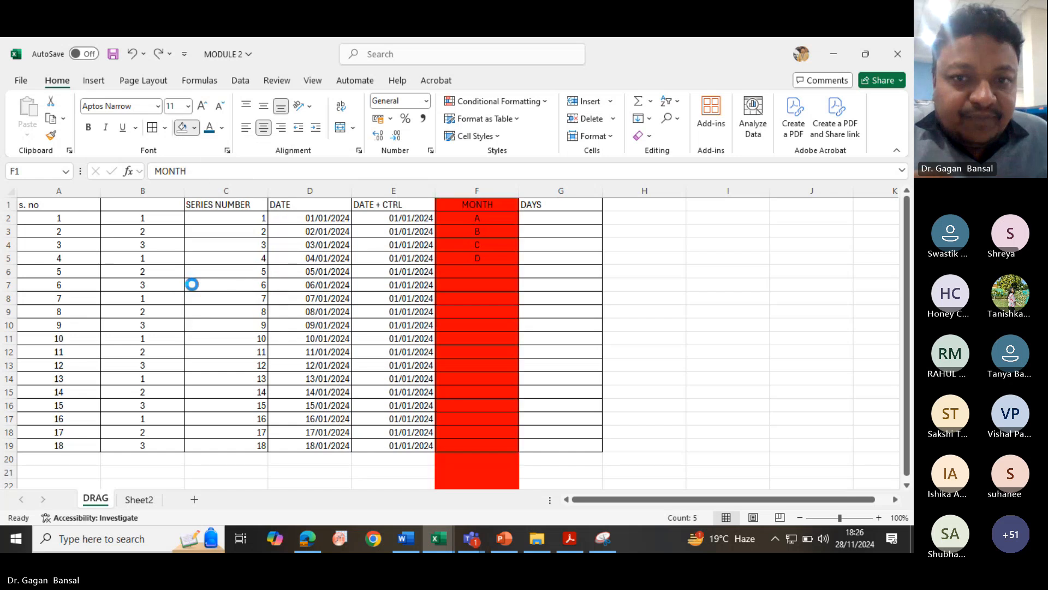
- Fill cell G9 with orange
{"action": "left_click", "coordinate": [593, 311]}
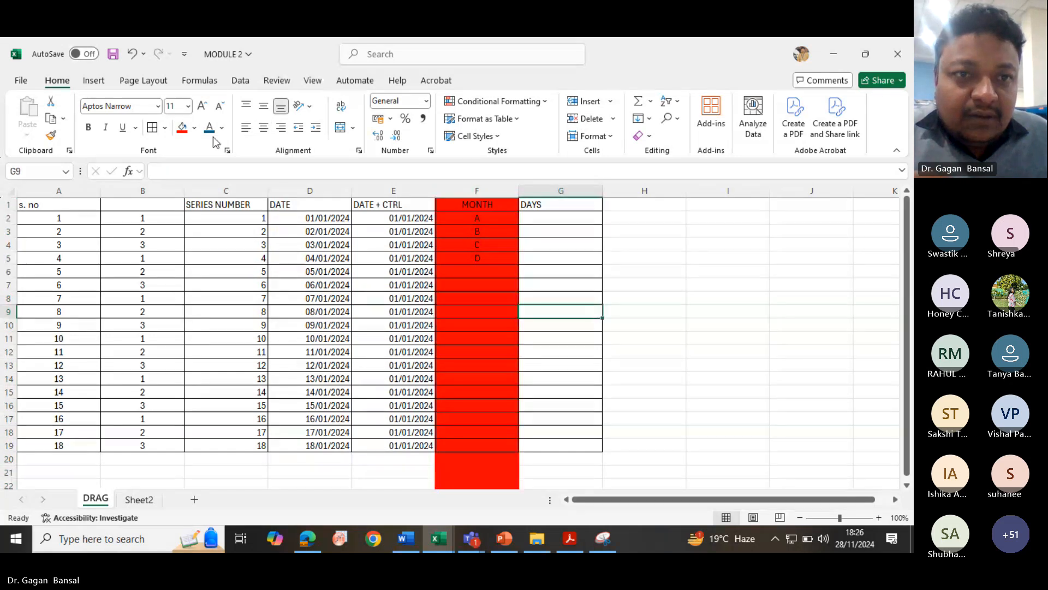
{"action": "left_click", "coordinate": [193, 127]}
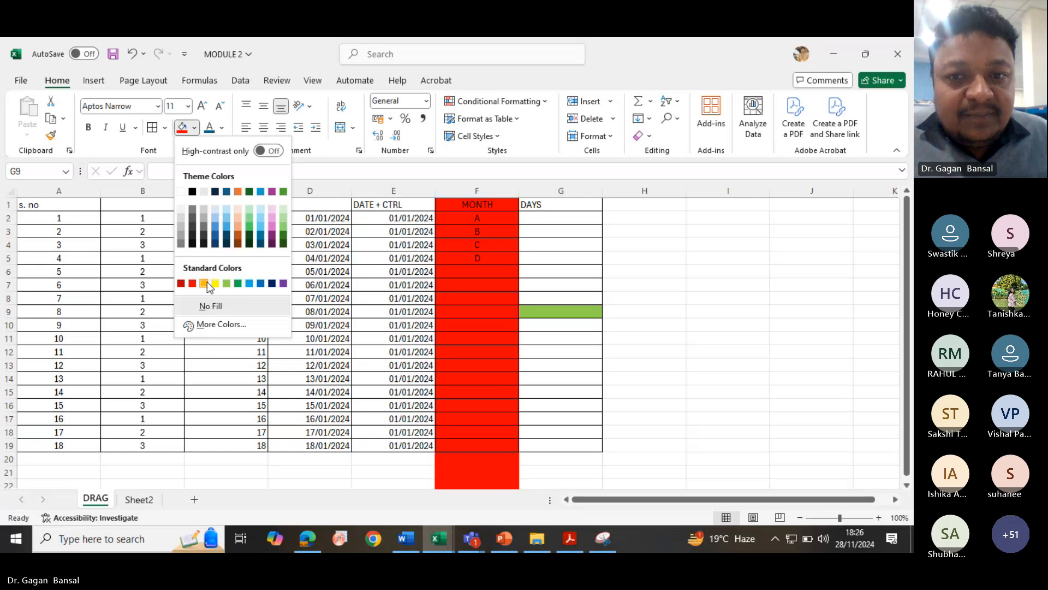
{"action": "left_click", "coordinate": [204, 283]}
- Apply the orange fill to the whole of column F
{"action": "left_click", "coordinate": [458, 193]}
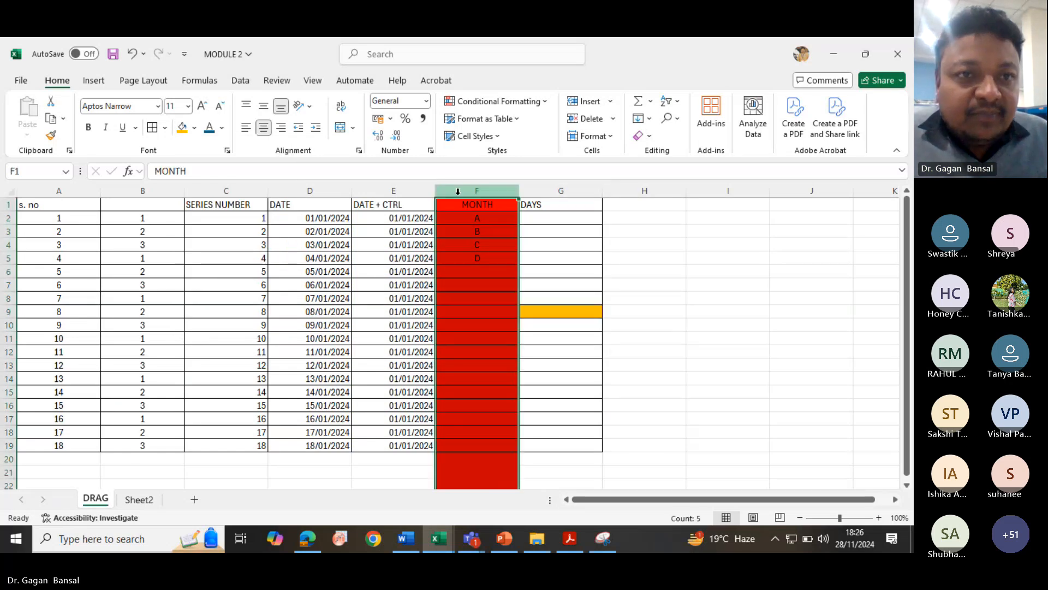
{"action": "left_click", "coordinate": [183, 127]}
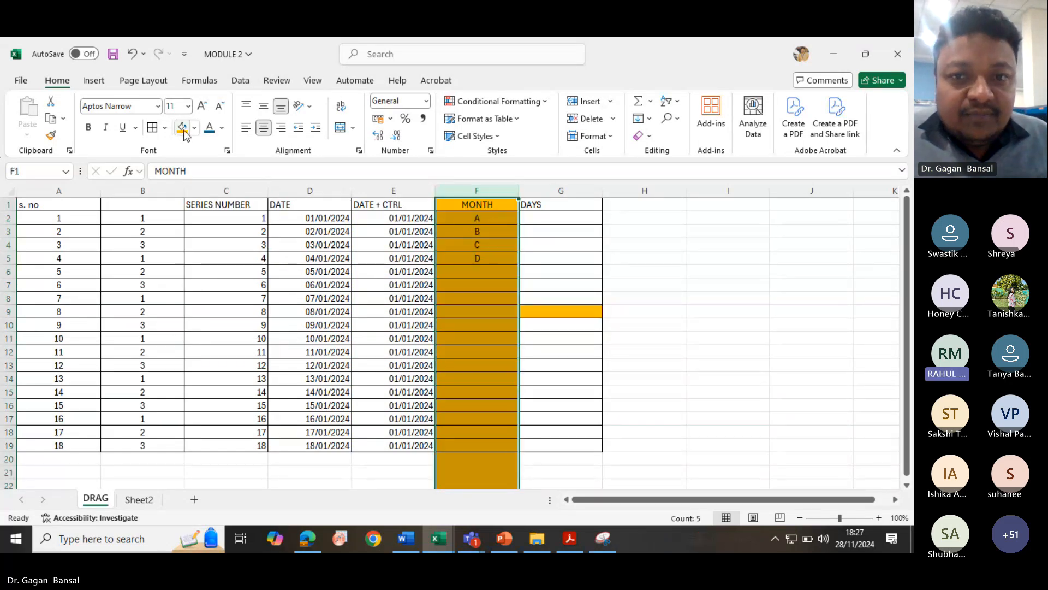
{"action": "left_click", "coordinate": [538, 216]}
{"action": "left_click", "coordinate": [552, 311]}
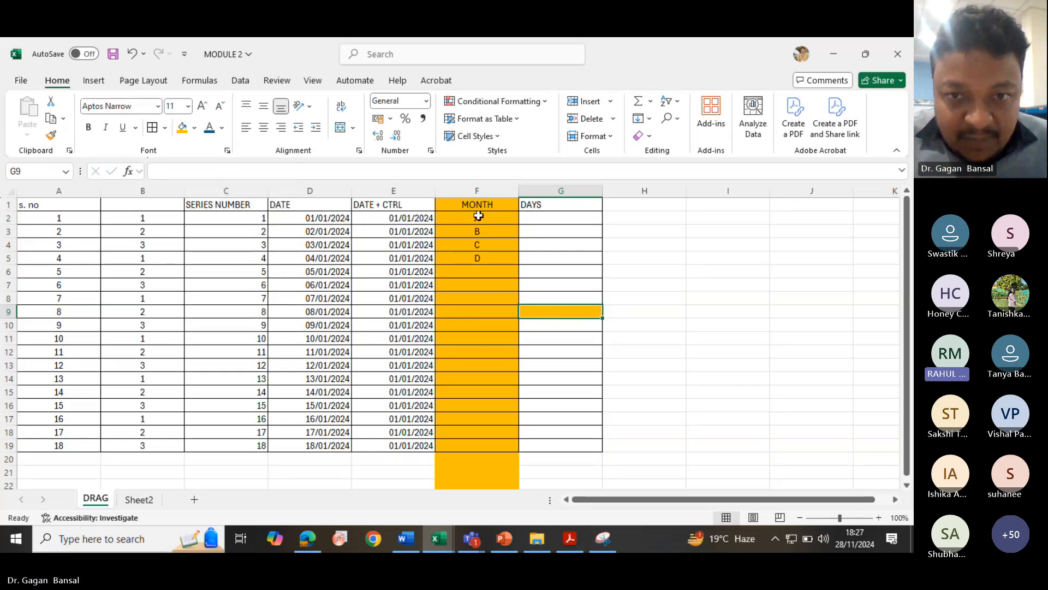
{"action": "left_click_drag", "start_coordinate": [478, 215], "coordinate": [477, 257]}
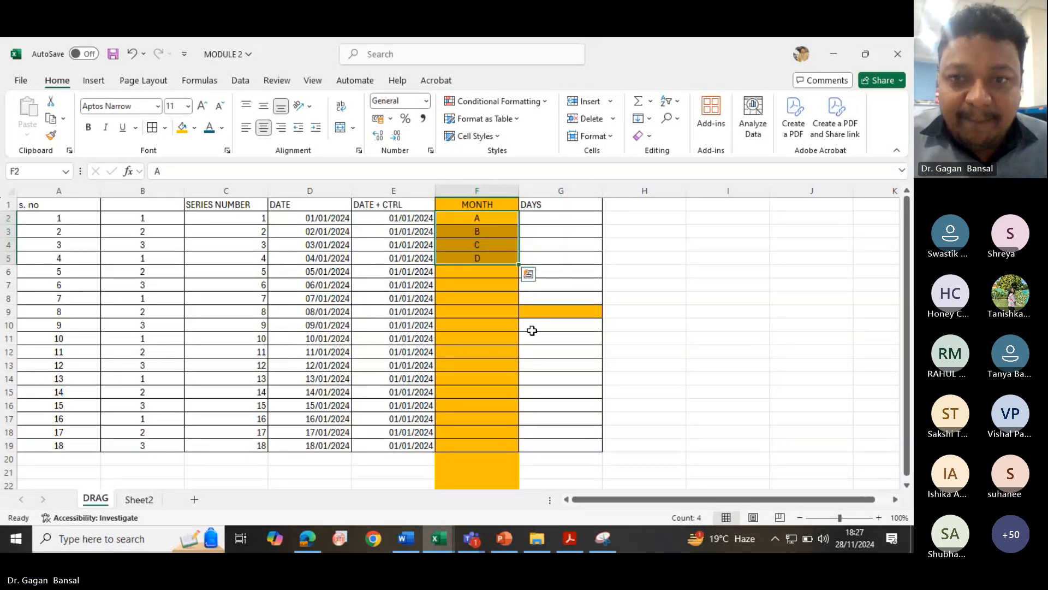
{"action": "left_click", "coordinate": [555, 340]}
{"action": "left_click_drag", "start_coordinate": [484, 218], "coordinate": [485, 259]}
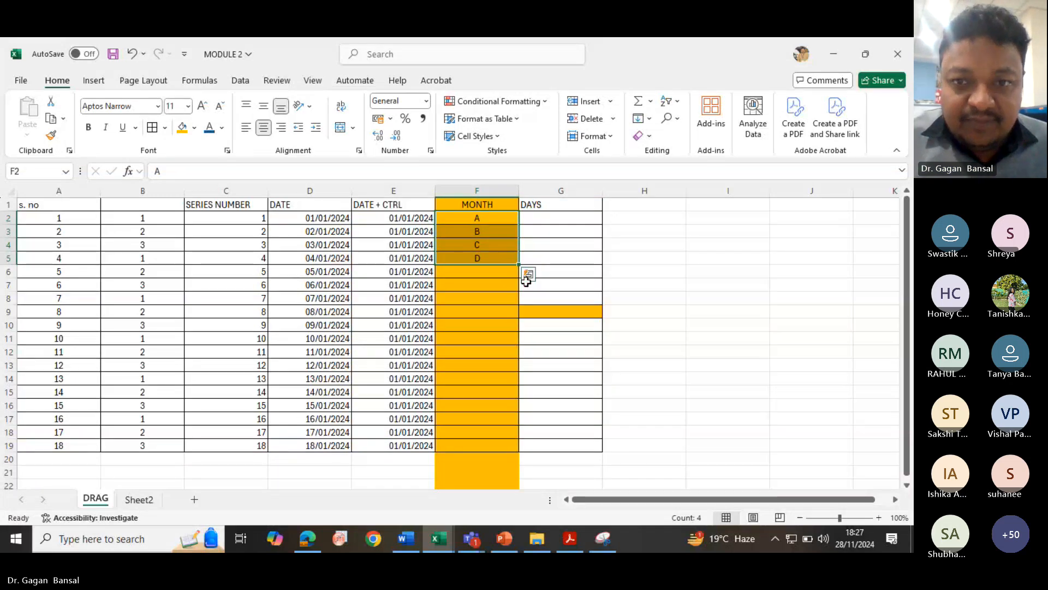
{"action": "left_click", "coordinate": [500, 260]}
{"action": "left_click", "coordinate": [498, 217]}
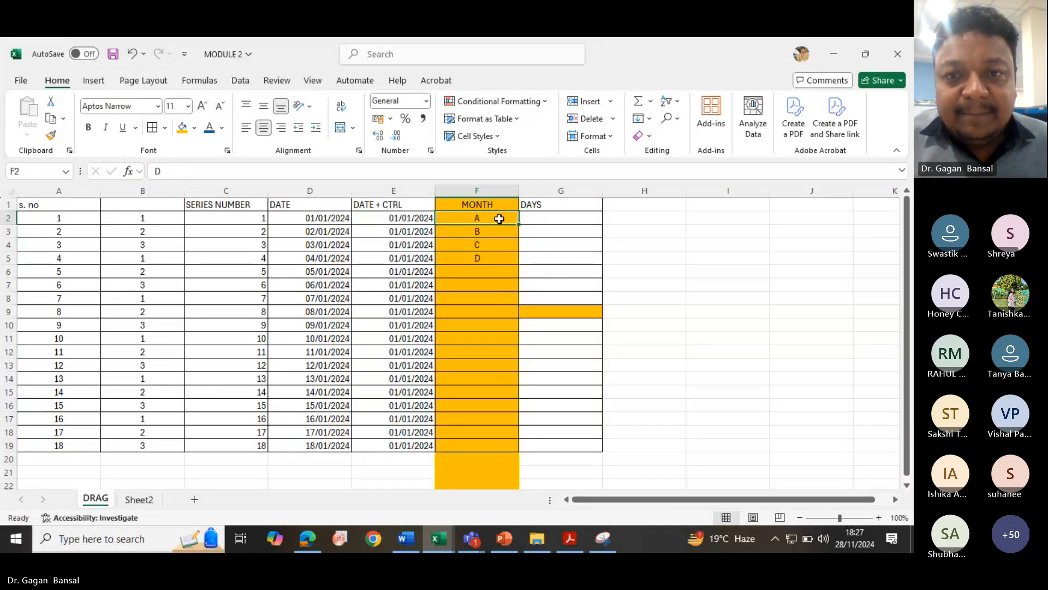
- Remove the fill colour from cell G9
{"action": "left_click", "coordinate": [538, 306]}
{"action": "left_click", "coordinate": [195, 127]}
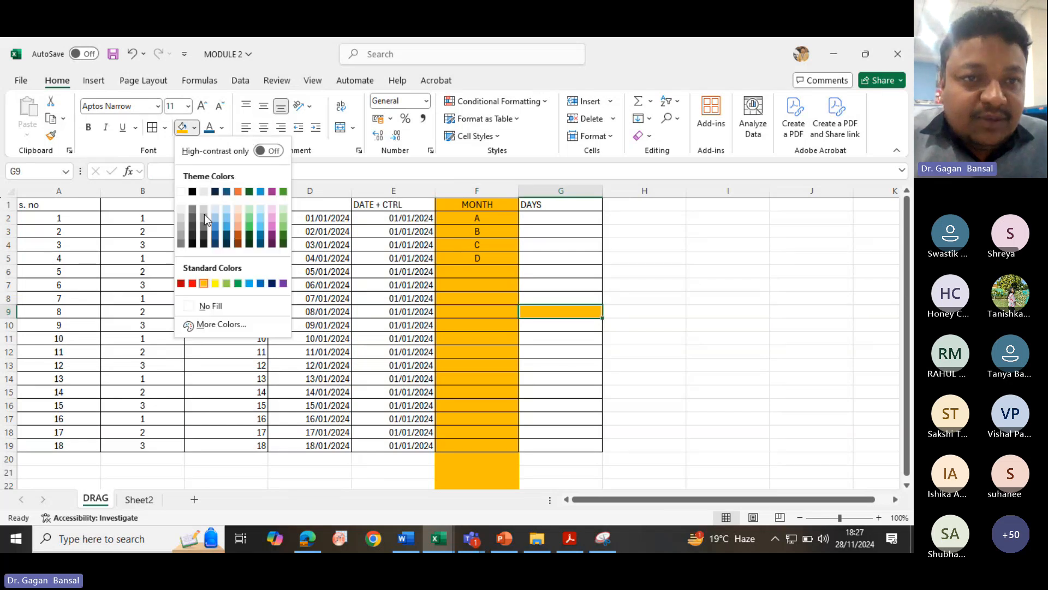
{"action": "left_click", "coordinate": [219, 307]}
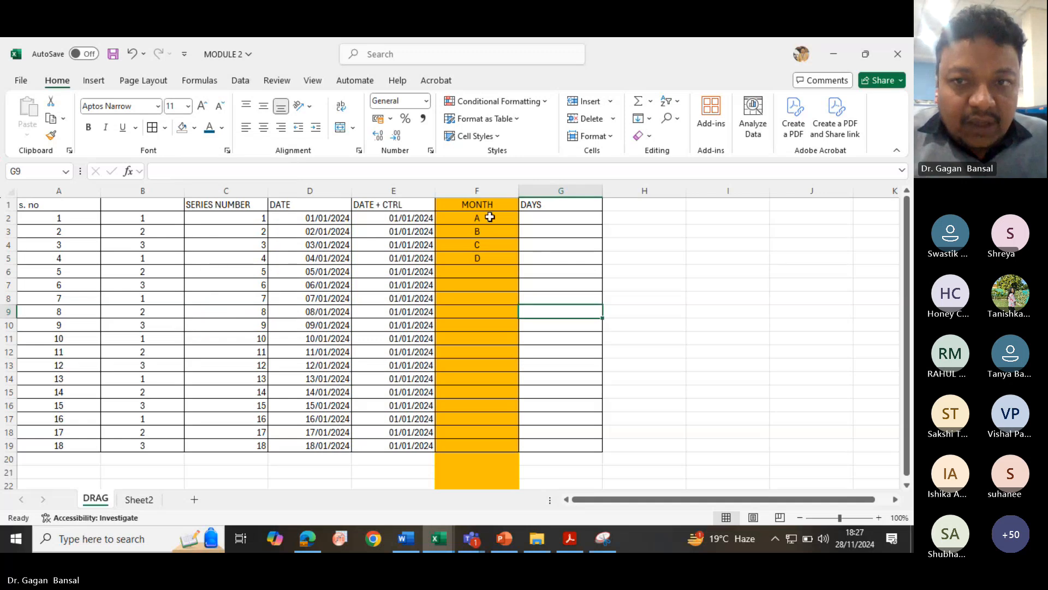
- Enter the heading MONTHS in cell H1
{"action": "left_click", "coordinate": [621, 206]}
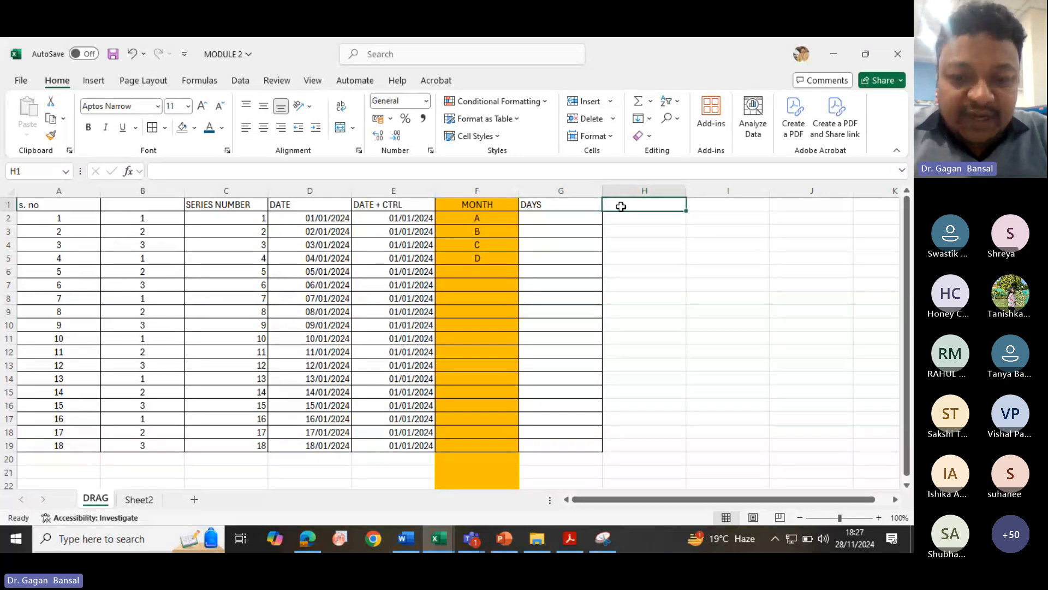
{"action": "type", "text": "MONTHS"}
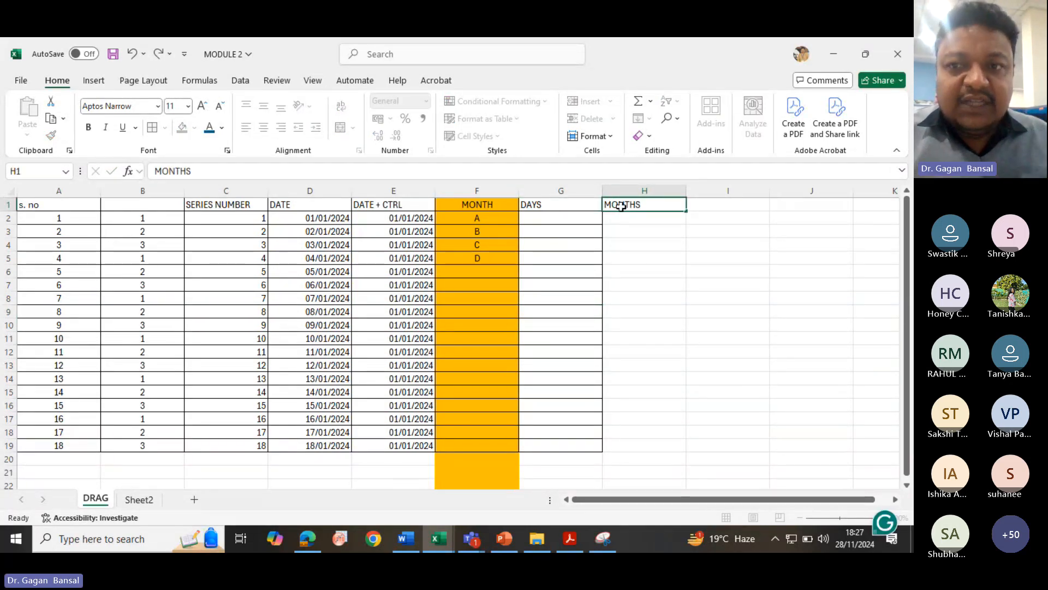
{"action": "key", "text": "Return"}
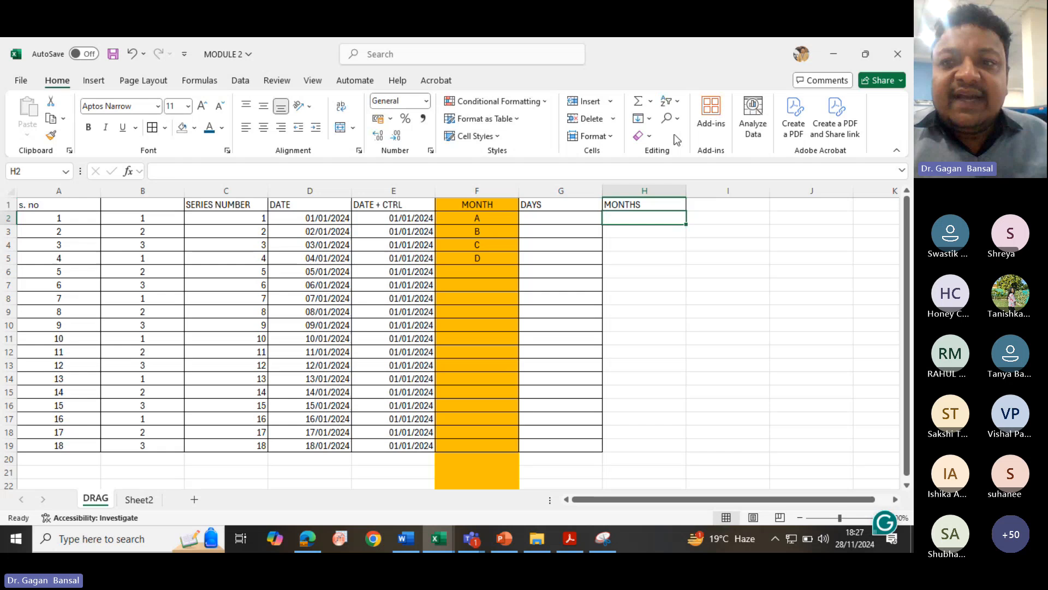
- Enter the heading RANDOM ENTRY in I1 and QWQWQ12121 in cell I2
{"action": "left_click", "coordinate": [704, 204]}
{"action": "type", "text": "RAN"}
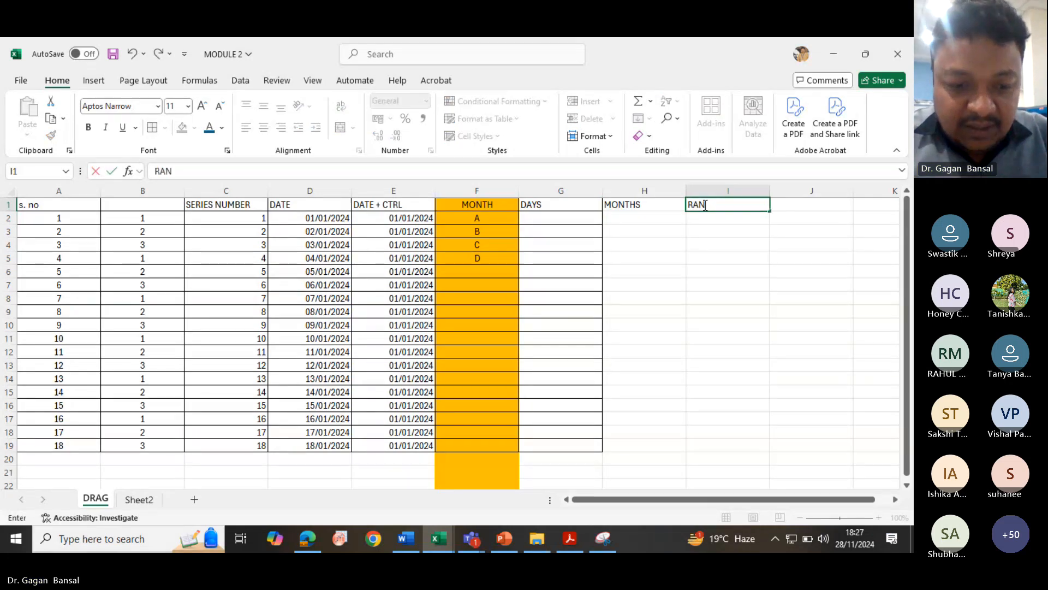
{"action": "type", "text": "DOM ENTRY"}
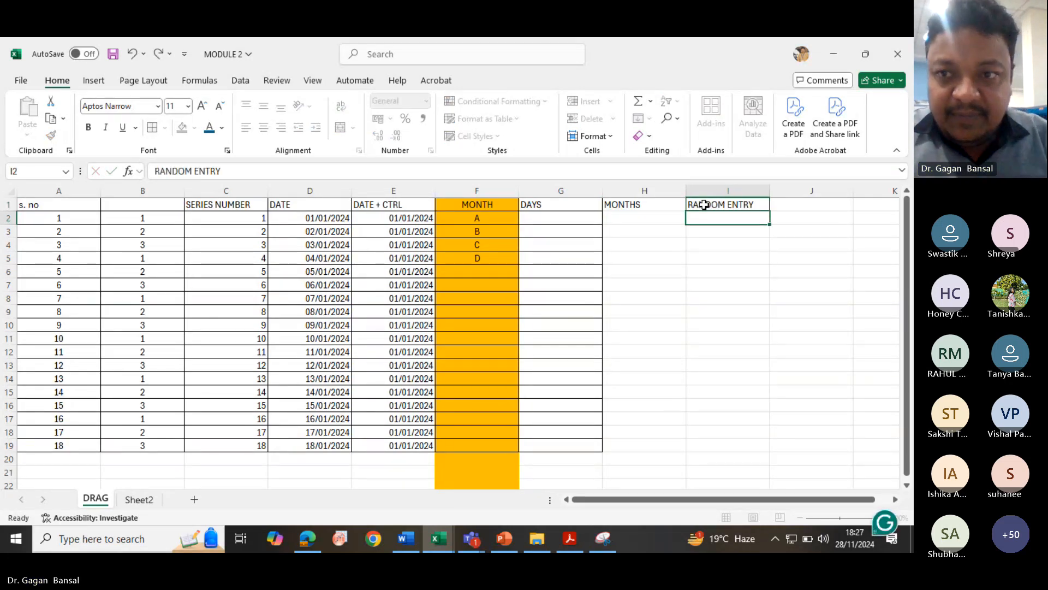
{"action": "key", "text": "Return"}
{"action": "type", "text": "QWQWQ12121"}
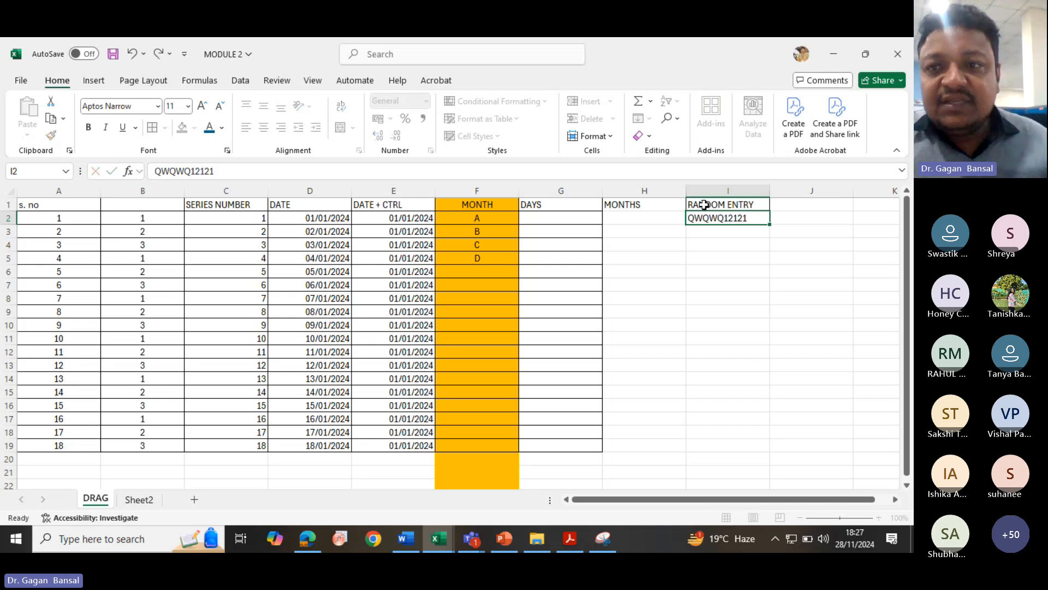
{"action": "key", "text": "ctrl+Return"}
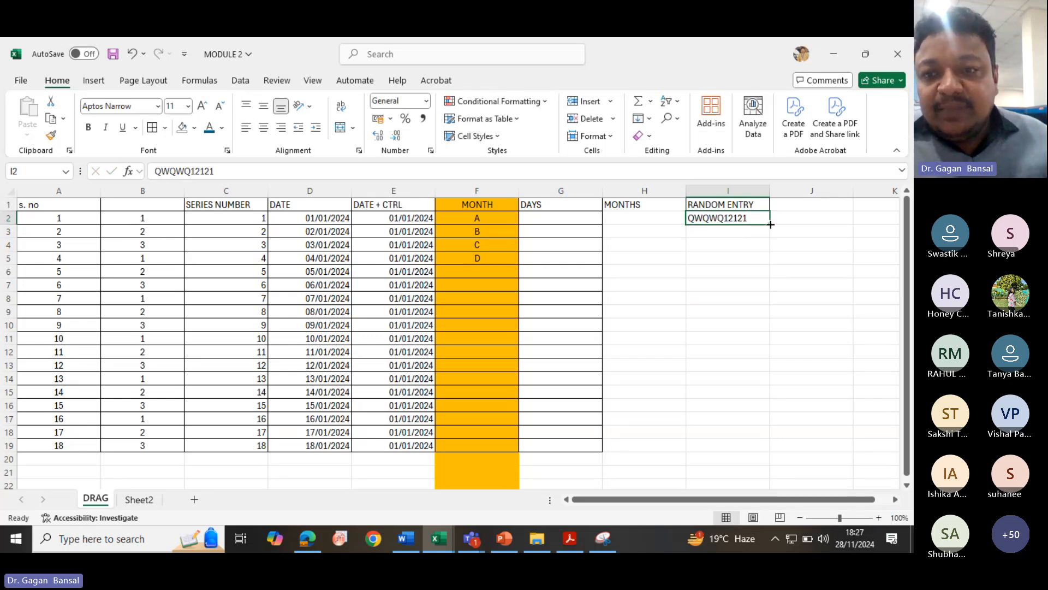
- Fill QWQWQ12121 down column I to row 19, then undo the fill
{"action": "left_click_drag", "start_coordinate": [768, 225], "coordinate": [775, 452]}
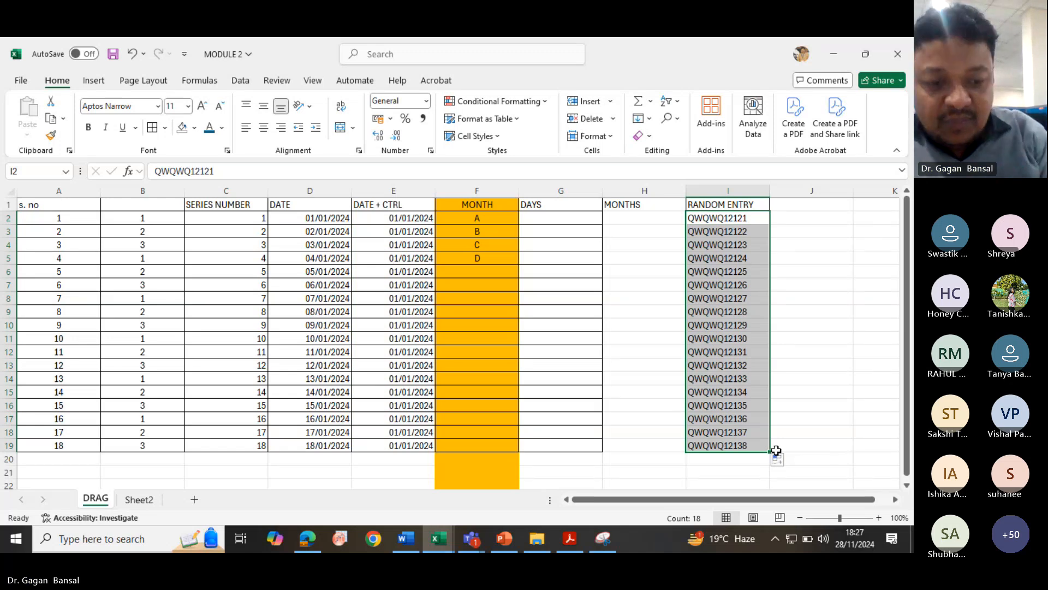
{"action": "key", "text": "ctrl+z"}
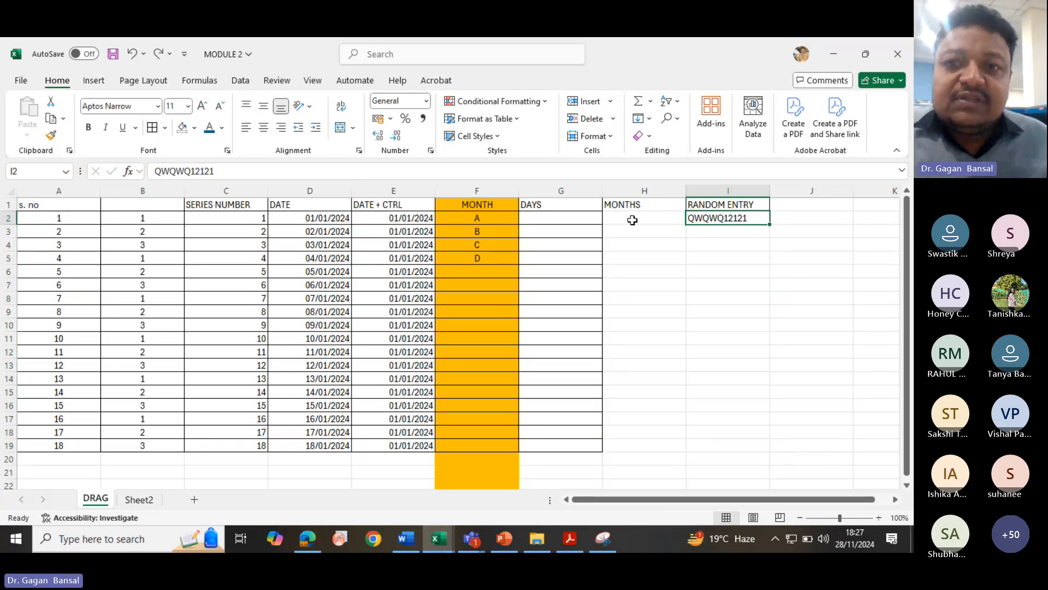
- Enter ??? in cell F6 under the MONTH entries
{"action": "left_click", "coordinate": [480, 216]}
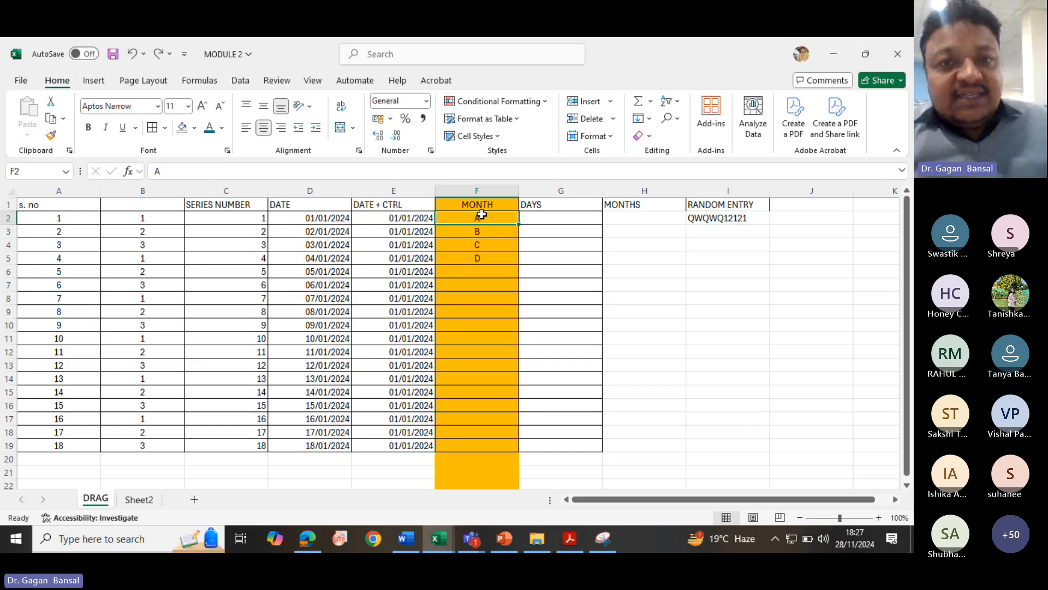
{"action": "left_click", "coordinate": [478, 191]}
{"action": "left_click", "coordinate": [490, 273]}
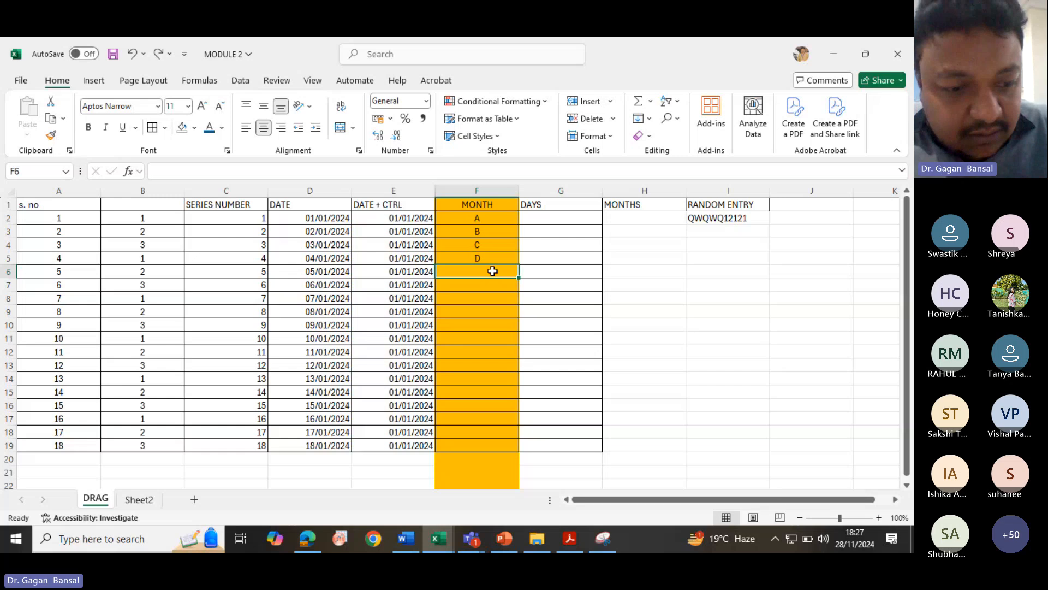
{"action": "type", "text": "???"}
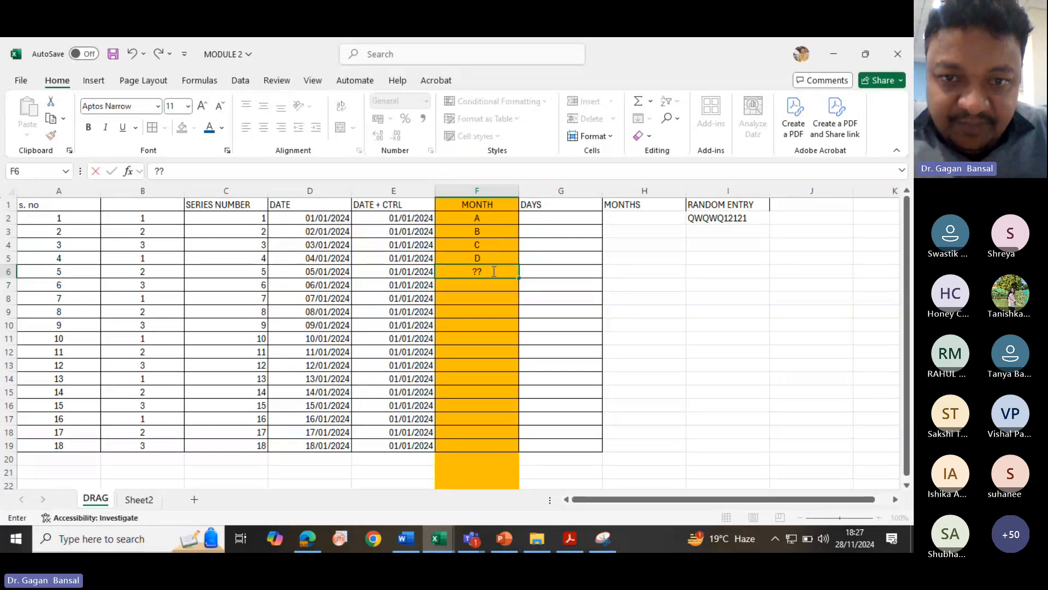
{"action": "key", "text": "Return"}
- Enter SUNDAY in G2 and fill the weekday series down column G to row 19
{"action": "left_click", "coordinate": [569, 220]}
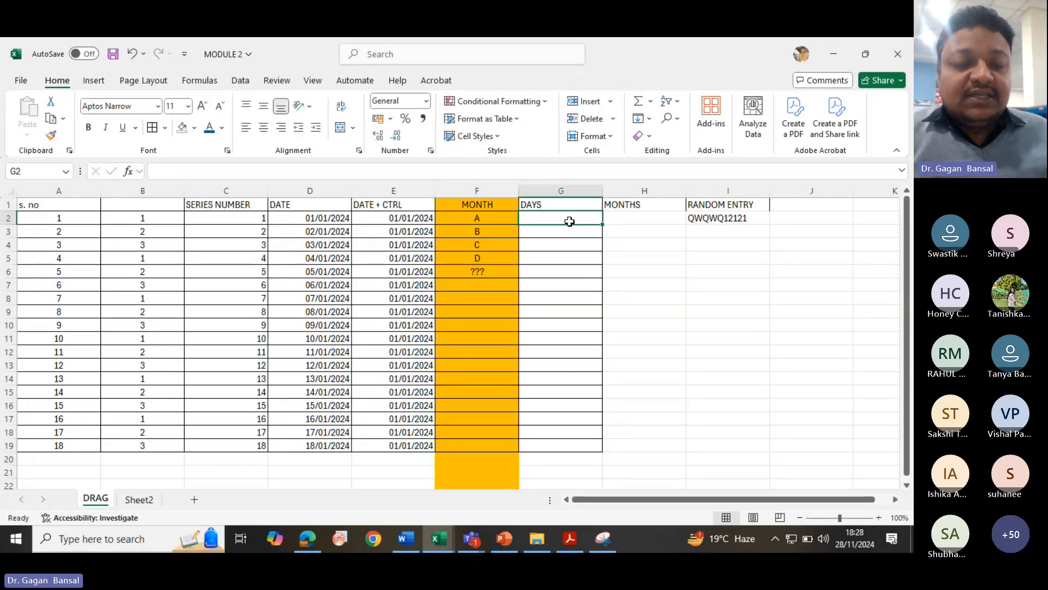
{"action": "type", "text": "SUN"}
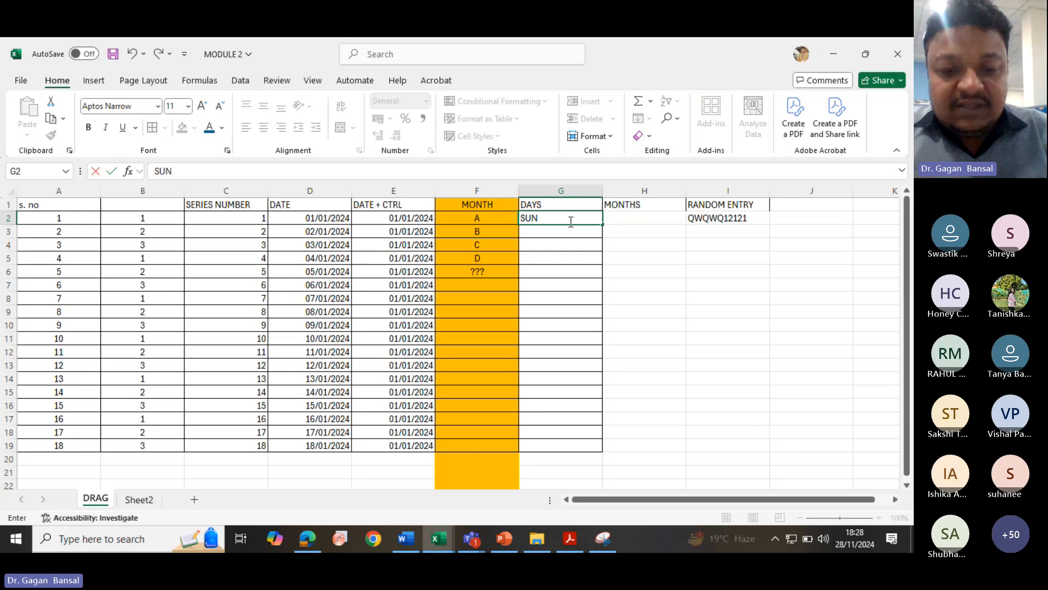
{"action": "type", "text": "DAY"}
{"action": "key", "text": "Return"}
{"action": "left_click", "coordinate": [573, 218]}
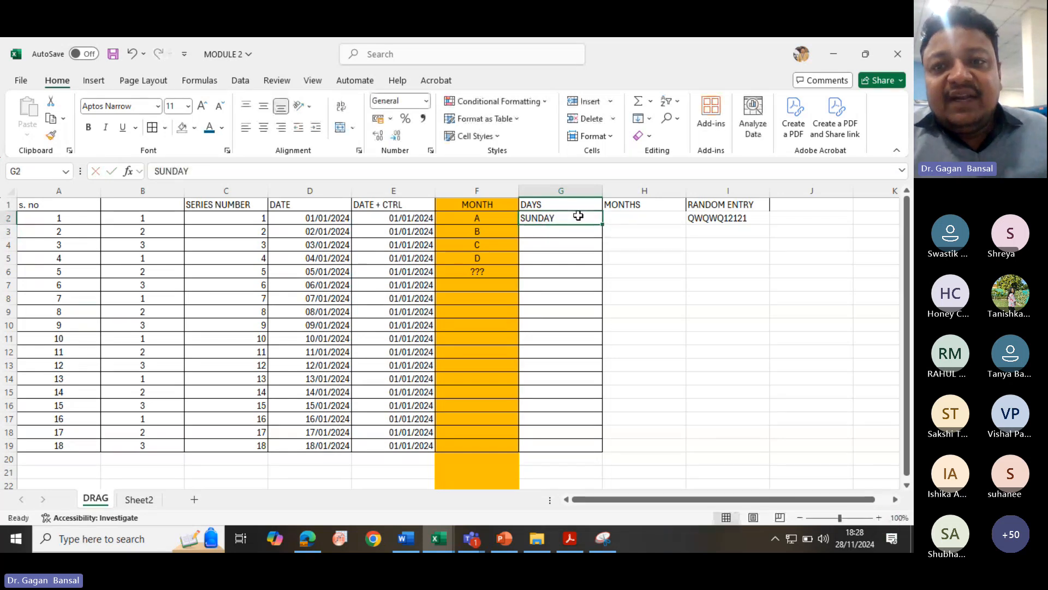
{"action": "left_click_drag", "start_coordinate": [606, 227], "coordinate": [606, 451]}
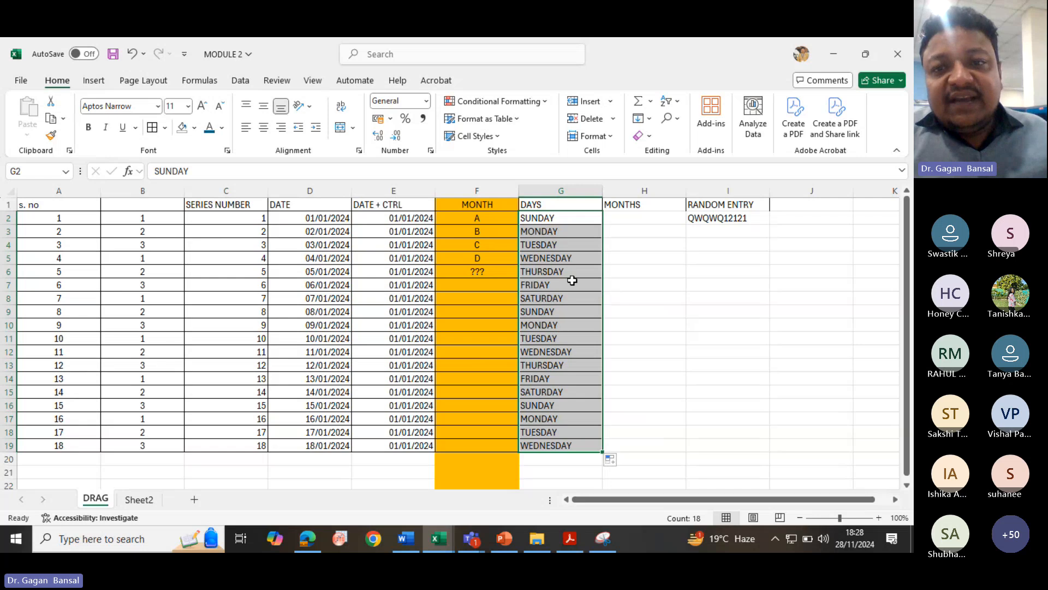
- Replace the weekday series in column G with SUNDAY copied down to row 19
{"action": "left_click", "coordinate": [577, 219]}
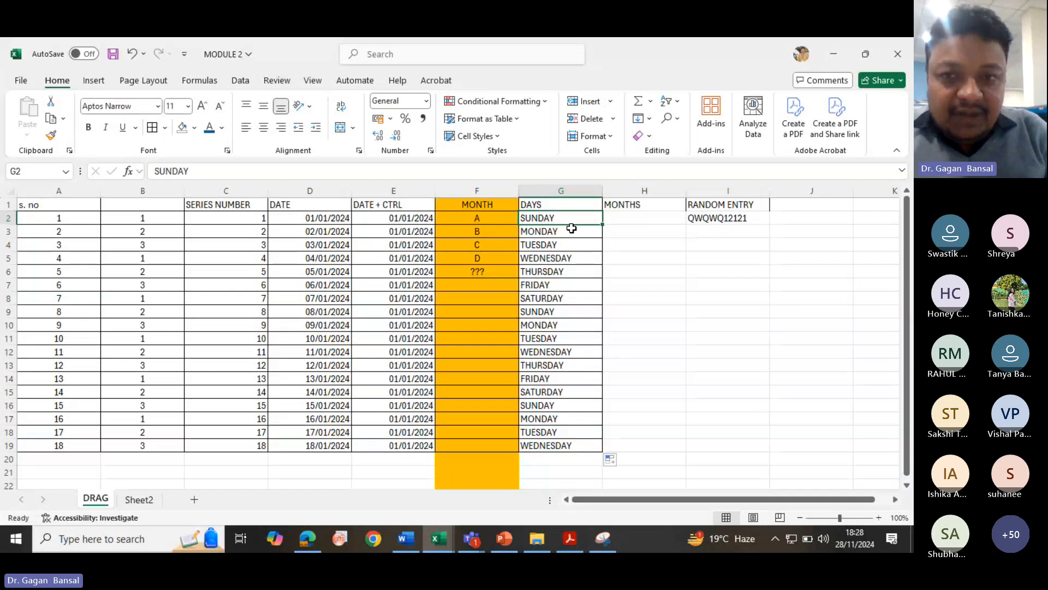
{"action": "key", "text": "ctrl+z"}
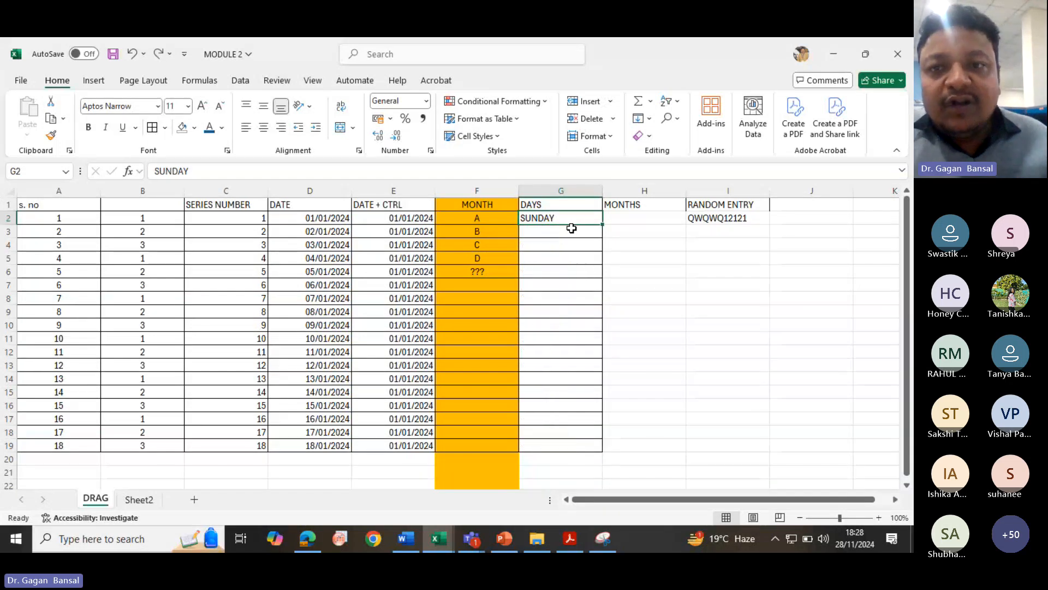
{"action": "double_click", "coordinate": [602, 224]}
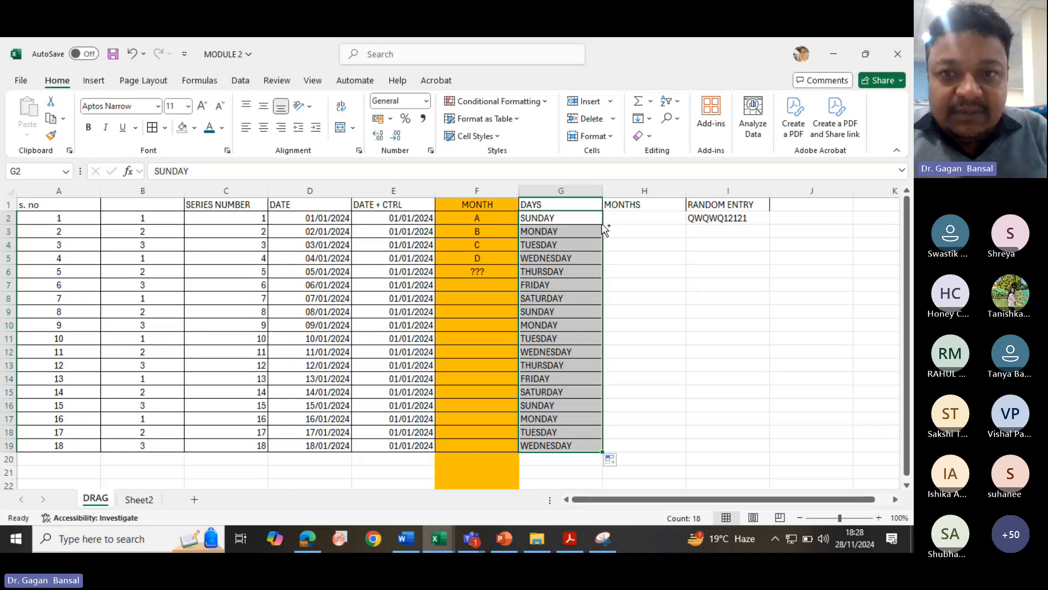
{"action": "key", "text": "ctrl+z"}
{"action": "left_click_drag", "start_coordinate": [603, 224], "coordinate": [604, 453]}
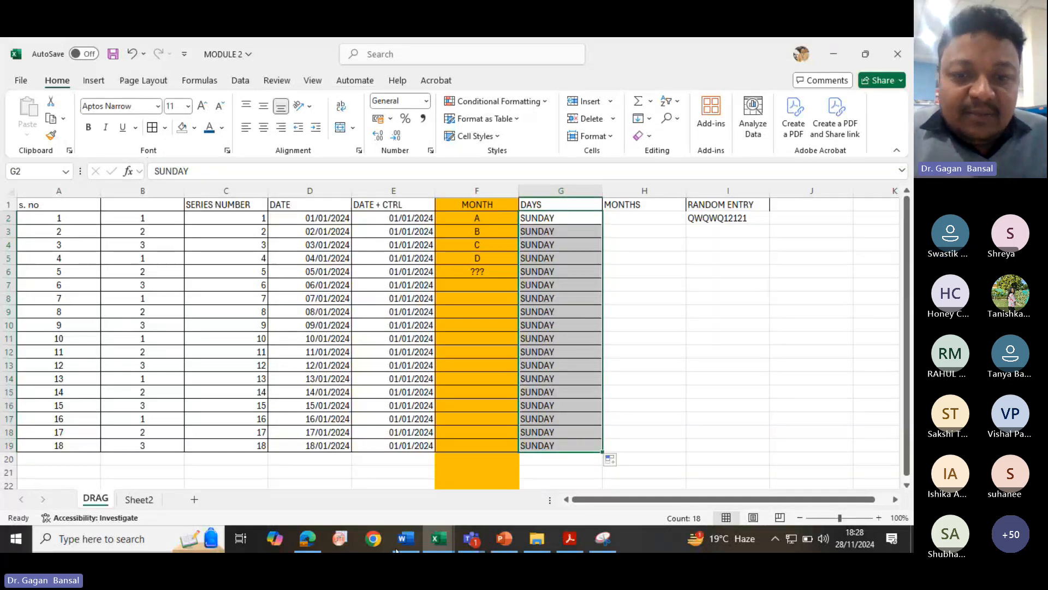
- Switch to Teams to open the meeting chat, then return to the MODULE 2 workbook
{"action": "left_click", "coordinate": [470, 538]}
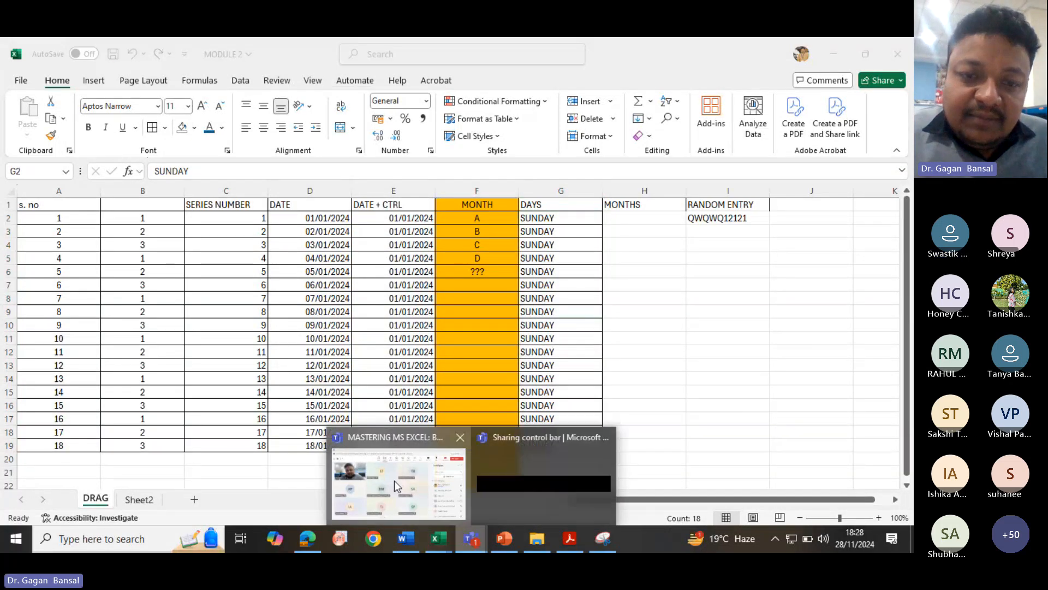
{"action": "left_click", "coordinate": [394, 481]}
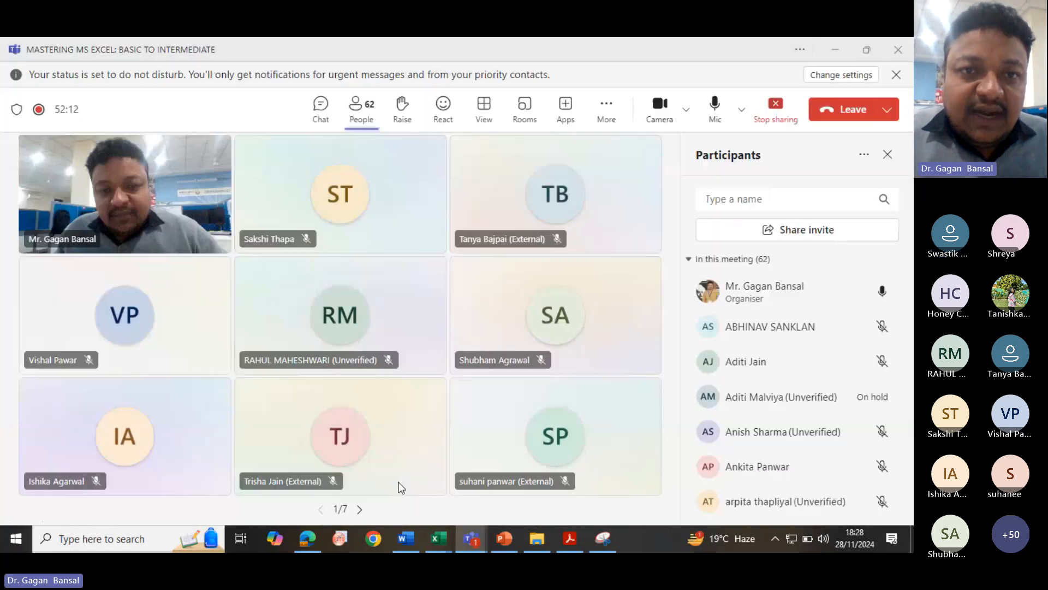
{"action": "left_click", "coordinate": [317, 112]}
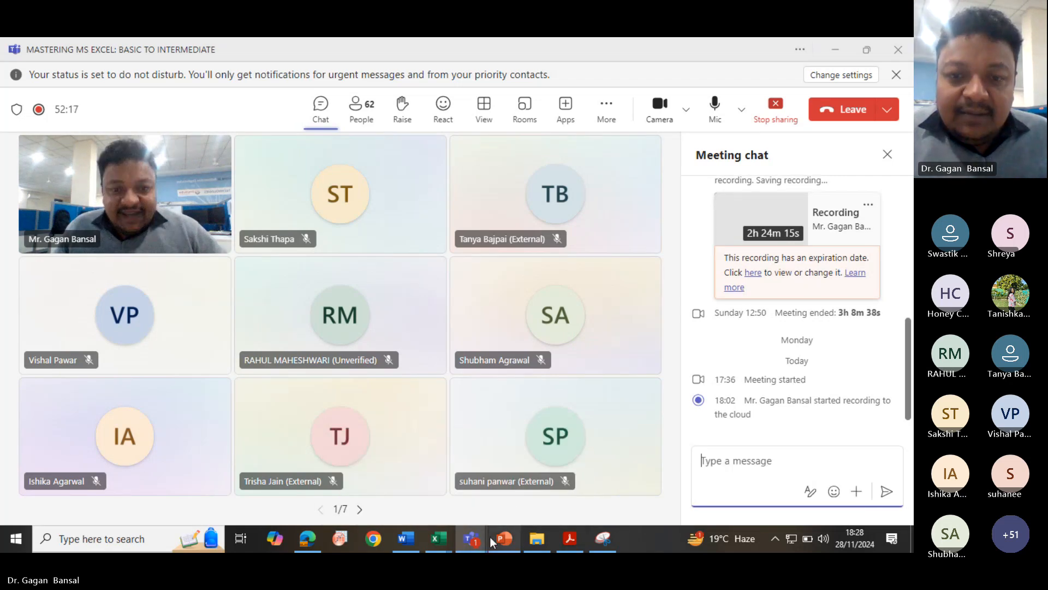
{"action": "mouse_move", "coordinate": [438, 541]}
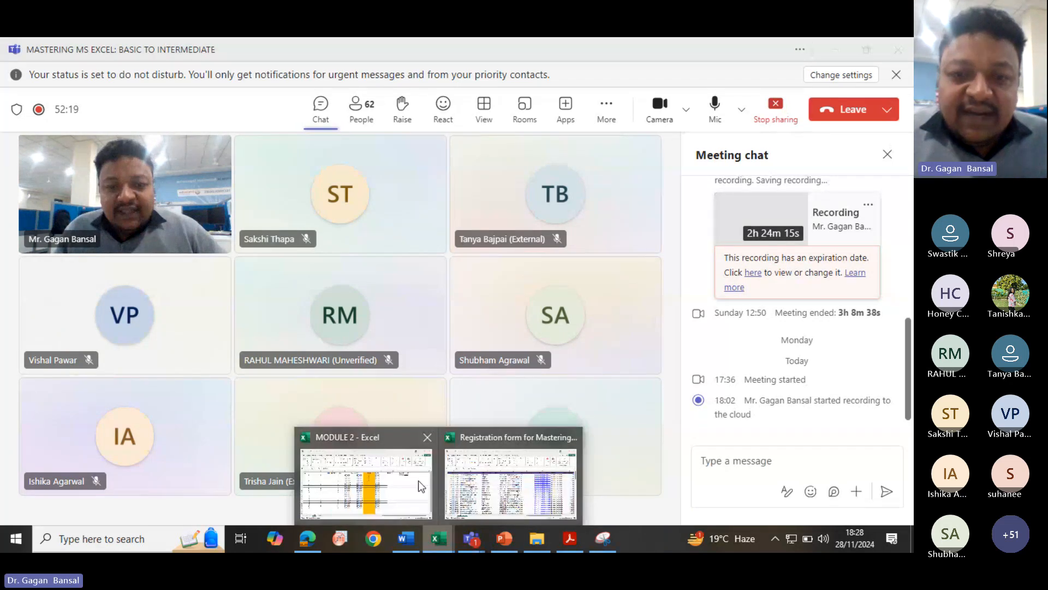
{"action": "left_click", "coordinate": [370, 475]}
- Enter JAN in cell H2 under the MONTHS heading
{"action": "left_click", "coordinate": [625, 218]}
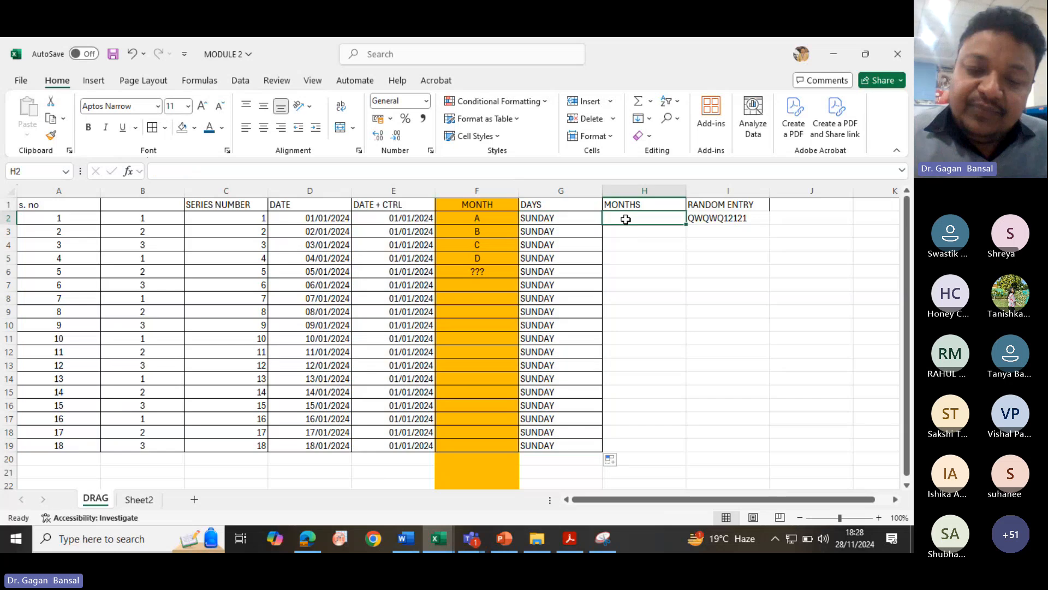
{"action": "type", "text": "JAN"}
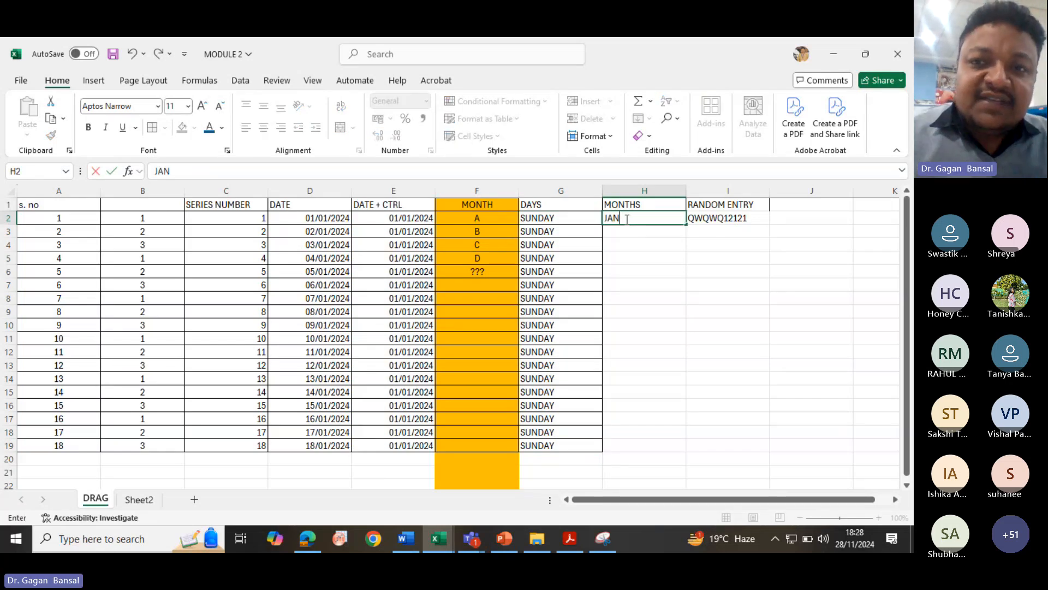
{"action": "key", "text": "Return"}
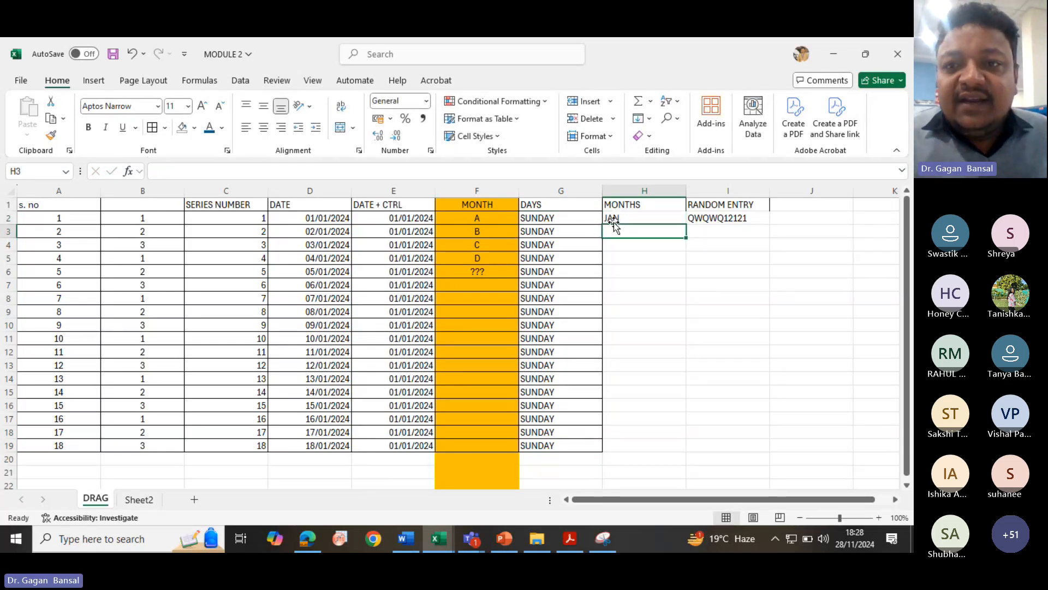
- Copy JAN down column H to row 19, replacing an undone month-series fill
{"action": "left_click", "coordinate": [613, 219]}
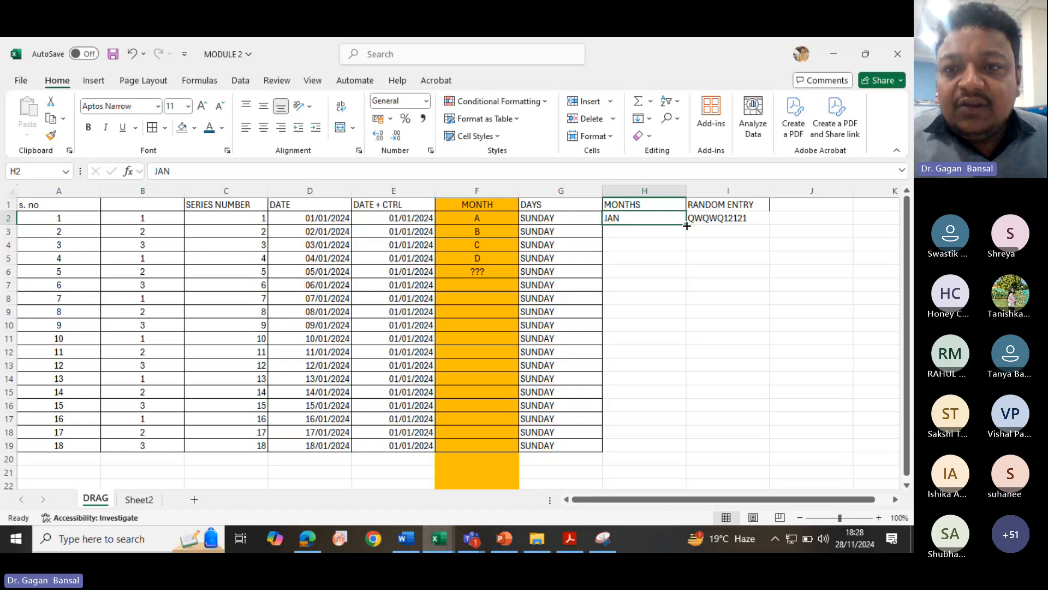
{"action": "left_click_drag", "start_coordinate": [687, 226], "coordinate": [694, 460]}
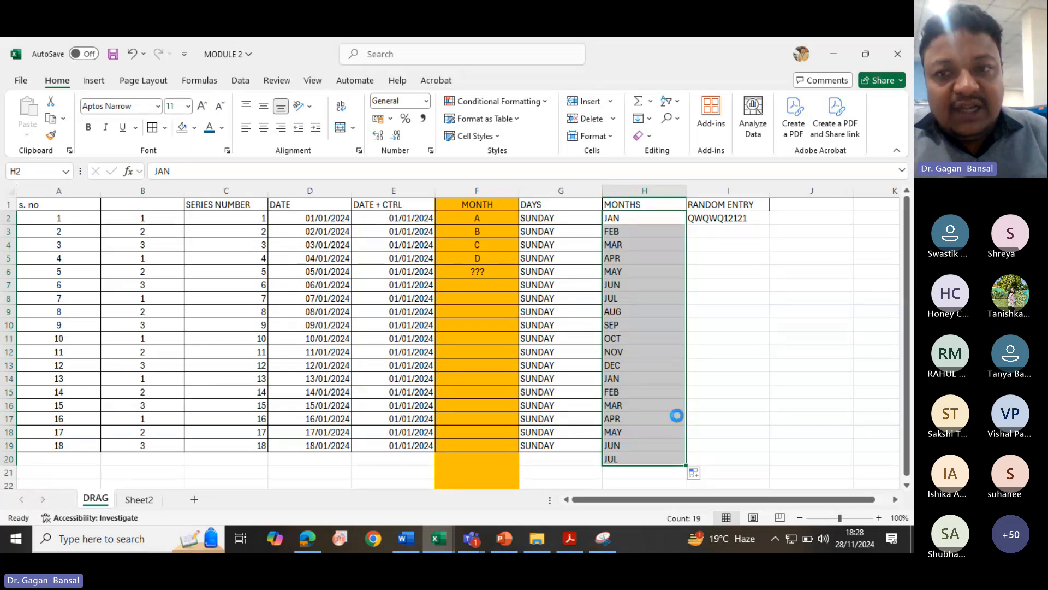
{"action": "key", "text": "ctrl+z"}
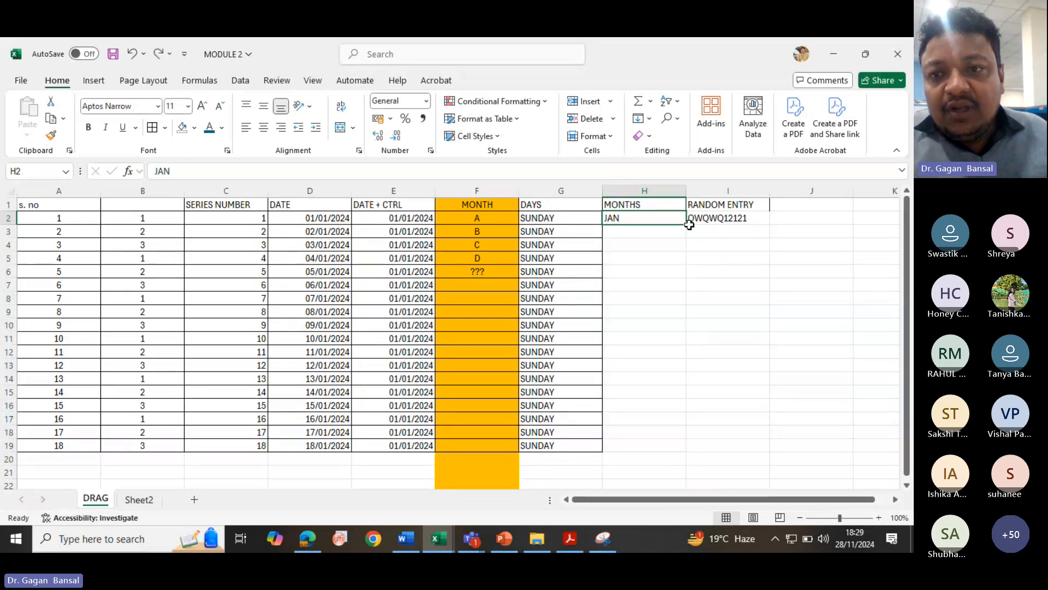
{"action": "left_click_drag", "start_coordinate": [689, 224], "coordinate": [693, 450]}
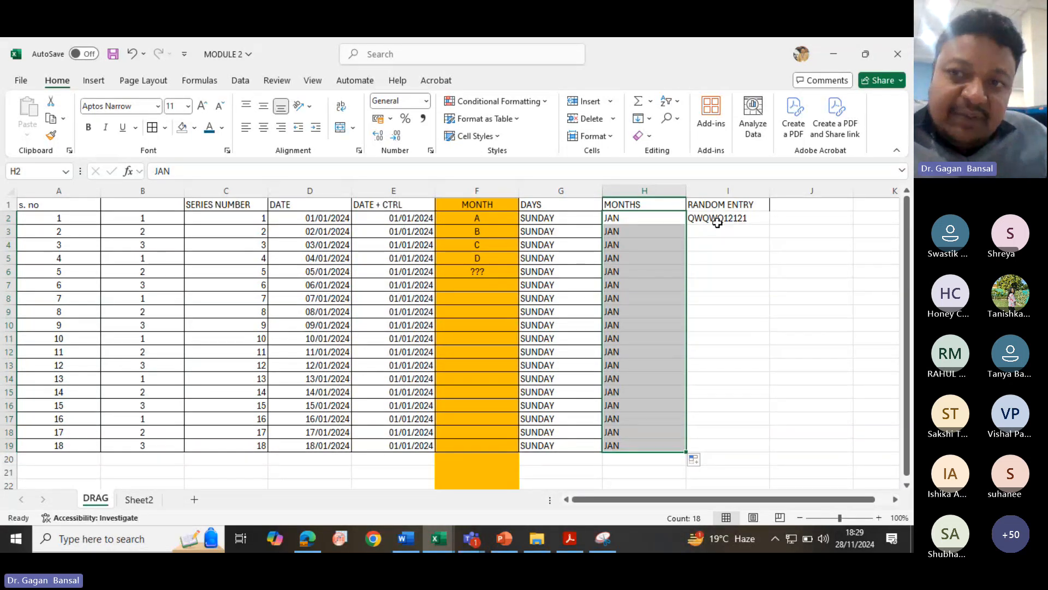
- Fill QWQWQ12121 down column I to row 19, then undo the fill
{"action": "left_click", "coordinate": [737, 220]}
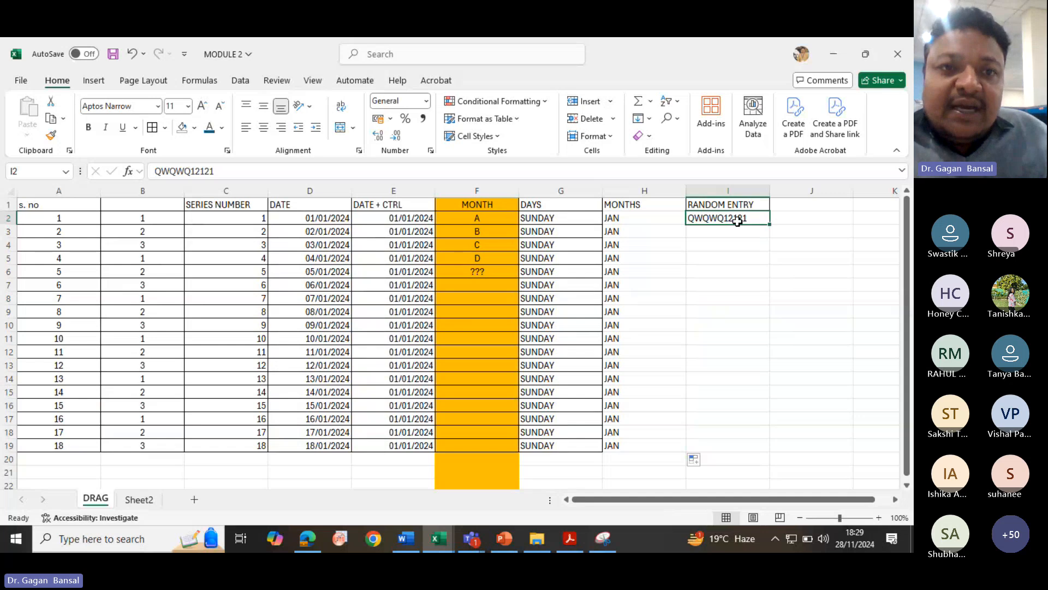
{"action": "left_click_drag", "start_coordinate": [770, 224], "coordinate": [776, 450]}
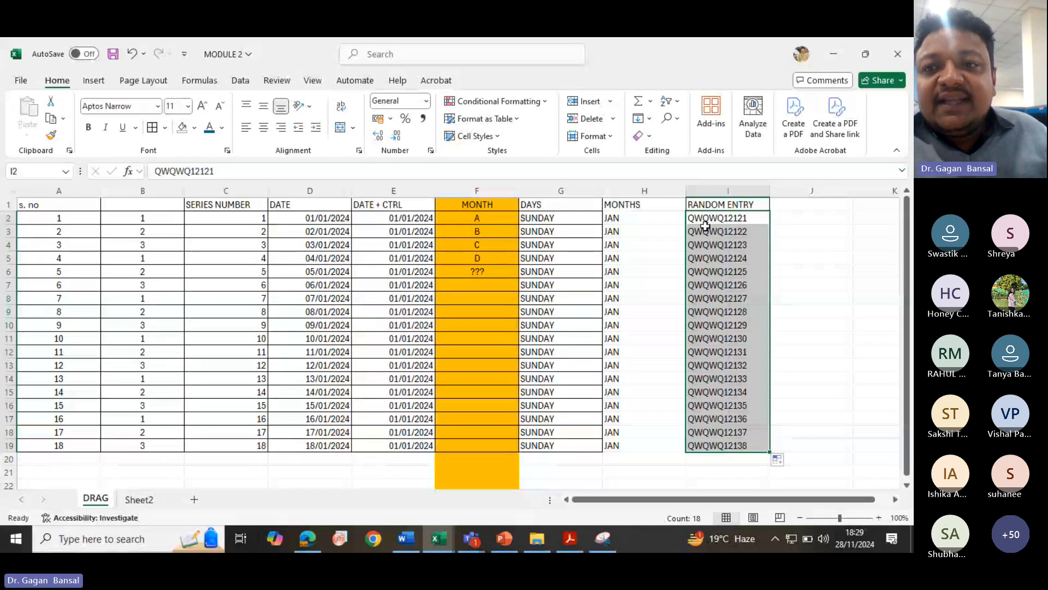
{"action": "left_click", "coordinate": [751, 243]}
{"action": "key", "text": "ctrl+z"}
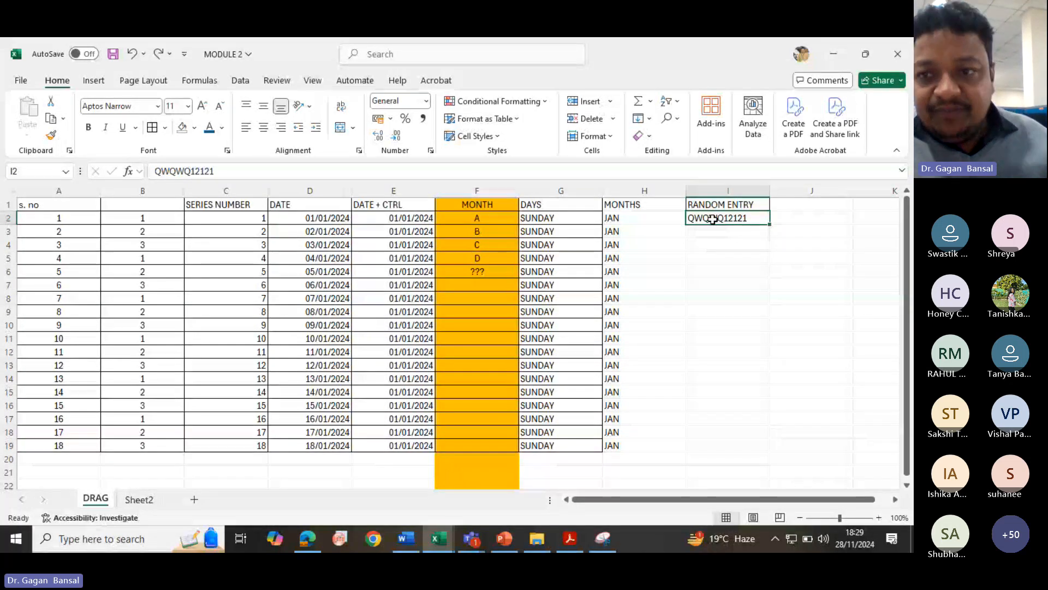
- Set cell I3 to QWQWQ12123 below the QWQWQ12121 entry
{"action": "left_click_drag", "start_coordinate": [769, 224], "coordinate": [776, 252]}
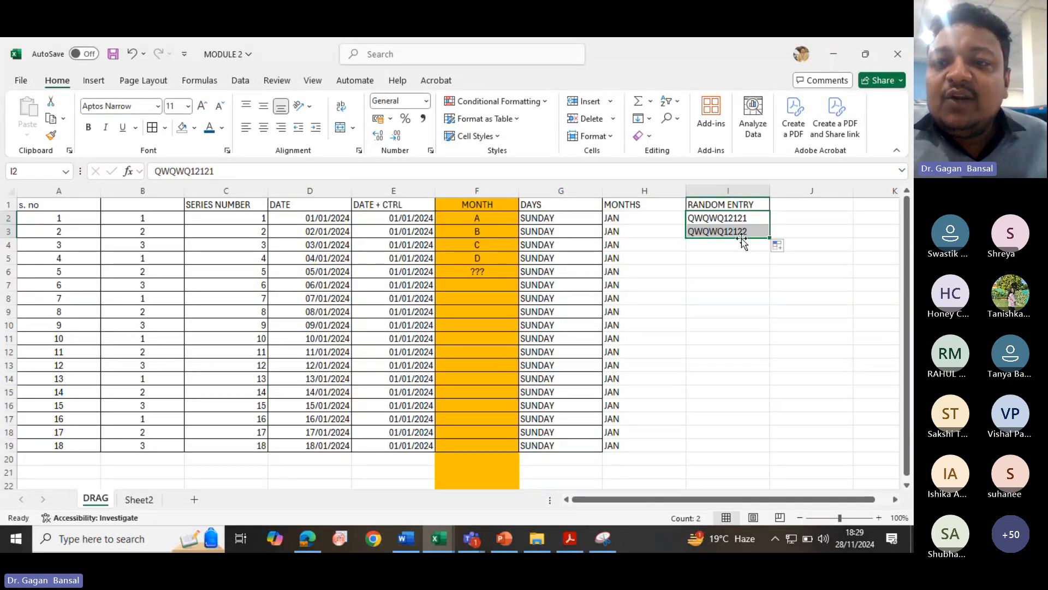
{"action": "left_click", "coordinate": [754, 253]}
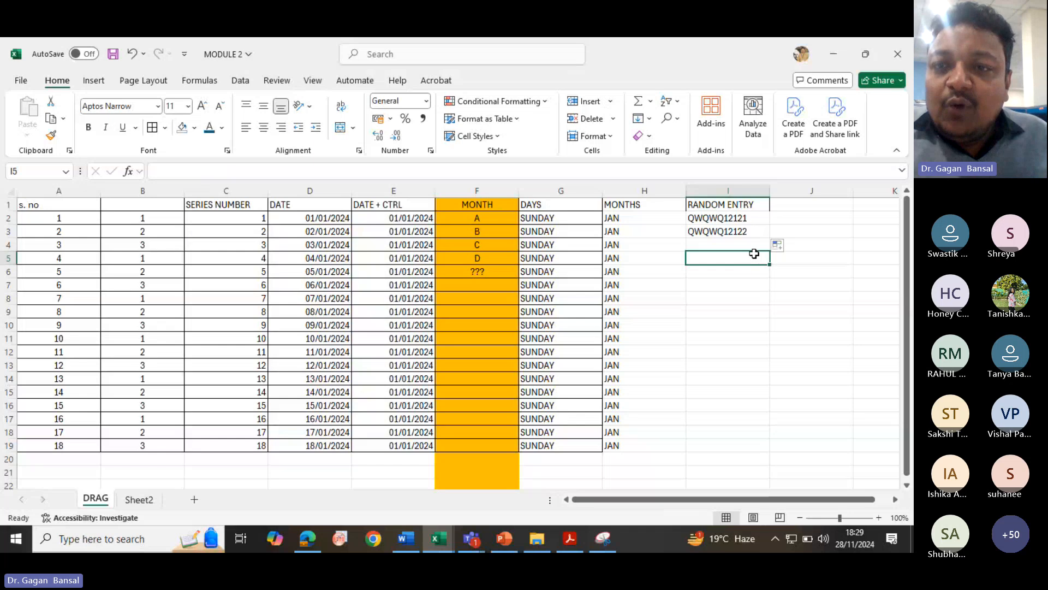
{"action": "double_click", "coordinate": [747, 231]}
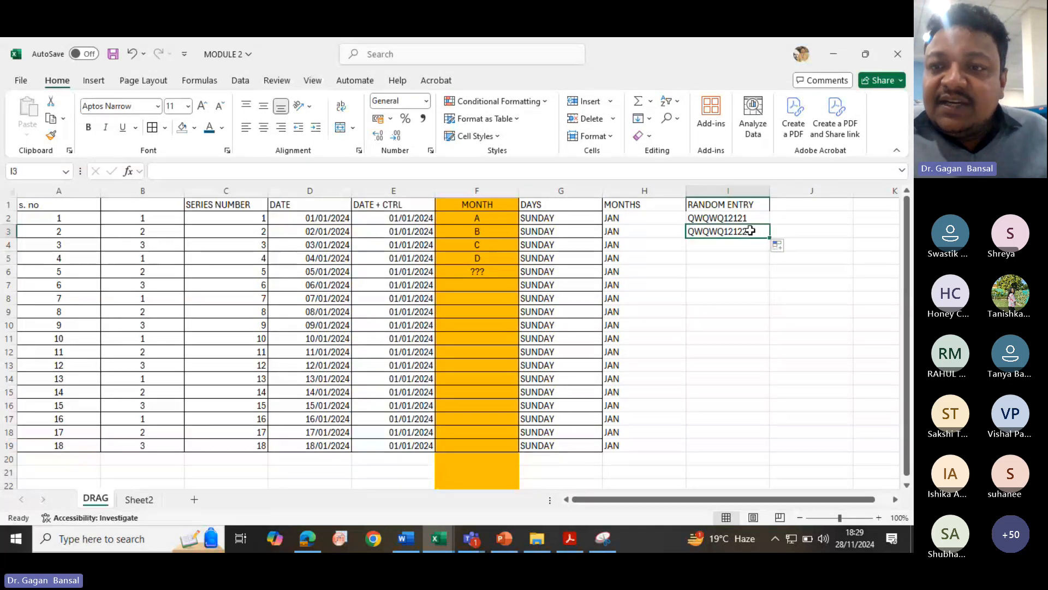
{"action": "key", "text": "BackSpace"}
{"action": "type", "text": "3"}
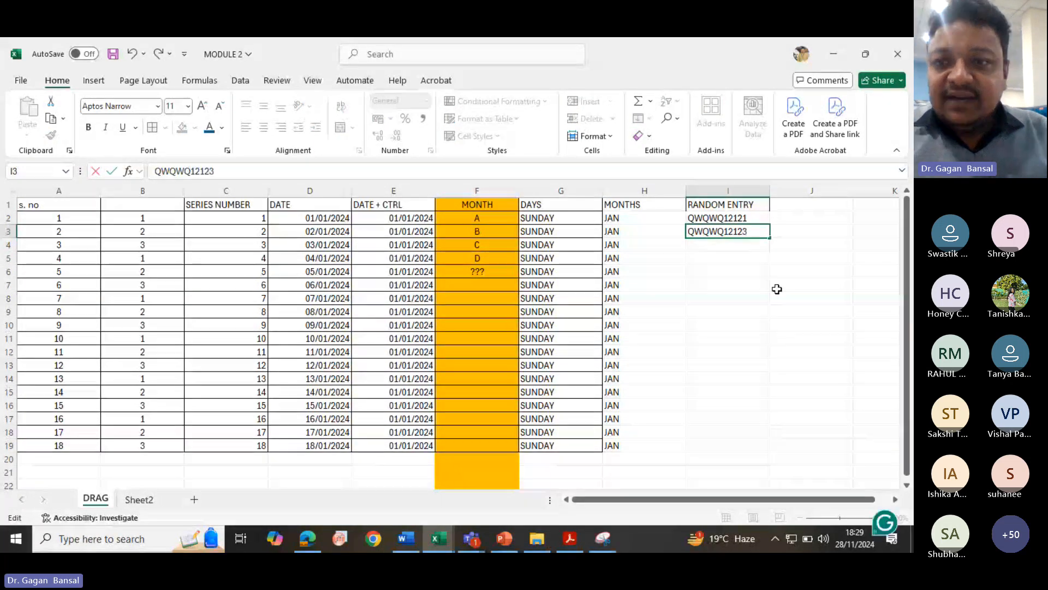
{"action": "key", "text": "Return"}
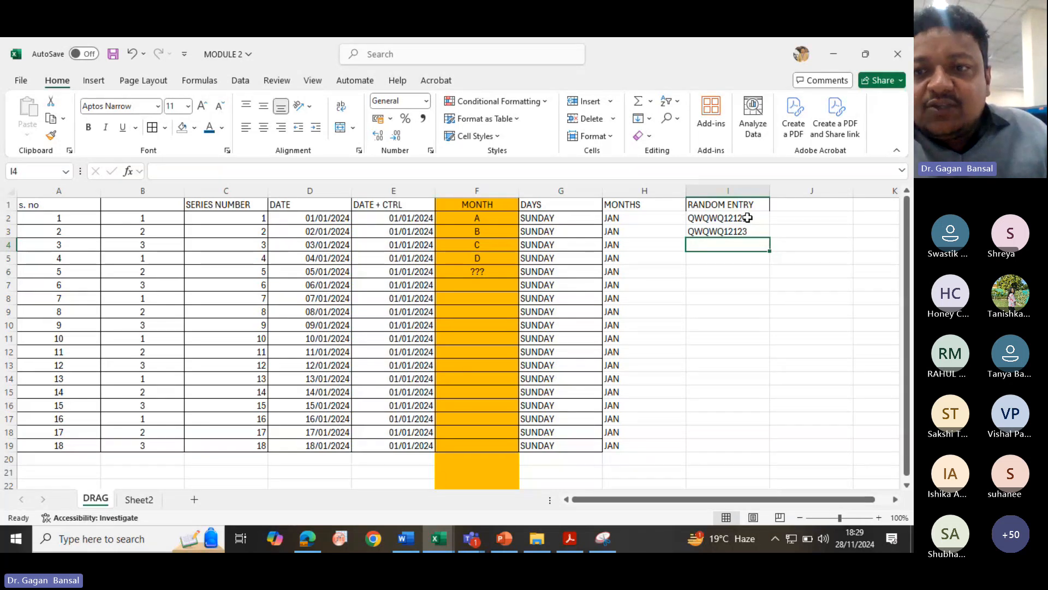
- Fill the I2:I3 pattern down column I to row 19
{"action": "left_click_drag", "start_coordinate": [748, 218], "coordinate": [770, 238]}
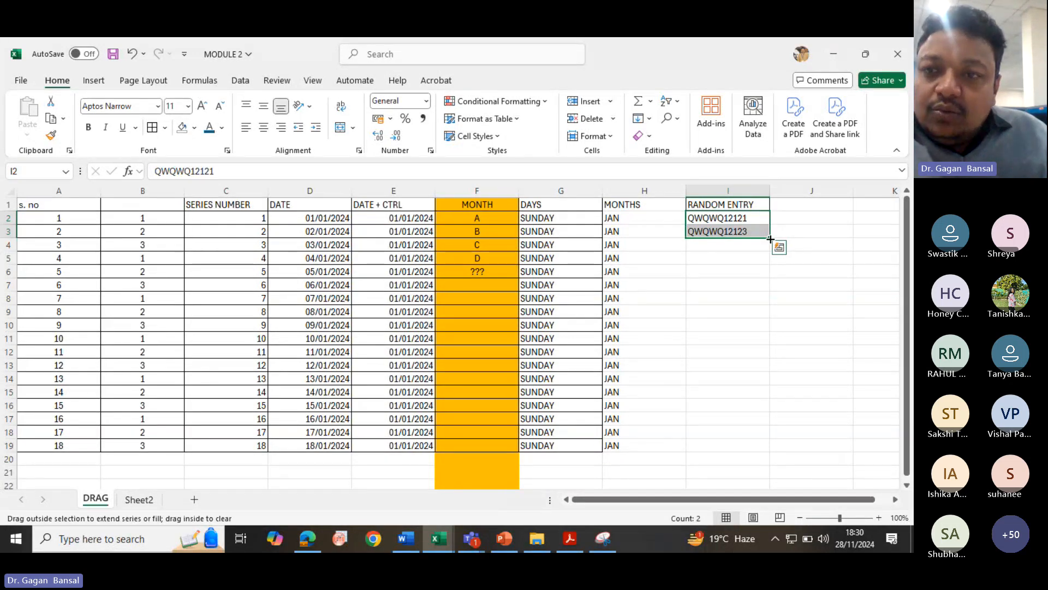
{"action": "left_click_drag", "start_coordinate": [770, 238], "coordinate": [771, 447]}
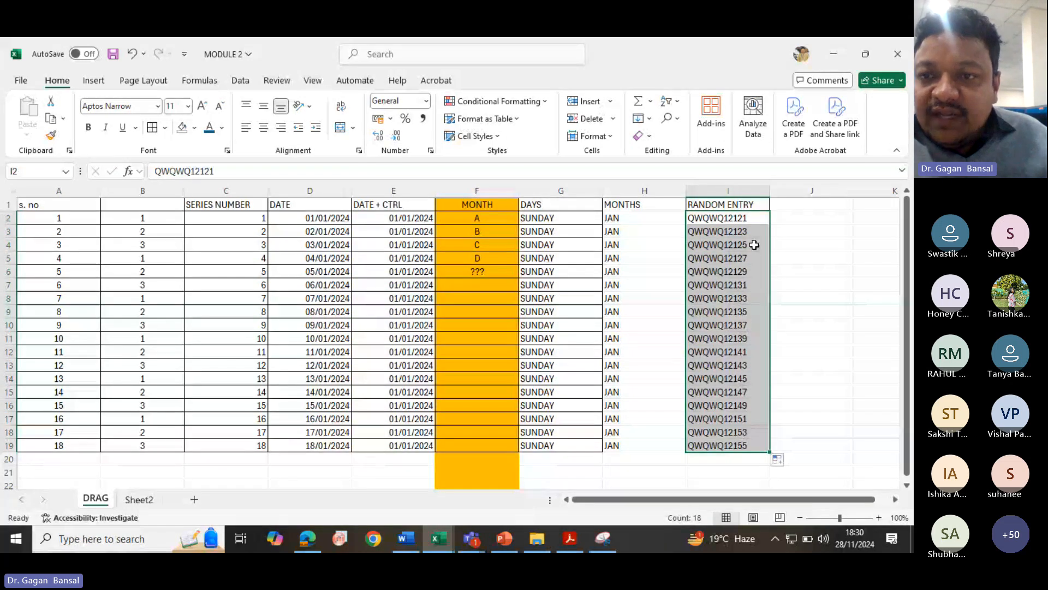
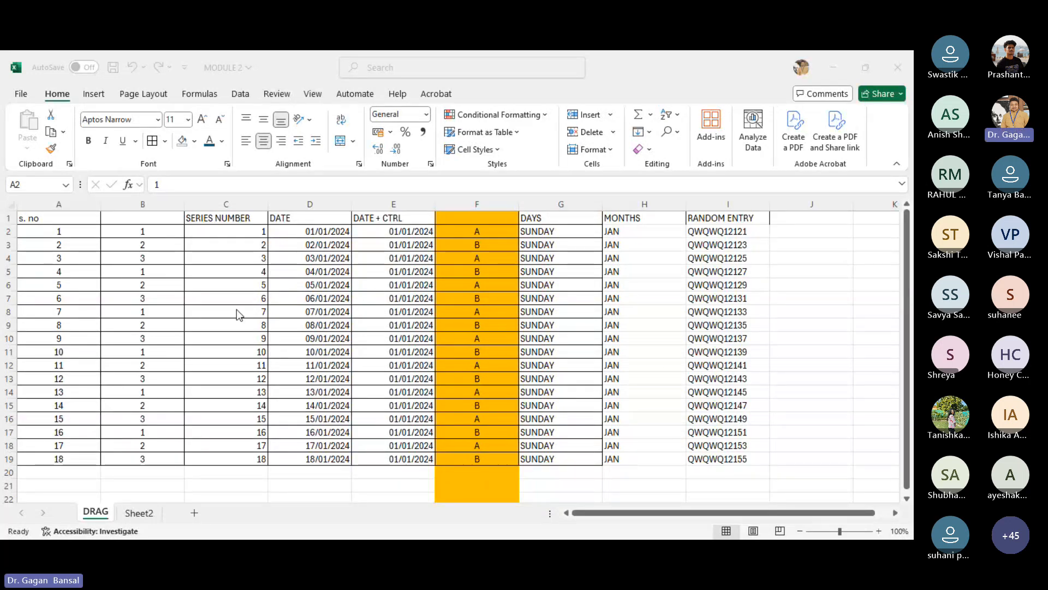
- Clear the serial numbers from A4:A19, keeping 1 and 2 in A2:A3
{"action": "left_click", "coordinate": [68, 239]}
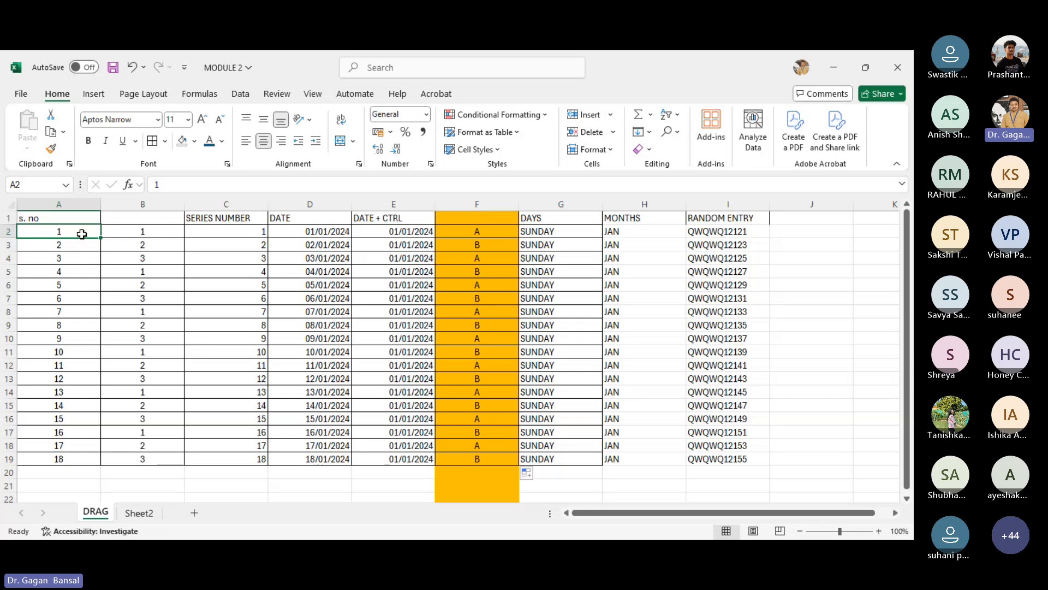
{"action": "key", "text": "Down"}
{"action": "key", "text": "Down"}
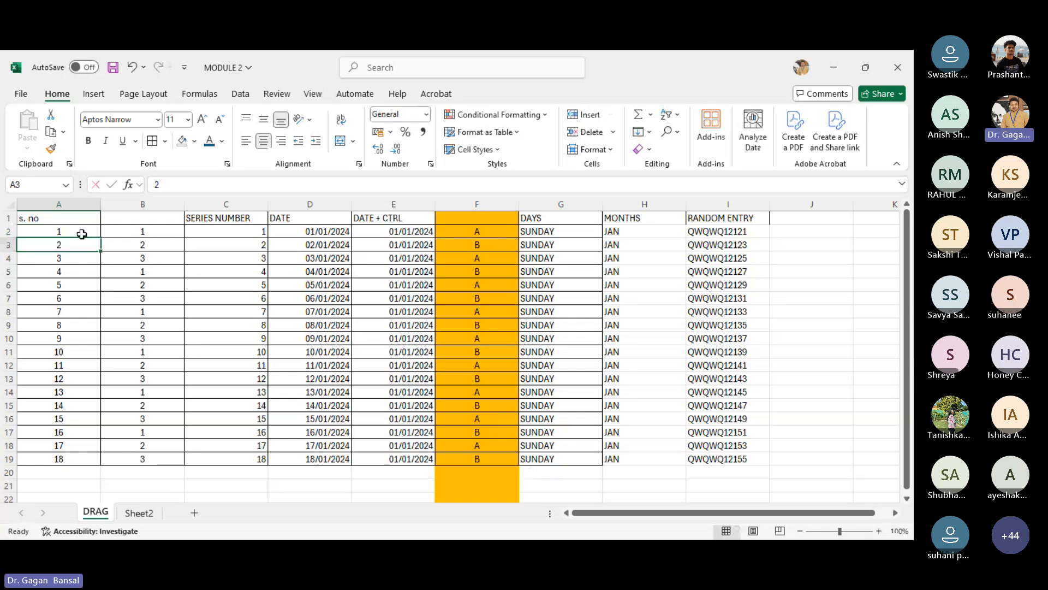
{"action": "left_click", "coordinate": [543, 158]}
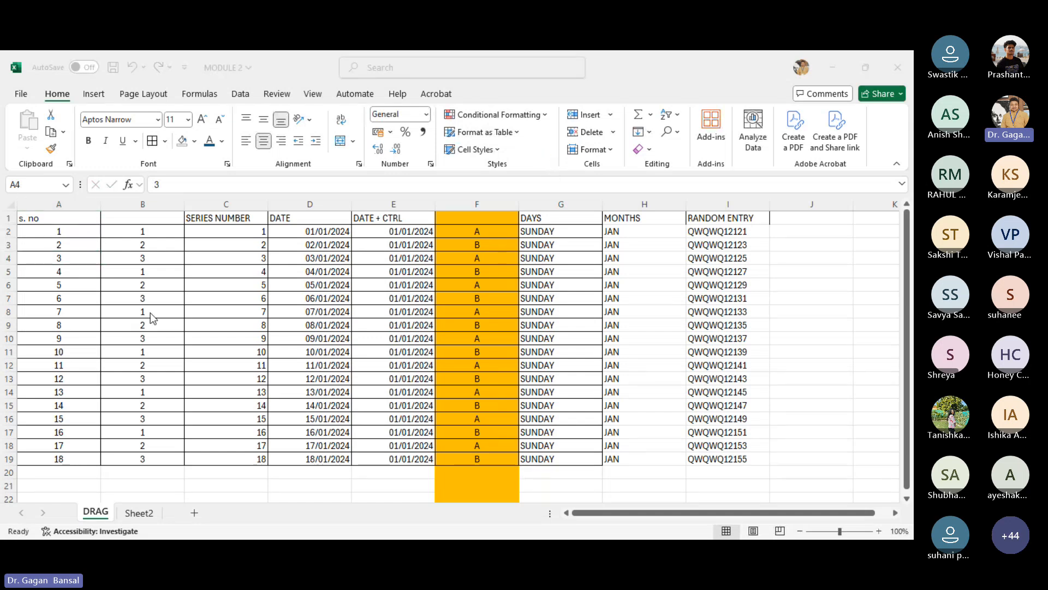
{"action": "left_click", "coordinate": [84, 235]}
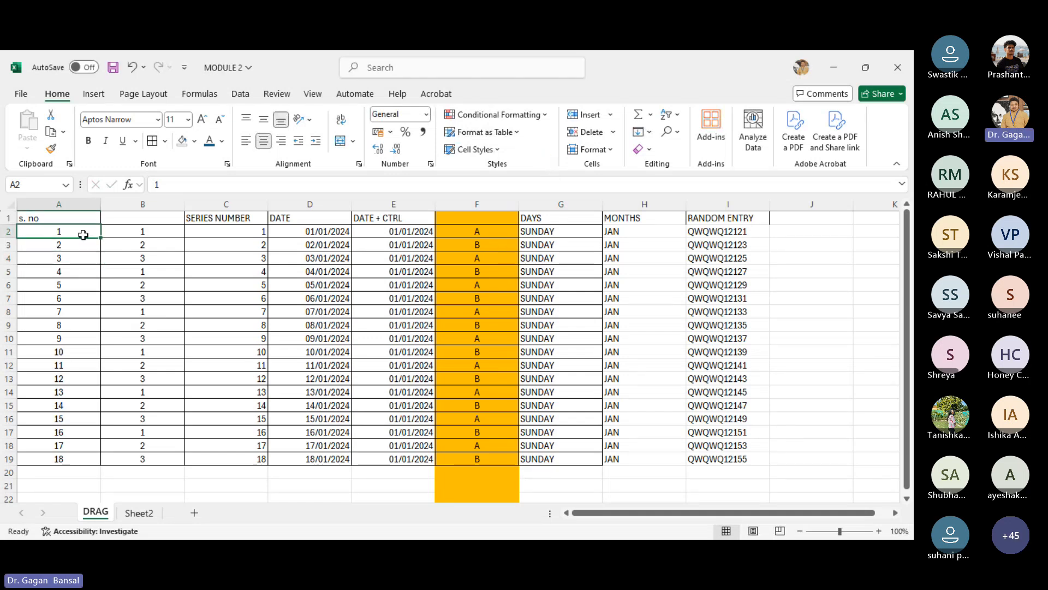
{"action": "left_click_drag", "start_coordinate": [80, 260], "coordinate": [86, 459]}
{"action": "key", "text": "Delete"}
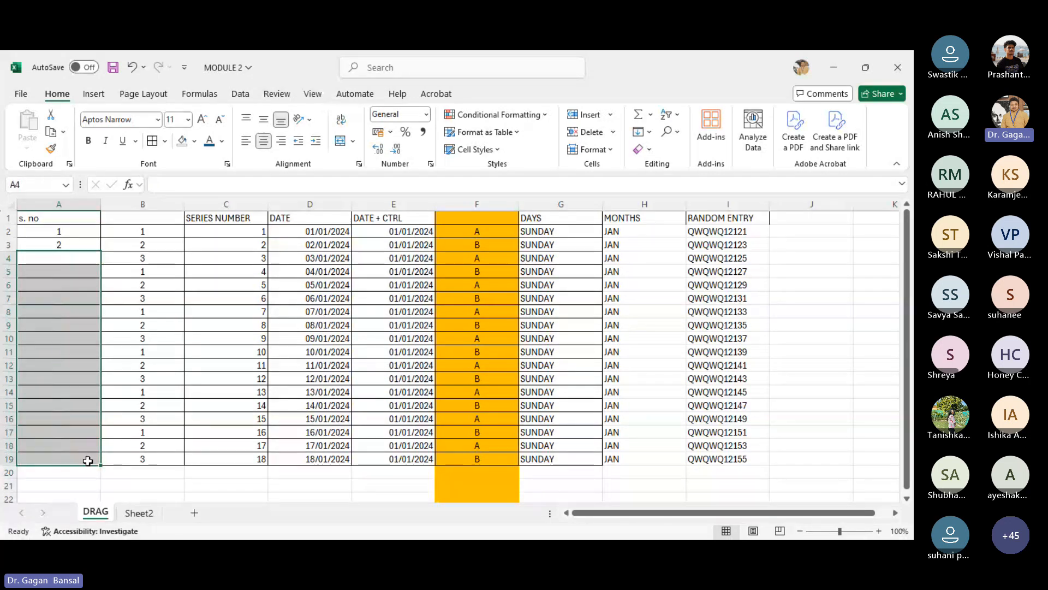
- Fill the A2:A3 number series down column A to row 19, undoing a first dragged fill and refilling
{"action": "left_click", "coordinate": [69, 391]}
{"action": "left_click", "coordinate": [79, 237]}
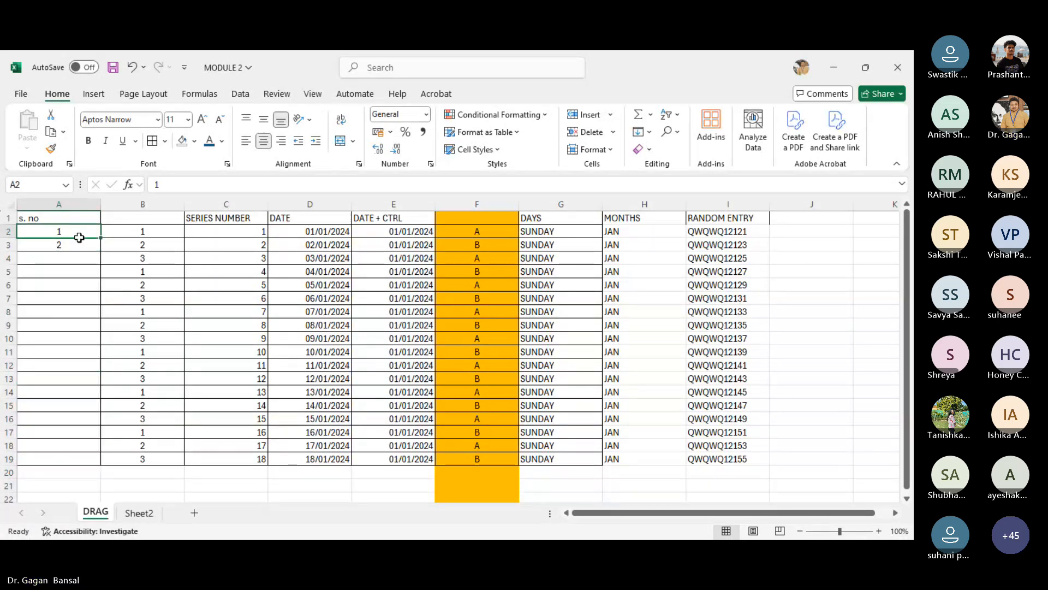
{"action": "left_click_drag", "start_coordinate": [80, 236], "coordinate": [80, 244]}
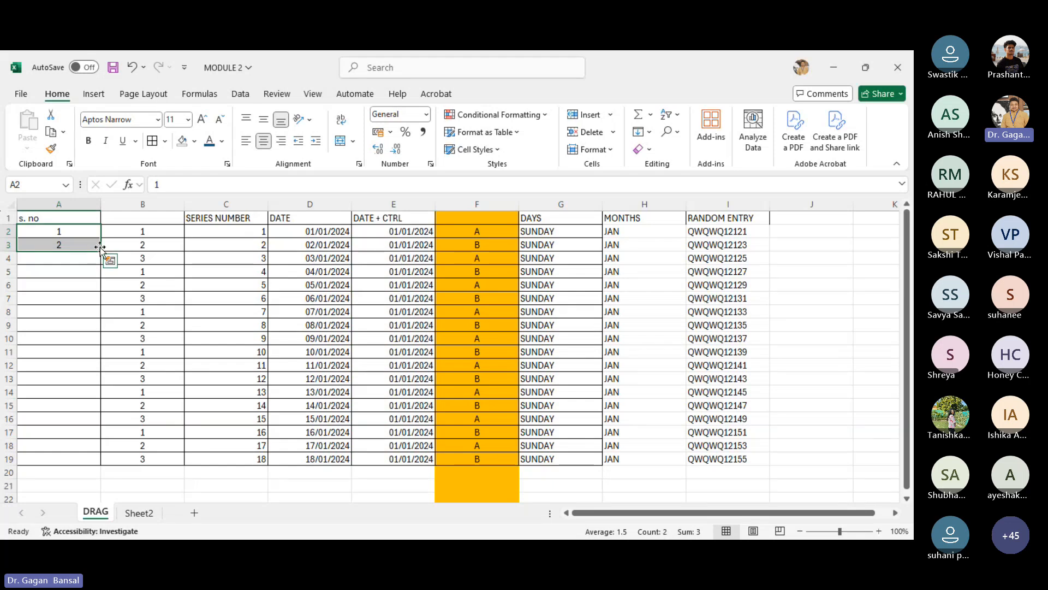
{"action": "left_click_drag", "start_coordinate": [99, 251], "coordinate": [102, 461]}
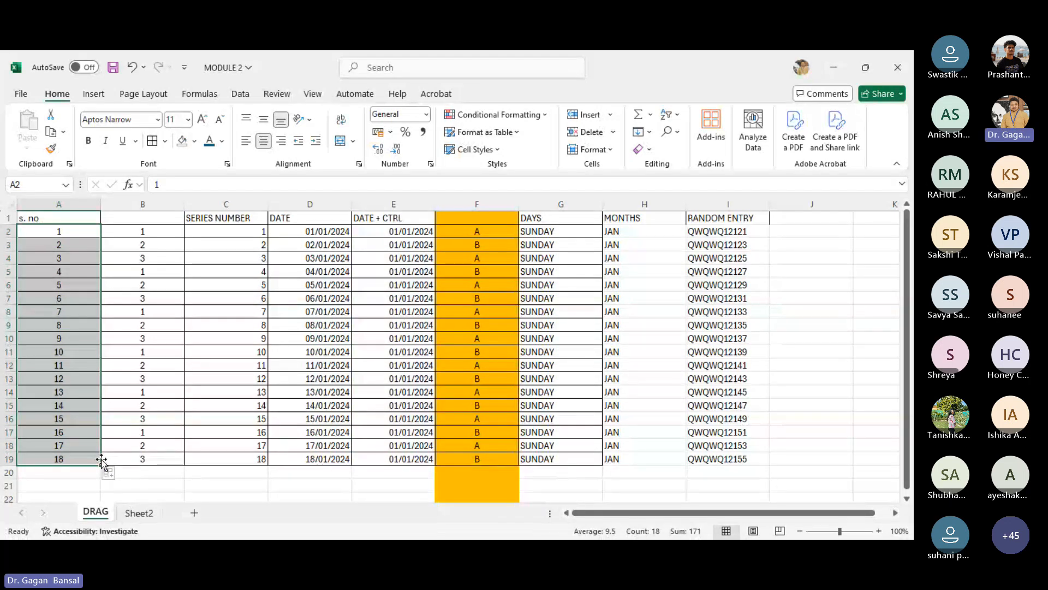
{"action": "key", "text": "ctrl+z"}
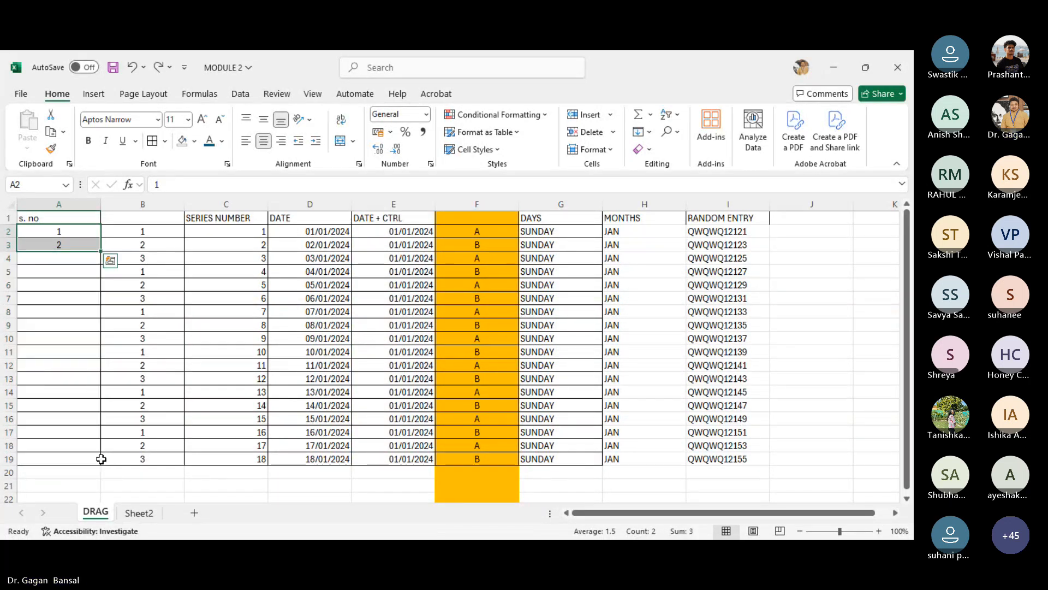
{"action": "double_click", "coordinate": [101, 251]}
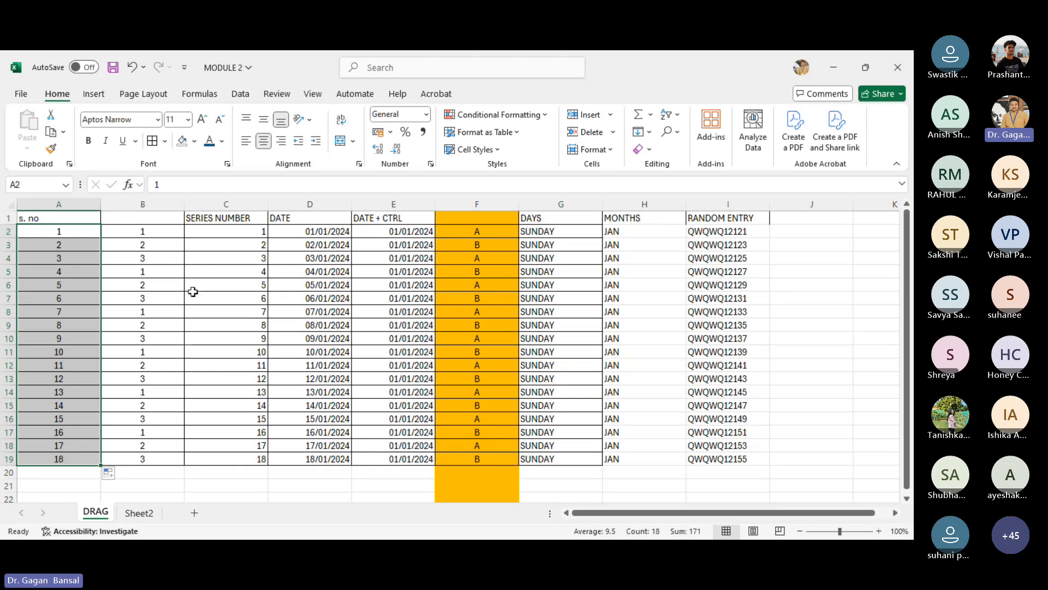
- Give cells B5:B7 an orange fill colour
{"action": "left_click", "coordinate": [160, 236]}
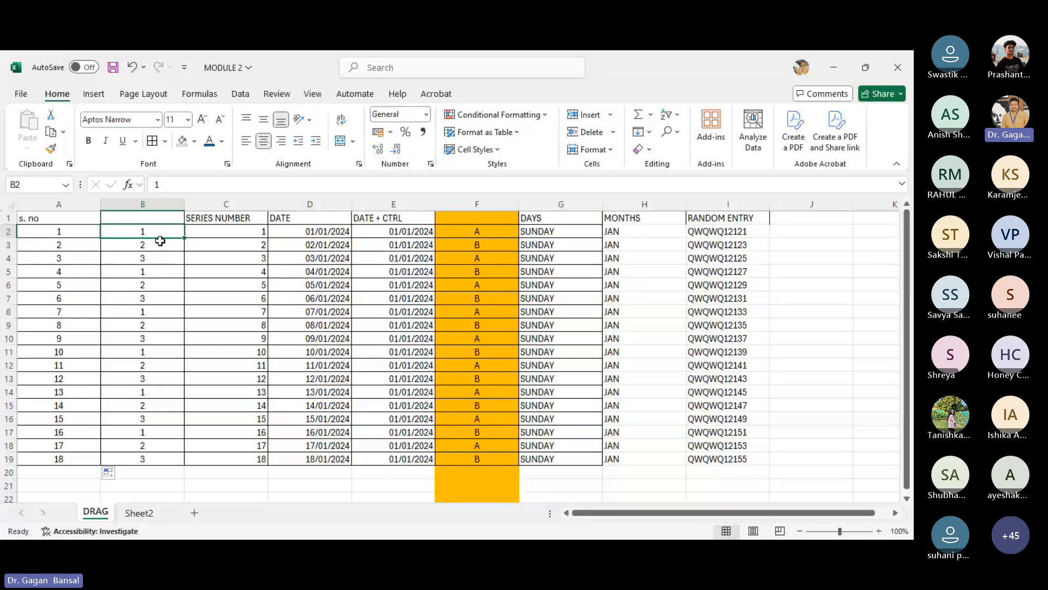
{"action": "left_click_drag", "start_coordinate": [160, 240], "coordinate": [157, 300]}
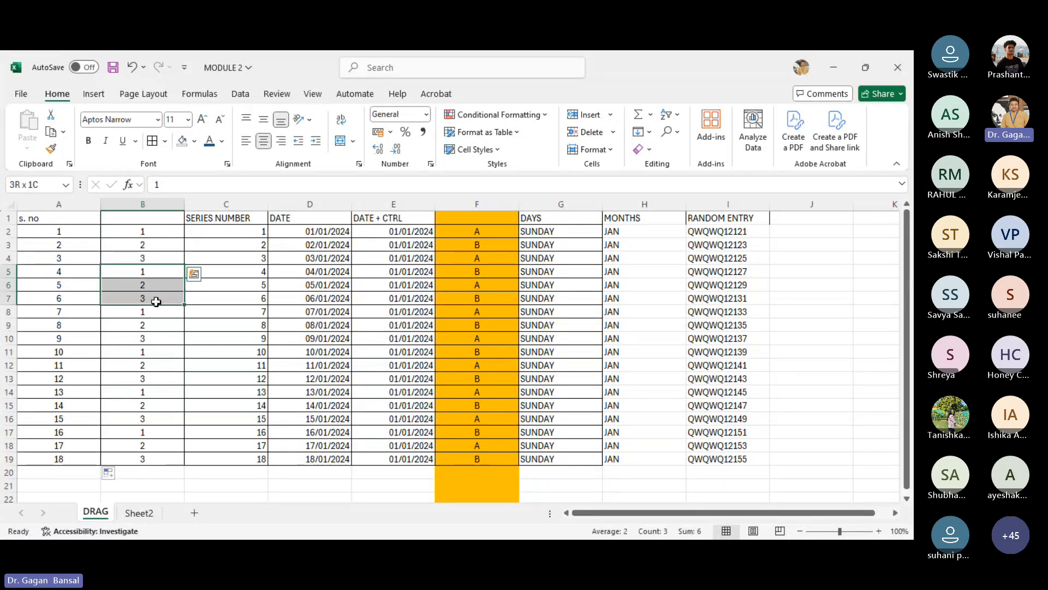
{"action": "left_click", "coordinate": [194, 141]}
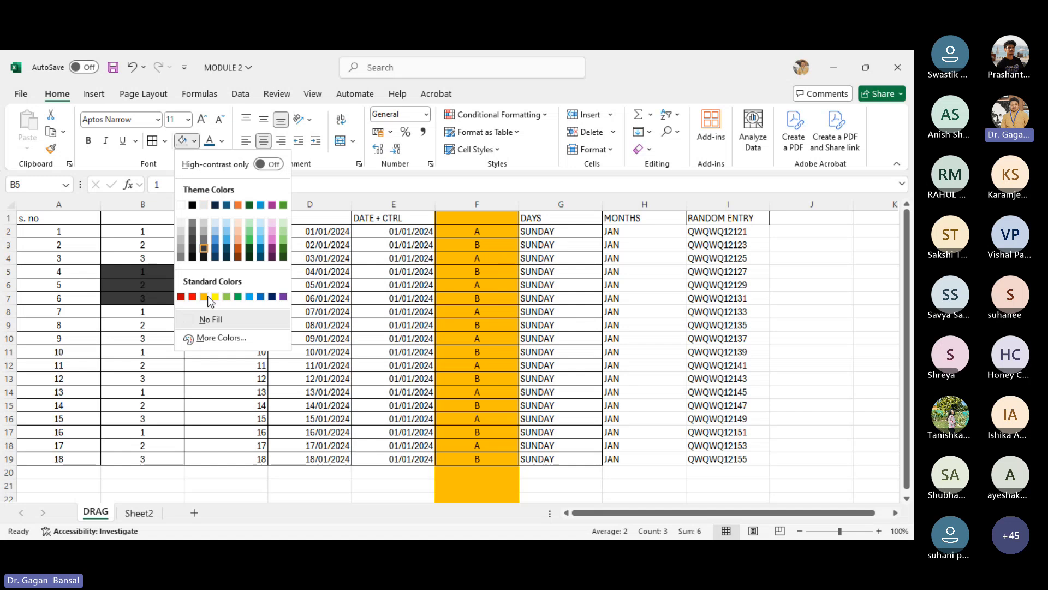
{"action": "left_click", "coordinate": [136, 348]}
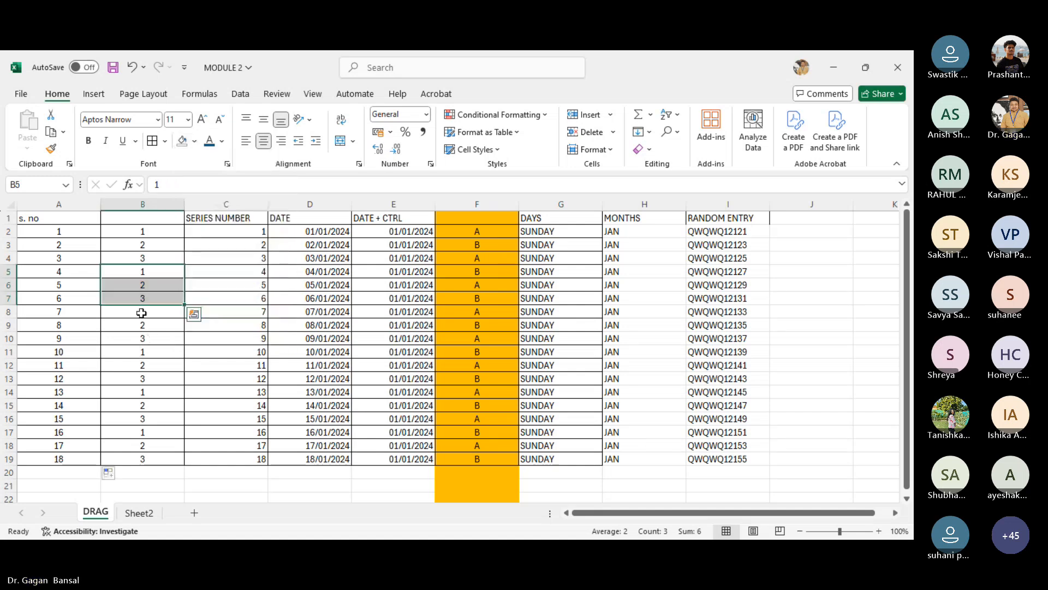
{"action": "left_click", "coordinate": [195, 141]}
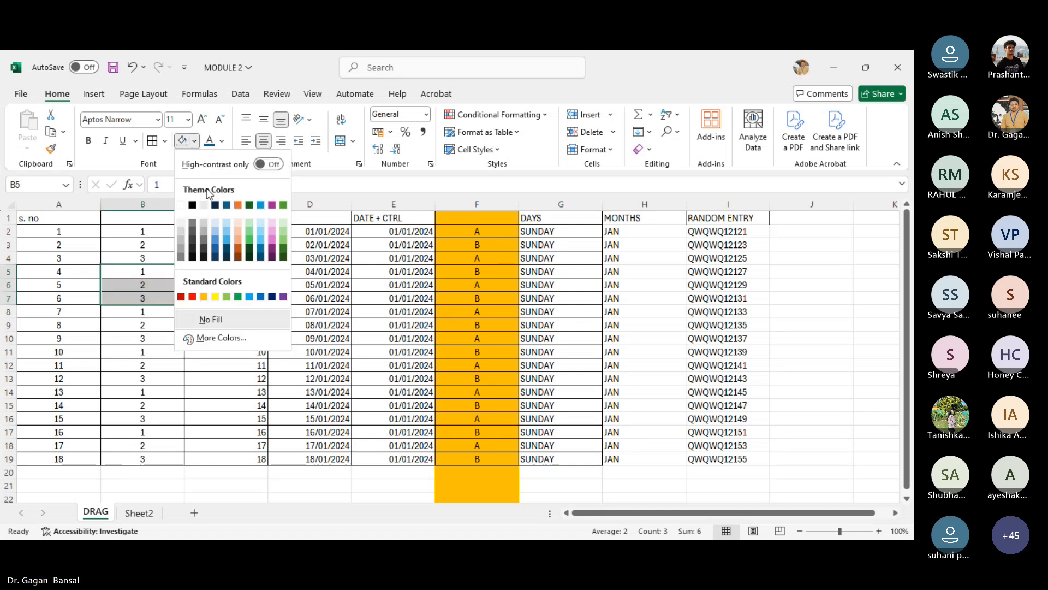
{"action": "left_click", "coordinate": [204, 297]}
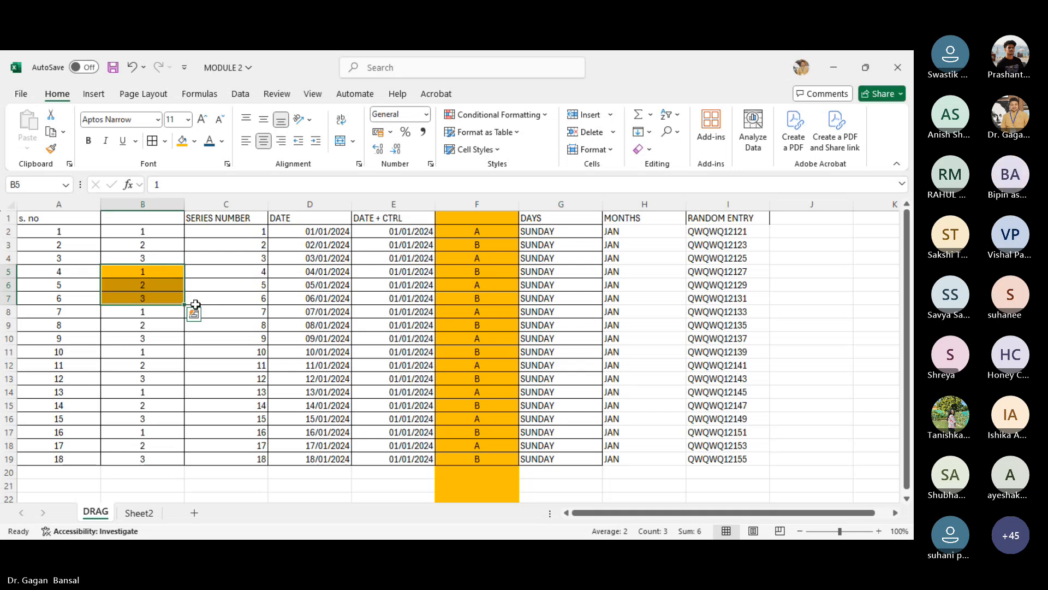
- Give cells B11:B13 a light green fill colour
{"action": "left_click_drag", "start_coordinate": [139, 352], "coordinate": [140, 389]}
{"action": "left_click_drag", "start_coordinate": [129, 349], "coordinate": [131, 374]}
{"action": "left_click", "coordinate": [195, 141]}
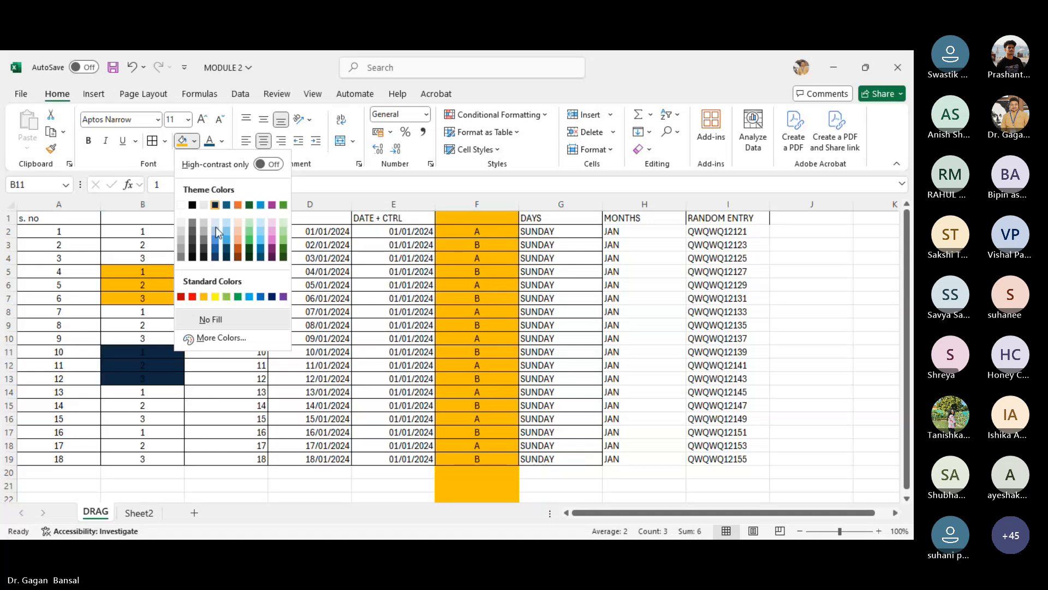
{"action": "left_click", "coordinate": [284, 241]}
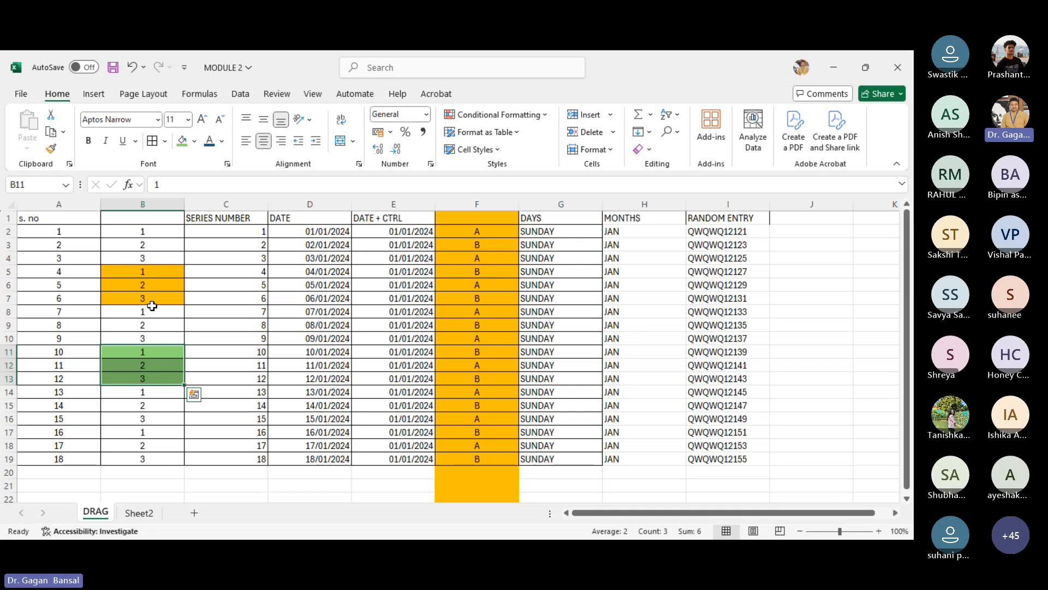
- Fill the B2:B4 pattern down column B to row 19, then reapply green fill to B5:B7 and B11:B13
{"action": "left_click_drag", "start_coordinate": [135, 233], "coordinate": [133, 259]}
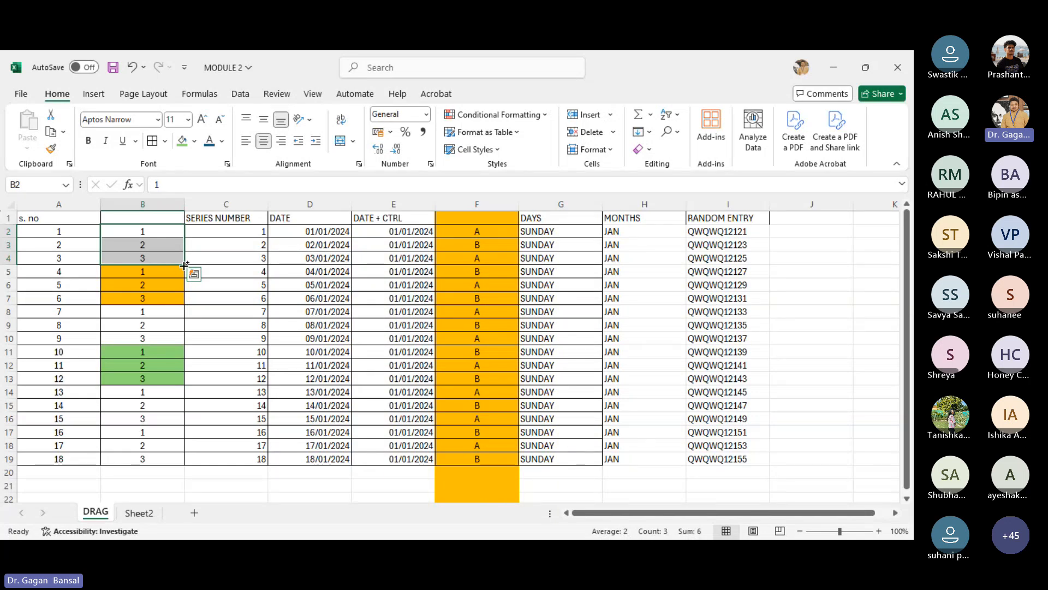
{"action": "left_click_drag", "start_coordinate": [185, 265], "coordinate": [187, 458]}
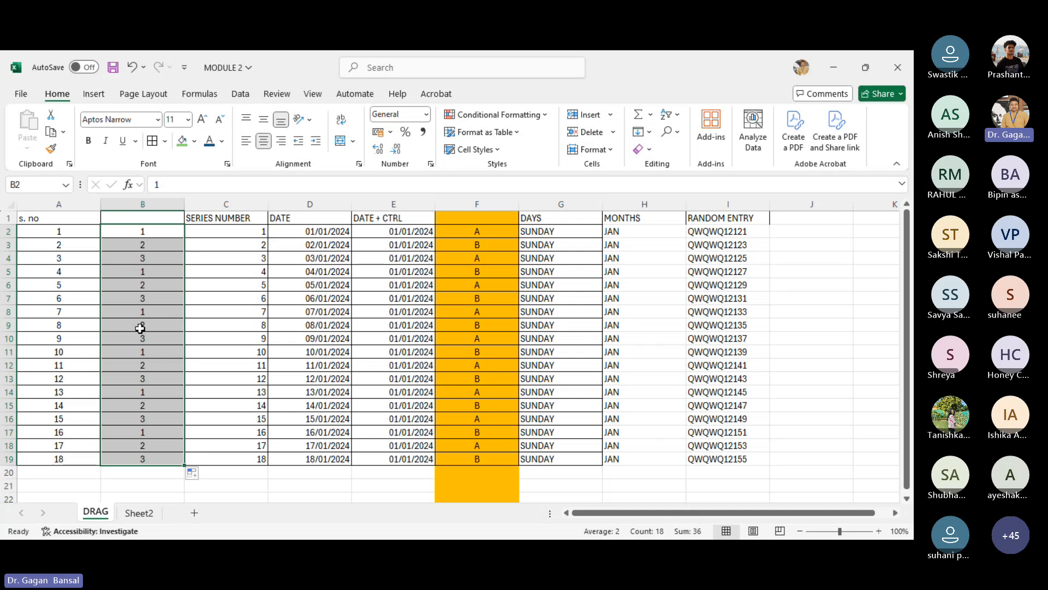
{"action": "left_click_drag", "start_coordinate": [140, 272], "coordinate": [140, 298]}
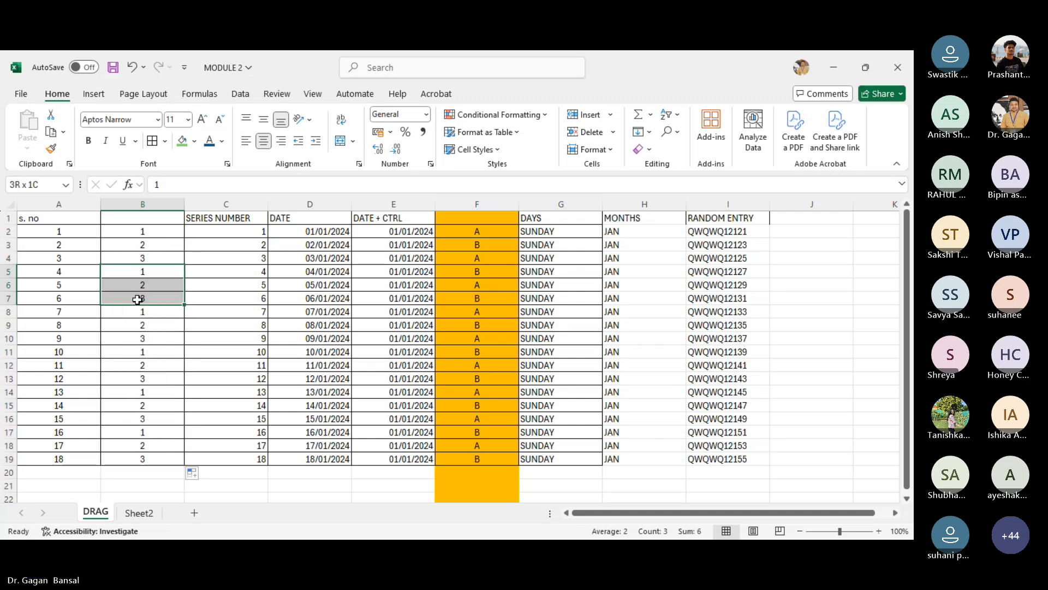
{"action": "left_click", "coordinate": [182, 141]}
{"action": "left_click_drag", "start_coordinate": [136, 352], "coordinate": [134, 381]}
{"action": "left_click", "coordinate": [180, 141]}
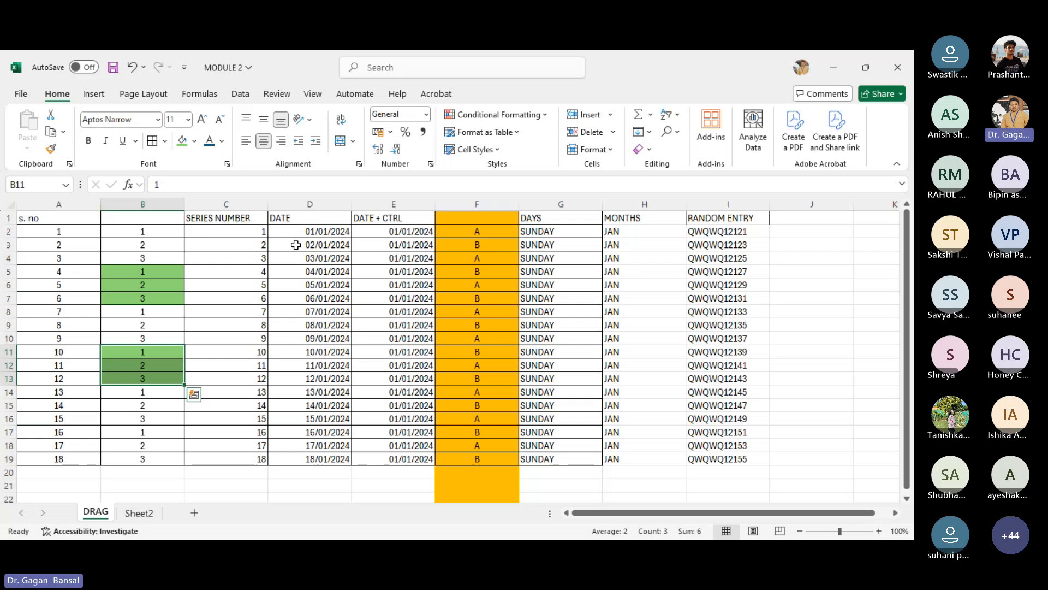
- Clear the dates in D3:D19, leaving only the first date in D2
{"action": "left_click_drag", "start_coordinate": [307, 245], "coordinate": [312, 457]}
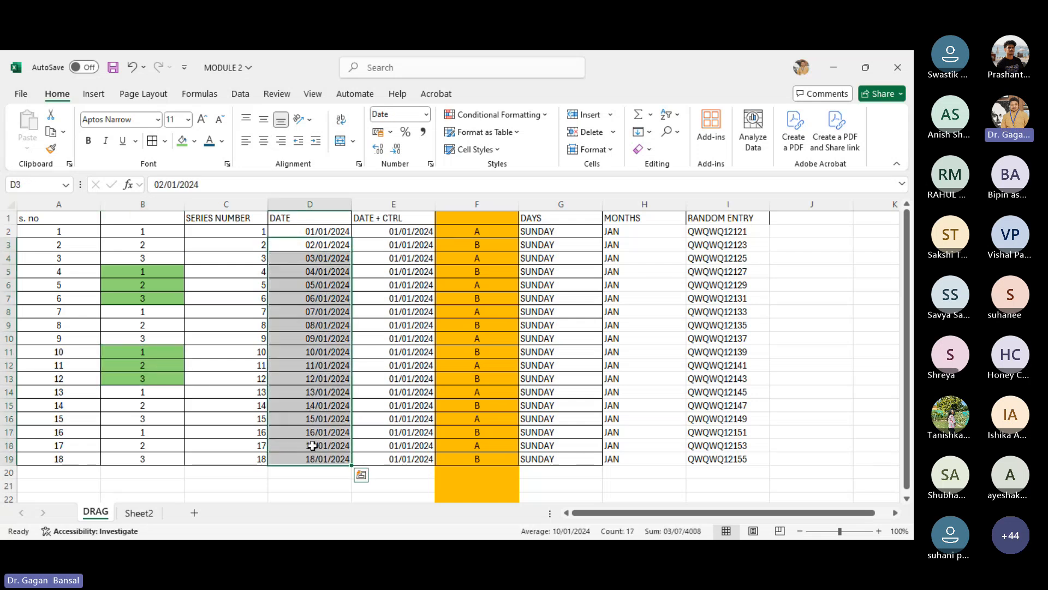
{"action": "key", "text": "Delete"}
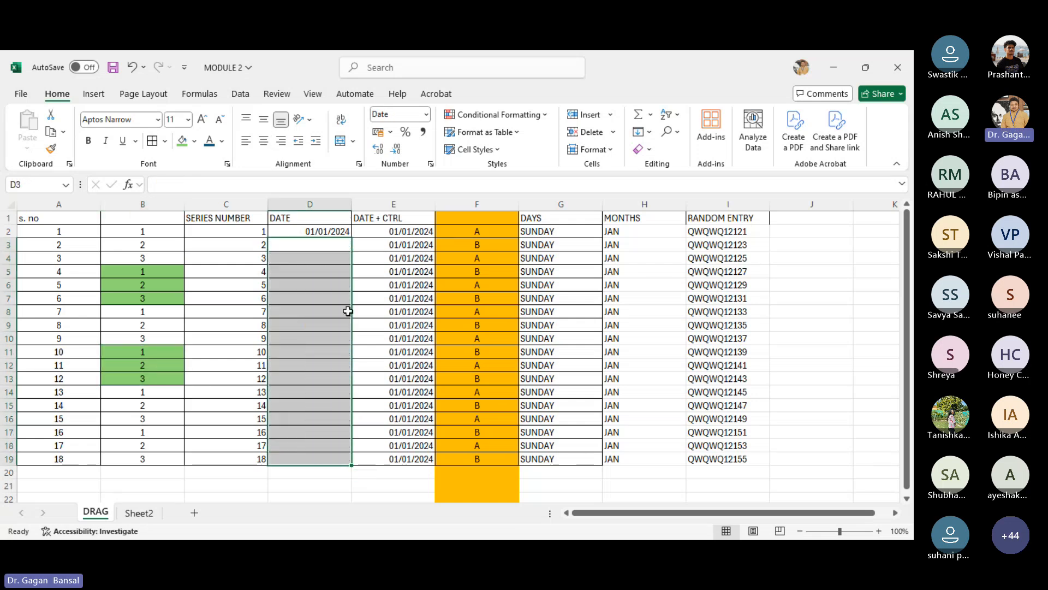
{"action": "left_click", "coordinate": [287, 236]}
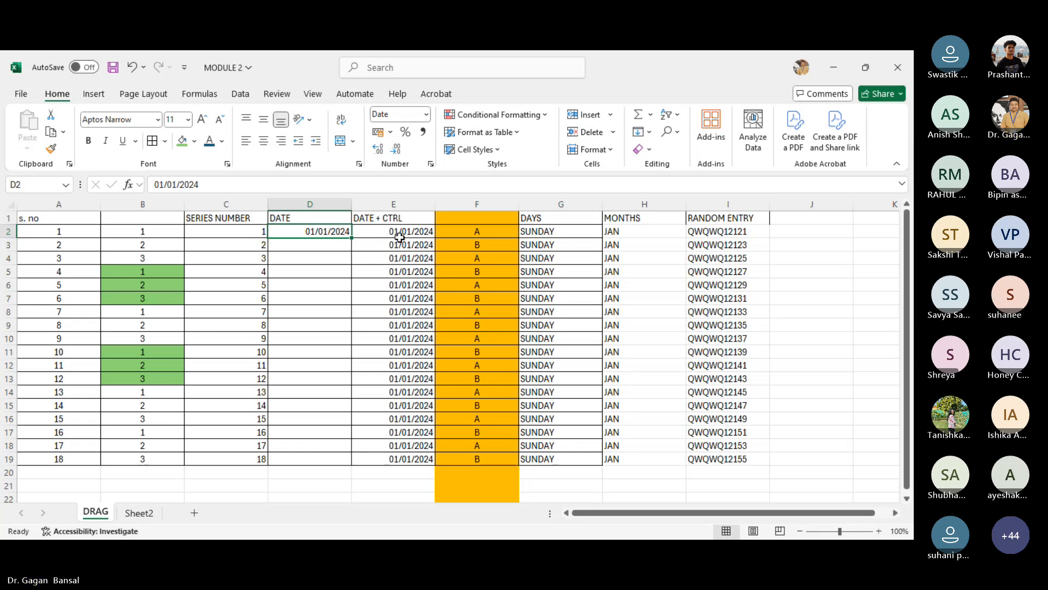
- Fill the weekday series from SUNDAY down column G to row 19
{"action": "left_click", "coordinate": [563, 232]}
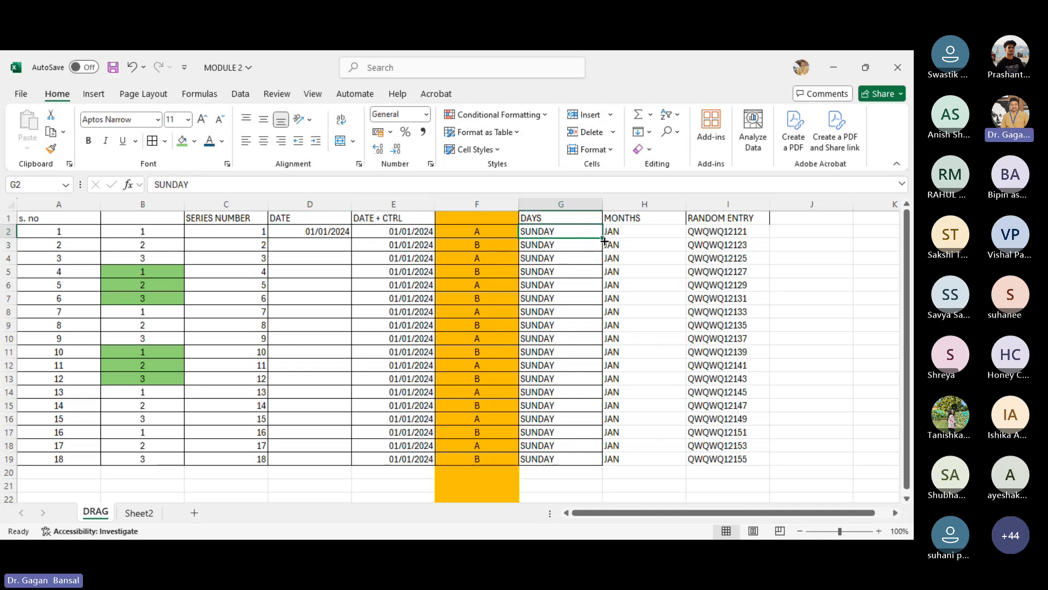
{"action": "double_click", "coordinate": [602, 238]}
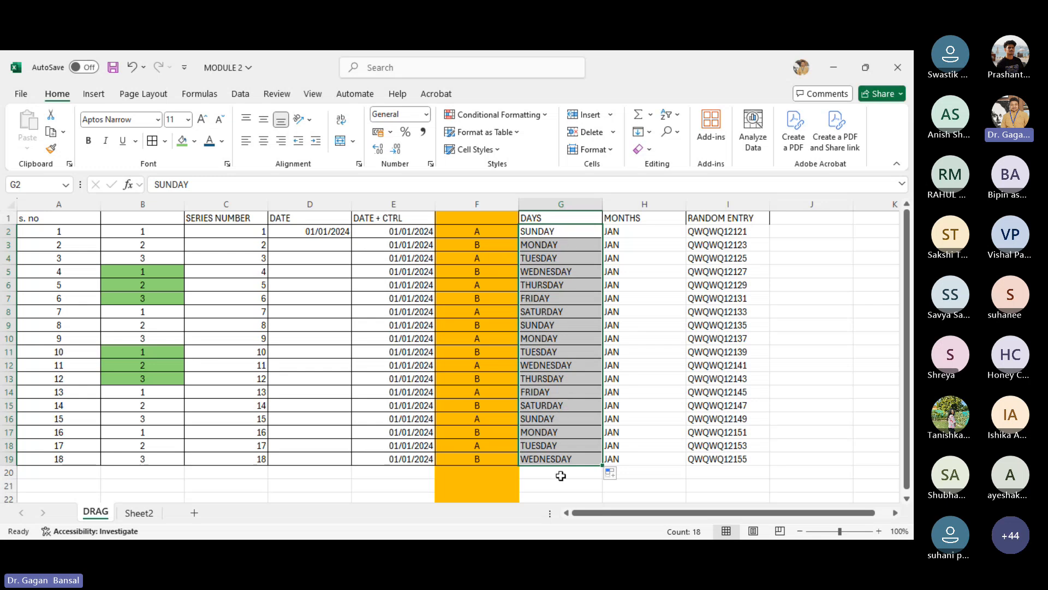
{"action": "left_click", "coordinate": [579, 236]}
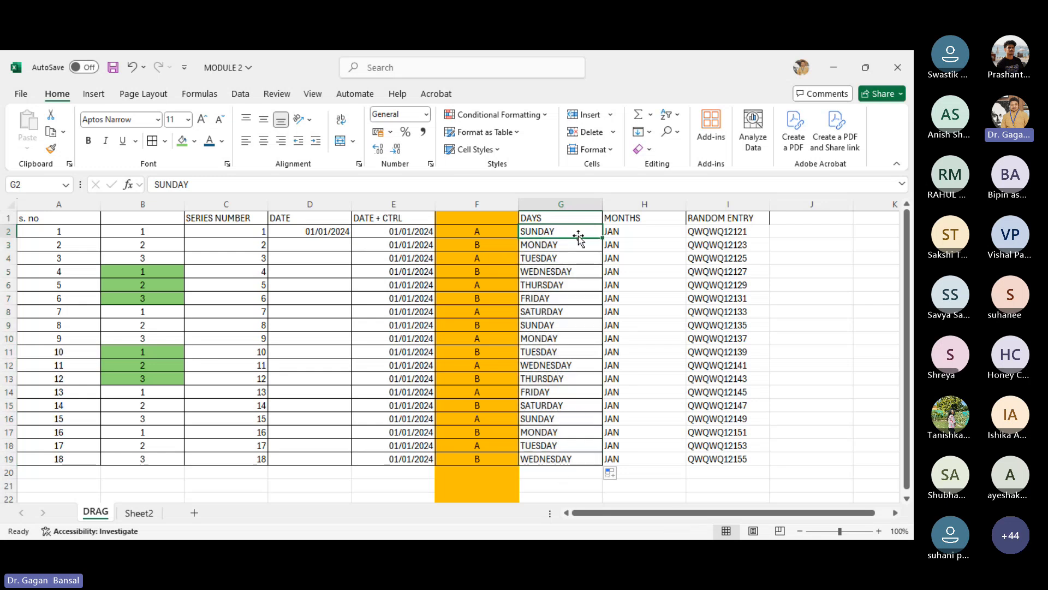
- Fill the month series from JAN down column H to row 19
{"action": "left_click", "coordinate": [643, 228]}
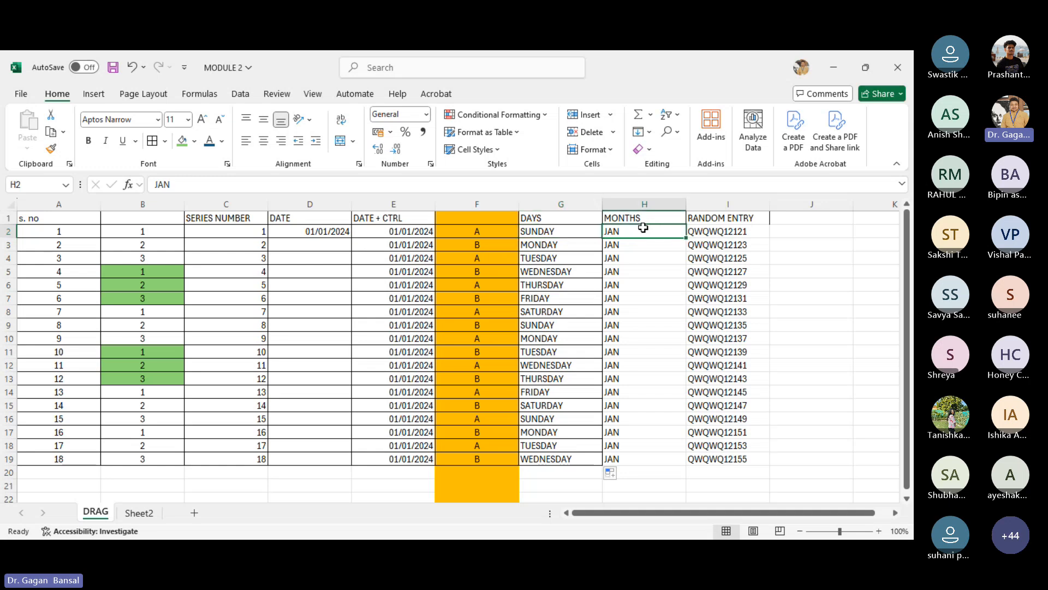
{"action": "double_click", "coordinate": [686, 239]}
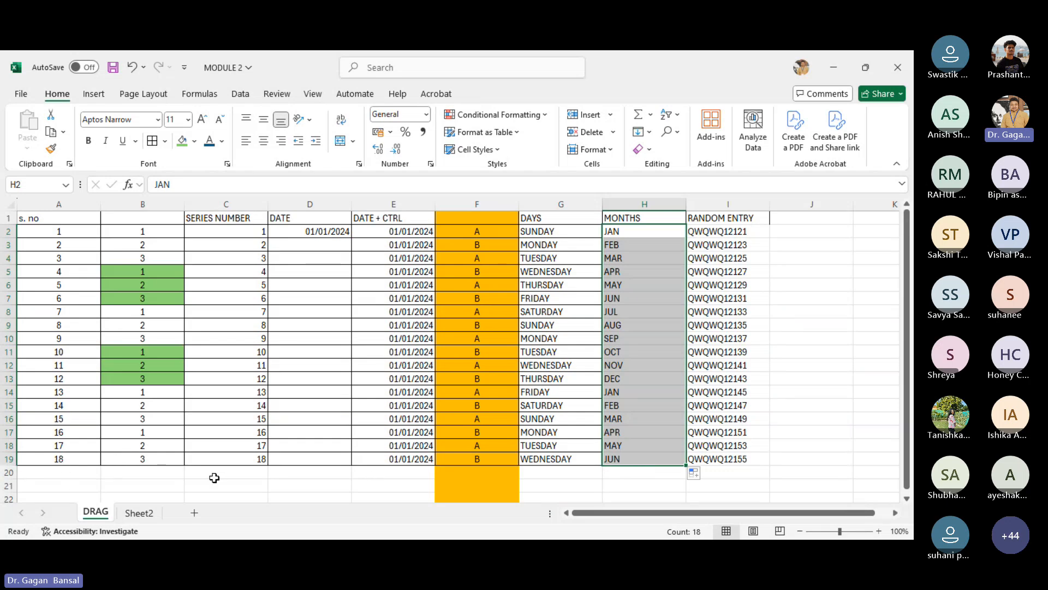
{"action": "left_click", "coordinate": [6, 459]}
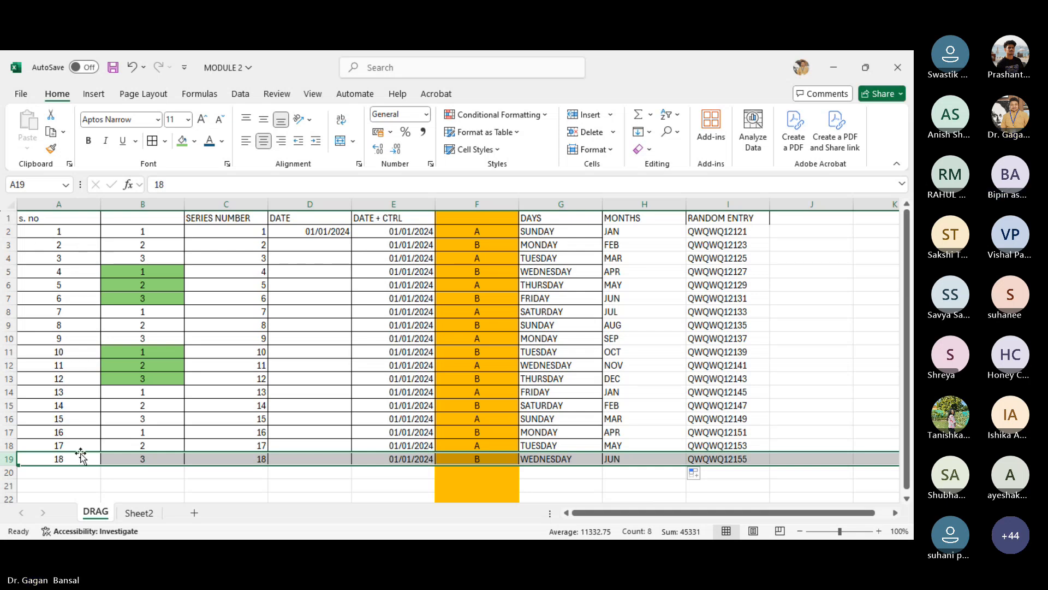
{"action": "left_click", "coordinate": [73, 259]}
{"action": "left_click_drag", "start_coordinate": [73, 260], "coordinate": [73, 296]}
{"action": "left_click_drag", "start_coordinate": [86, 449], "coordinate": [85, 458]}
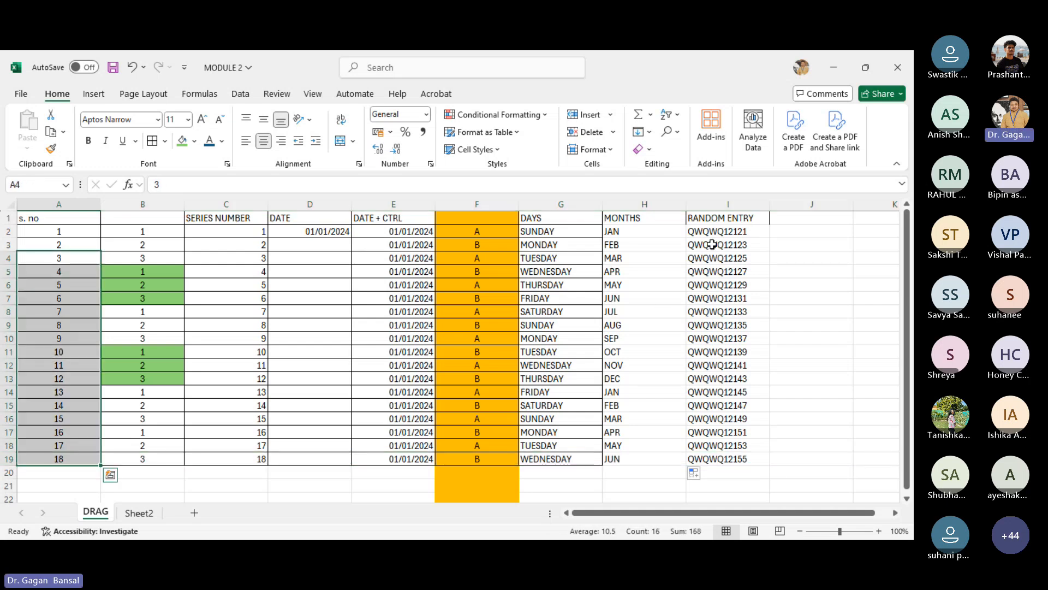
{"action": "left_click_drag", "start_coordinate": [664, 509], "coordinate": [679, 509]}
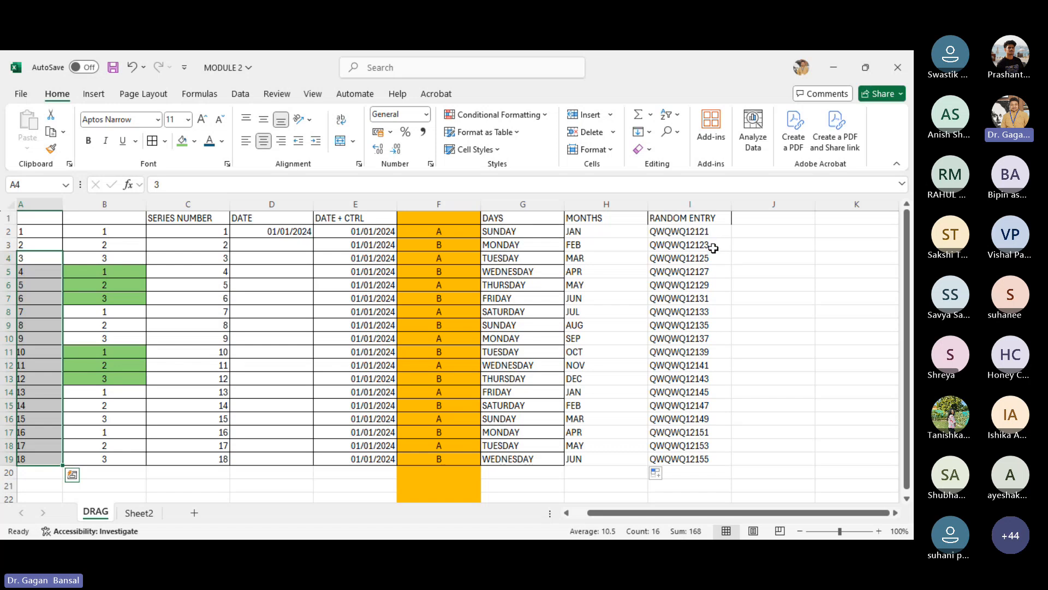
- Enter 1 and 3 as the first two random entries in I2 and I3
{"action": "left_click", "coordinate": [683, 238]}
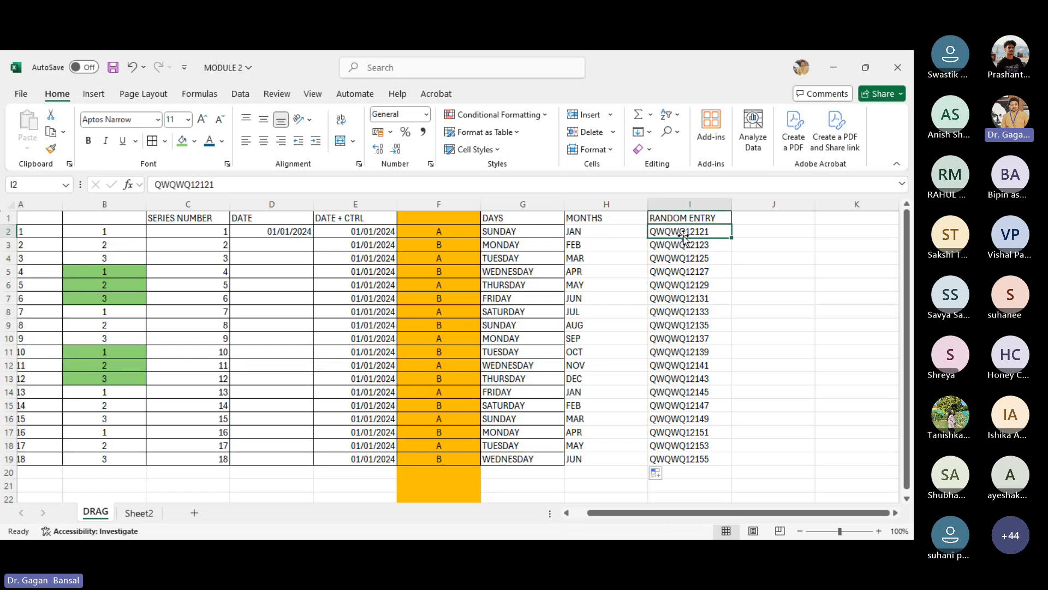
{"action": "type", "text": "1"}
{"action": "key", "text": "Return"}
{"action": "type", "text": "3"}
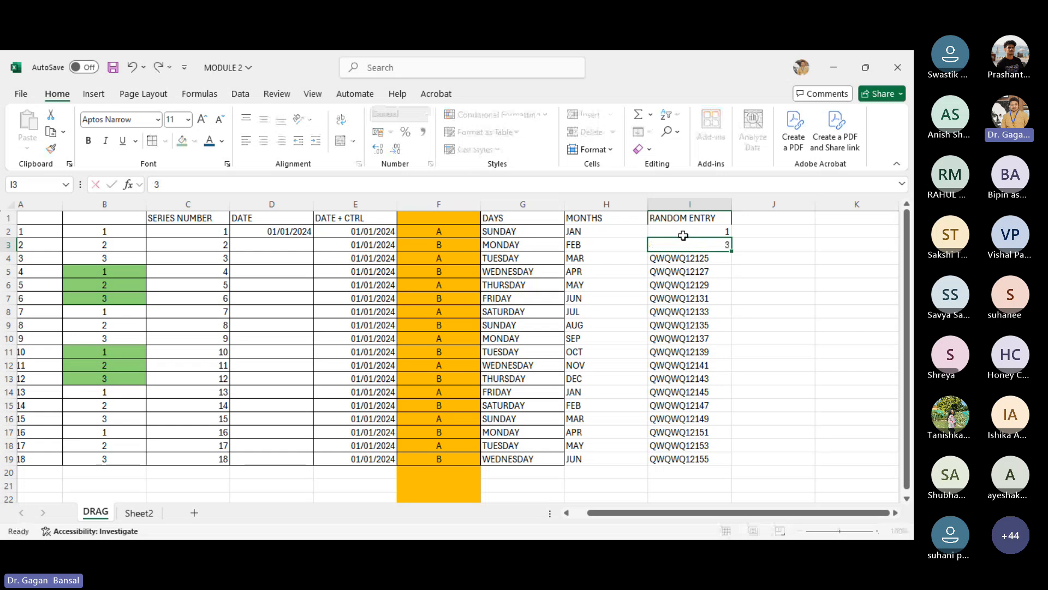
{"action": "key", "text": "Return"}
- Clear the remaining old random entries in column I below I3
{"action": "key", "text": "shift+Down"}
{"action": "key", "text": "shift+Down"}
{"action": "key", "text": "shift+Down"}
{"action": "key", "text": "shift+Down"}
{"action": "key", "text": "shift+Down"}
{"action": "key", "text": "shift+Down"}
{"action": "key", "text": "shift+Down"}
{"action": "key", "text": "shift+Down"}
{"action": "key", "text": "shift+Down"}
{"action": "key", "text": "shift+Down"}
{"action": "key", "text": "shift+Down"}
{"action": "key", "text": "shift+Down"}
{"action": "key", "text": "shift+Down"}
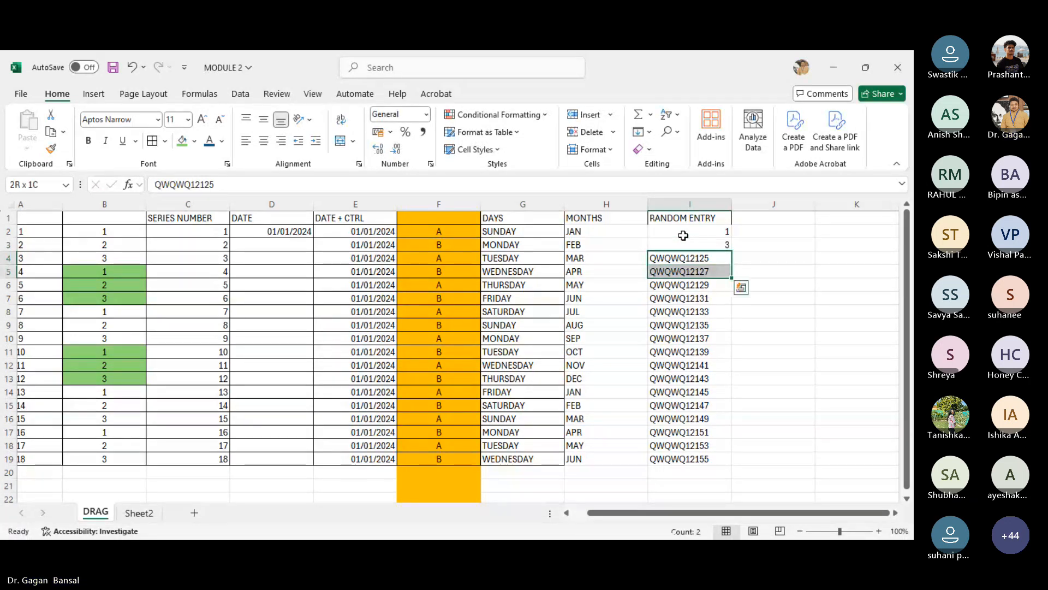
{"action": "key", "text": "shift+Down"}
{"action": "key", "text": "shift+Down"}
{"action": "key", "text": "Delete"}
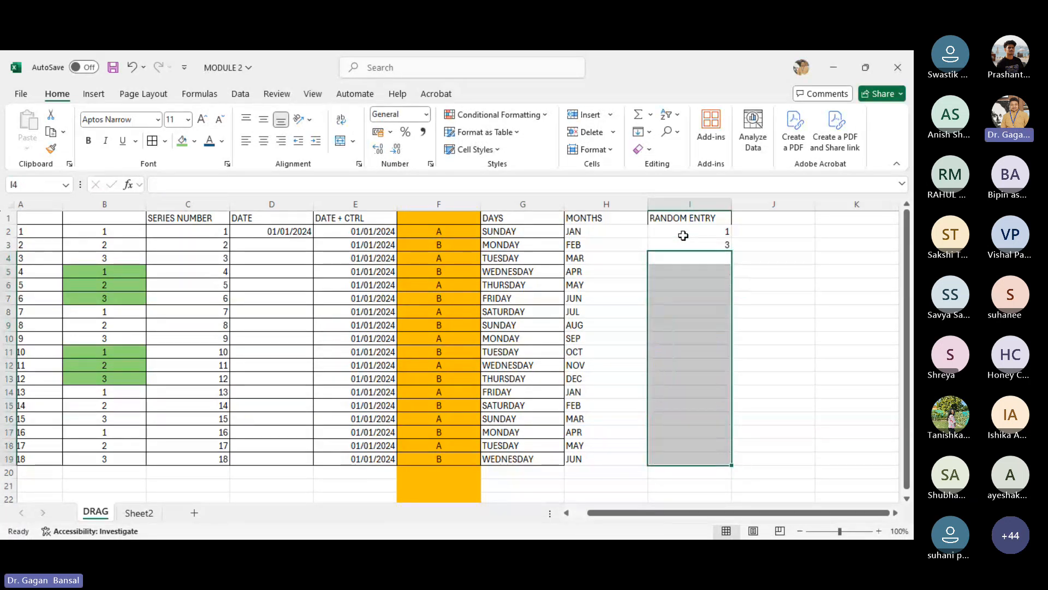
- Fill the 1, 3 series from I2:I3 down column I to row 19
{"action": "left_click", "coordinate": [683, 235]}
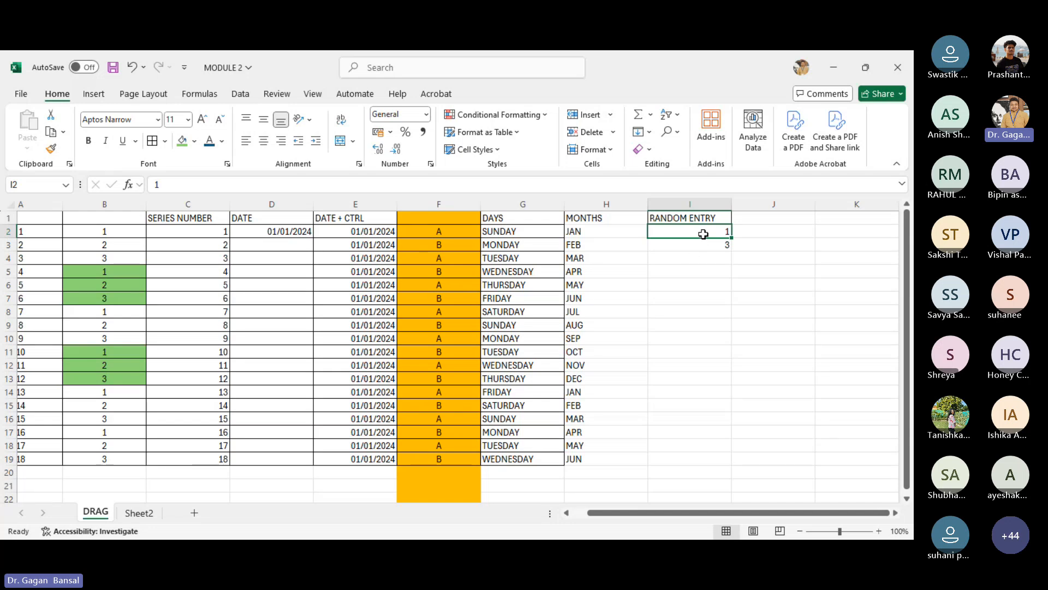
{"action": "left_click_drag", "start_coordinate": [702, 236], "coordinate": [704, 245]}
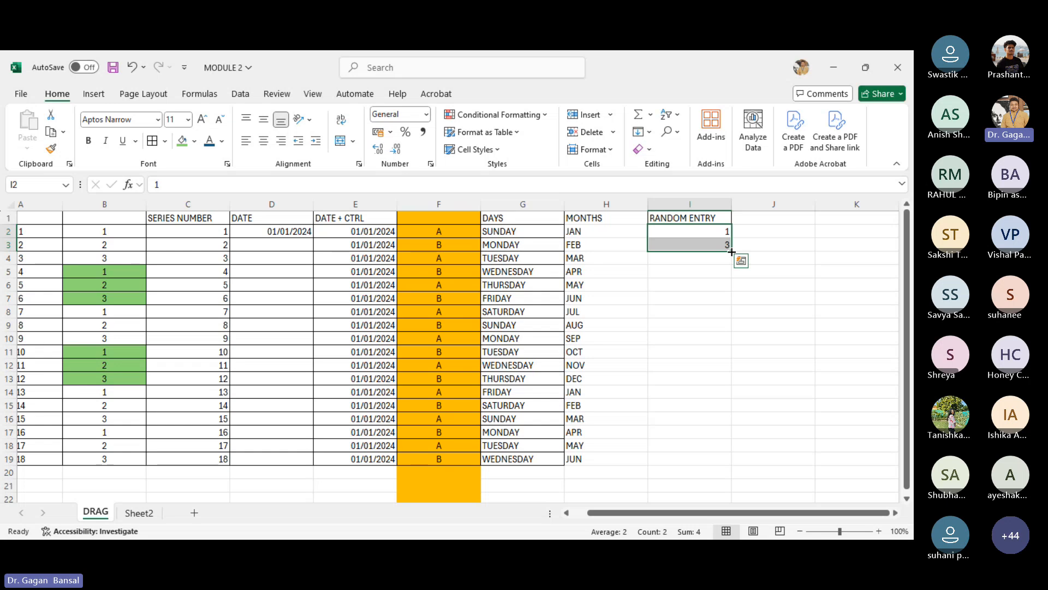
{"action": "left_click_drag", "start_coordinate": [732, 250], "coordinate": [739, 466]}
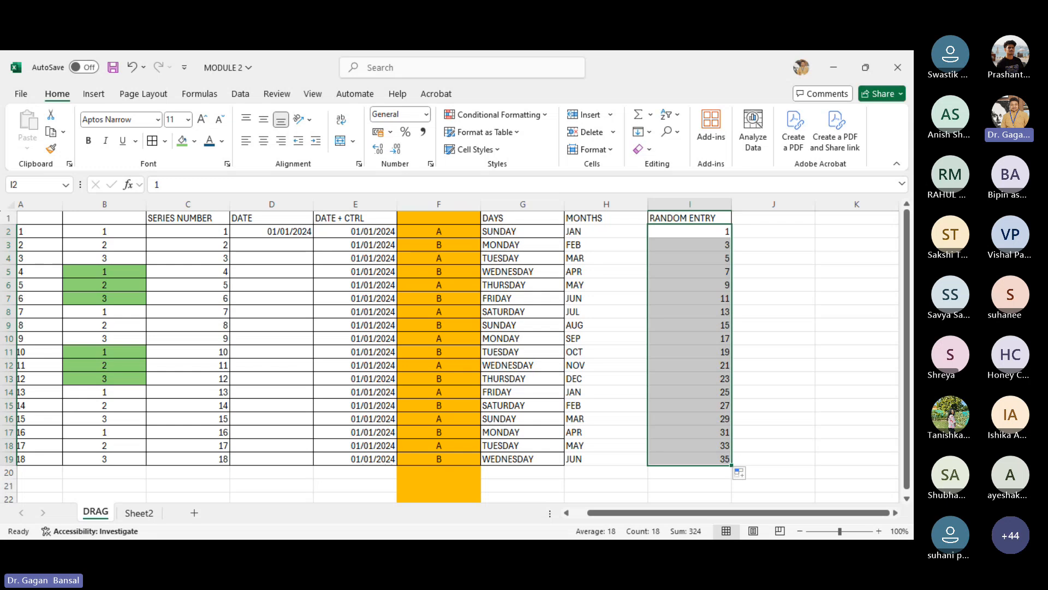
{"action": "key", "text": "alt+Tab"}
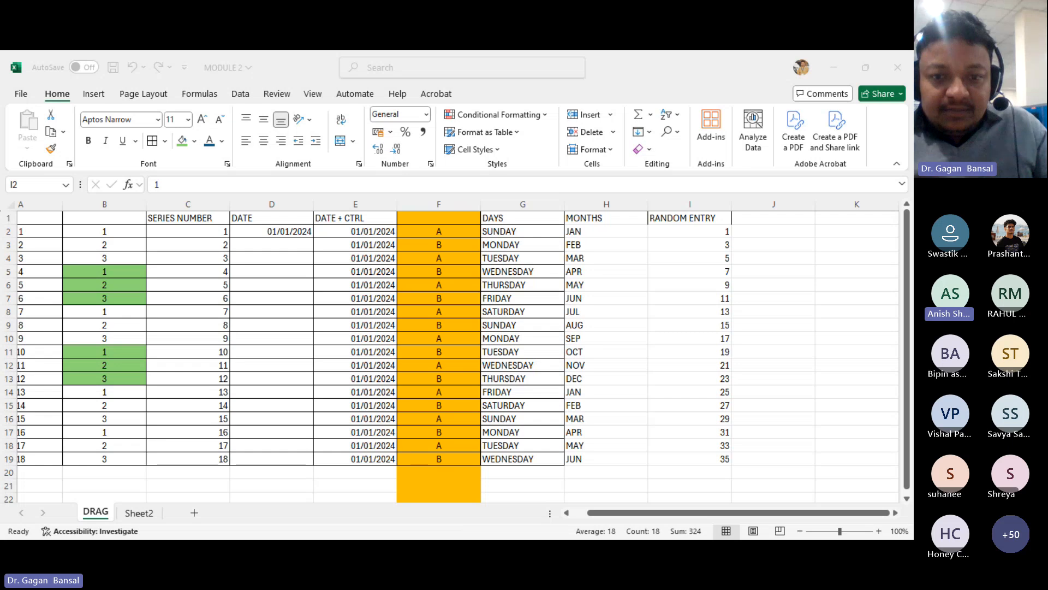
{"action": "left_click", "coordinate": [373, 491]}
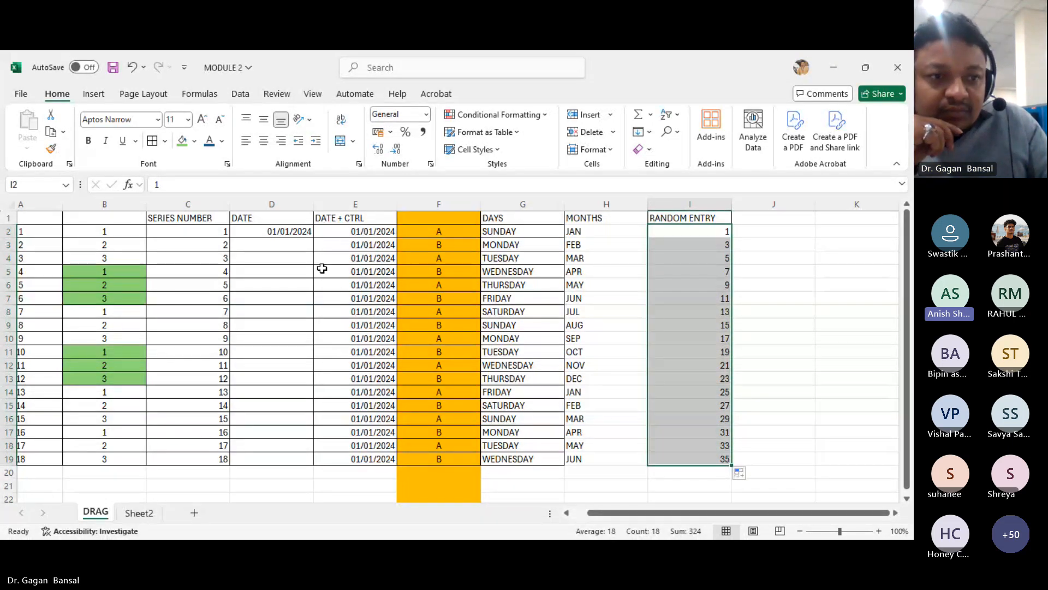
{"action": "left_click", "coordinate": [10, 352]}
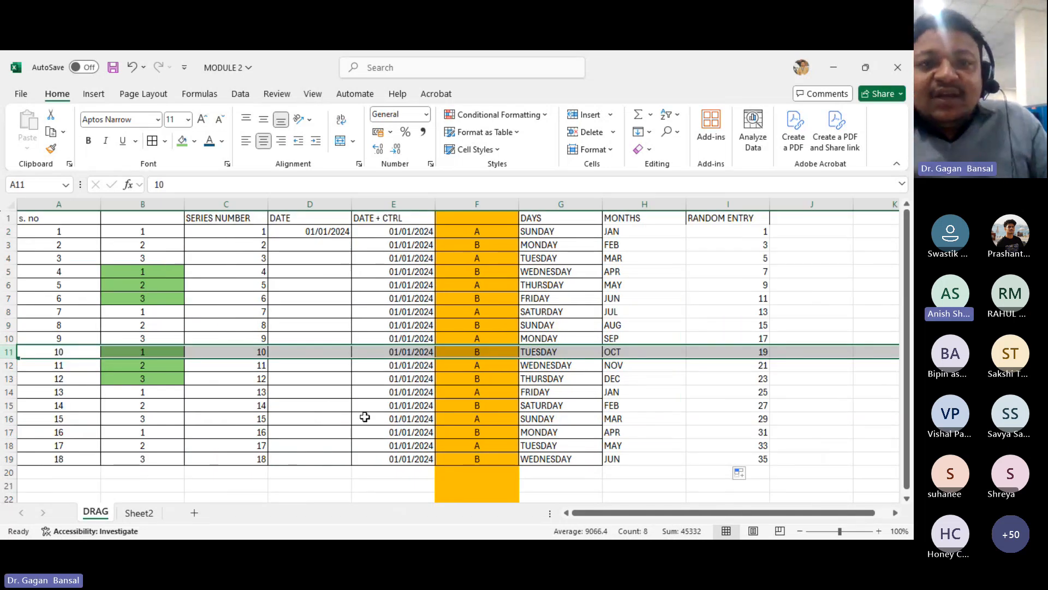
- Narrow column E until its dates display as hash marks
{"action": "left_click", "coordinate": [408, 203]}
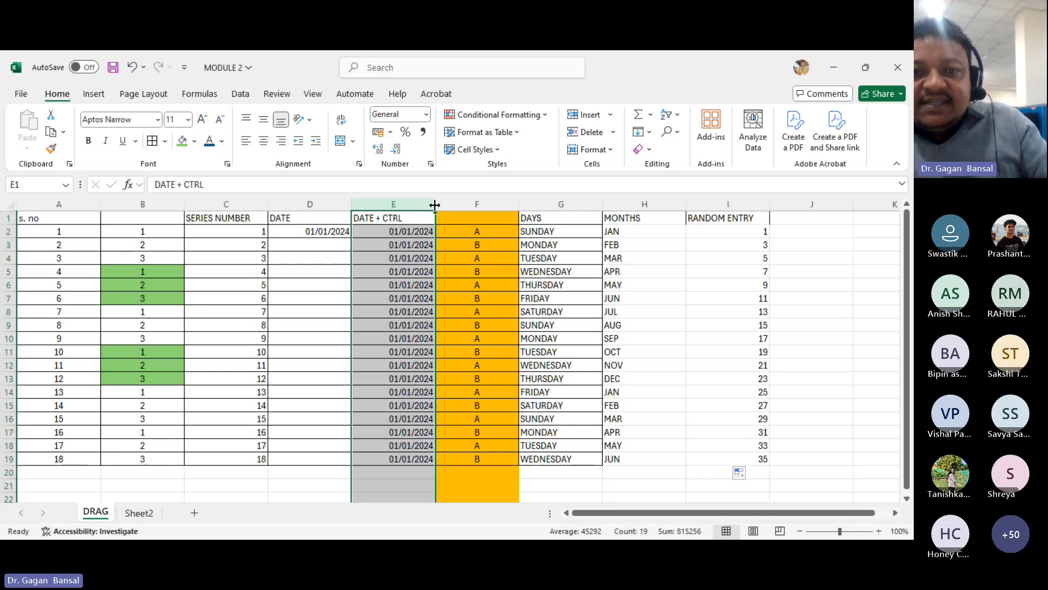
{"action": "mouse_move", "coordinate": [434, 204]}
{"action": "left_mouse_down"}
{"action": "mouse_move", "coordinate": [405, 206]}
{"action": "mouse_move", "coordinate": [420, 207]}
{"action": "left_mouse_up"}
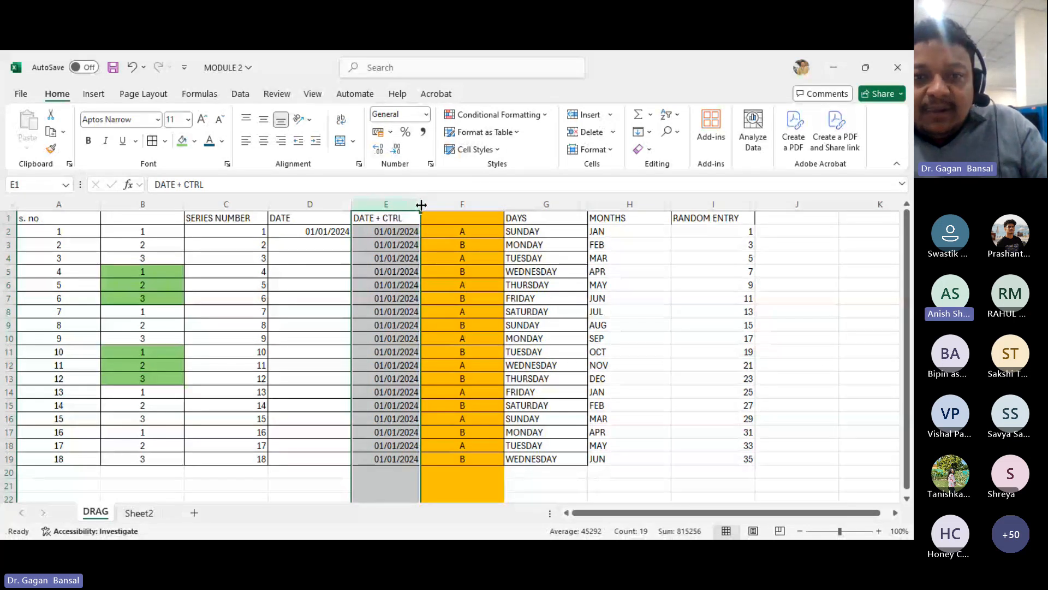
{"action": "left_click_drag", "start_coordinate": [420, 204], "coordinate": [385, 207]}
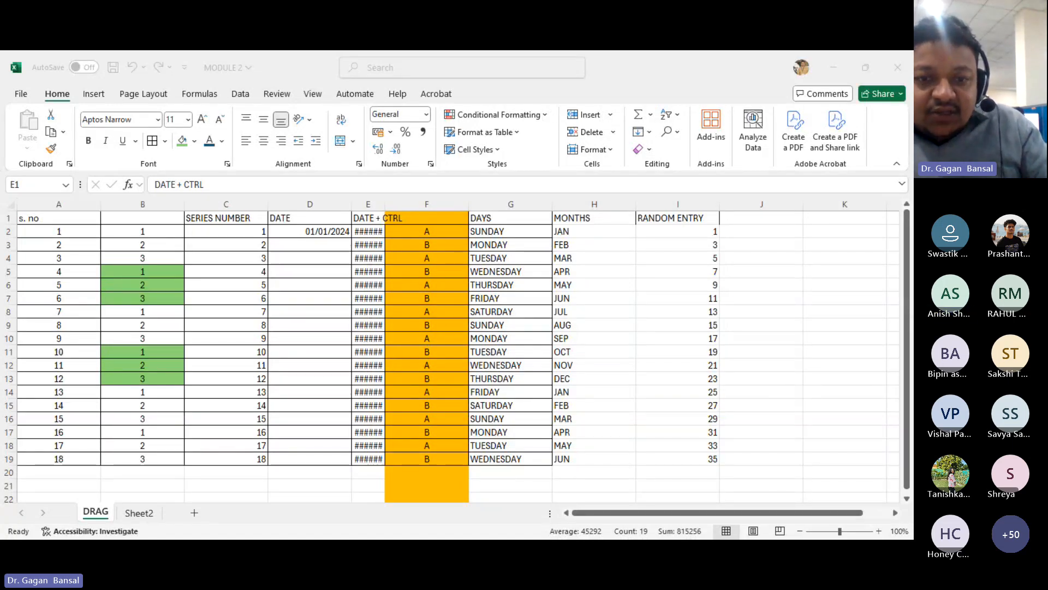
- Autofit and widen column E to show the dates, and narrow column I slightly
{"action": "left_click", "coordinate": [377, 205]}
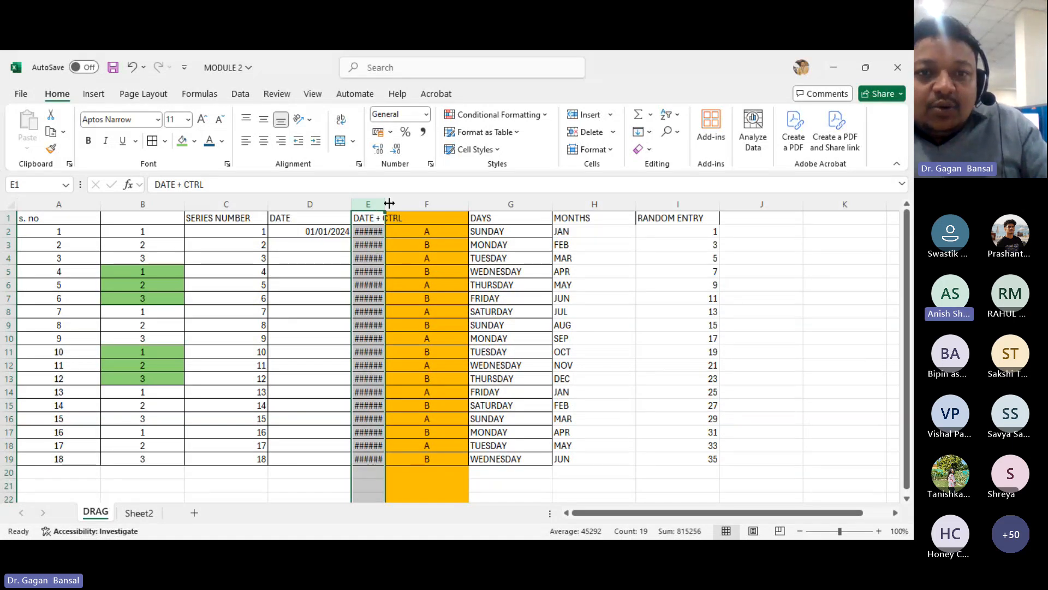
{"action": "mouse_move", "coordinate": [384, 204]}
{"action": "left_mouse_down"}
{"action": "mouse_move", "coordinate": [399, 204]}
{"action": "mouse_move", "coordinate": [383, 204]}
{"action": "left_mouse_up"}
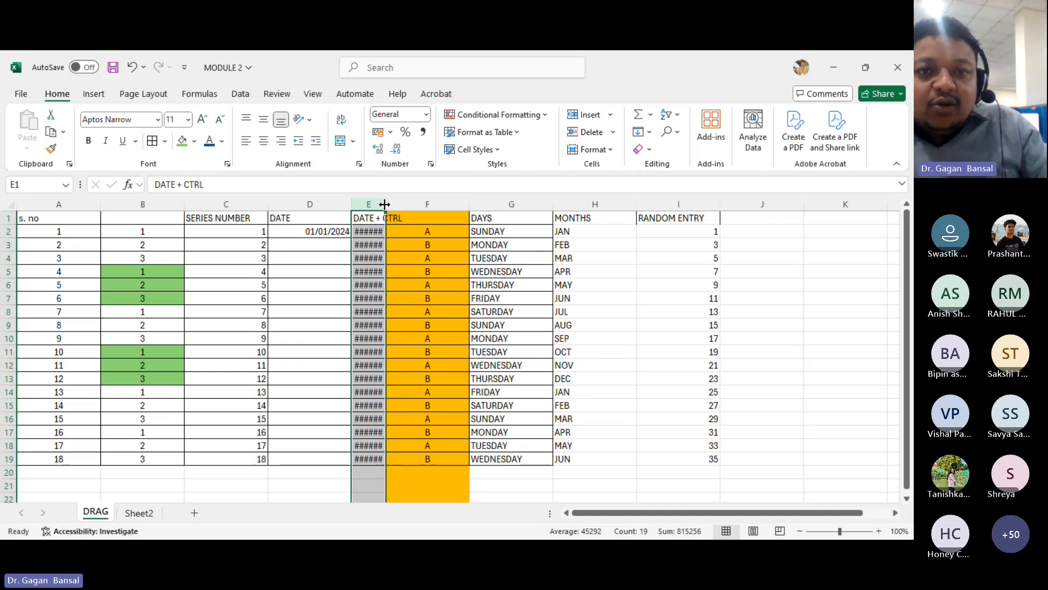
{"action": "double_click", "coordinate": [383, 204]}
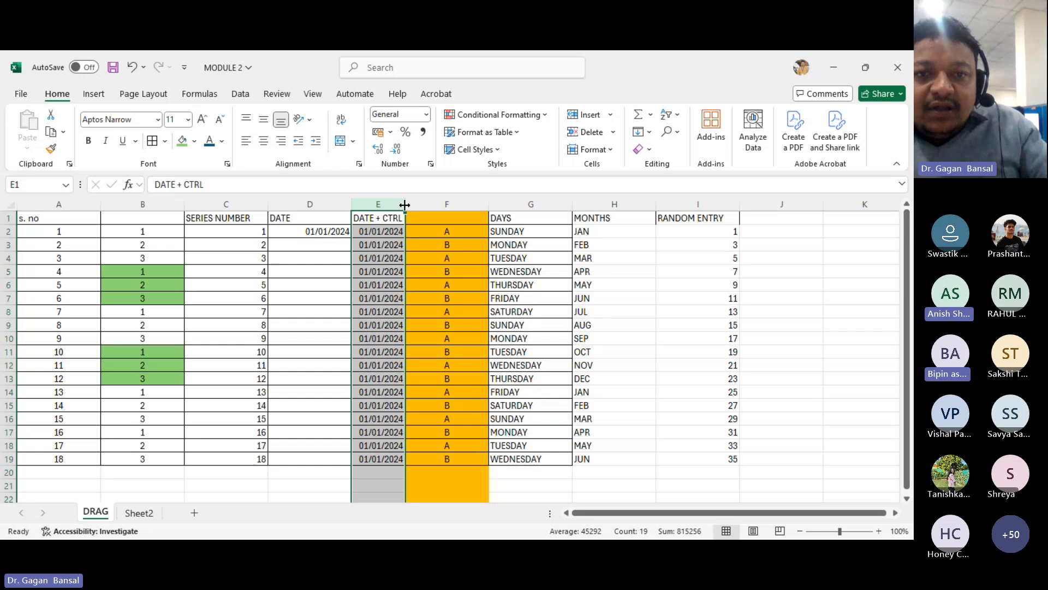
{"action": "left_click_drag", "start_coordinate": [405, 204], "coordinate": [436, 206]}
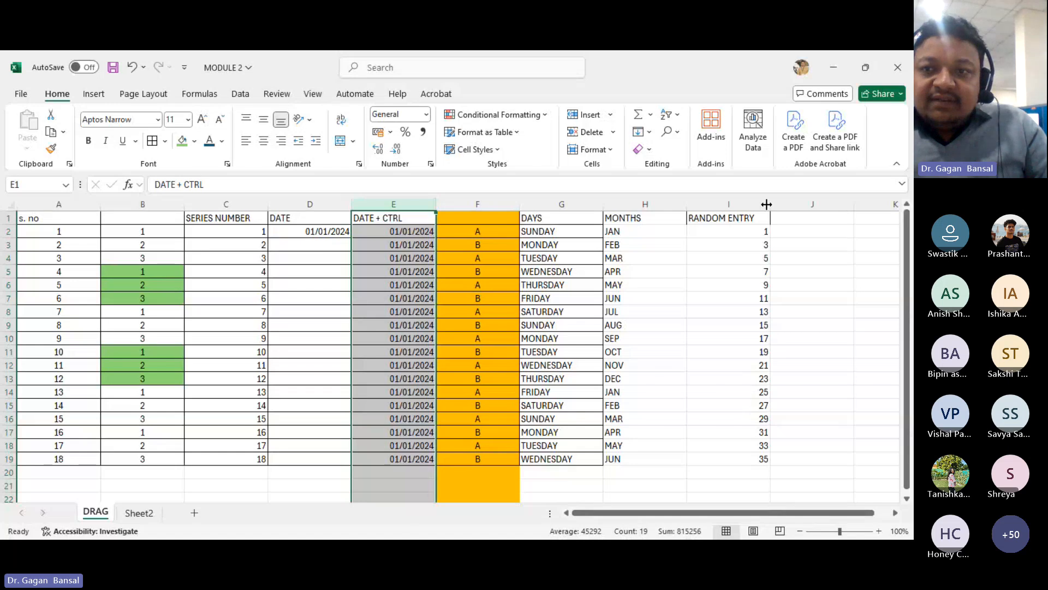
{"action": "left_click_drag", "start_coordinate": [773, 204], "coordinate": [760, 204]}
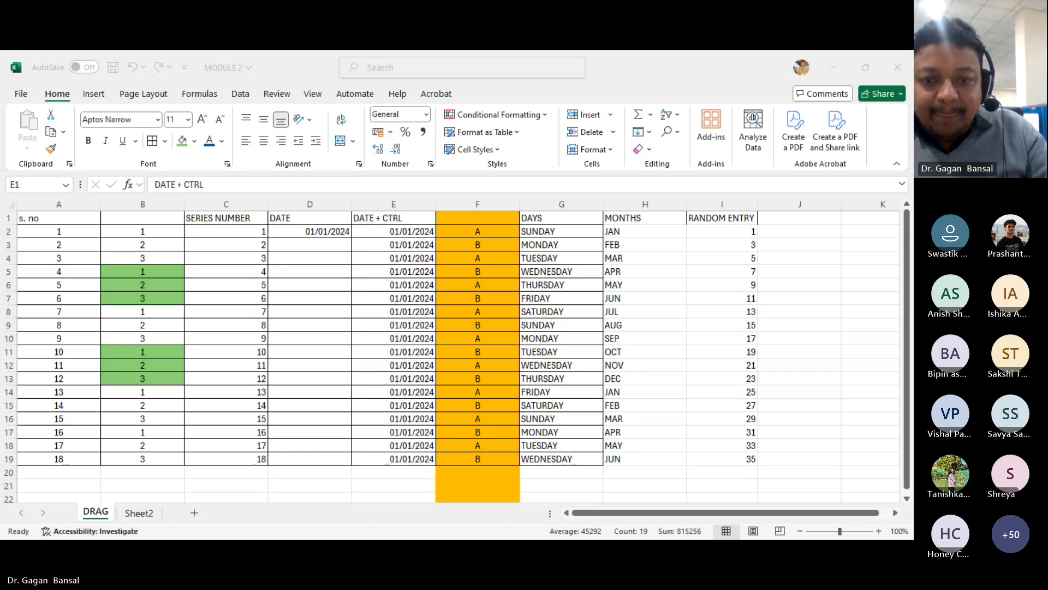
{"action": "left_click", "coordinate": [375, 495]}
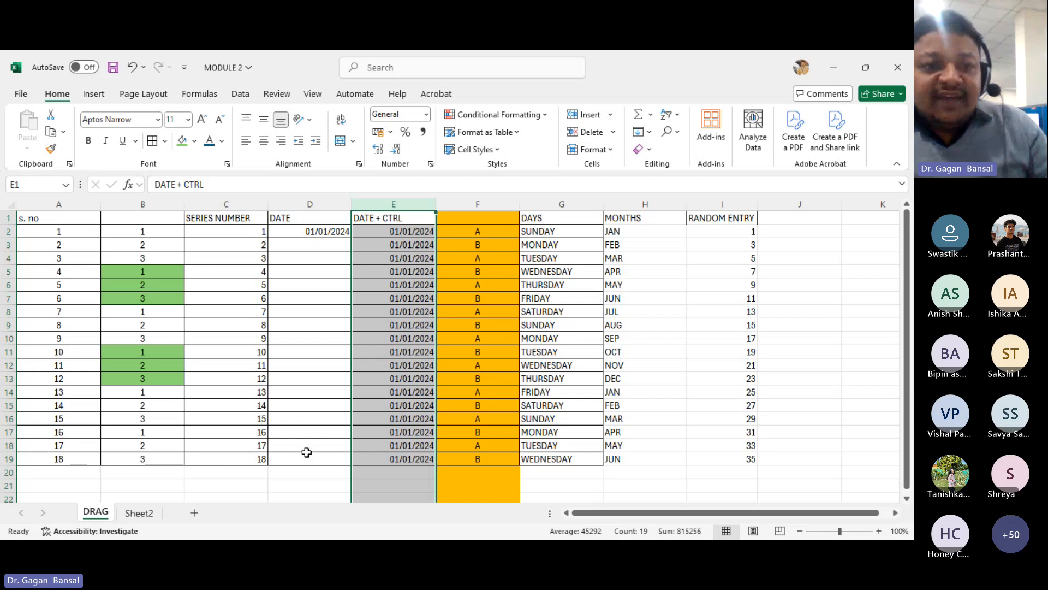
- Insert a new sheet and widen its column A
{"action": "left_click", "coordinate": [194, 514]}
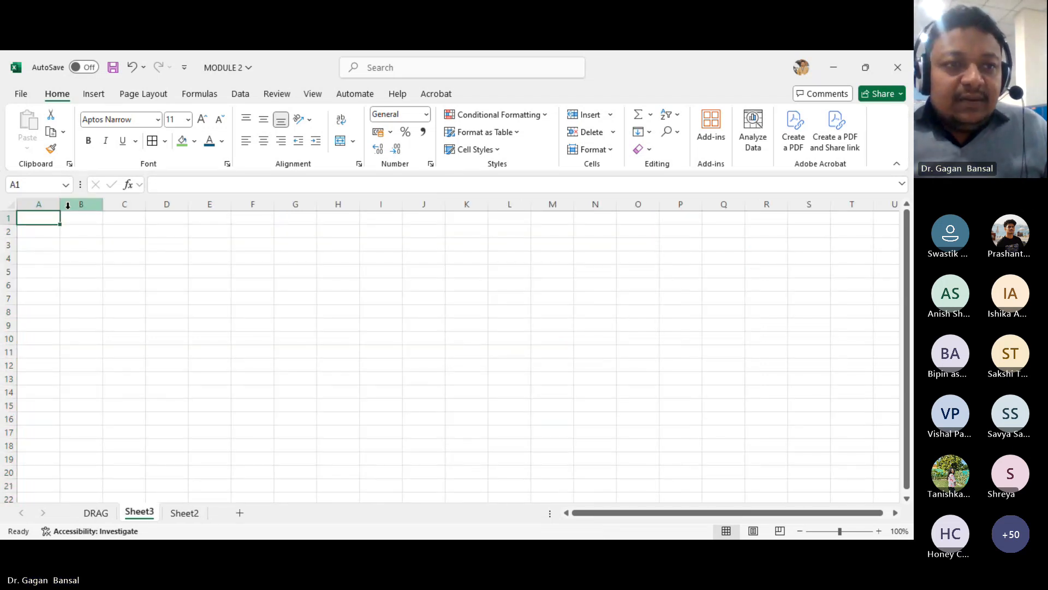
{"action": "left_click_drag", "start_coordinate": [61, 206], "coordinate": [185, 224]}
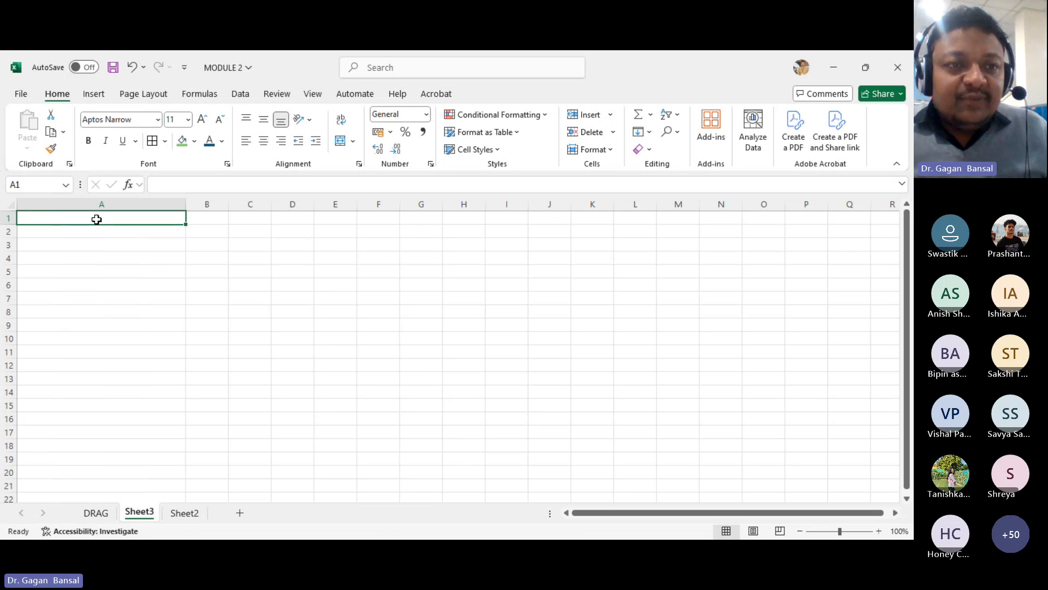
- Enter the heading DATA in A1 and the instructor's name followed by MS EXCEL and :INDIA in A2
{"action": "type", "text": "DATA"}
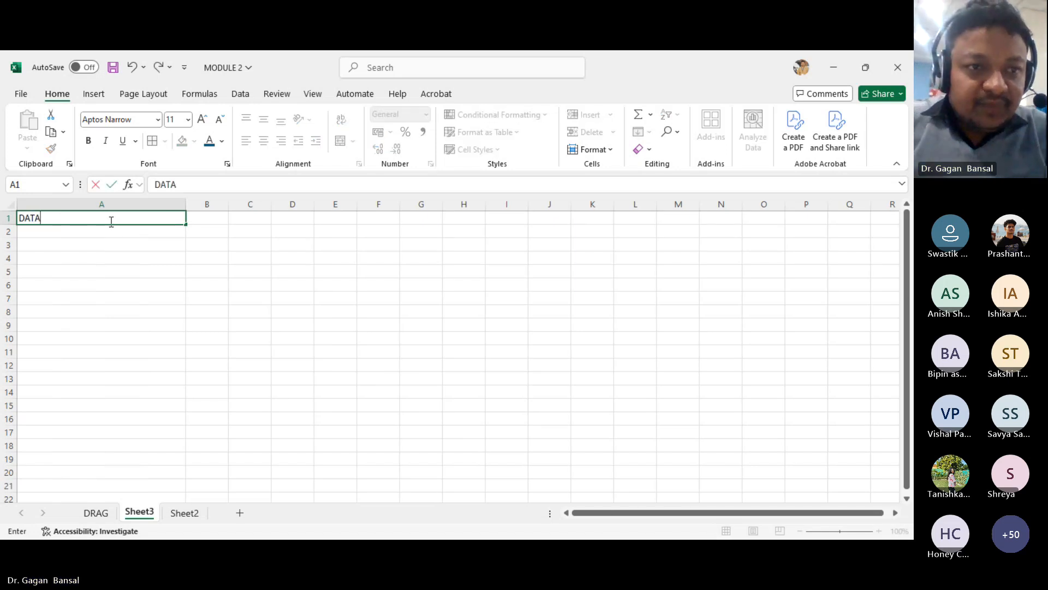
{"action": "key", "text": "Return"}
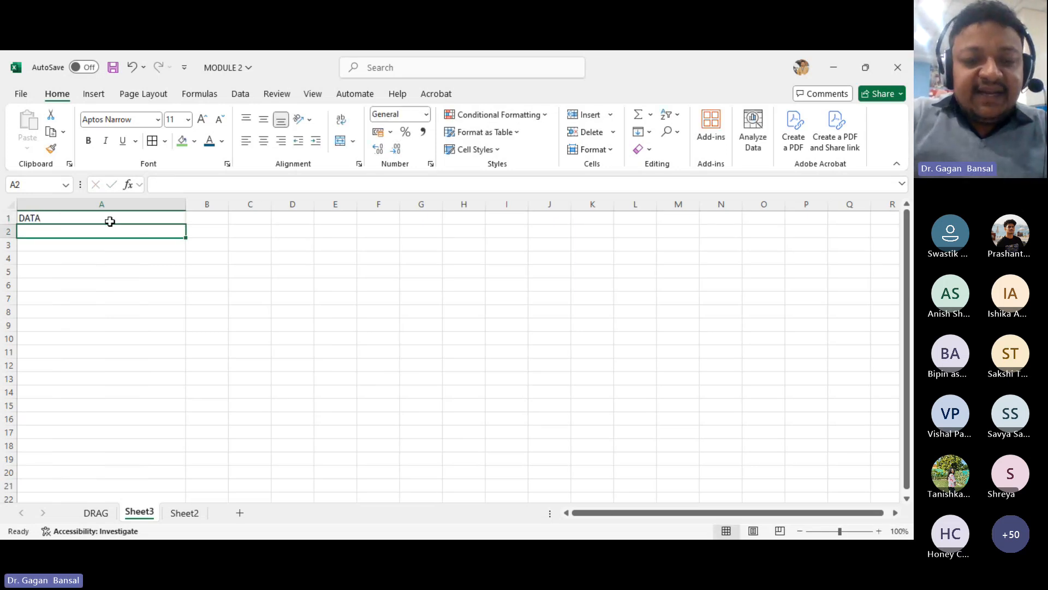
{"action": "type", "text": "GAGAN"}
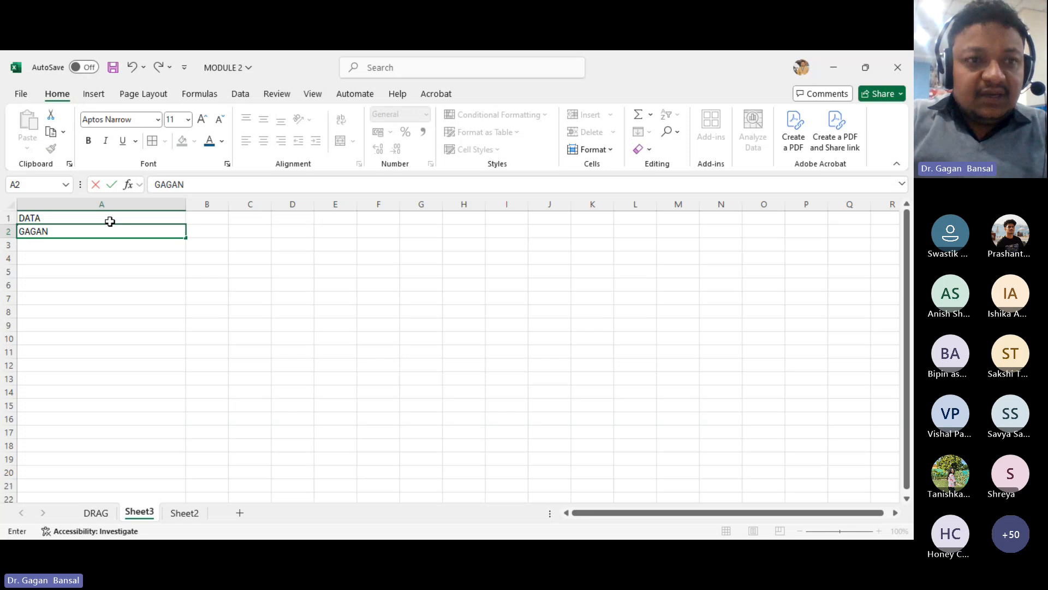
{"action": "type", "text": " BANSAK"}
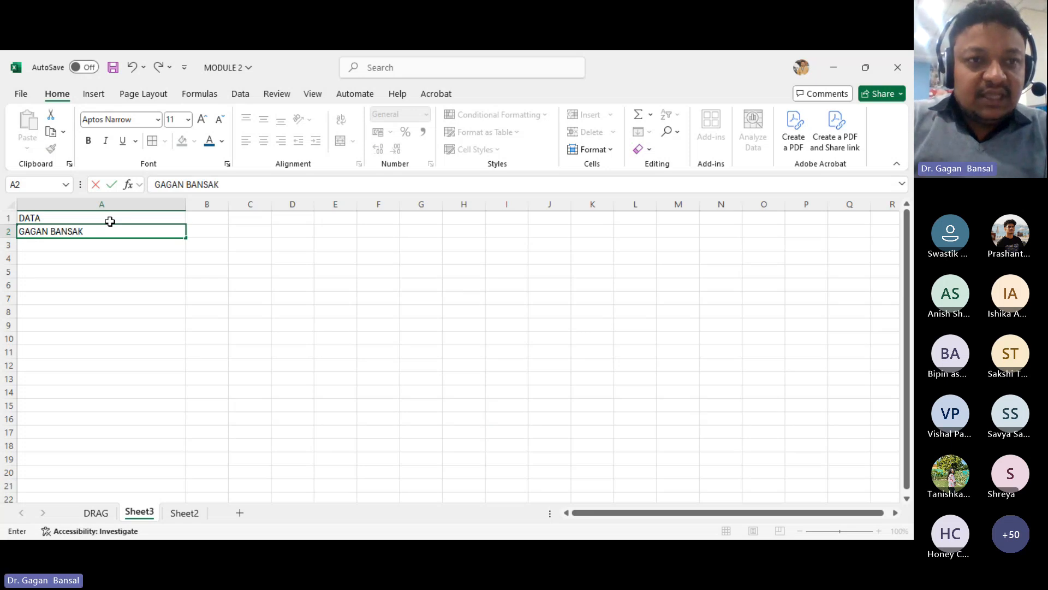
{"action": "key", "text": "BackSpace"}
{"action": "type", "text": "L M"}
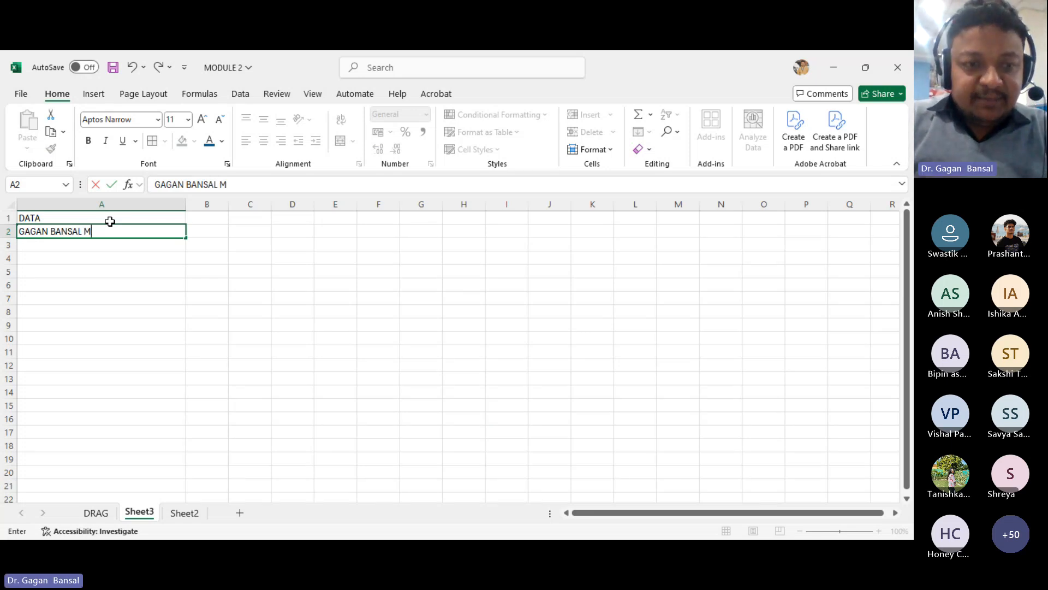
{"action": "type", "text": "S EXCEL"}
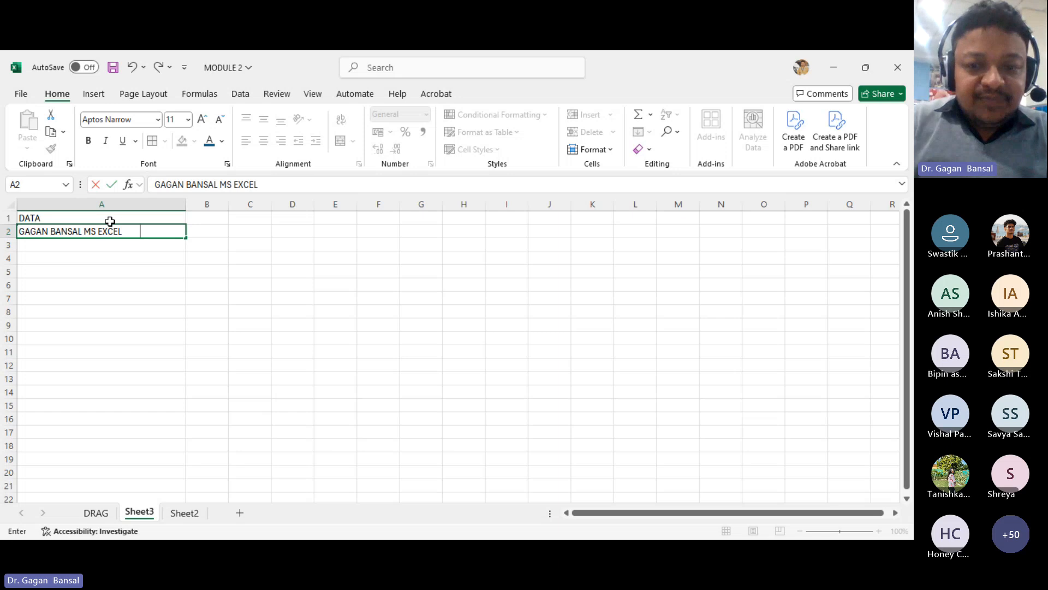
{"action": "type", "text": ":"}
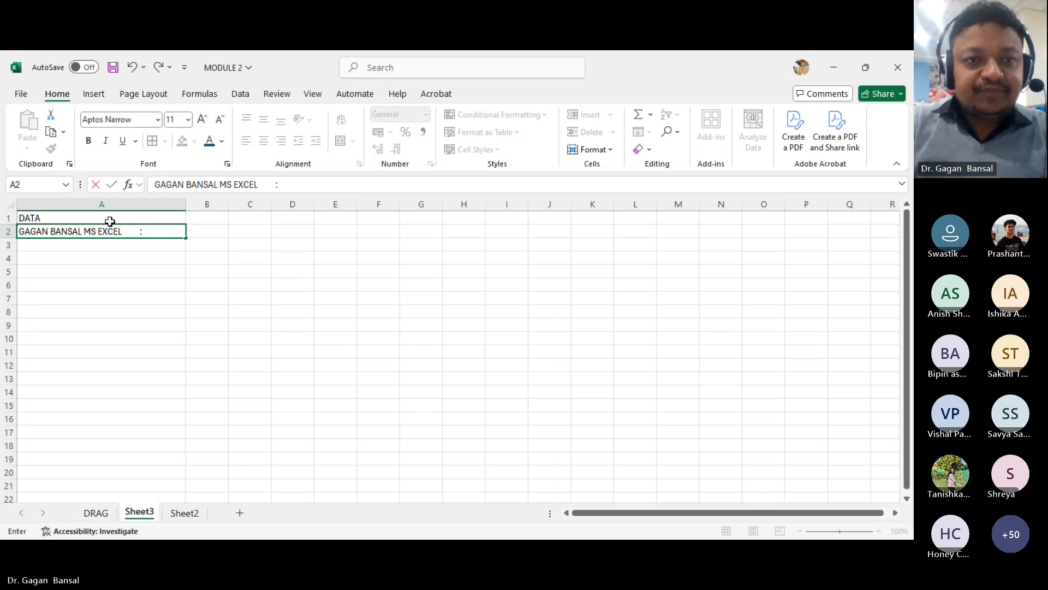
{"action": "type", "text": "INDIA"}
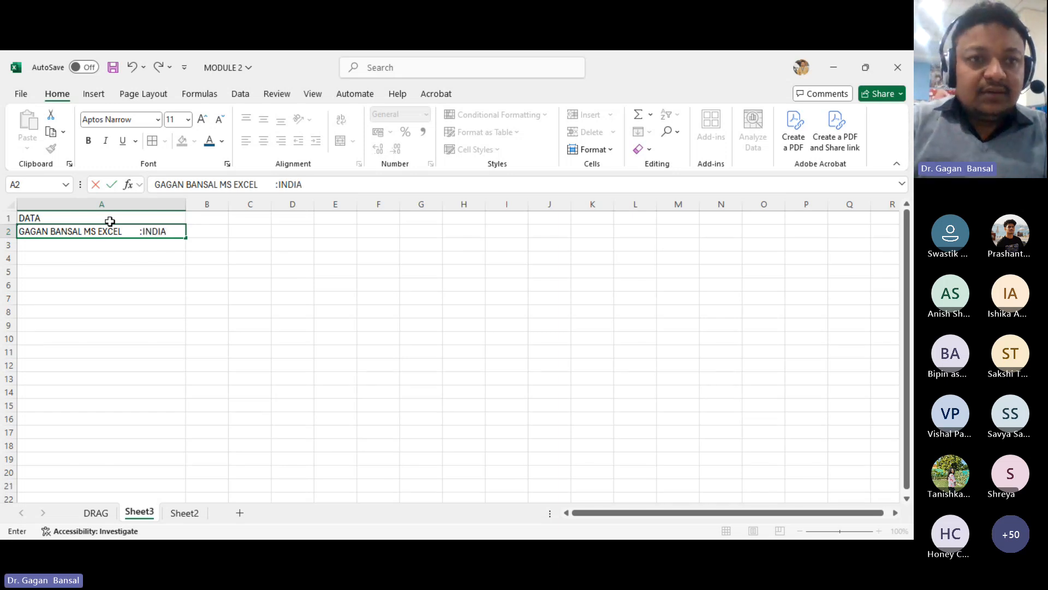
{"action": "key", "text": "Return"}
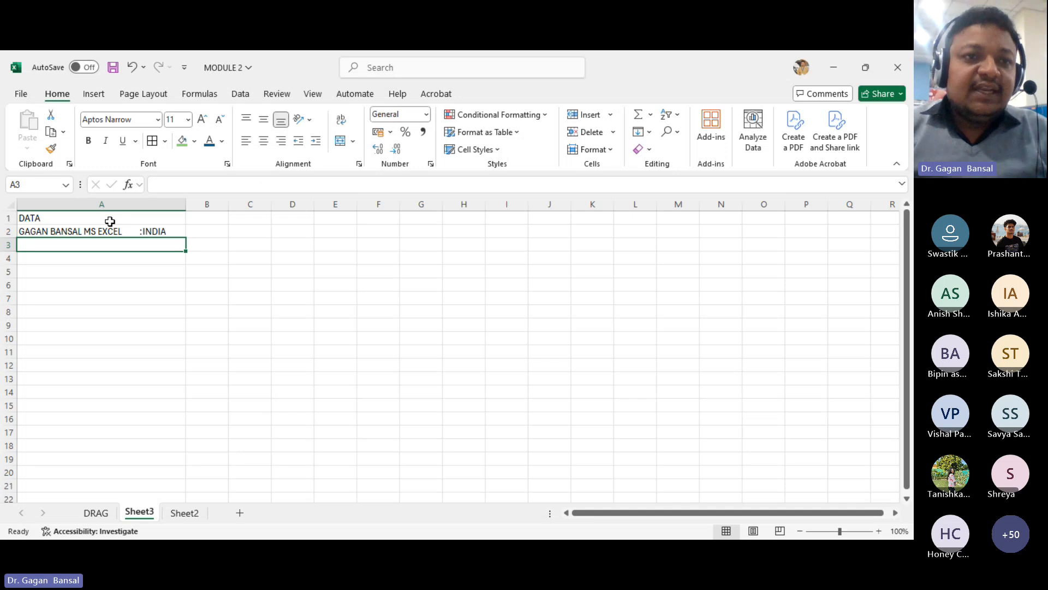
- Copy the A2 text and fill it down column A to row 8
{"action": "key", "text": "Up"}
{"action": "key", "text": "ctrl+c"}
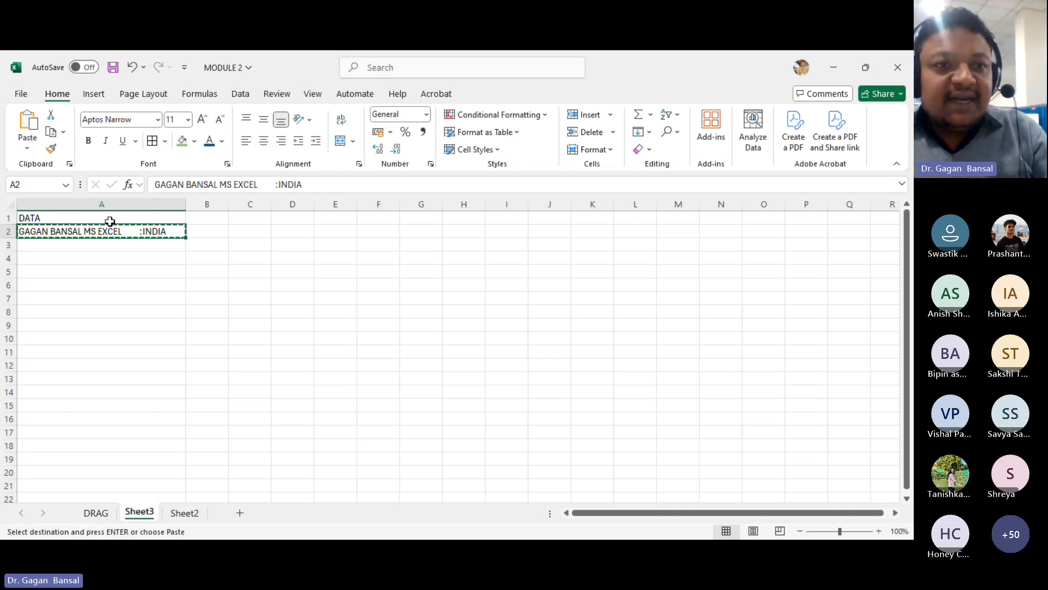
{"action": "key", "text": "Down"}
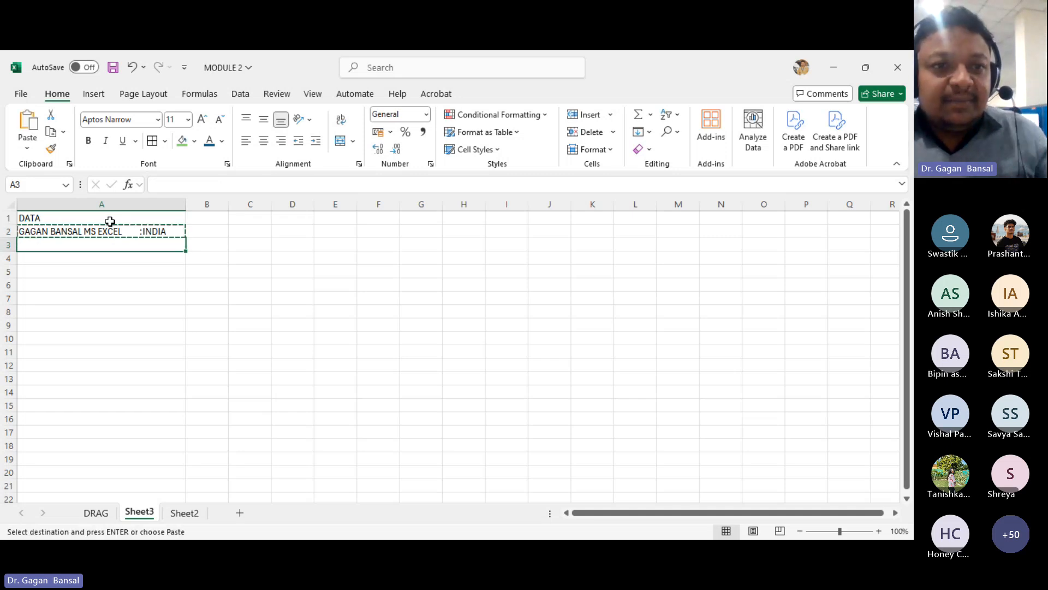
{"action": "left_click", "coordinate": [141, 232]}
{"action": "left_click_drag", "start_coordinate": [185, 238], "coordinate": [201, 348]}
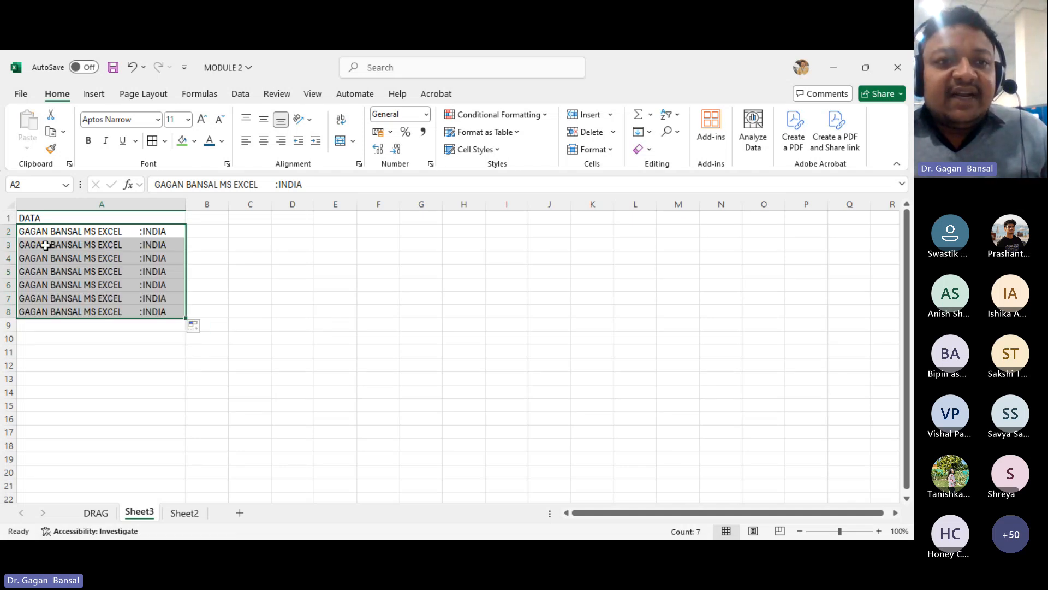
- Remove the extra spaces before :INDIA in cell A2 so it reads GAGAN BANSAL MS EXCEL : INDIA
{"action": "double_click", "coordinate": [140, 232]}
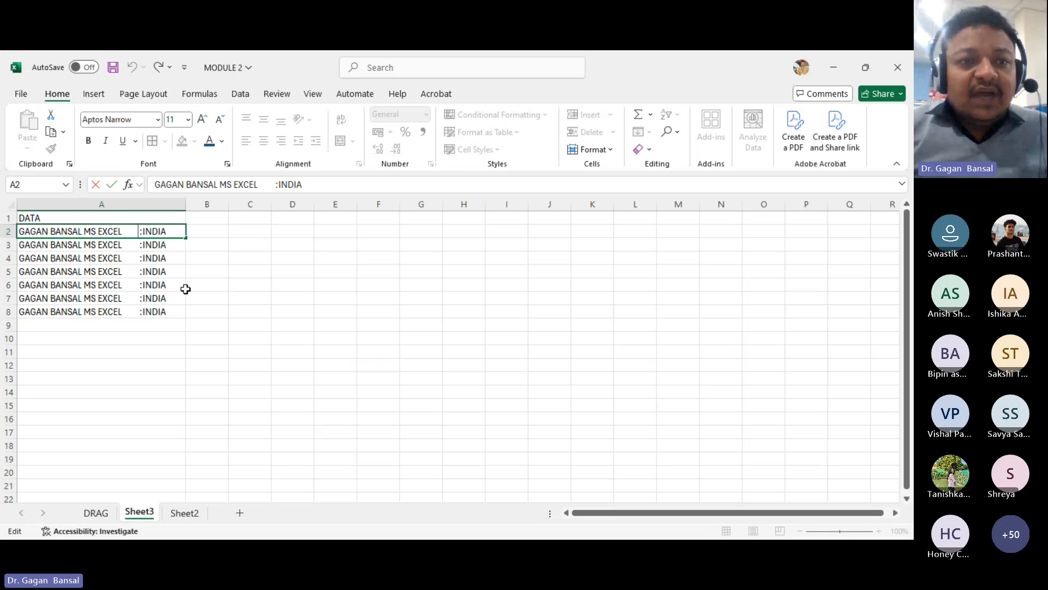
{"action": "key", "text": "BackSpace"}
{"action": "key", "text": "BackSpace"}
{"action": "key", "text": "BackSpace"}
{"action": "key", "text": "BackSpace"}
{"action": "key", "text": "BackSpace"}
{"action": "key", "text": "BackSpace"}
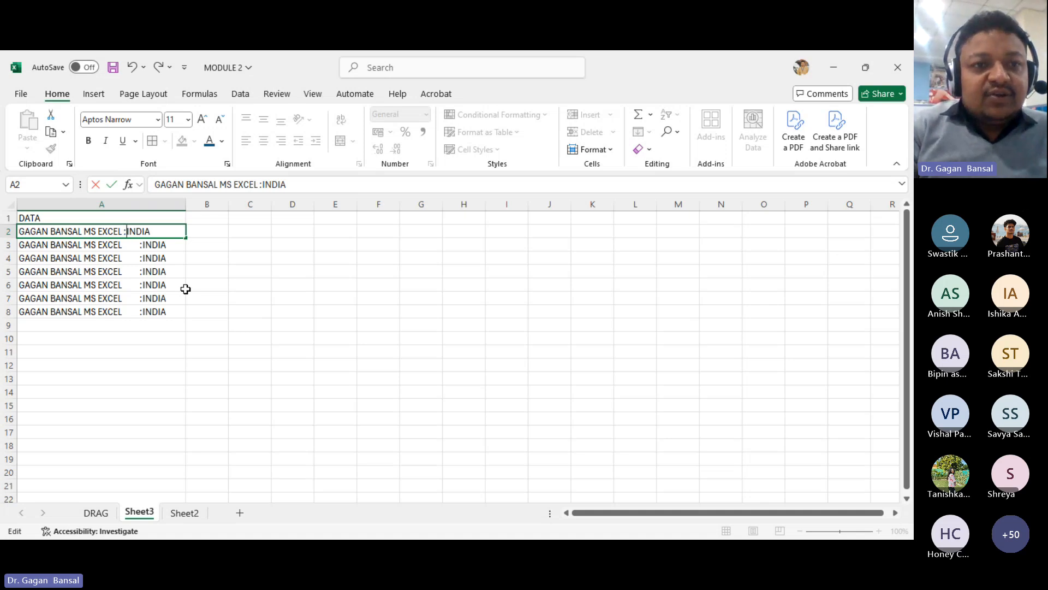
{"action": "key", "text": "Return"}
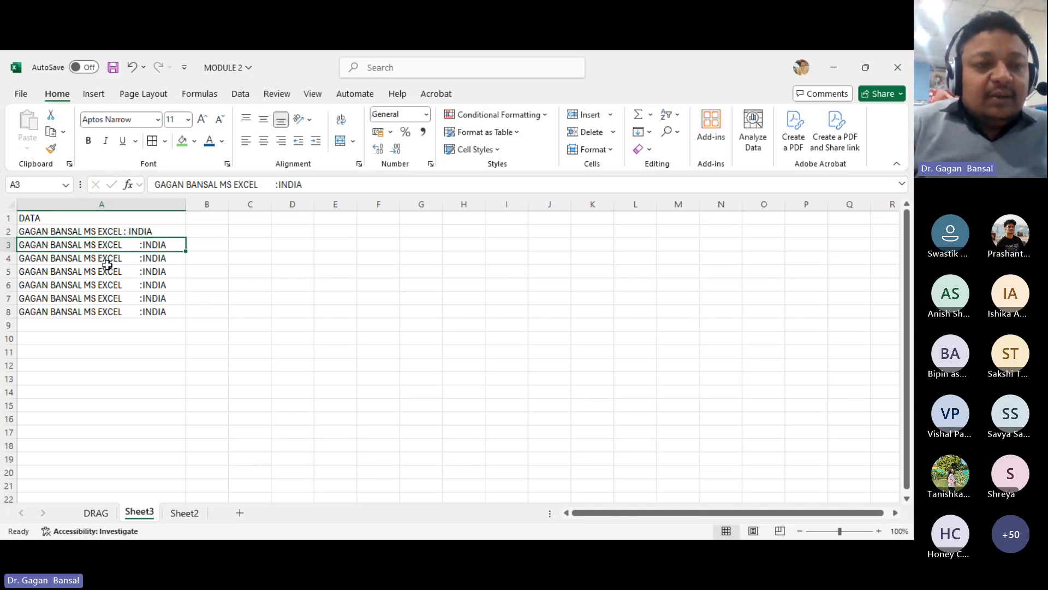
- Insert extra spaces between the words in cell A3 and widen column A slightly
{"action": "double_click", "coordinate": [50, 244]}
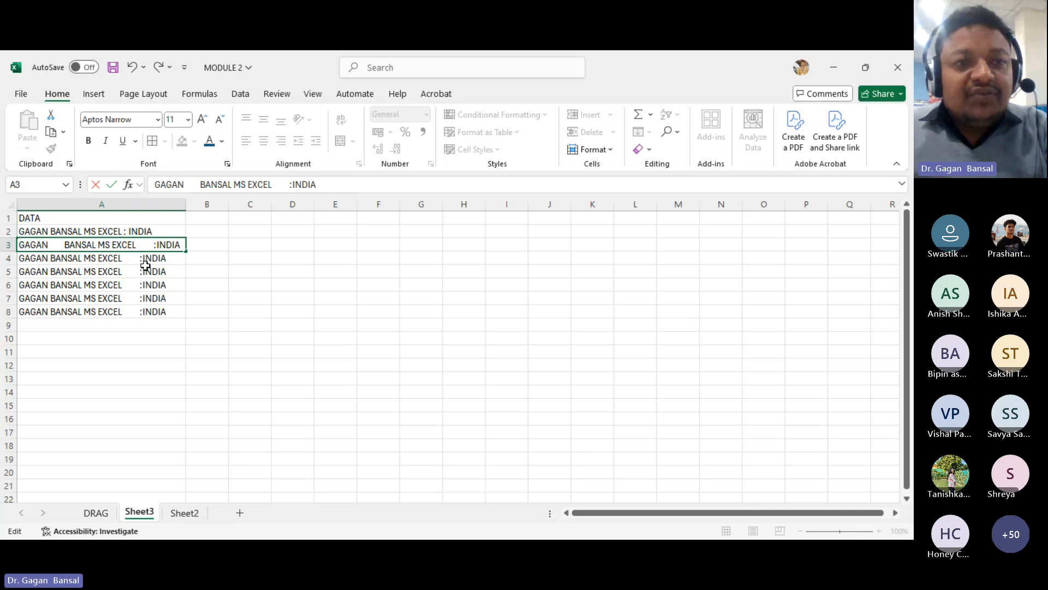
{"action": "key", "text": "Return"}
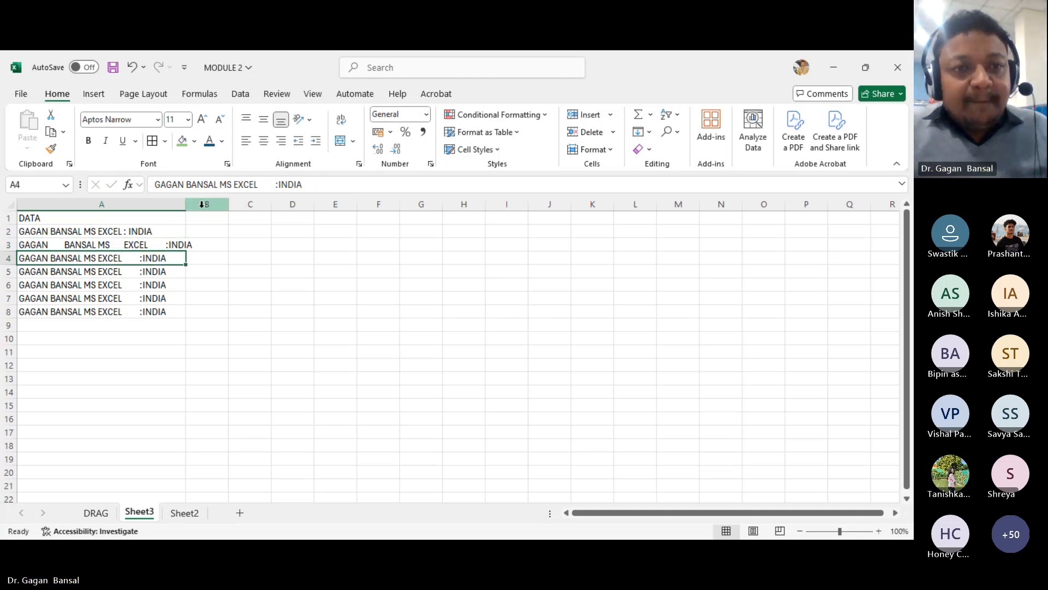
{"action": "left_click_drag", "start_coordinate": [186, 204], "coordinate": [200, 205]}
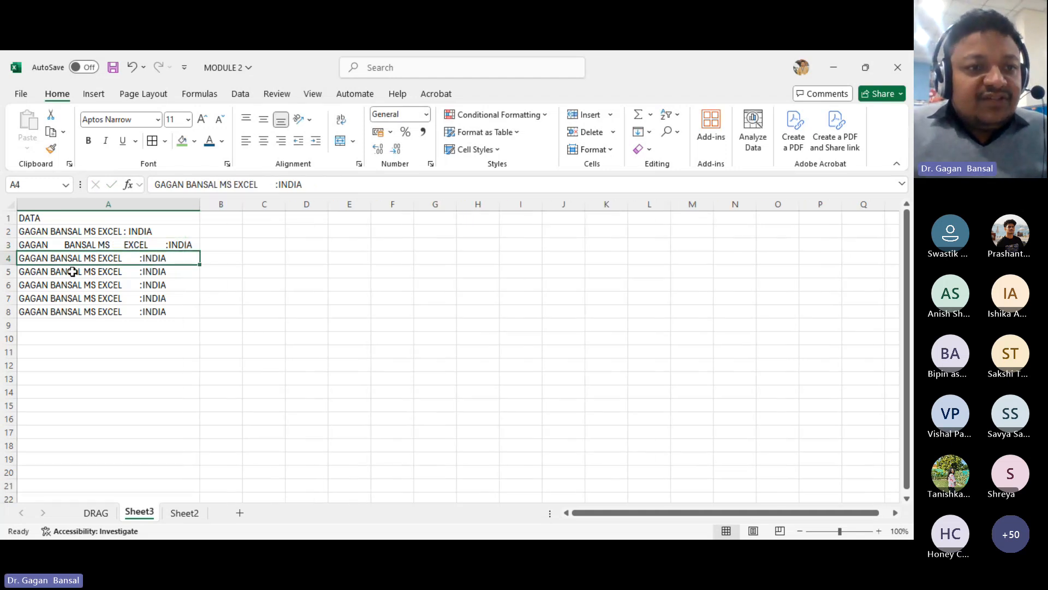
- Add leading spaces to the text in A4 and delete the extra spaces before :INDIA in A5
{"action": "double_click", "coordinate": [37, 262]}
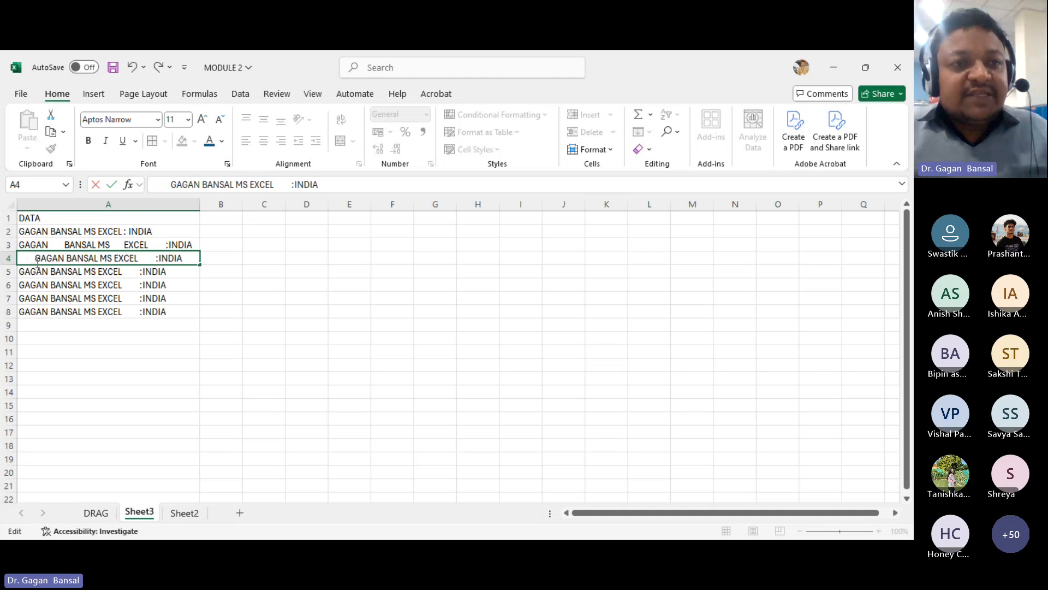
{"action": "key", "text": "Return"}
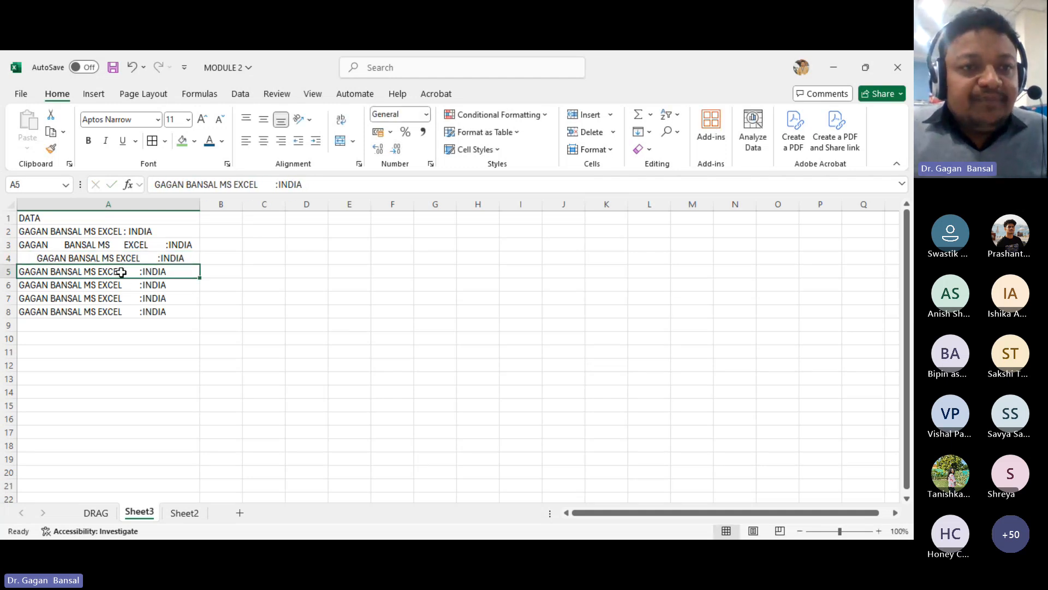
{"action": "double_click", "coordinate": [121, 272]}
{"action": "key", "text": "Delete"}
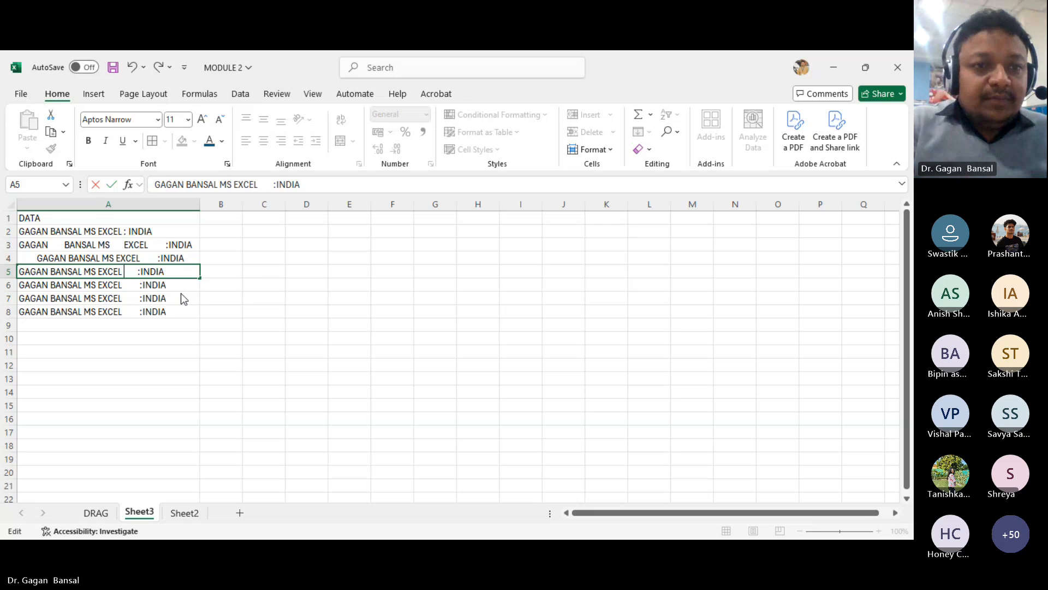
{"action": "key", "text": "Delete"}
{"action": "key", "text": "Delete"}
{"action": "key", "text": "Delete"}
{"action": "key", "text": "Delete"}
{"action": "key", "text": "Delete"}
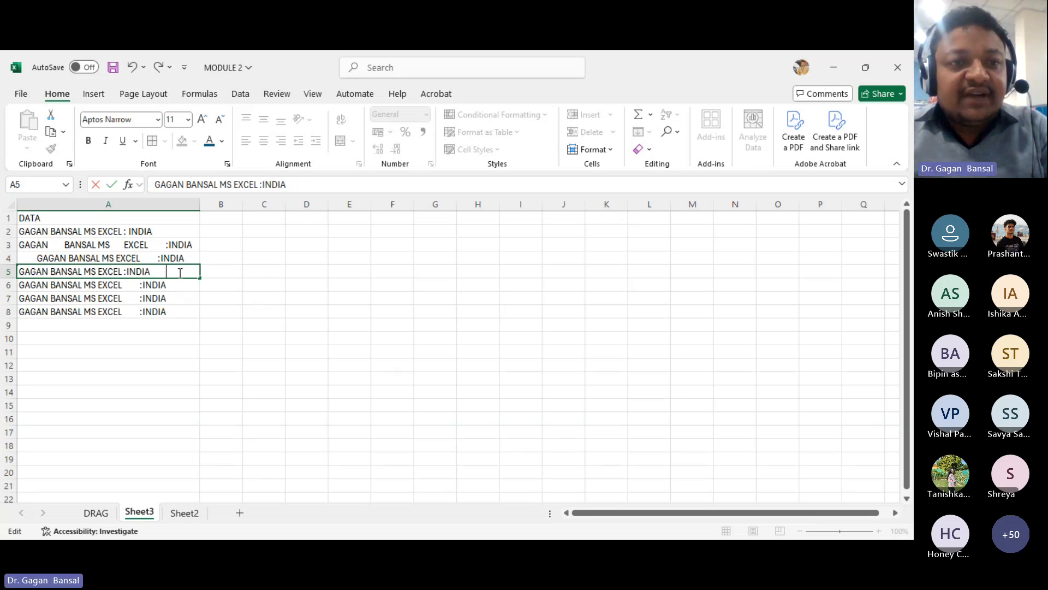
{"action": "key", "text": "Return"}
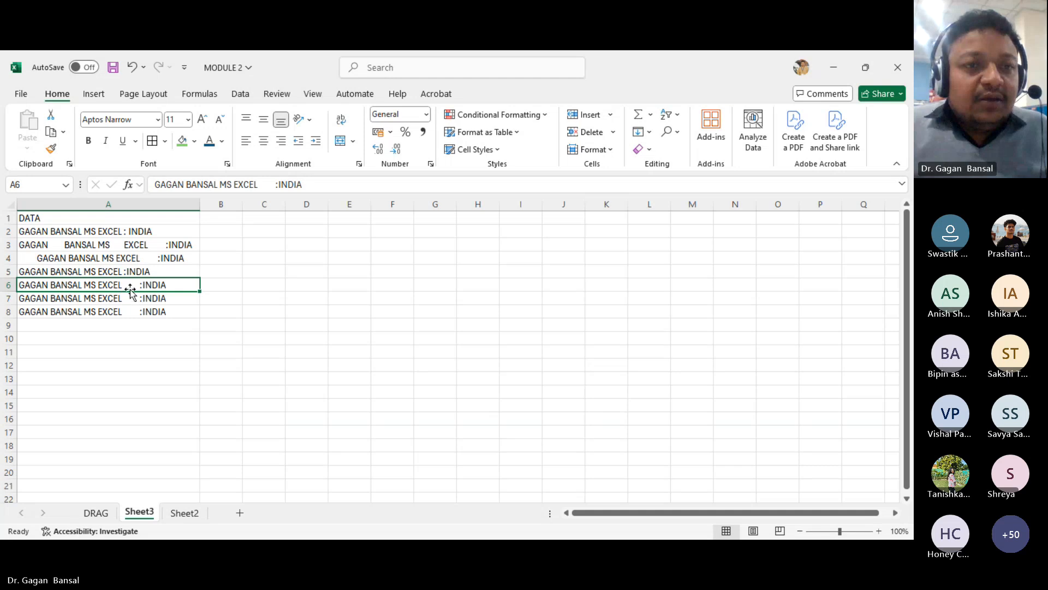
- Insert extra spaces between BANSAL and MS in cell A6
{"action": "double_click", "coordinate": [49, 285]}
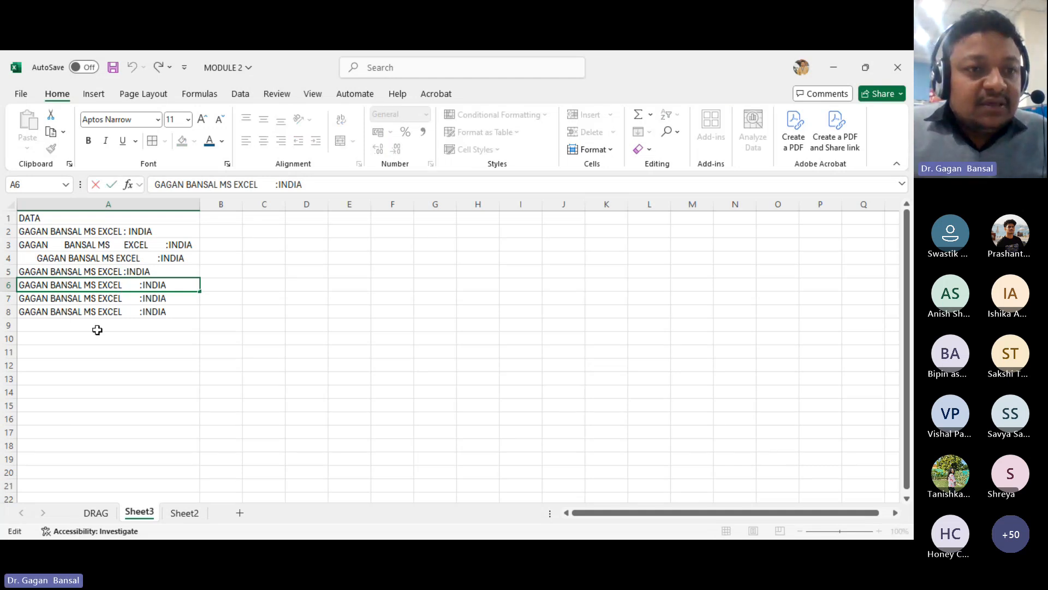
{"action": "double_click", "coordinate": [89, 285]}
{"action": "left_click", "coordinate": [88, 285]}
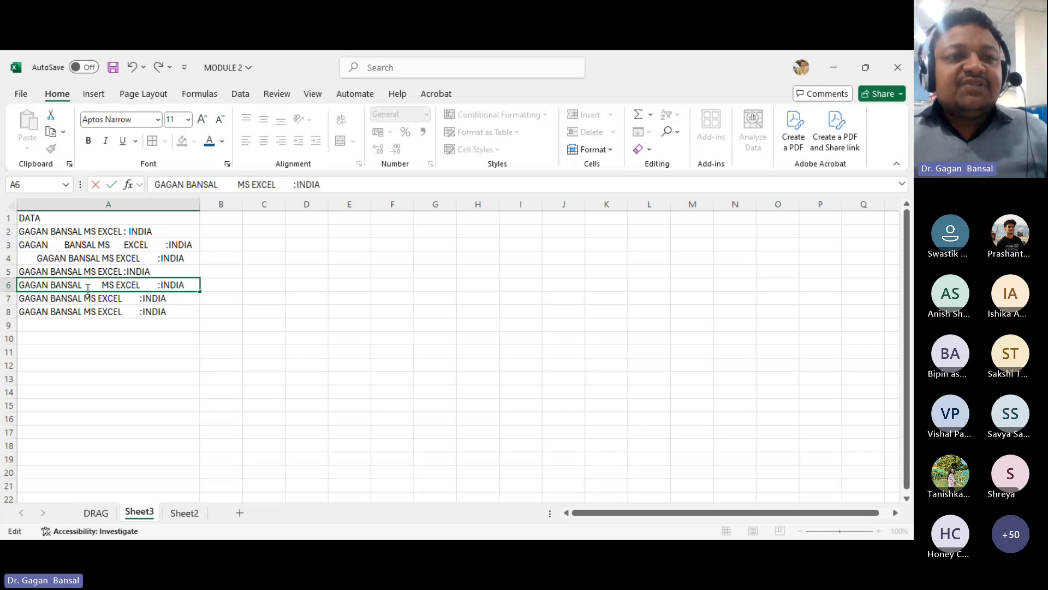
{"action": "key", "text": "Return"}
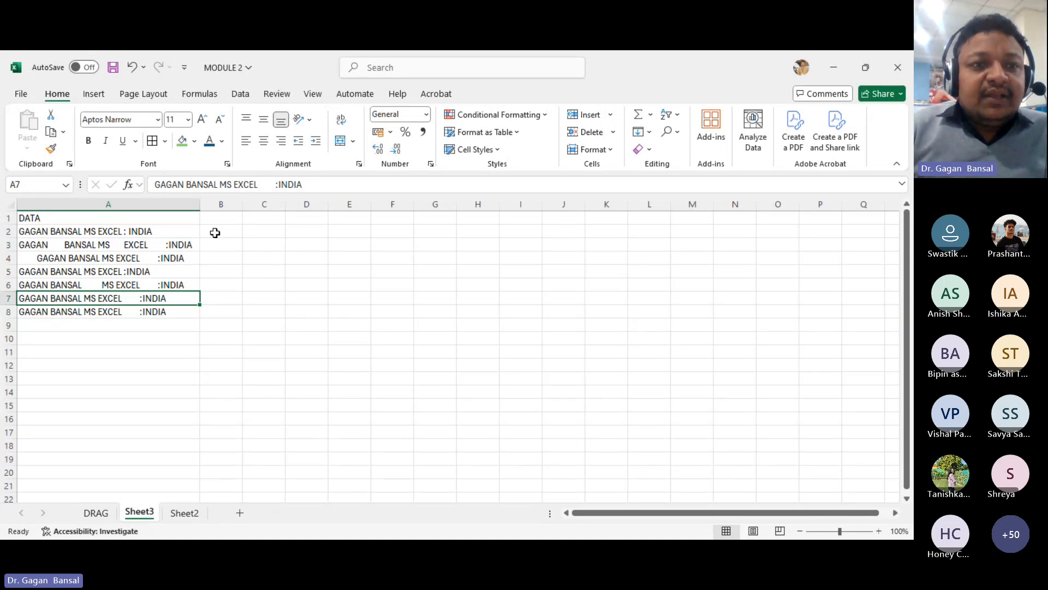
- Apply a green fill colour to cell A2
{"action": "left_click", "coordinate": [27, 231]}
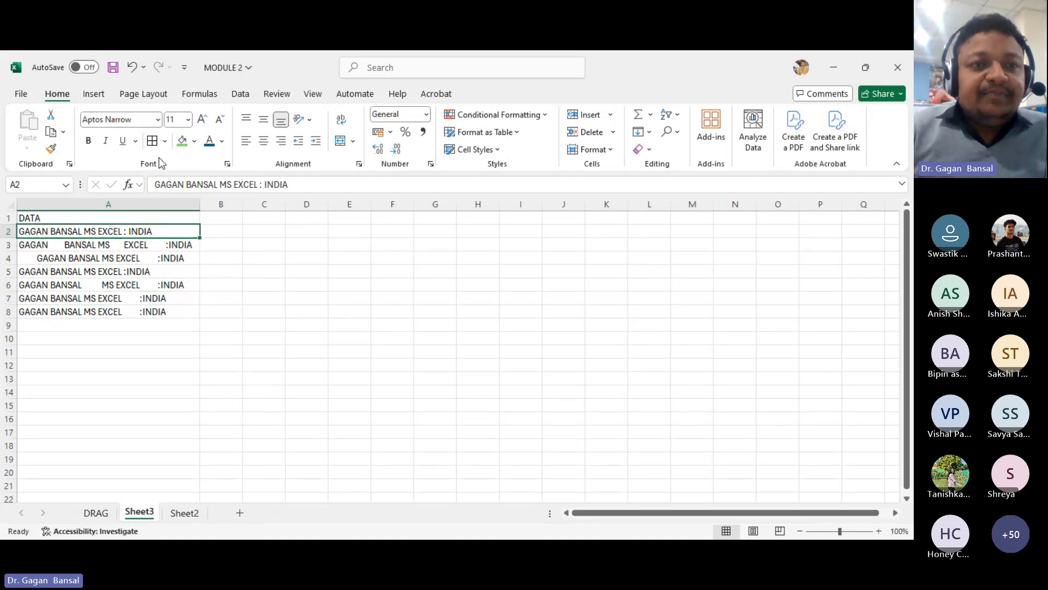
{"action": "left_click", "coordinate": [181, 143]}
{"action": "left_click", "coordinate": [291, 309]}
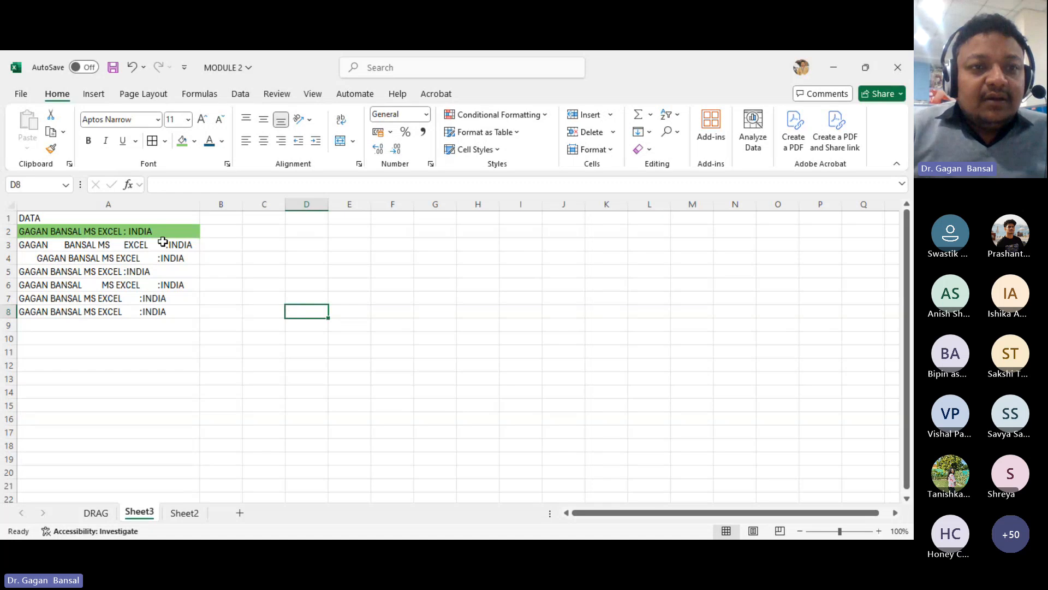
- Enter the formula =TRIM(A3) in cell B3 and autofit column B
{"action": "left_click", "coordinate": [209, 246]}
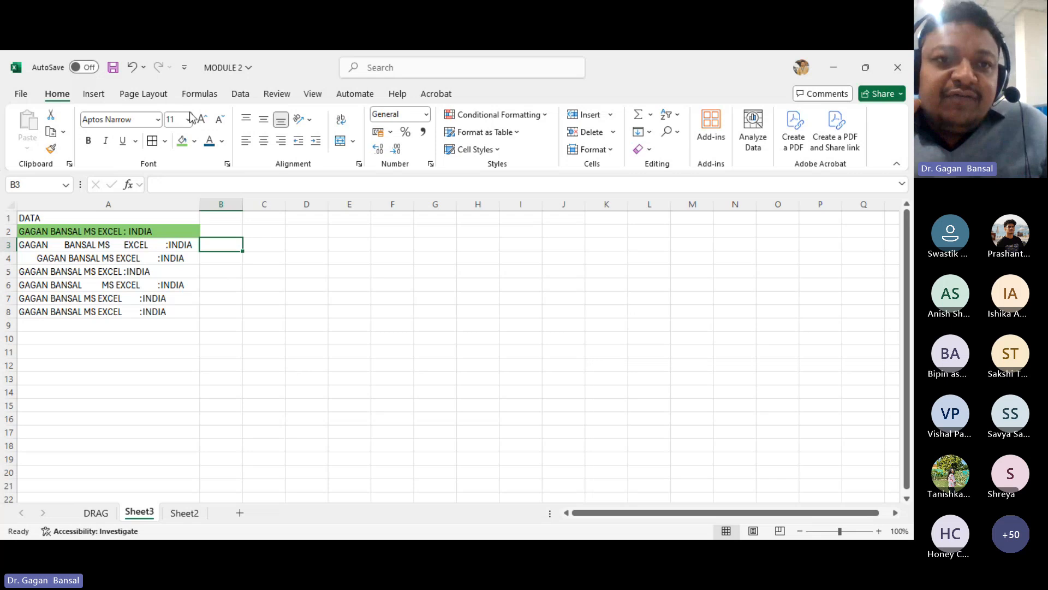
{"action": "left_click", "coordinate": [201, 94]}
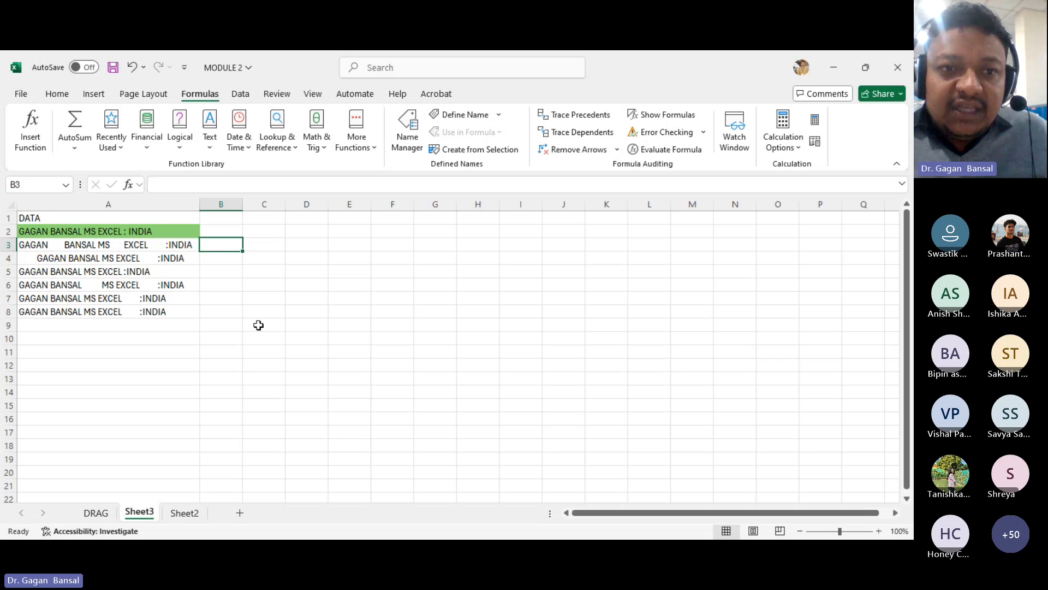
{"action": "type", "text": "="}
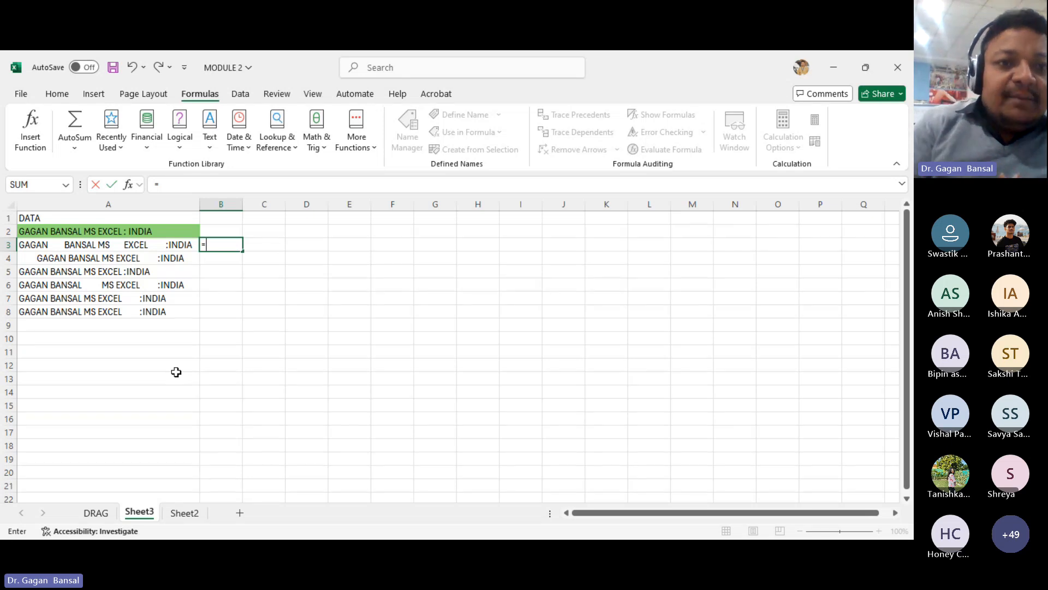
{"action": "type", "text": "TR"}
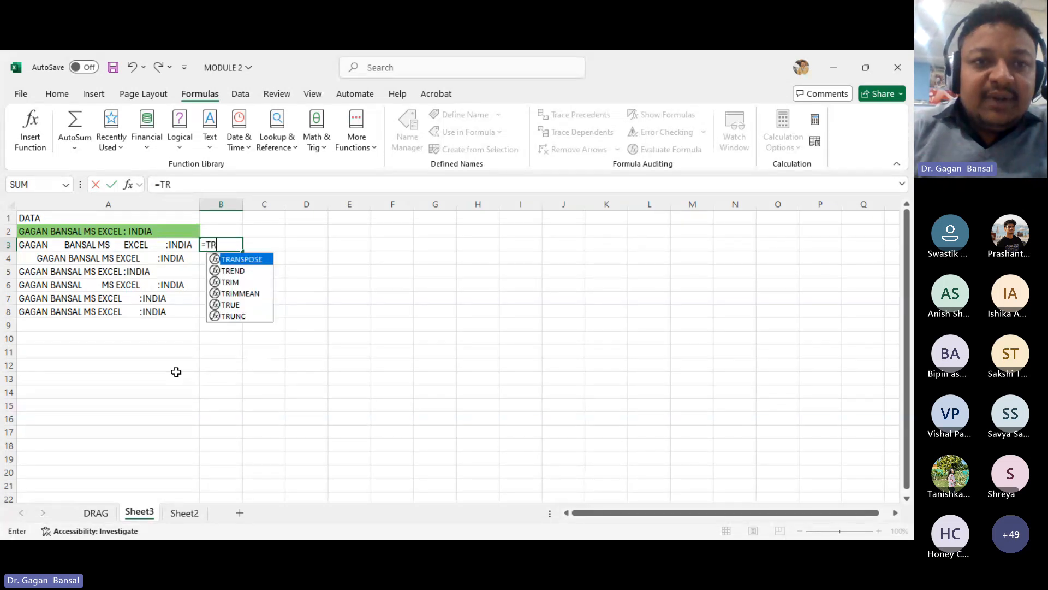
{"action": "type", "text": "IM"}
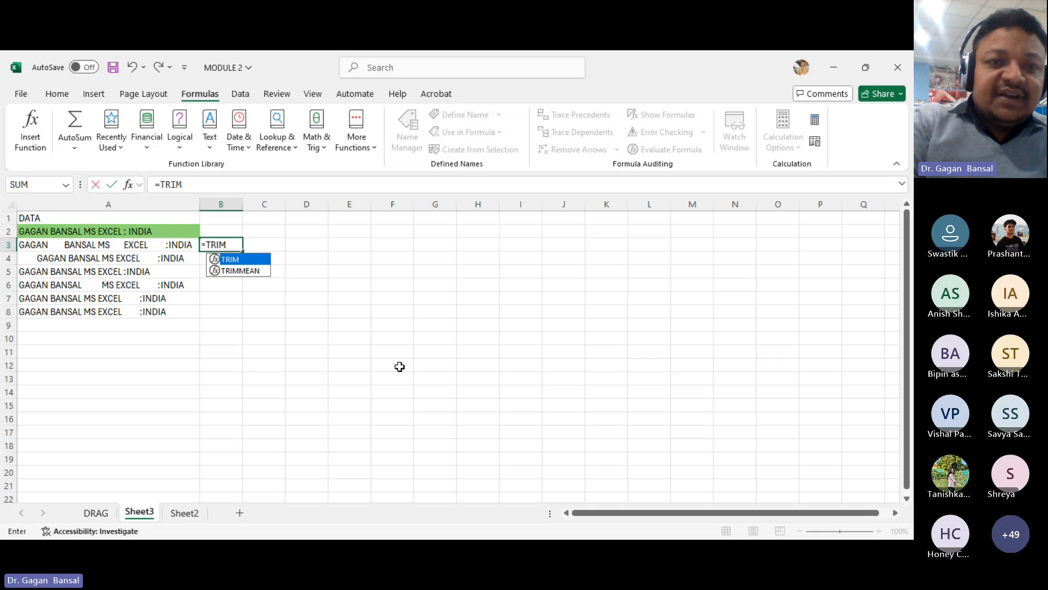
{"action": "type", "text": "("}
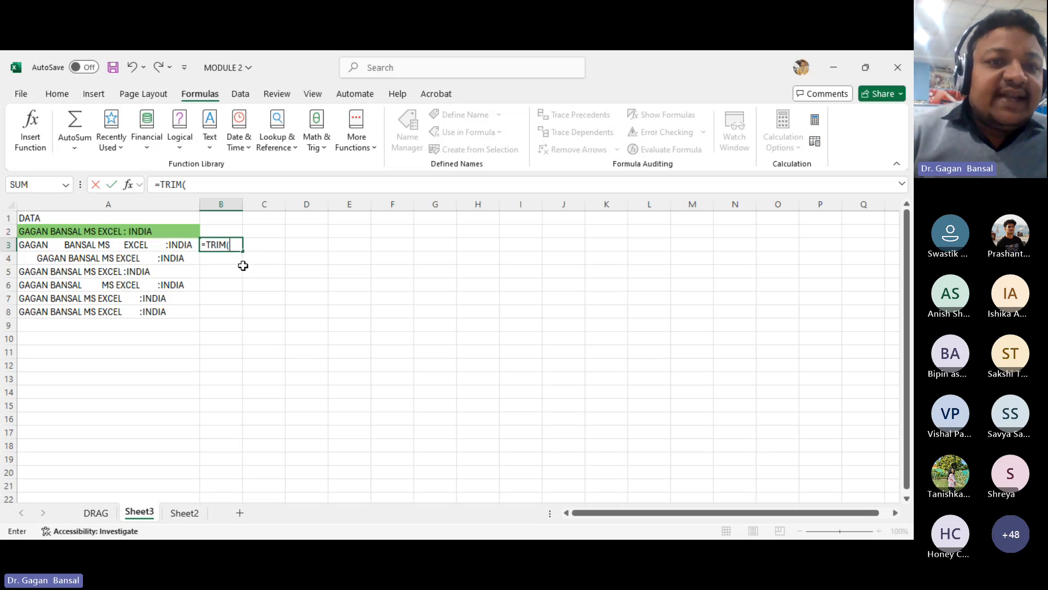
{"action": "left_click", "coordinate": [144, 246]}
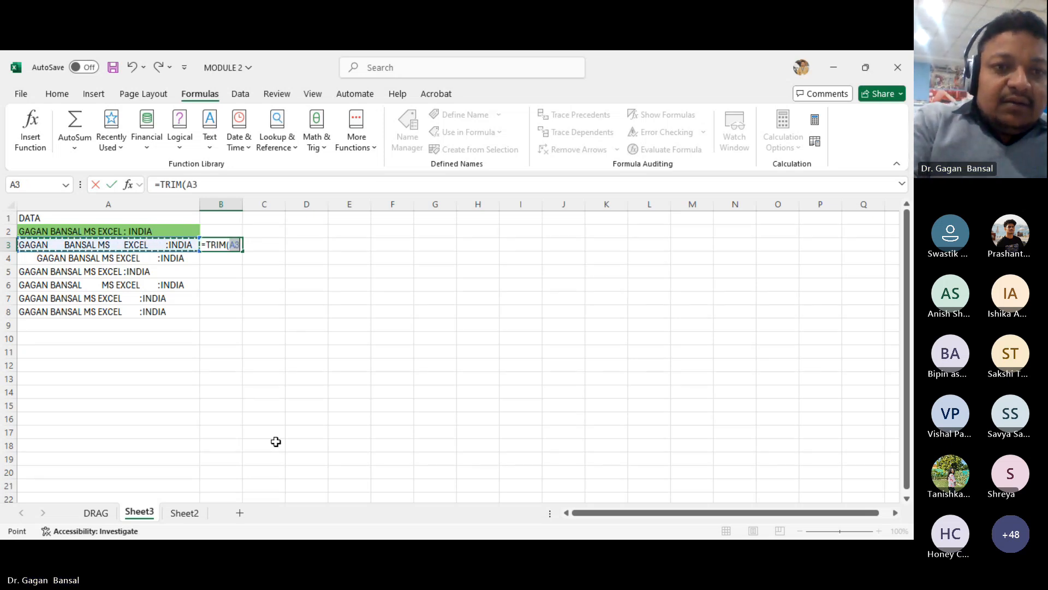
{"action": "type", "text": ")"}
{"action": "key", "text": "Return"}
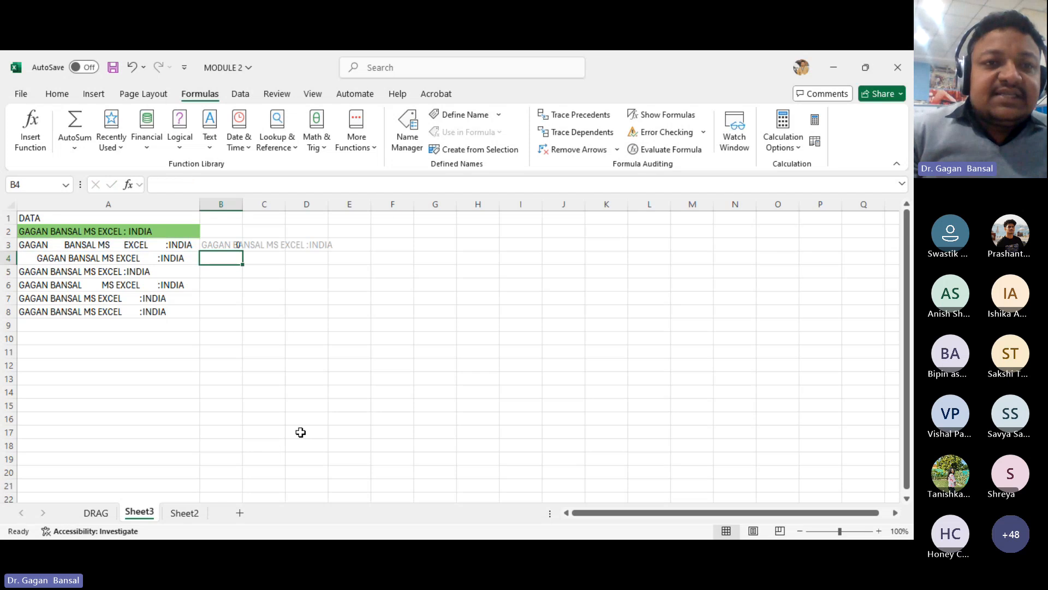
{"action": "double_click", "coordinate": [243, 203]}
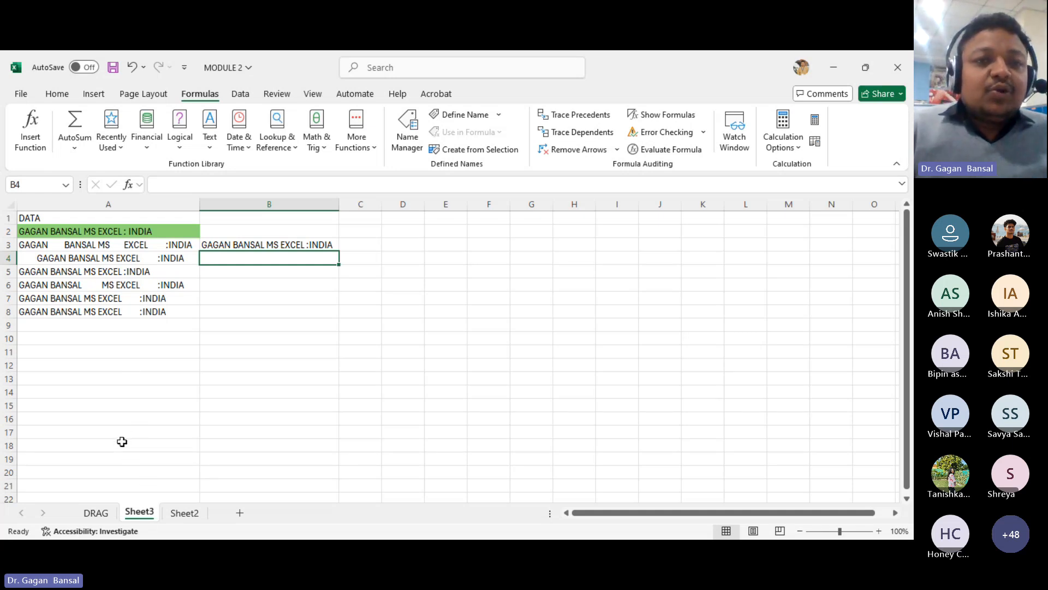
- Fill the TRIM formula from B3 down to B8
{"action": "left_click", "coordinate": [303, 245]}
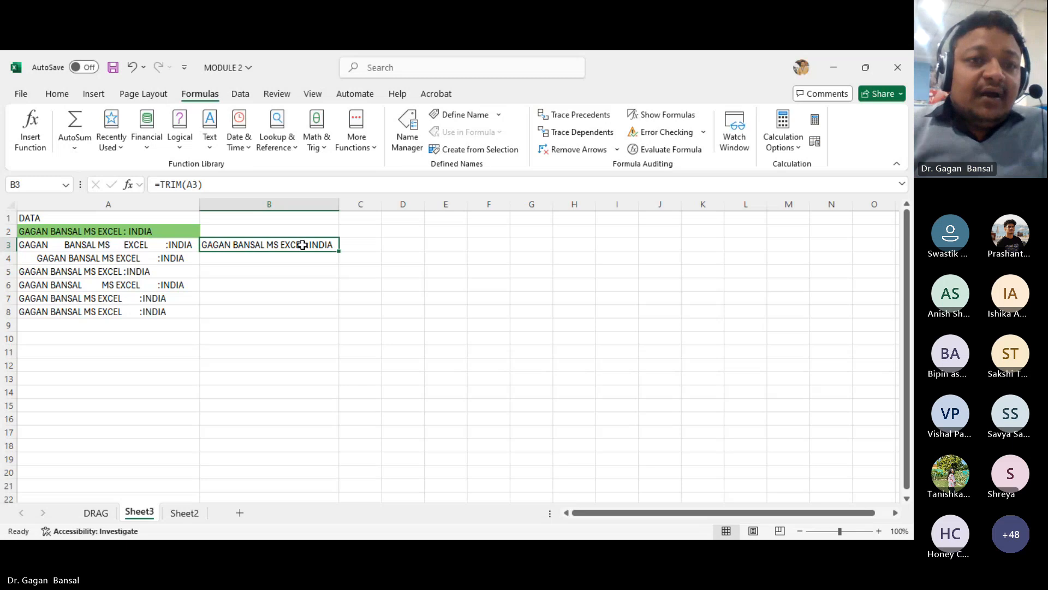
{"action": "left_click", "coordinate": [93, 512]}
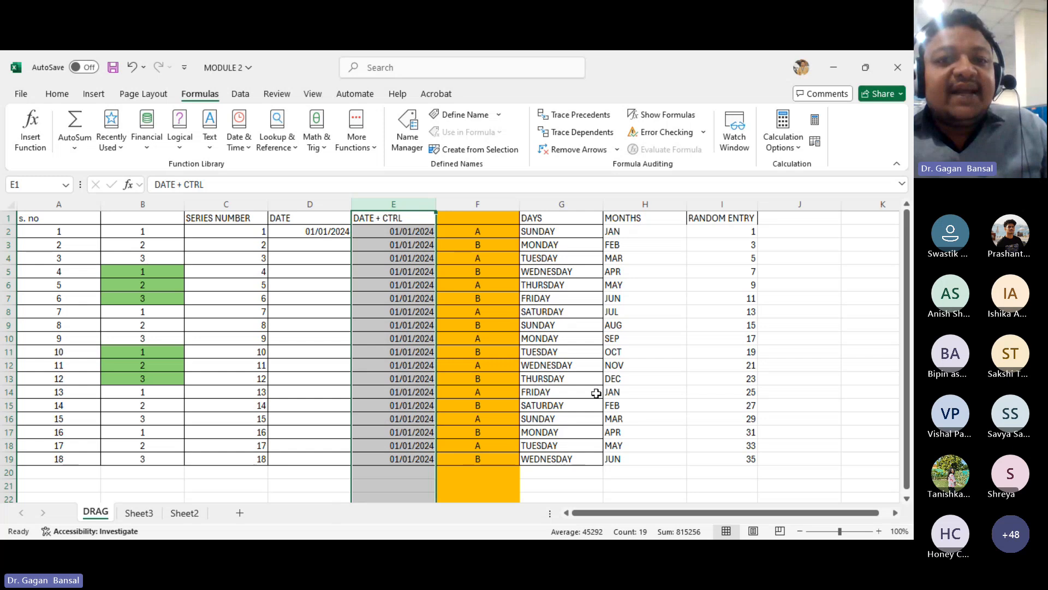
{"action": "left_click", "coordinate": [138, 512]}
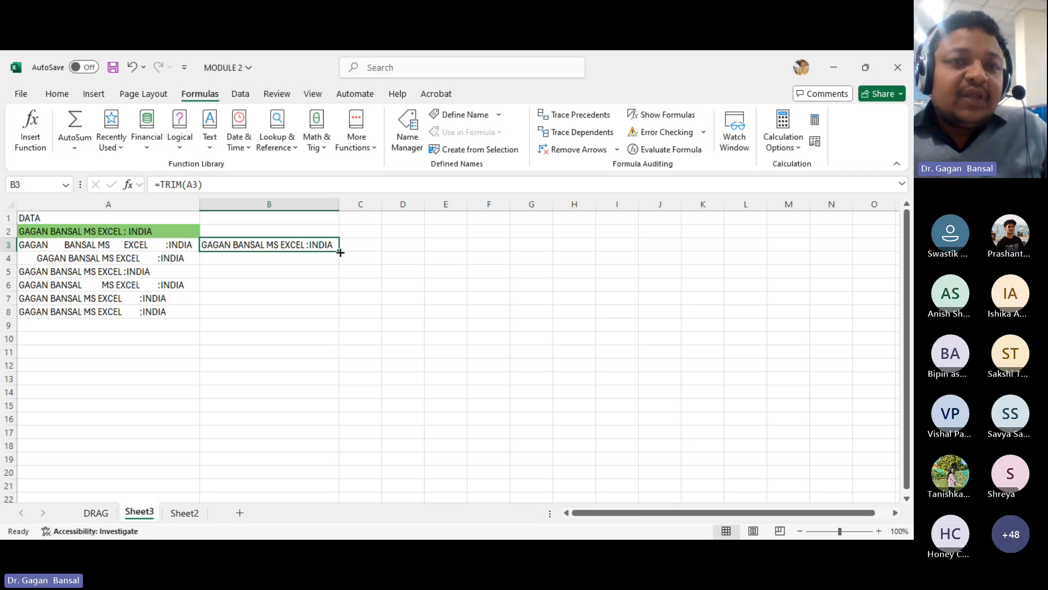
{"action": "left_click_drag", "start_coordinate": [340, 253], "coordinate": [337, 316]}
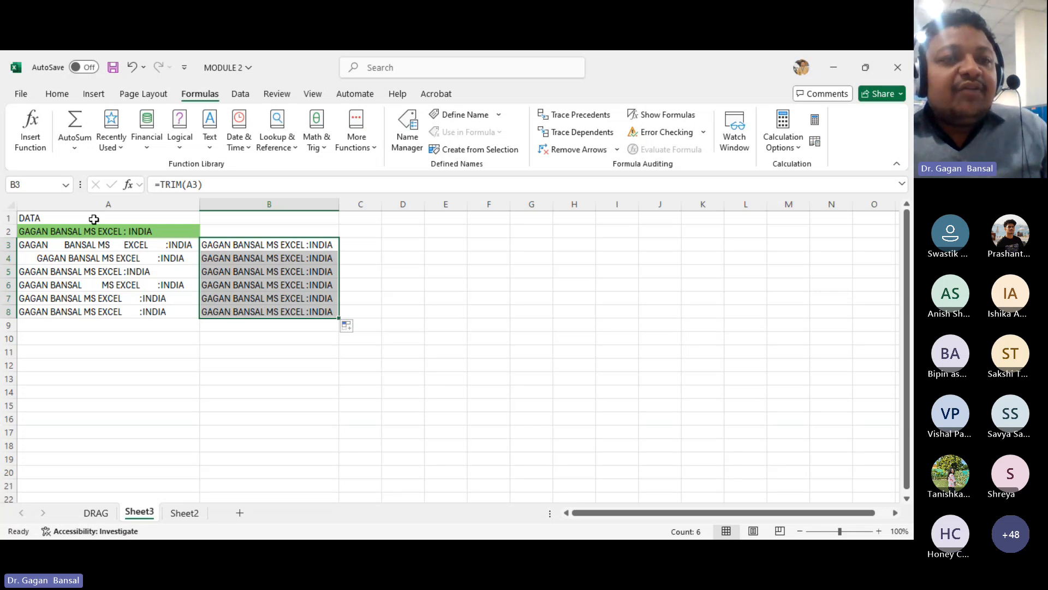
{"action": "left_click", "coordinate": [342, 205]}
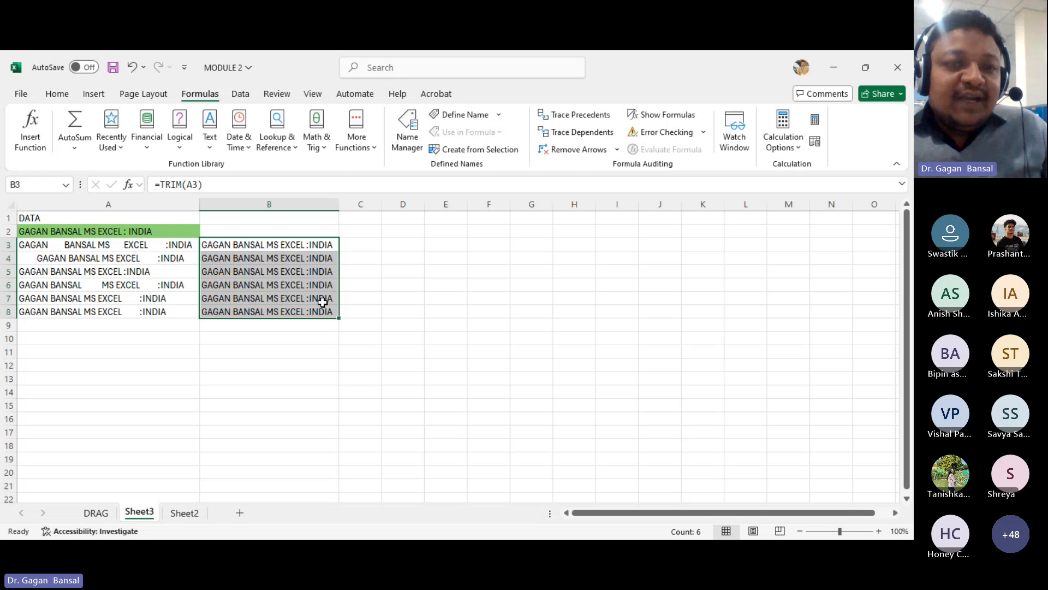
- Enter the heading TRIM -TRICK in cell B1
{"action": "left_click", "coordinate": [279, 218]}
{"action": "type", "text": "TRIM"}
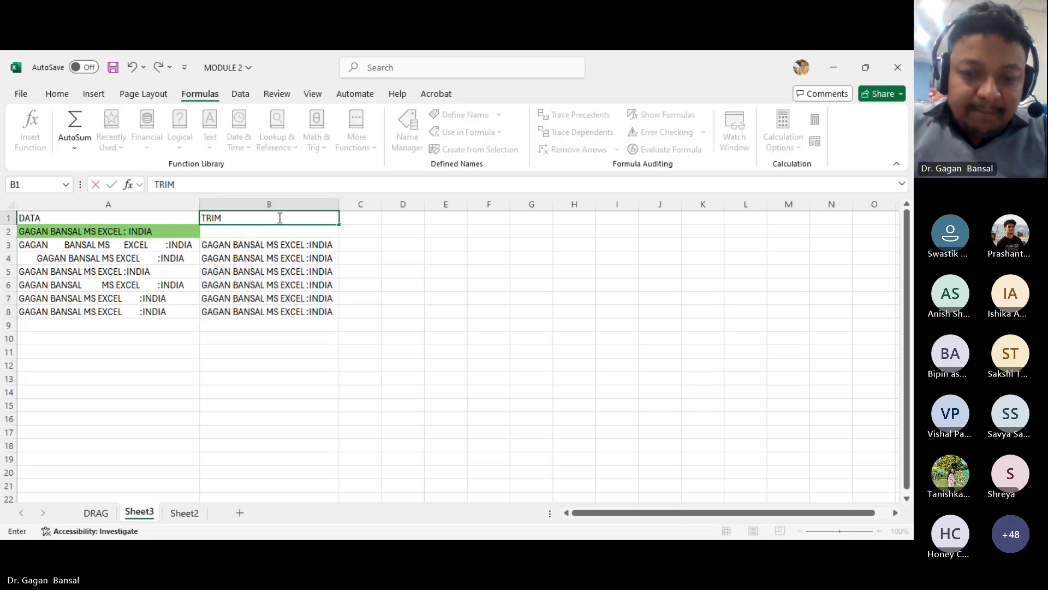
{"action": "type", "text": " -TRICK"}
{"action": "key", "text": "Return"}
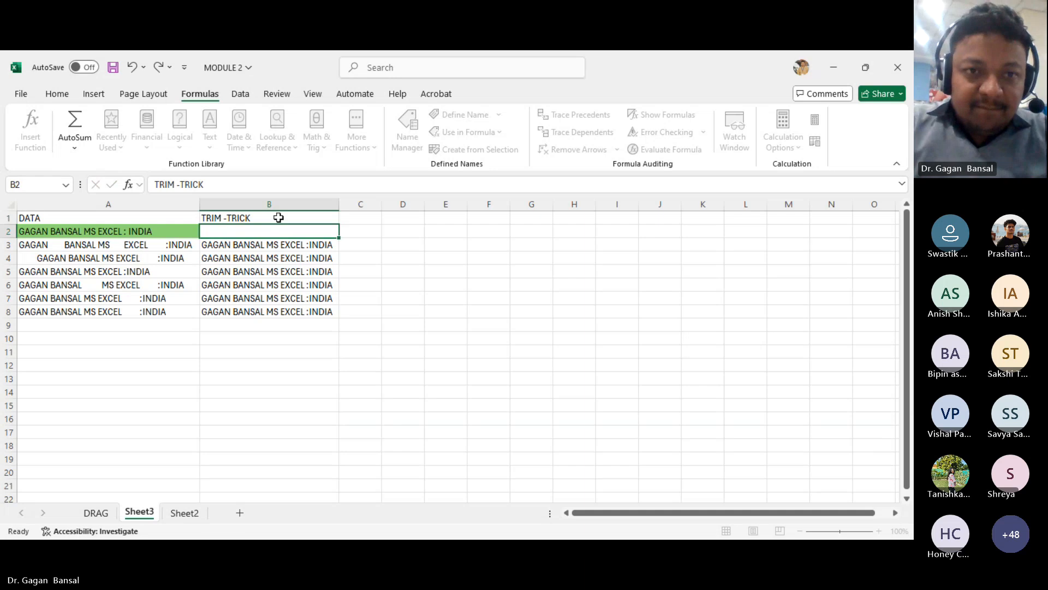
- Give the B1 heading a green fill and centre it
{"action": "left_click", "coordinate": [279, 217]}
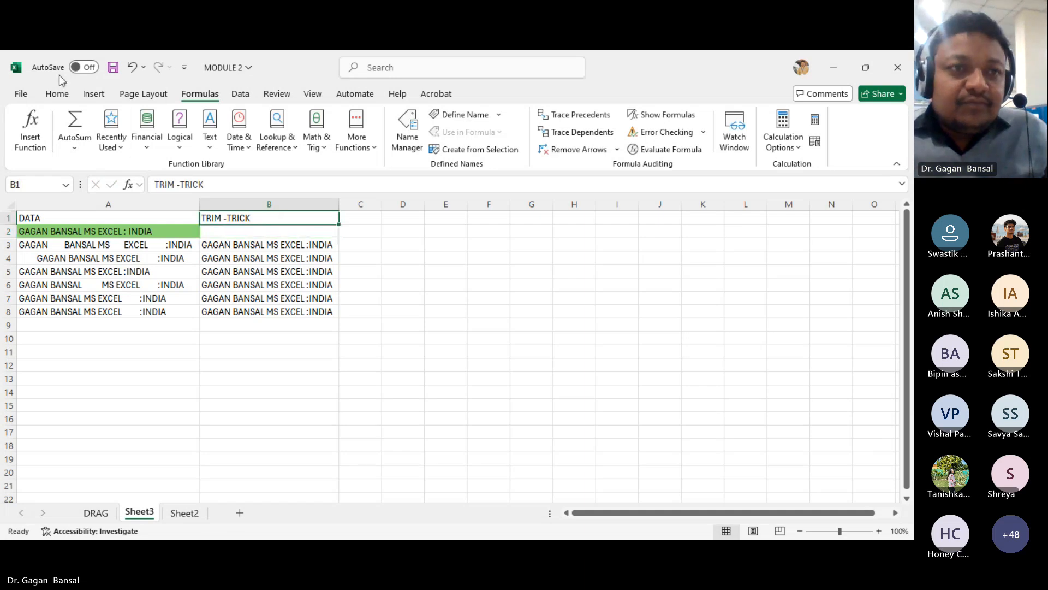
{"action": "left_click", "coordinate": [57, 94]}
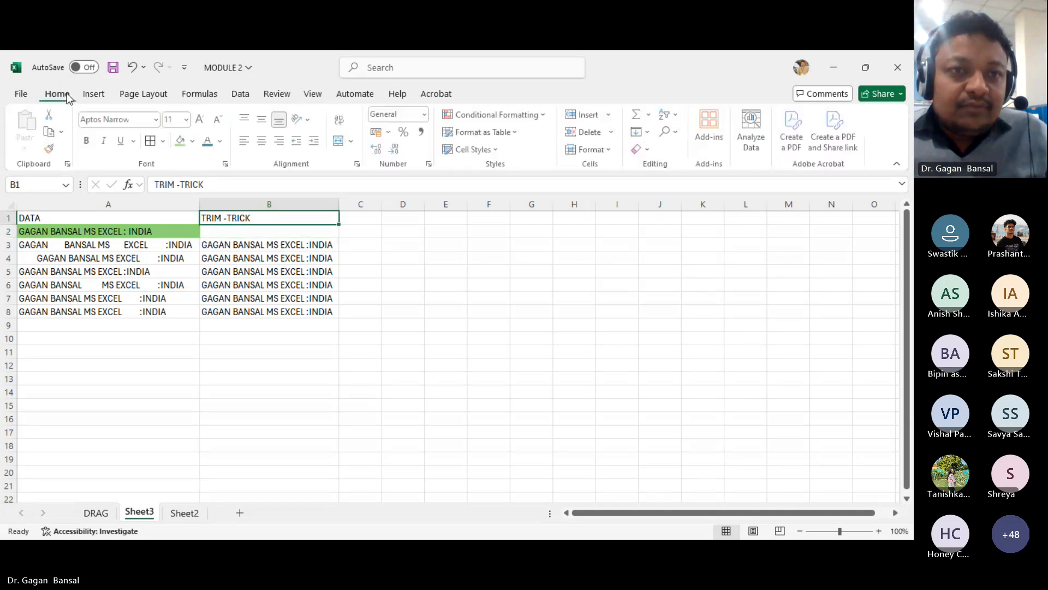
{"action": "left_click", "coordinate": [183, 142]}
{"action": "left_click", "coordinate": [262, 142]}
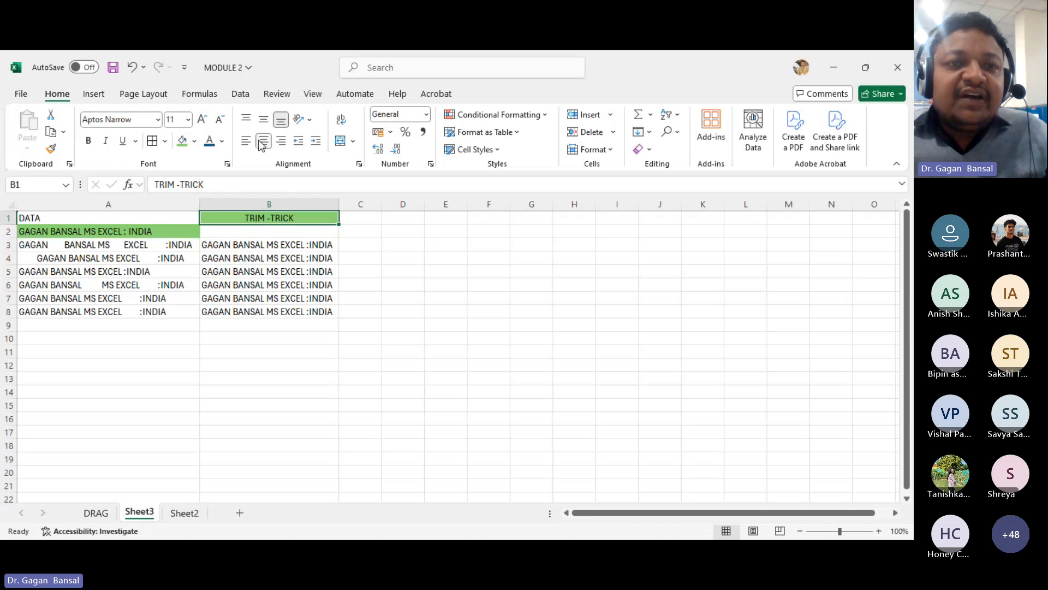
- Increase the B1 heading's font size to 24 and make it bold
{"action": "left_click", "coordinate": [202, 120]}
{"action": "left_click", "coordinate": [202, 120]}
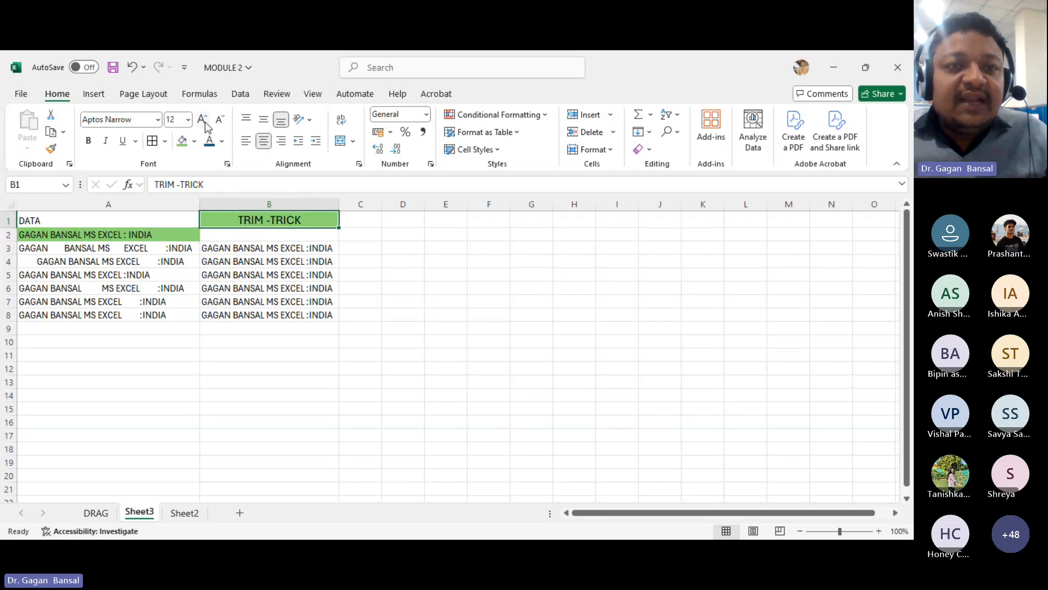
{"action": "left_click", "coordinate": [202, 120]}
{"action": "left_click", "coordinate": [202, 120]}
{"action": "left_click", "coordinate": [202, 119]}
{"action": "left_click", "coordinate": [202, 120]}
{"action": "left_click", "coordinate": [202, 119]}
{"action": "left_click", "coordinate": [88, 141]}
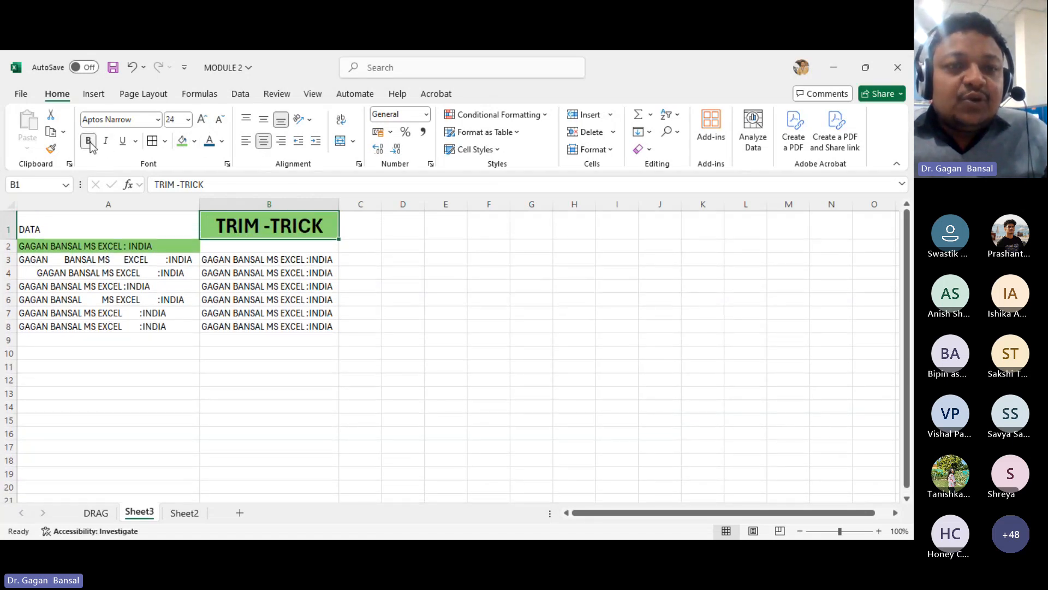
{"action": "left_click", "coordinate": [343, 298]}
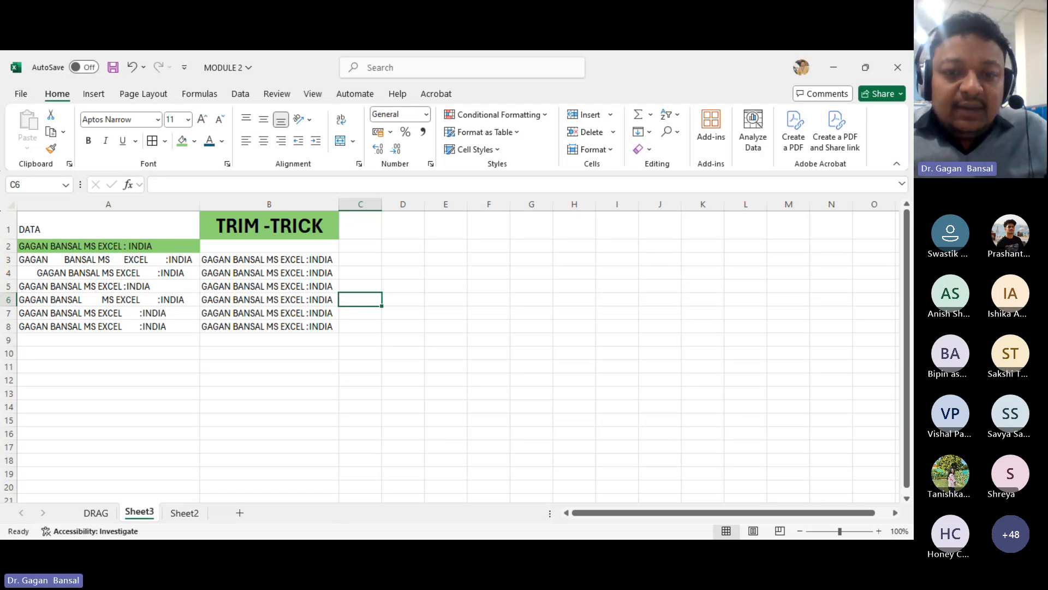
{"action": "key", "text": "alt+Tab"}
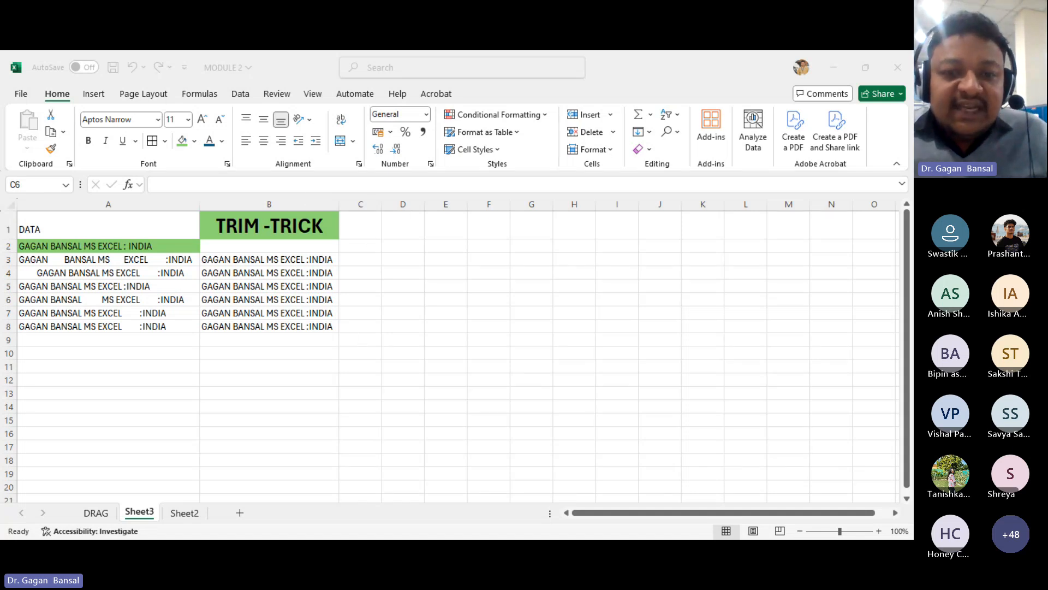
{"action": "left_click", "coordinate": [382, 518]}
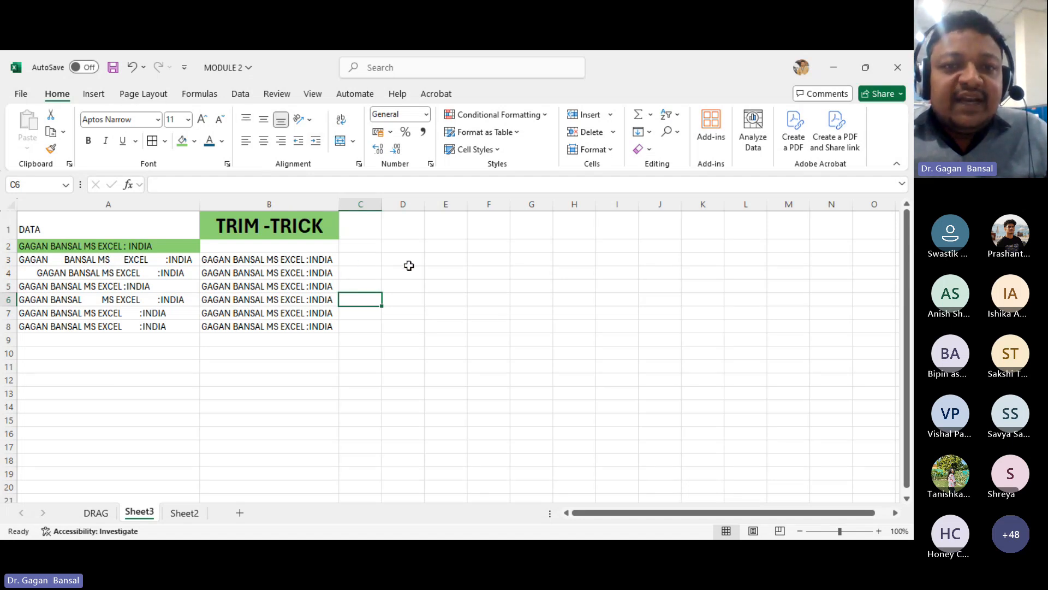
- Try the horizontal and vertical alignment options on the DATA heading in A1, leaving it top- and left-aligned
{"action": "left_click", "coordinate": [113, 228]}
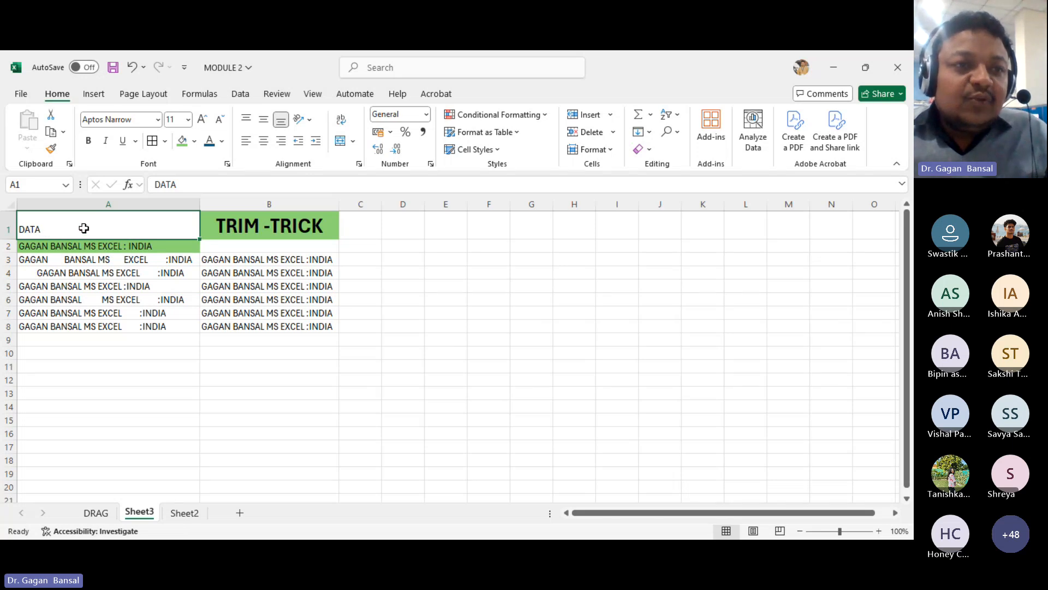
{"action": "left_click", "coordinate": [246, 142]}
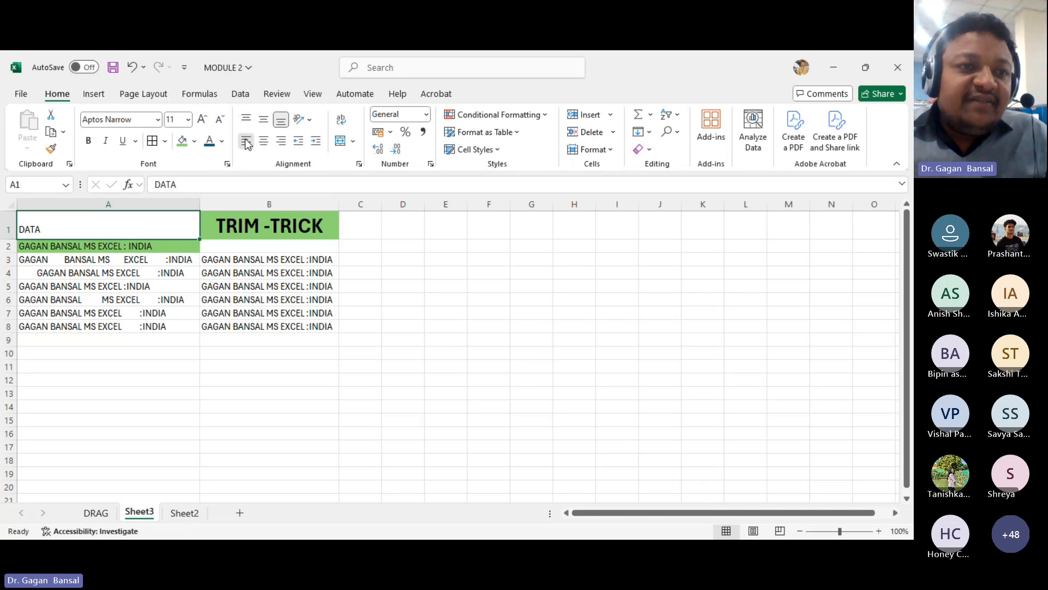
{"action": "left_click", "coordinate": [281, 143]}
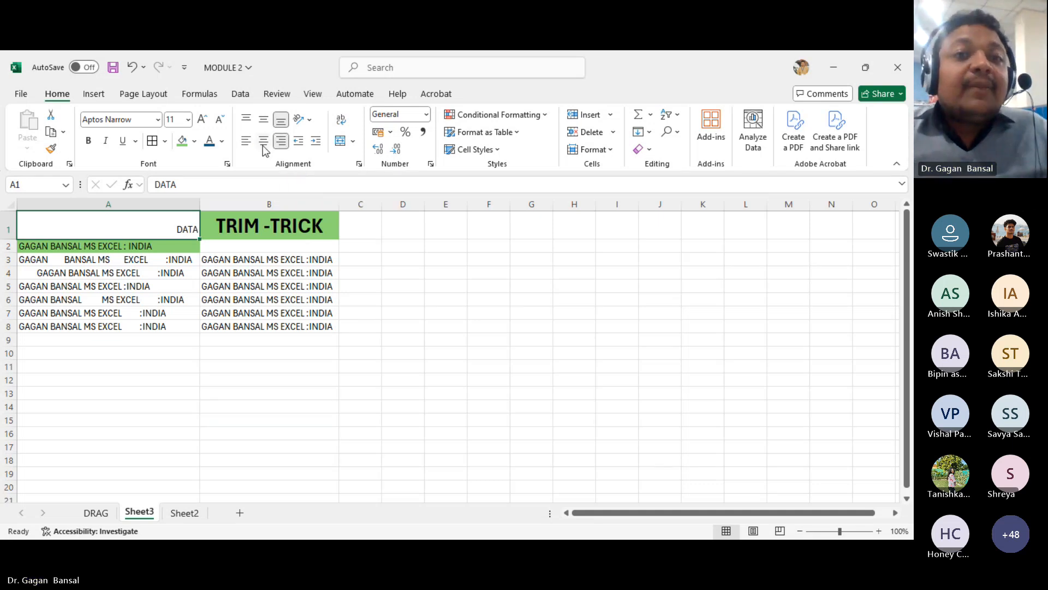
{"action": "left_click", "coordinate": [263, 146]}
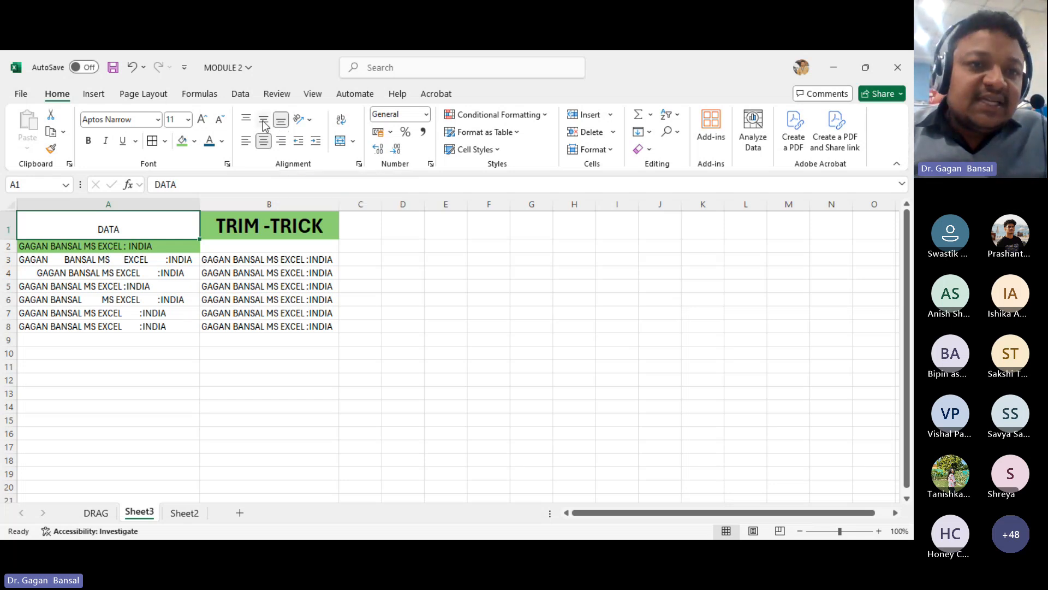
{"action": "left_click", "coordinate": [263, 121]}
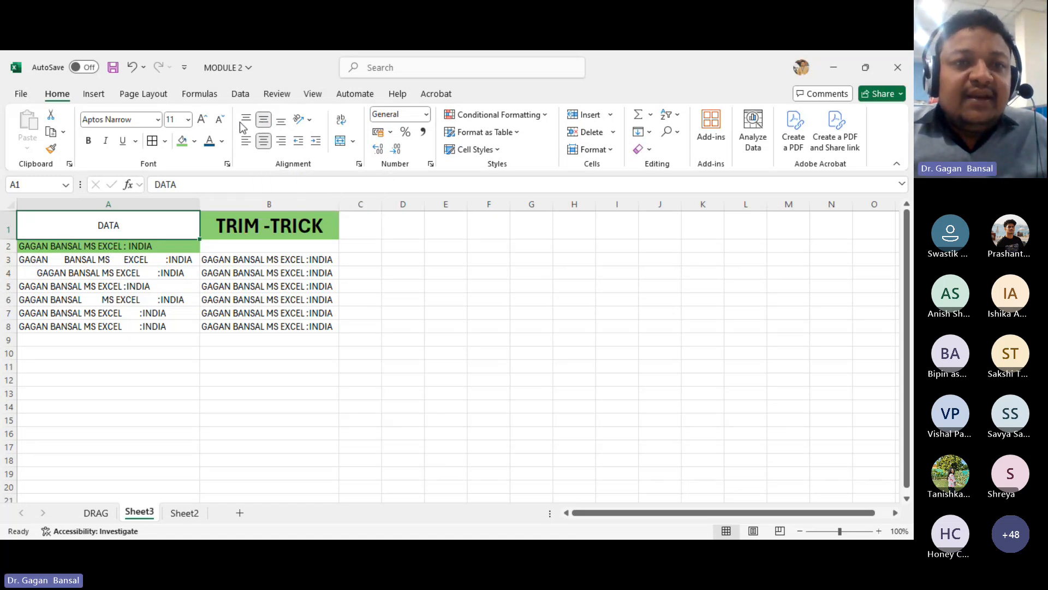
{"action": "left_click", "coordinate": [246, 120]}
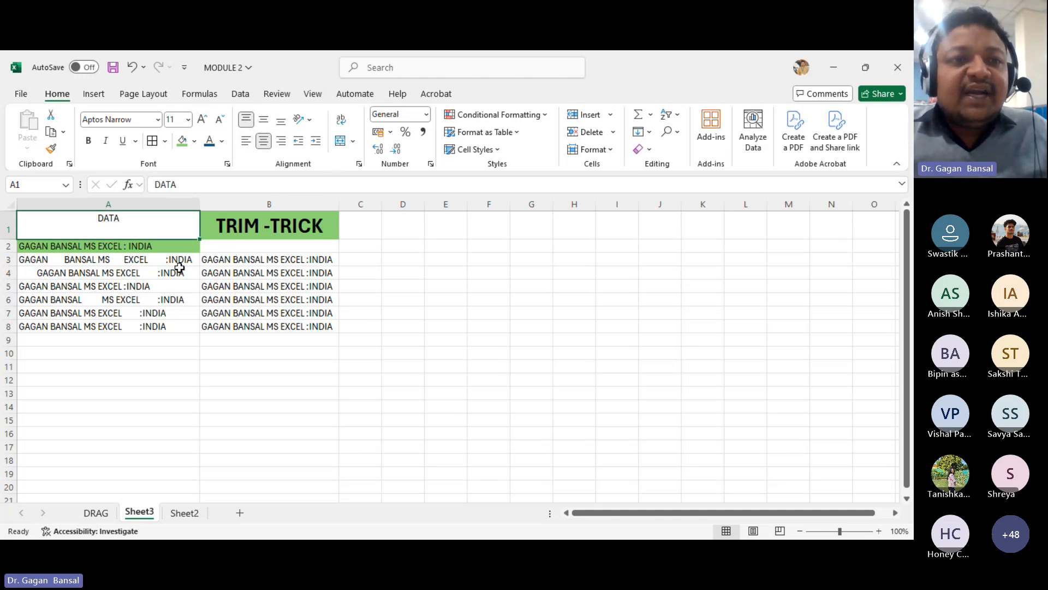
{"action": "left_click", "coordinate": [246, 143]}
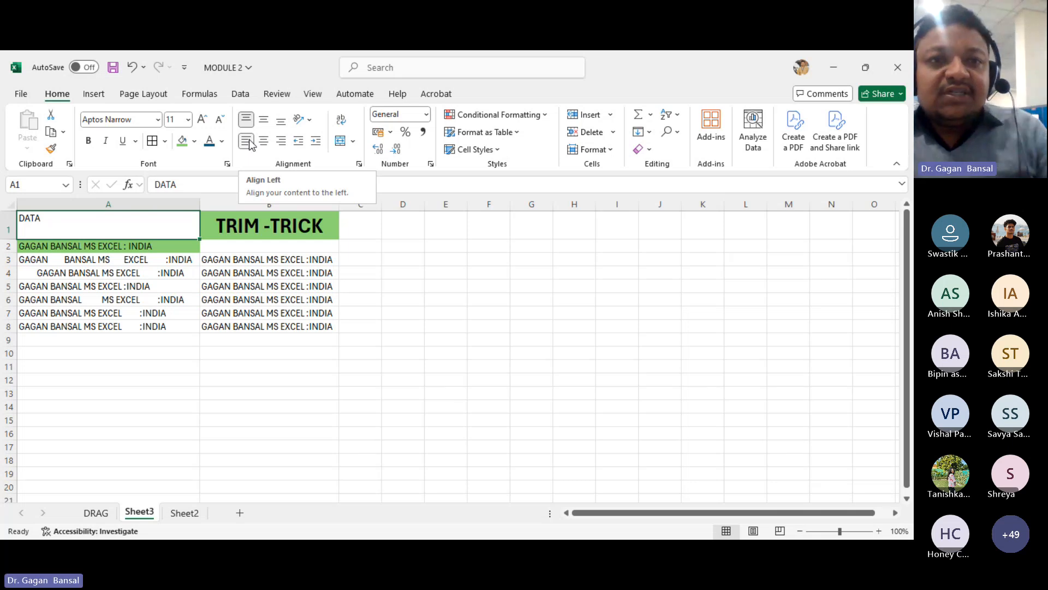
- Adjust the indent of the DATA heading in A1, increasing and decreasing it several times
{"action": "left_click", "coordinate": [316, 142]}
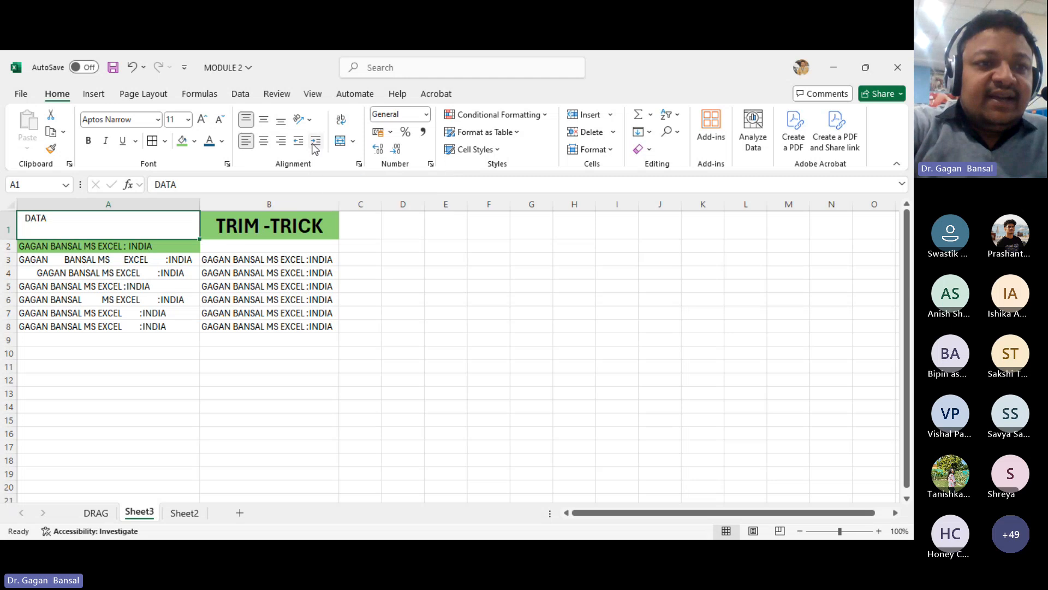
{"action": "left_click", "coordinate": [316, 142]}
{"action": "left_click", "coordinate": [315, 142]}
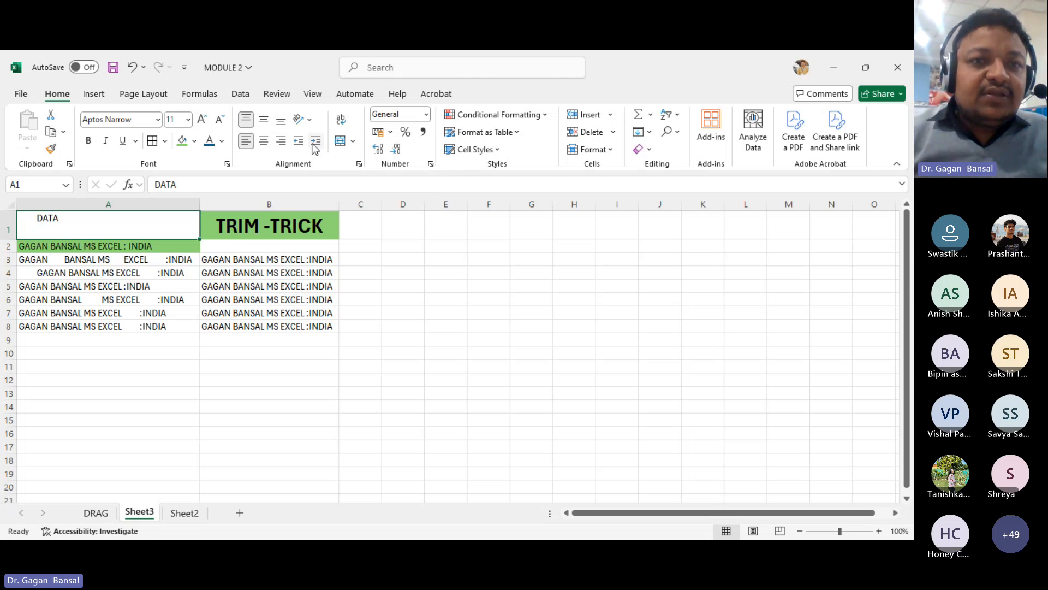
{"action": "left_click", "coordinate": [314, 143]}
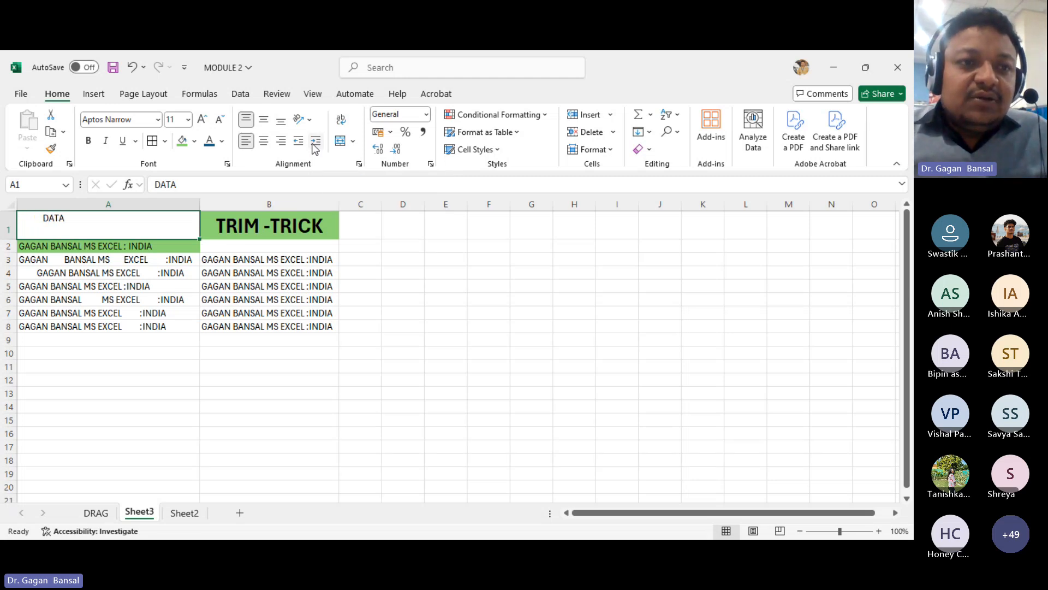
{"action": "left_click", "coordinate": [315, 143]}
{"action": "left_click", "coordinate": [316, 143]}
{"action": "left_click", "coordinate": [316, 143]}
{"action": "left_click", "coordinate": [315, 143]}
{"action": "left_click", "coordinate": [315, 143]}
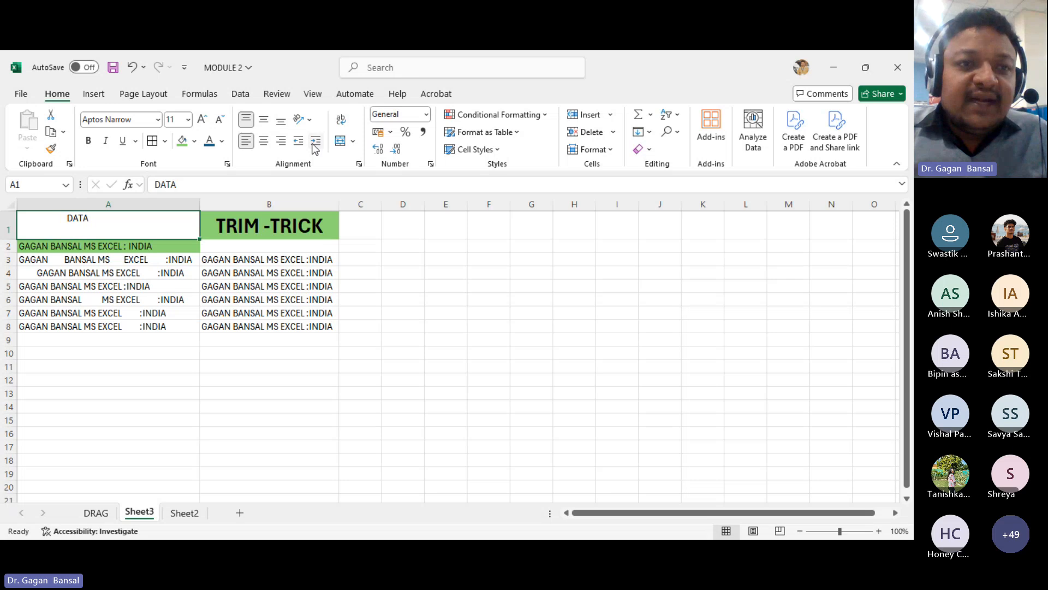
{"action": "left_click", "coordinate": [315, 143]}
{"action": "left_click", "coordinate": [315, 143]}
{"action": "left_click", "coordinate": [315, 143]}
{"action": "left_click", "coordinate": [315, 143]}
{"action": "left_click", "coordinate": [315, 144]}
{"action": "left_click", "coordinate": [314, 144]}
{"action": "left_click", "coordinate": [314, 144]}
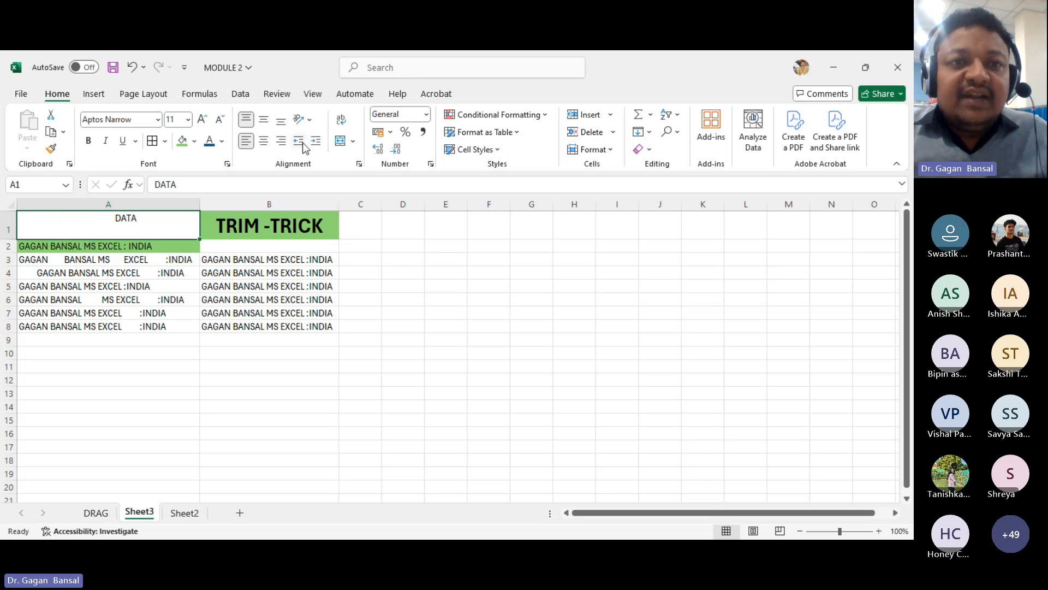
{"action": "left_click", "coordinate": [303, 145]}
{"action": "left_click", "coordinate": [303, 145]}
{"action": "left_click", "coordinate": [303, 145]}
{"action": "left_click", "coordinate": [303, 145]}
{"action": "left_click", "coordinate": [303, 144]}
{"action": "left_click", "coordinate": [303, 144]}
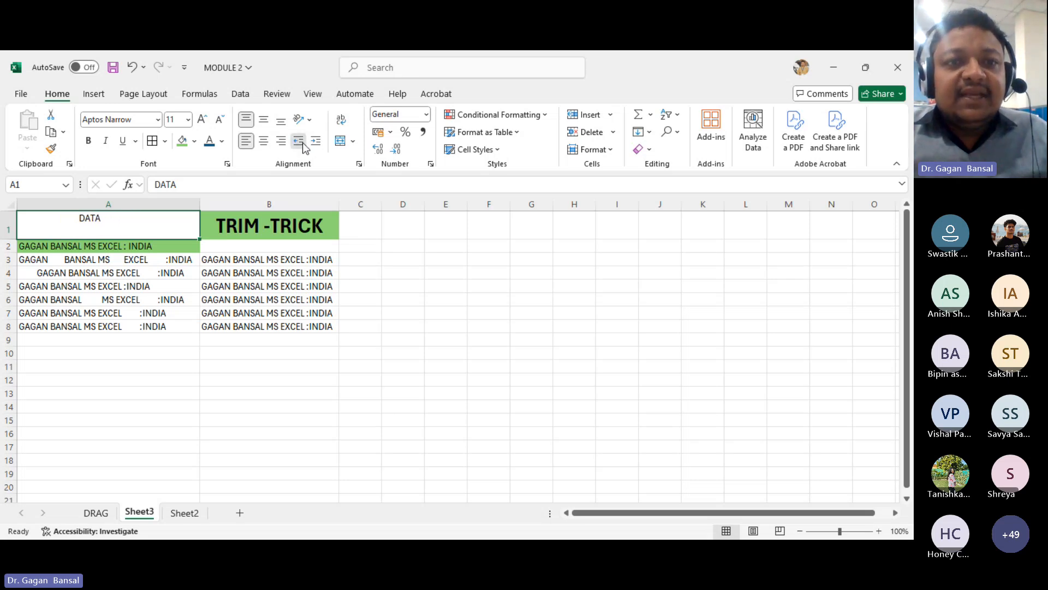
{"action": "left_click", "coordinate": [303, 145]}
{"action": "left_click", "coordinate": [303, 145]}
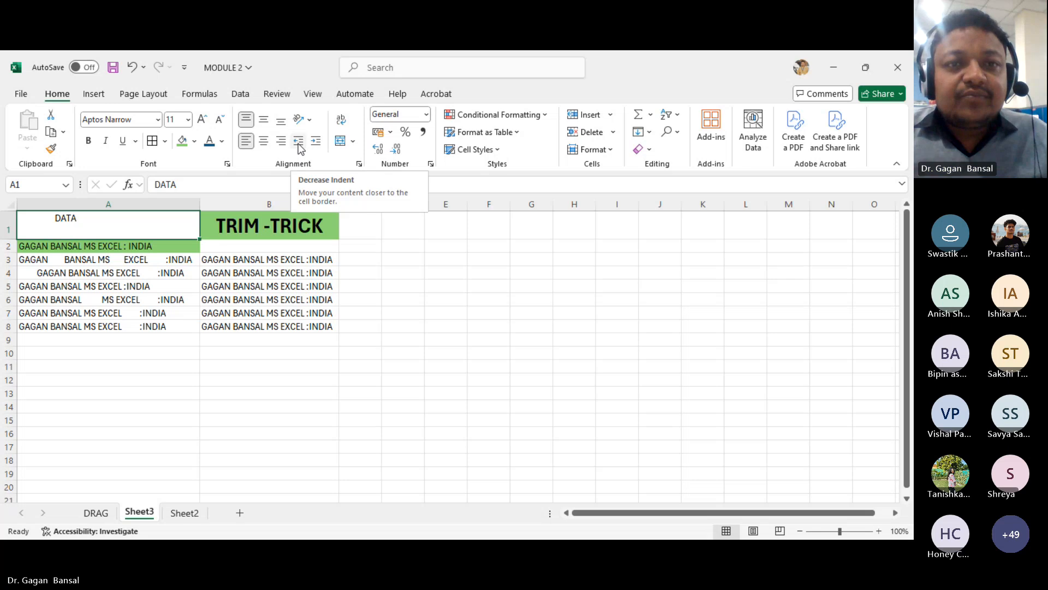
{"action": "left_click", "coordinate": [301, 147]}
{"action": "left_click", "coordinate": [301, 146]}
{"action": "left_click", "coordinate": [301, 146]}
{"action": "left_click", "coordinate": [300, 147]}
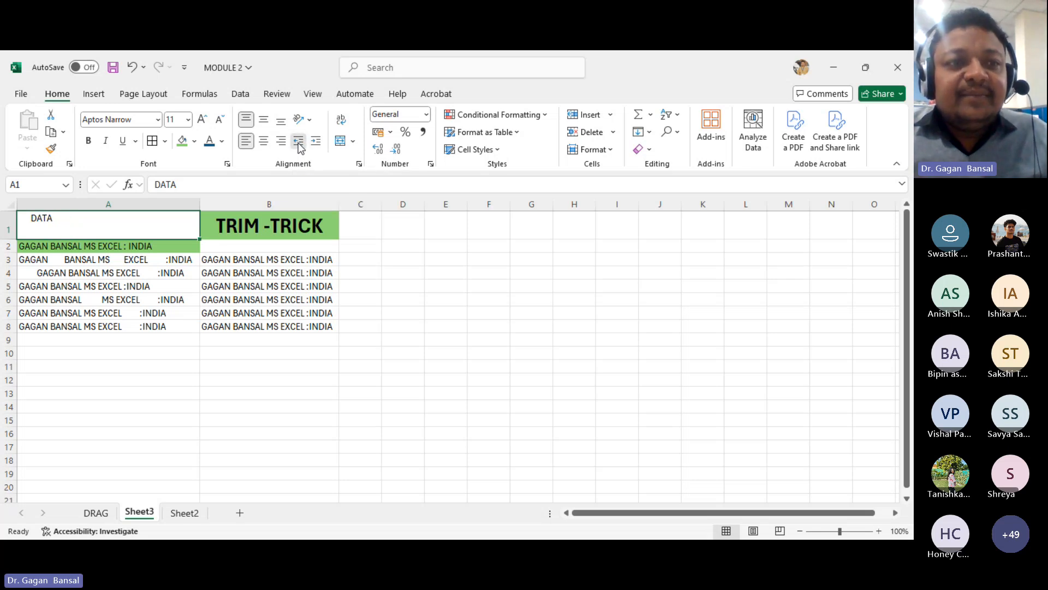
{"action": "left_click", "coordinate": [300, 147]}
{"action": "left_click", "coordinate": [314, 143]}
{"action": "left_click", "coordinate": [314, 143]}
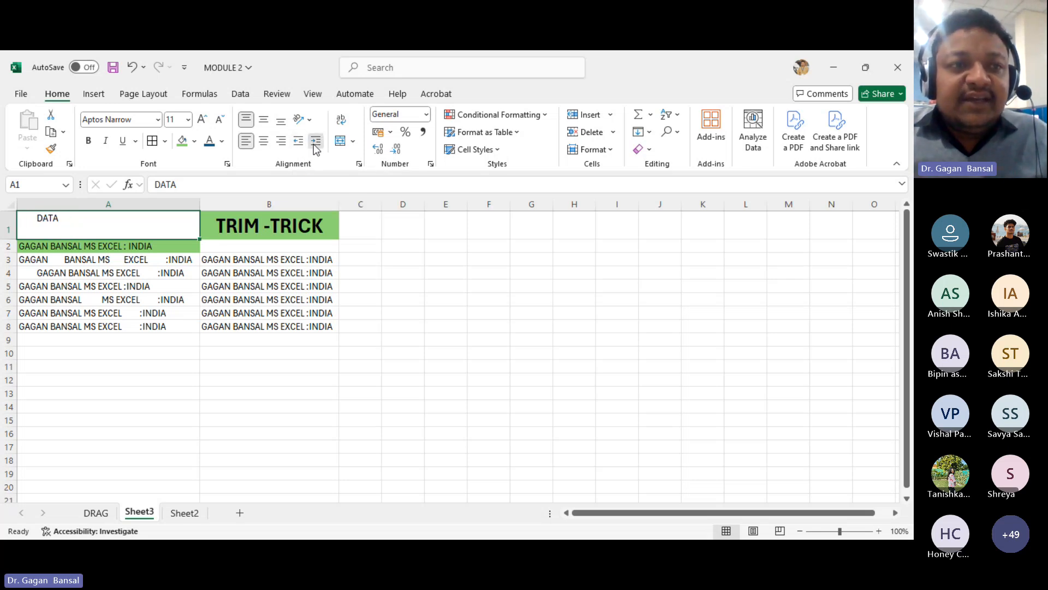
{"action": "left_click", "coordinate": [314, 143]}
{"action": "left_click", "coordinate": [314, 143]}
{"action": "left_click", "coordinate": [314, 143]}
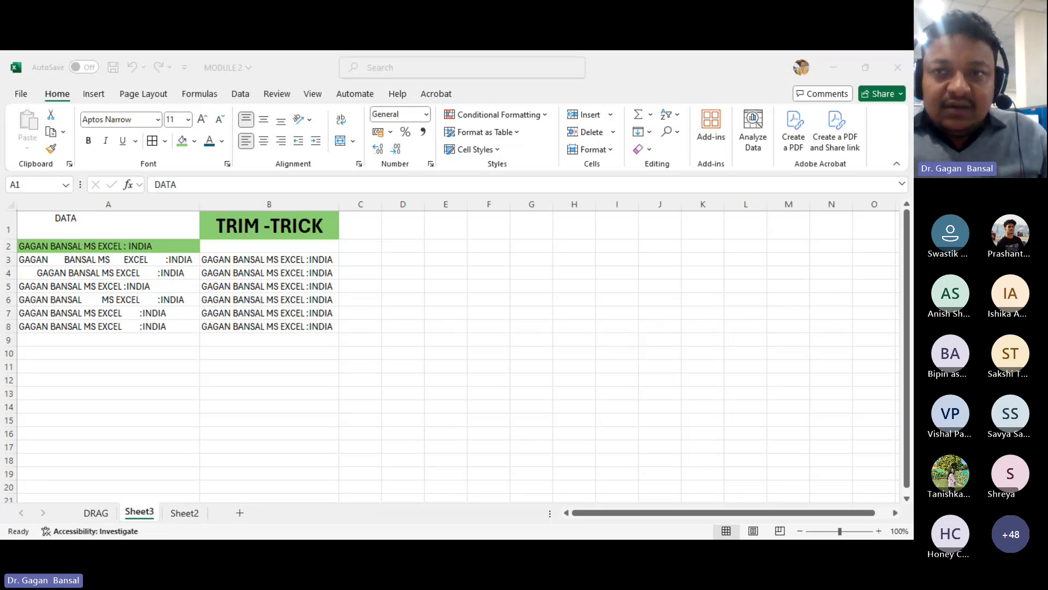
{"action": "left_click", "coordinate": [374, 505]}
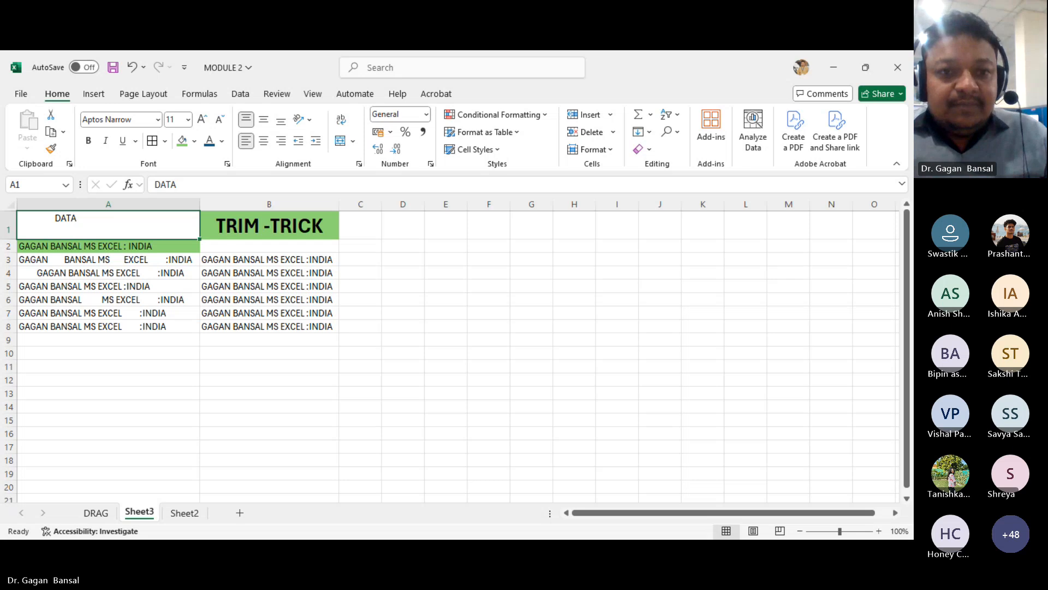
{"action": "key", "text": "alt+Tab"}
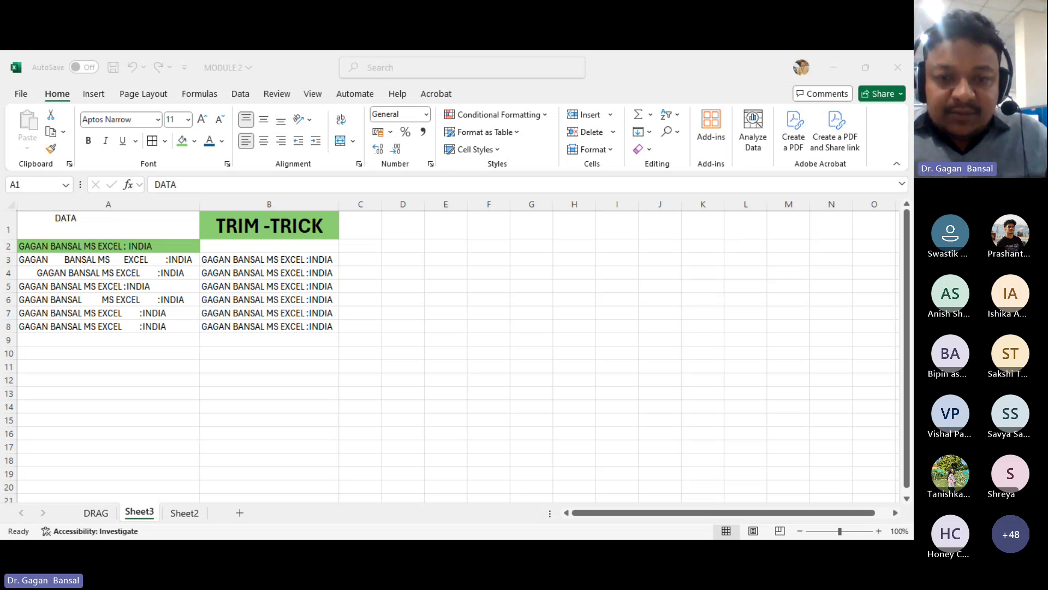
{"action": "left_click", "coordinate": [373, 512]}
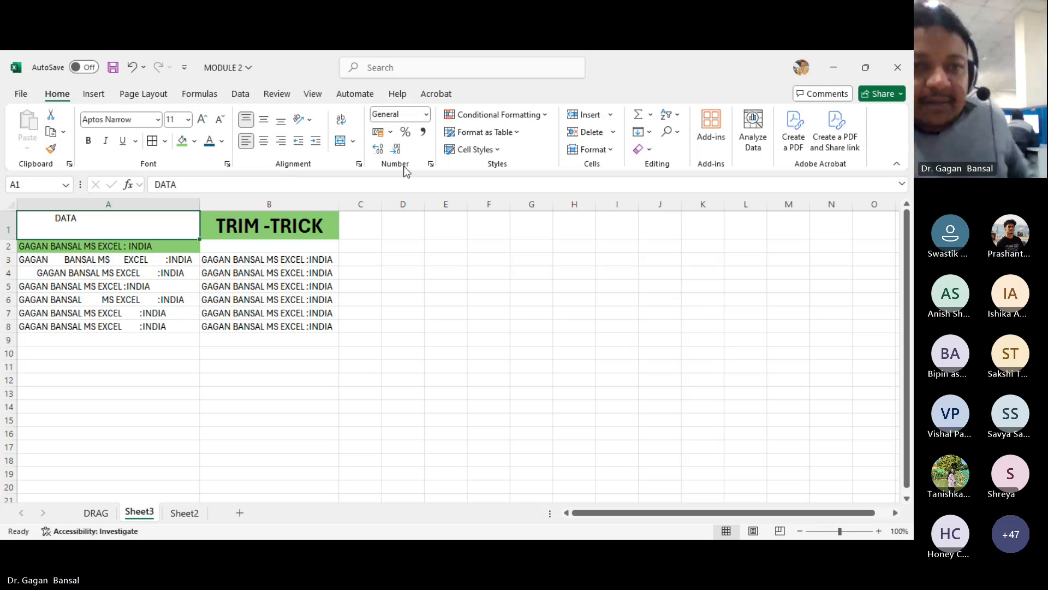
- Enter the heading NUMBER in cell D1 and the value 1234 in D2
{"action": "left_click", "coordinate": [401, 239]}
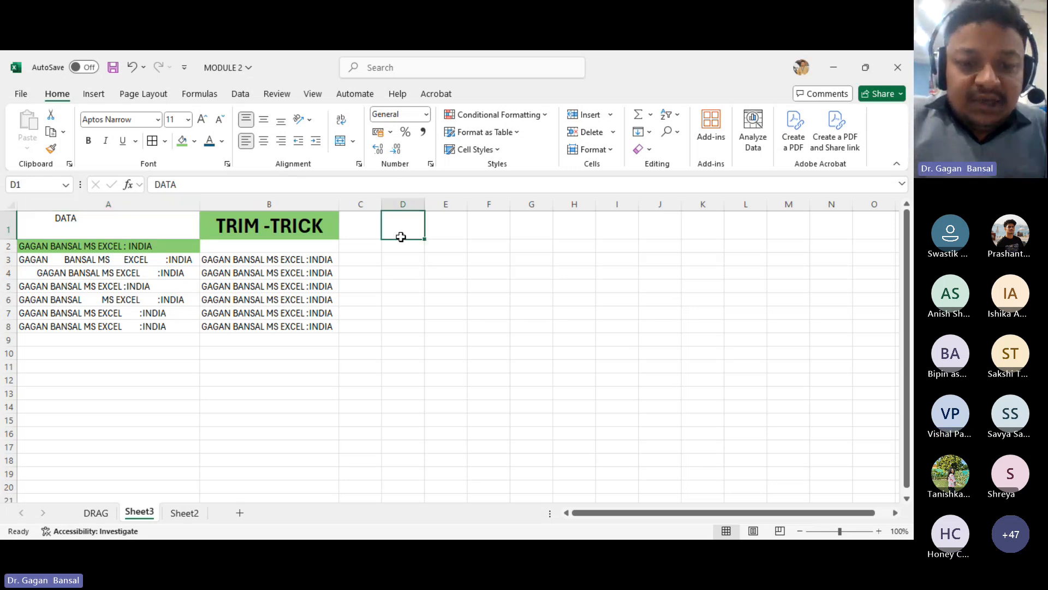
{"action": "type", "text": "NUMBER"}
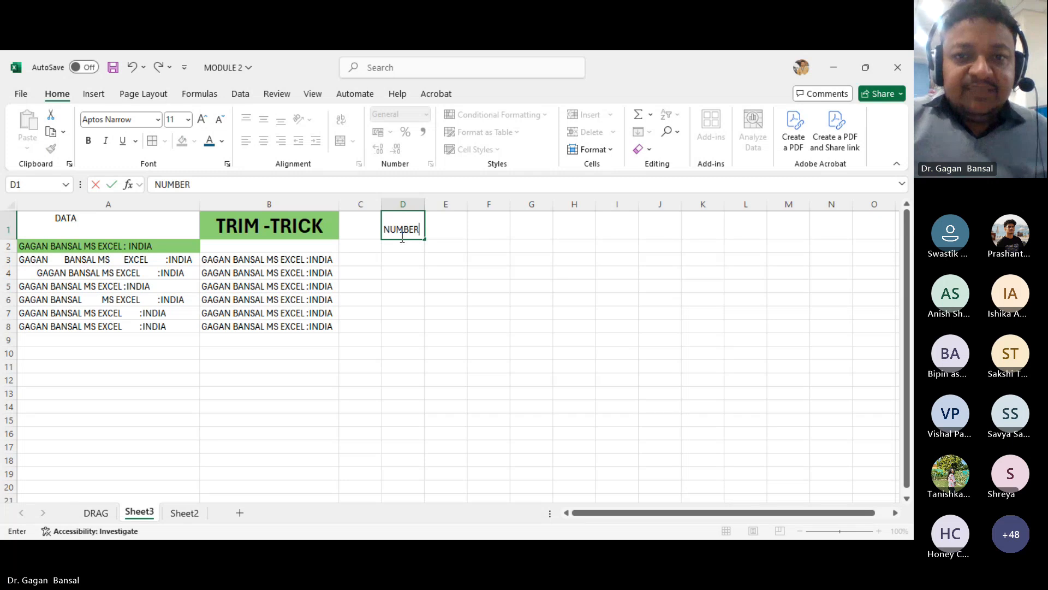
{"action": "key", "text": "Return"}
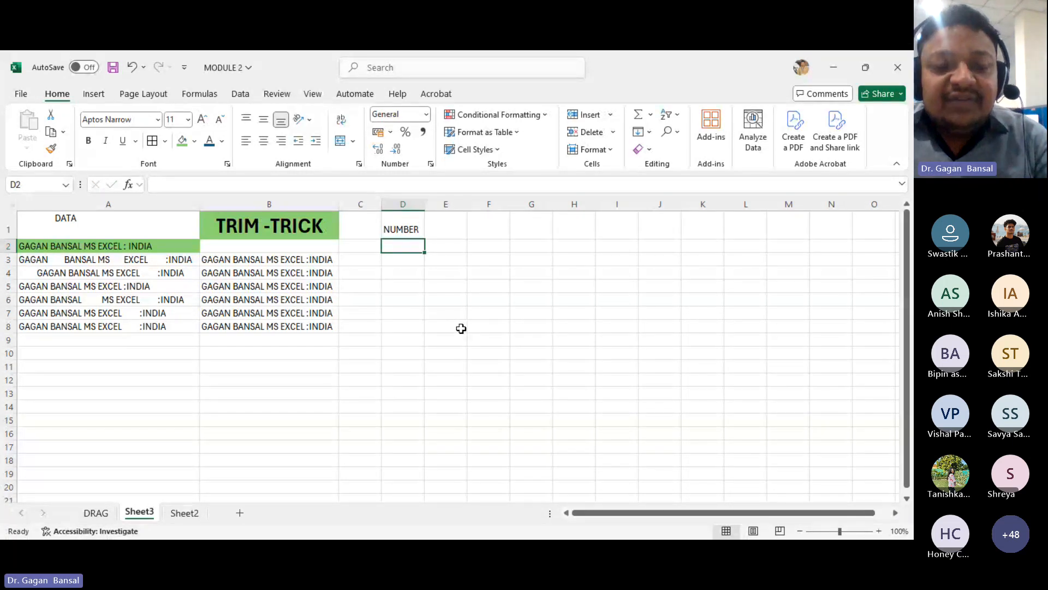
{"action": "type", "text": "1234"}
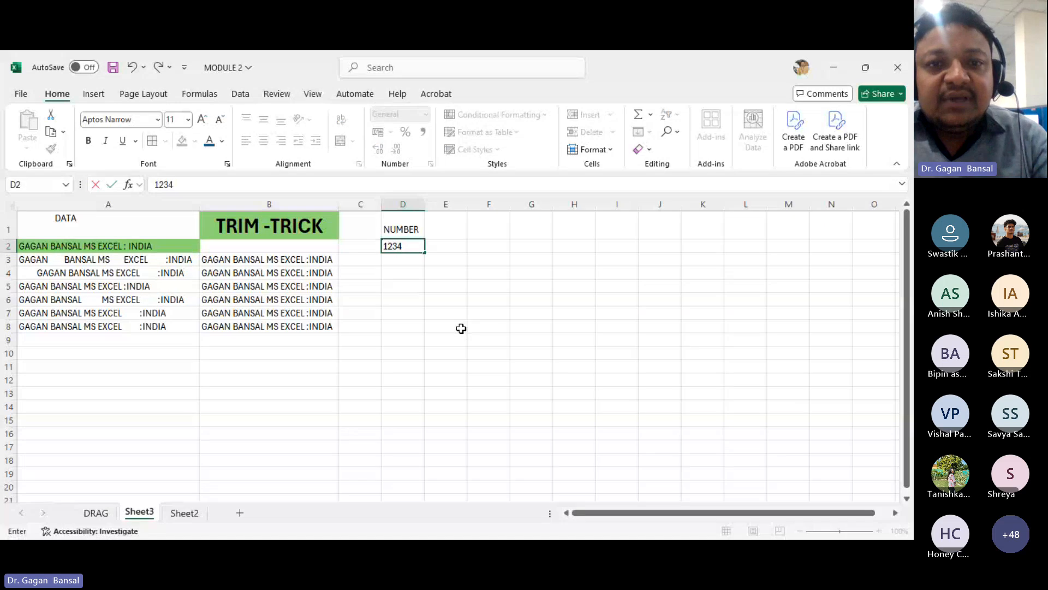
{"action": "key", "text": "Return"}
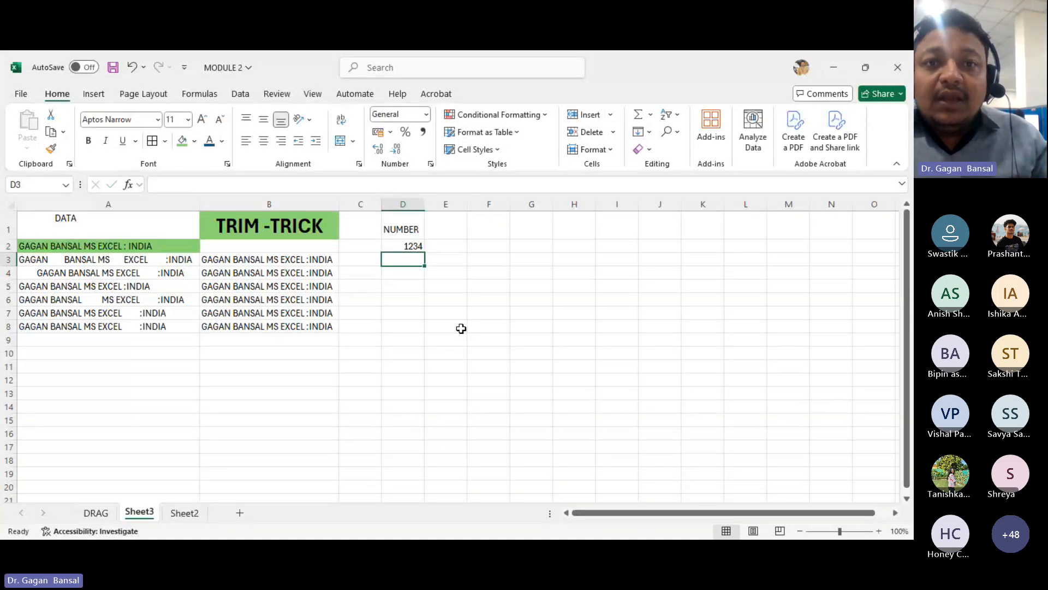
- Apply the Currency number format to cell D2 and clear the cell's value
{"action": "left_click", "coordinate": [426, 114]}
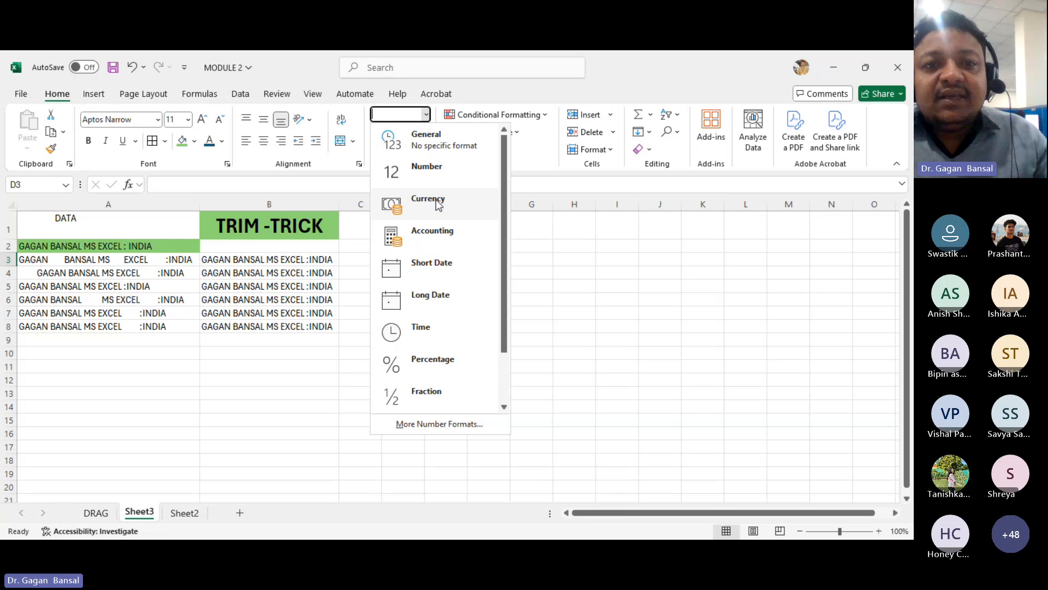
{"action": "left_click", "coordinate": [436, 202]}
{"action": "left_click", "coordinate": [409, 245]}
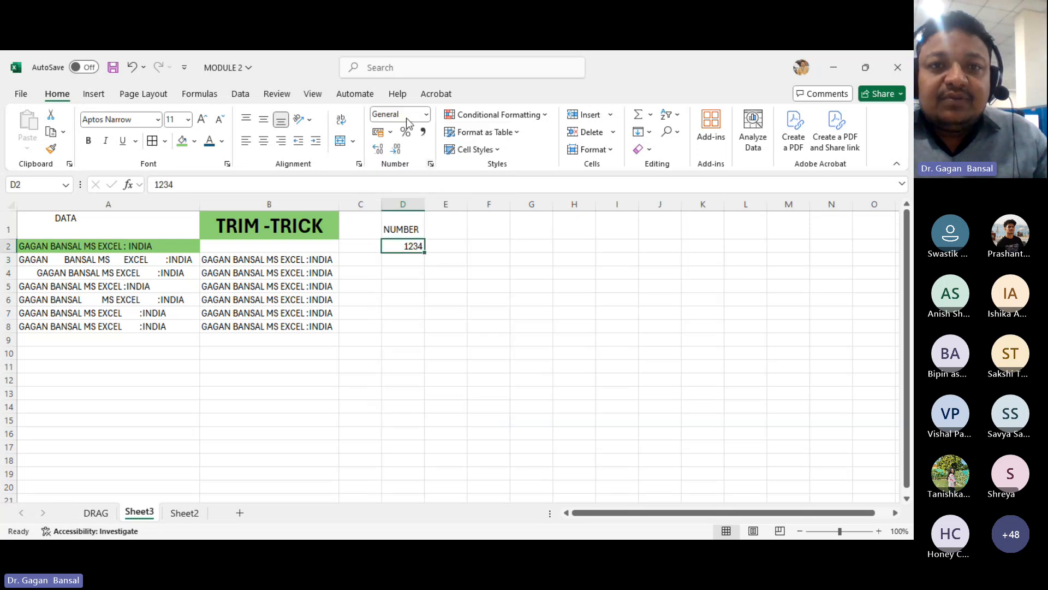
{"action": "left_click", "coordinate": [426, 114]}
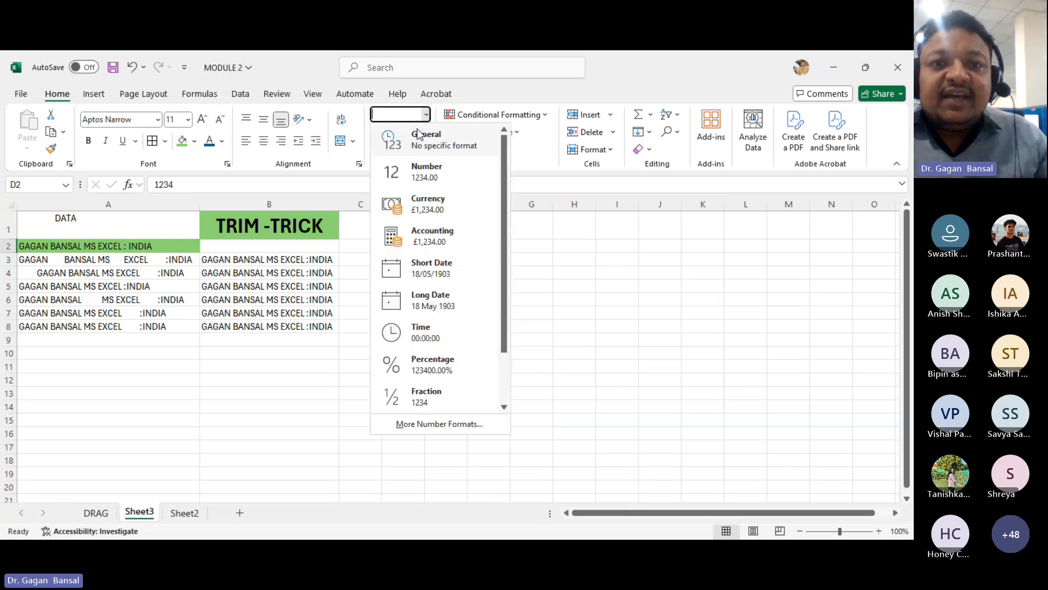
{"action": "left_click", "coordinate": [426, 213]}
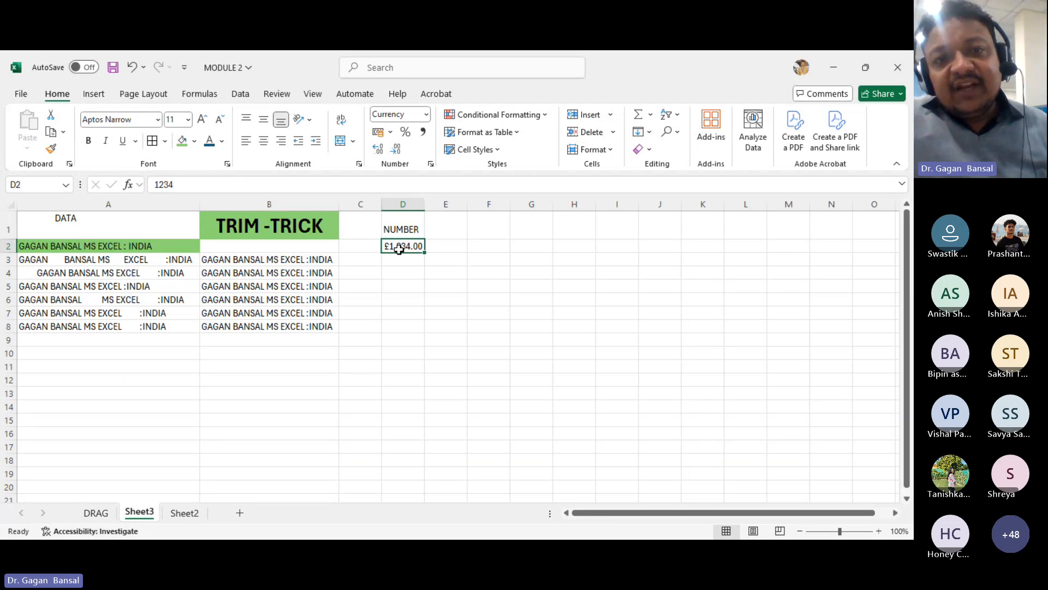
{"action": "key", "text": "Delete"}
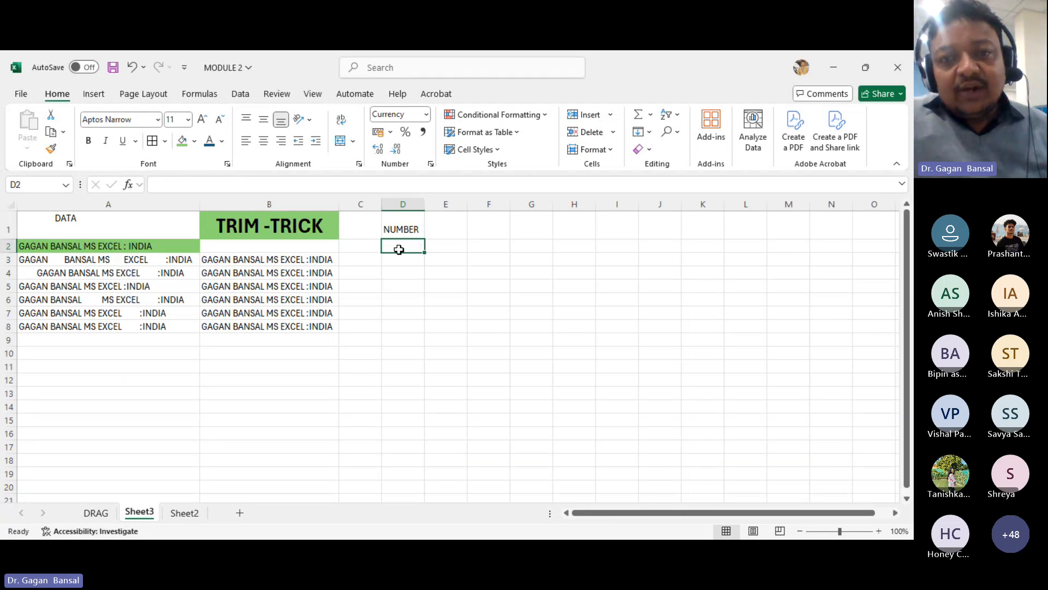
- Enter the number 121212.3434 in cell D2
{"action": "left_click", "coordinate": [427, 115]}
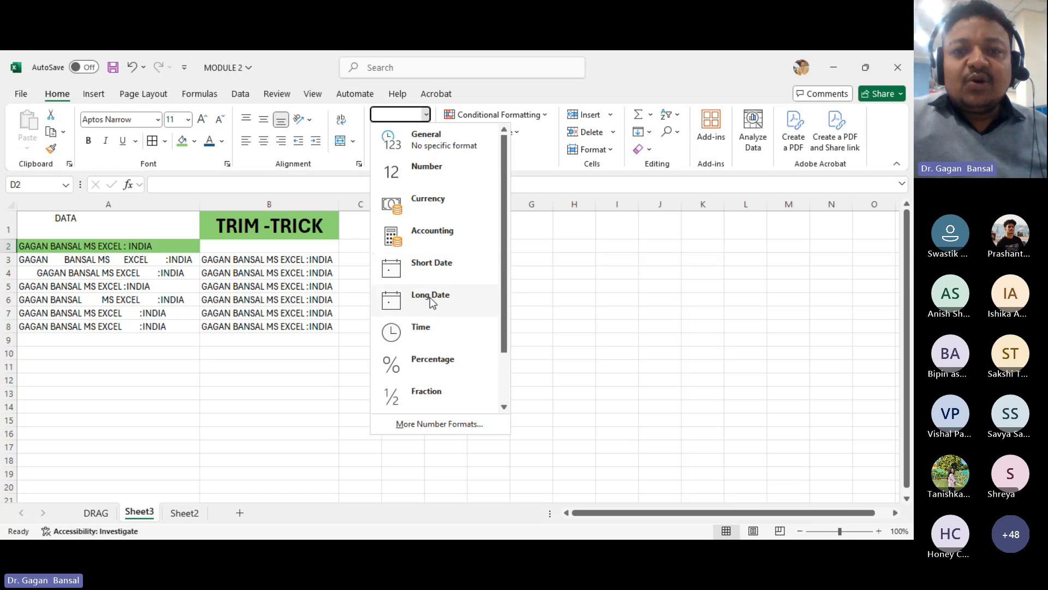
{"action": "left_click", "coordinate": [549, 392]}
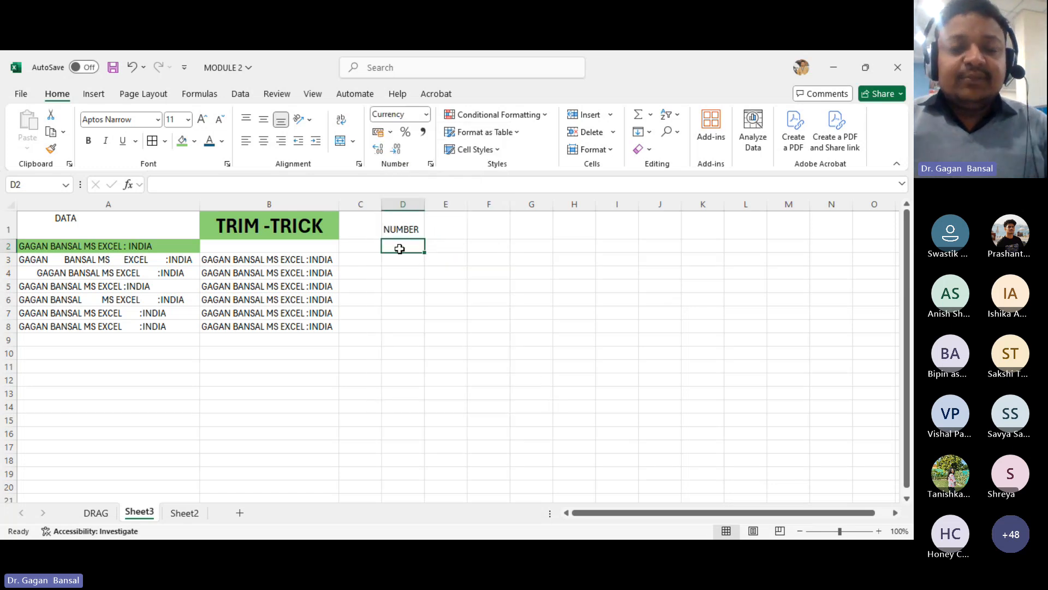
{"action": "type", "text": "121"}
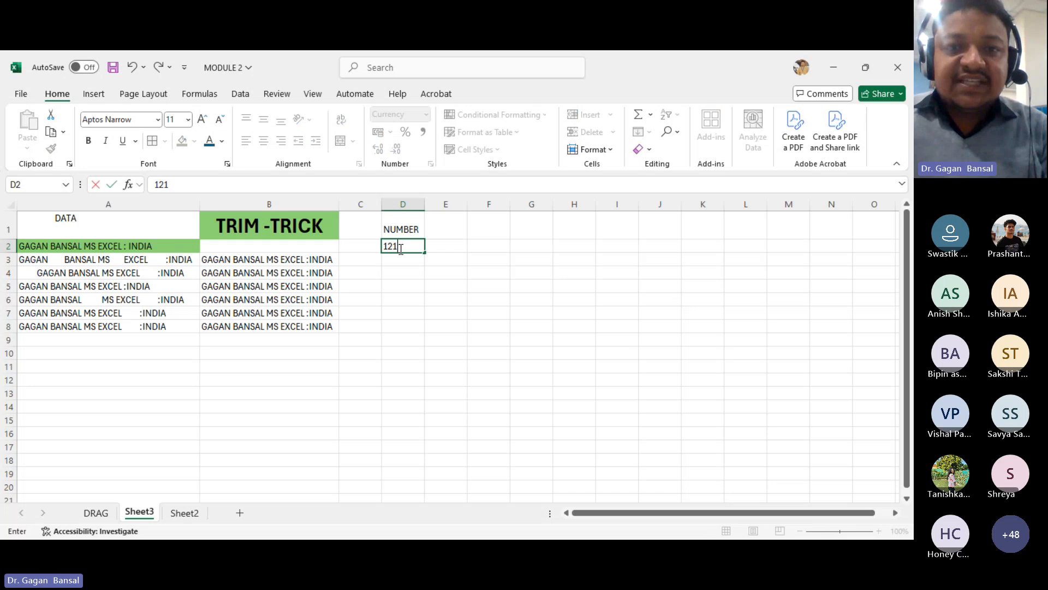
{"action": "type", "text": "212."}
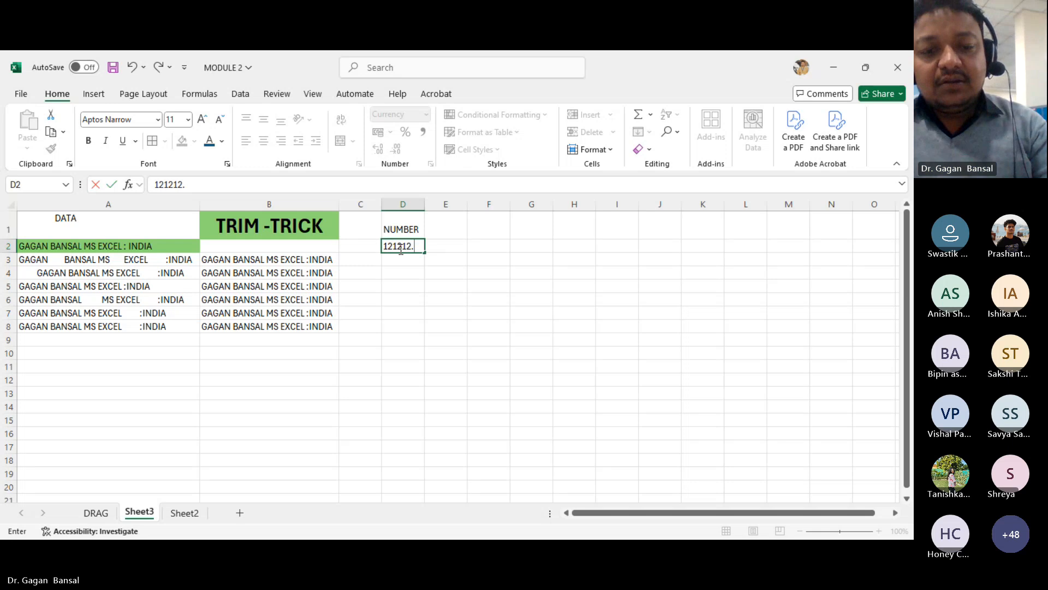
{"action": "type", "text": "3434"}
{"action": "key", "text": "Return"}
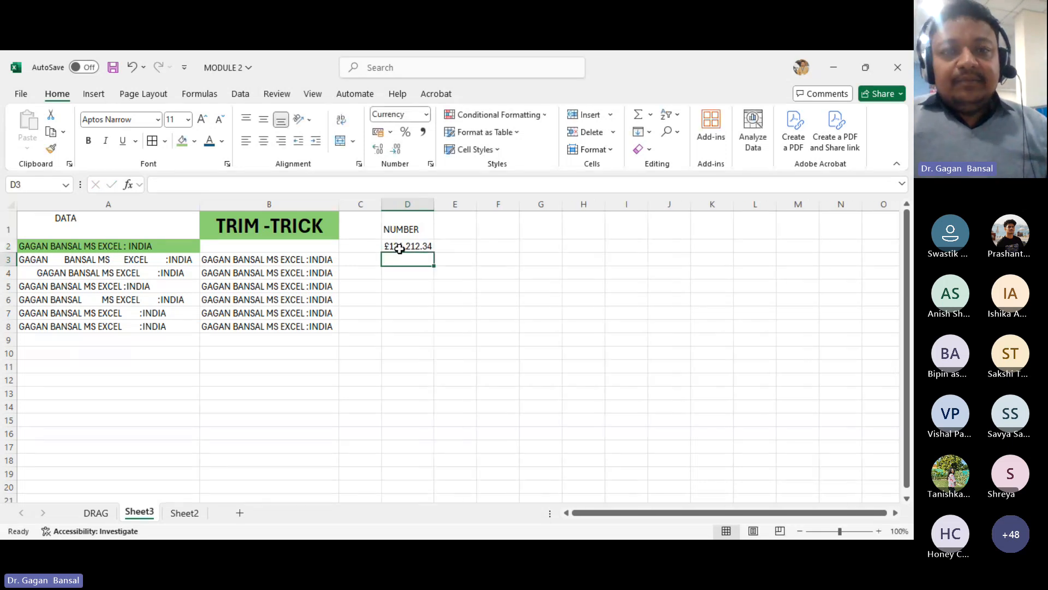
- Switch D2 to the General number format and widen column D to fit the value
{"action": "left_click", "coordinate": [425, 247]}
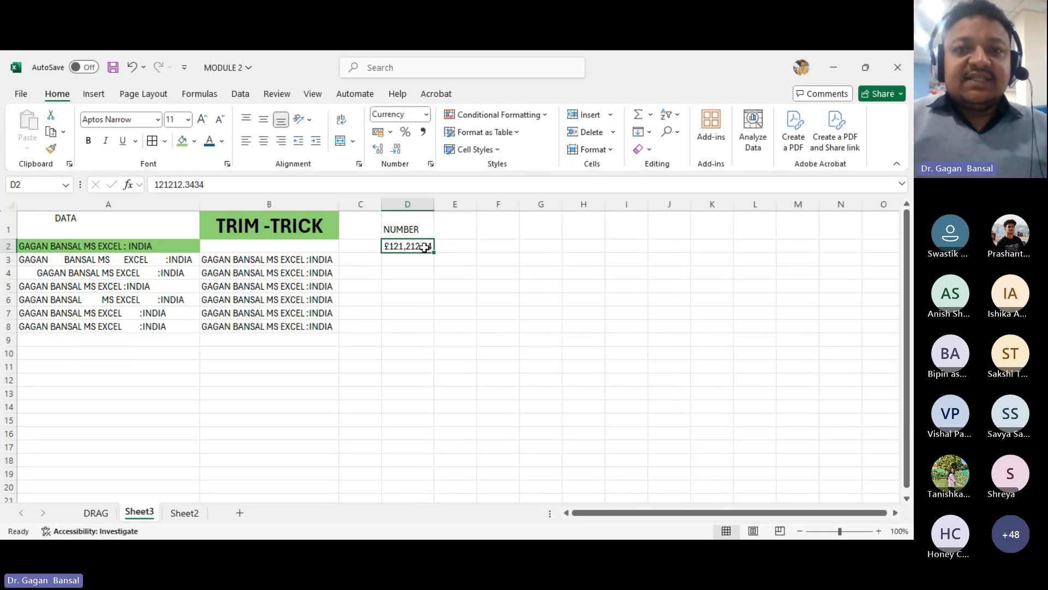
{"action": "left_click", "coordinate": [426, 114]}
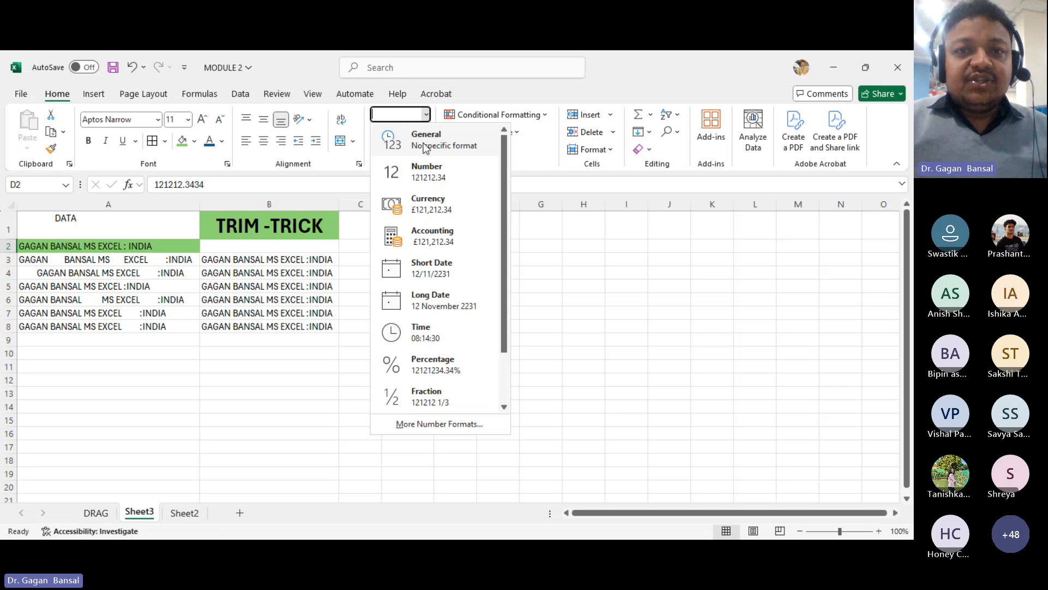
{"action": "left_click", "coordinate": [424, 139]}
{"action": "left_click_drag", "start_coordinate": [434, 205], "coordinate": [453, 210]}
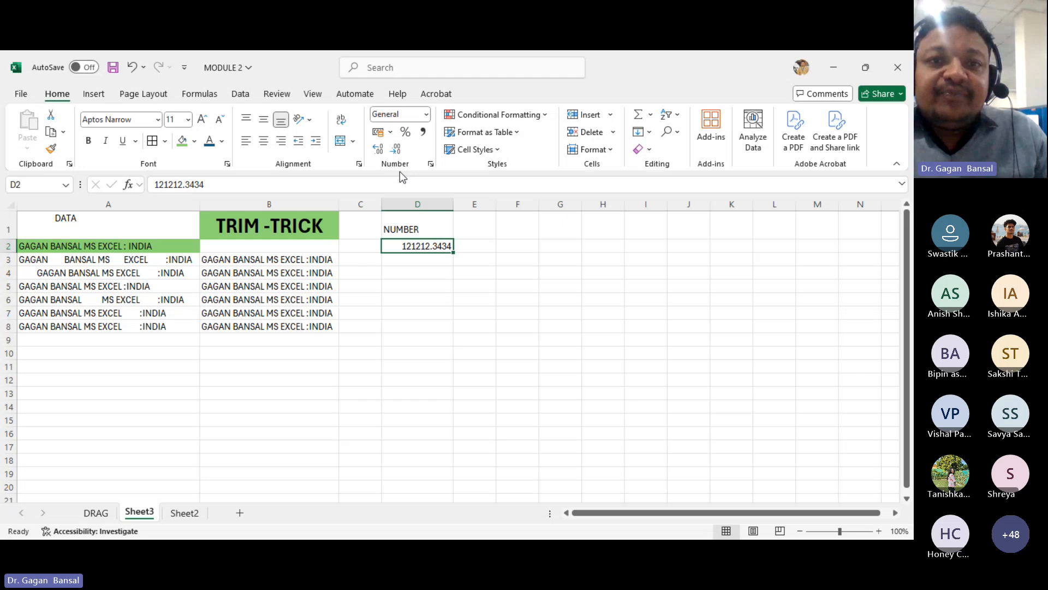
- Adjust D2's decimal places, decreasing them to two and then increasing them to eight
{"action": "left_click", "coordinate": [384, 154]}
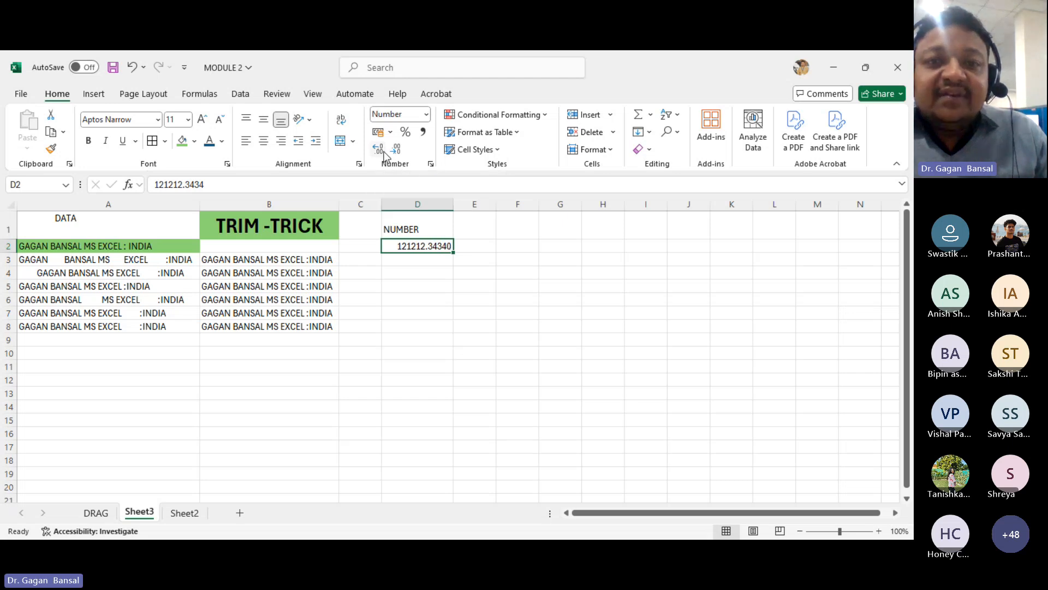
{"action": "left_click", "coordinate": [399, 152]}
{"action": "left_click", "coordinate": [399, 153]}
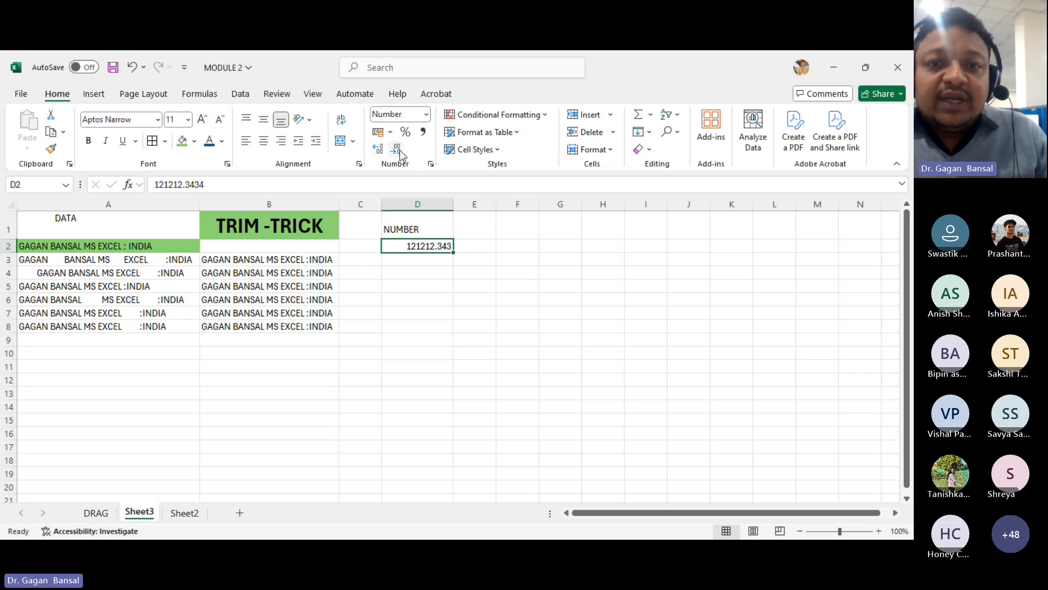
{"action": "left_click", "coordinate": [399, 153]}
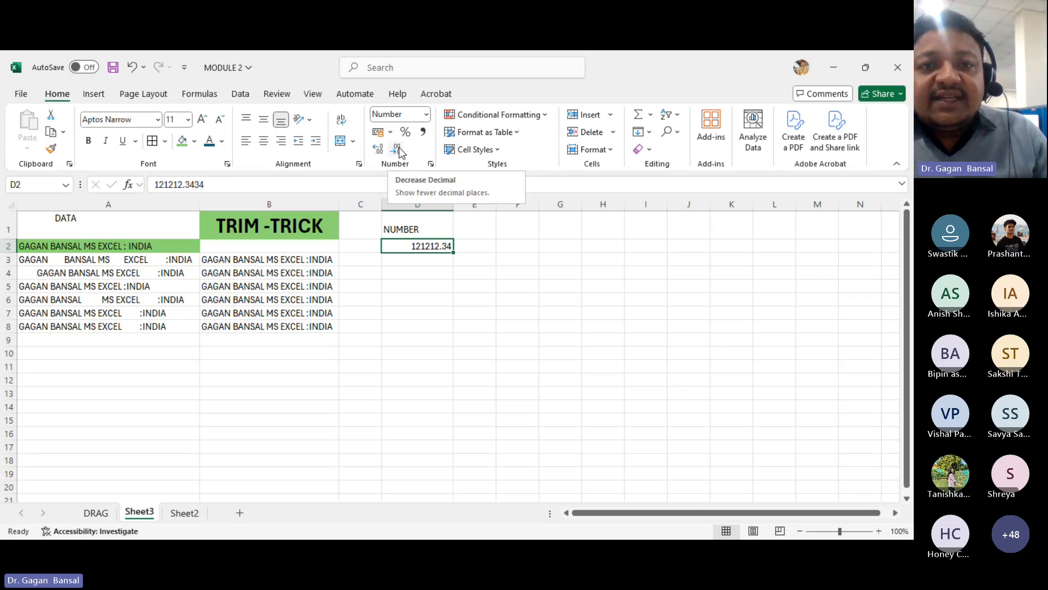
{"action": "left_click", "coordinate": [378, 150]}
{"action": "left_click", "coordinate": [378, 150]}
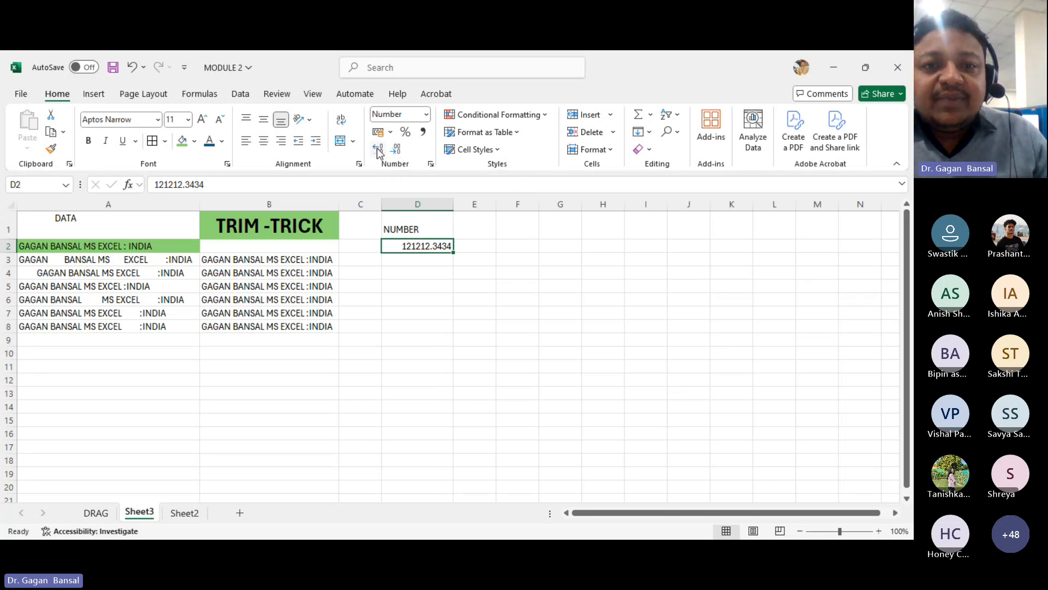
{"action": "left_click", "coordinate": [378, 149]}
{"action": "left_click", "coordinate": [378, 149]}
{"action": "left_click", "coordinate": [378, 150]}
{"action": "left_click", "coordinate": [377, 149]}
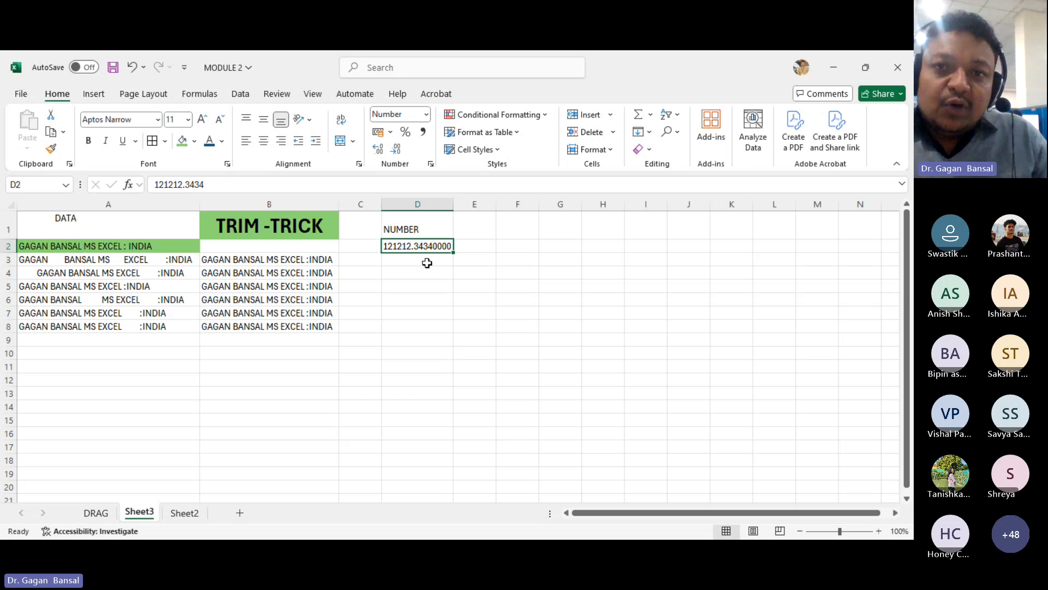
{"action": "left_click", "coordinate": [480, 265]}
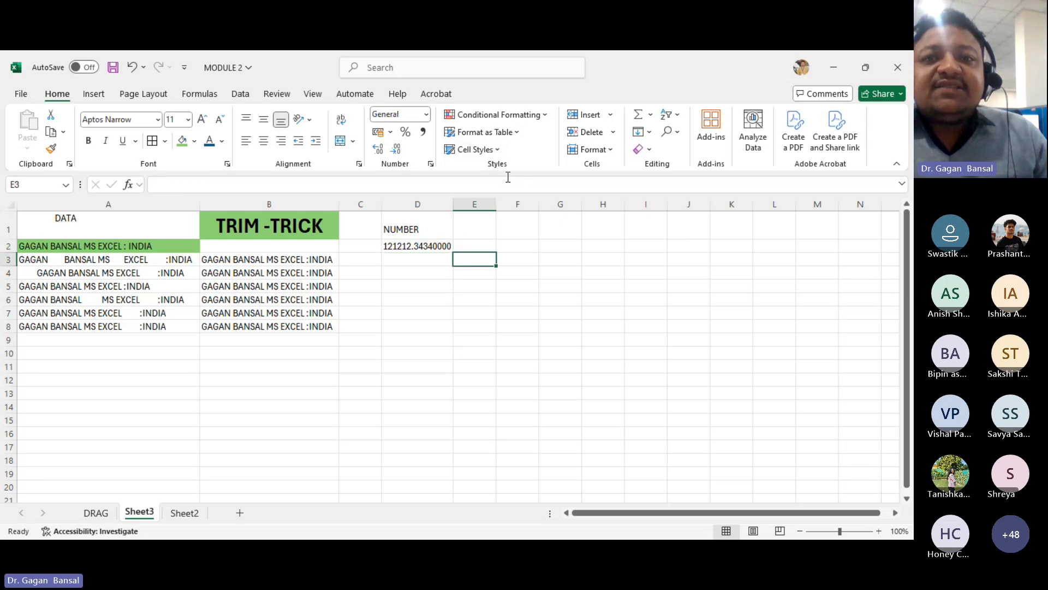
{"action": "left_click", "coordinate": [518, 133]}
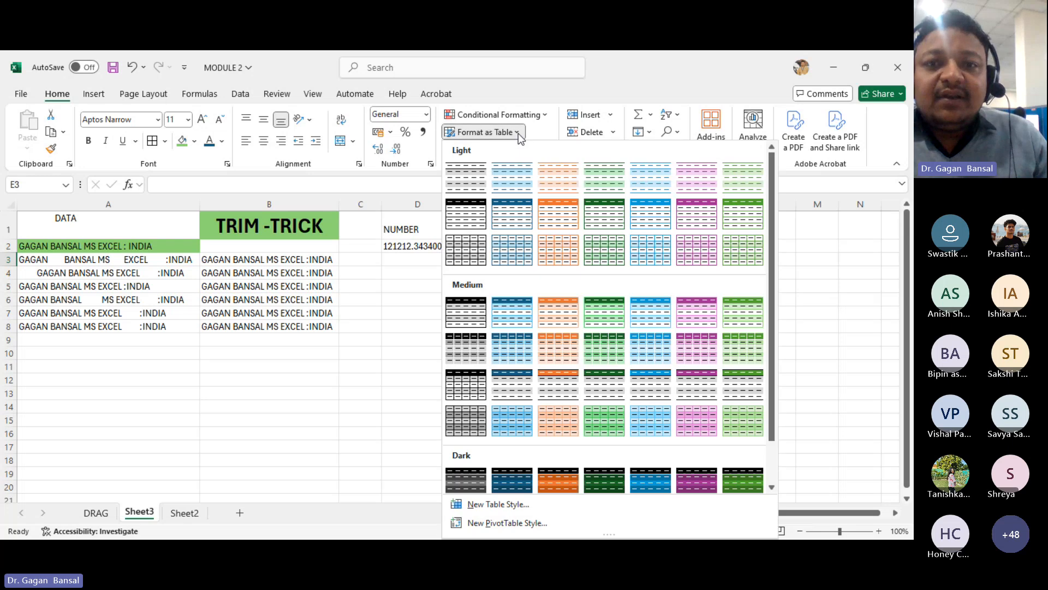
{"action": "left_click", "coordinate": [328, 295]}
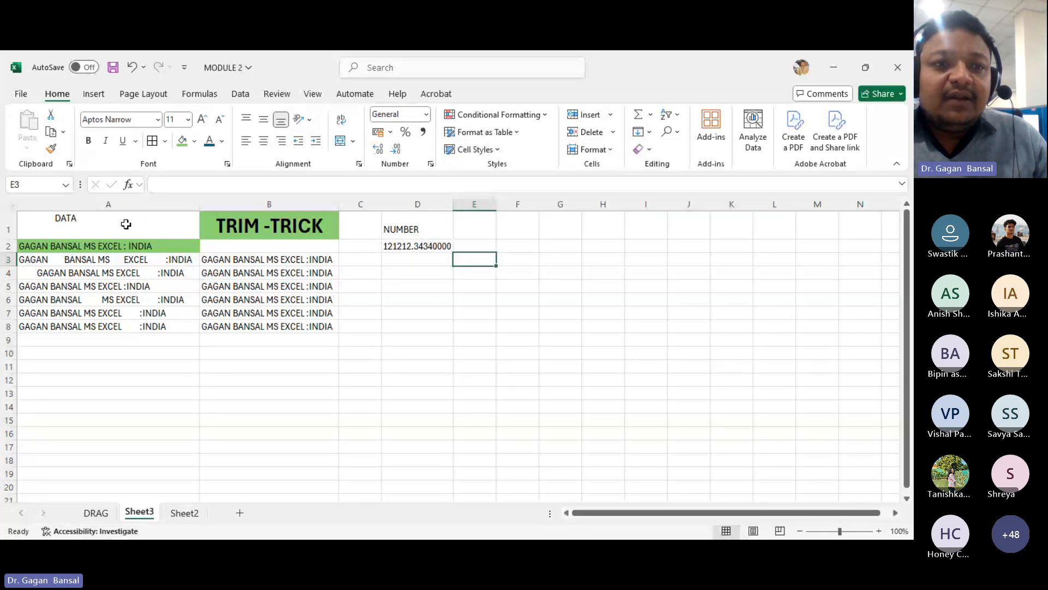
- Remove the fill colour from the range A1:D9
{"action": "left_click_drag", "start_coordinate": [126, 223], "coordinate": [447, 337]}
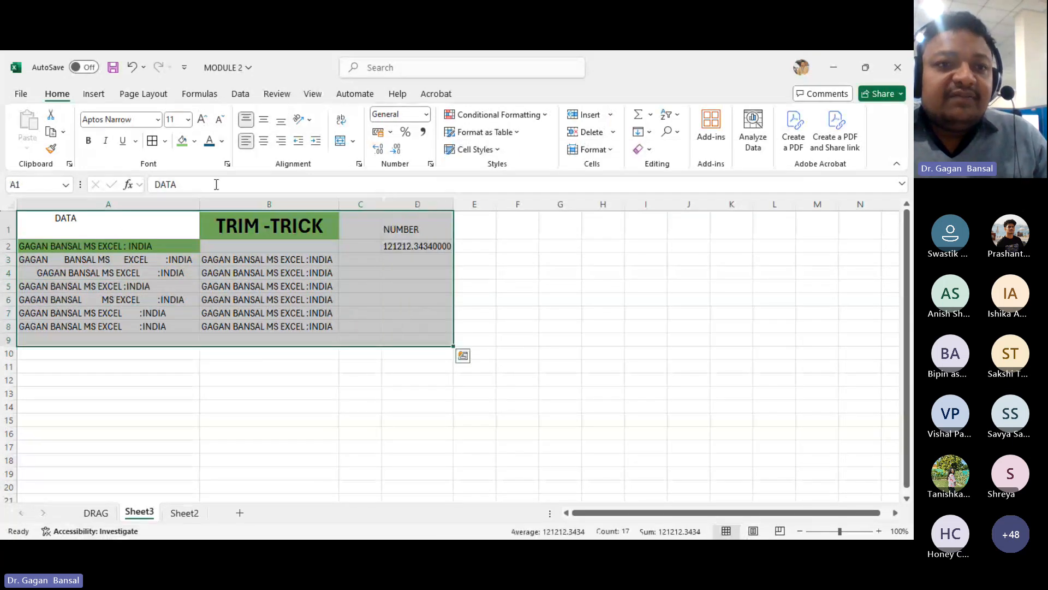
{"action": "left_click", "coordinate": [194, 141]}
{"action": "left_click", "coordinate": [212, 319]}
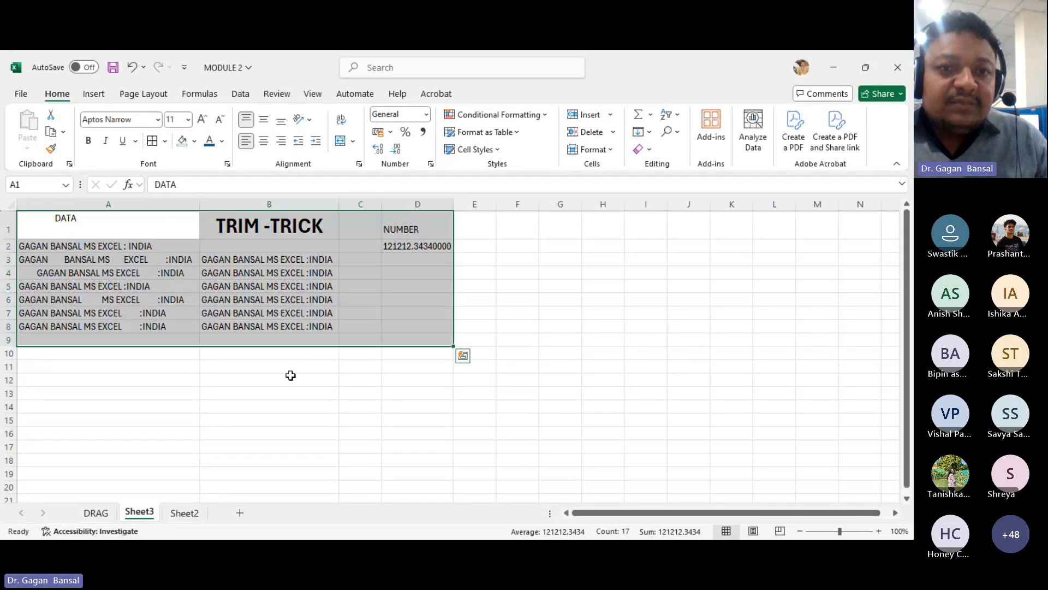
- Apply all borders to the range A1:B7
{"action": "left_click", "coordinate": [297, 379]}
{"action": "key", "text": "ctrl+Home"}
{"action": "left_click", "coordinate": [276, 312], "text": "shift"}
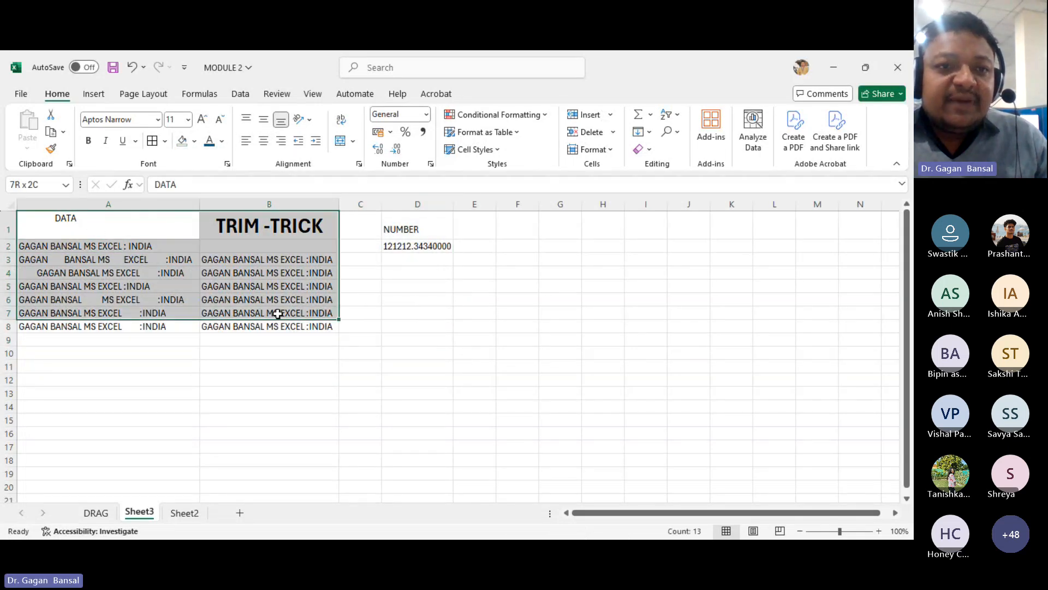
{"action": "left_click", "coordinate": [152, 141]}
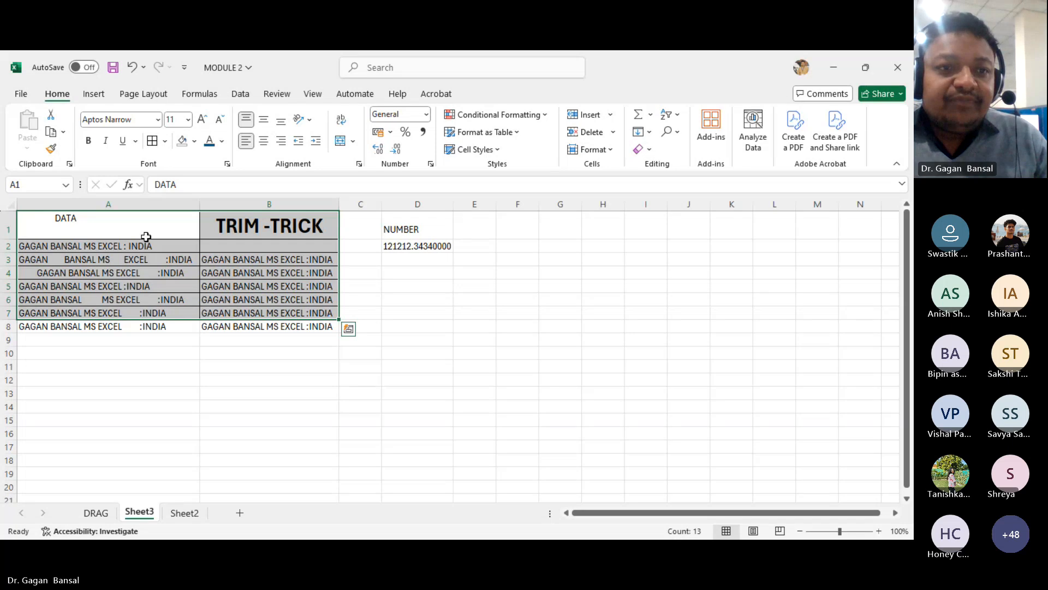
- Format the range A1:B8 as a table using a blue style with a dark header row
{"action": "left_click_drag", "start_coordinate": [142, 229], "coordinate": [269, 327]}
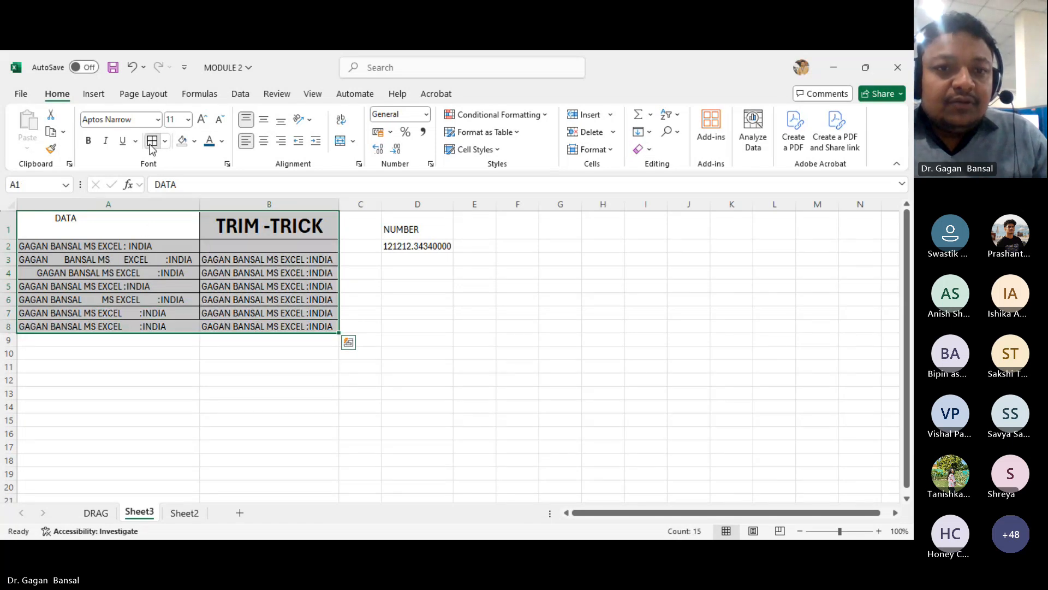
{"action": "left_click", "coordinate": [502, 132]}
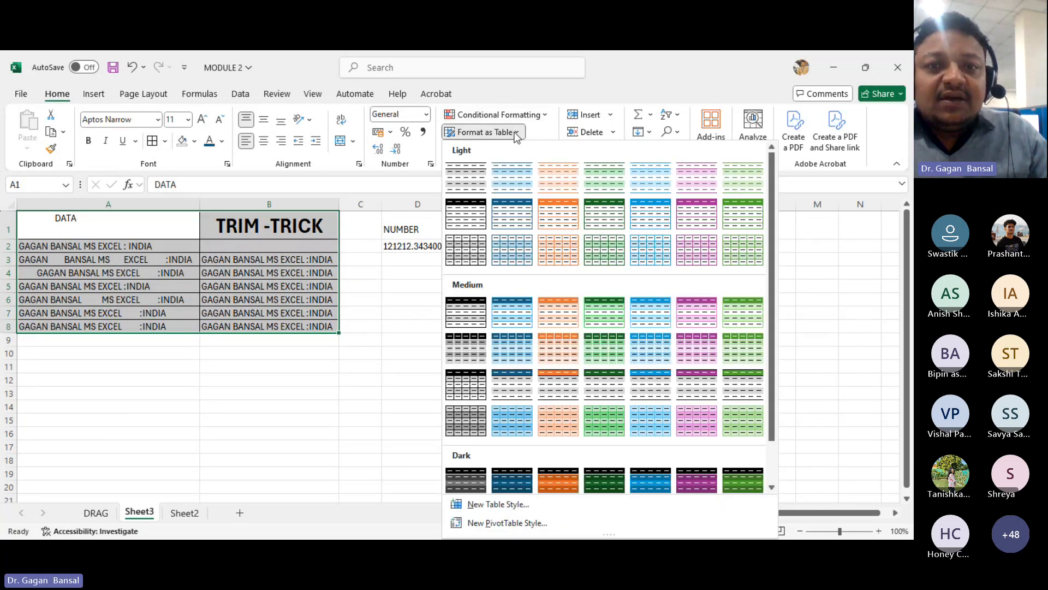
{"action": "left_click", "coordinate": [516, 213]}
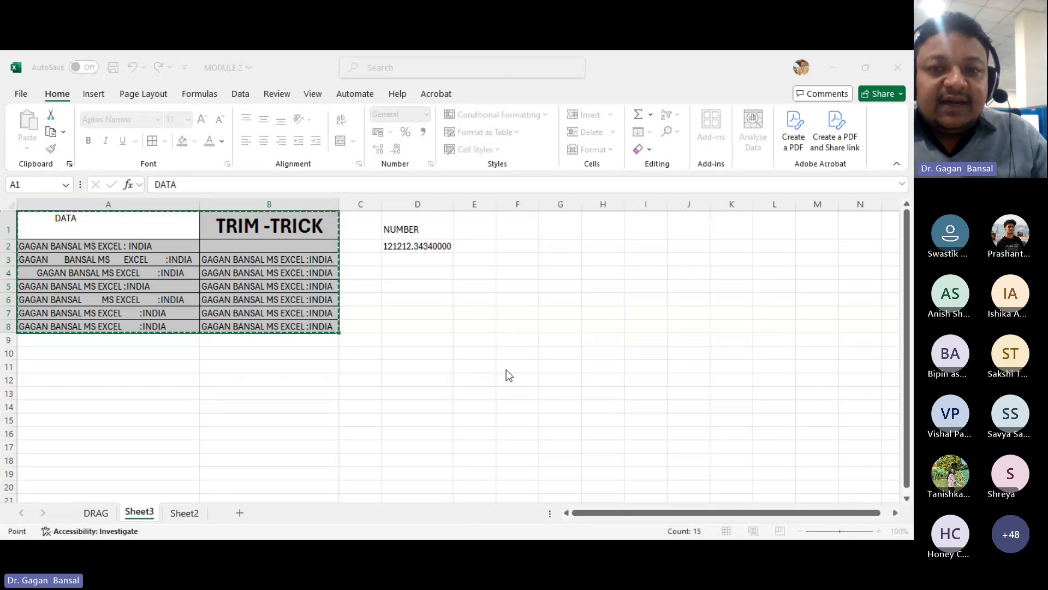
{"action": "key", "text": "Return"}
{"action": "left_click", "coordinate": [475, 369]}
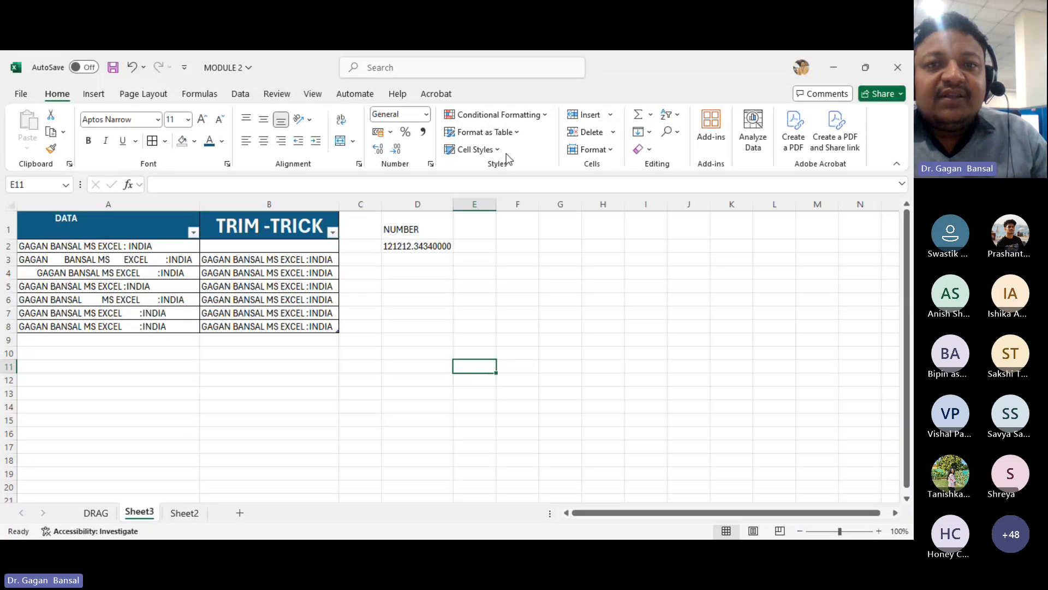
- Browse the Cell Styles gallery, the Conditional Formatting rule submenus and the Insert options
{"action": "left_click", "coordinate": [498, 149]}
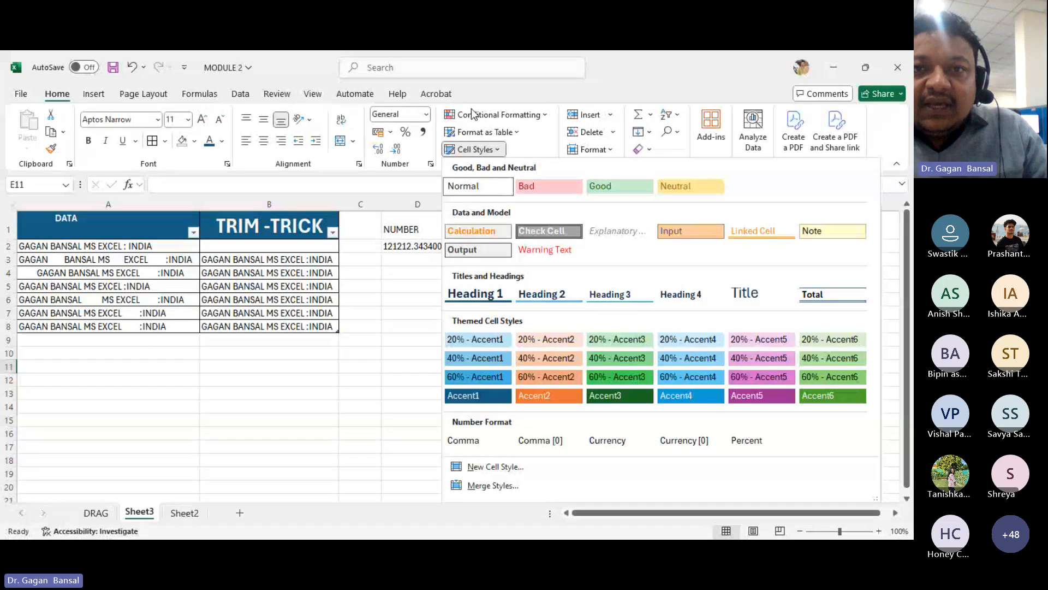
{"action": "left_click", "coordinate": [521, 117]}
{"action": "left_click", "coordinate": [523, 117]}
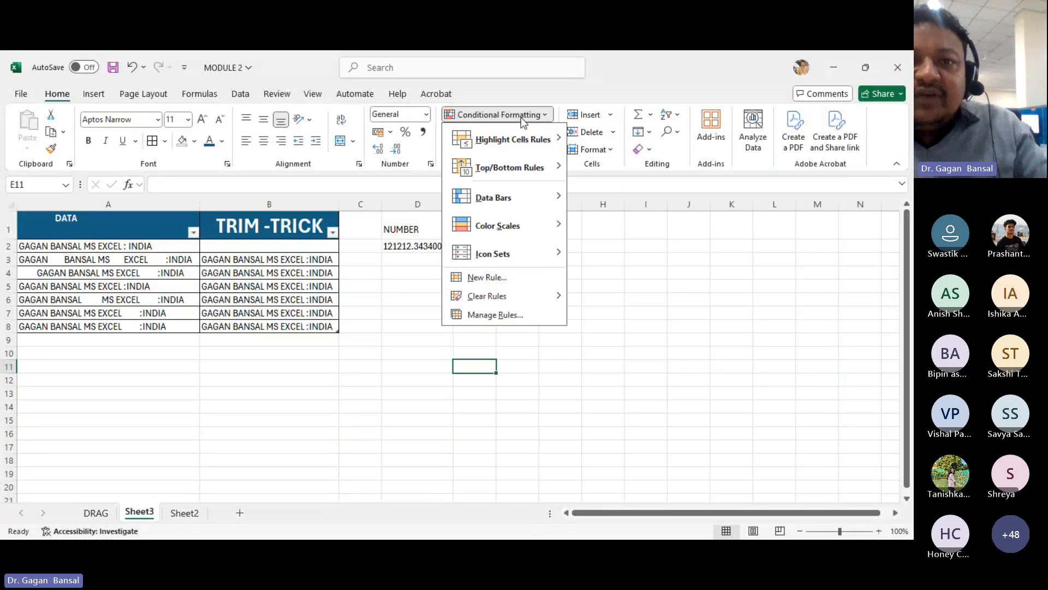
{"action": "mouse_move", "coordinate": [514, 139]}
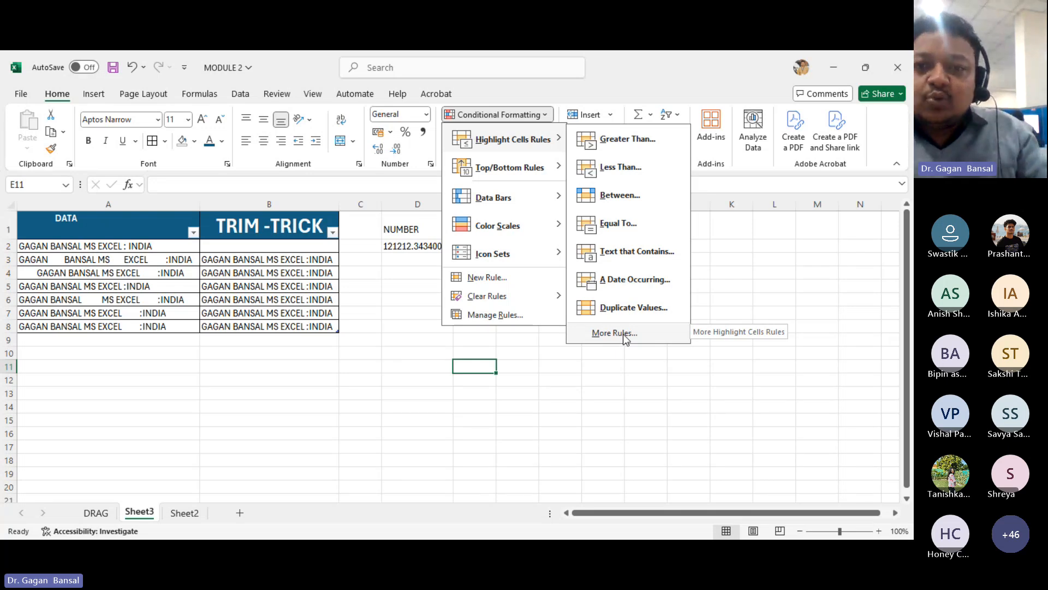
{"action": "mouse_move", "coordinate": [519, 174]}
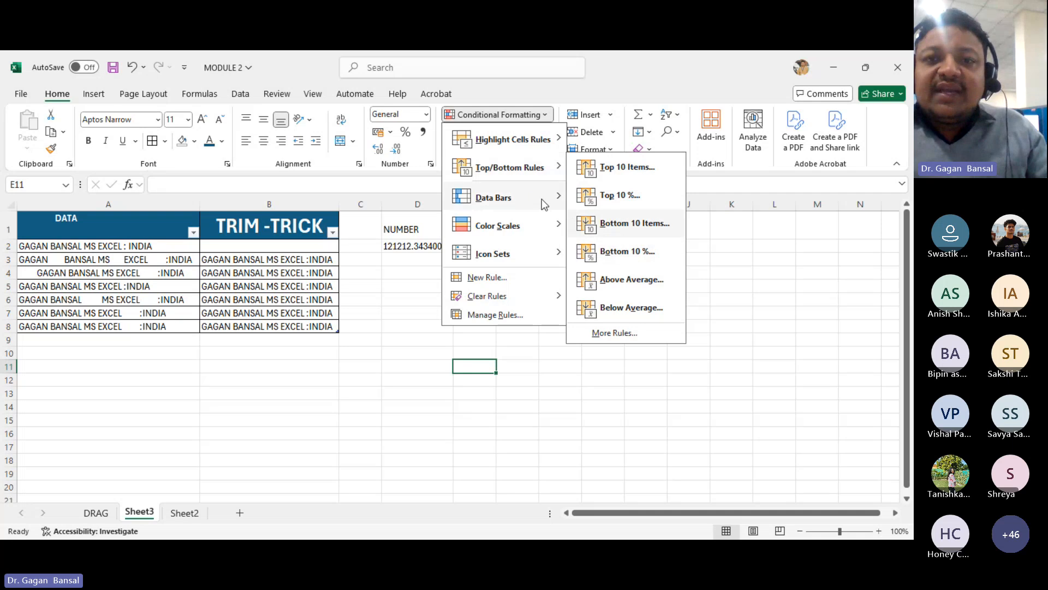
{"action": "mouse_move", "coordinate": [544, 204]}
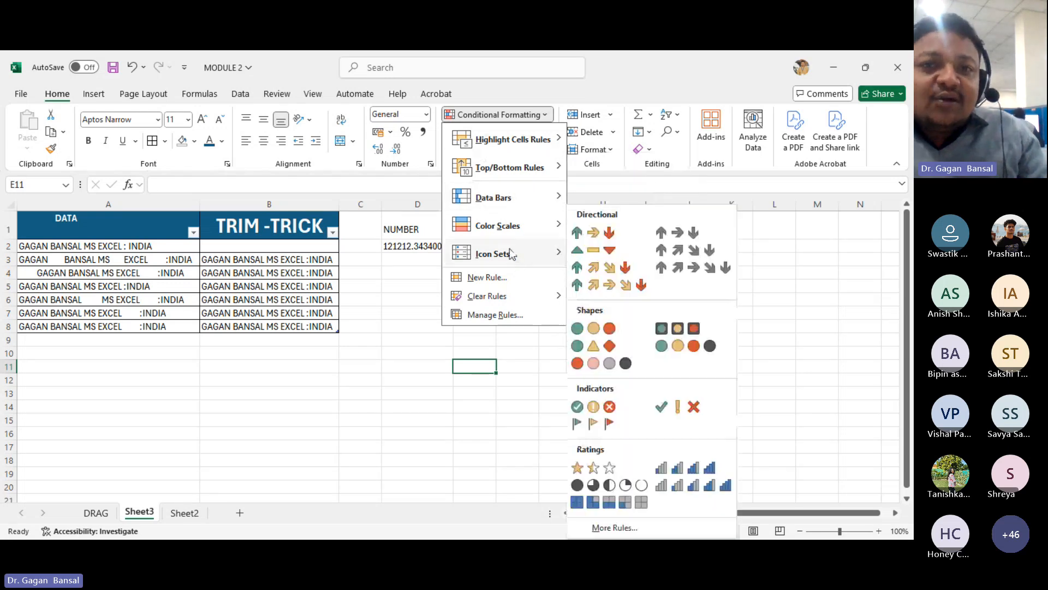
{"action": "mouse_move", "coordinate": [511, 252]}
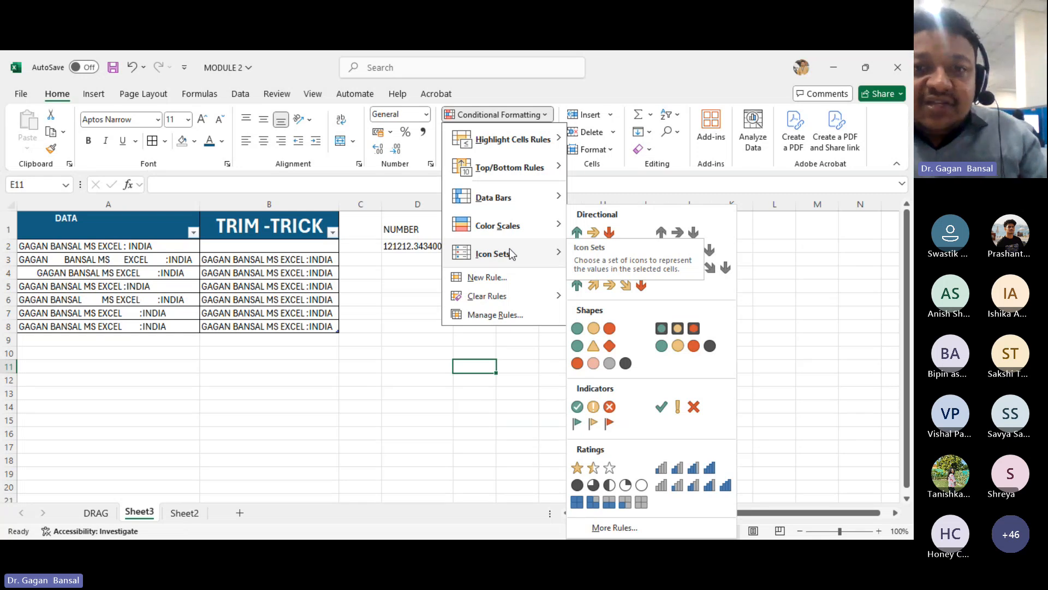
{"action": "mouse_move", "coordinate": [497, 208]}
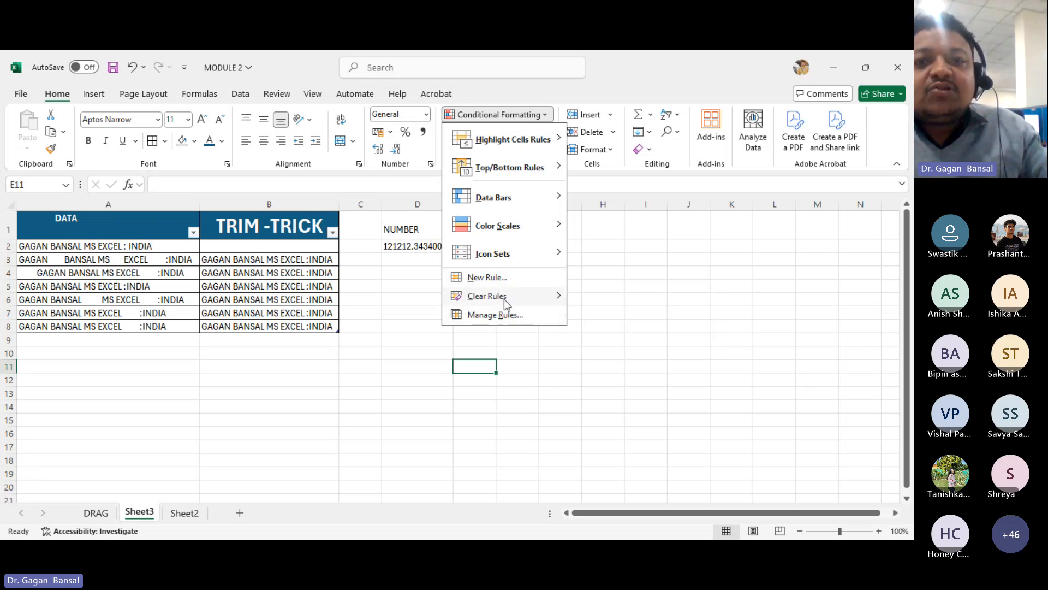
{"action": "mouse_move", "coordinate": [504, 301]}
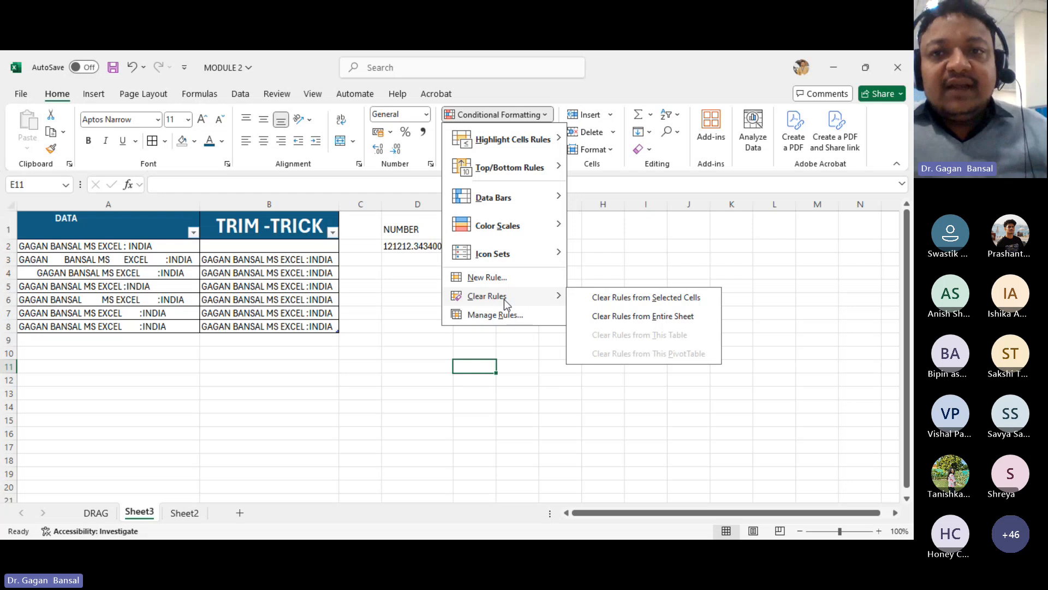
{"action": "left_click", "coordinate": [616, 231]}
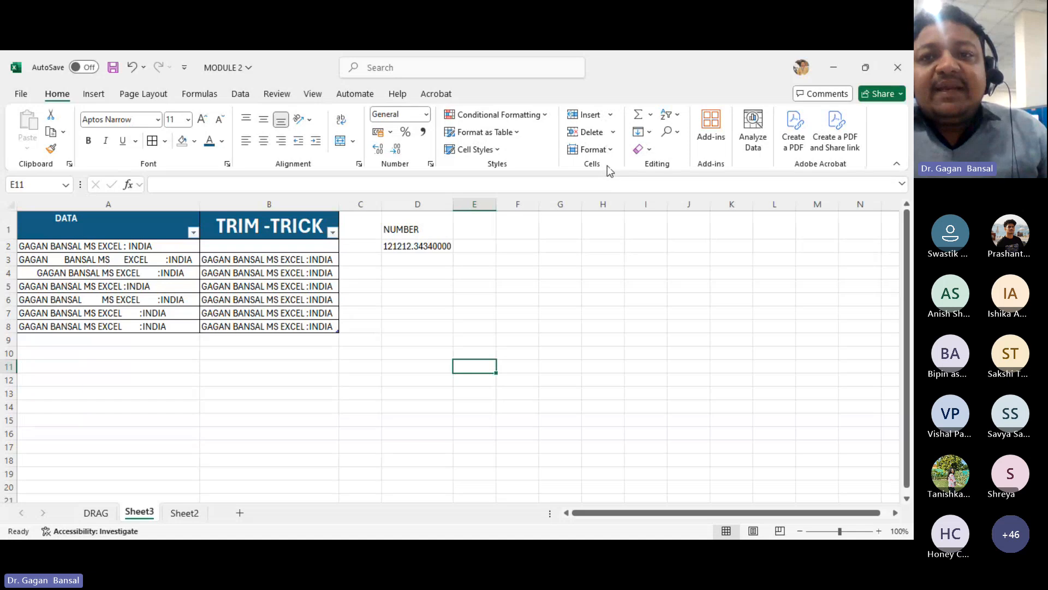
{"action": "left_click", "coordinate": [610, 118]}
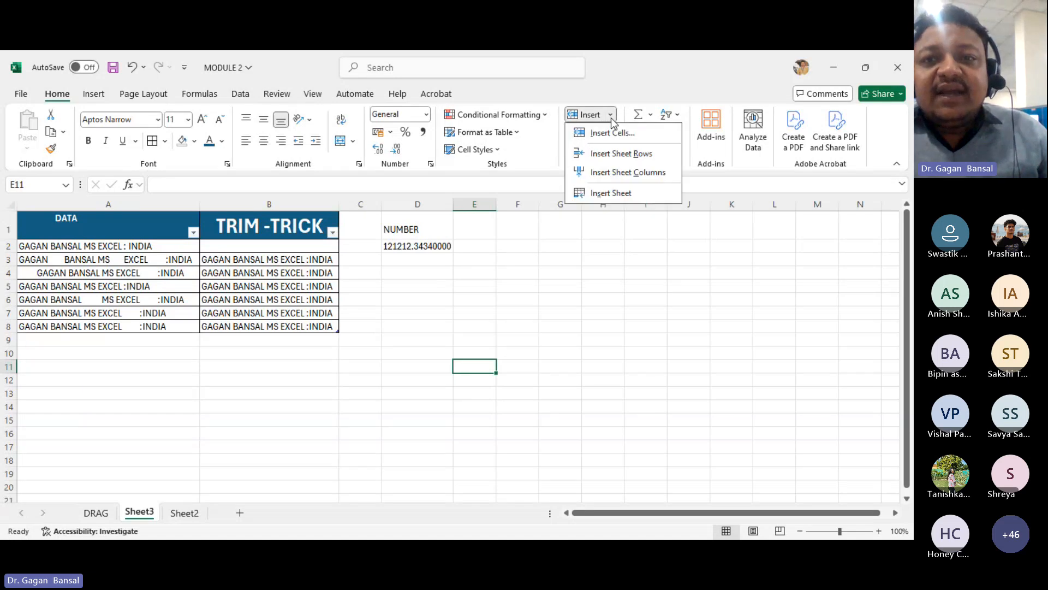
{"action": "left_click", "coordinate": [473, 349]}
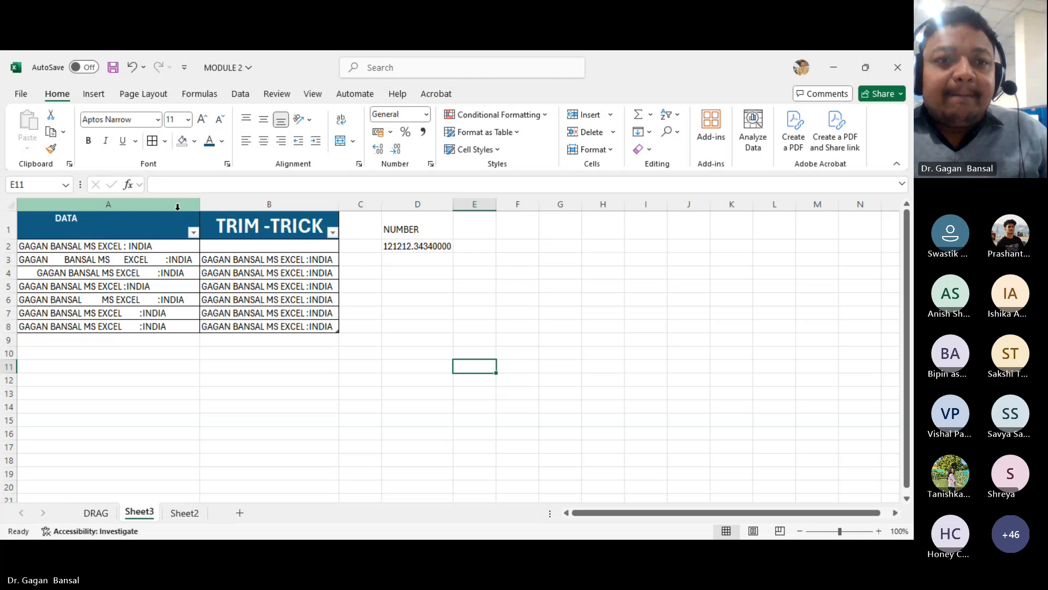
- Apply the first Light table style to the table in columns A and B
{"action": "left_click_drag", "start_coordinate": [177, 206], "coordinate": [282, 206]}
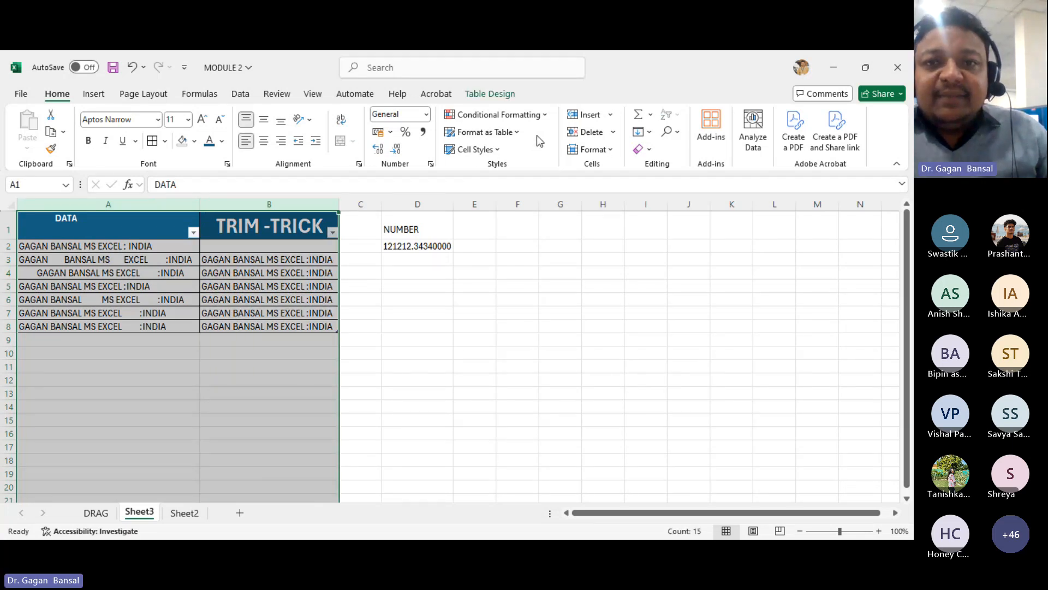
{"action": "left_click", "coordinate": [517, 133]}
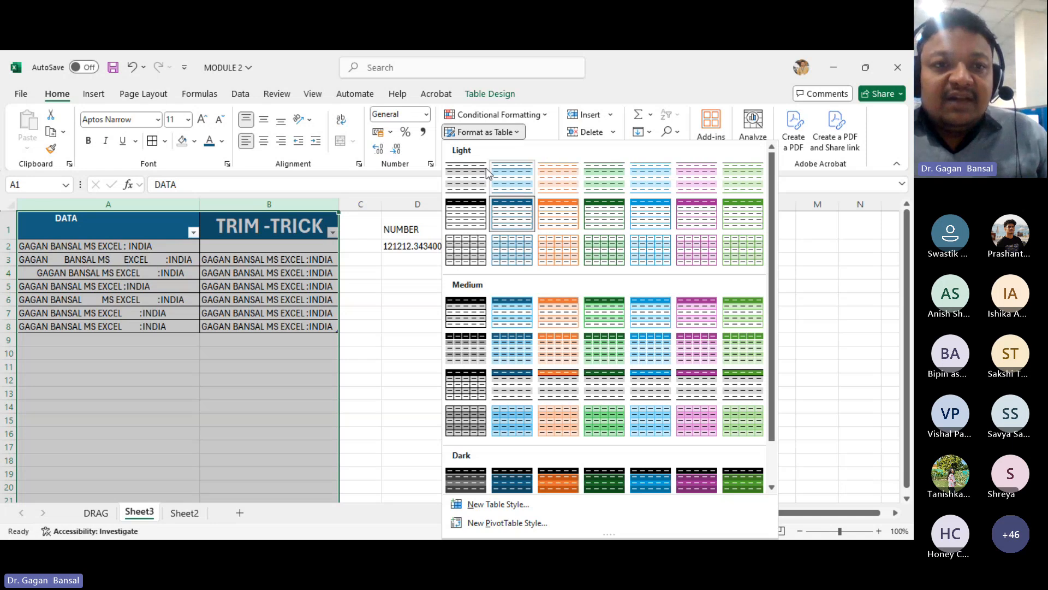
{"action": "left_click", "coordinate": [475, 177]}
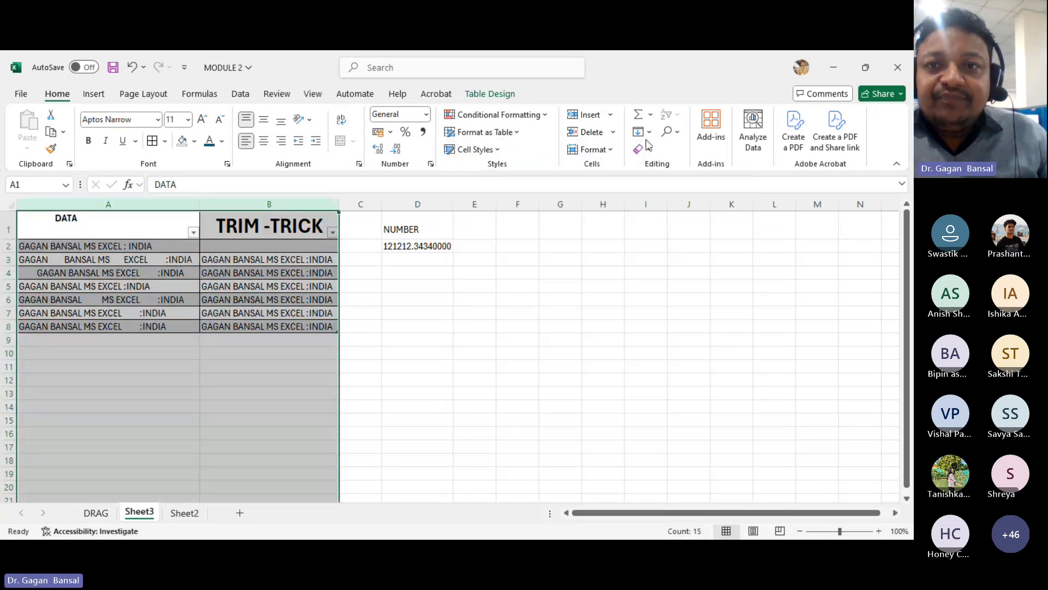
{"action": "left_click", "coordinate": [643, 285]}
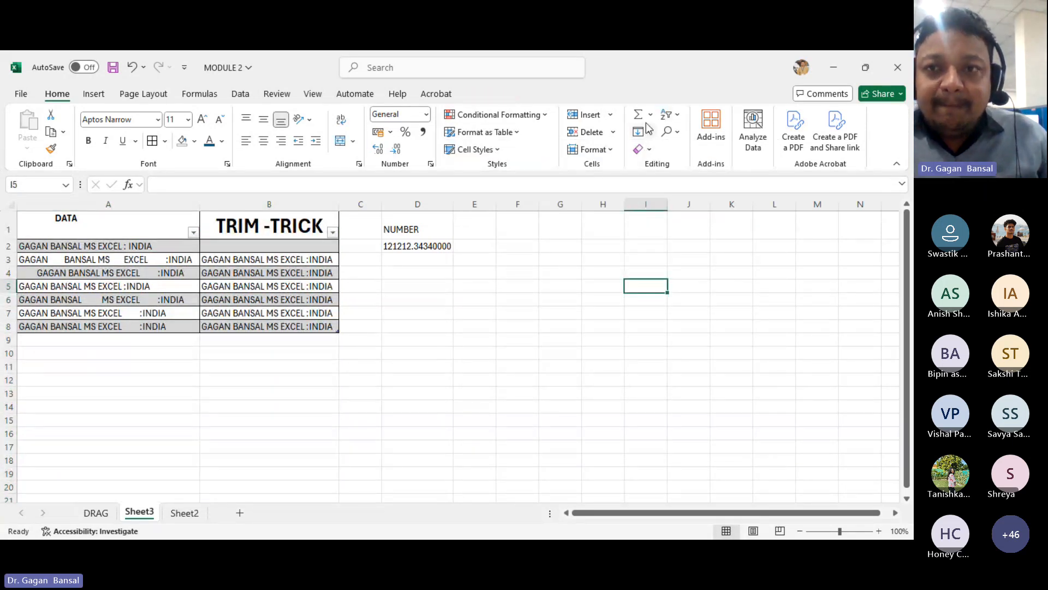
{"action": "left_click", "coordinate": [671, 115]}
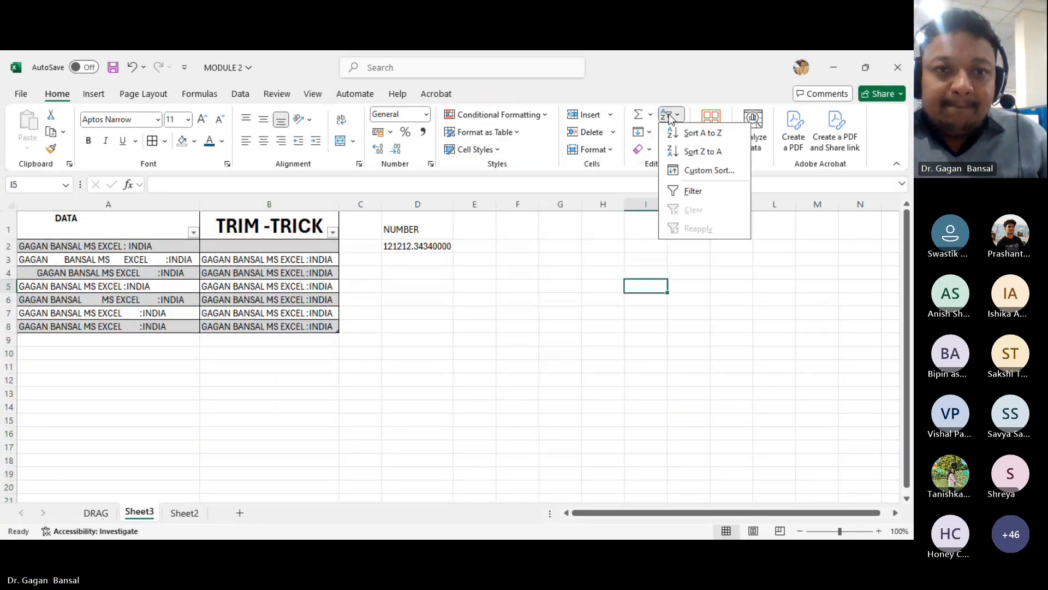
{"action": "left_click", "coordinate": [100, 233]}
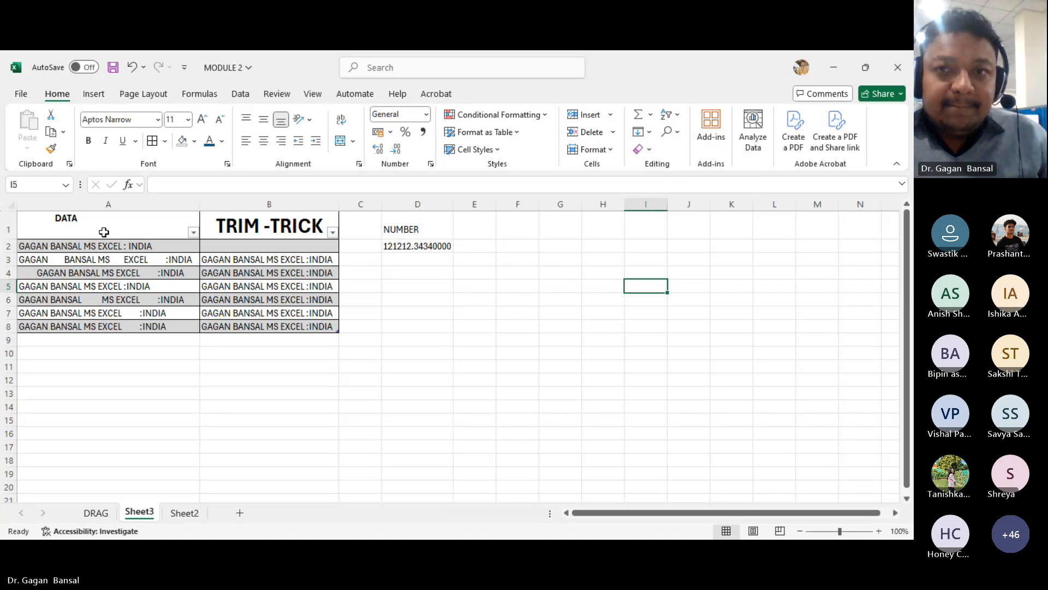
{"action": "left_click", "coordinate": [528, 339]}
{"action": "left_click", "coordinate": [428, 398]}
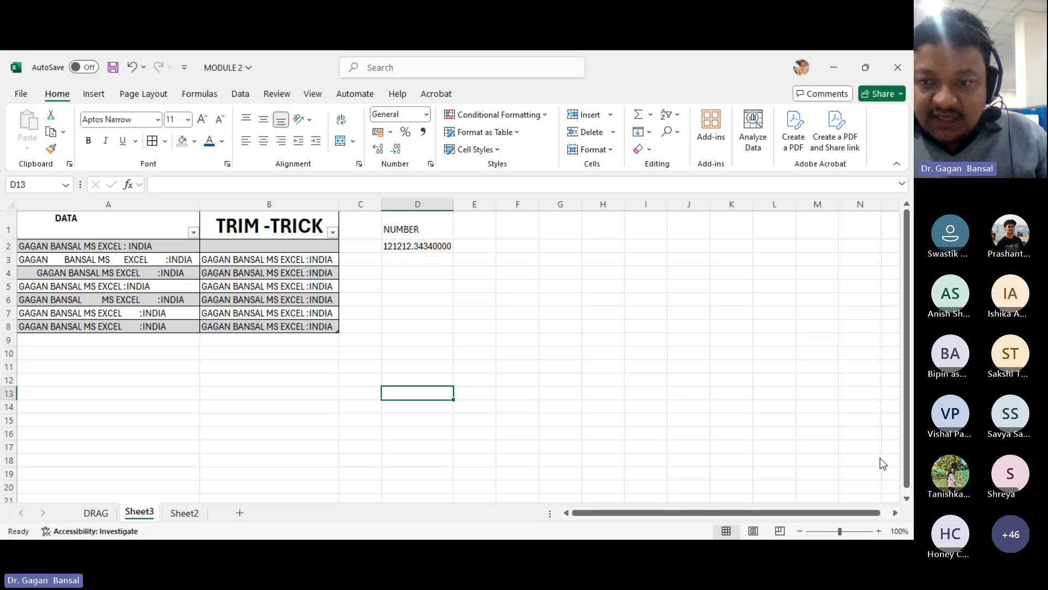
{"action": "key", "text": "alt+Tab"}
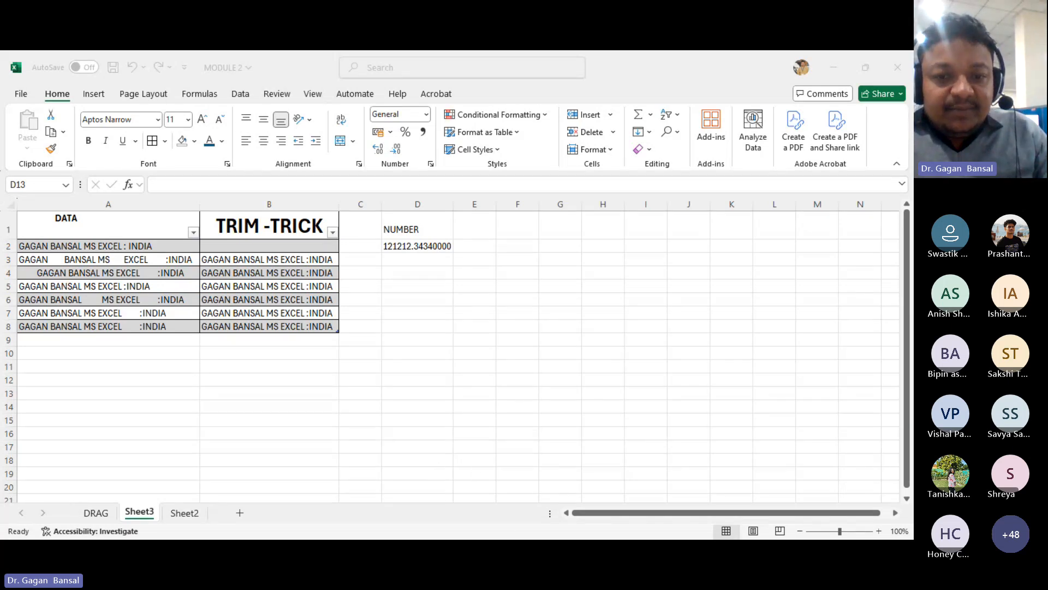
{"action": "left_click", "coordinate": [384, 514]}
{"action": "left_click", "coordinate": [261, 440]}
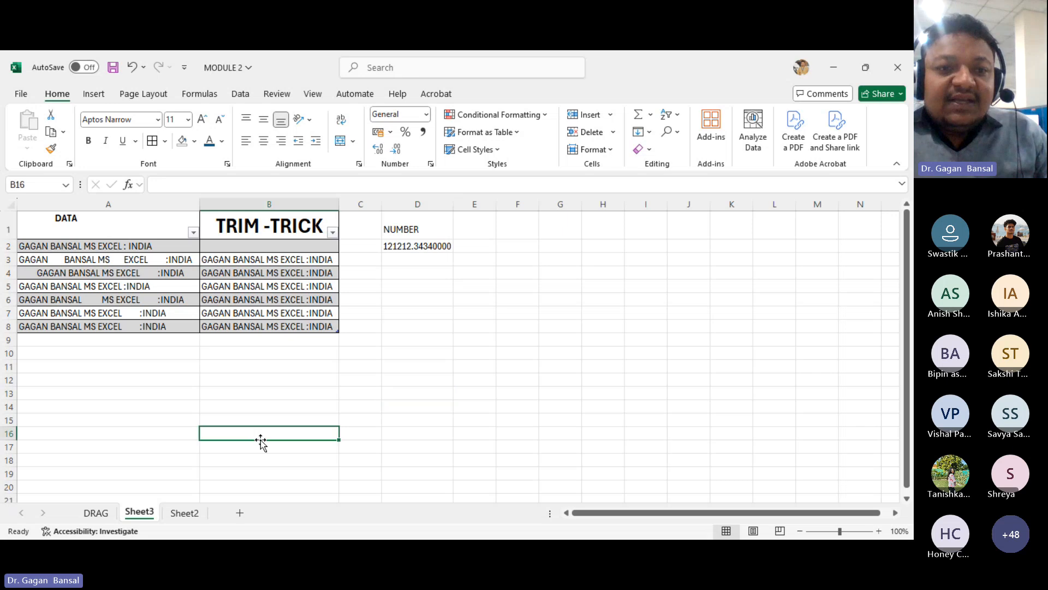
- Insert a blank sheet row above row 7 of the table
{"action": "left_click", "coordinate": [611, 115]}
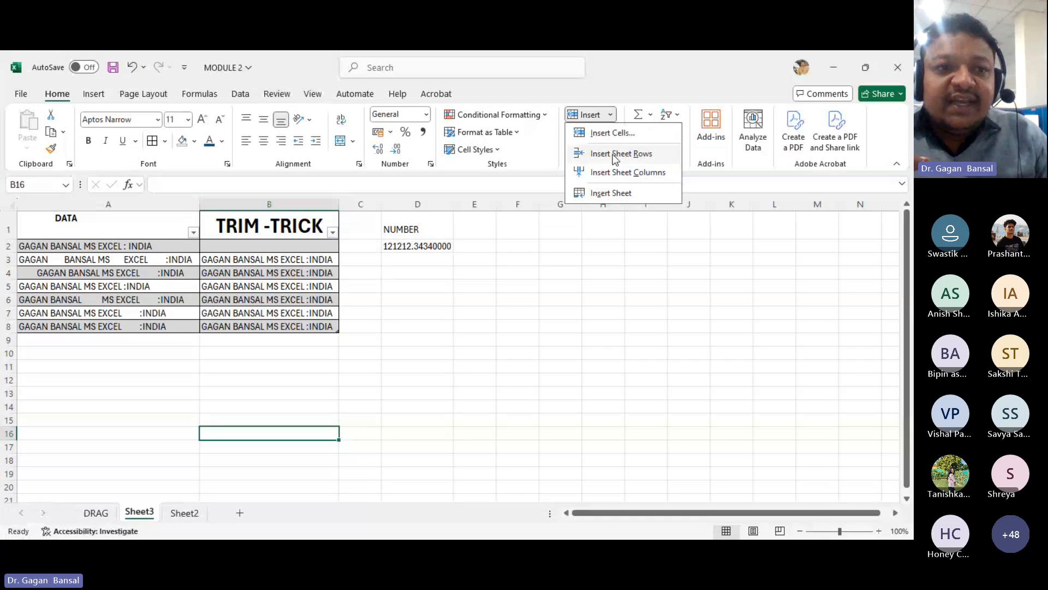
{"action": "left_click", "coordinate": [574, 388]}
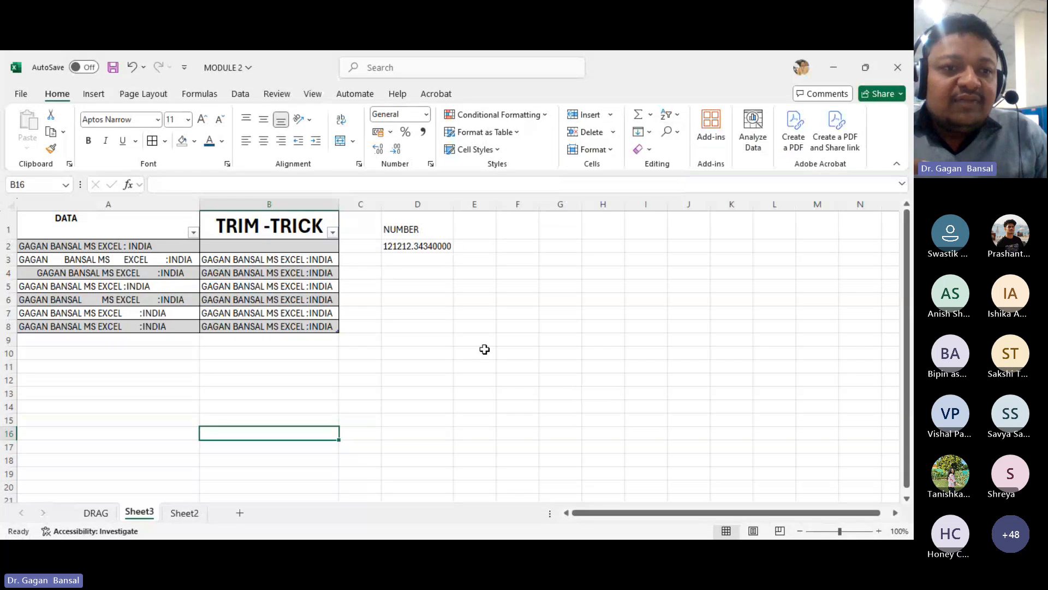
{"action": "left_click", "coordinate": [9, 312]}
{"action": "left_click", "coordinate": [611, 116]}
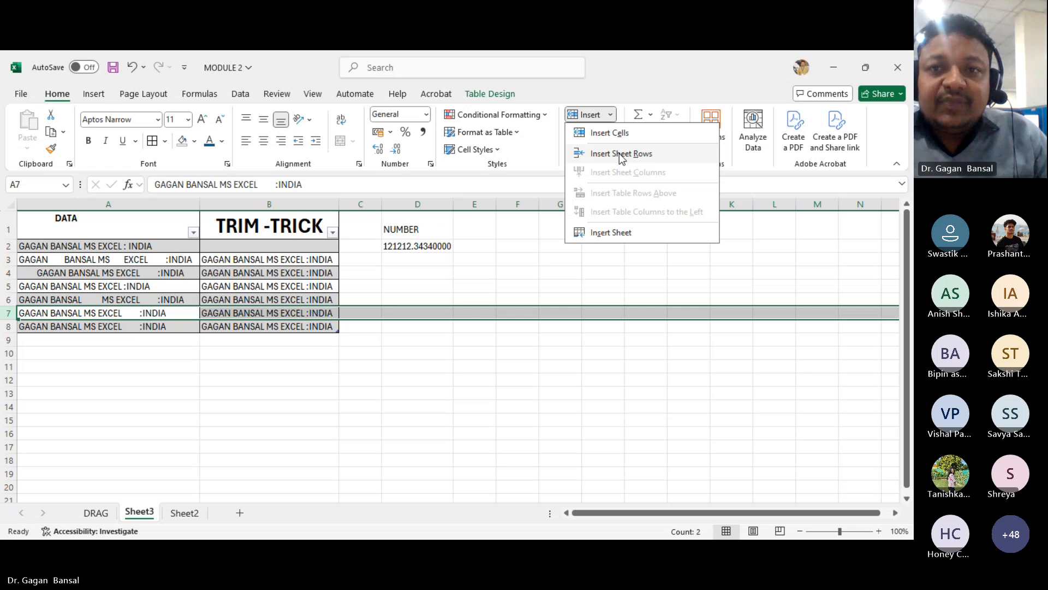
{"action": "left_click", "coordinate": [605, 155]}
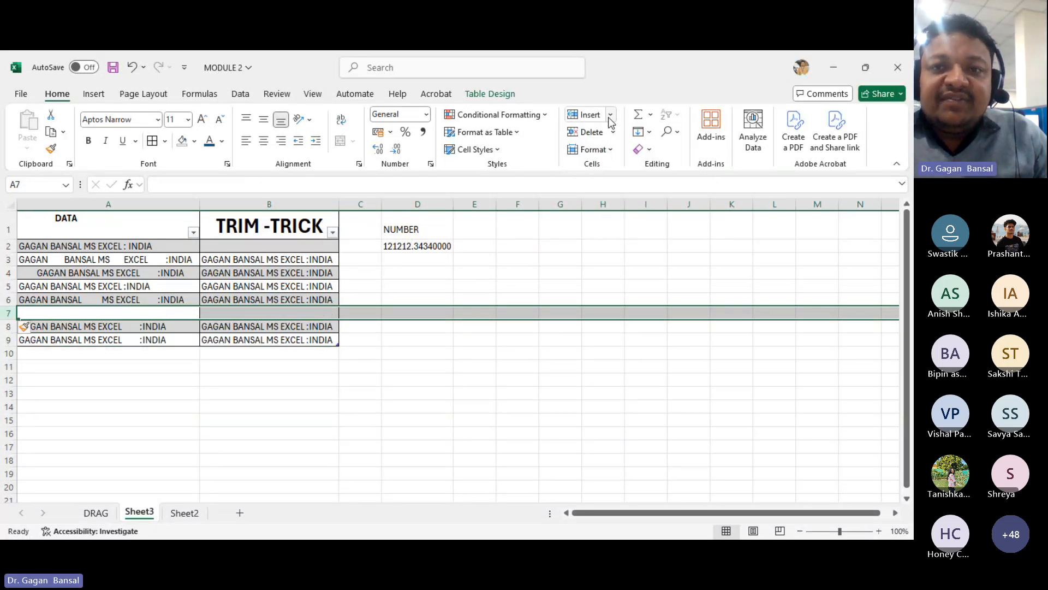
- Insert a new sheet column before the TRIM -TRICK column B
{"action": "left_click", "coordinate": [585, 115]}
{"action": "left_click", "coordinate": [385, 288]}
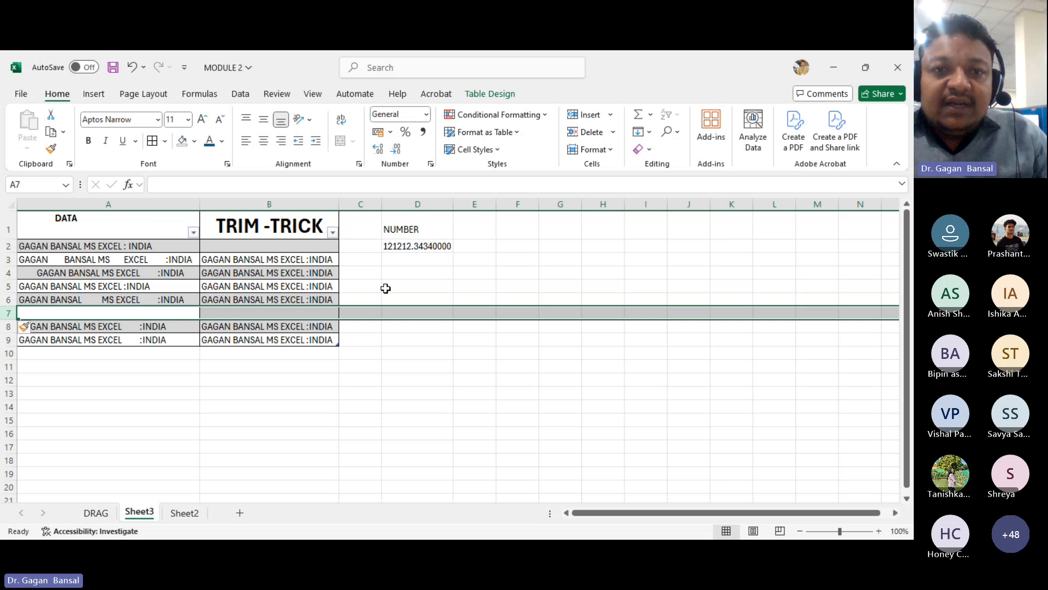
{"action": "left_click", "coordinate": [299, 210]}
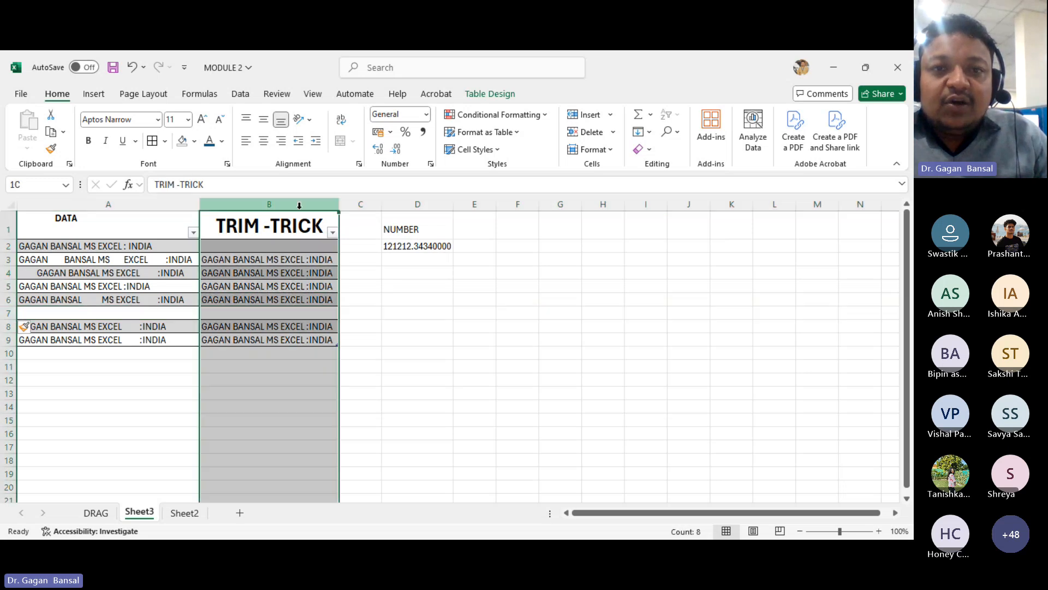
{"action": "left_click", "coordinate": [610, 115]}
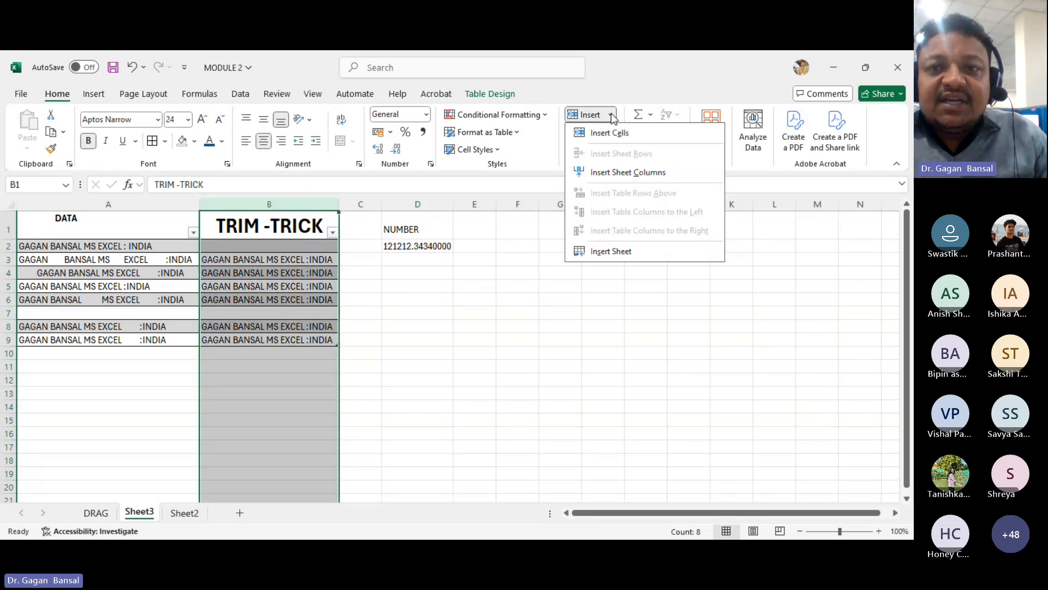
{"action": "left_click", "coordinate": [604, 171]}
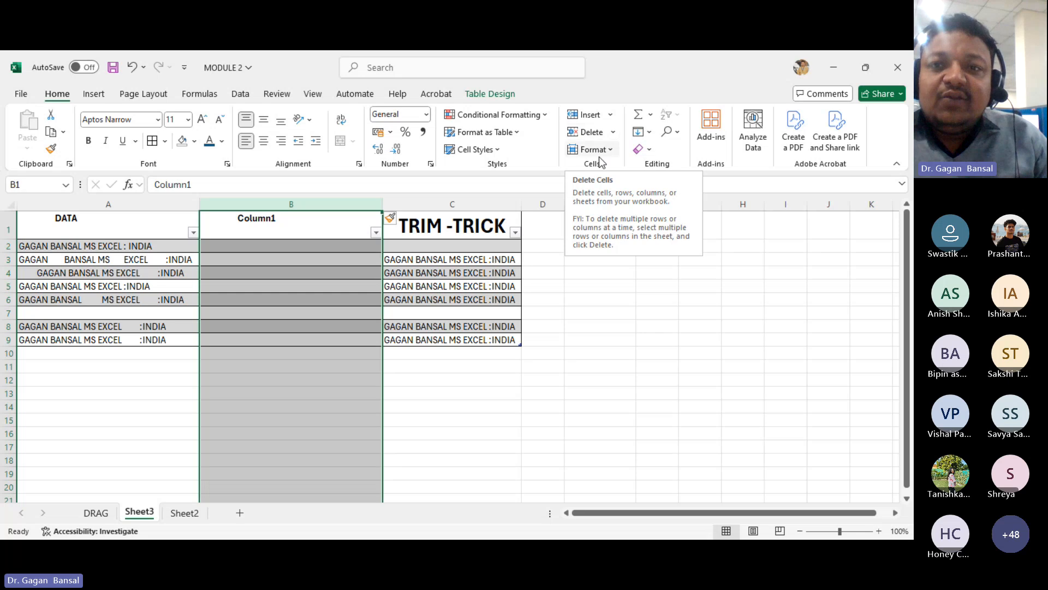
{"action": "left_click", "coordinate": [629, 377]}
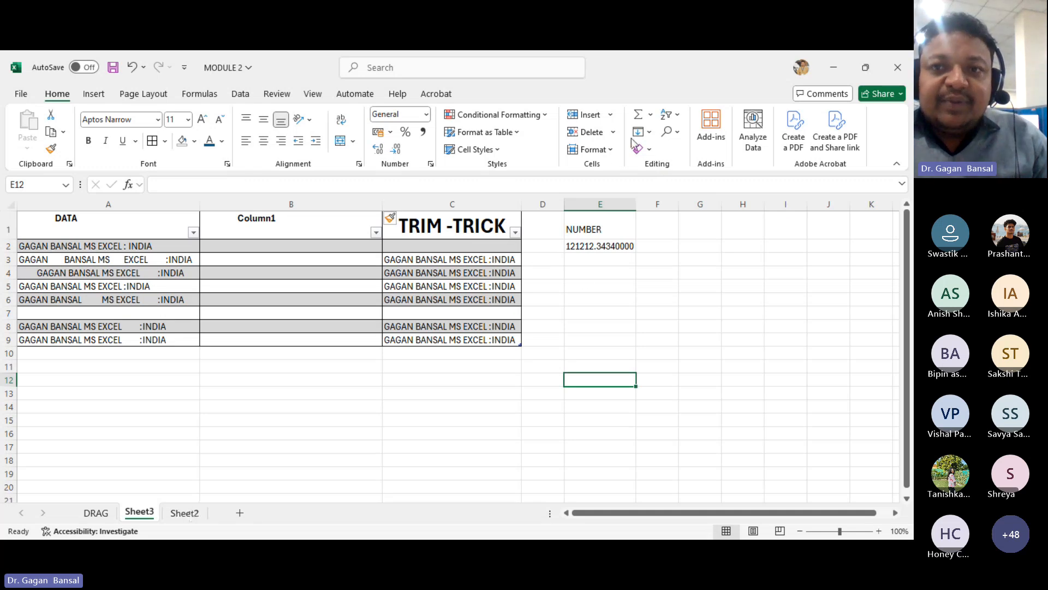
{"action": "left_click", "coordinate": [650, 116]}
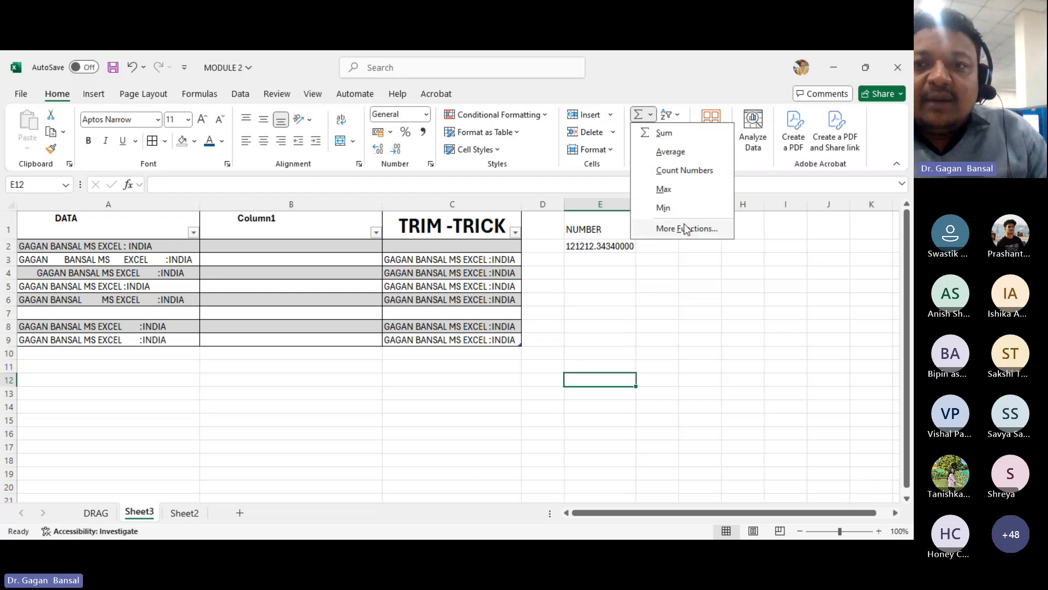
{"action": "left_click", "coordinate": [685, 290]}
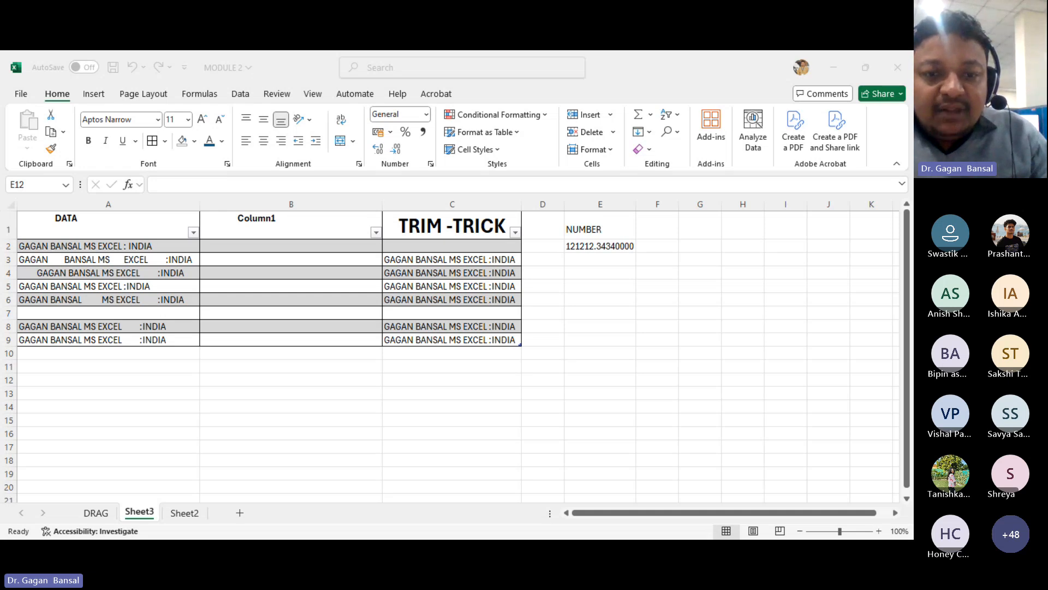
- Add a new worksheet and enter A, B and C across cells A1 to C1
{"action": "left_click", "coordinate": [196, 517]}
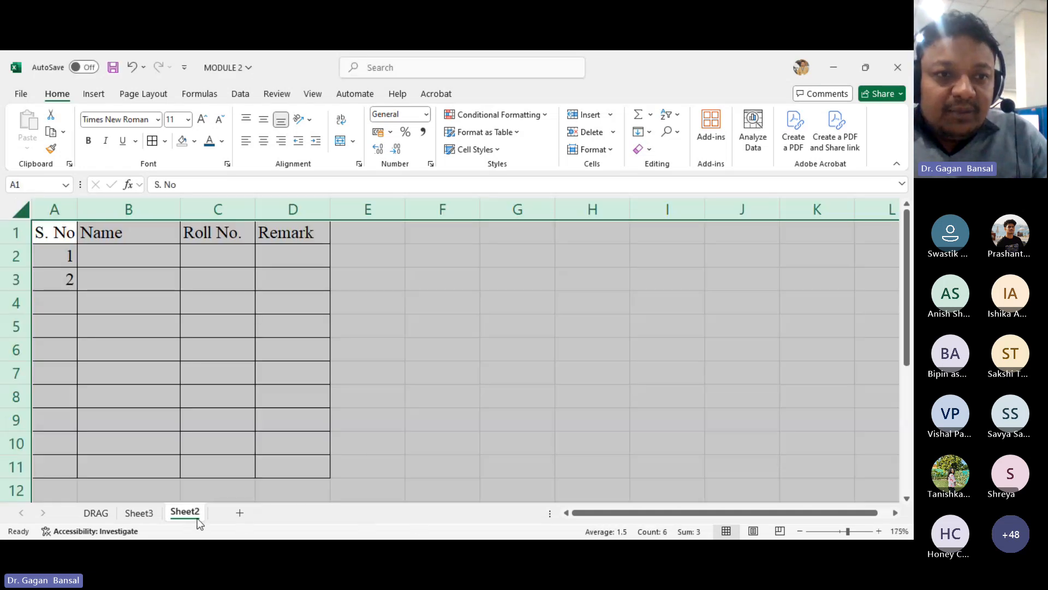
{"action": "left_click", "coordinate": [239, 512]}
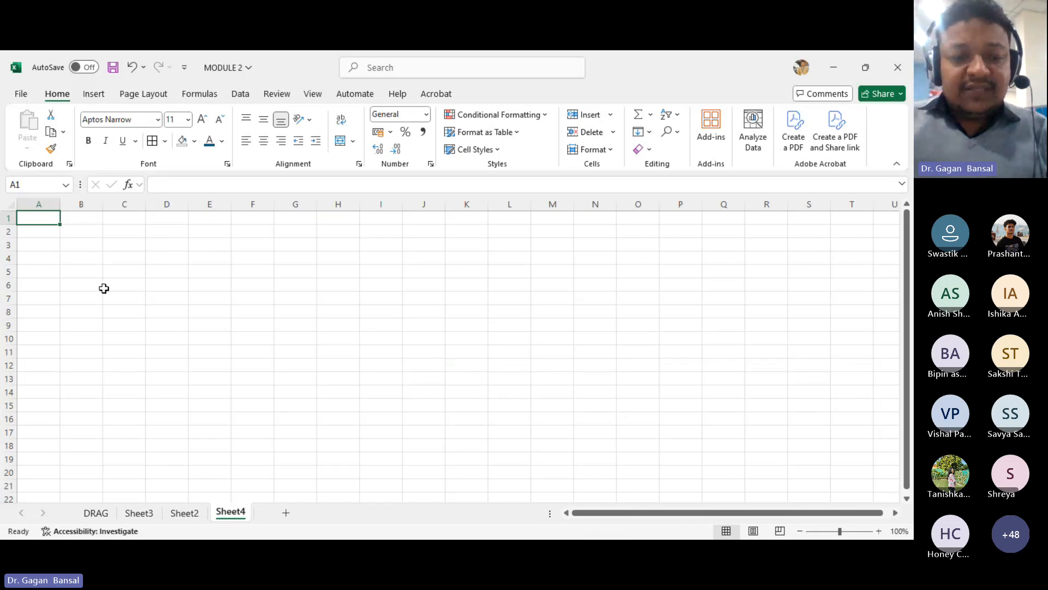
{"action": "type", "text": "A"}
{"action": "key", "text": "Tab"}
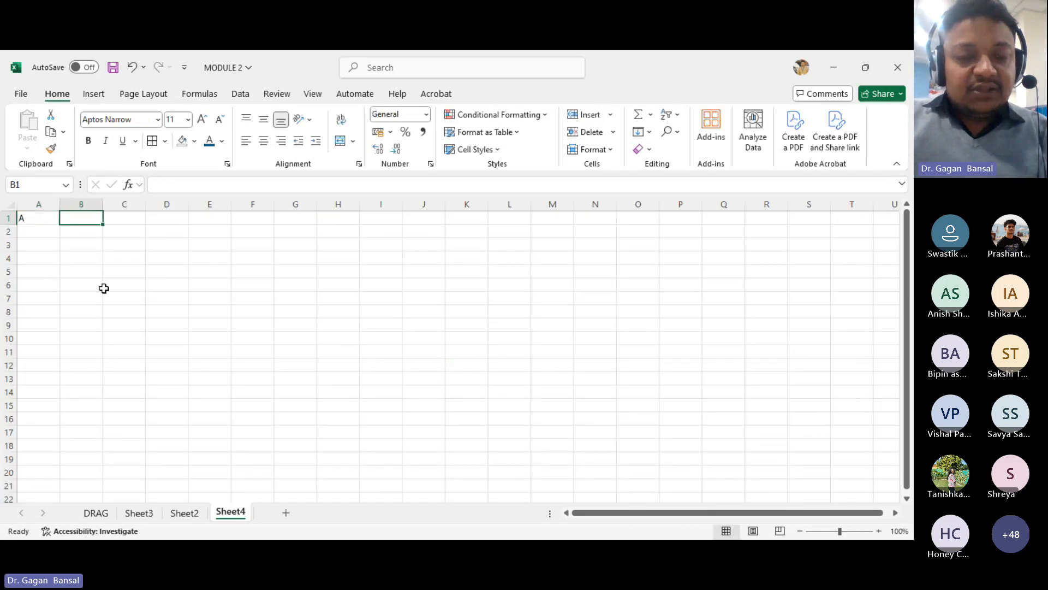
{"action": "type", "text": "B"}
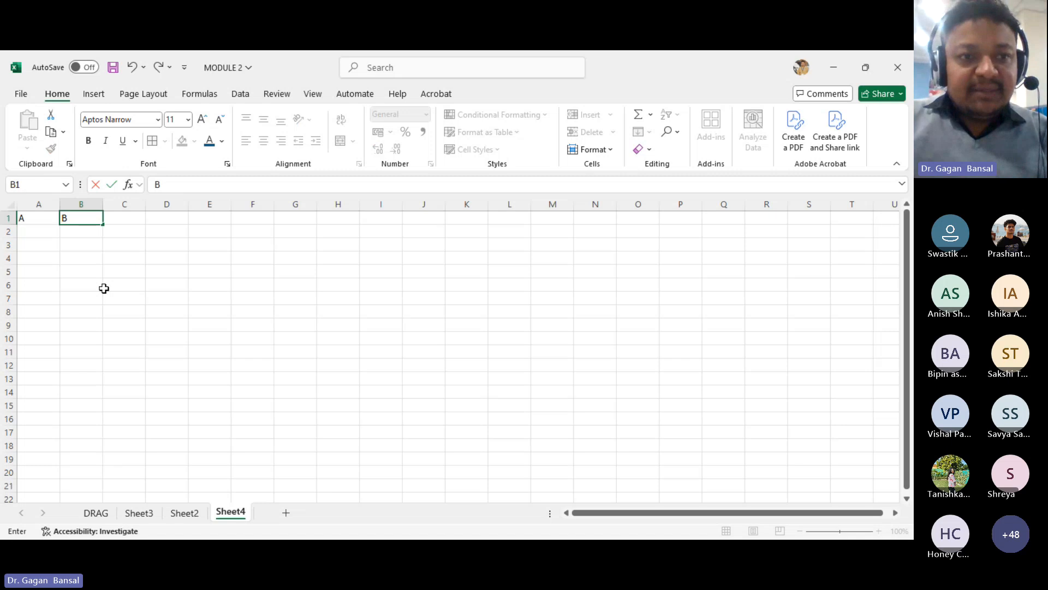
{"action": "key", "text": "Tab"}
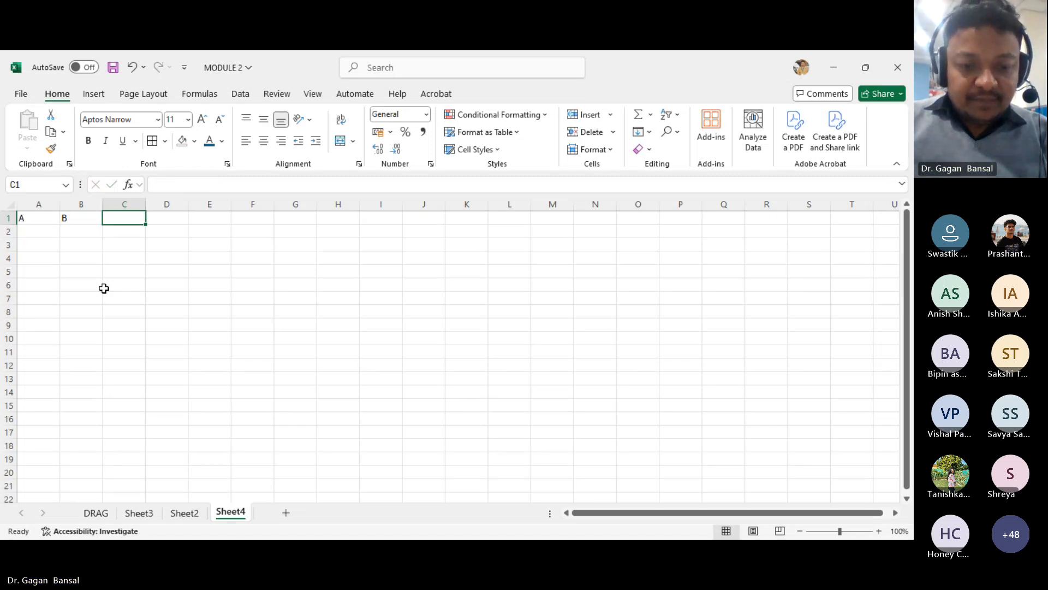
{"action": "type", "text": "C"}
{"action": "key", "text": "Tab"}
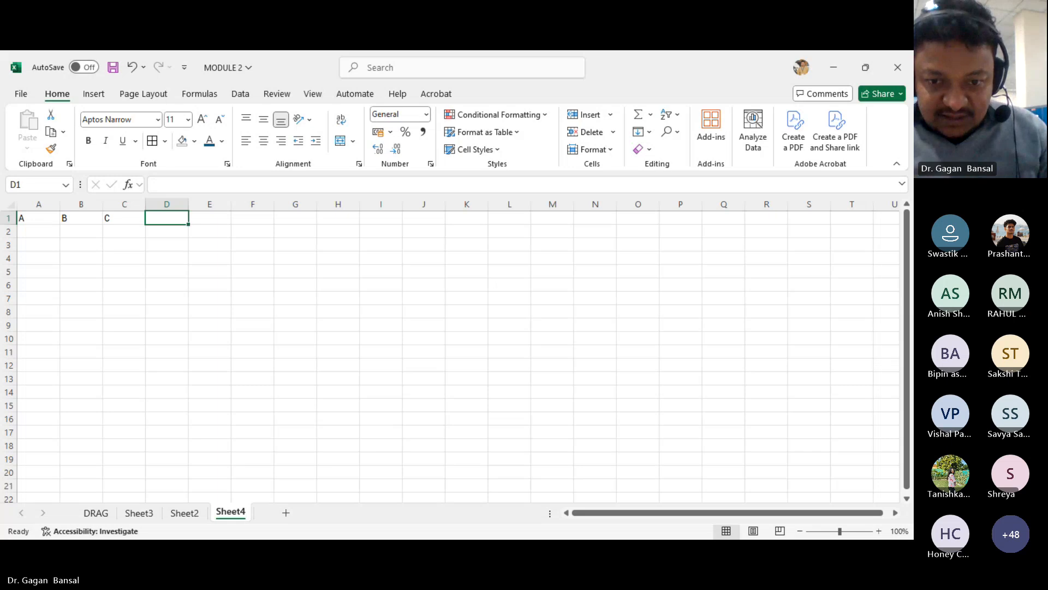
{"action": "left_click", "coordinate": [397, 499]}
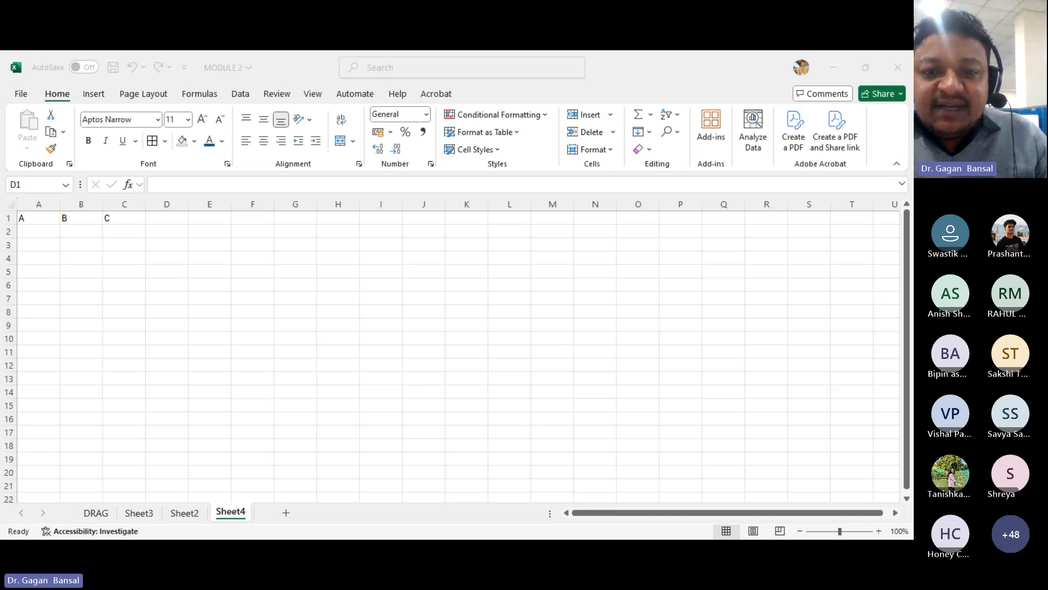
{"action": "left_click", "coordinate": [358, 516]}
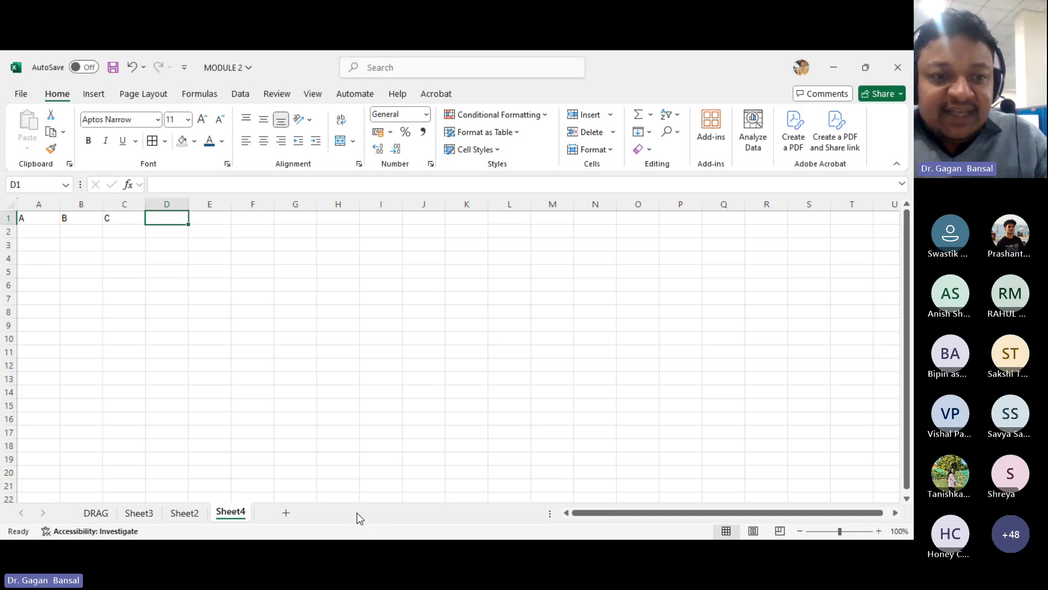
{"action": "left_click", "coordinate": [185, 514]}
- On Sheet3, copy the DATA entries in A2:A9 and paste them starting at A10
{"action": "left_click", "coordinate": [140, 513]}
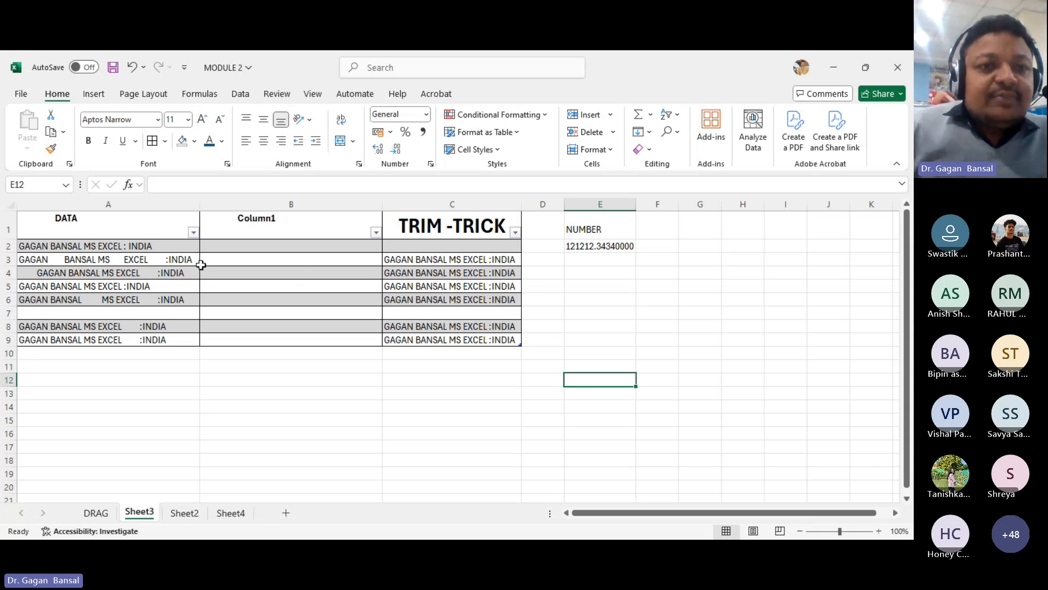
{"action": "left_click", "coordinate": [151, 206]}
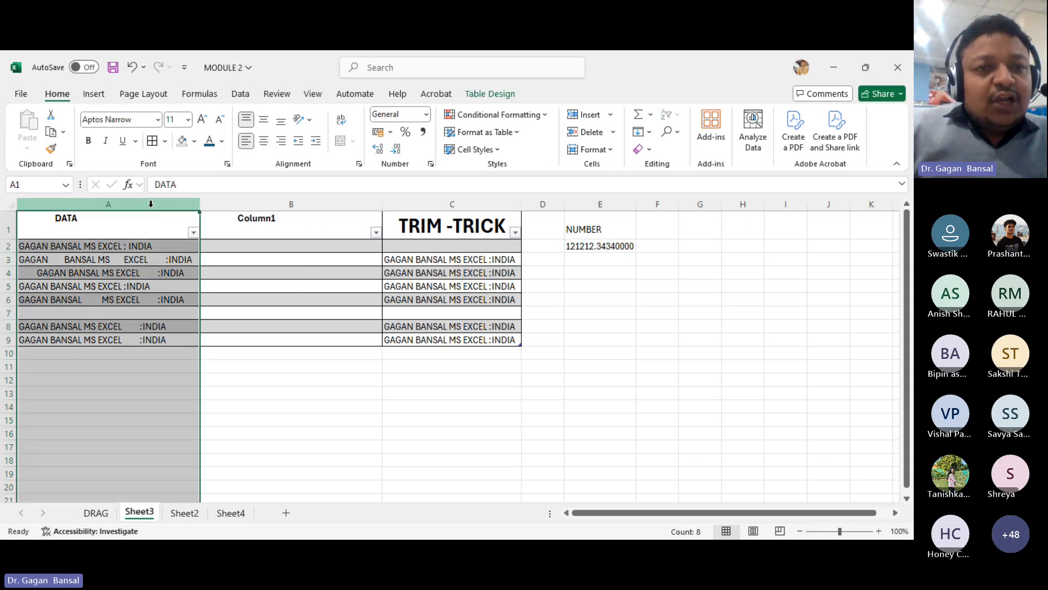
{"action": "left_click", "coordinate": [167, 248]}
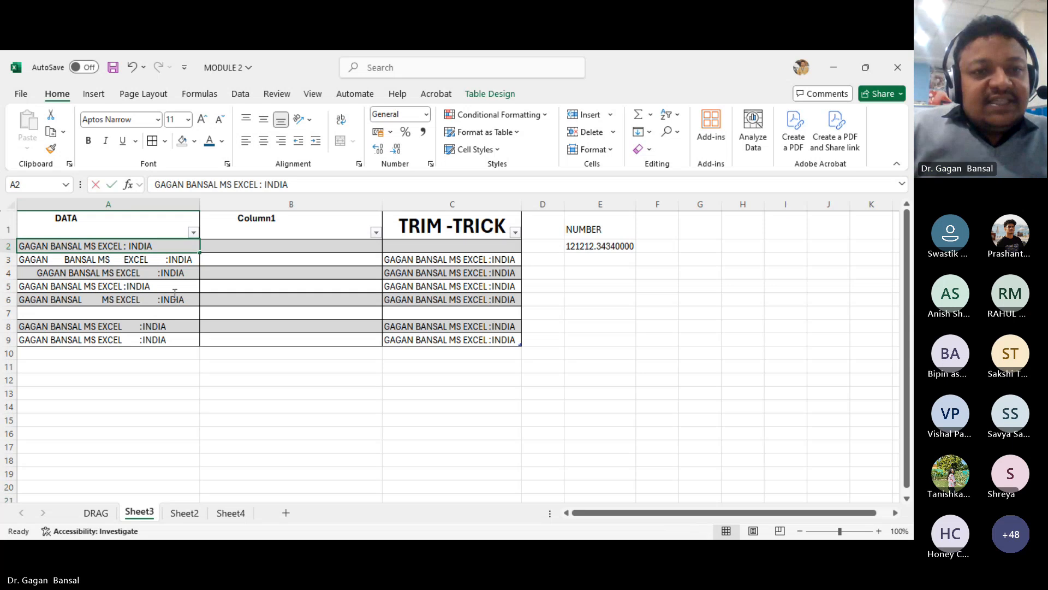
{"action": "left_click", "coordinate": [182, 349]}
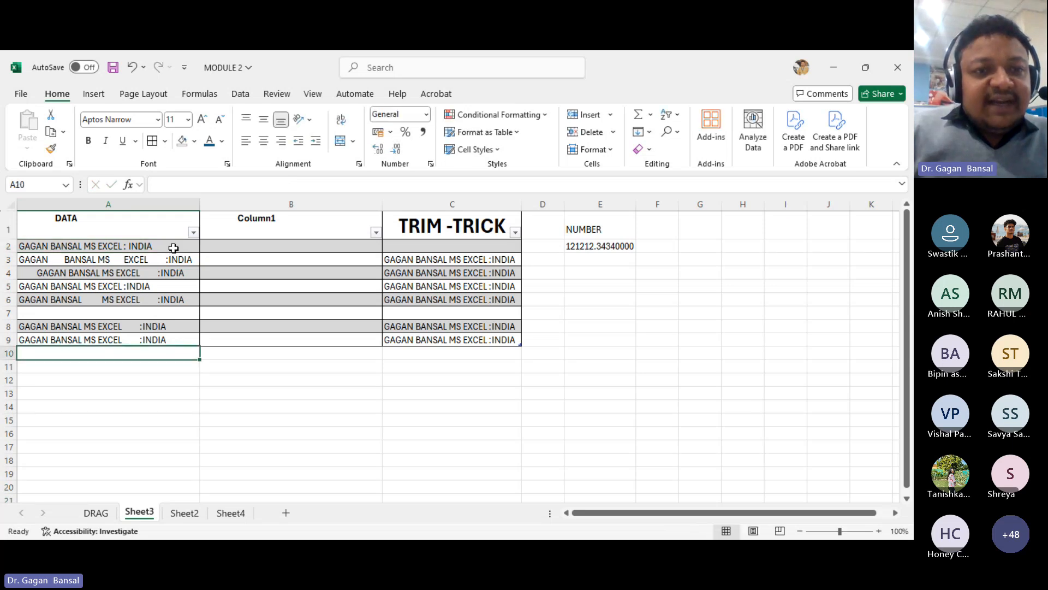
{"action": "left_click_drag", "start_coordinate": [173, 252], "coordinate": [178, 338]}
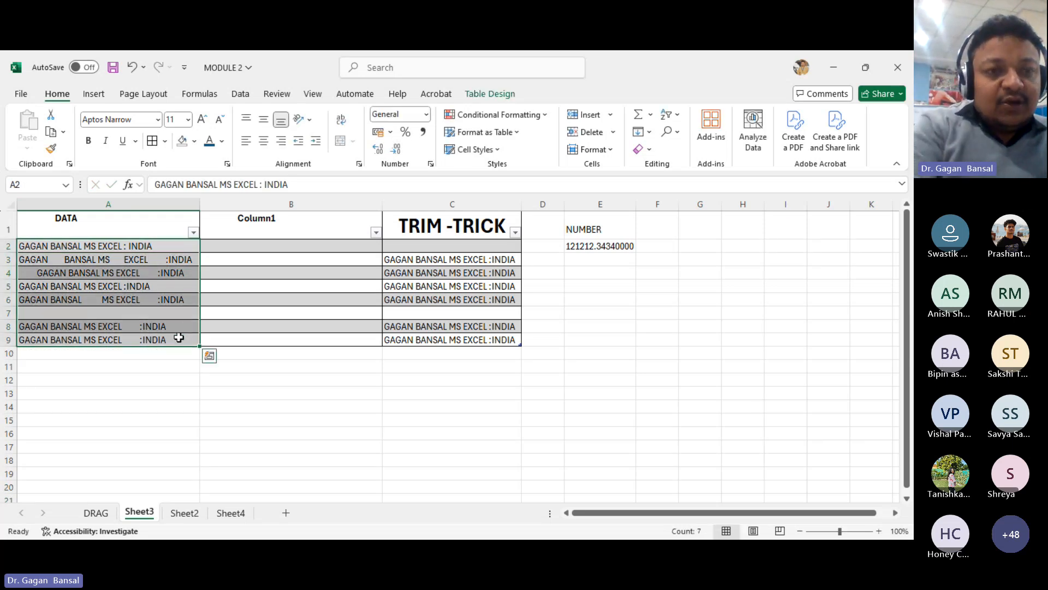
{"action": "key", "text": "ctrl+c"}
{"action": "left_click", "coordinate": [163, 353]}
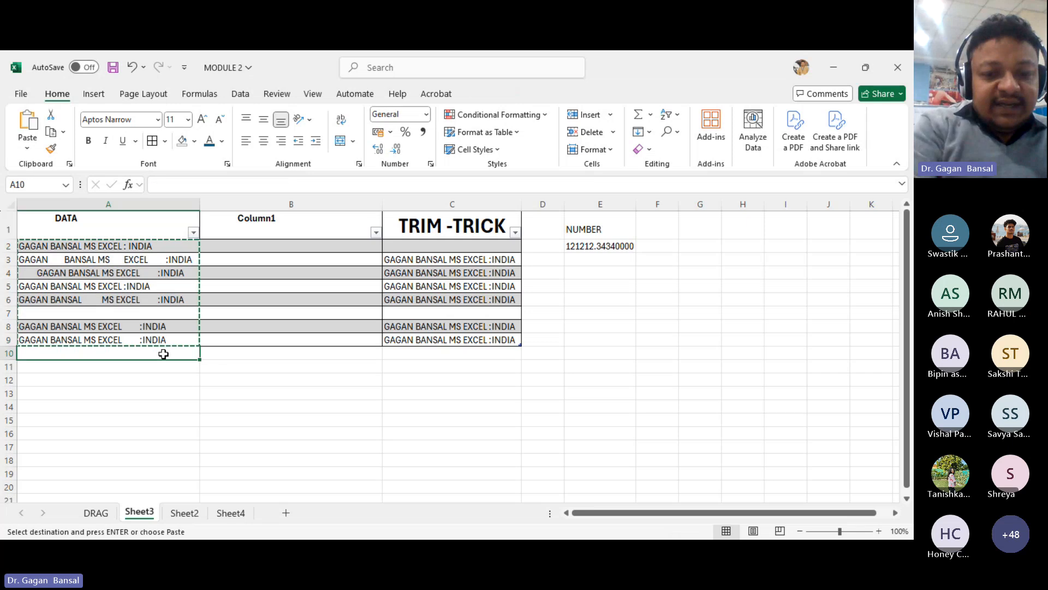
{"action": "key", "text": "ctrl+v"}
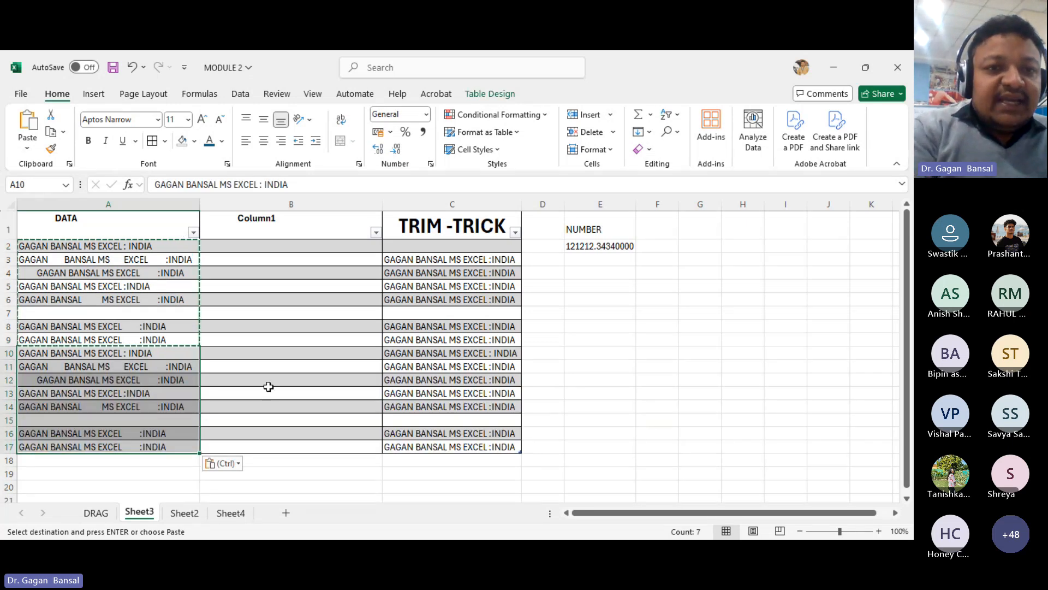
- Delete the TRIM formula results from the TRIM -TRICK column, rows 3 to 17
{"action": "left_click", "coordinate": [427, 260]}
{"action": "left_click_drag", "start_coordinate": [431, 272], "coordinate": [456, 444]}
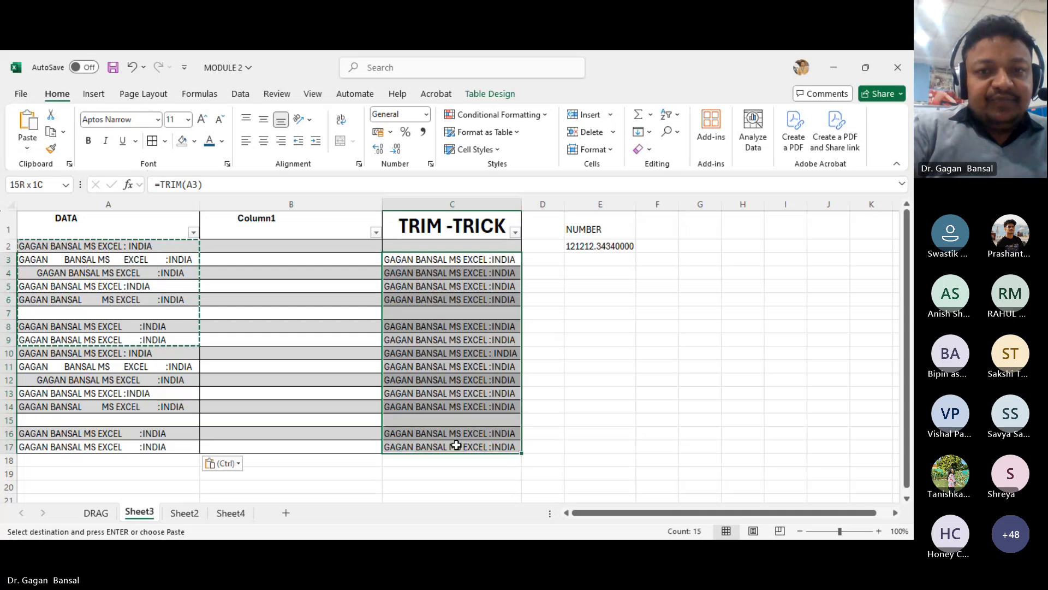
{"action": "key", "text": "Delete"}
{"action": "left_click", "coordinate": [292, 396]}
{"action": "left_click", "coordinate": [392, 221]}
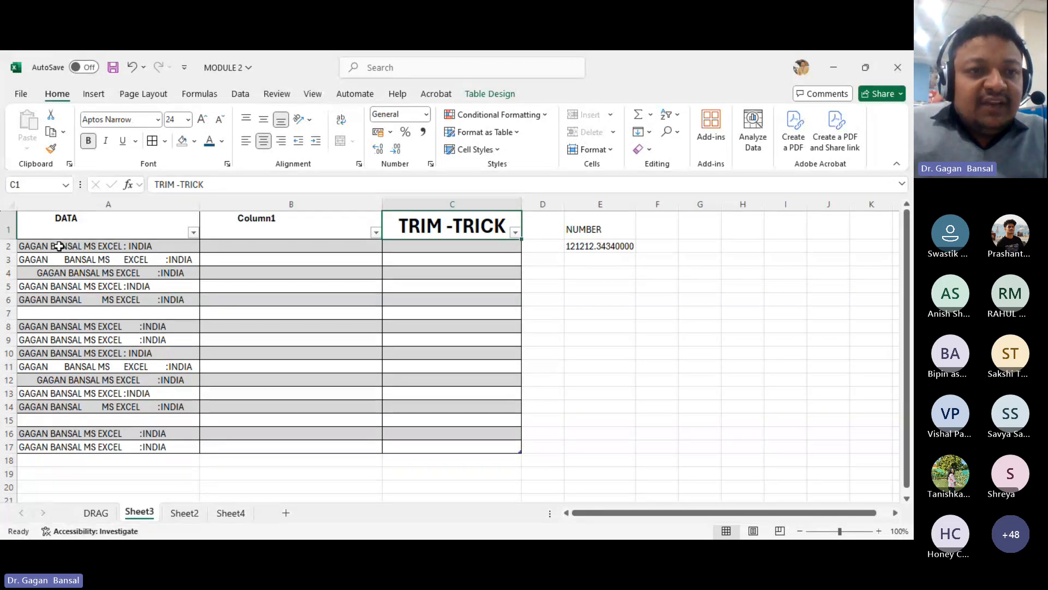
{"action": "key", "text": "alt+Tab"}
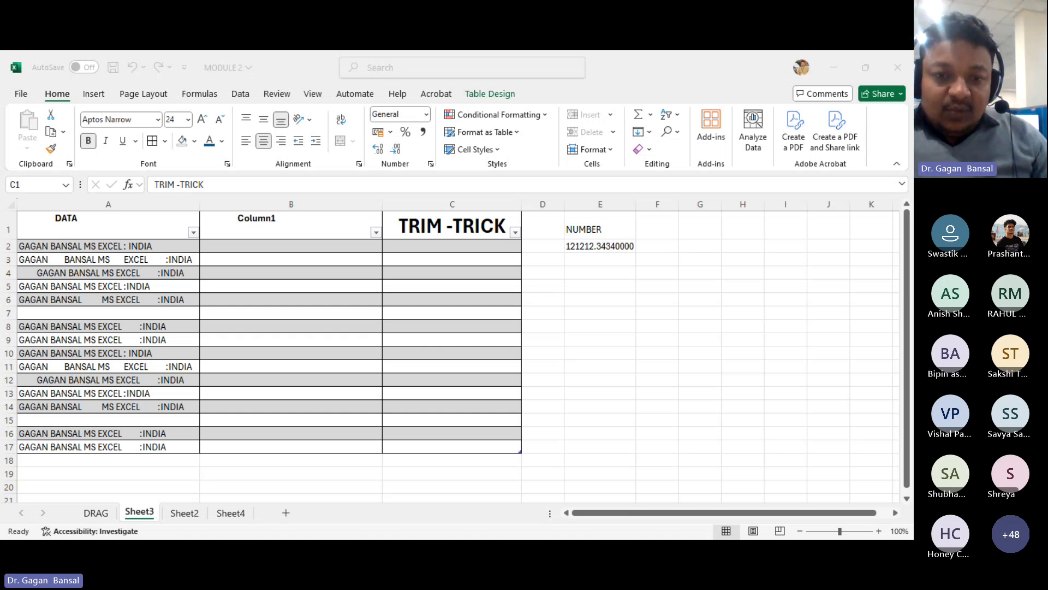
{"action": "left_click", "coordinate": [376, 519]}
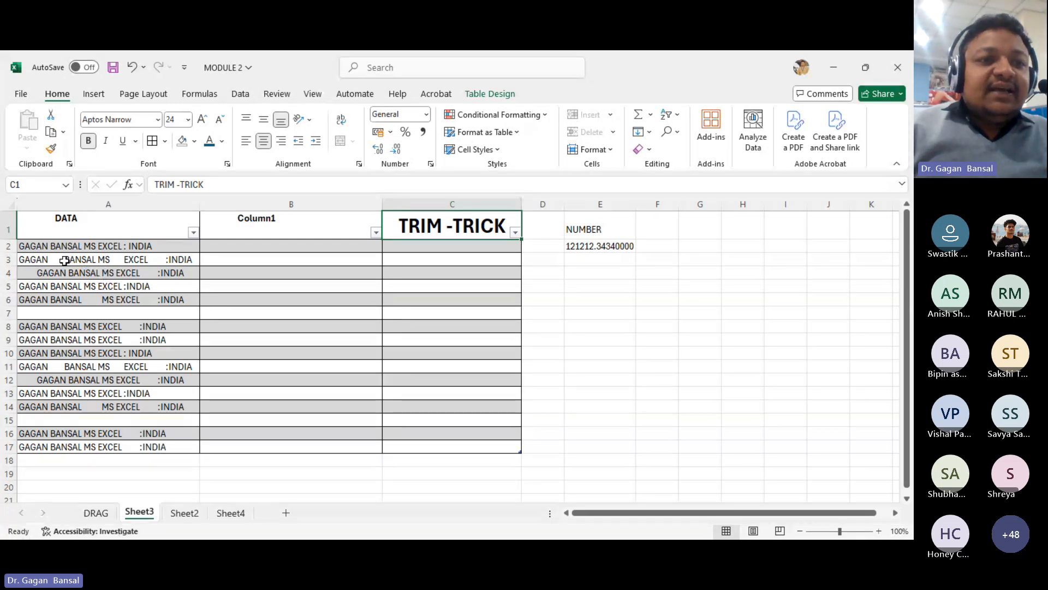
- Increase the DATA column's font size to 14 and autofit the column width
{"action": "left_click", "coordinate": [114, 205]}
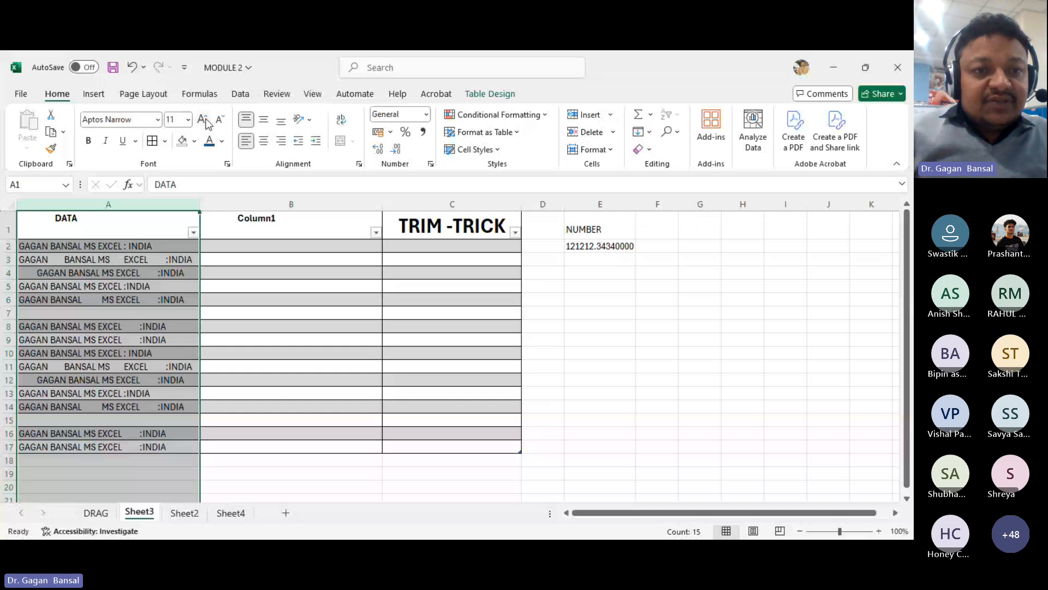
{"action": "left_click", "coordinate": [203, 120]}
{"action": "left_click", "coordinate": [203, 120]}
{"action": "double_click", "coordinate": [200, 204]}
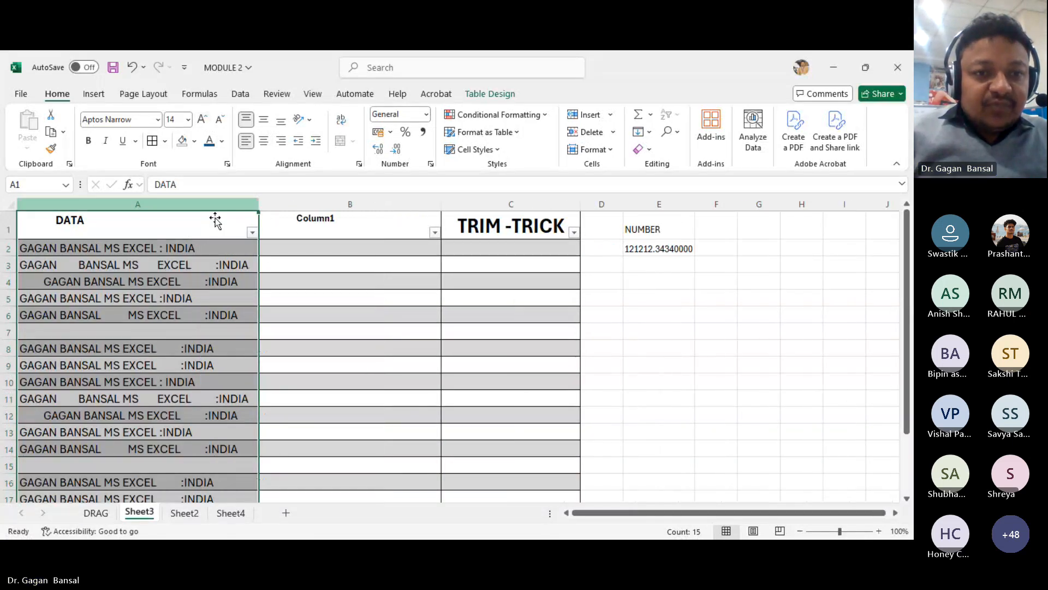
- Insert a new blank column before the DATA column
{"action": "left_click", "coordinate": [304, 268]}
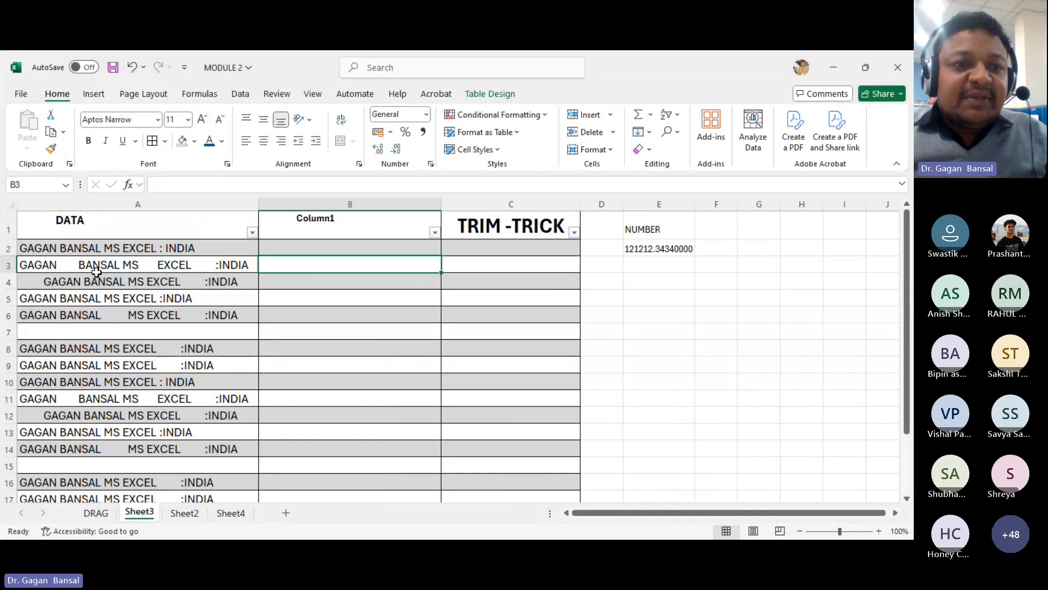
{"action": "left_click", "coordinate": [180, 249]}
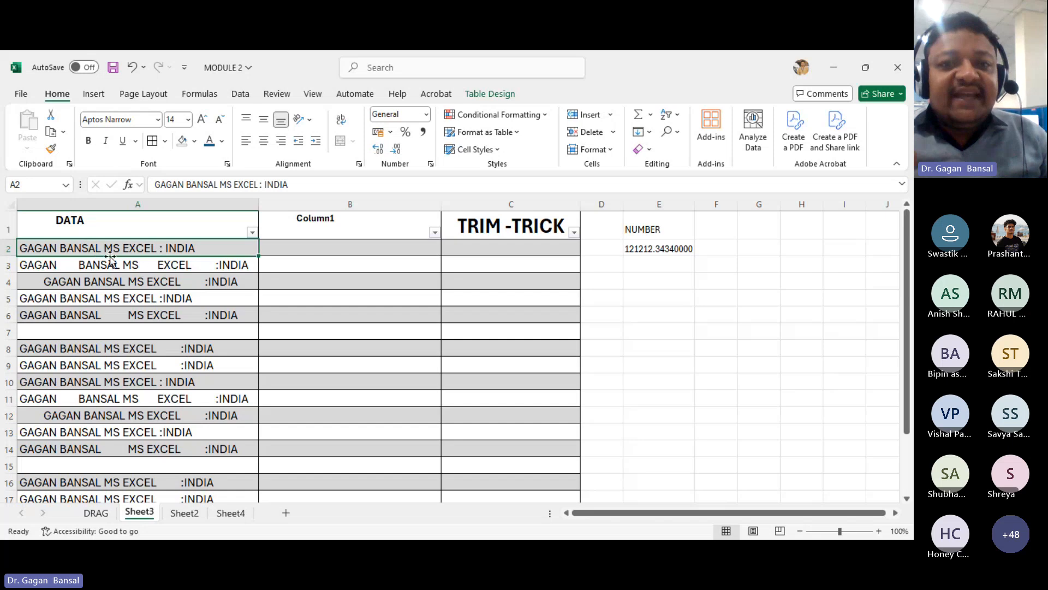
{"action": "left_click", "coordinate": [53, 205]}
{"action": "right_click", "coordinate": [53, 207]}
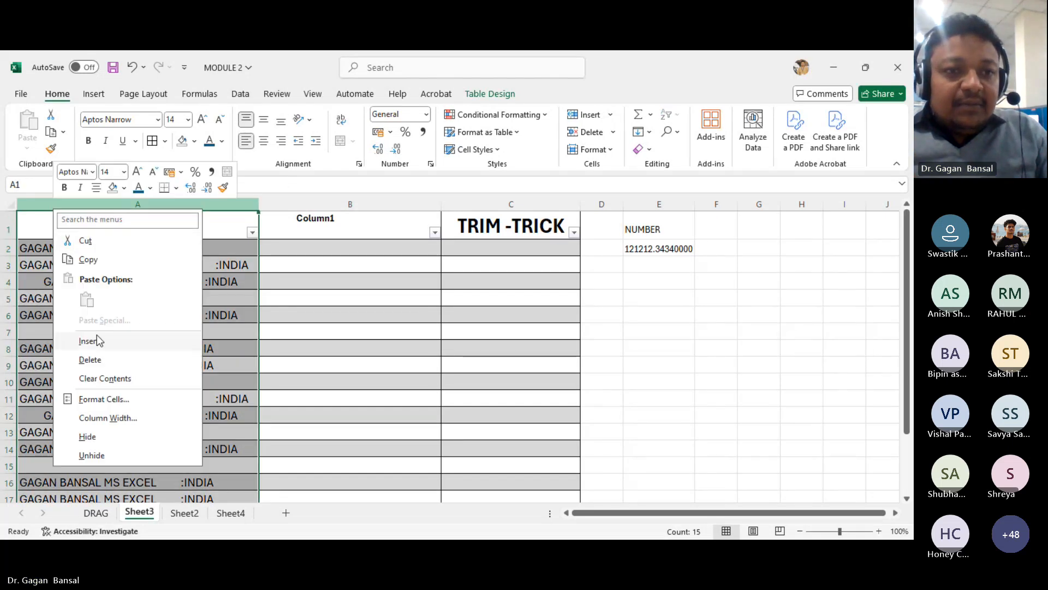
{"action": "left_click", "coordinate": [89, 342]}
- Add the heading s. NO in A1 and fill serial numbers 1 to 16 down A2:A17
{"action": "left_click", "coordinate": [41, 229]}
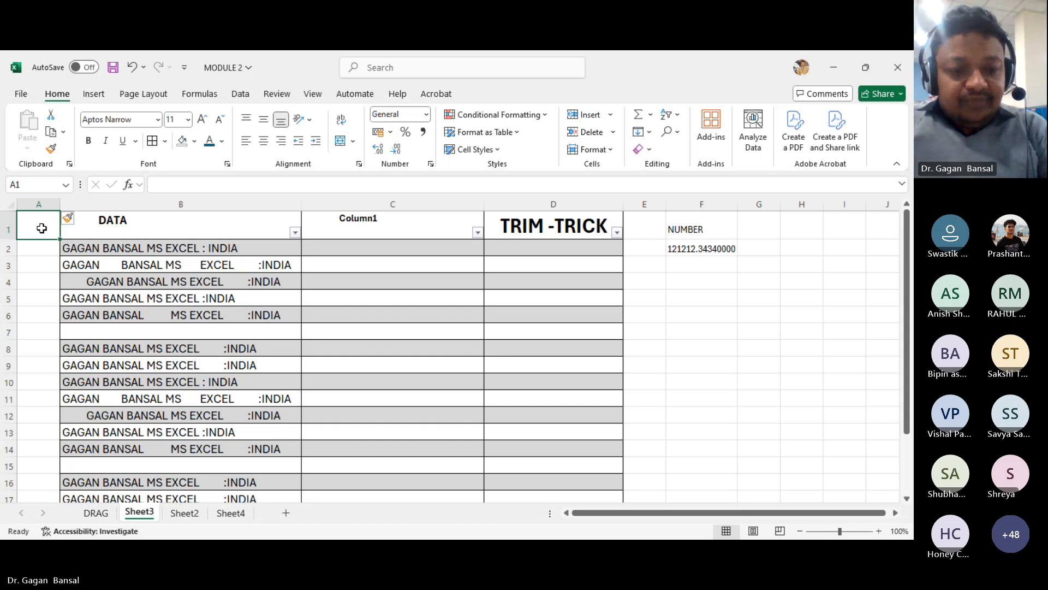
{"action": "type", "text": "s. NO"}
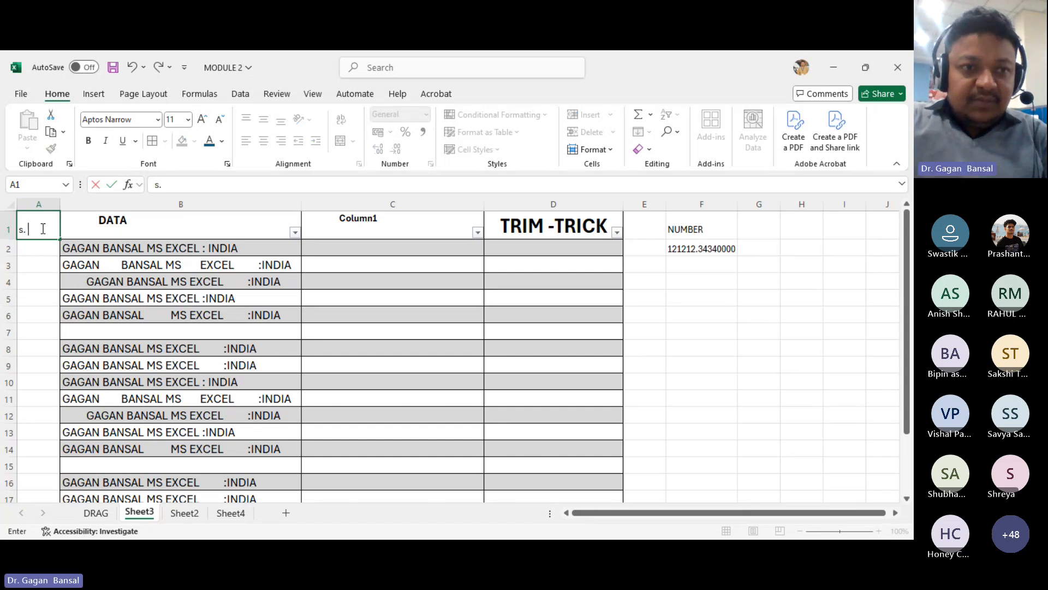
{"action": "key", "text": "Return"}
{"action": "type", "text": "1"}
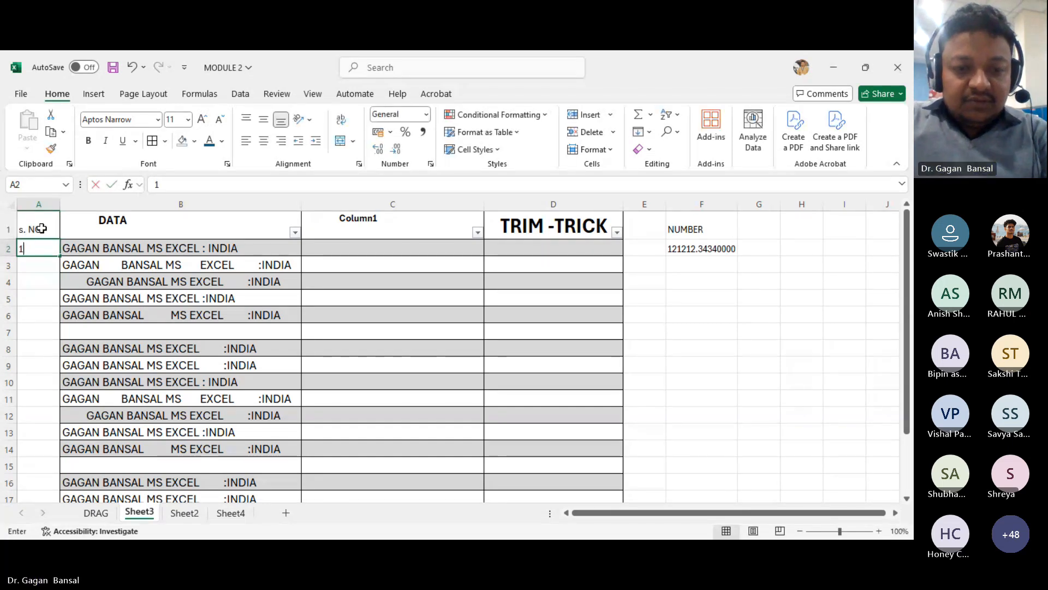
{"action": "key", "text": "Return"}
{"action": "type", "text": "2"}
{"action": "key", "text": "Return"}
{"action": "left_click_drag", "start_coordinate": [55, 247], "coordinate": [53, 266]}
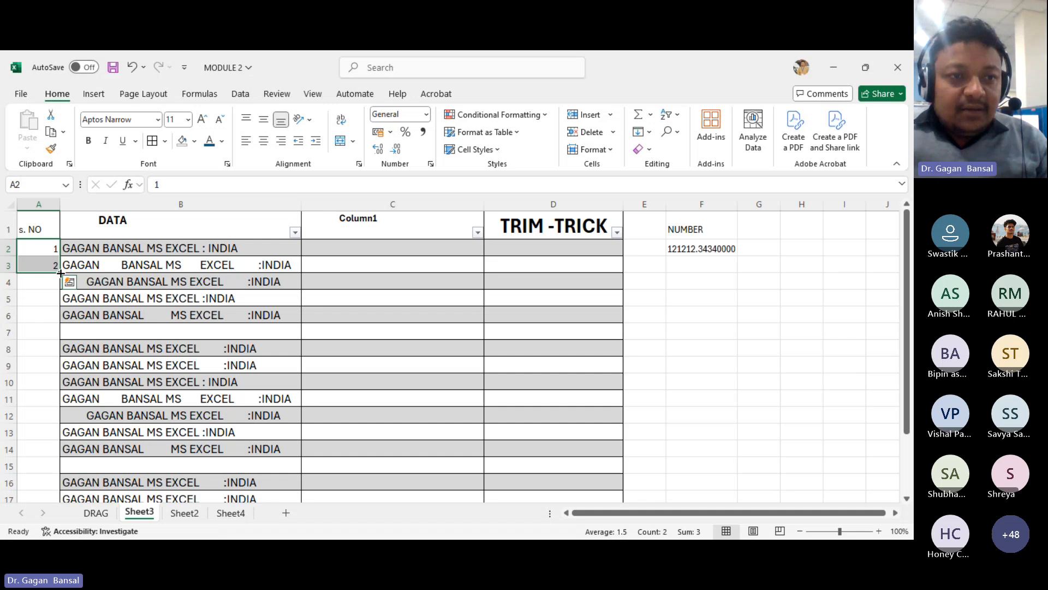
{"action": "left_click", "coordinate": [51, 289]}
{"action": "left_click_drag", "start_coordinate": [40, 250], "coordinate": [59, 478]}
{"action": "scroll", "coordinate": [101, 441], "scroll_direction": "up", "scroll_amount": 1}
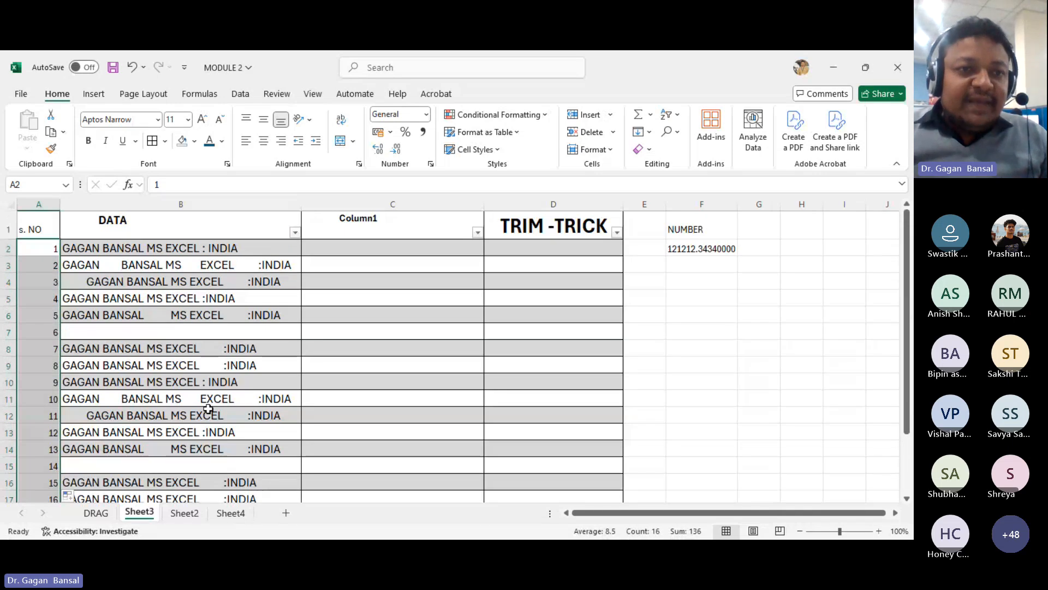
- Manually remove the extra spaces in B3 so it reads GAGAN BANSAL MS EXCEL : INDIA
{"action": "left_click", "coordinate": [106, 251]}
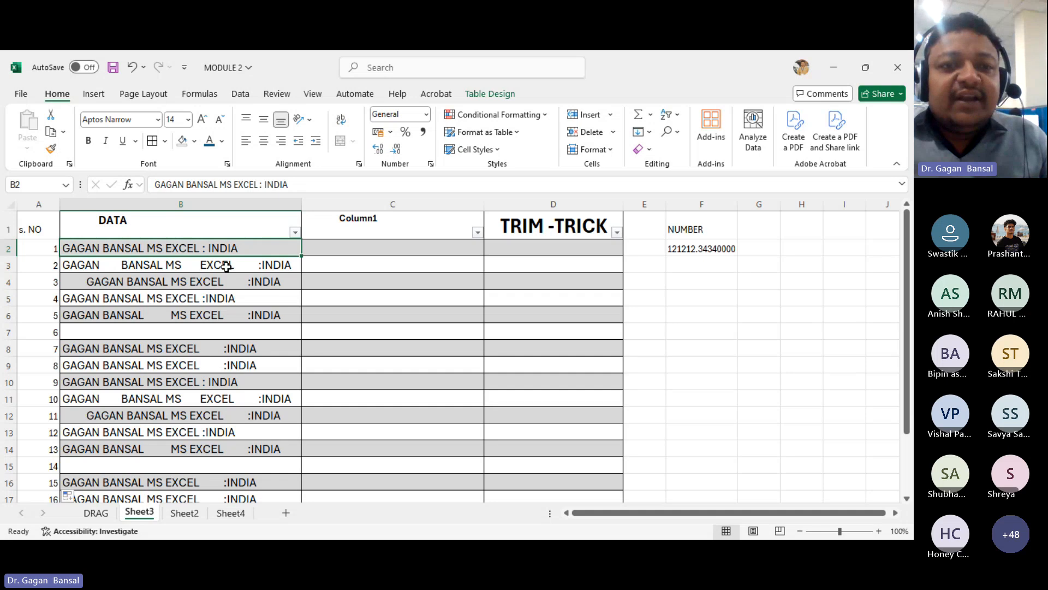
{"action": "double_click", "coordinate": [121, 265]}
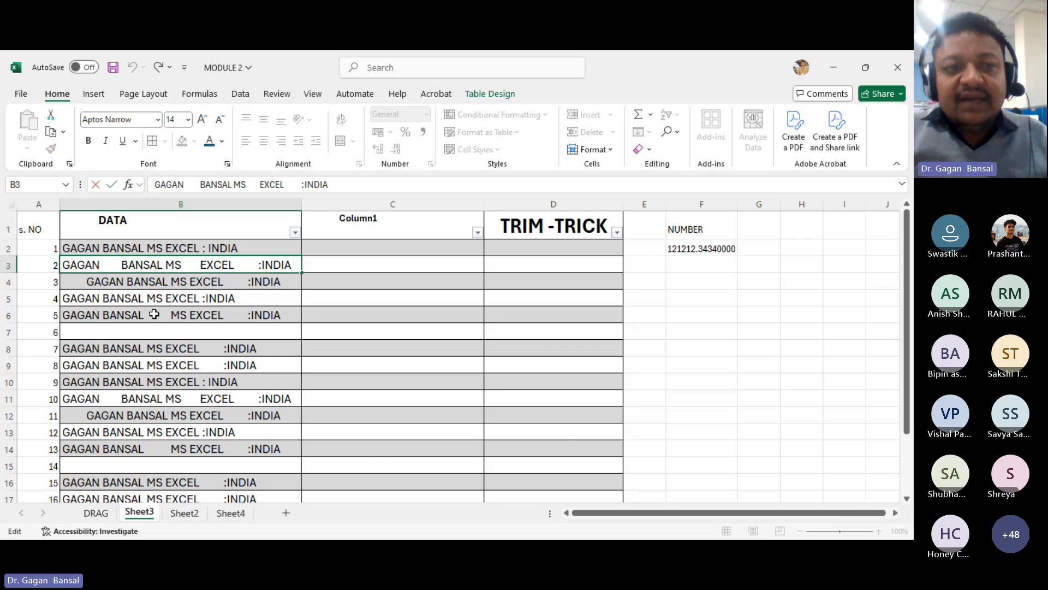
{"action": "key", "text": "BackSpace"}
{"action": "key", "text": "BackSpace"}
{"action": "key", "text": "BackSpace"}
{"action": "key", "text": "BackSpace"}
{"action": "key", "text": "BackSpace"}
{"action": "key", "text": "BackSpace"}
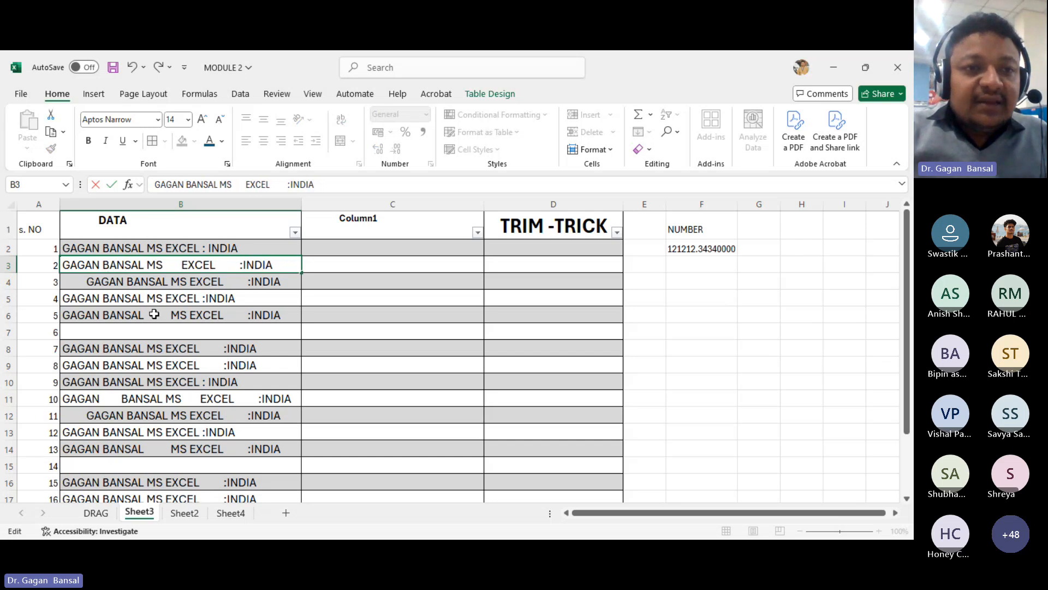
{"action": "left_click", "coordinate": [181, 266]}
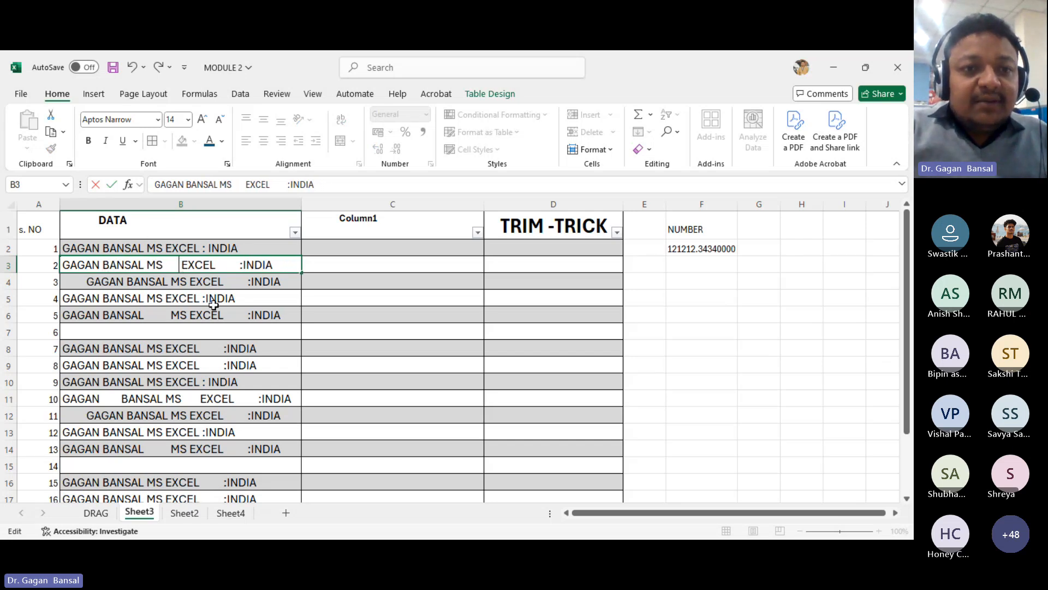
{"action": "key", "text": "BackSpace"}
{"action": "key", "text": "BackSpace"}
{"action": "key", "text": "BackSpace"}
{"action": "key", "text": "BackSpace"}
{"action": "key", "text": "BackSpace"}
{"action": "key", "text": "BackSpace"}
{"action": "key", "text": "BackSpace"}
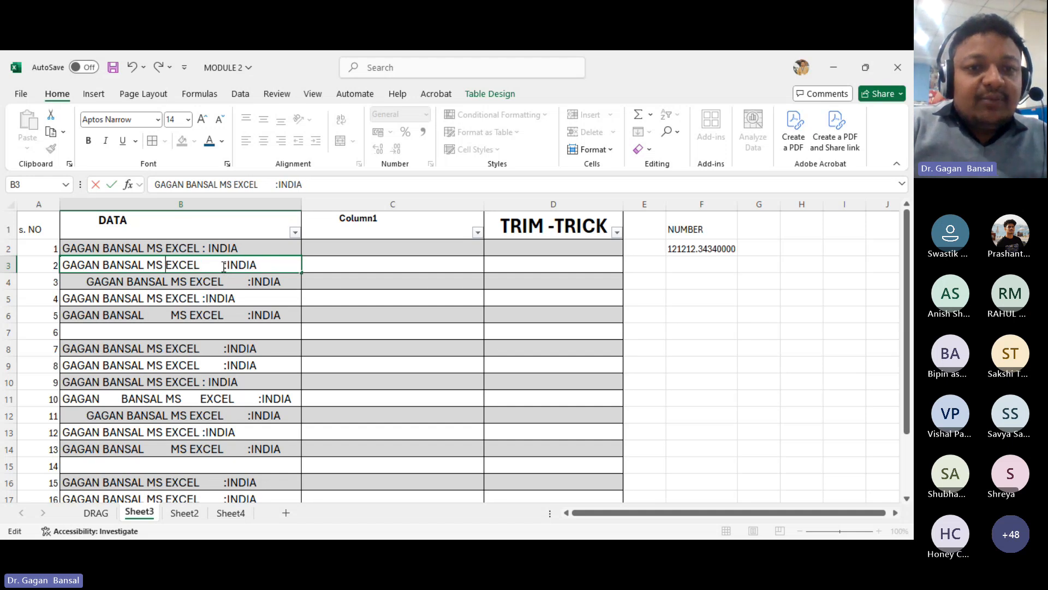
{"action": "key", "text": "Right"}
{"action": "key", "text": "Right"}
{"action": "key", "text": "Right"}
{"action": "key", "text": "Right"}
{"action": "key", "text": "Right"}
{"action": "key", "text": "Delete"}
{"action": "key", "text": "Delete"}
{"action": "key", "text": "Delete"}
{"action": "key", "text": "Delete"}
{"action": "key", "text": "Delete"}
{"action": "key", "text": "Delete"}
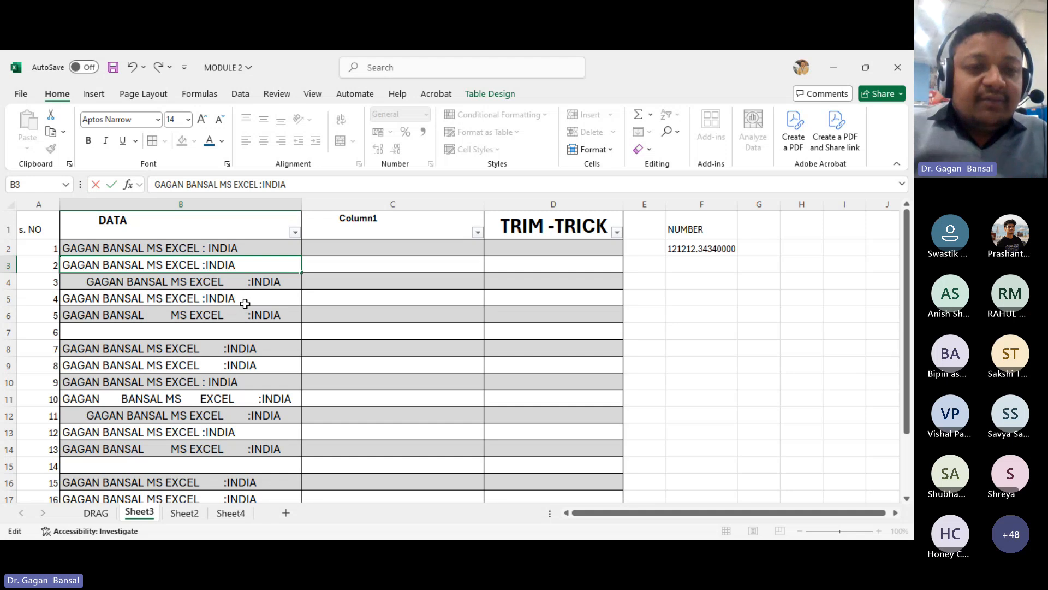
{"action": "key", "text": "Delete"}
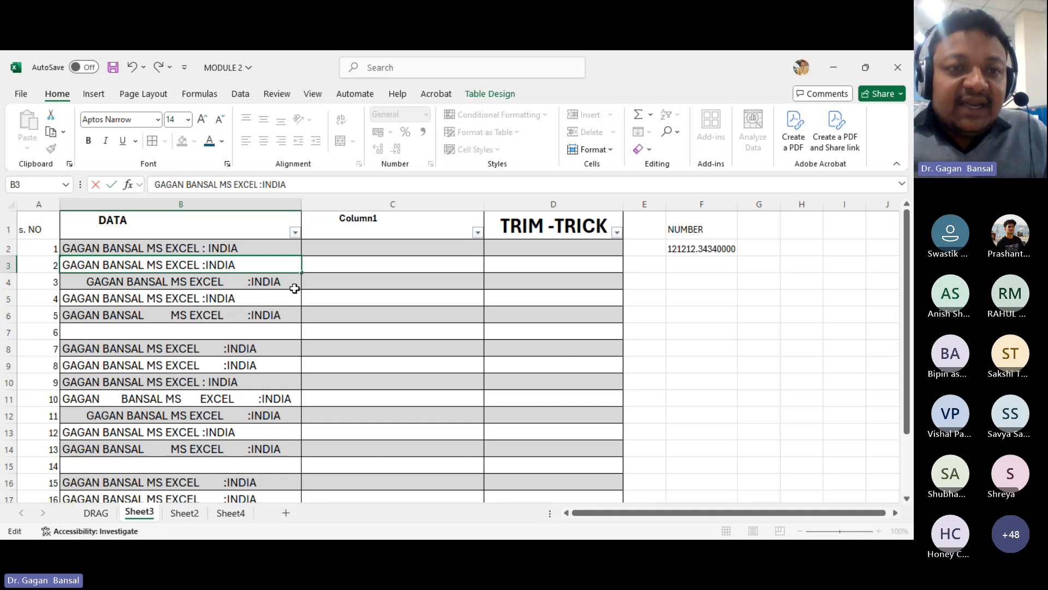
{"action": "key", "text": "Right"}
{"action": "key", "text": "Return"}
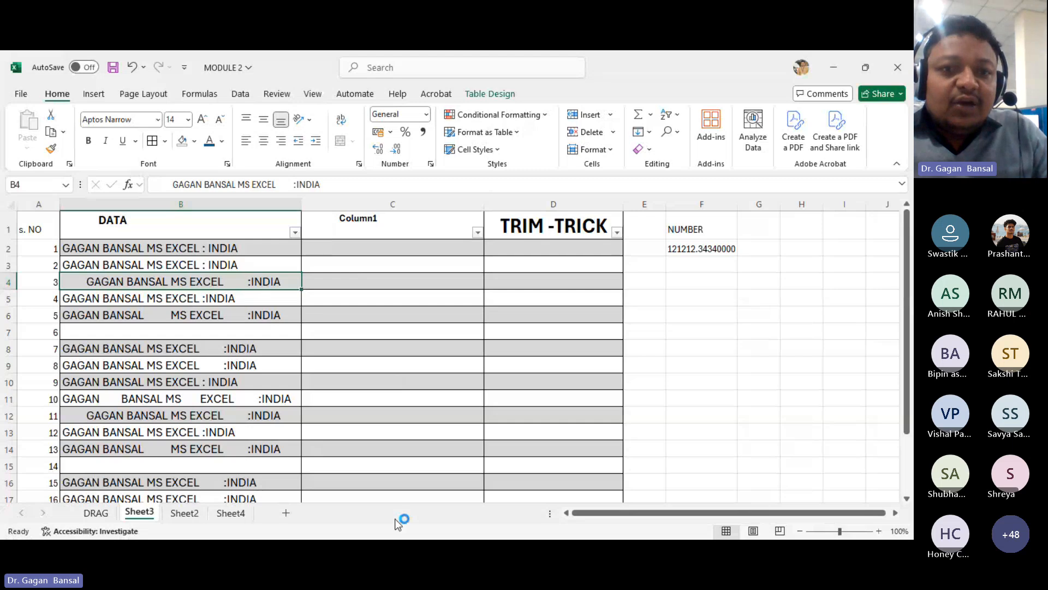
{"action": "left_click", "coordinate": [331, 283]}
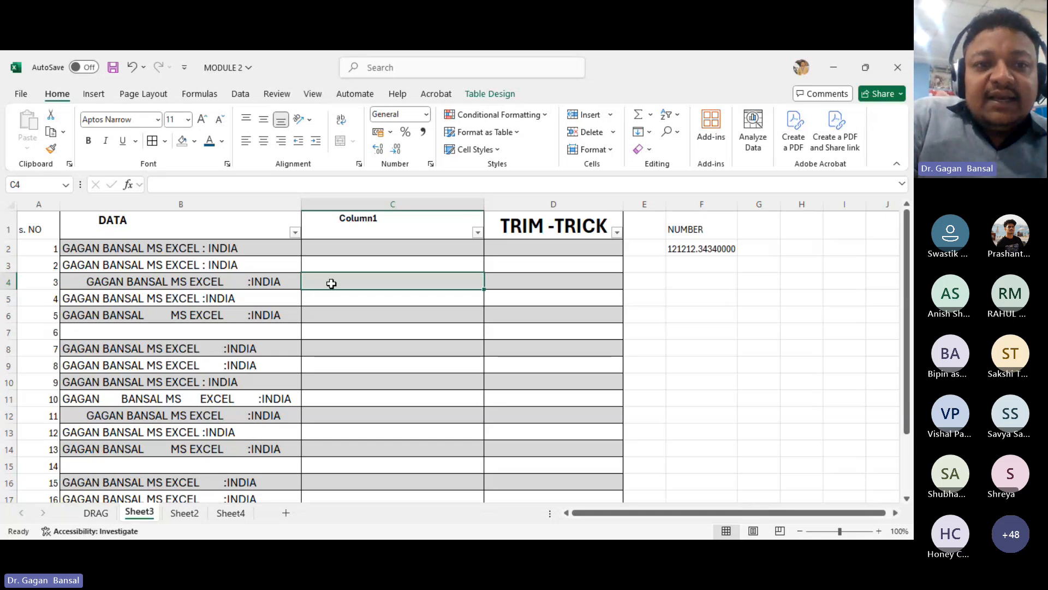
{"action": "type", "text": "="}
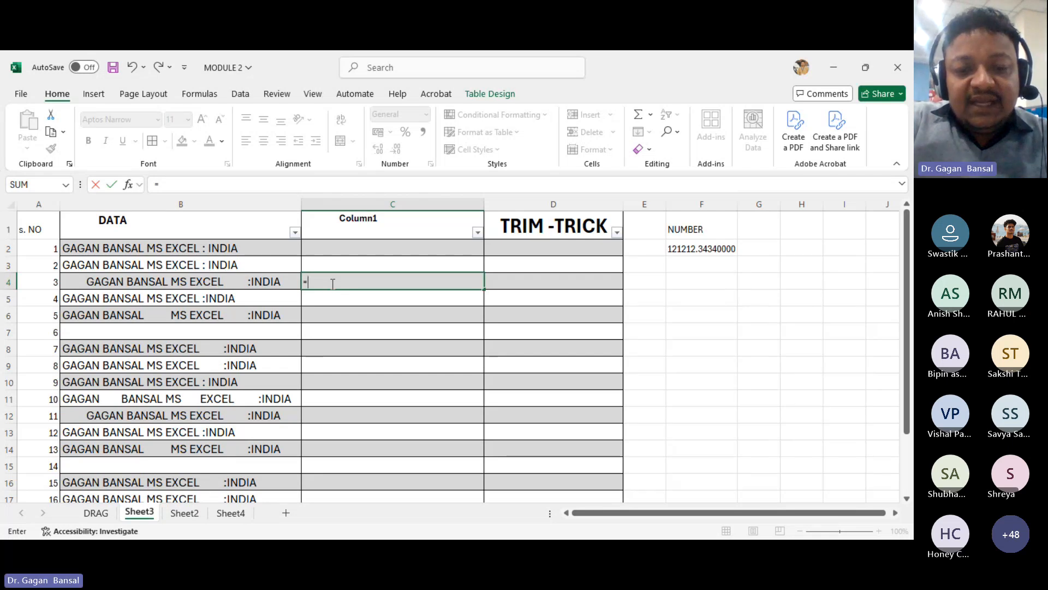
{"action": "type", "text": "TRIM"}
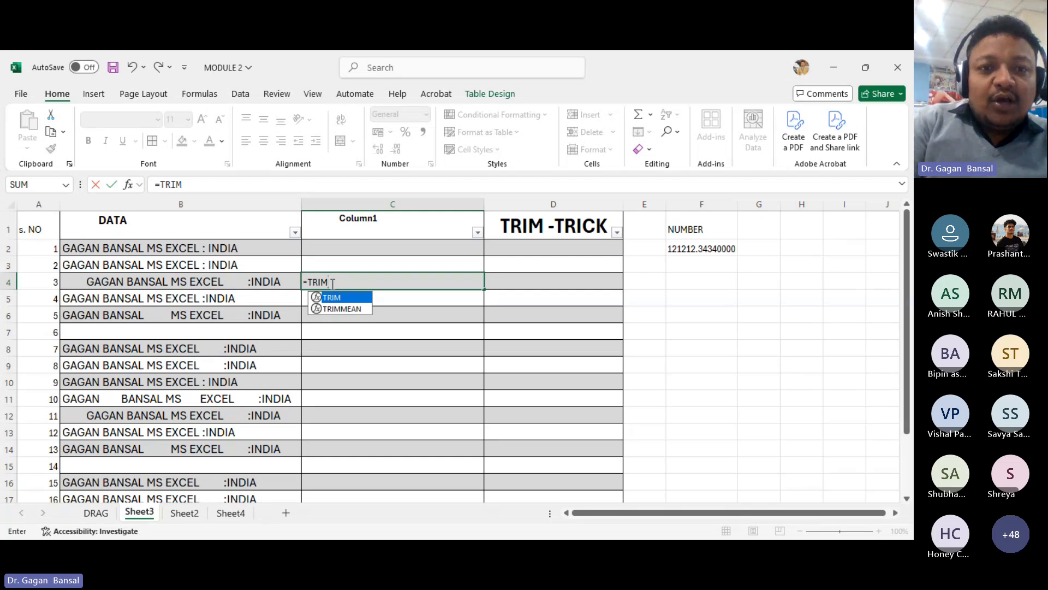
{"action": "key", "text": "BackSpace"}
{"action": "key", "text": "BackSpace"}
{"action": "key", "text": "BackSpace"}
{"action": "key", "text": "BackSpace"}
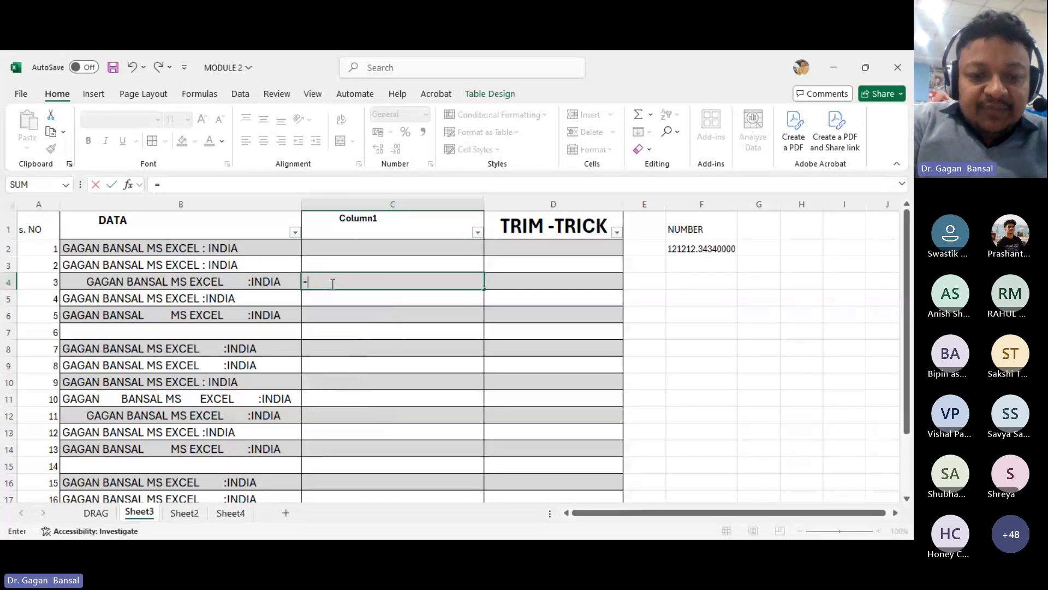
{"action": "type", "text": "trim"}
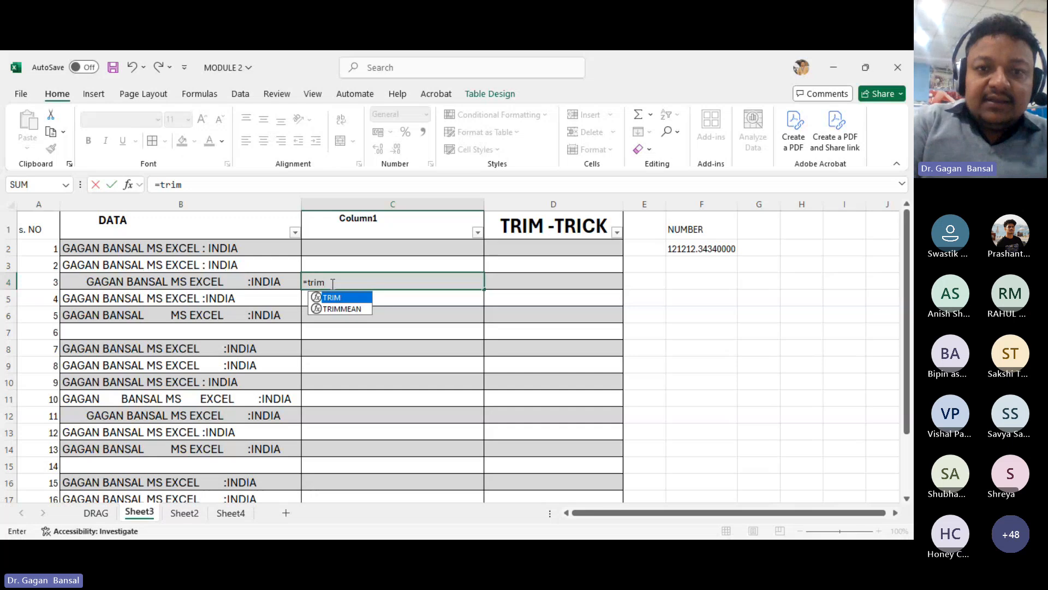
{"action": "type", "text": "("}
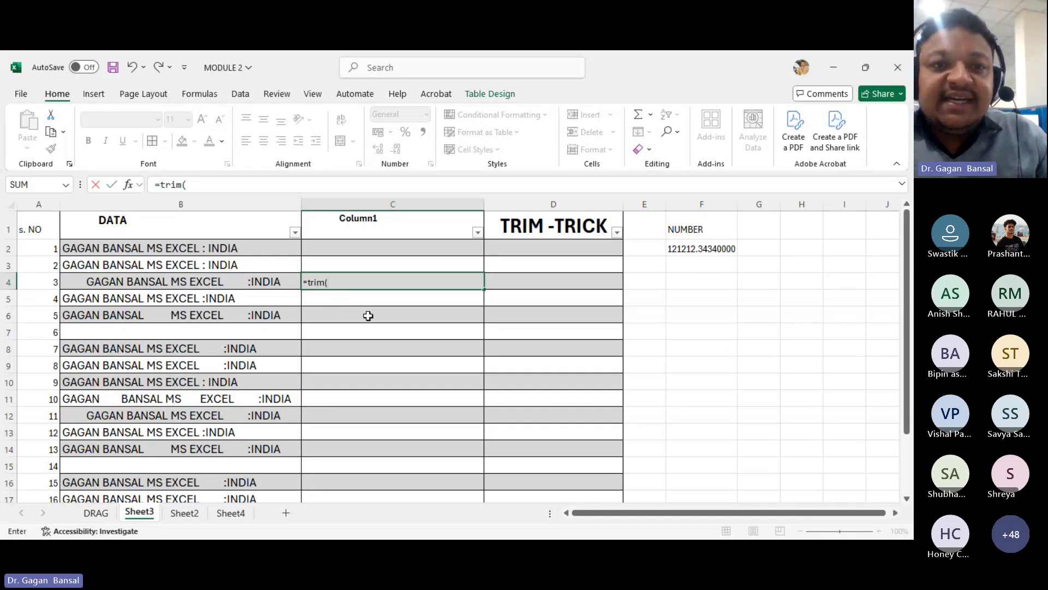
{"action": "key", "text": "BackSpace"}
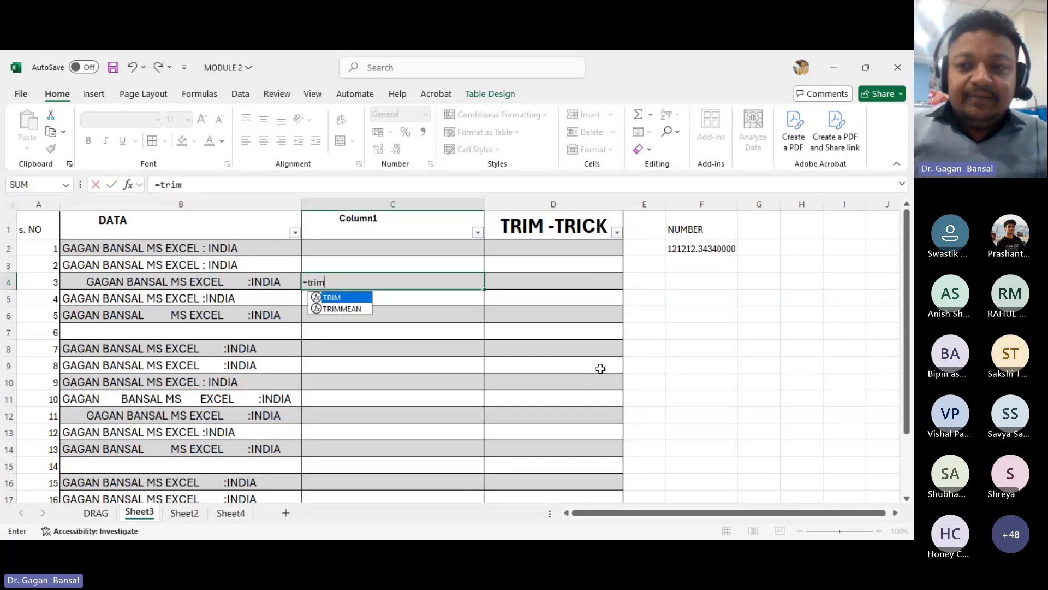
{"action": "type", "text": "("}
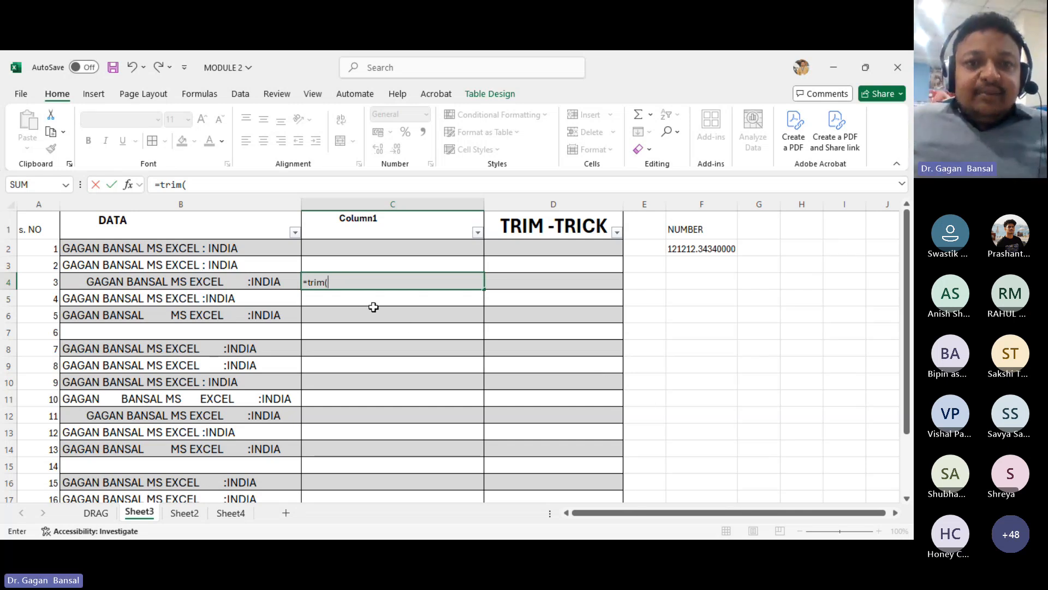
{"action": "left_click", "coordinate": [243, 282]}
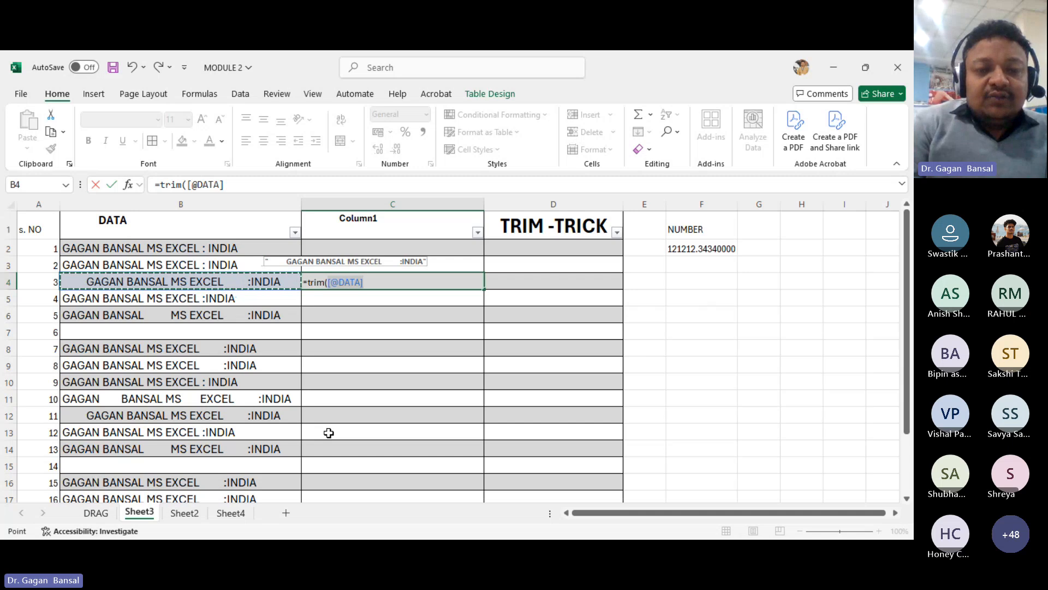
{"action": "type", "text": ")"}
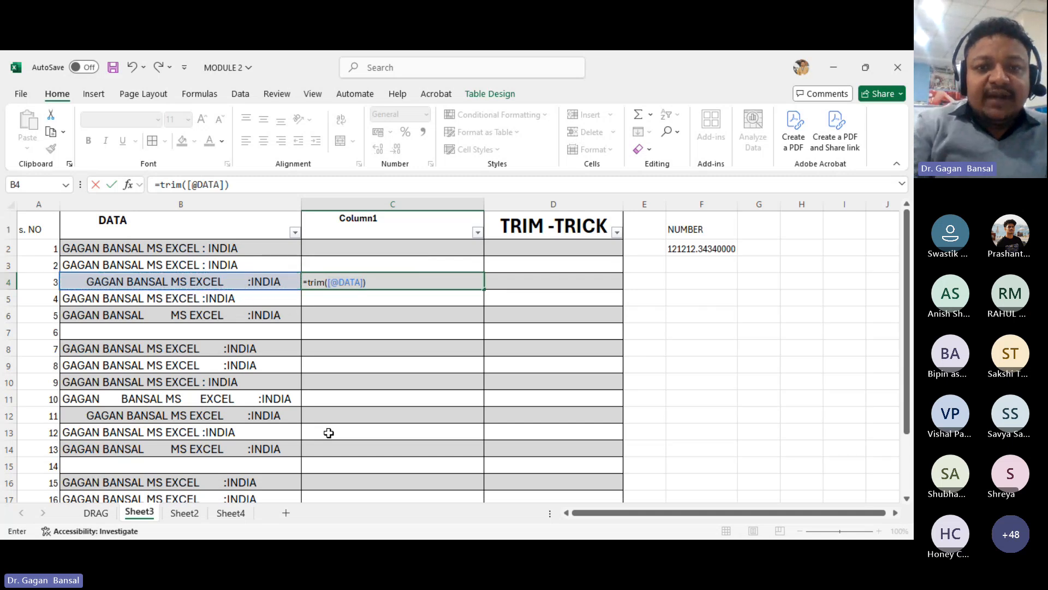
{"action": "key", "text": "Return"}
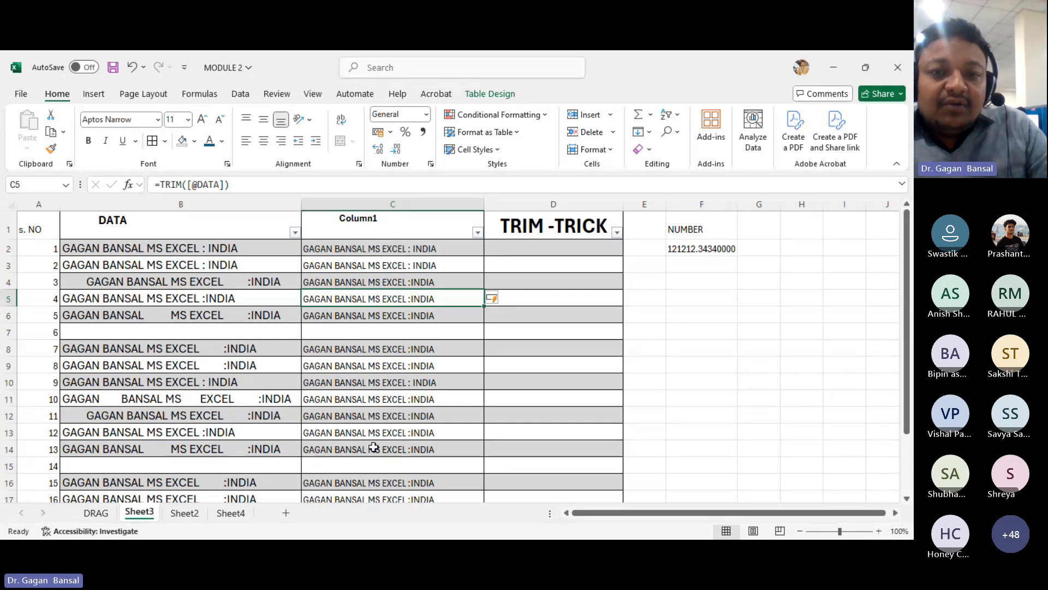
{"action": "scroll", "coordinate": [371, 472], "scroll_direction": "down", "scroll_amount": 2}
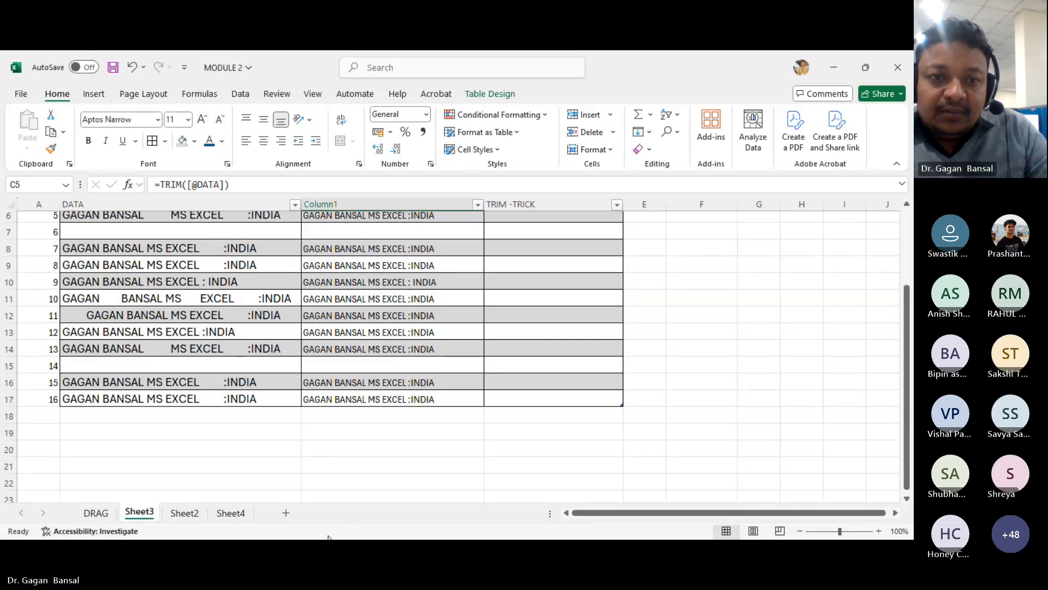
{"action": "left_click", "coordinate": [486, 550]}
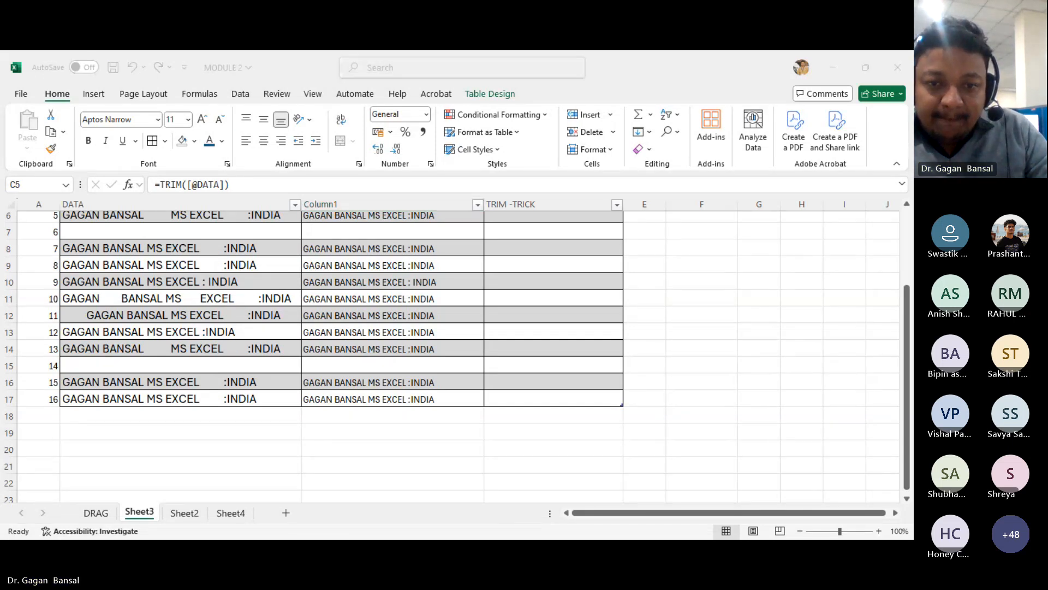
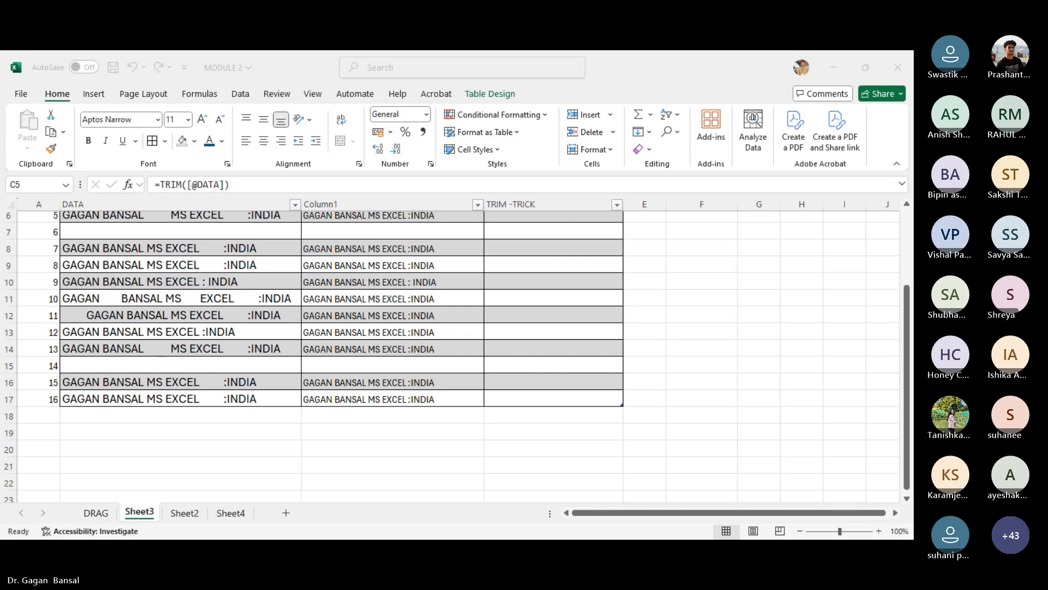
- On Sheet4, enter the headings S. No, Quantity, rate and total in A1:D1 and fit the Quantity column width
{"action": "left_click", "coordinate": [388, 504]}
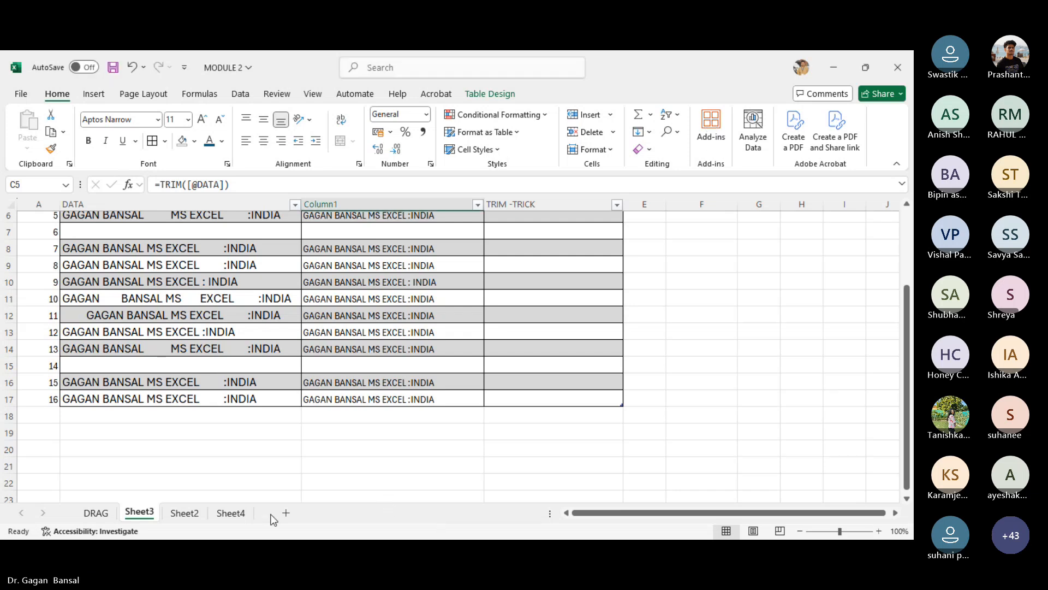
{"action": "left_click", "coordinate": [235, 513]}
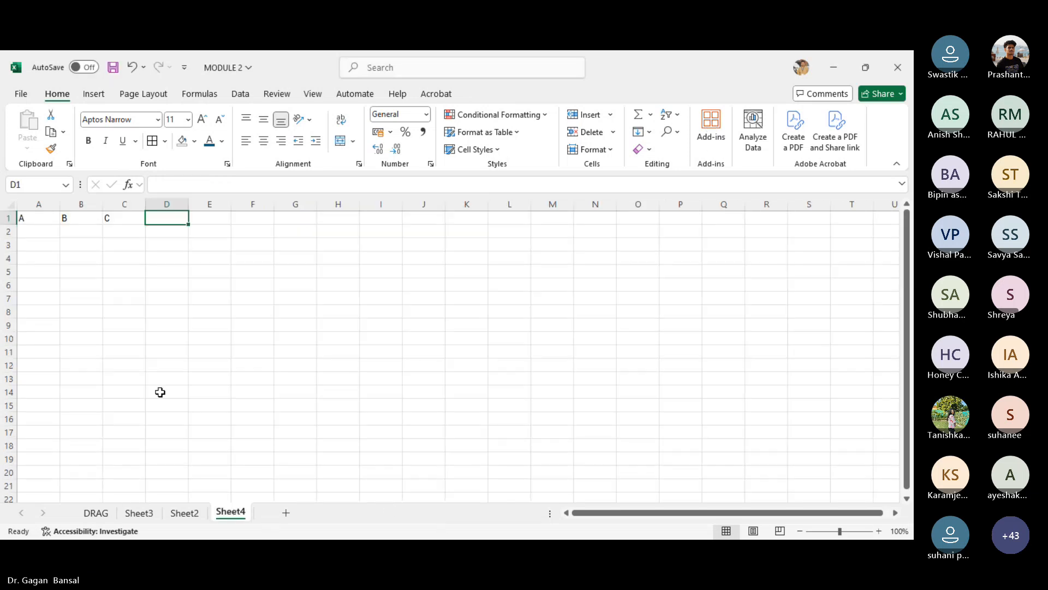
{"action": "left_click", "coordinate": [37, 236]}
{"action": "key", "text": "Up"}
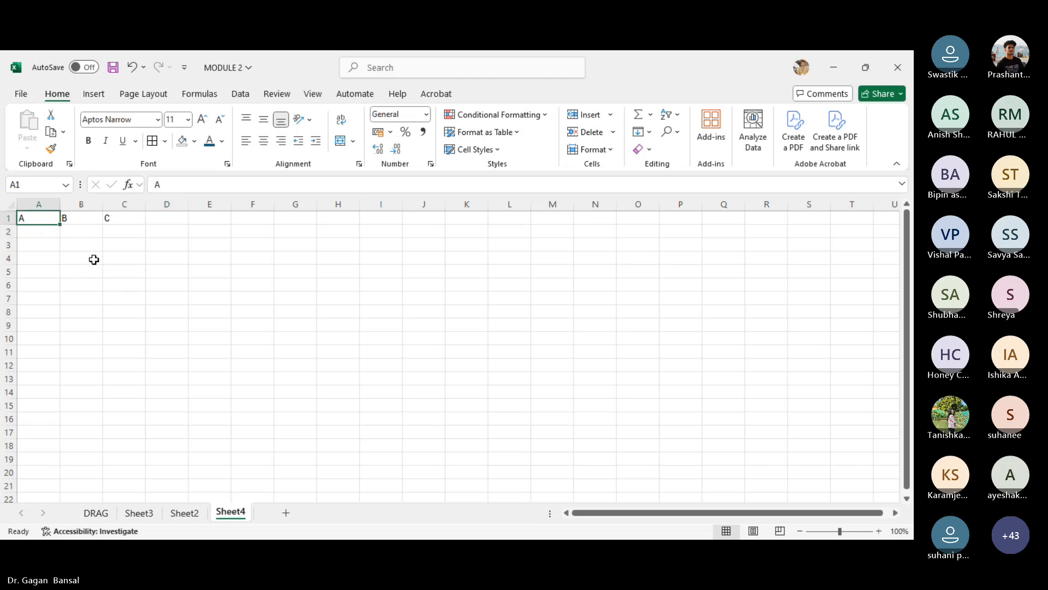
{"action": "type", "text": "S"}
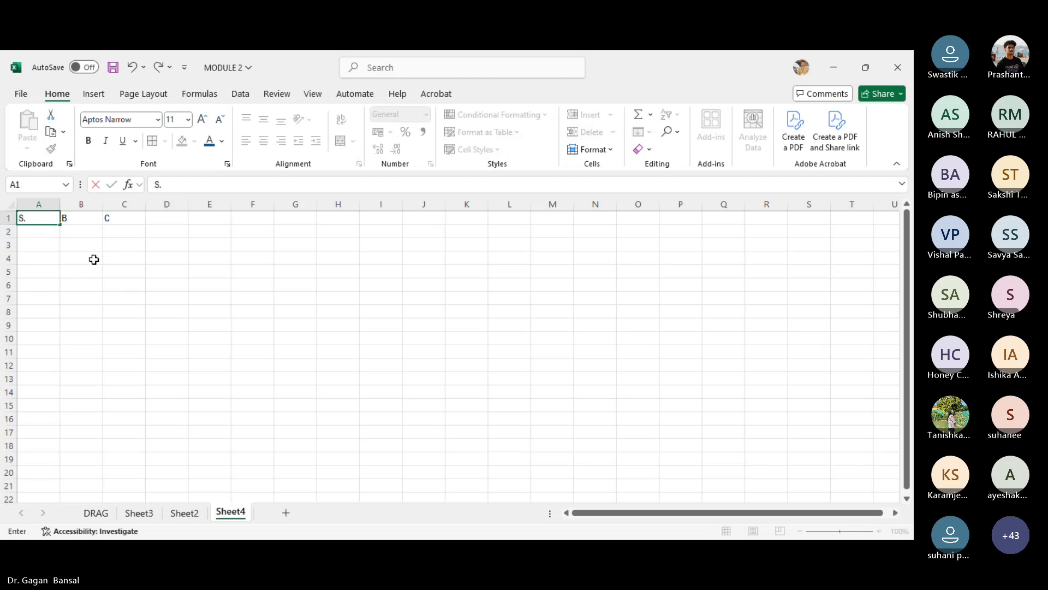
{"action": "type", "text": ". No"}
{"action": "key", "text": "Tab"}
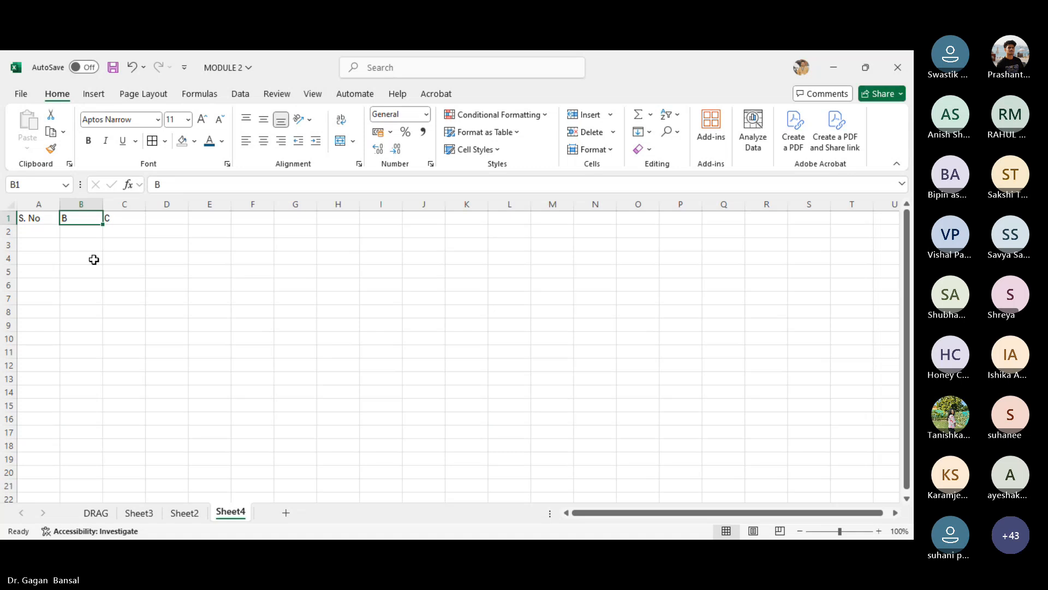
{"action": "type", "text": "Quantir"}
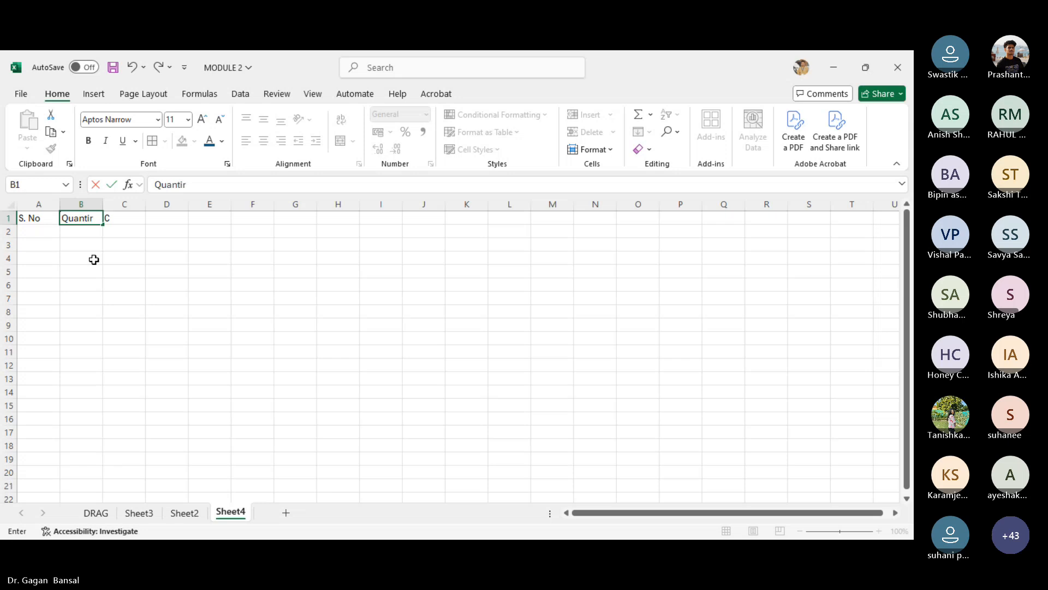
{"action": "type", "text": "t"}
{"action": "key", "text": "BackSpace"}
{"action": "key", "text": "BackSpace"}
{"action": "type", "text": "ty"}
{"action": "key", "text": "Tab"}
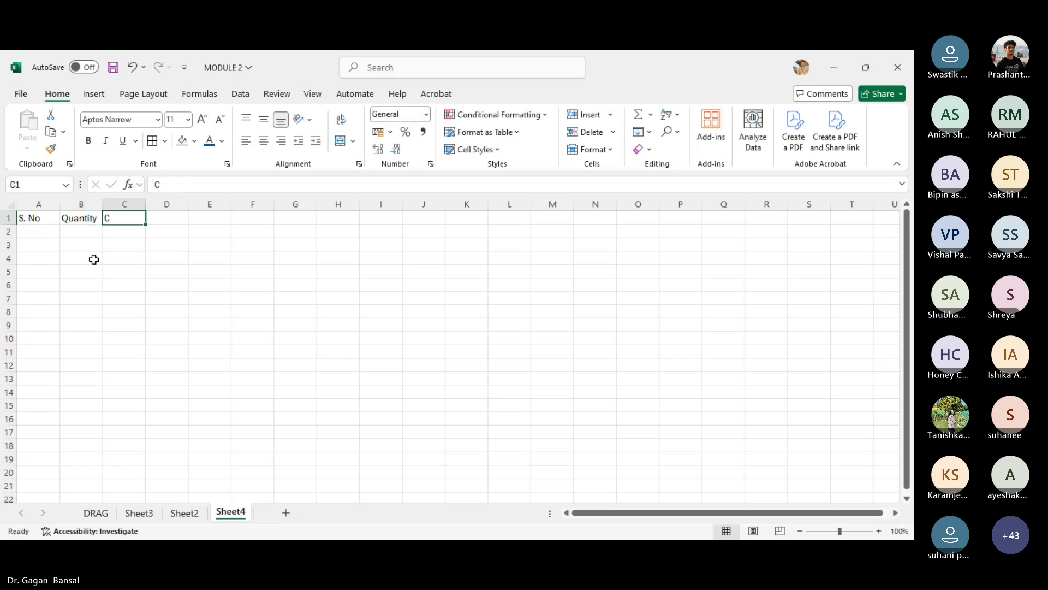
{"action": "type", "text": "rate"}
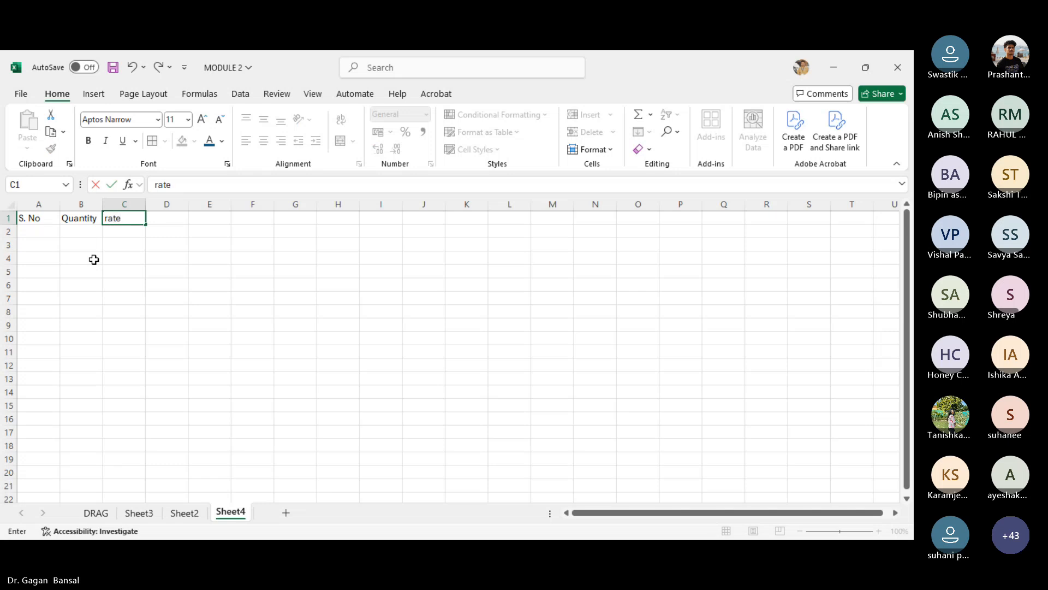
{"action": "key", "text": "Tab"}
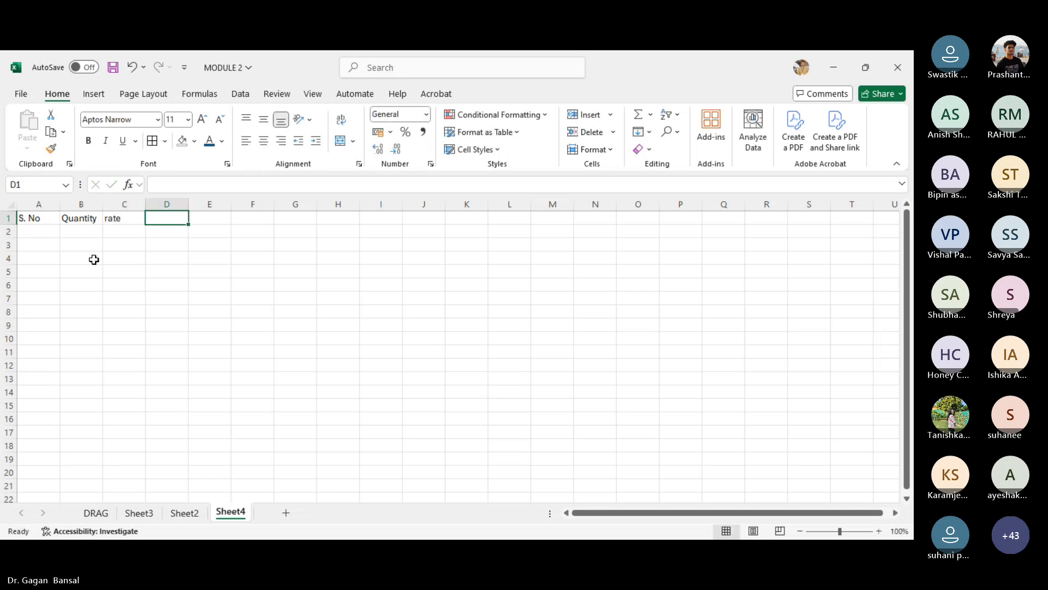
{"action": "type", "text": "total"}
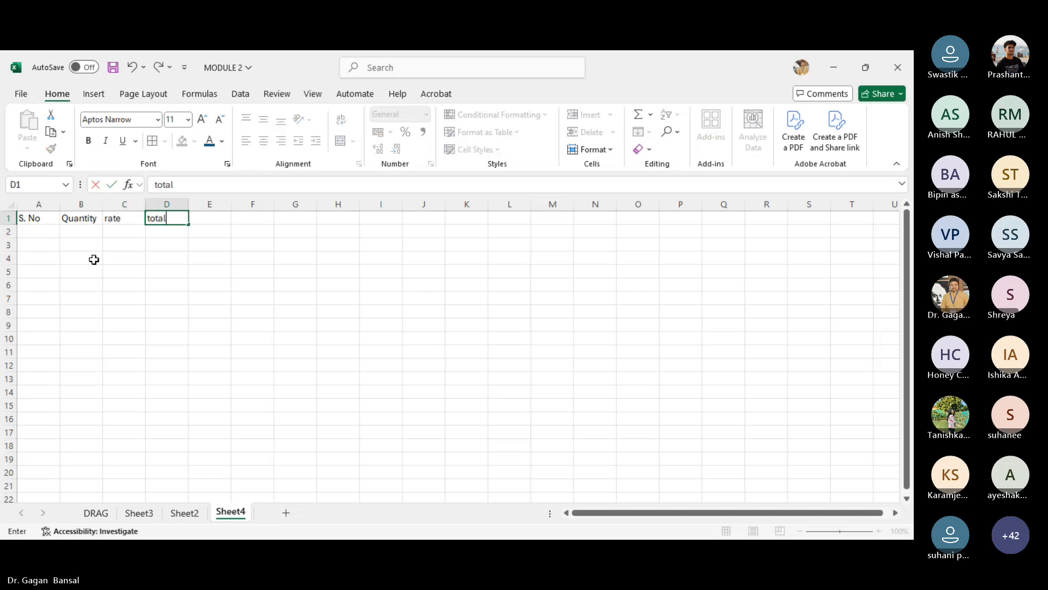
{"action": "key", "text": "Return"}
{"action": "double_click", "coordinate": [103, 204]}
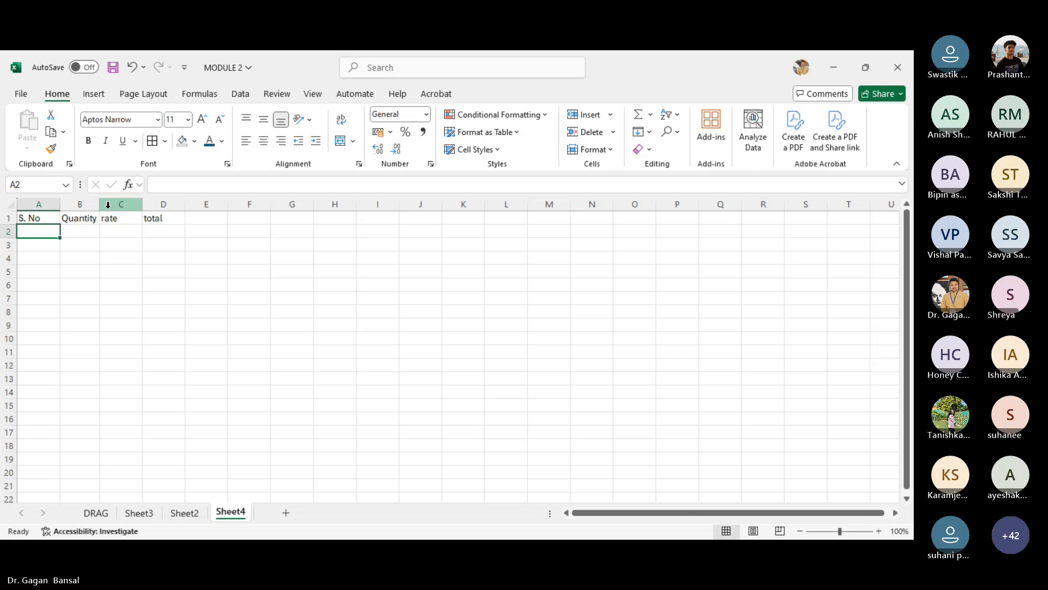
- Fill serial numbers 1 to 5 down A2:A6
{"action": "left_click", "coordinate": [37, 218]}
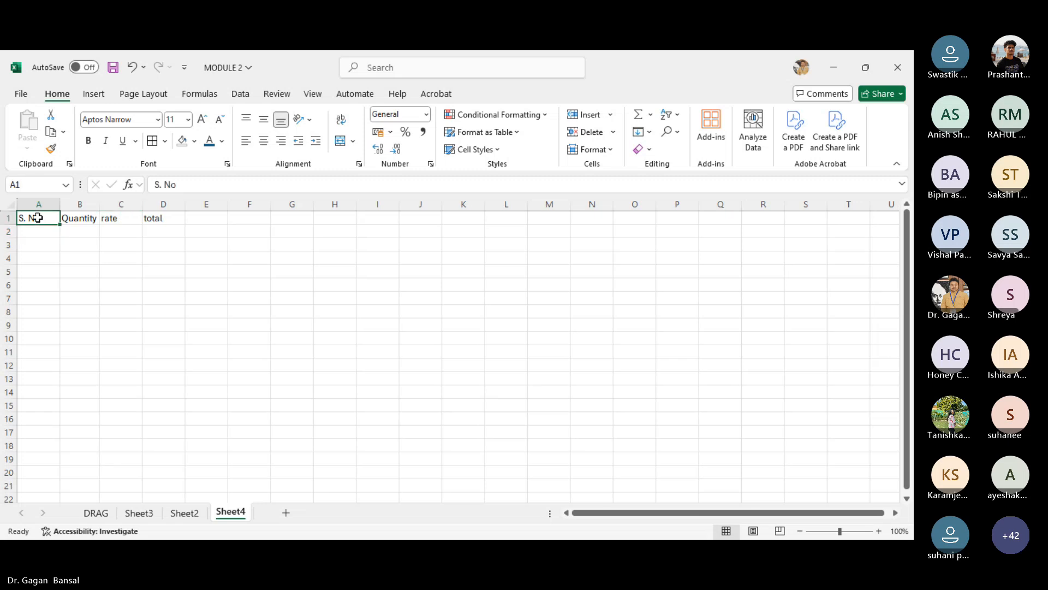
{"action": "left_click", "coordinate": [47, 233]}
{"action": "type", "text": "1"}
{"action": "key", "text": "Return"}
{"action": "type", "text": "2"}
{"action": "key", "text": "Return"}
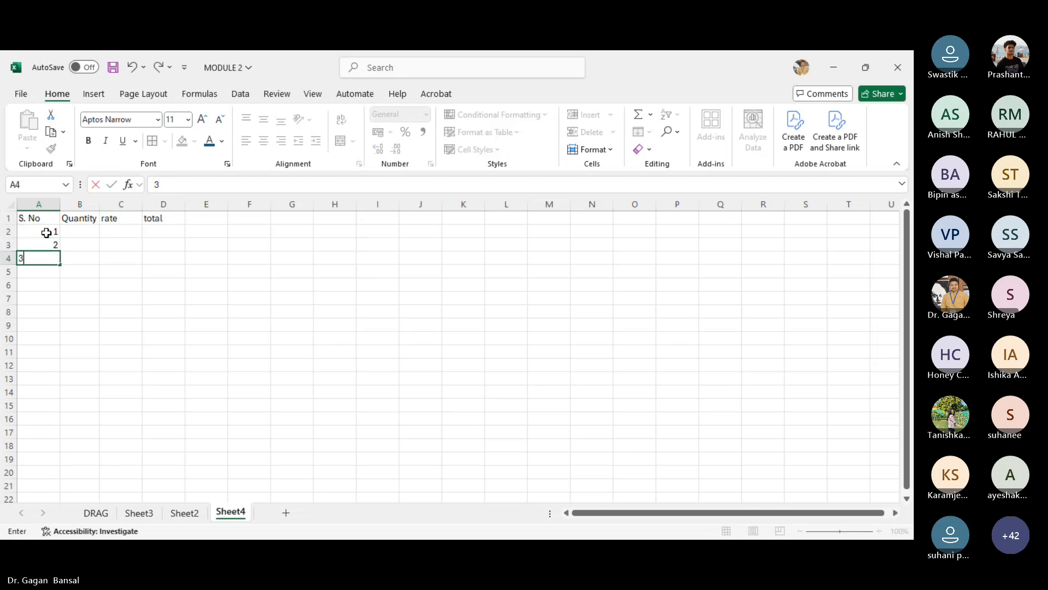
{"action": "type", "text": "3"}
{"action": "key", "text": "Return"}
{"action": "type", "text": "4"}
{"action": "key", "text": "Return"}
{"action": "type", "text": "5"}
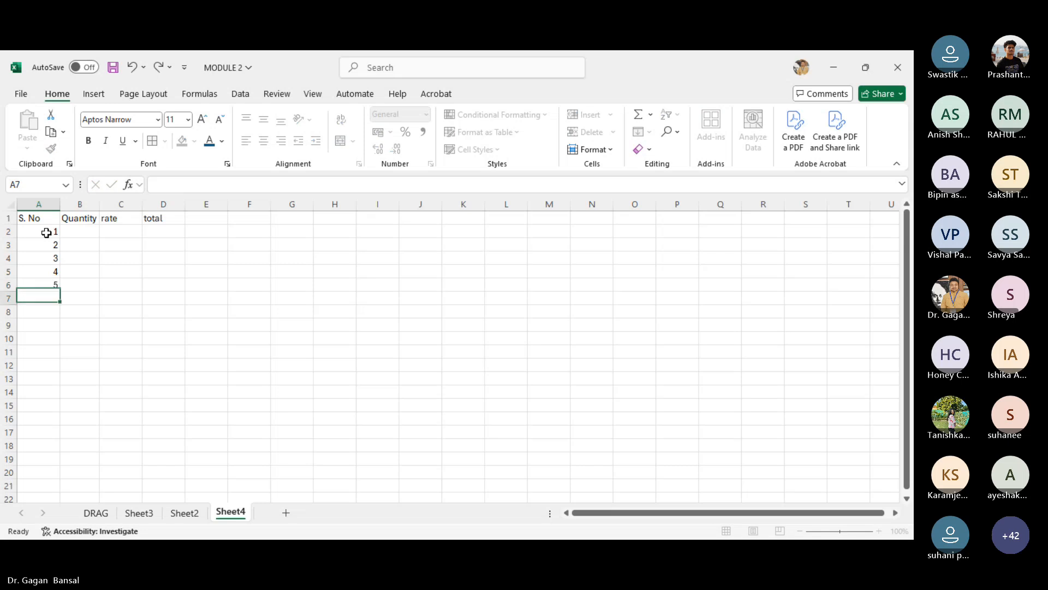
{"action": "key", "text": "Return"}
- Enter quantities 5, 4, 5, 4, 5 in B2:B6
{"action": "key", "text": "Right"}
{"action": "key", "text": "Up"}
{"action": "key", "text": "Up"}
{"action": "key", "text": "Up"}
{"action": "key", "text": "Up"}
{"action": "key", "text": "Up"}
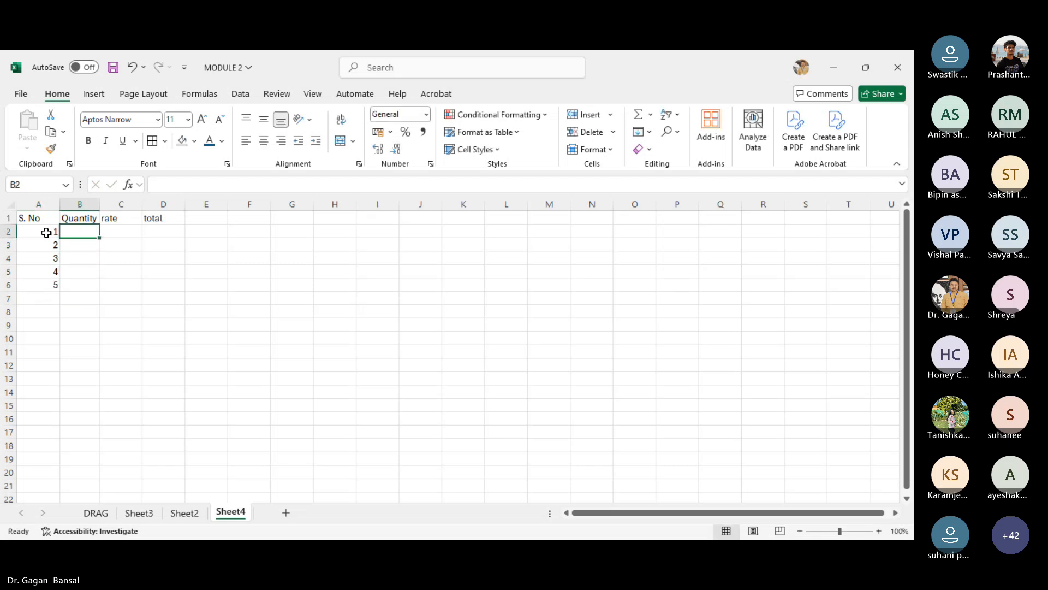
{"action": "type", "text": "5"}
{"action": "key", "text": "Return"}
{"action": "type", "text": "4"}
{"action": "key", "text": "Return"}
{"action": "type", "text": "5"}
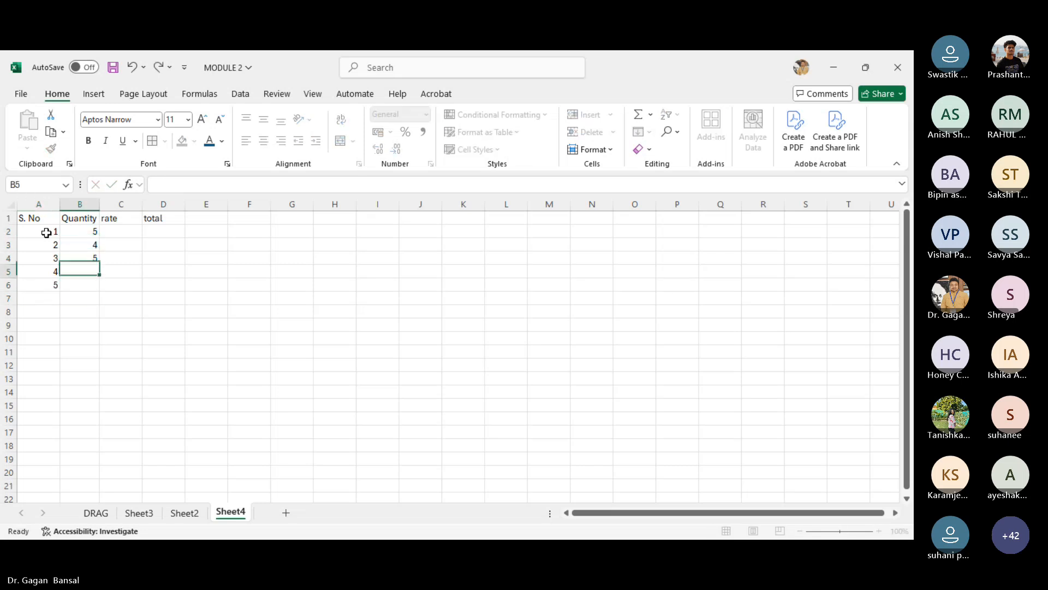
{"action": "key", "text": "Return"}
{"action": "type", "text": "4 5"}
{"action": "key", "text": "Return"}
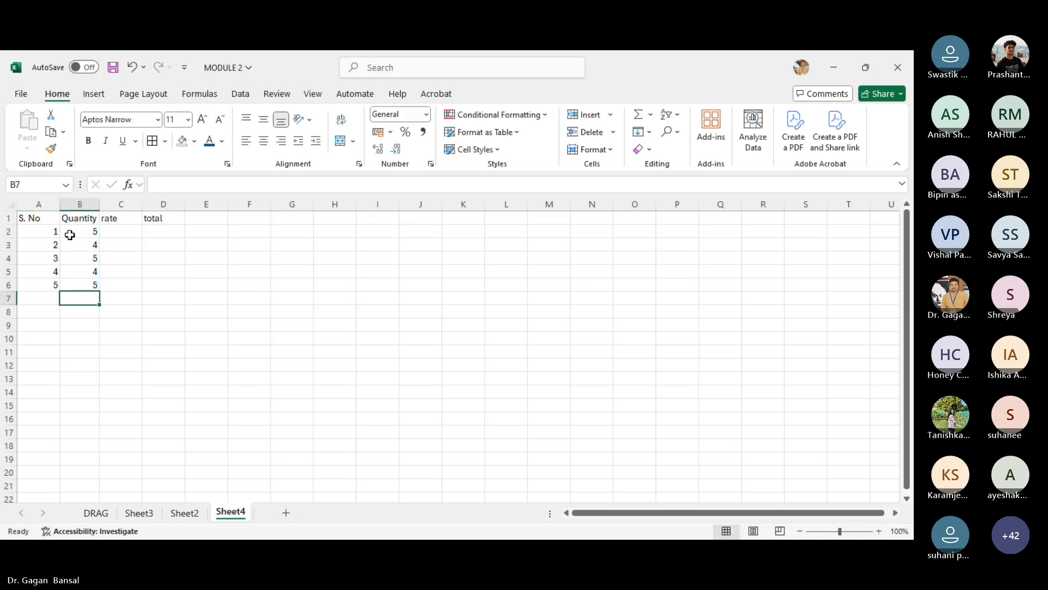
- Enter rates 100, 50, 150, 200 and 500 in C2:C6
{"action": "left_click", "coordinate": [133, 233]}
{"action": "type", "text": "100"}
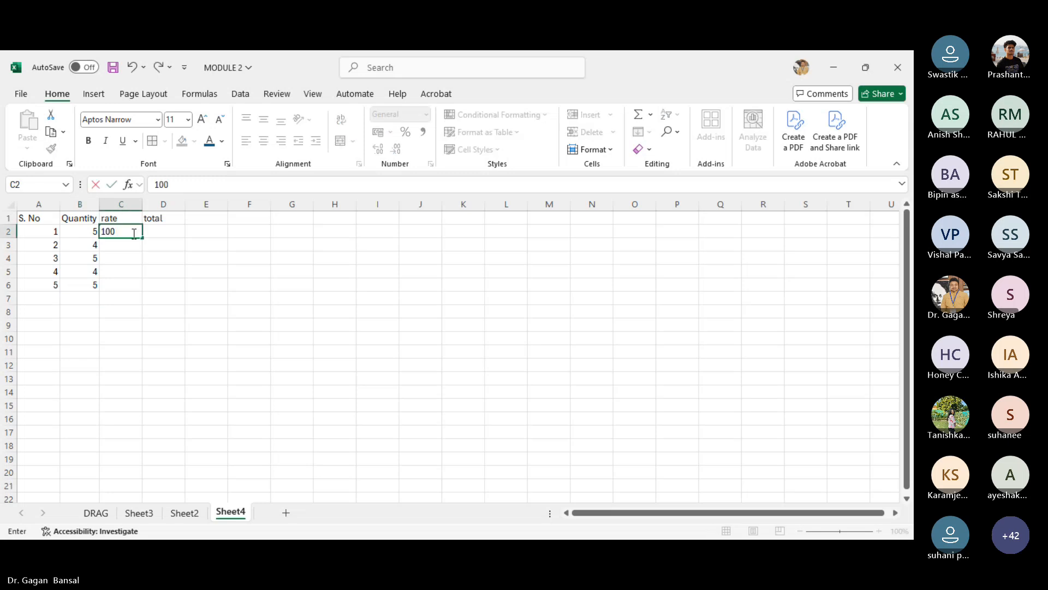
{"action": "key", "text": "Return"}
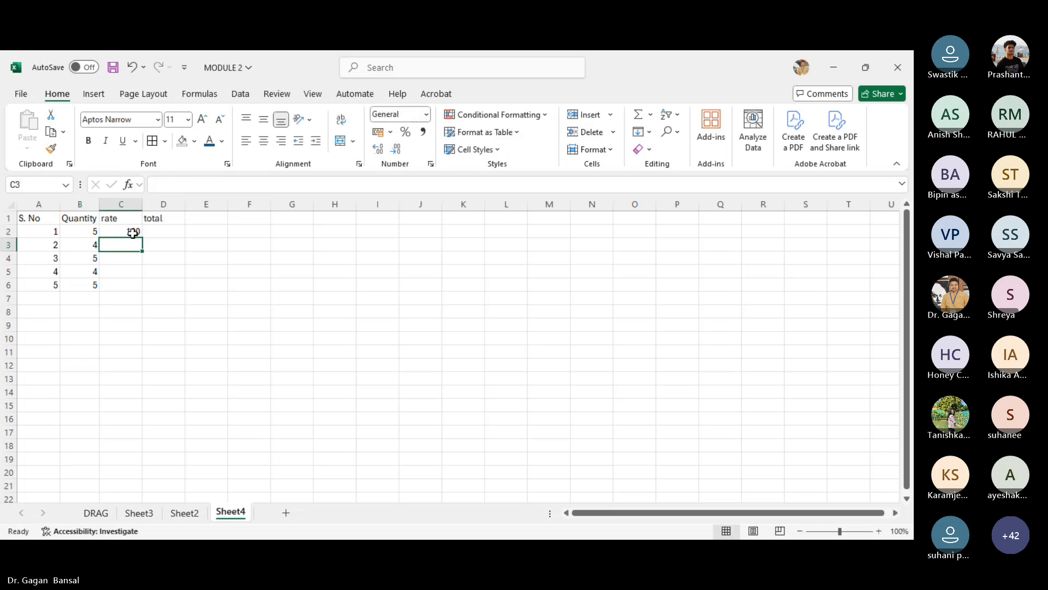
{"action": "type", "text": "54"}
{"action": "key", "text": "Return"}
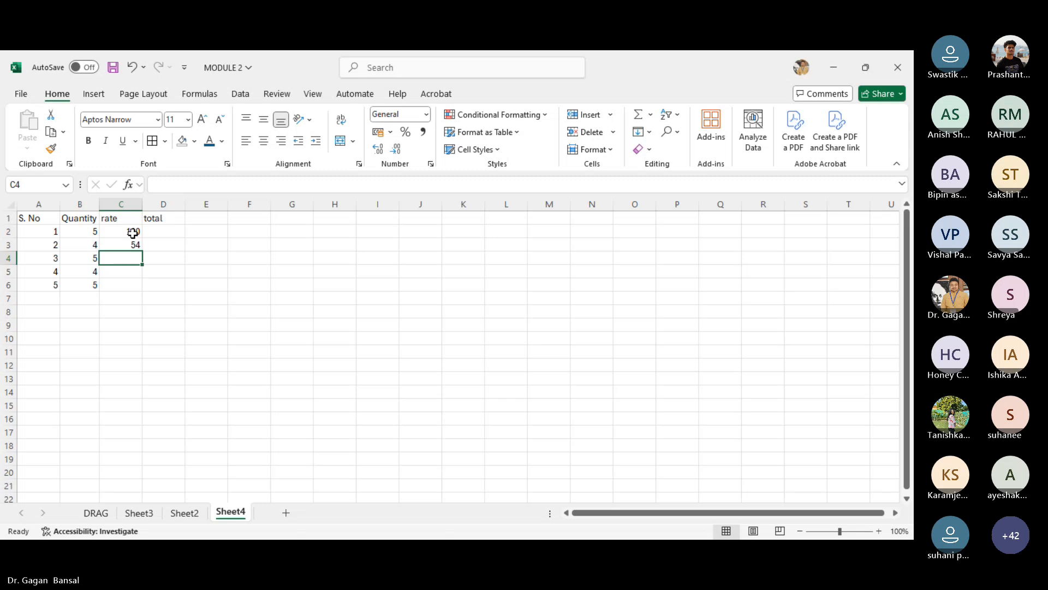
{"action": "key", "text": "Up"}
{"action": "type", "text": "50"}
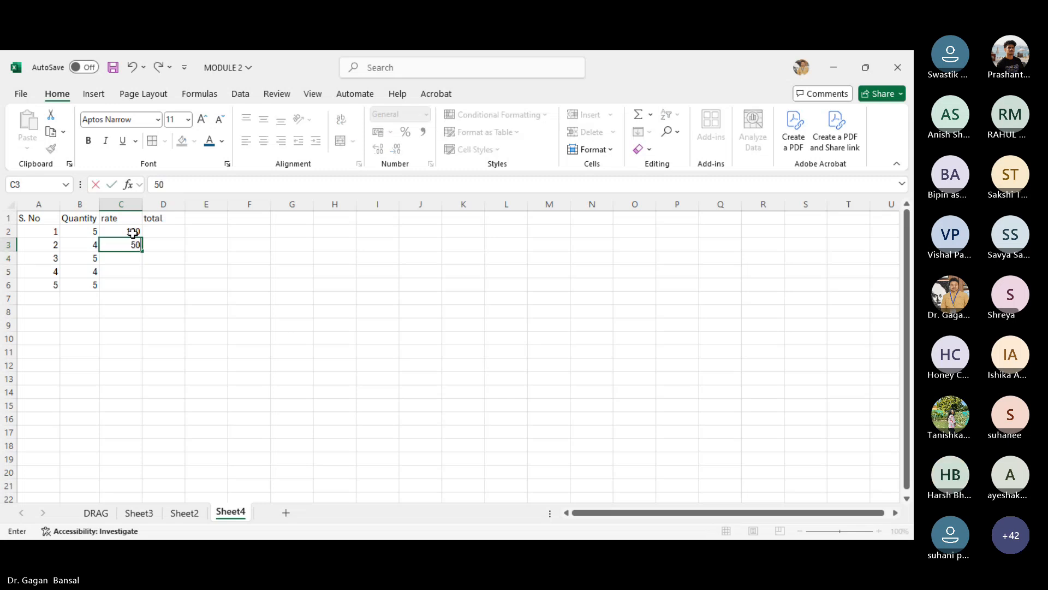
{"action": "key", "text": "Return"}
{"action": "type", "text": "1"}
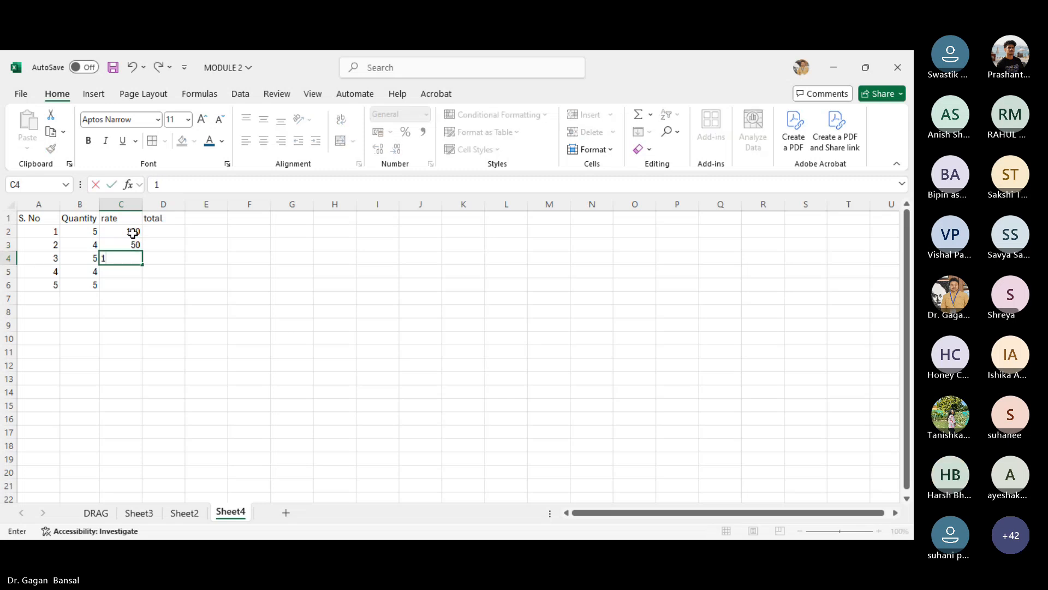
{"action": "type", "text": "50"}
{"action": "key", "text": "Return"}
{"action": "type", "text": "2"}
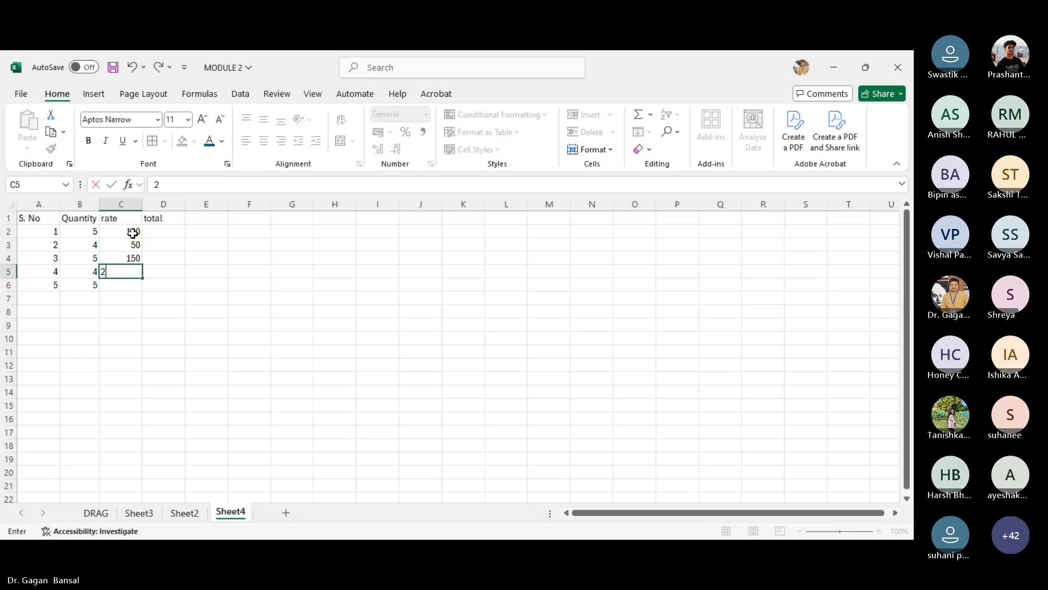
{"action": "type", "text": "00"}
{"action": "key", "text": "Return"}
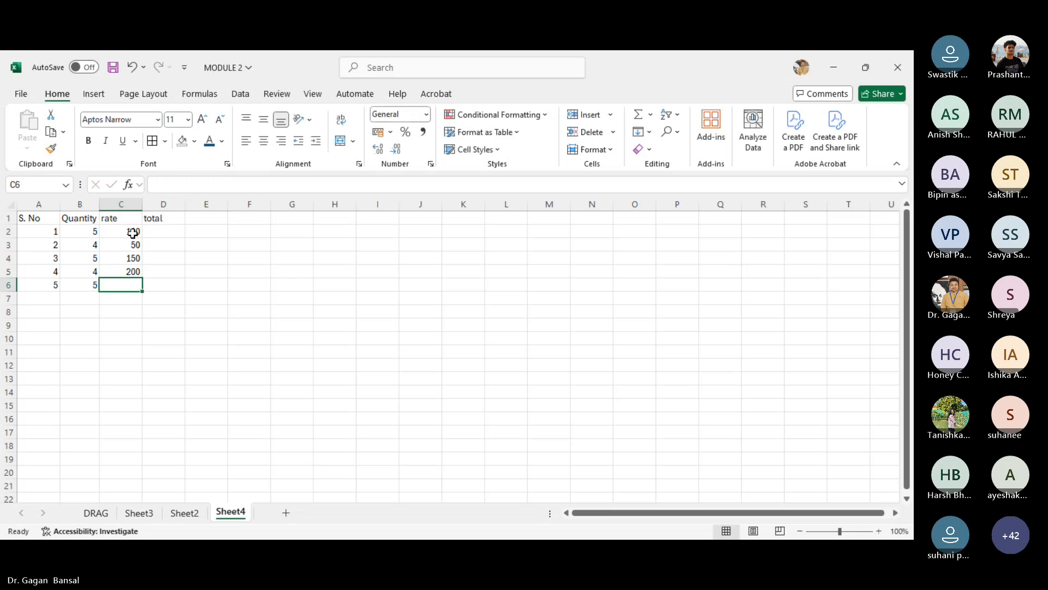
{"action": "type", "text": "500"}
{"action": "key", "text": "Return"}
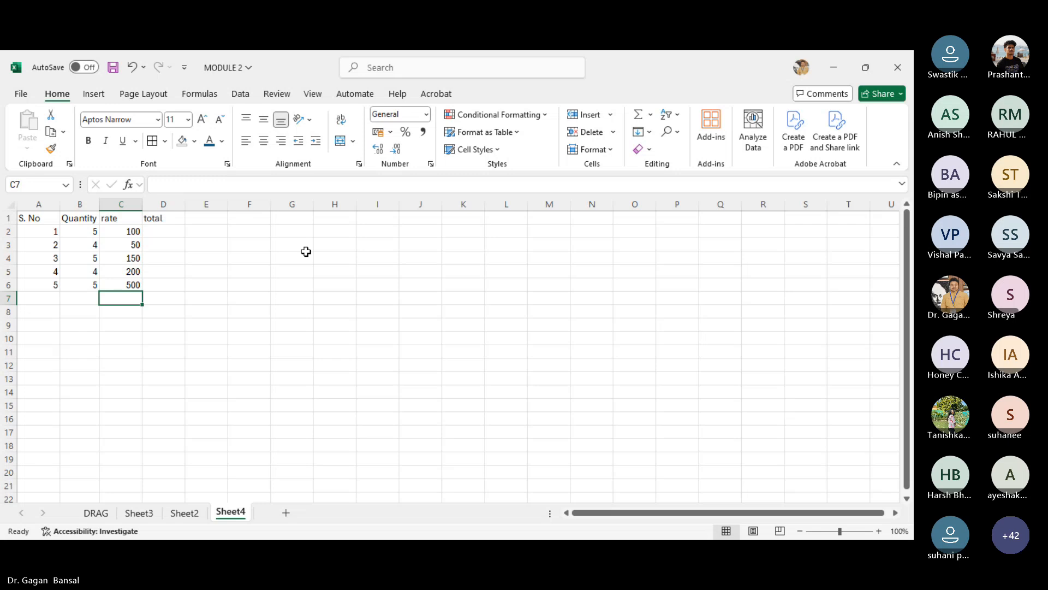
- Add the headings number 1 and number 2 in G1 and H1
{"action": "left_click", "coordinate": [278, 216]}
{"action": "type", "text": "n"}
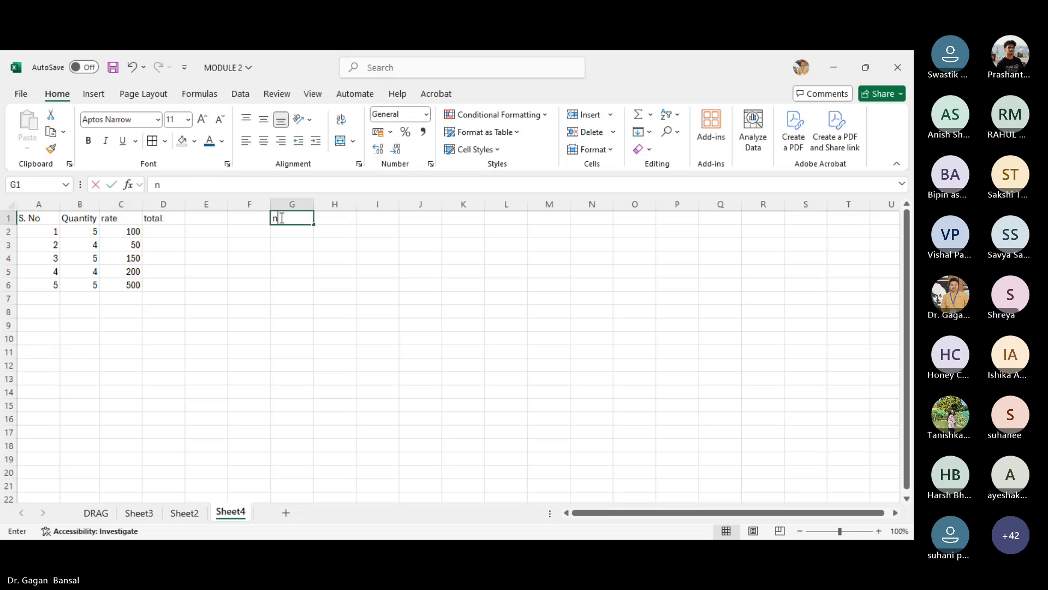
{"action": "type", "text": "umber "}
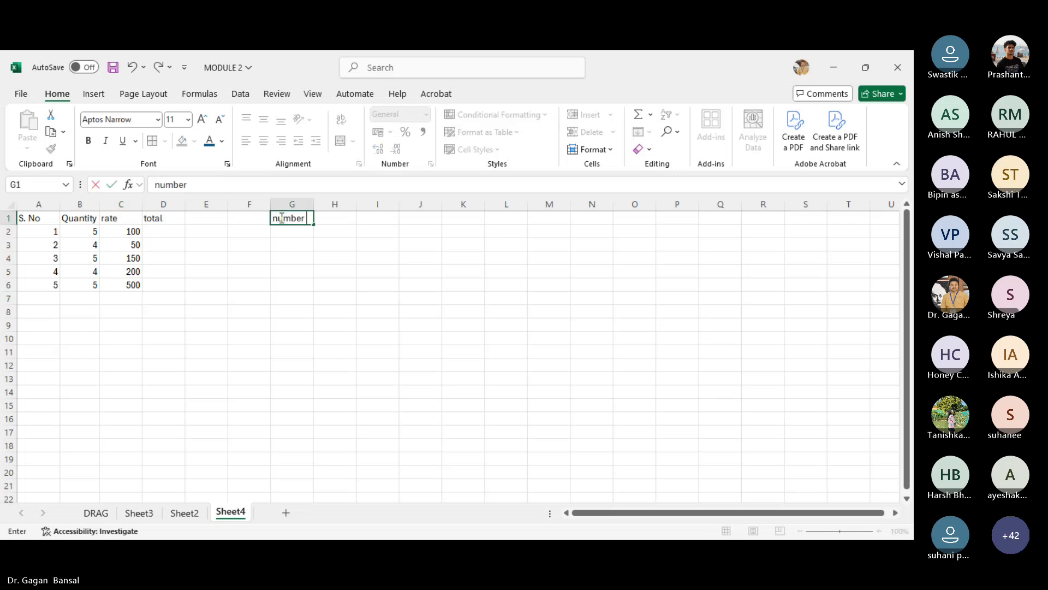
{"action": "type", "text": "1"}
{"action": "key", "text": "Tab"}
{"action": "type", "text": "nu"}
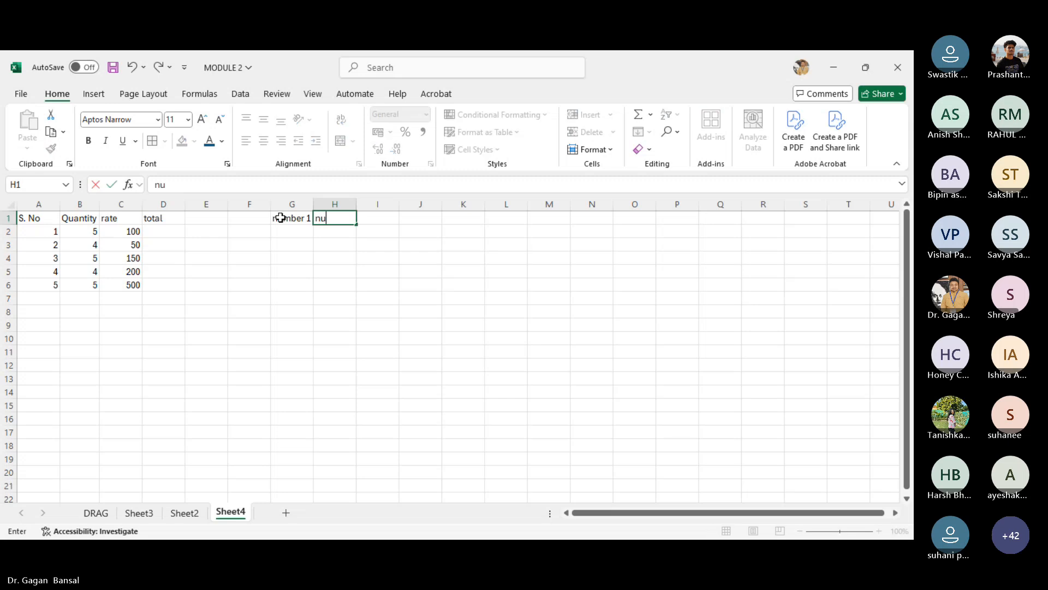
{"action": "type", "text": "mber 2"}
{"action": "key", "text": "Return"}
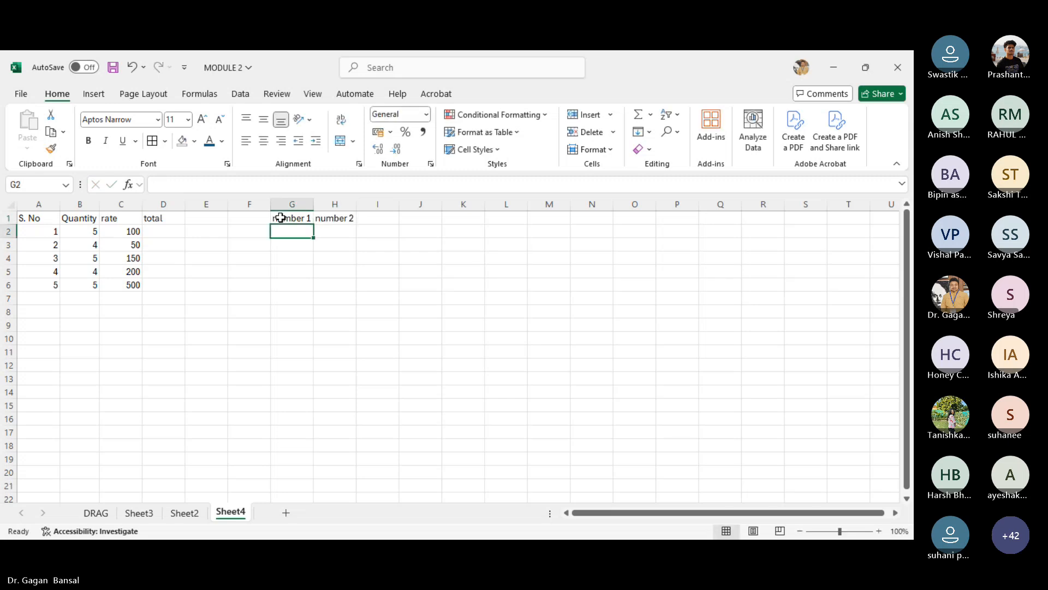
- Add the heading result in I1 next to the number headings
{"action": "left_click_drag", "start_coordinate": [280, 218], "coordinate": [318, 218]}
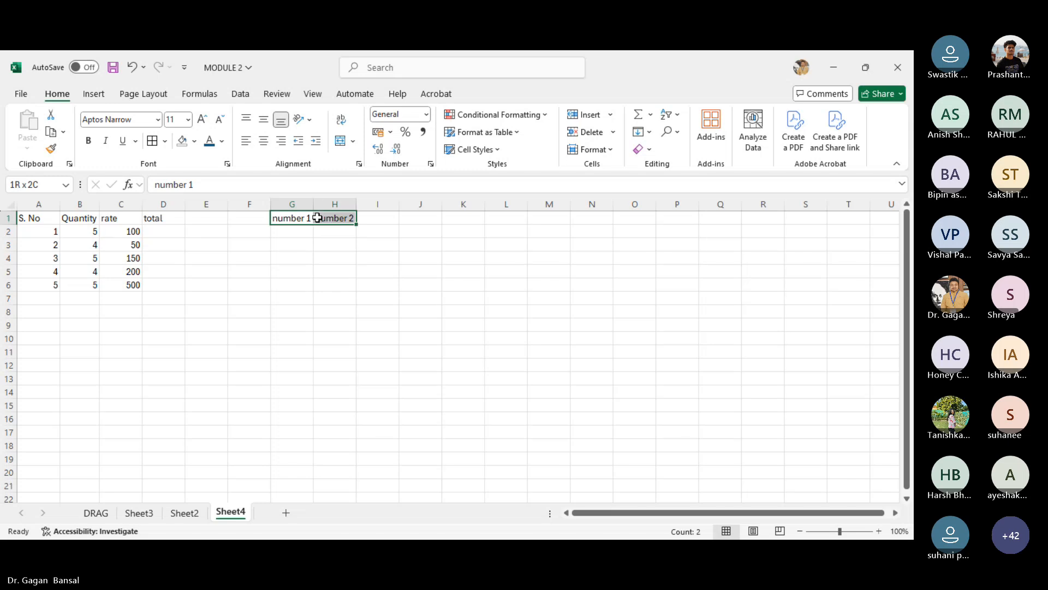
{"action": "left_click", "coordinate": [381, 218]}
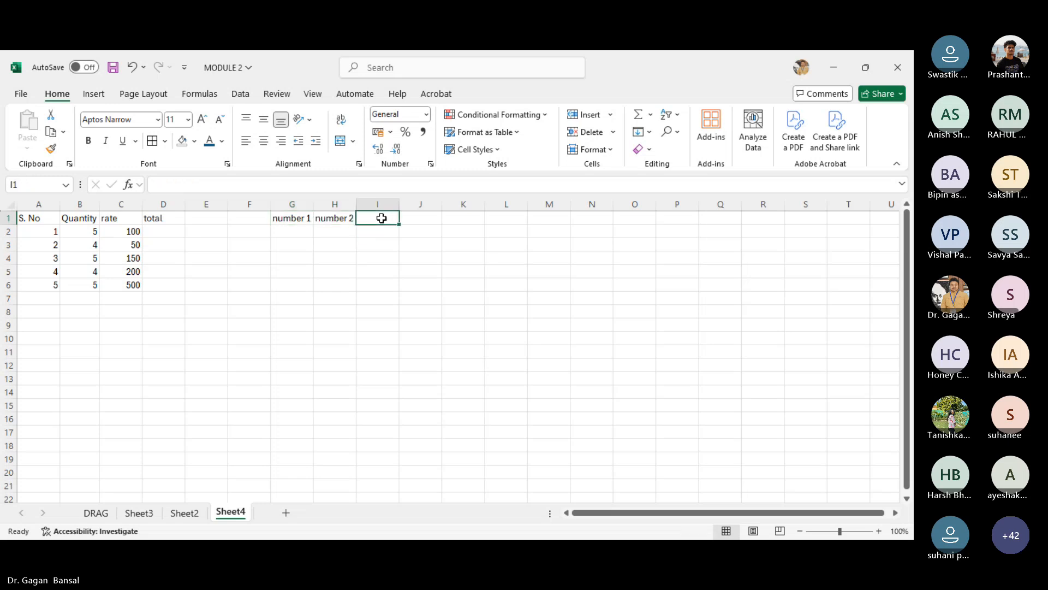
{"action": "type", "text": "fo"}
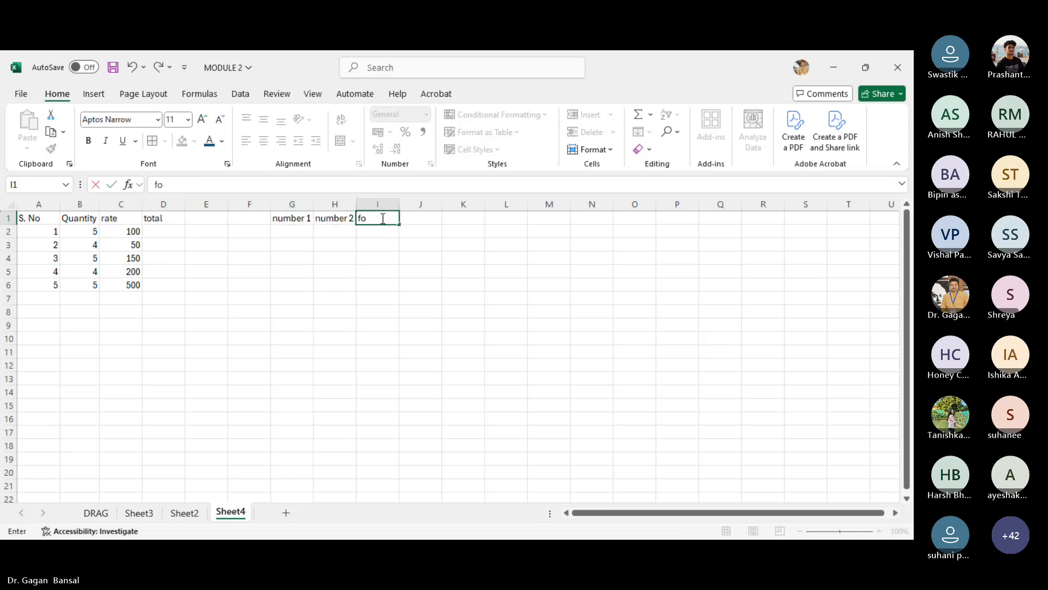
{"action": "key", "text": "BackSpace"}
{"action": "key", "text": "BackSpace"}
{"action": "type", "text": "result"}
{"action": "key", "text": "Return"}
- Enter the values 20, 40, 60 and 80 under number 1 in G2:G5
{"action": "left_click", "coordinate": [288, 235]}
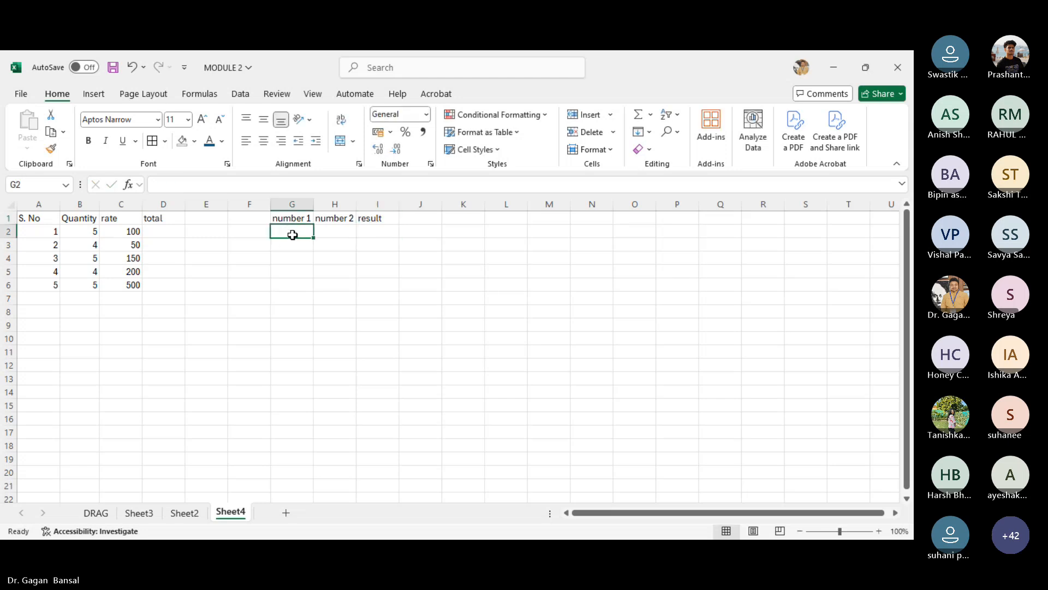
{"action": "type", "text": "20"}
{"action": "key", "text": "Return"}
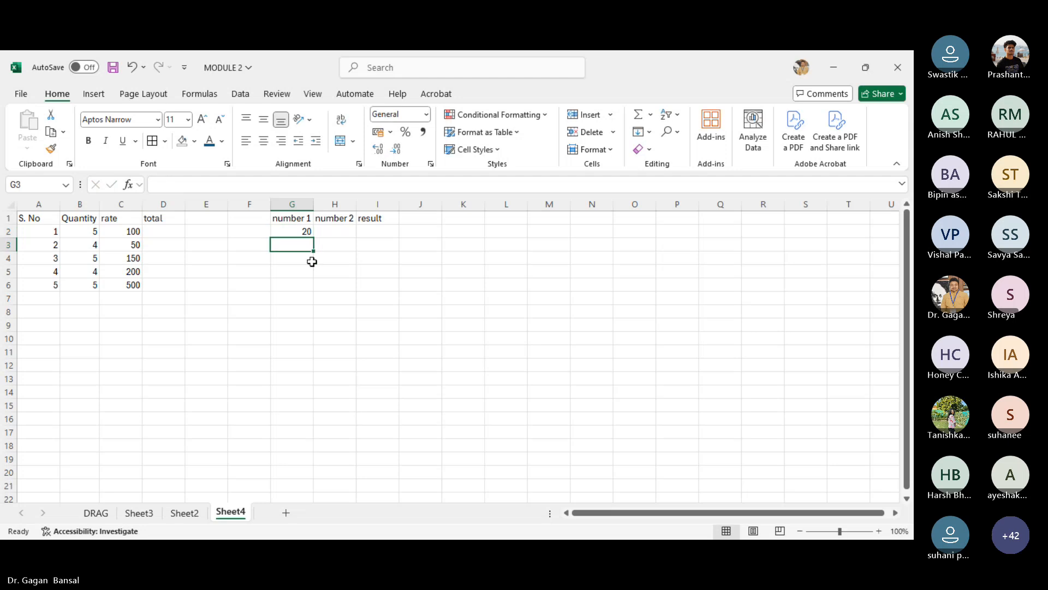
{"action": "type", "text": "40"}
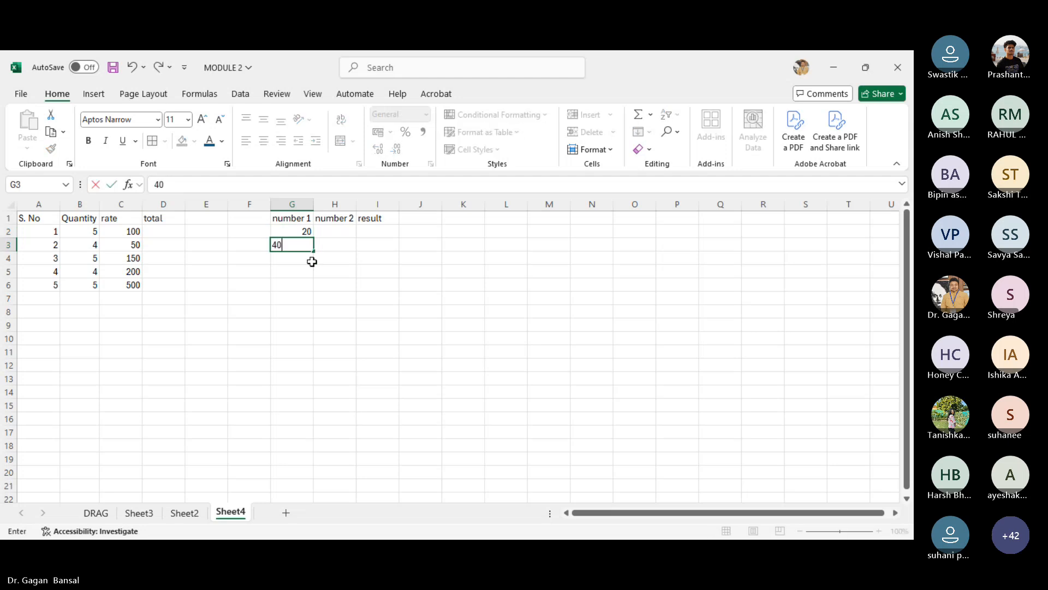
{"action": "key", "text": "Return"}
{"action": "type", "text": "60"}
{"action": "key", "text": "Return"}
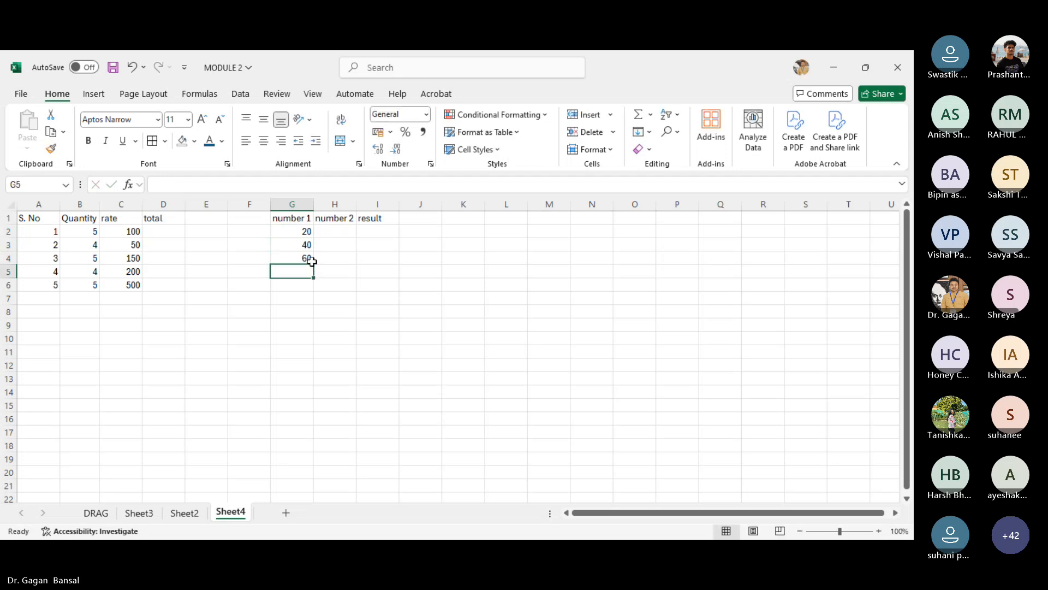
{"action": "type", "text": "80"}
{"action": "key", "text": "Return"}
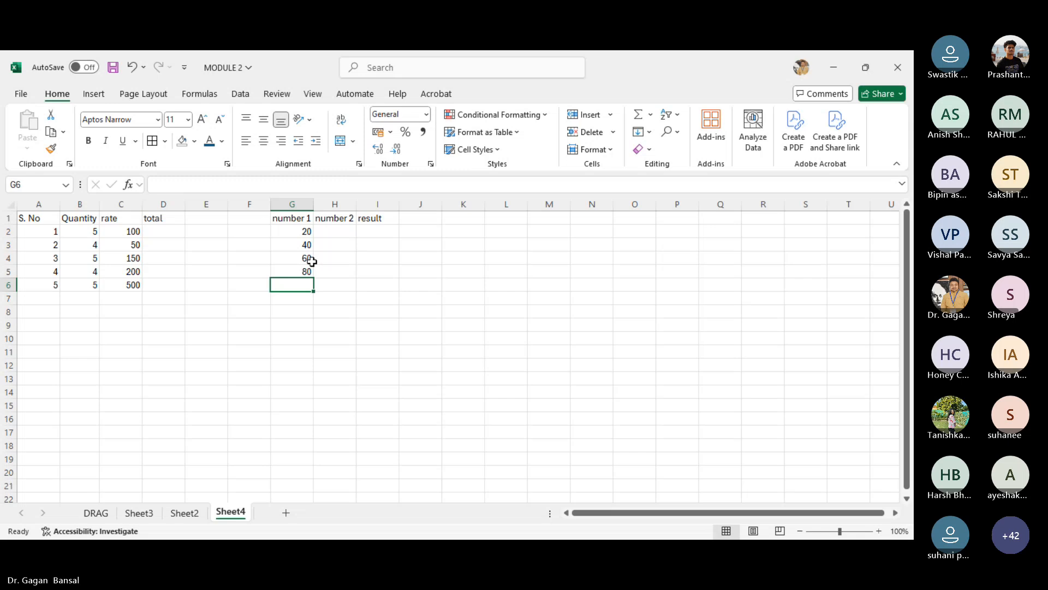
- Enter the values 10, 20, 30 and 40 under number 2 in H2:H5
{"action": "left_click", "coordinate": [339, 235]}
{"action": "type", "text": "10"}
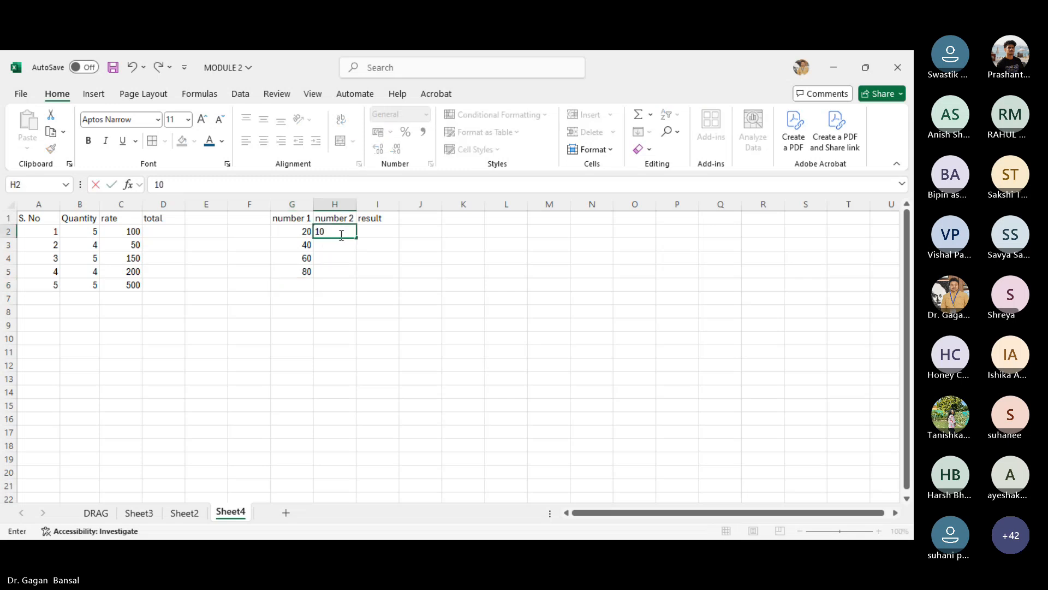
{"action": "key", "text": "Return"}
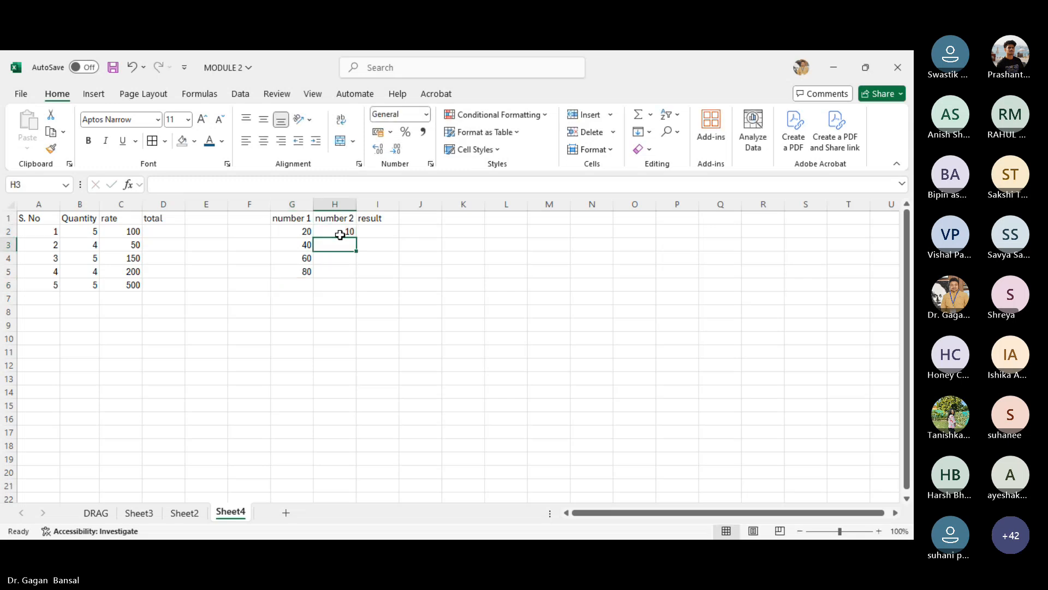
{"action": "type", "text": "20"}
{"action": "key", "text": "Return"}
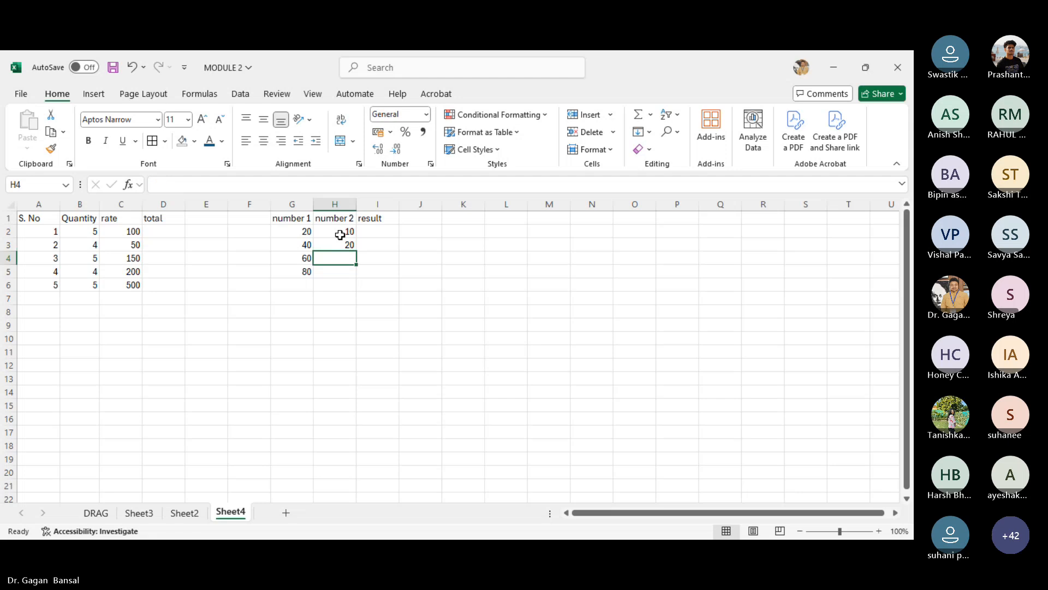
{"action": "type", "text": "30"}
{"action": "key", "text": "Return"}
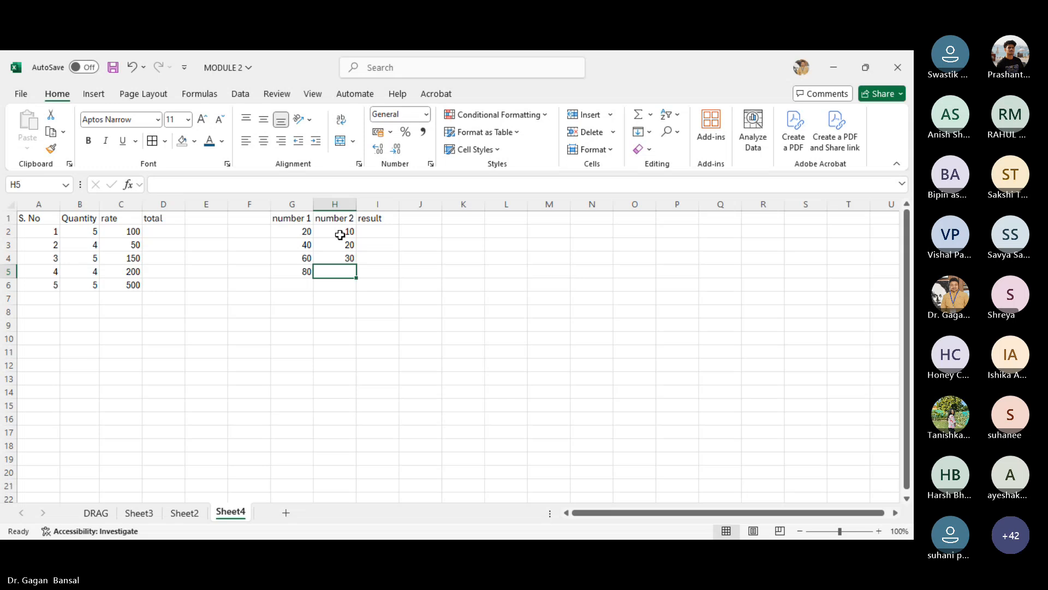
{"action": "type", "text": "40"}
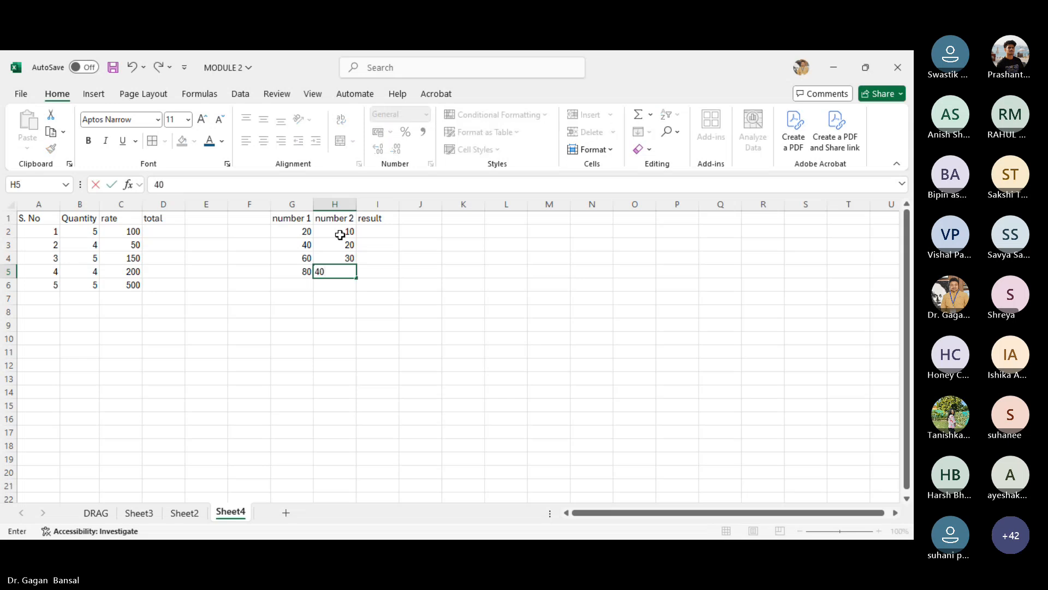
{"action": "key", "text": "Return"}
- Add the heading formula in F1 beside the number 1 heading
{"action": "left_click", "coordinate": [260, 232]}
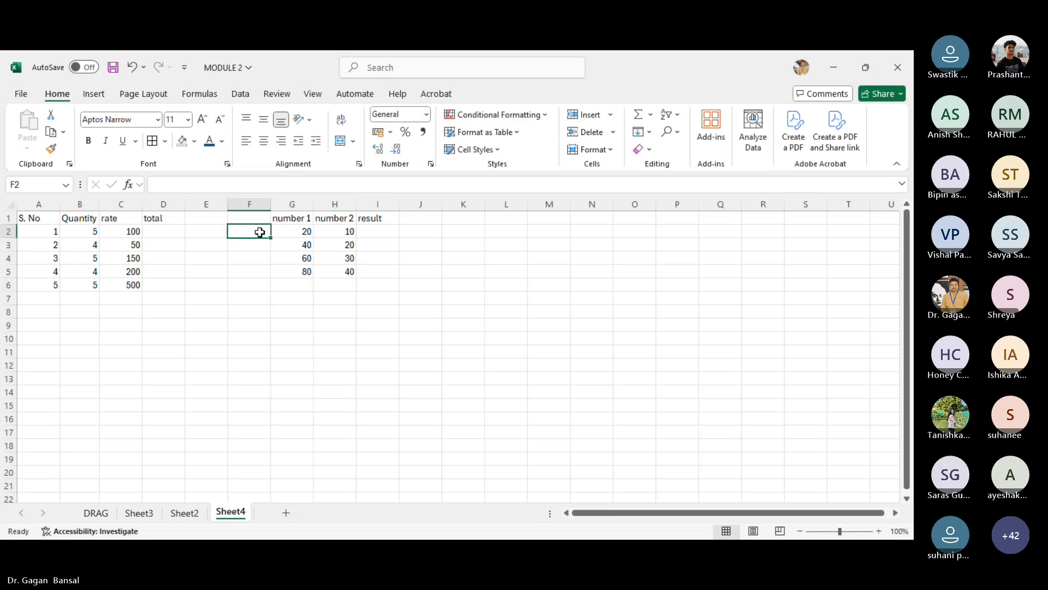
{"action": "key", "text": "Up"}
{"action": "type", "text": "form"}
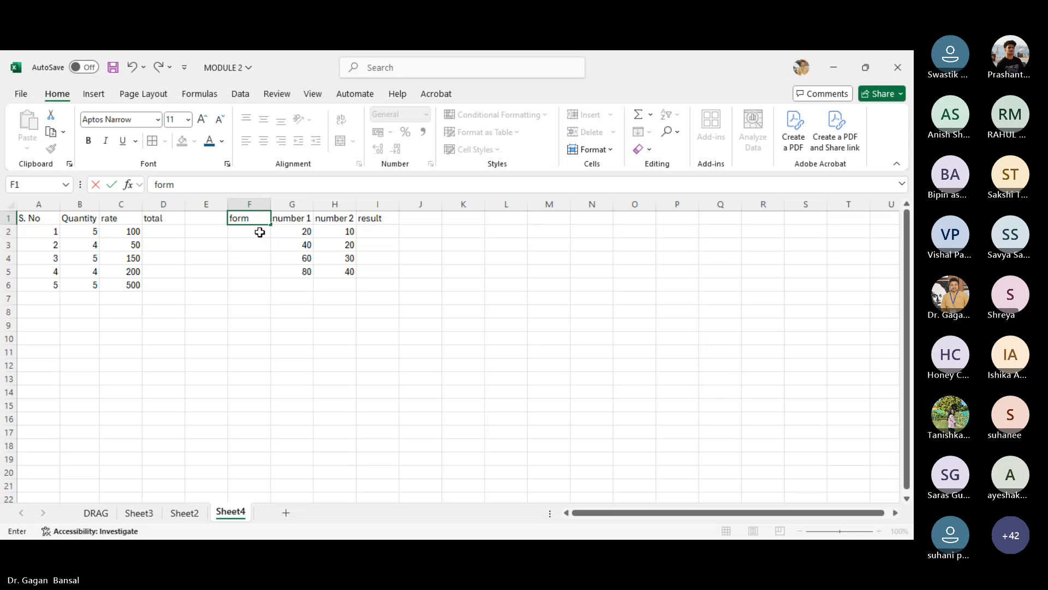
{"action": "type", "text": "ula"}
{"action": "key", "text": "Return"}
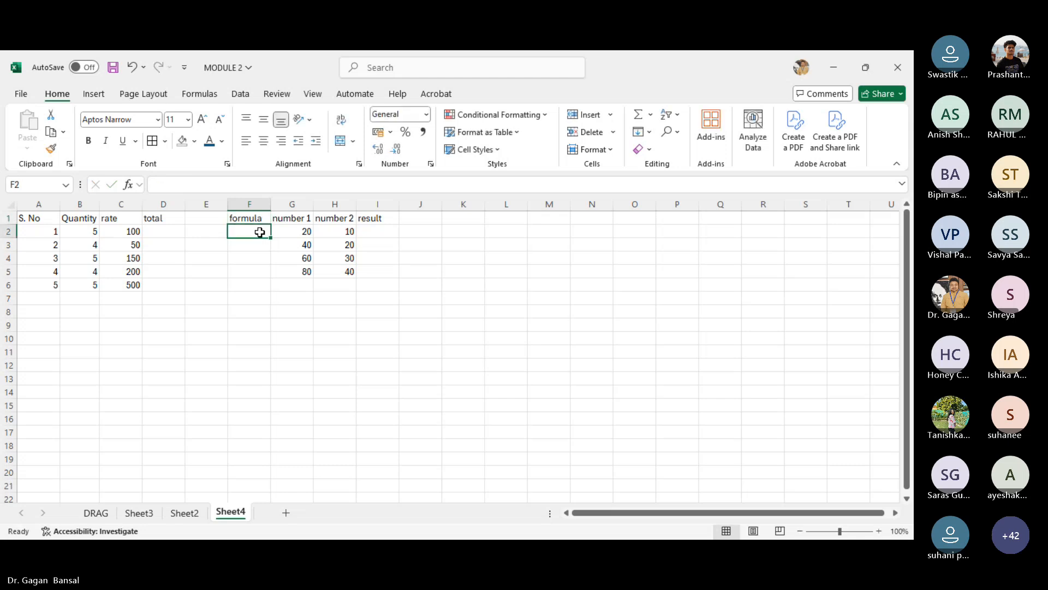
- List the operations ADD, MULTIPLY, DEVIDE and SUBTRACT\ in F2:F5 and autofit column F
{"action": "type", "text": "ADD"}
{"action": "key", "text": "Return"}
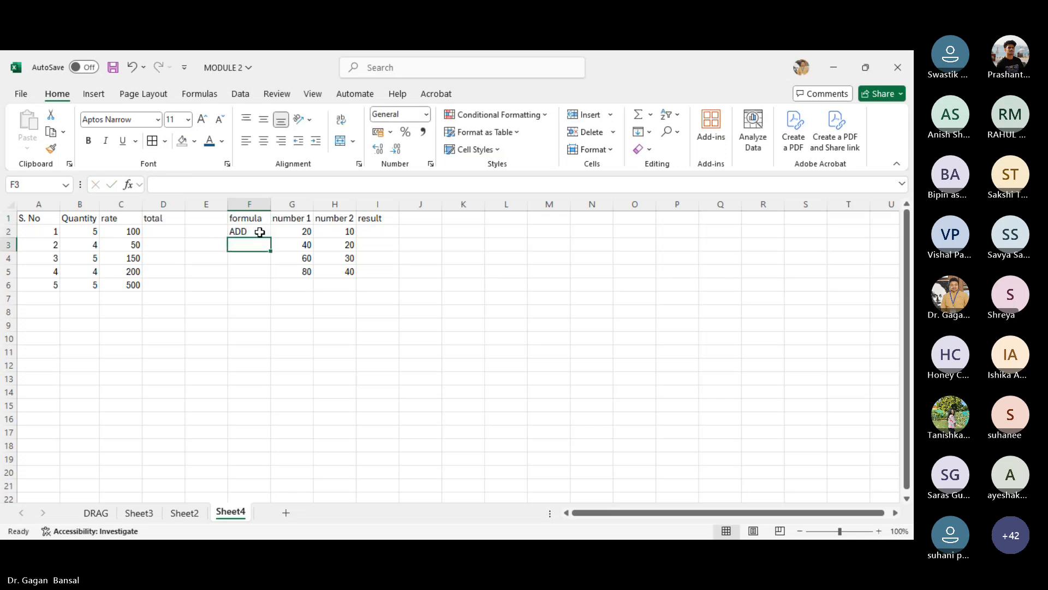
{"action": "type", "text": "MULTI"}
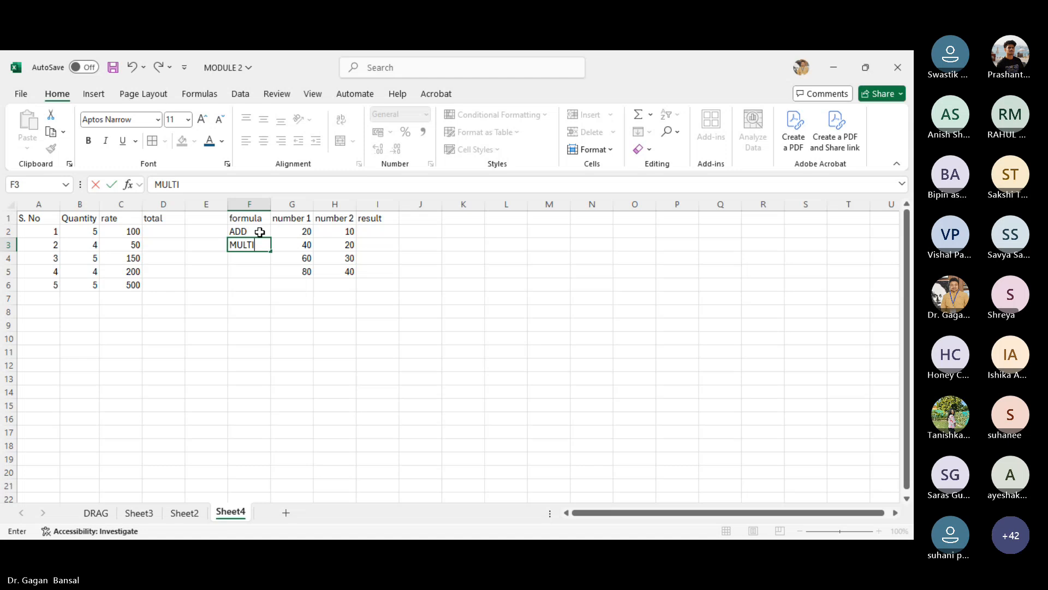
{"action": "type", "text": "PLY"}
{"action": "key", "text": "Return"}
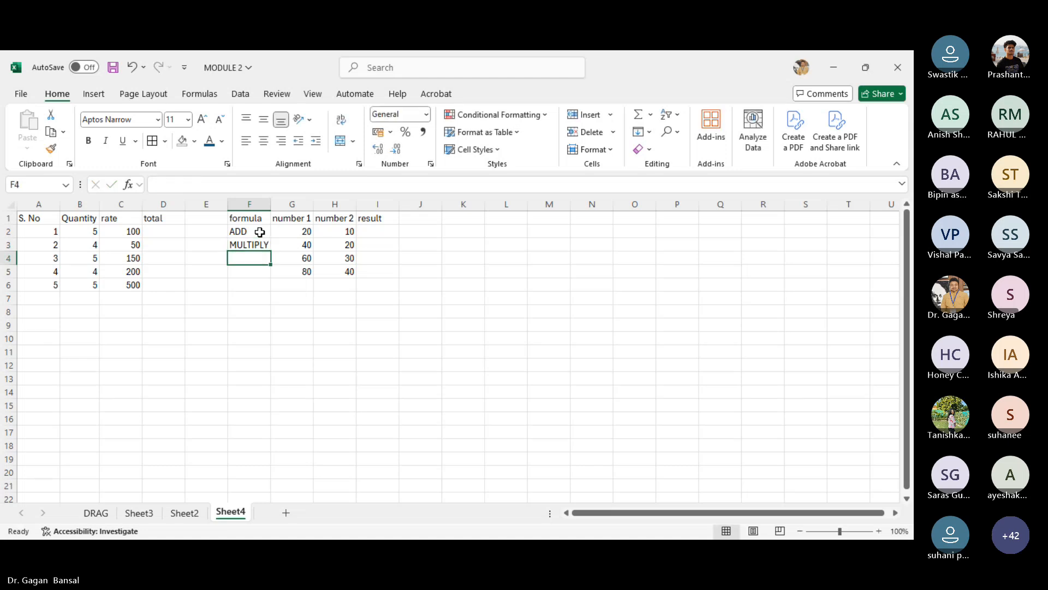
{"action": "type", "text": "DEVIDE"}
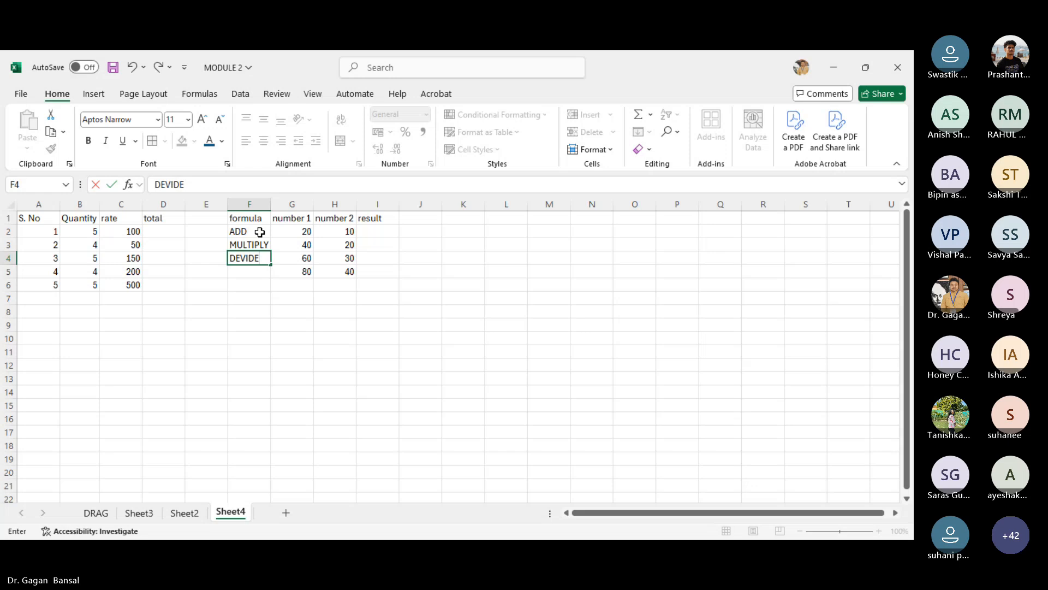
{"action": "key", "text": "Return"}
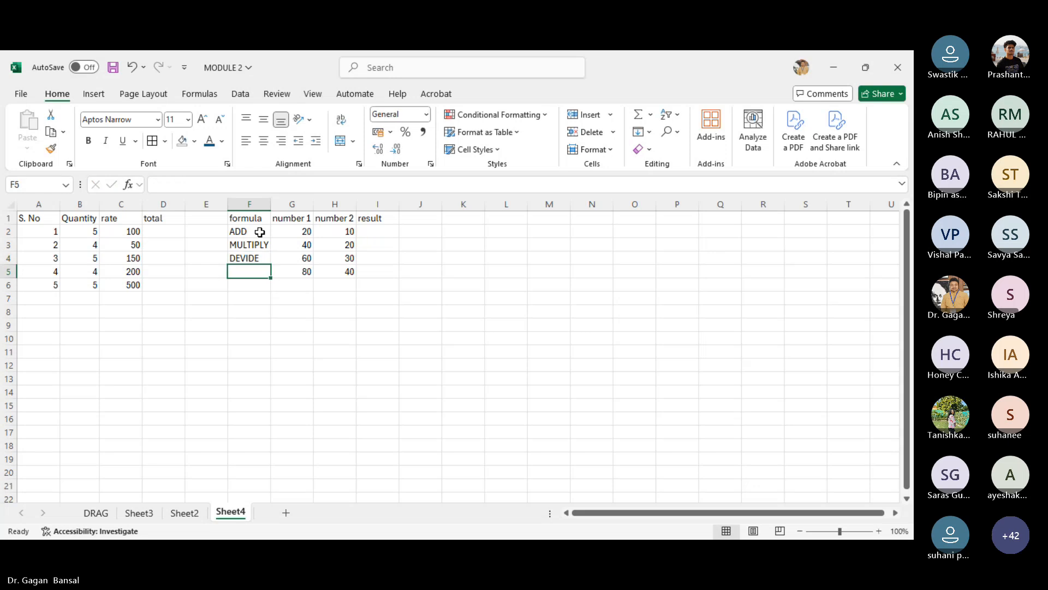
{"action": "key", "text": "Up"}
{"action": "key", "text": "Up"}
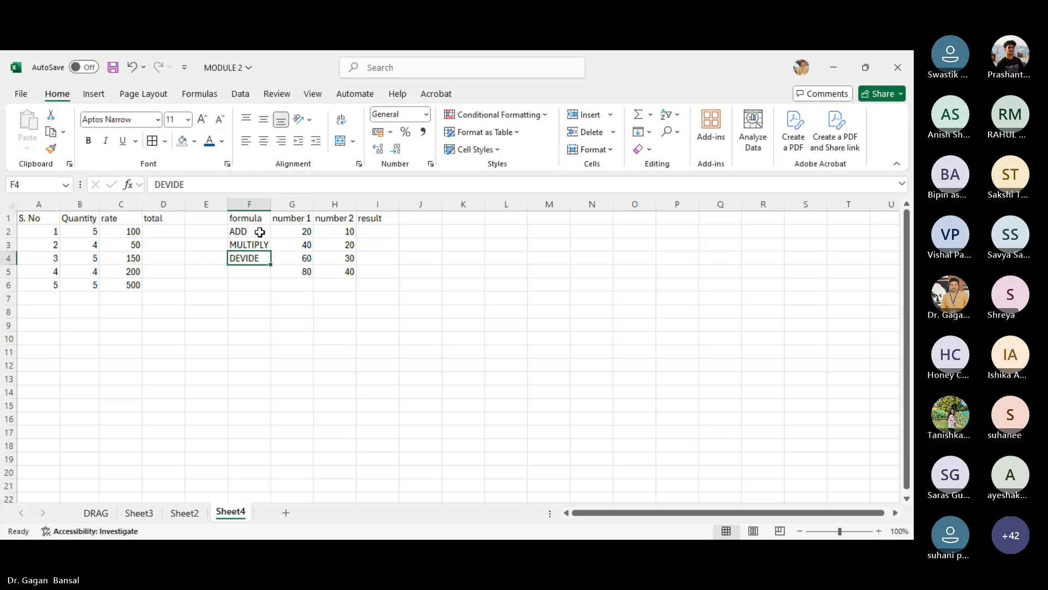
{"action": "key", "text": "Down"}
{"action": "key", "text": "Down"}
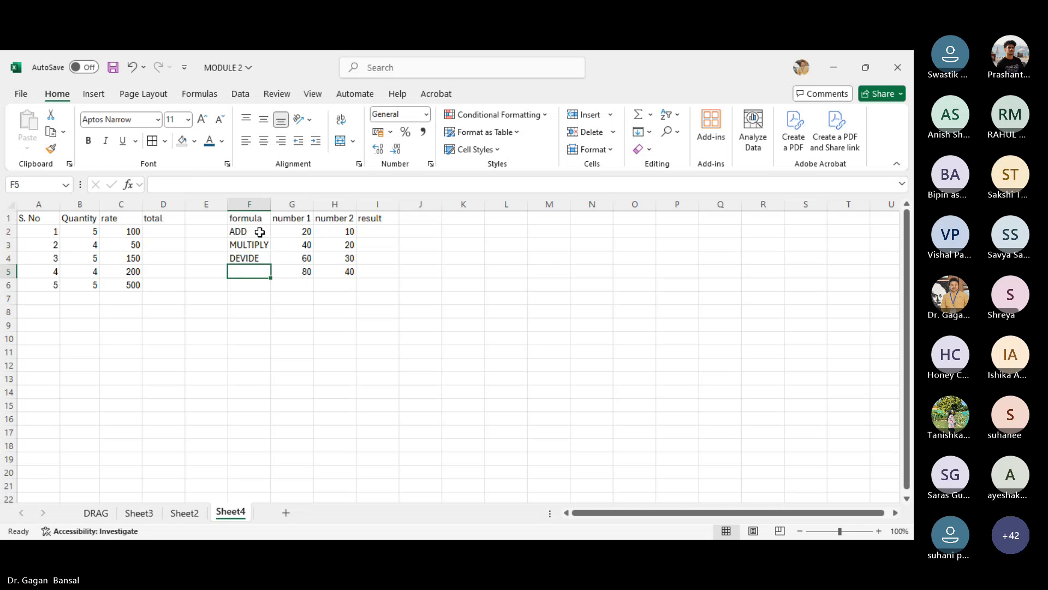
{"action": "type", "text": "SUB"}
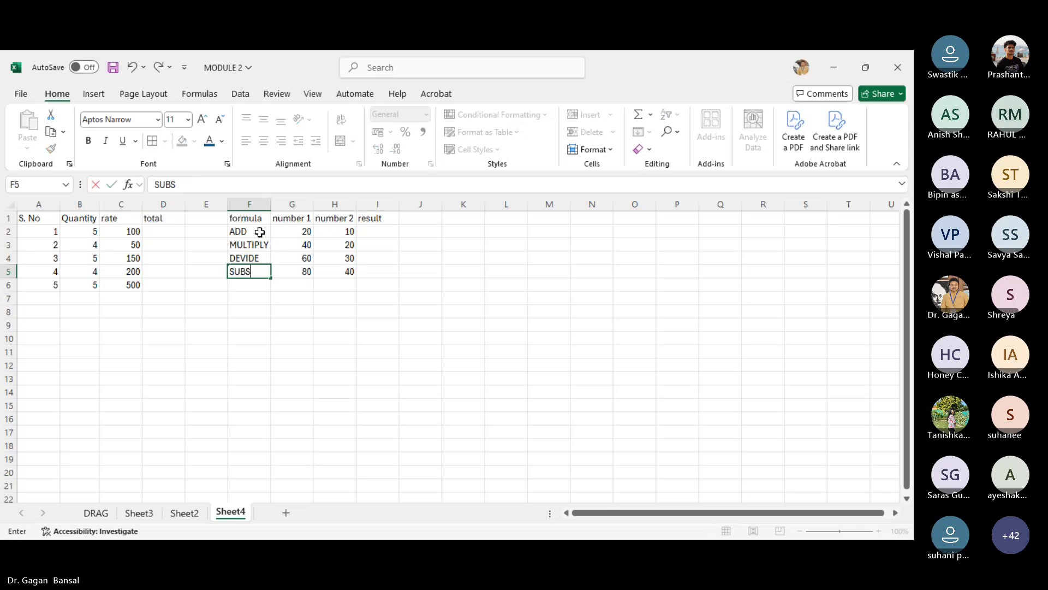
{"action": "type", "text": "TRACT"}
{"action": "key", "text": "Return"}
{"action": "double_click", "coordinate": [270, 205]}
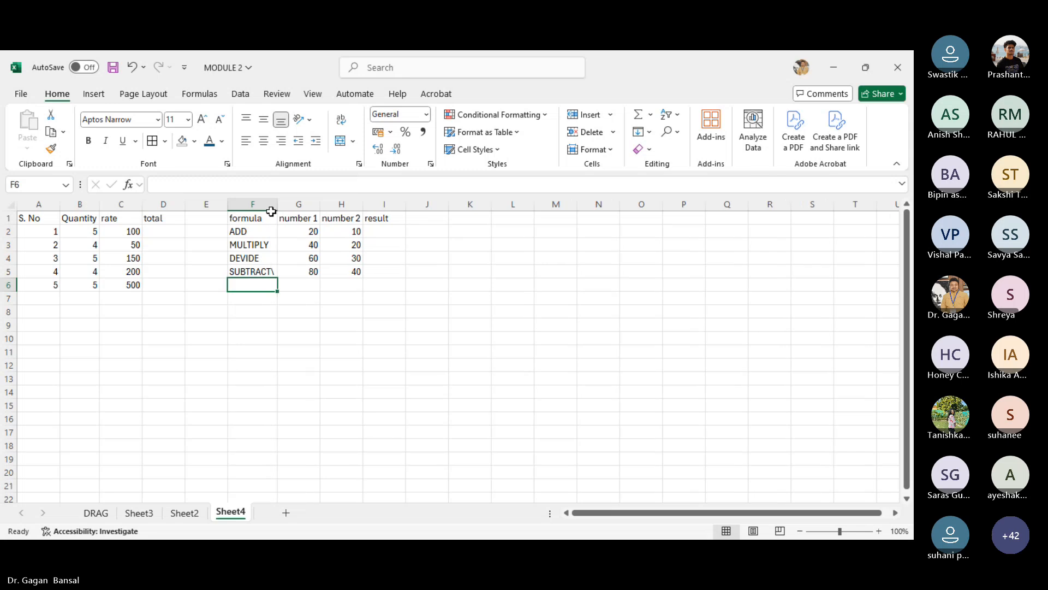
- Make the headings in F1:I1 bold
{"action": "left_click_drag", "start_coordinate": [257, 215], "coordinate": [384, 216]}
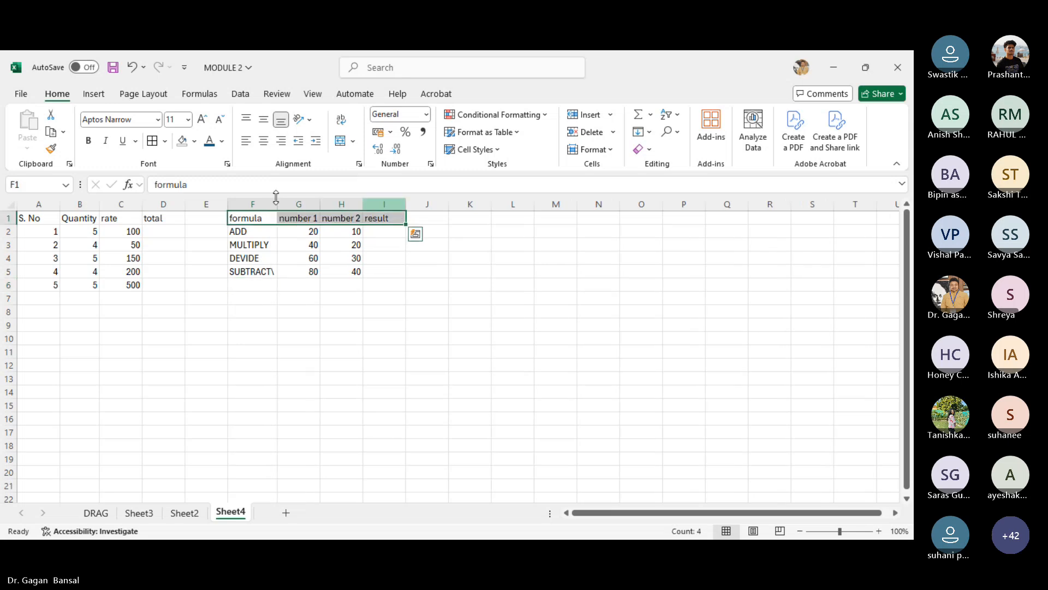
{"action": "left_click", "coordinate": [88, 141]}
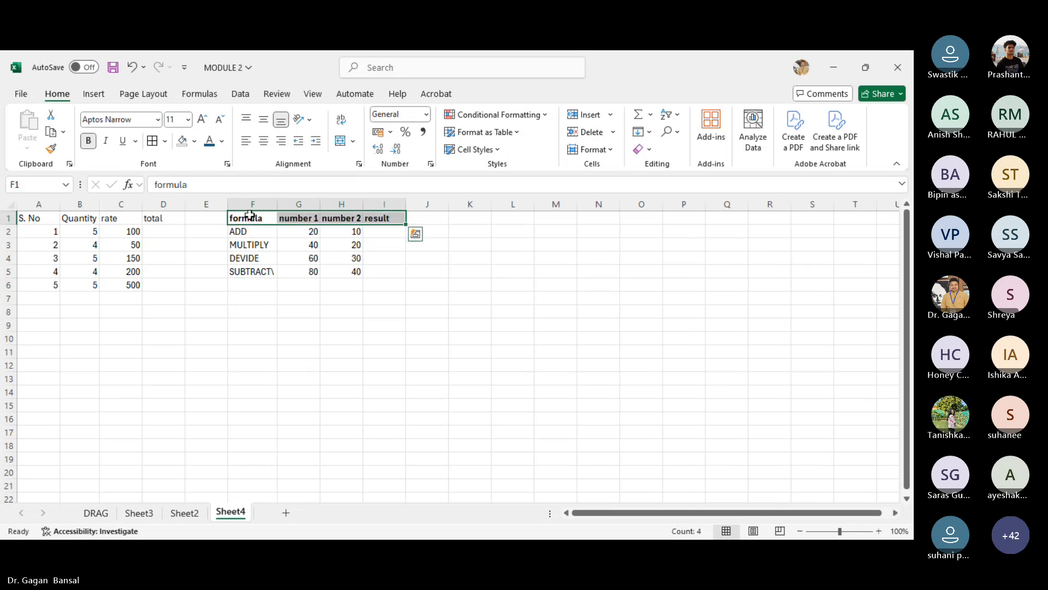
- Apply all borders to the F1:I5 block and increase its font size to 14
{"action": "left_click_drag", "start_coordinate": [246, 216], "coordinate": [385, 269]}
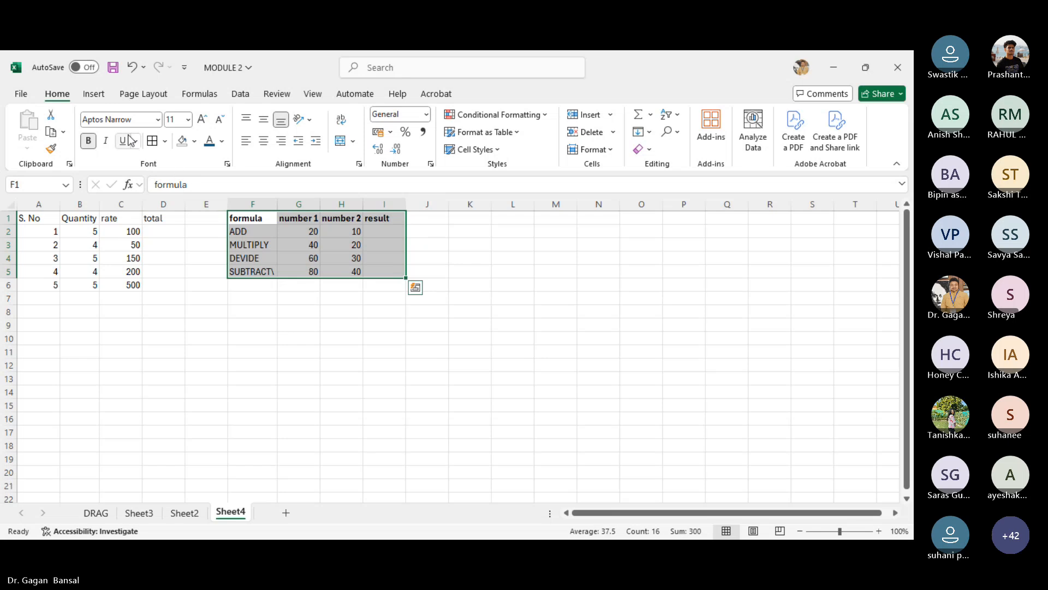
{"action": "left_click", "coordinate": [152, 140]}
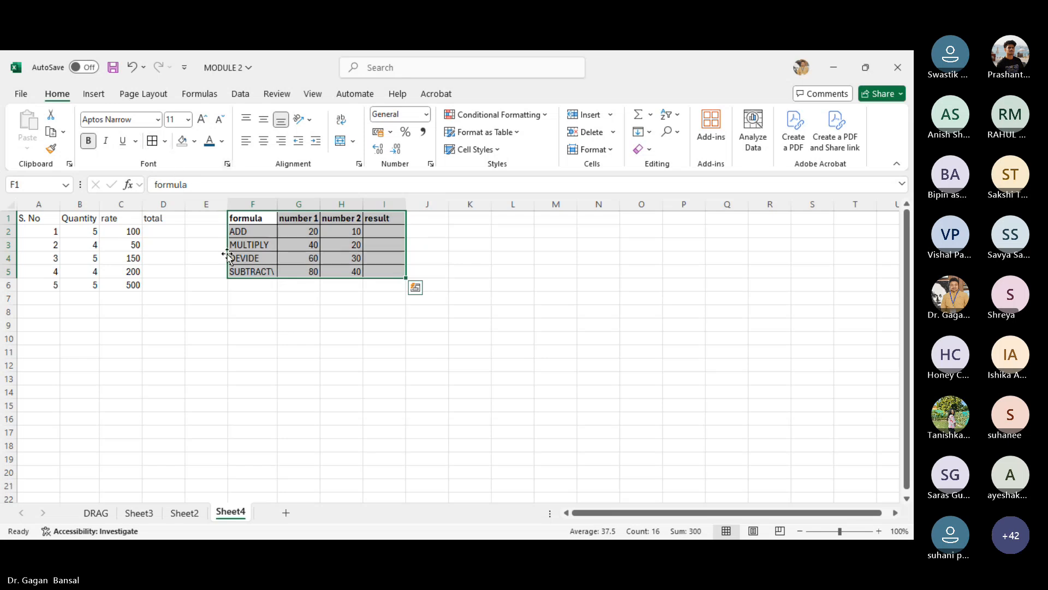
{"action": "left_click", "coordinate": [202, 120]}
{"action": "left_click", "coordinate": [202, 119]}
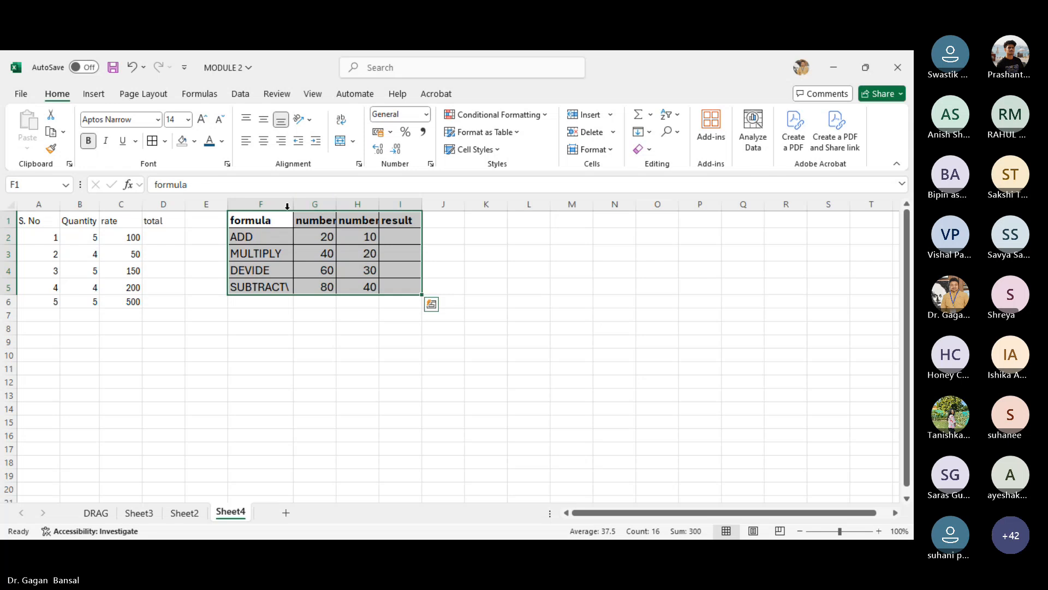
- Autofit the widths of columns F through I
{"action": "left_click_drag", "start_coordinate": [286, 204], "coordinate": [394, 203]}
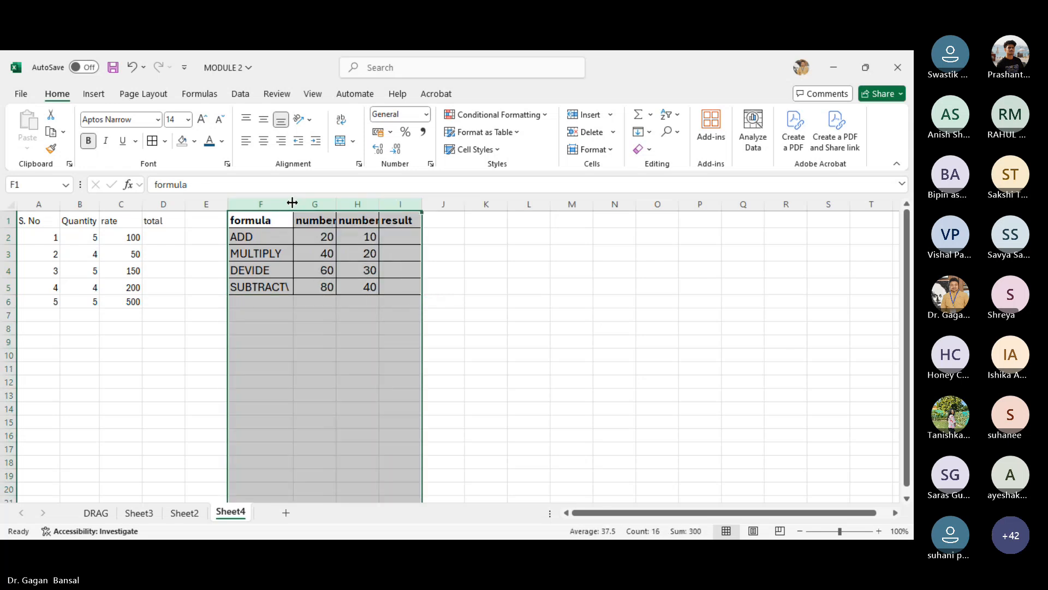
{"action": "double_click", "coordinate": [294, 203]}
{"action": "left_click", "coordinate": [380, 343]}
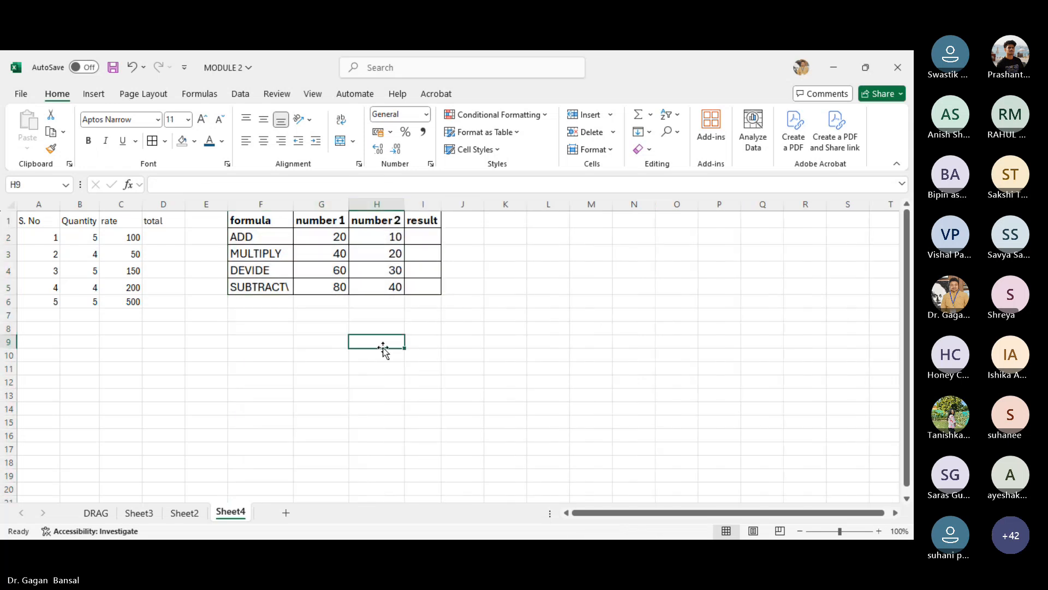
- Remove the stray backslash from the SUBTRACT label in F5
{"action": "left_click", "coordinate": [292, 290]}
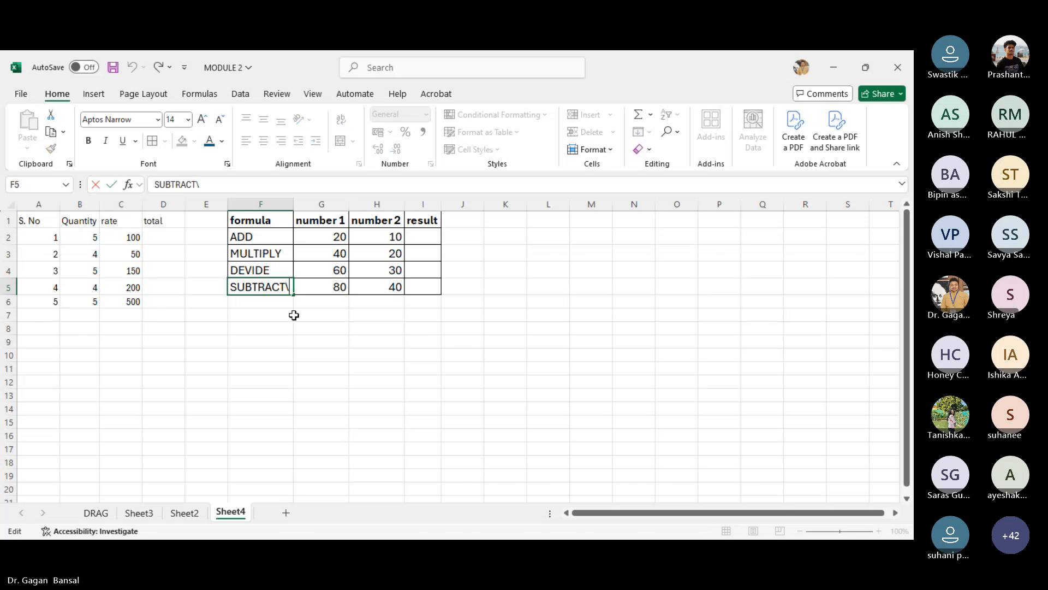
{"action": "left_click", "coordinate": [316, 343]}
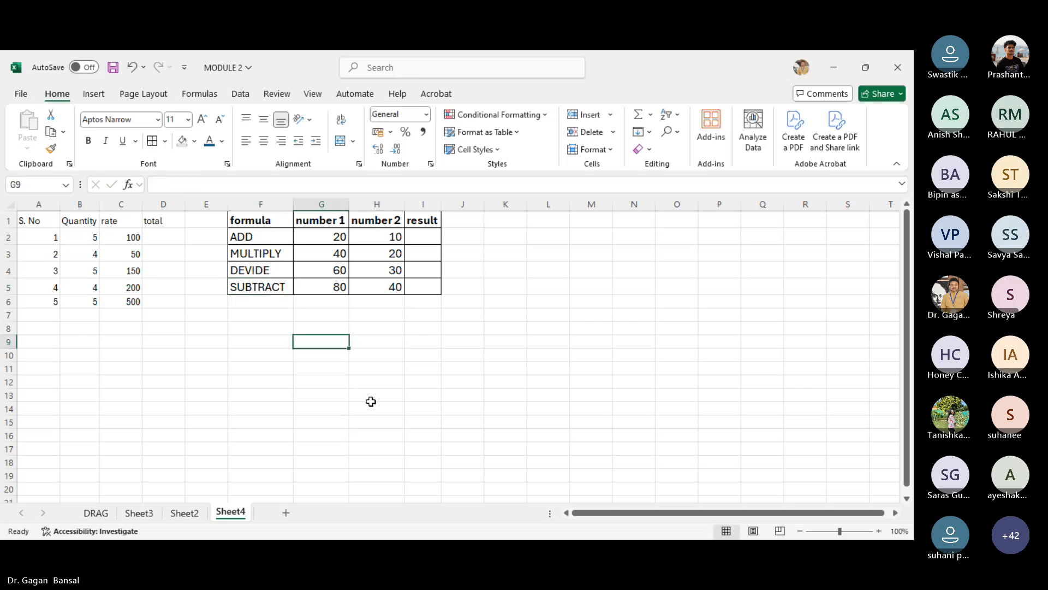
- Widen column I and capitalize its heading to Result
{"action": "left_click_drag", "start_coordinate": [439, 205], "coordinate": [478, 206]}
{"action": "double_click", "coordinate": [417, 220]}
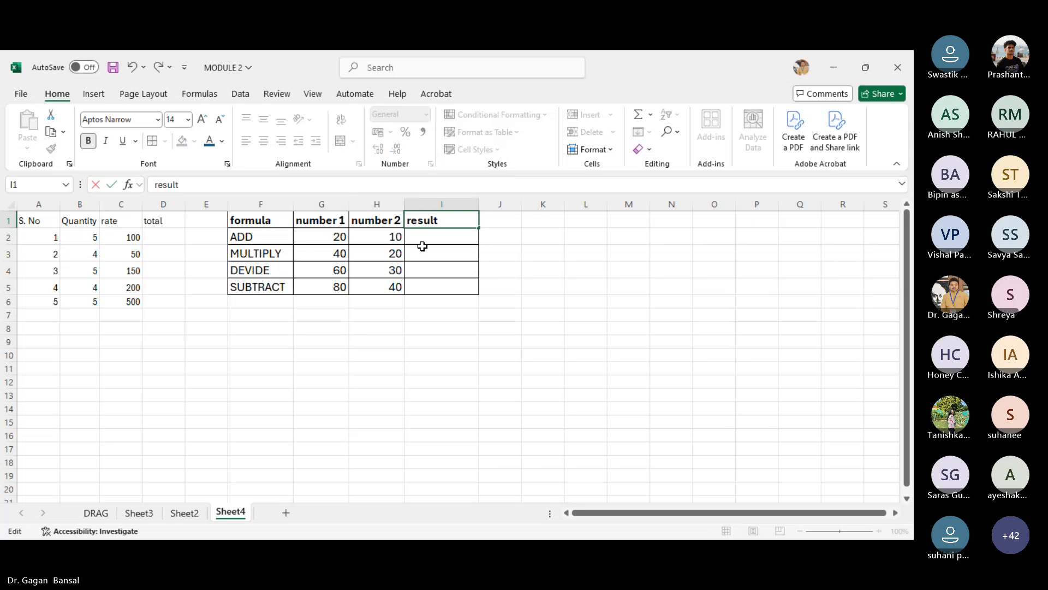
{"action": "key", "text": "Return"}
{"action": "key", "text": "BackSpace"}
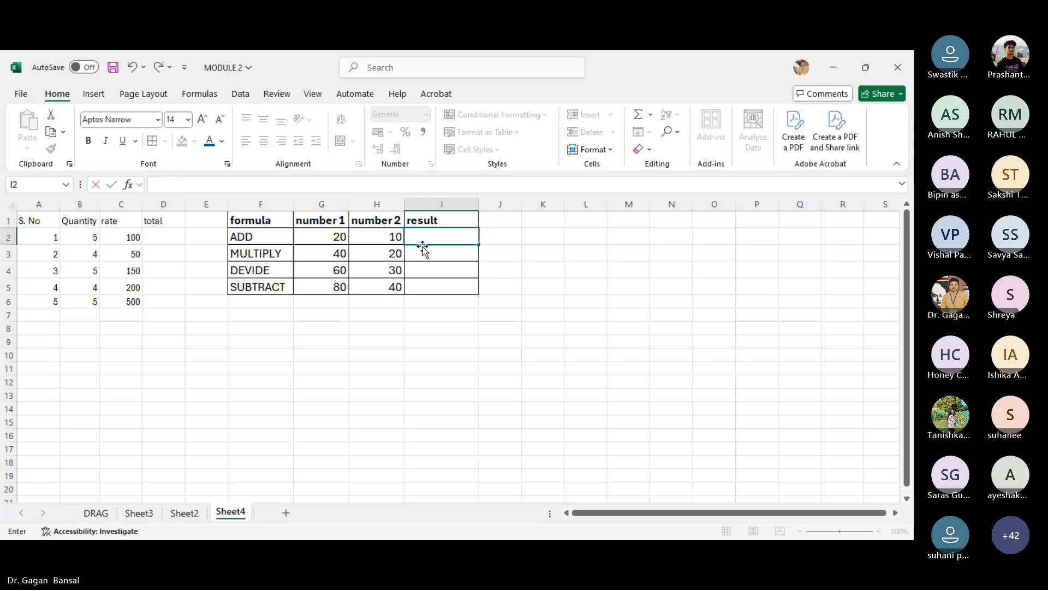
{"action": "double_click", "coordinate": [414, 220]}
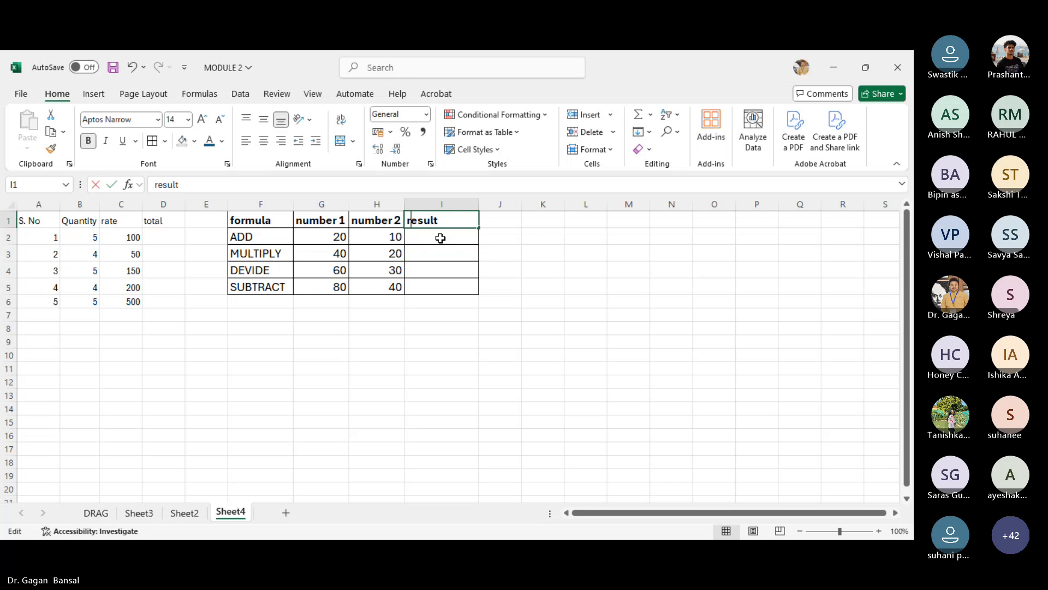
{"action": "key", "text": "BackSpace"}
{"action": "type", "text": "R"}
{"action": "key", "text": "Return"}
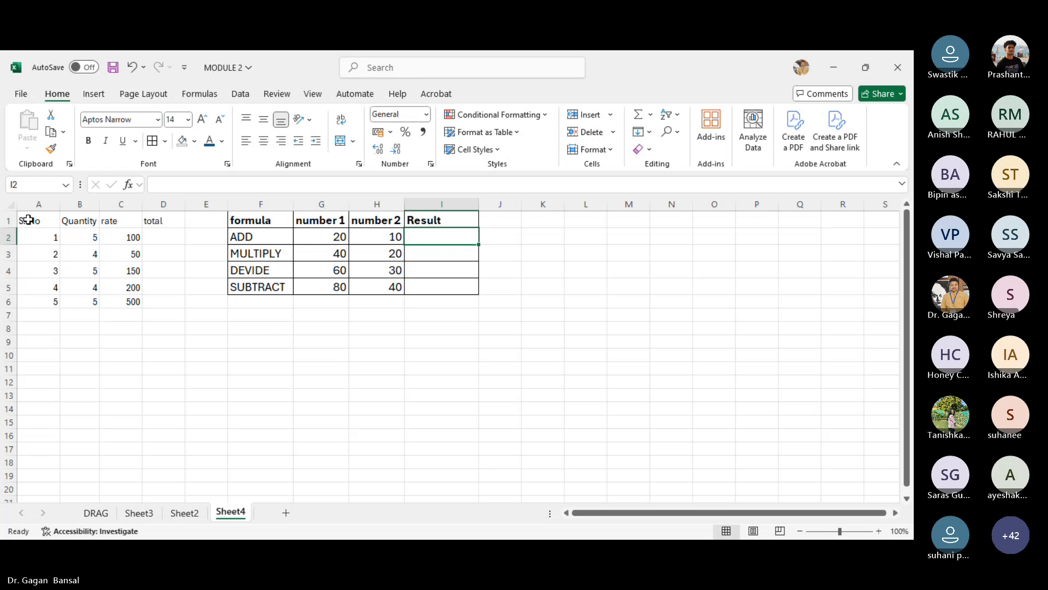
- Apply all borders to the A1:D6 data block and increase its font size by two steps
{"action": "left_click_drag", "start_coordinate": [28, 220], "coordinate": [150, 302]}
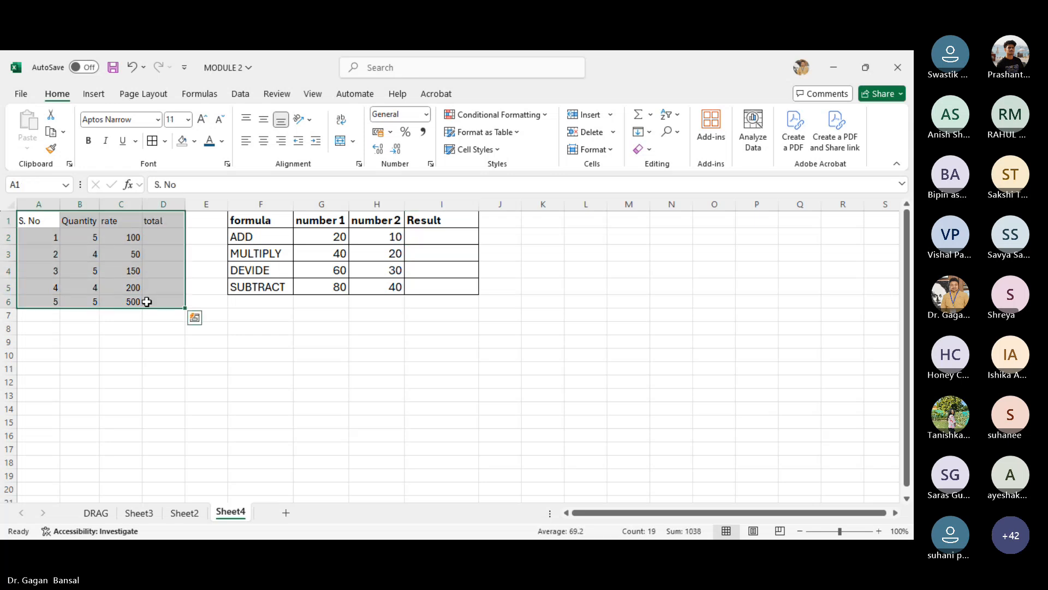
{"action": "left_click", "coordinate": [152, 141]}
{"action": "left_click", "coordinate": [202, 122]}
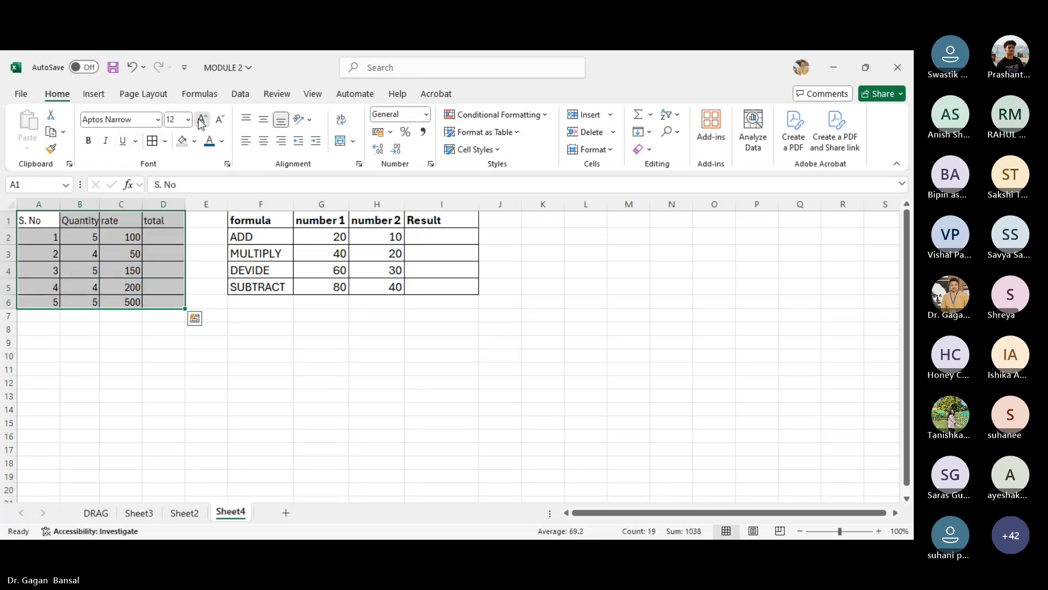
{"action": "left_click", "coordinate": [202, 121]}
{"action": "left_click", "coordinate": [251, 384]}
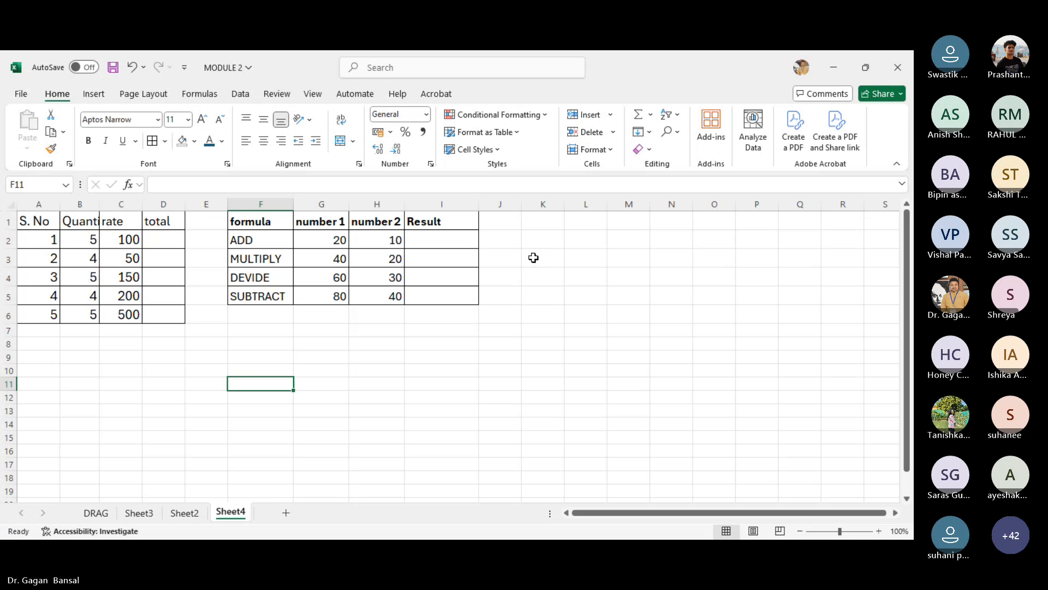
- Copy the number 1 values from G2:G5 into L2:L5 and extend that series down to L14
{"action": "left_click_drag", "start_coordinate": [329, 241], "coordinate": [329, 289]}
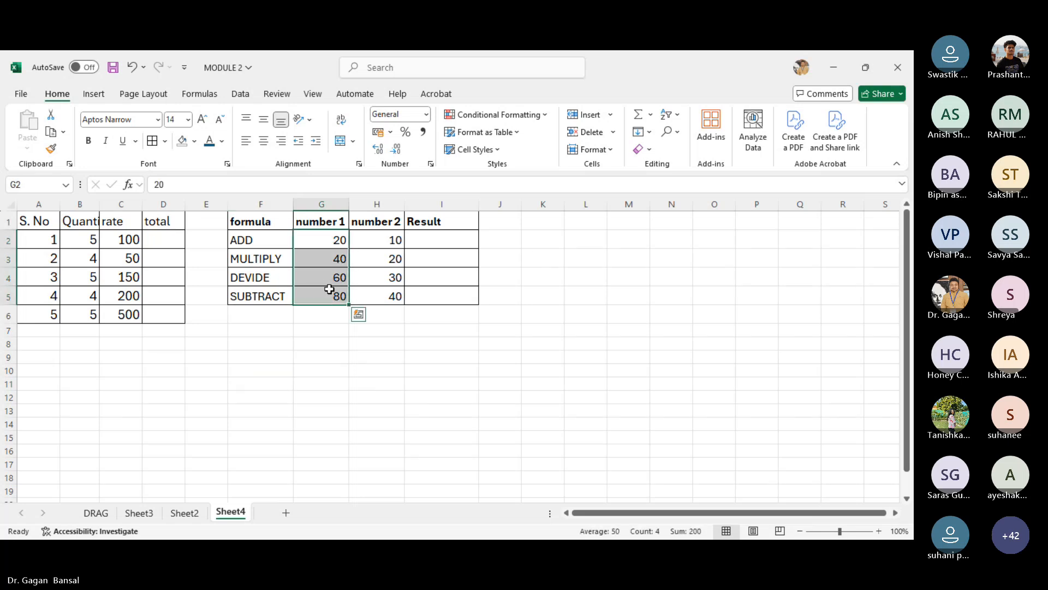
{"action": "key", "text": "ctrl+c"}
{"action": "left_click", "coordinate": [575, 240]}
{"action": "key", "text": "ctrl+v"}
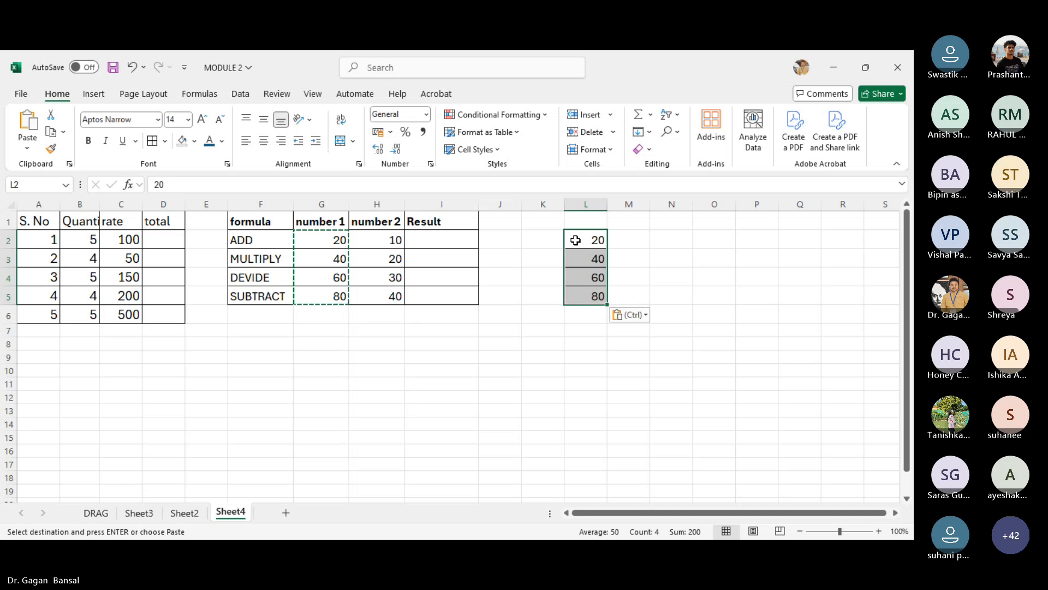
{"action": "left_click_drag", "start_coordinate": [607, 304], "coordinate": [611, 461]}
- Enter the label Formula in cell K15
{"action": "left_click", "coordinate": [539, 463]}
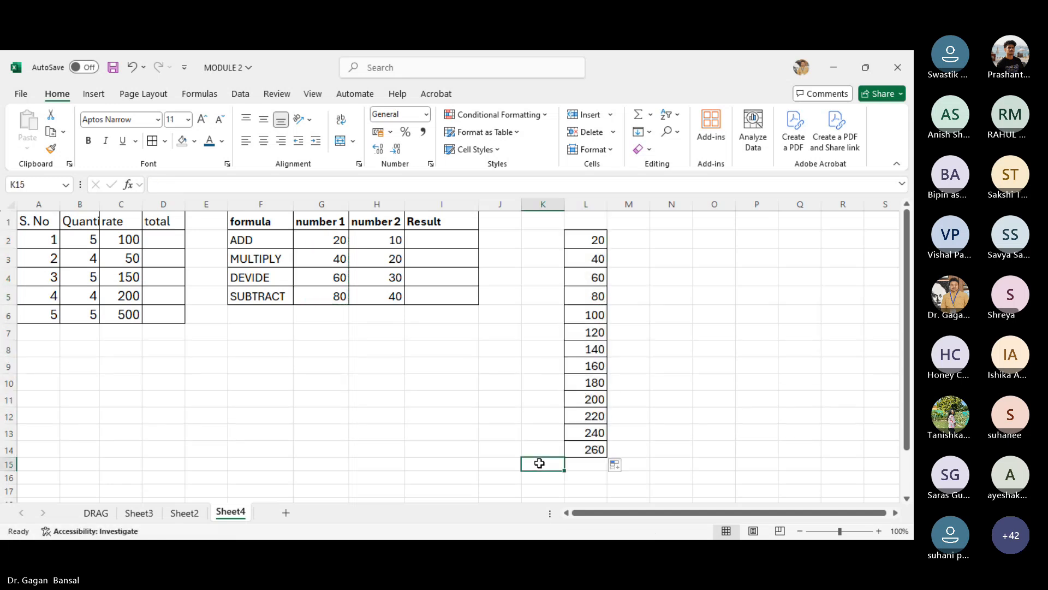
{"action": "type", "text": "Formula"}
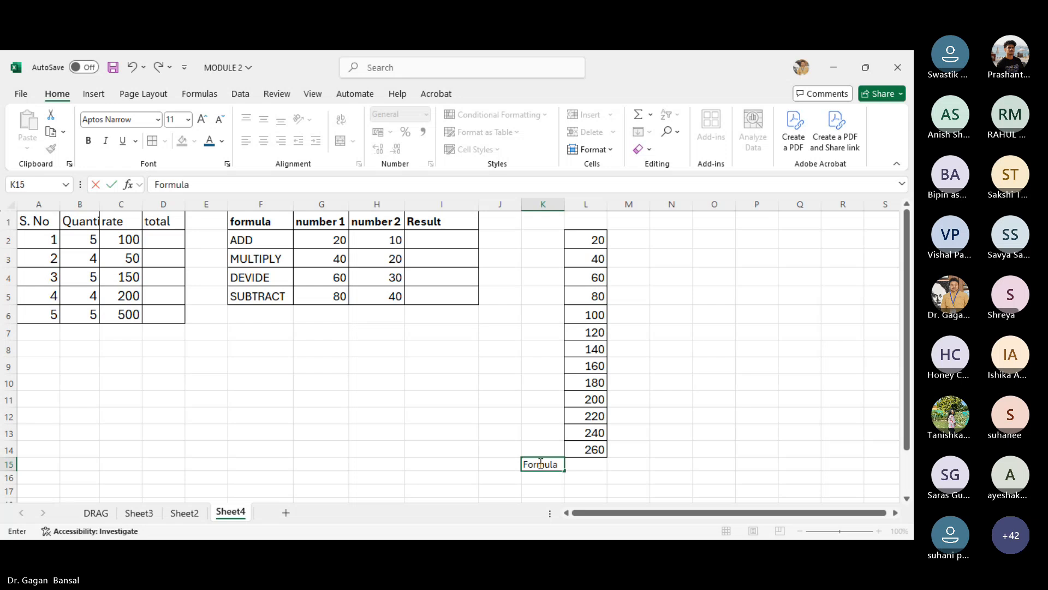
{"action": "key", "text": "Return"}
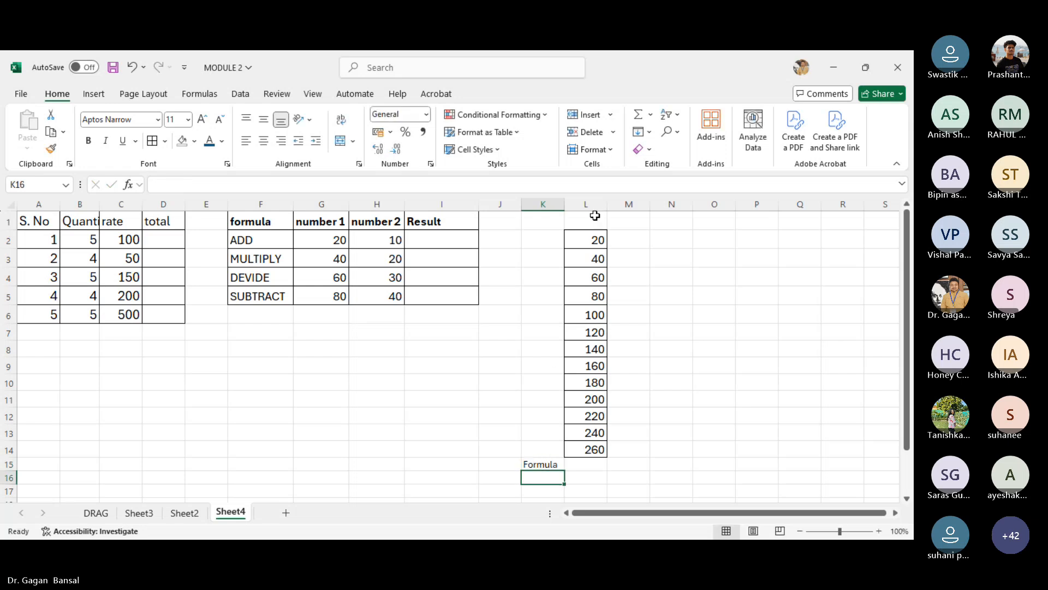
- Widen column L and autofit the width of column B
{"action": "left_click_drag", "start_coordinate": [607, 204], "coordinate": [652, 212]}
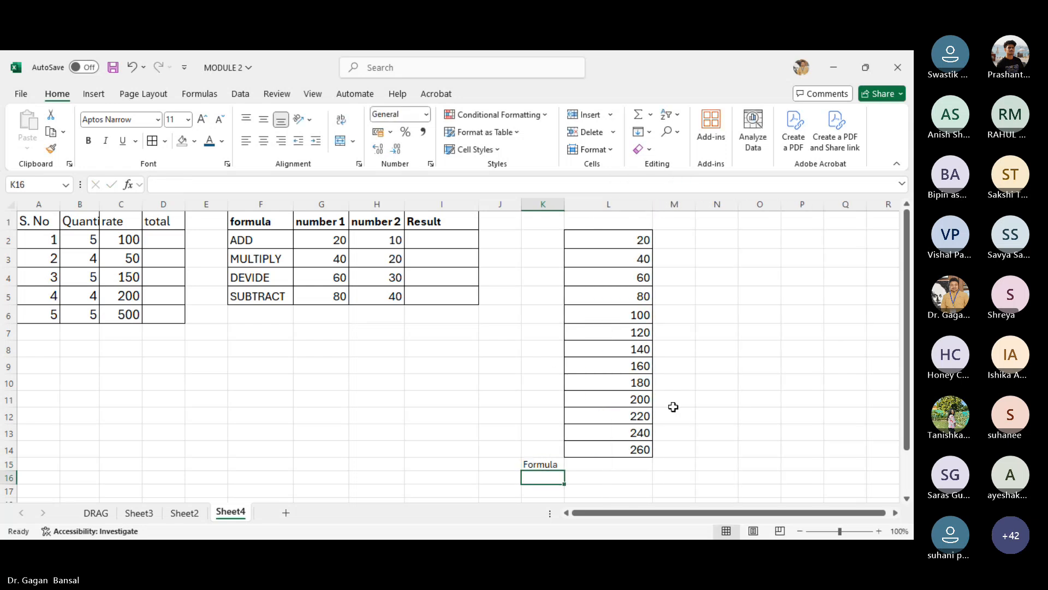
{"action": "left_click", "coordinate": [595, 464]}
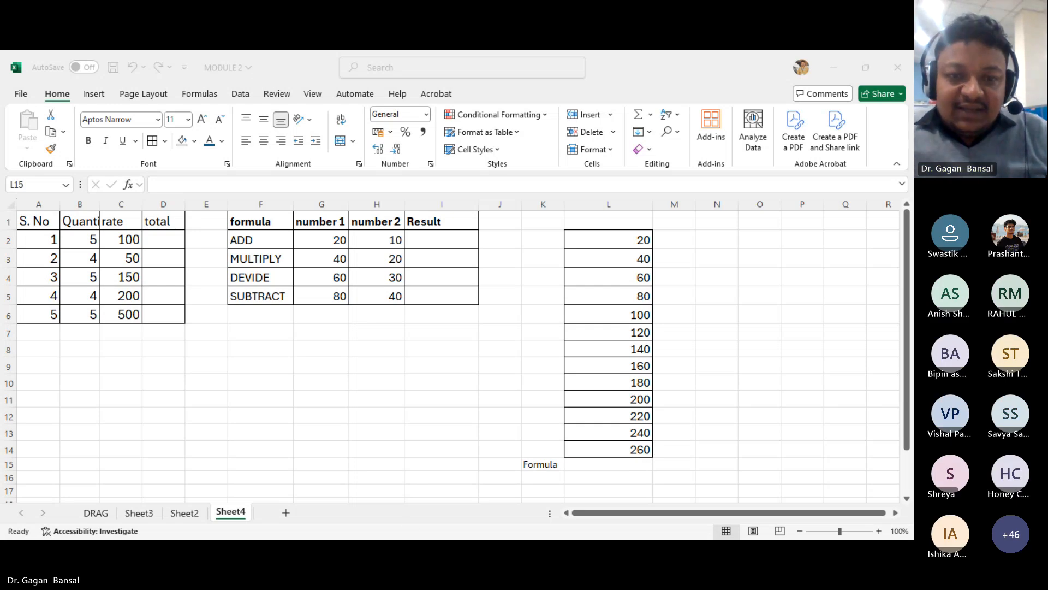
{"action": "left_click", "coordinate": [345, 497]}
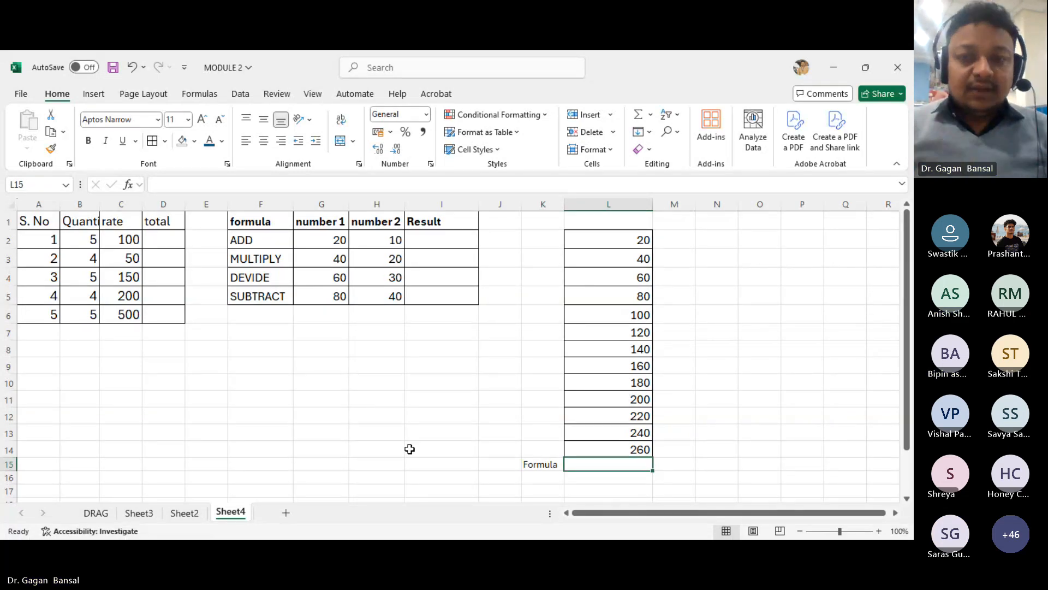
{"action": "double_click", "coordinate": [99, 207]}
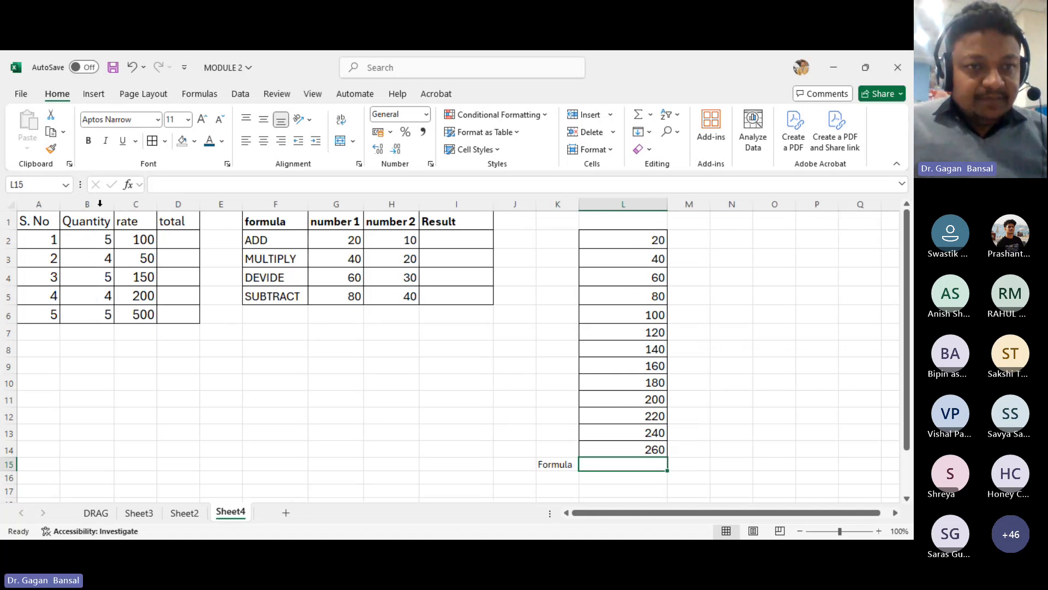
{"action": "left_click", "coordinate": [262, 429]}
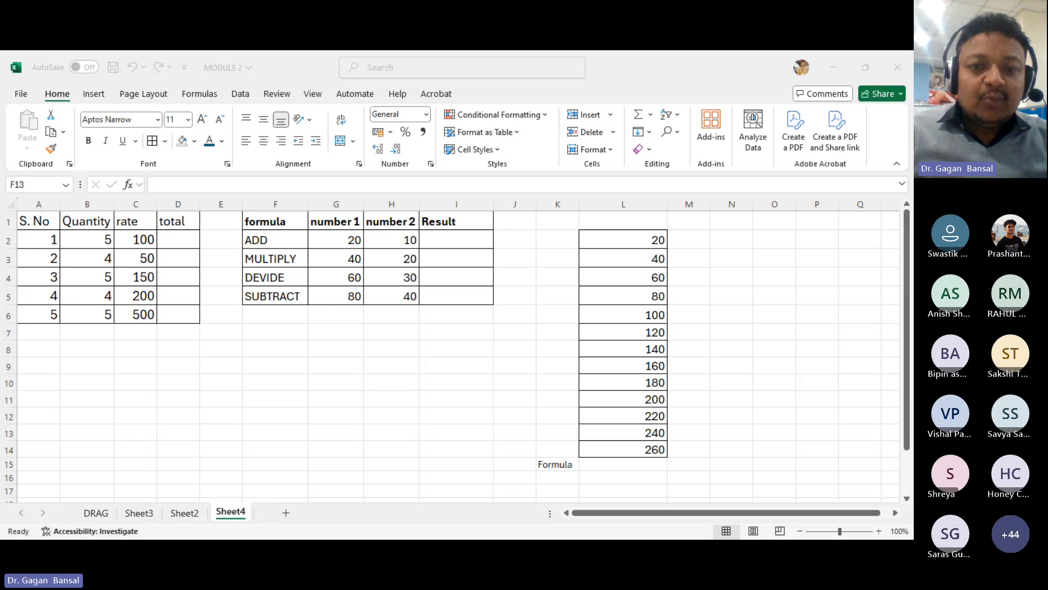
{"action": "left_click", "coordinate": [376, 494]}
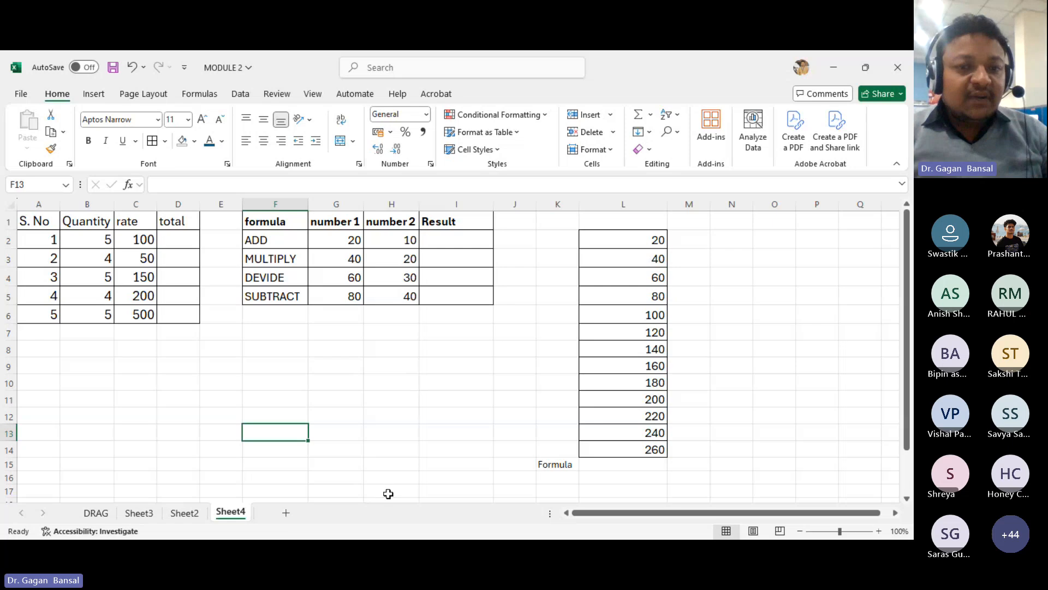
{"action": "key", "text": "alt+Tab"}
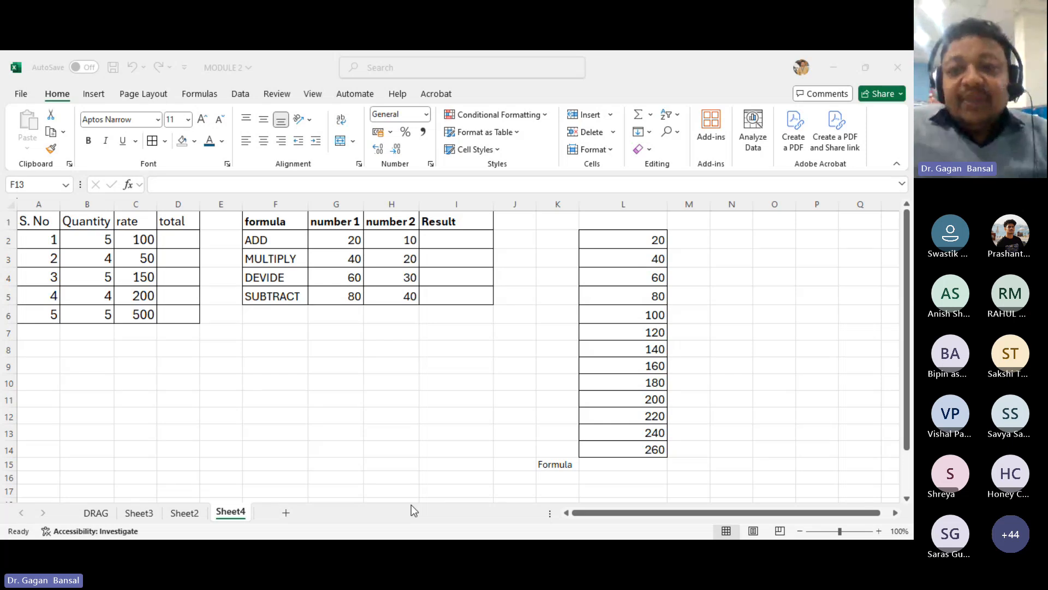
{"action": "left_click", "coordinate": [366, 513]}
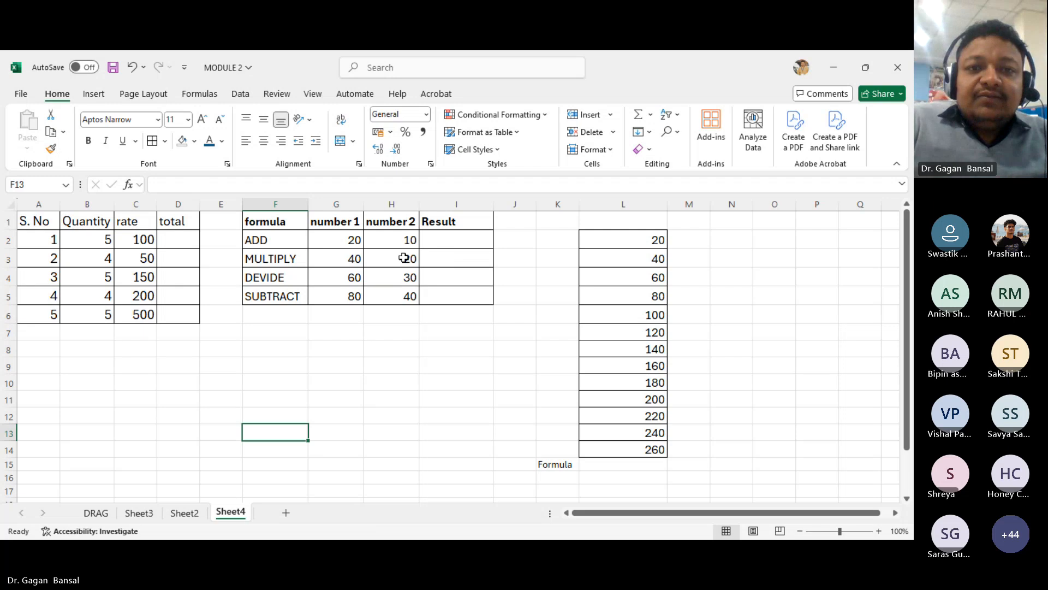
- Fill the entire number 1 column G with an orange background color
{"action": "left_click", "coordinate": [345, 204]}
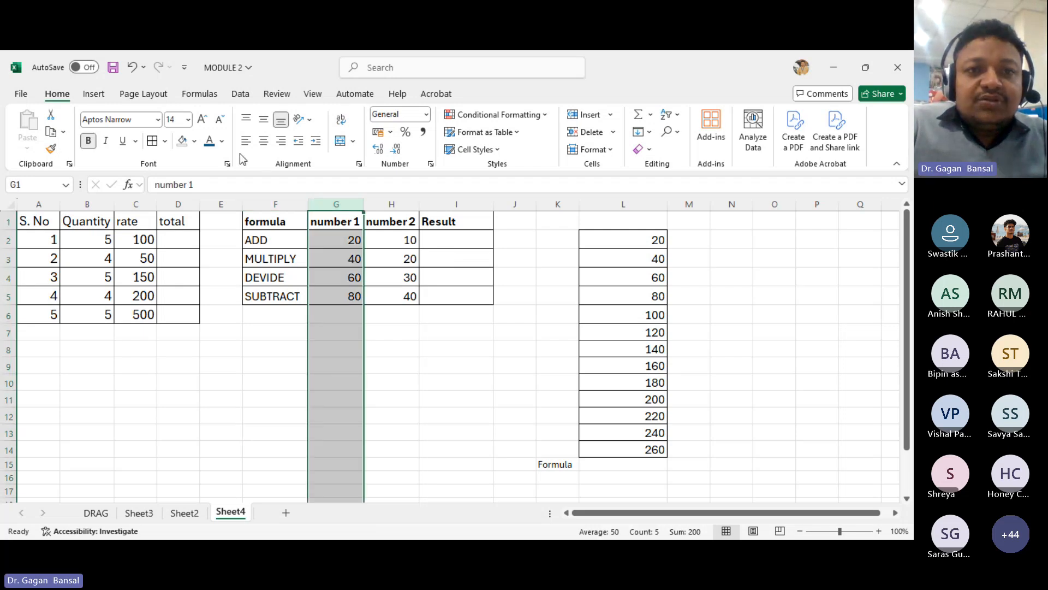
{"action": "left_click", "coordinate": [196, 144]}
{"action": "left_click", "coordinate": [205, 296]}
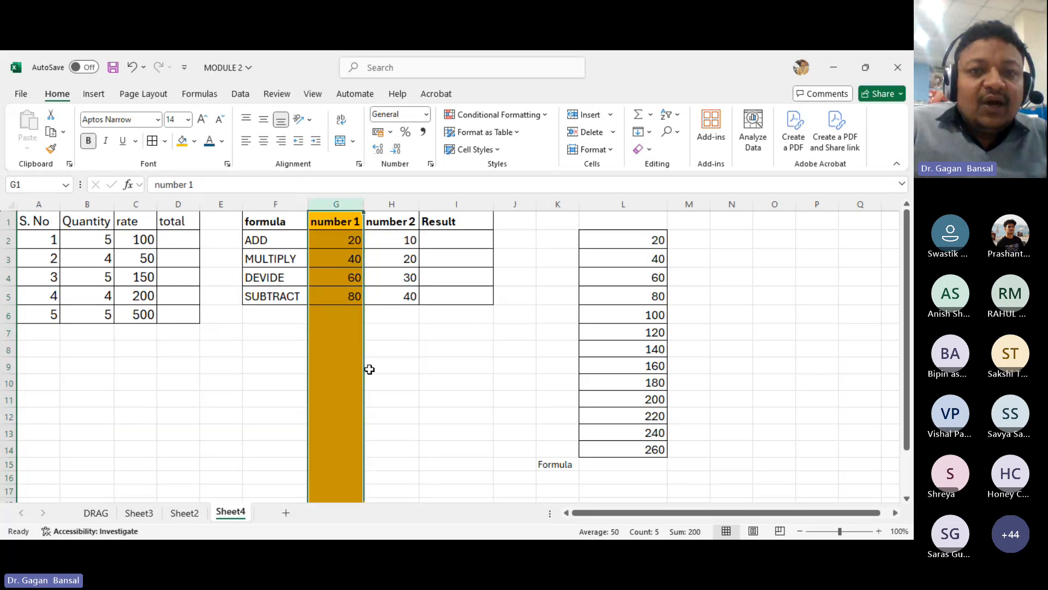
{"action": "left_click", "coordinate": [368, 366]}
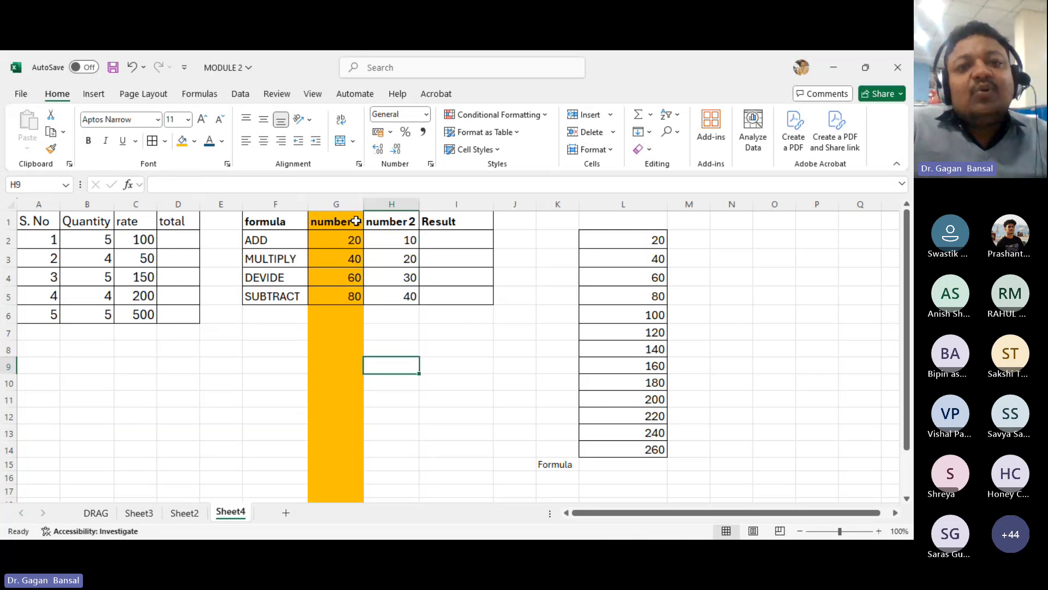
- Fill the entire number 2 column H with a green background color
{"action": "left_click", "coordinate": [384, 204]}
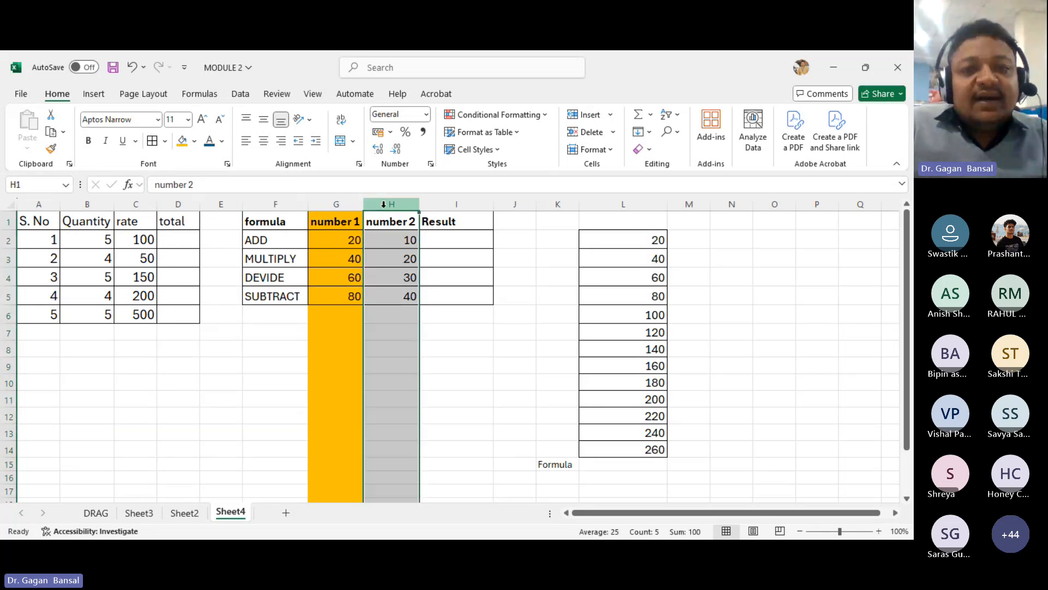
{"action": "left_click", "coordinate": [195, 141]}
{"action": "left_click", "coordinate": [228, 297]}
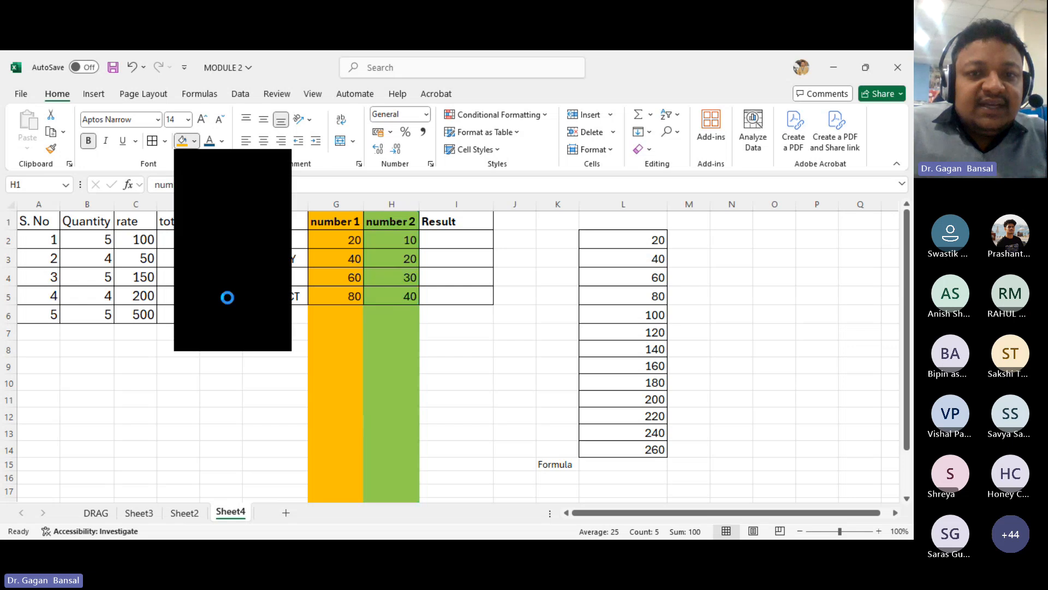
{"action": "left_click", "coordinate": [462, 396]}
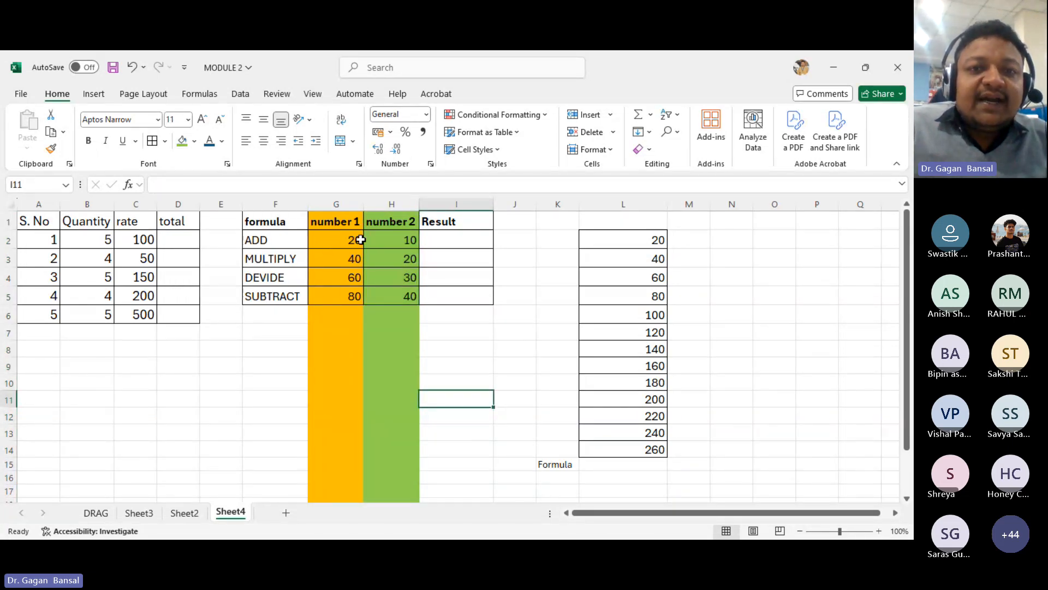
- Enter the formula =(G2+H2) in I2 to add number 1 and number 2 for the ADD row
{"action": "left_click", "coordinate": [438, 239]}
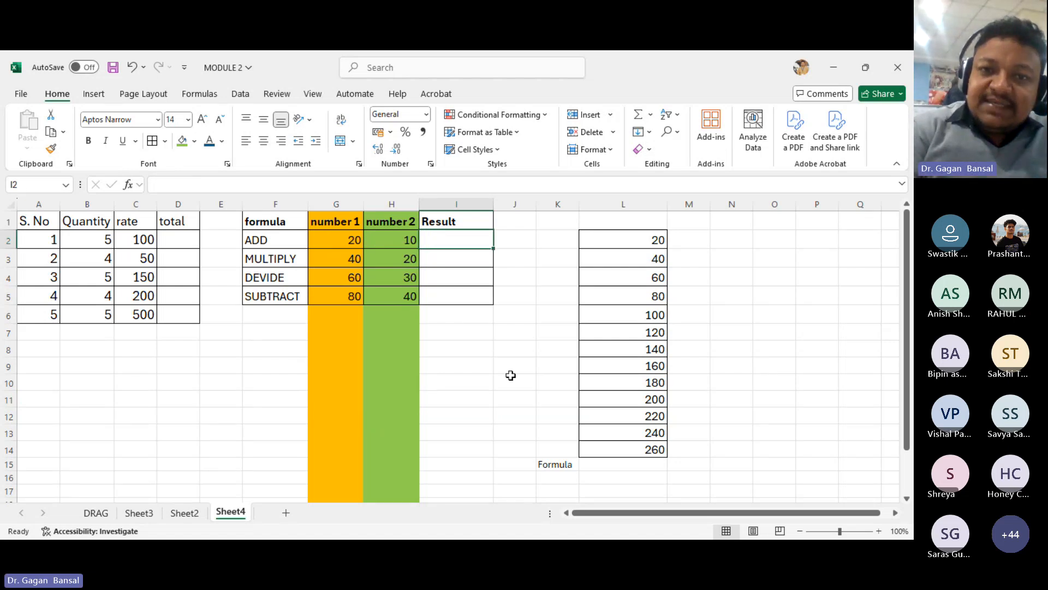
{"action": "type", "text": "="}
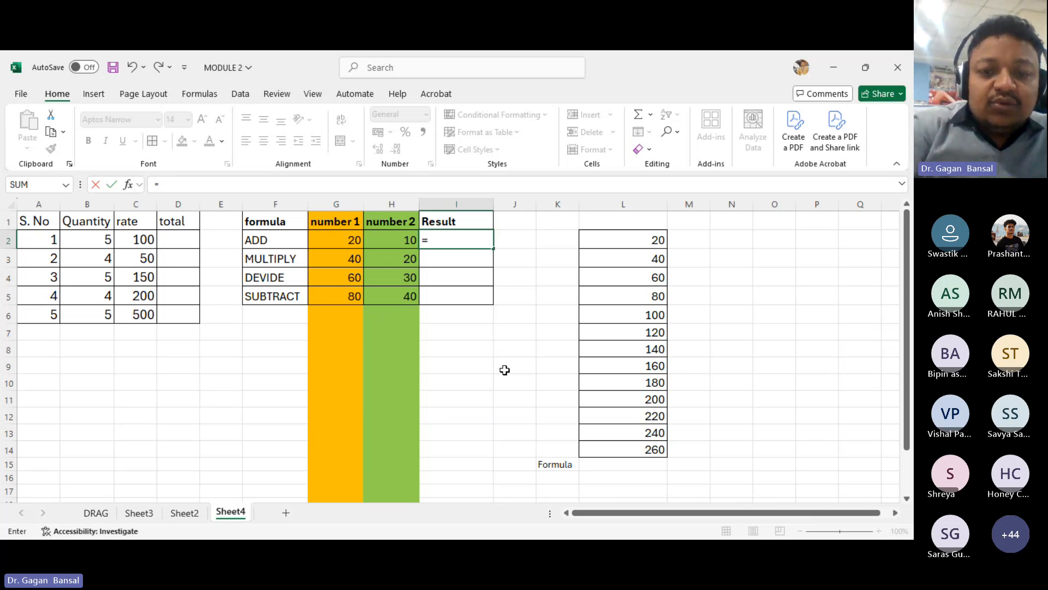
{"action": "type", "text": "("}
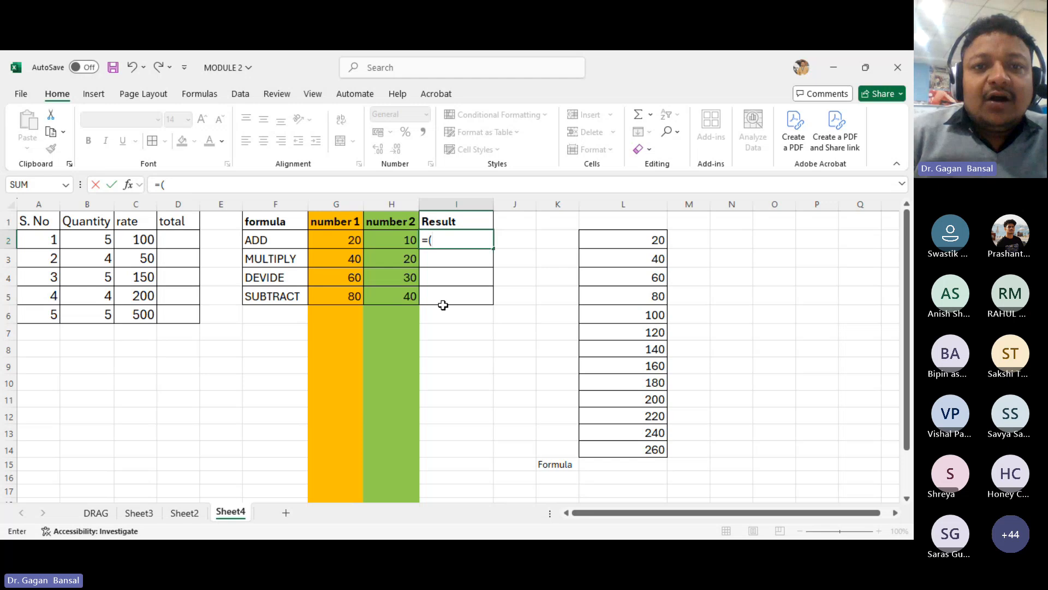
{"action": "left_click", "coordinate": [331, 241]}
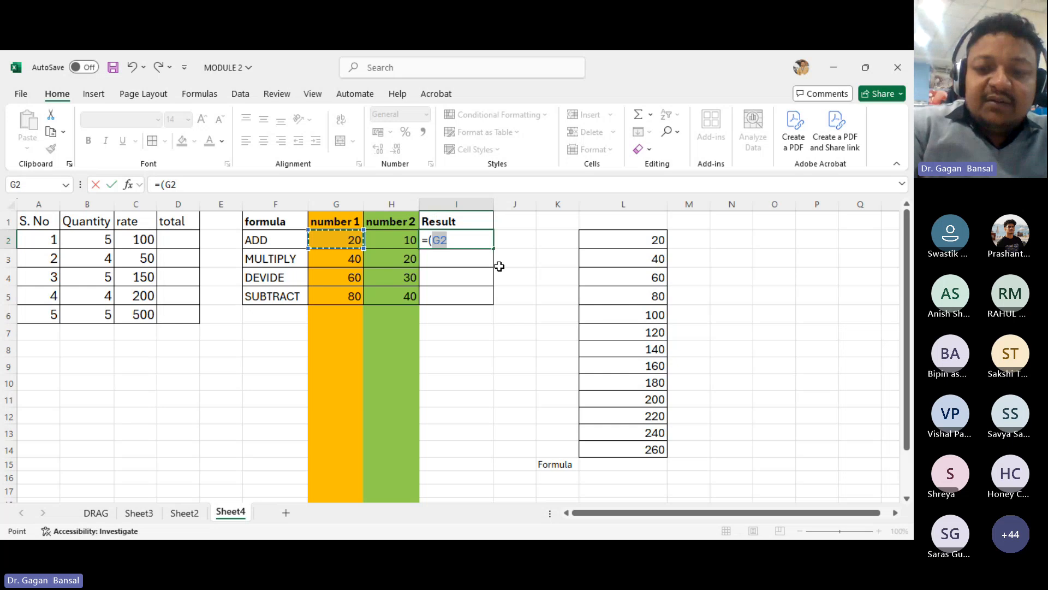
{"action": "type", "text": "+"}
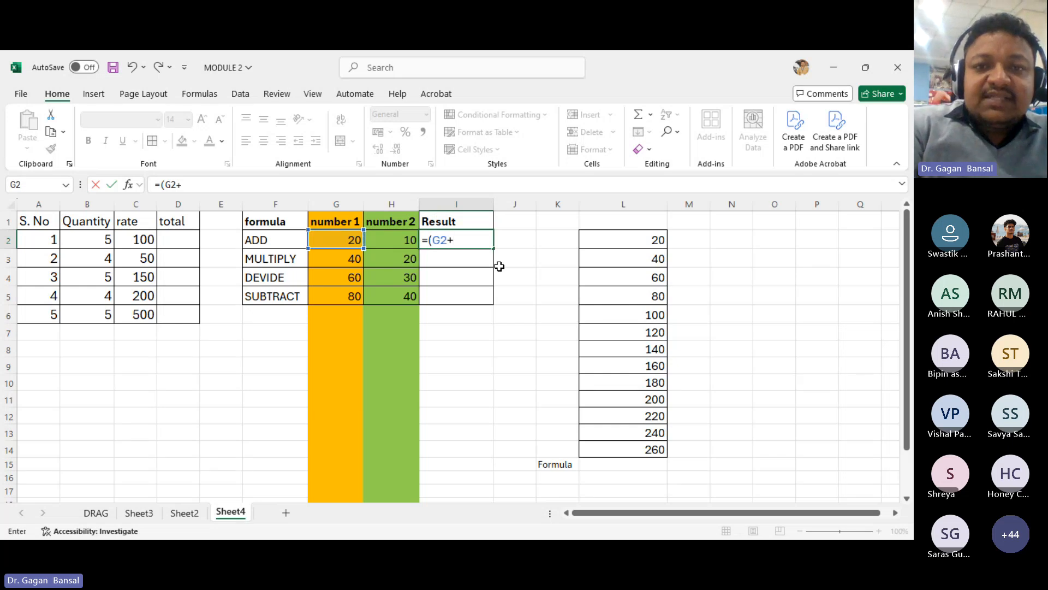
{"action": "left_click", "coordinate": [398, 243]}
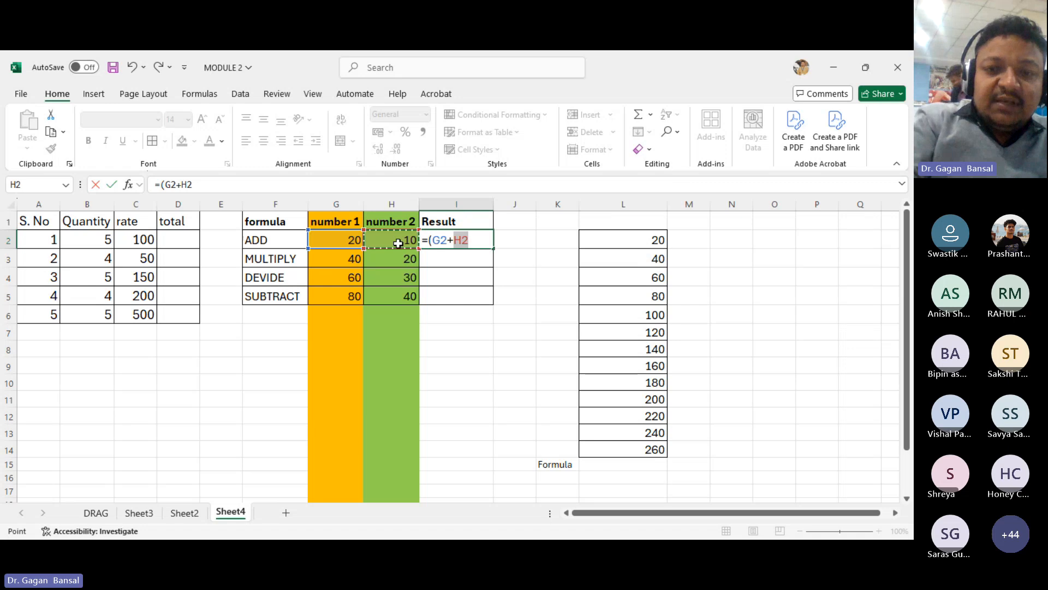
{"action": "type", "text": ")"}
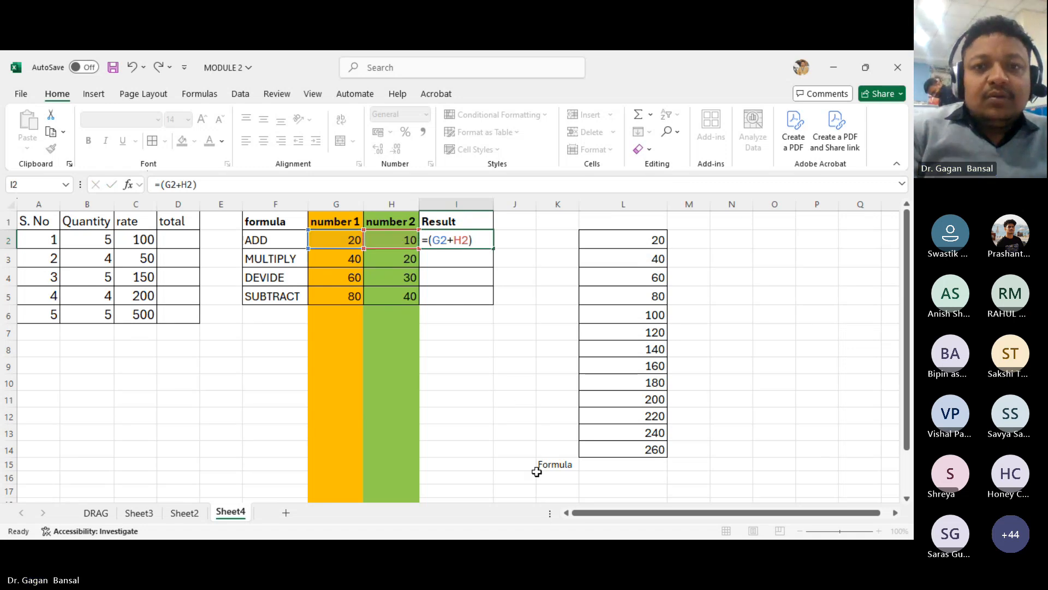
{"action": "key", "text": "Return"}
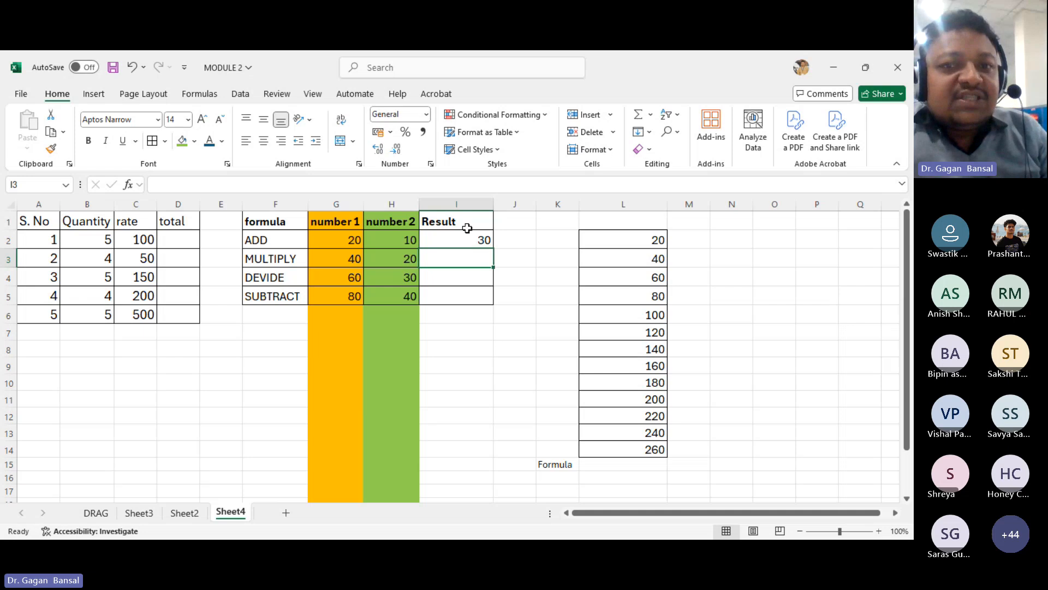
- Label the top of the L column list as number in L1
{"action": "left_click_drag", "start_coordinate": [614, 222], "coordinate": [627, 449]}
{"action": "left_click", "coordinate": [613, 219]}
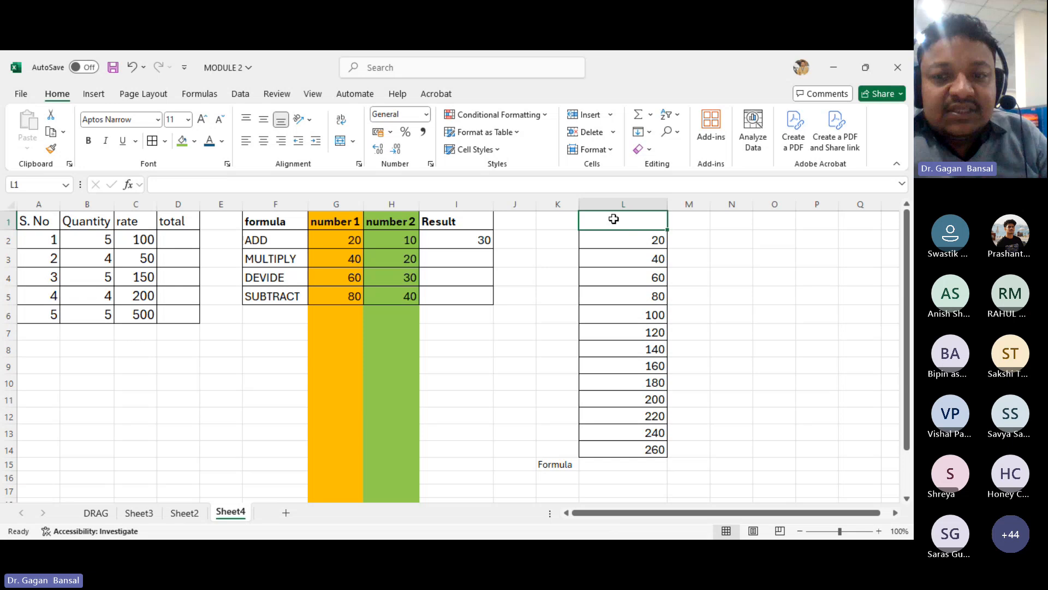
{"action": "type", "text": "number"}
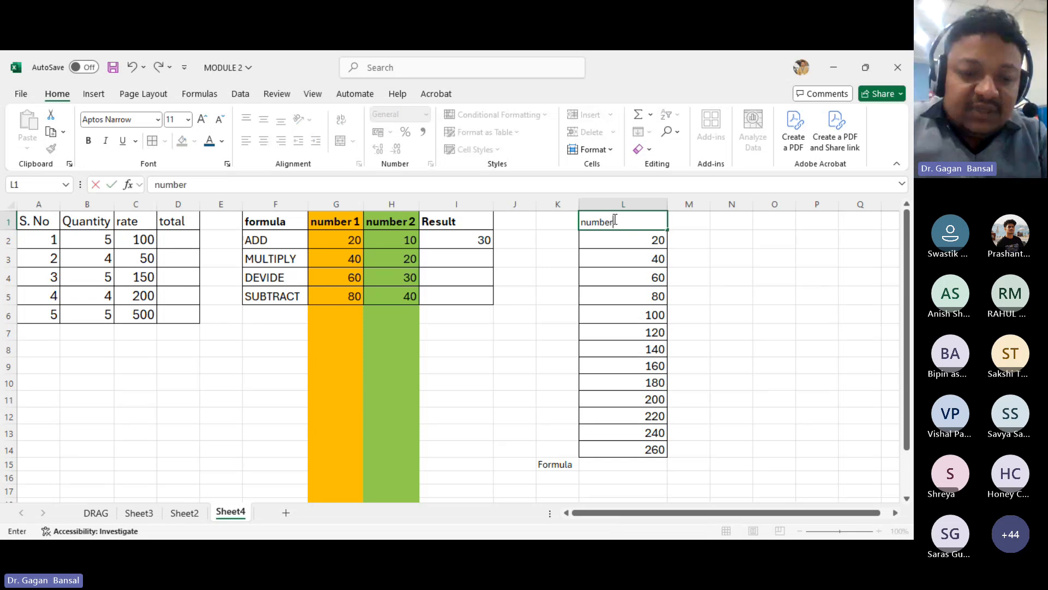
{"action": "key", "text": "Return"}
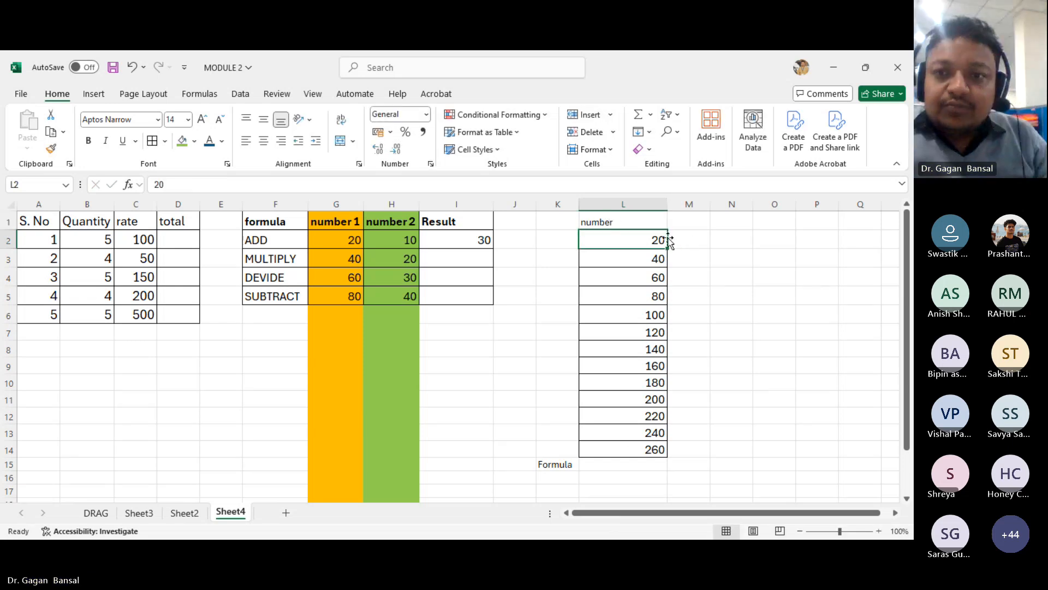
{"action": "left_click", "coordinate": [617, 464]}
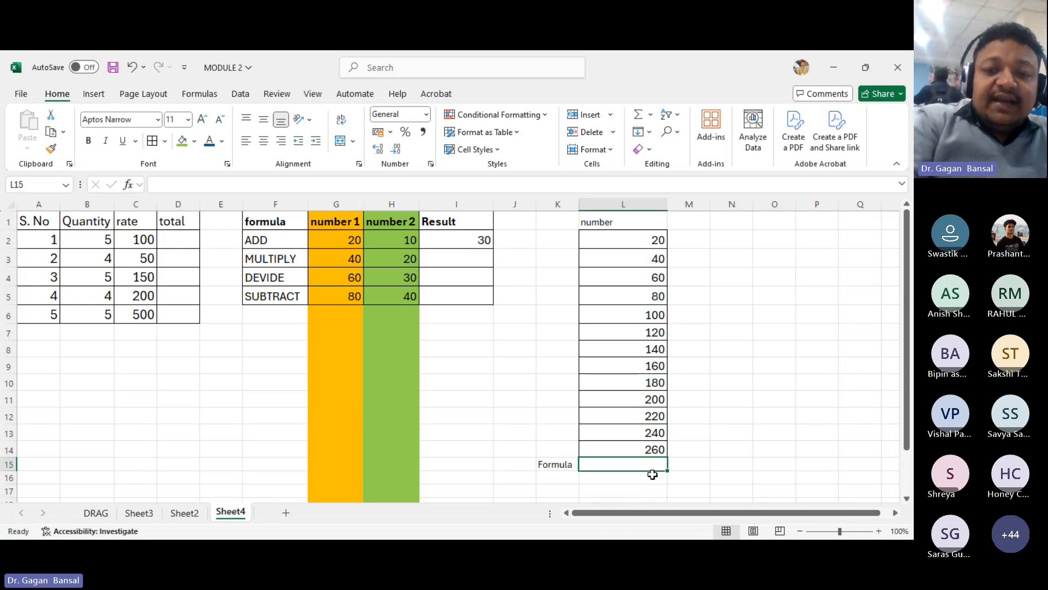
{"action": "type", "text": "("}
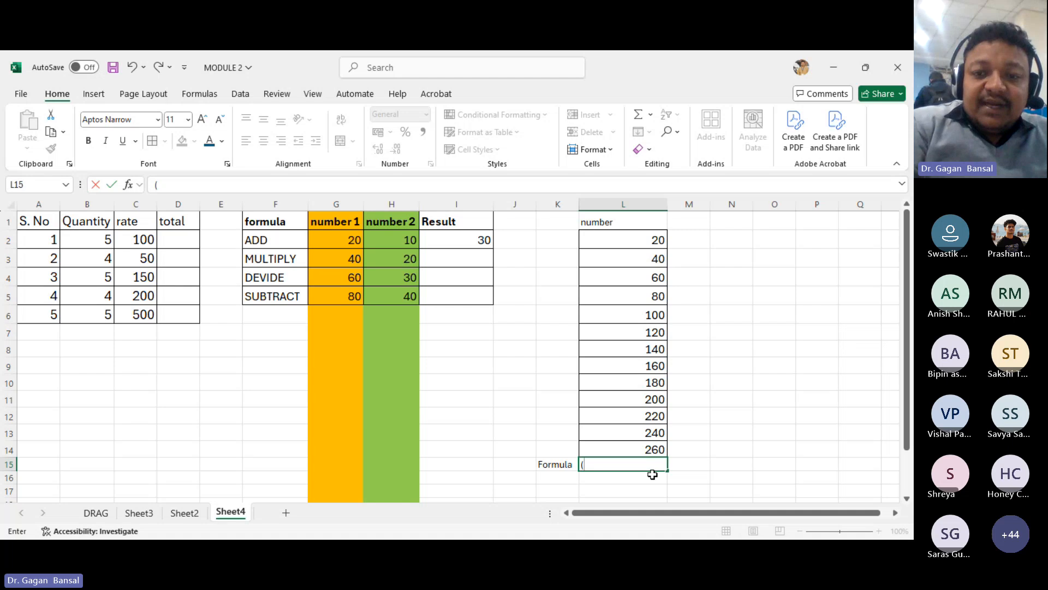
{"action": "key", "text": "BackSpace"}
{"action": "type", "text": "=("}
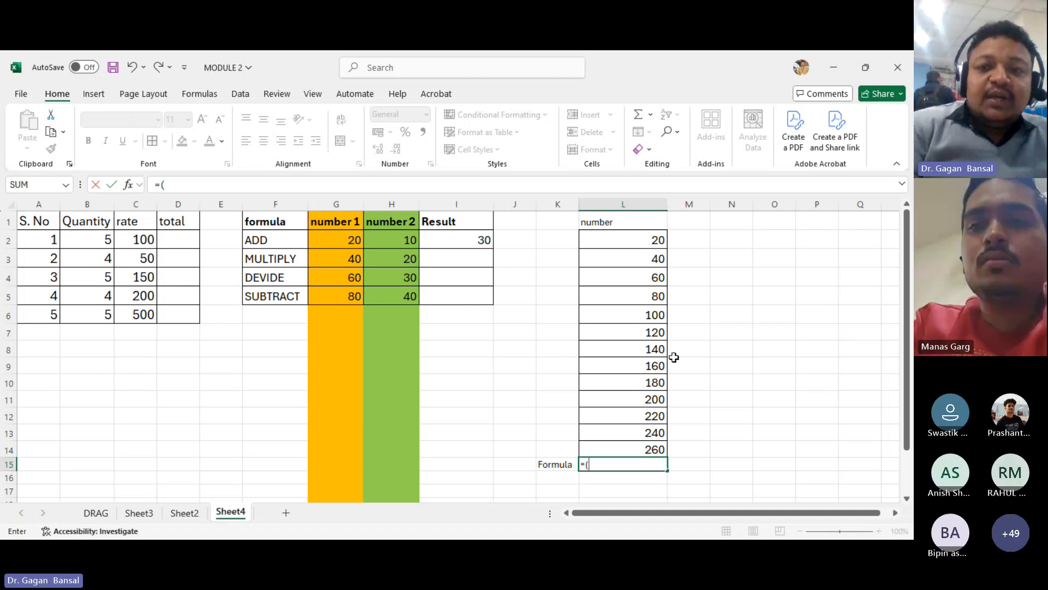
{"action": "left_click", "coordinate": [632, 244]}
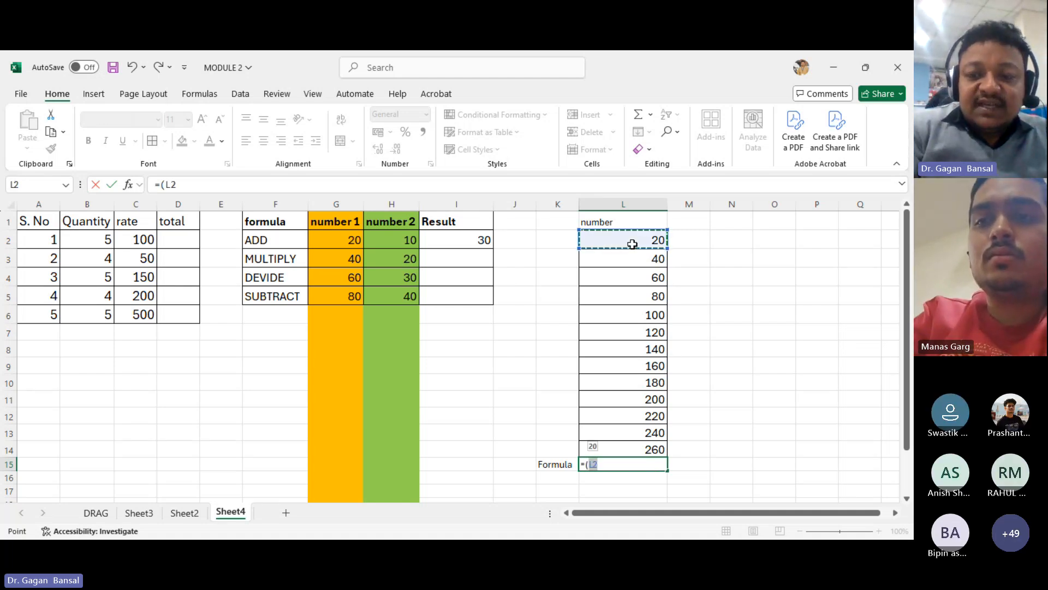
{"action": "type", "text": "+"}
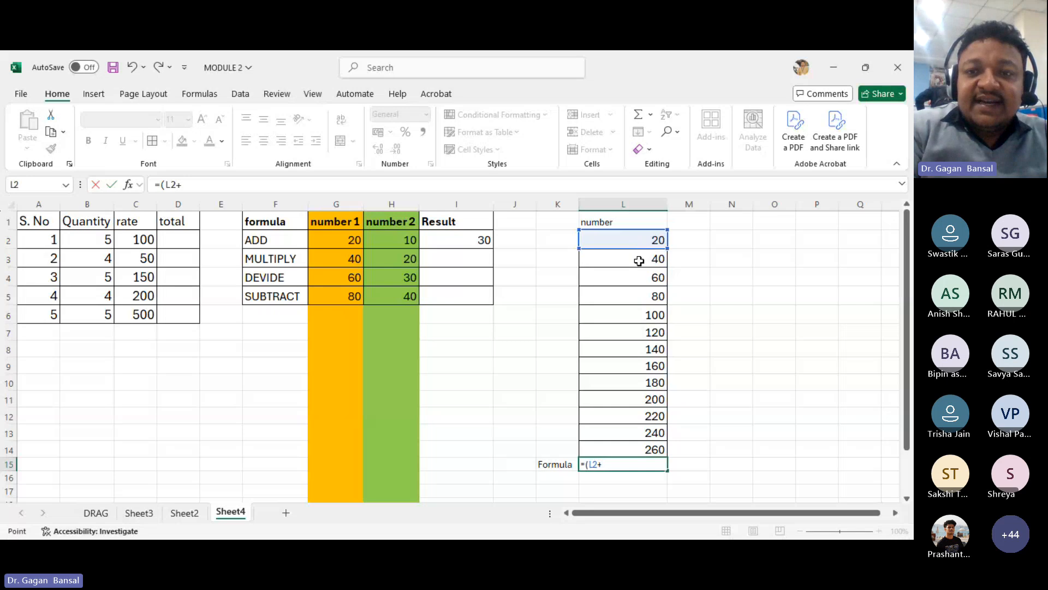
{"action": "left_click", "coordinate": [634, 259]}
{"action": "type", "text": "+"}
{"action": "left_click", "coordinate": [634, 280]}
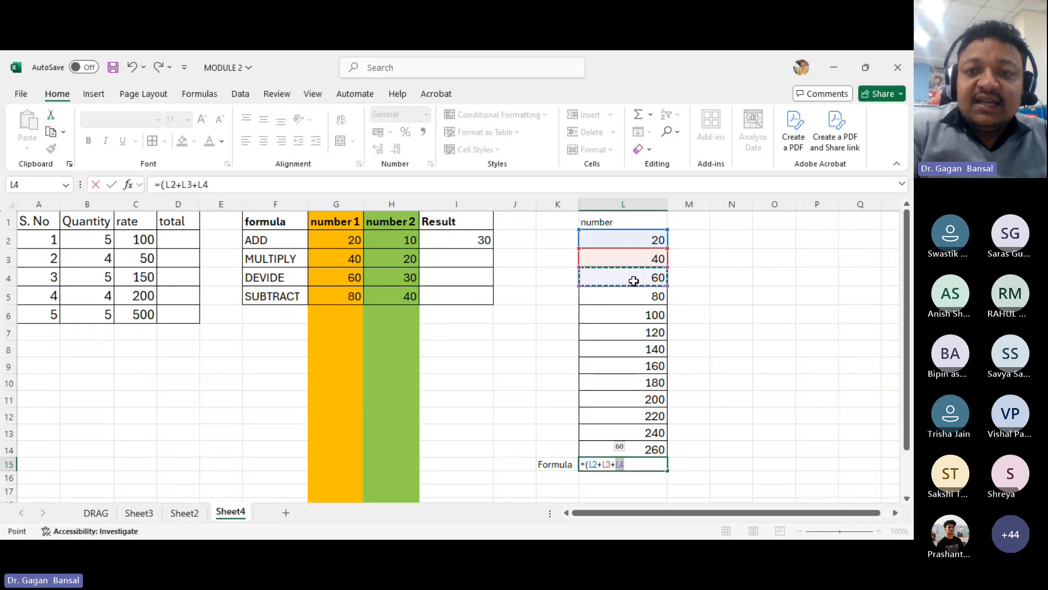
{"action": "type", "text": "+"}
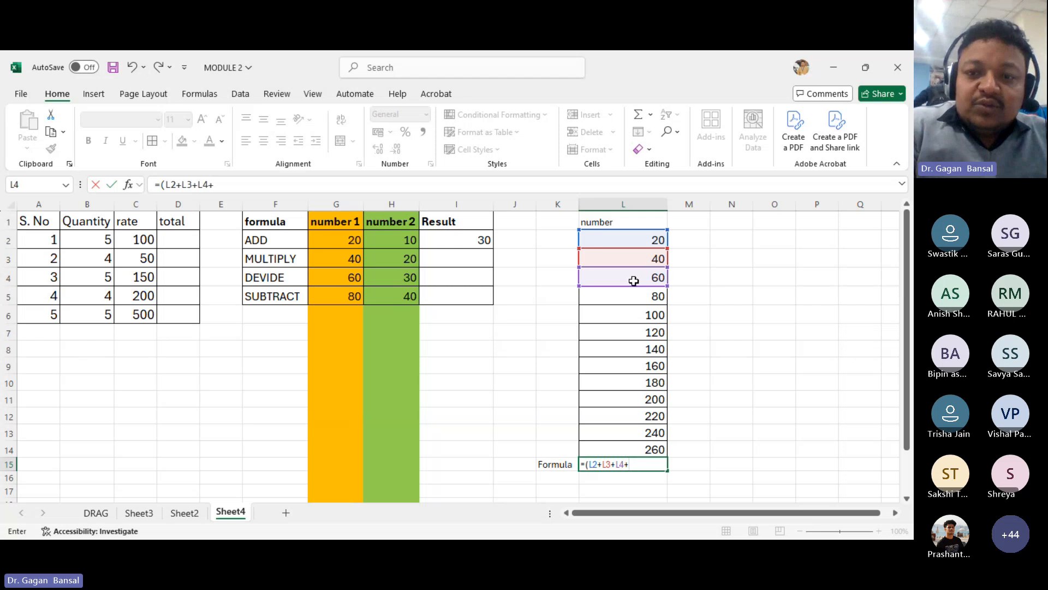
{"action": "key", "text": "BackSpace"}
{"action": "key", "text": "BackSpace"}
{"action": "key", "text": "BackSpace"}
{"action": "key", "text": "BackSpace"}
{"action": "key", "text": "BackSpace"}
{"action": "key", "text": "BackSpace"}
{"action": "key", "text": "BackSpace"}
{"action": "key", "text": "BackSpace"}
{"action": "key", "text": "BackSpace"}
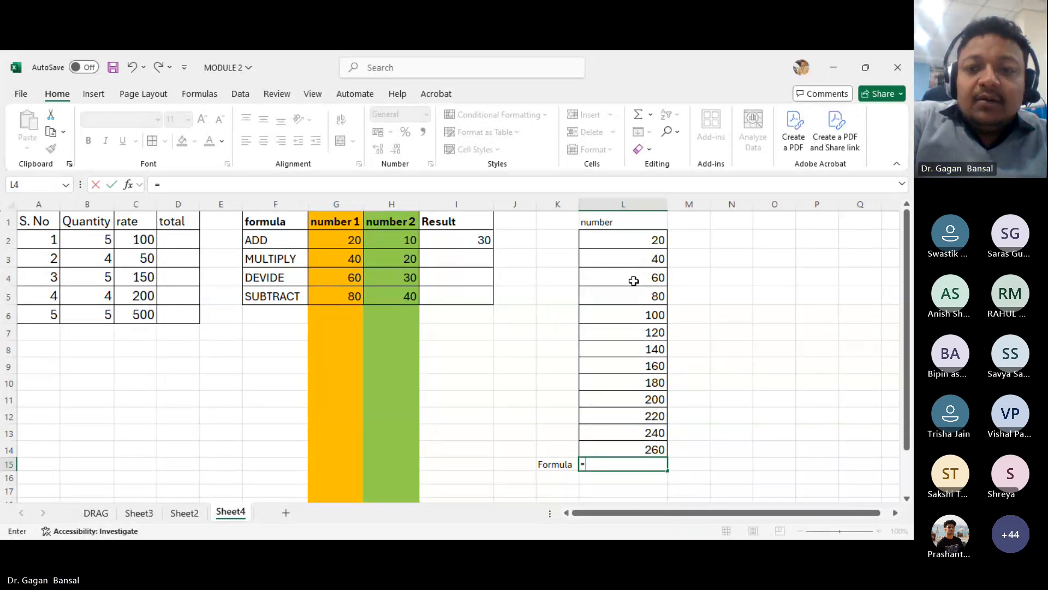
- Enter the formula =SUM(L2:L14) in L15 to total the number column
{"action": "type", "text": "SUM"}
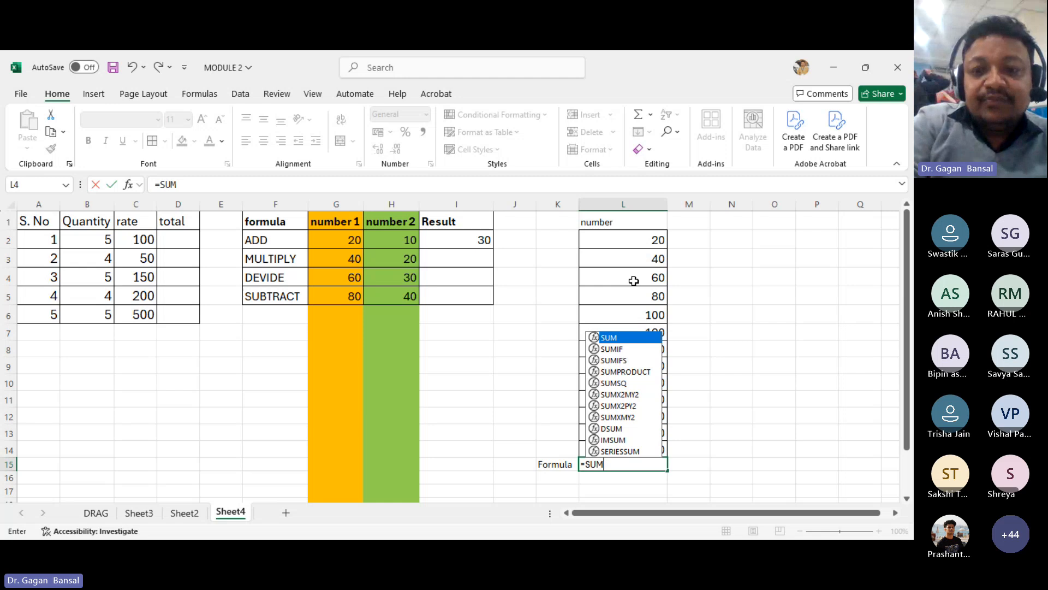
{"action": "type", "text": "("}
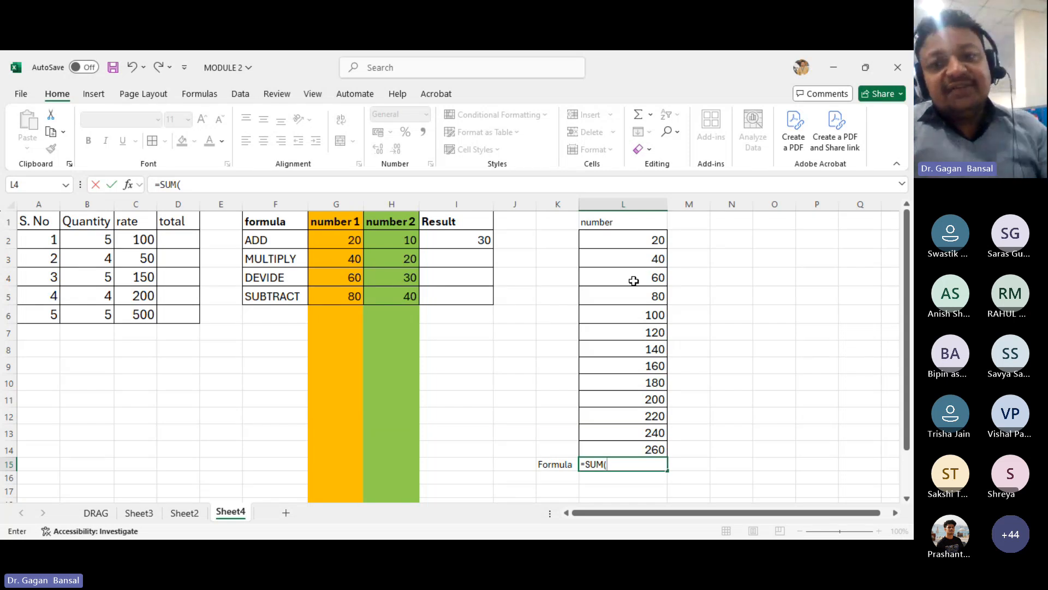
{"action": "key", "text": "BackSpace"}
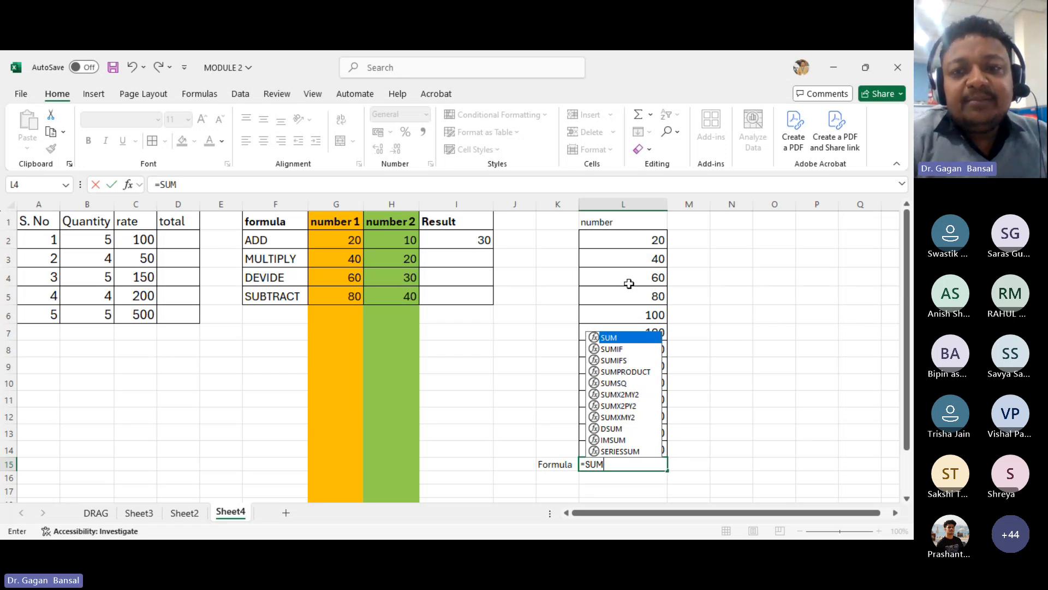
{"action": "type", "text": "("}
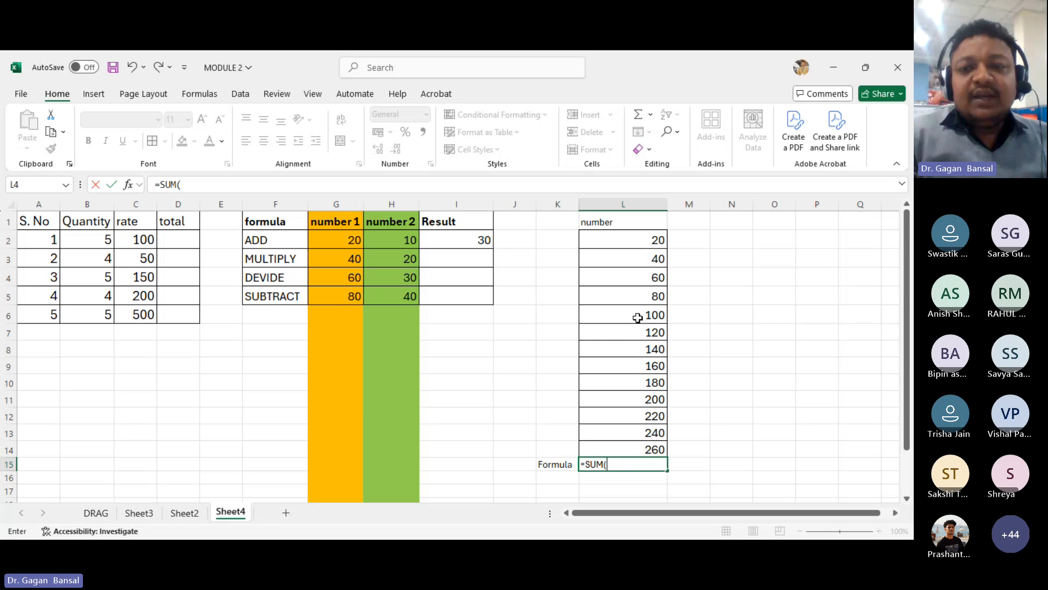
{"action": "left_click", "coordinate": [637, 243]}
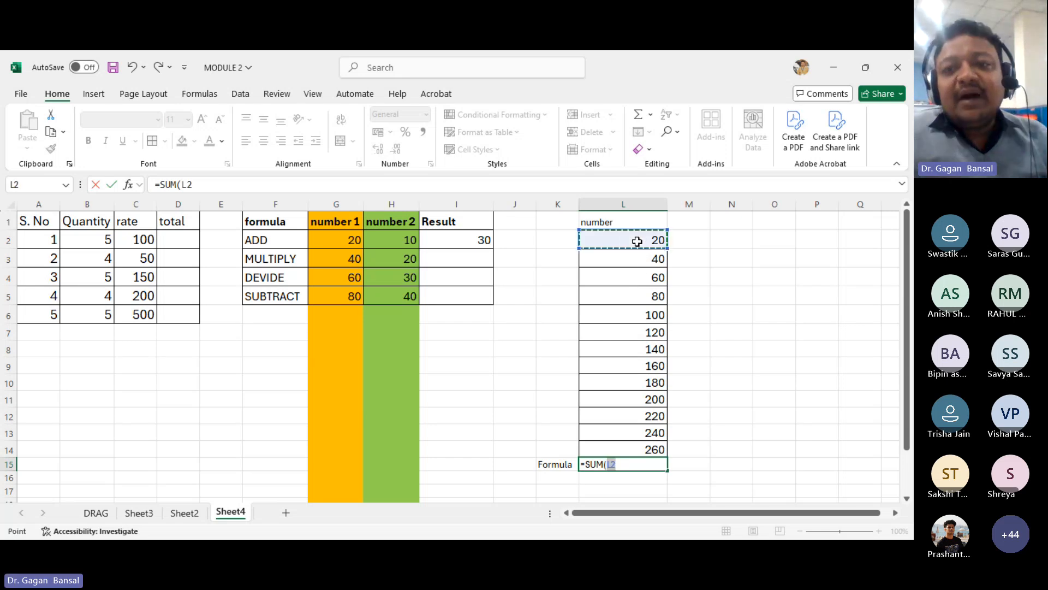
{"action": "left_click_drag", "start_coordinate": [635, 251], "coordinate": [658, 446]}
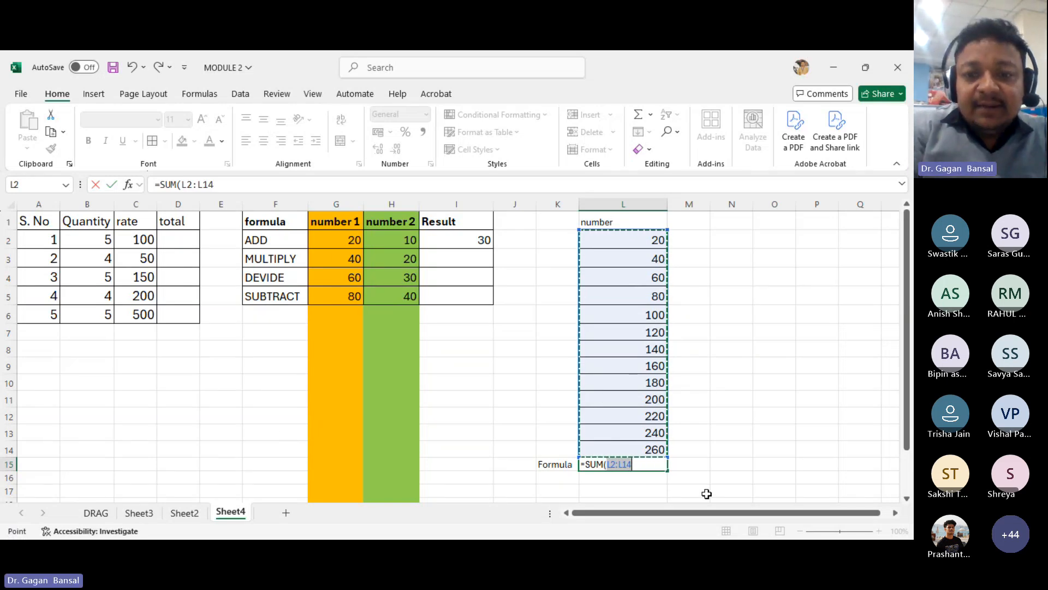
{"action": "type", "text": ")"}
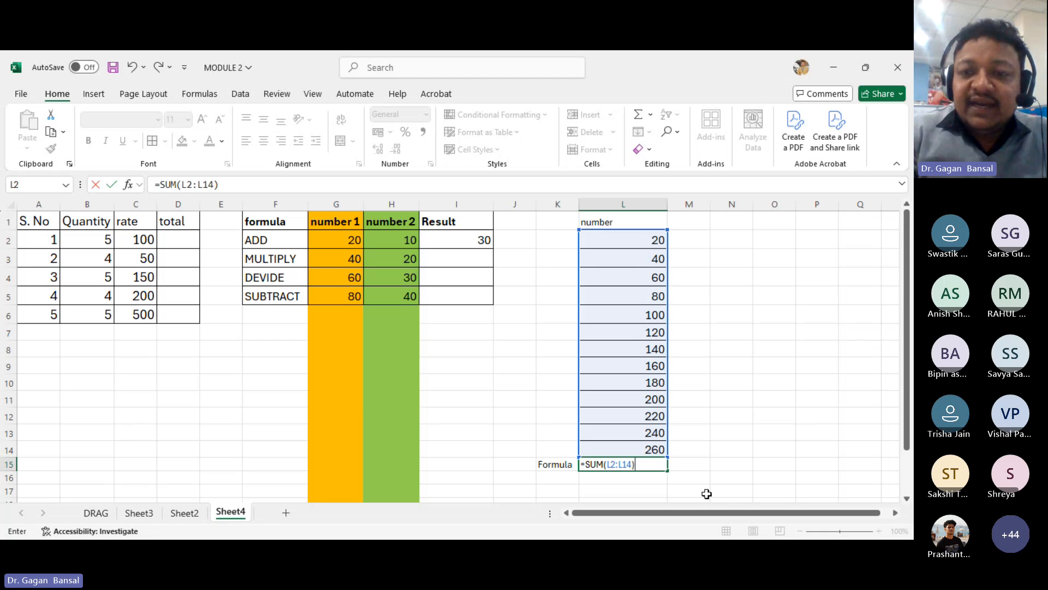
{"action": "key", "text": "Return"}
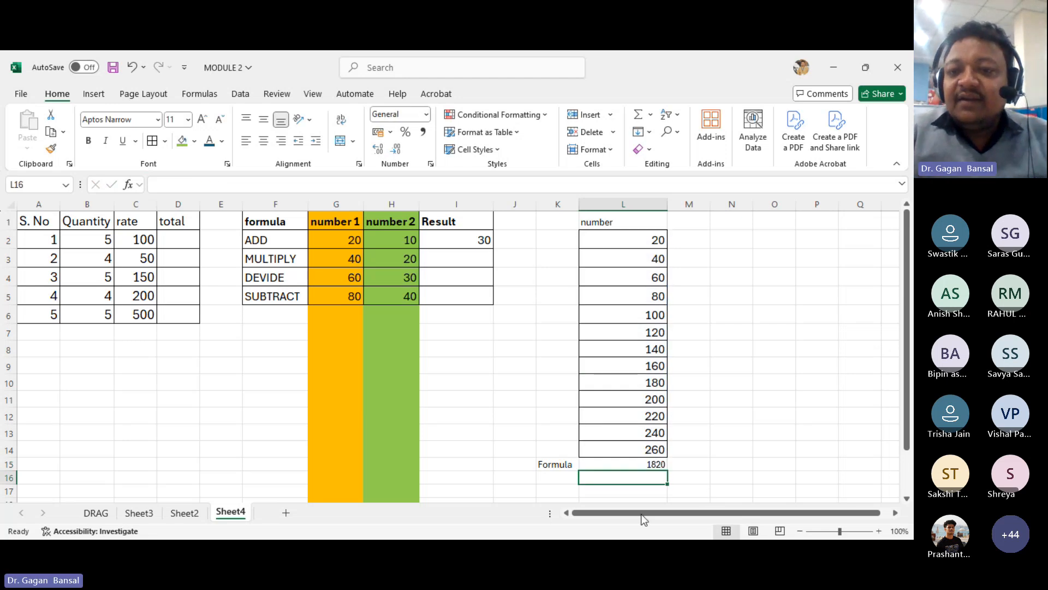
- Enlarge the font of the L15 total to 22 pt
{"action": "left_click", "coordinate": [637, 468]}
{"action": "left_click", "coordinate": [202, 119]}
{"action": "left_click", "coordinate": [202, 119]}
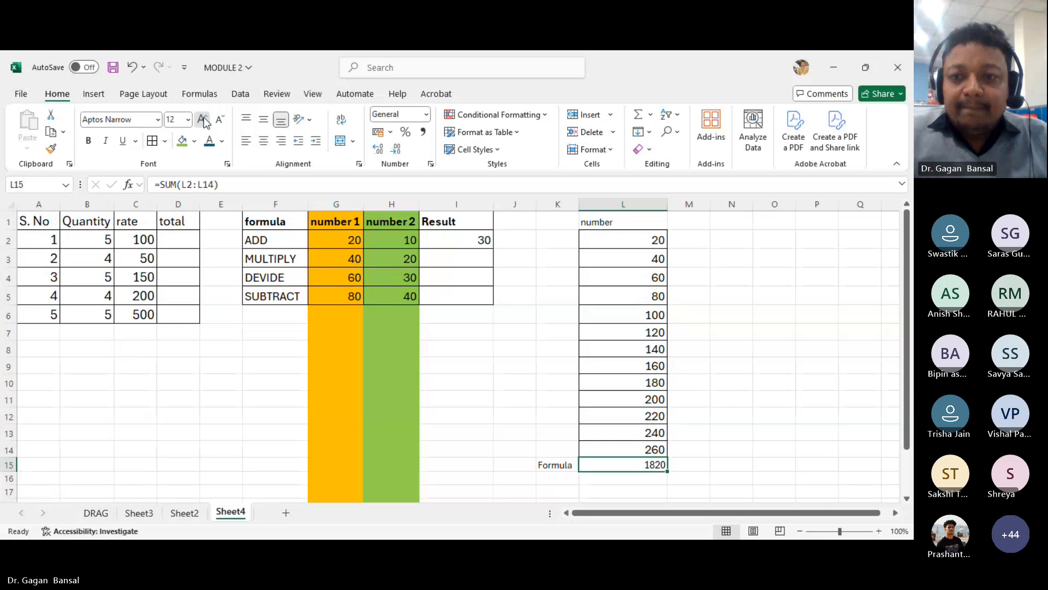
{"action": "left_click", "coordinate": [202, 119]}
{"action": "left_click", "coordinate": [202, 120]}
{"action": "left_click", "coordinate": [202, 119]}
{"action": "left_click", "coordinate": [202, 120]}
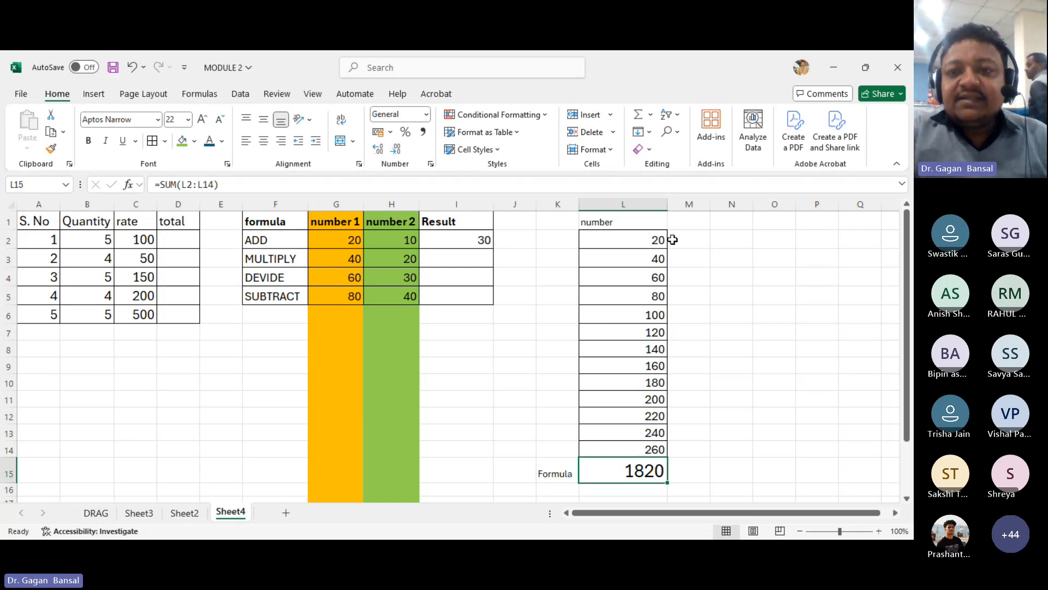
- Copy the numbers in L2:L14 and paste them into column M starting at M2
{"action": "left_click_drag", "start_coordinate": [659, 239], "coordinate": [662, 447]}
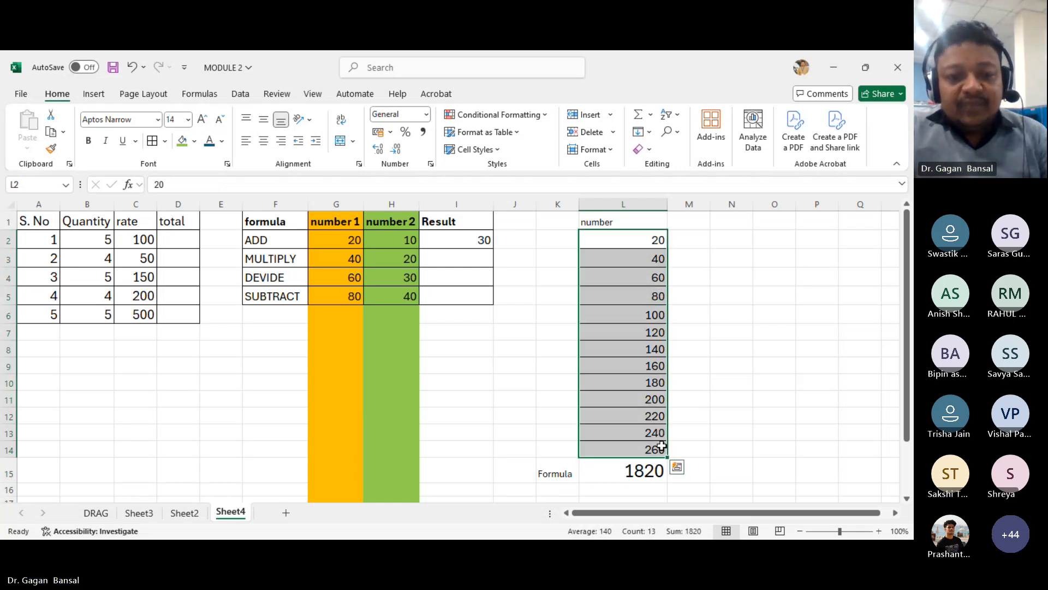
{"action": "key", "text": "ctrl+c"}
{"action": "key", "text": "Right"}
{"action": "key", "text": "ctrl+v"}
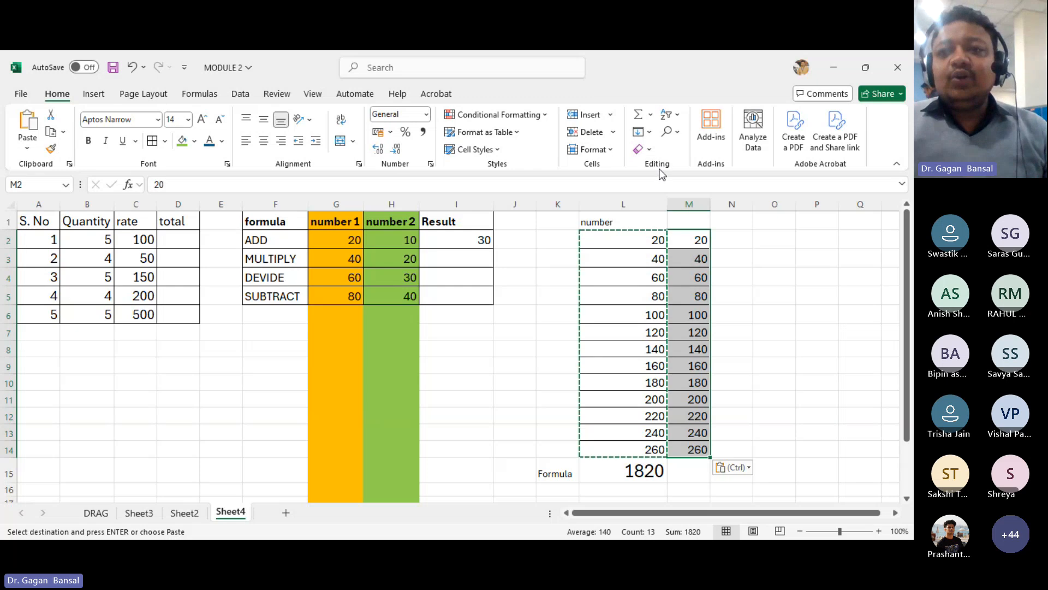
- Insert an AutoSum =SUM(M2:M14) in M15 to total the copied numbers
{"action": "left_click", "coordinate": [693, 473]}
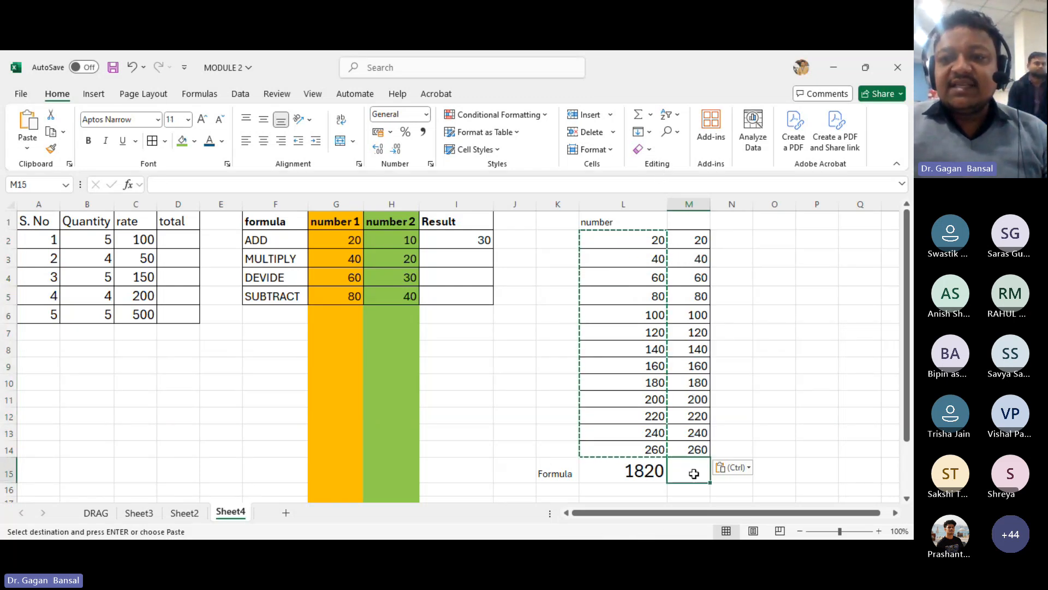
{"action": "left_click", "coordinate": [651, 116]}
{"action": "left_click", "coordinate": [664, 133]}
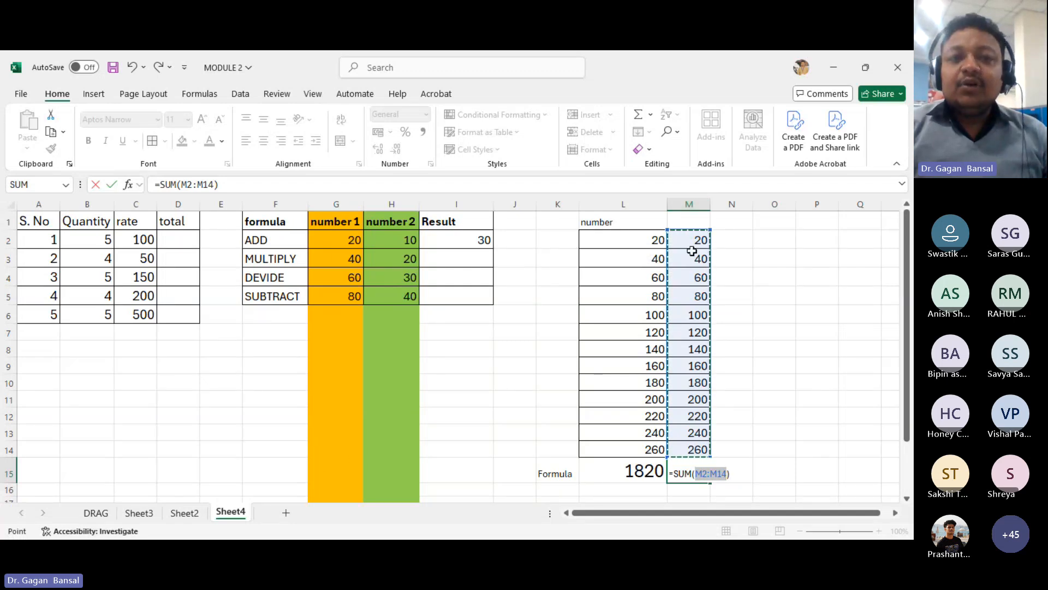
{"action": "key", "text": "Return"}
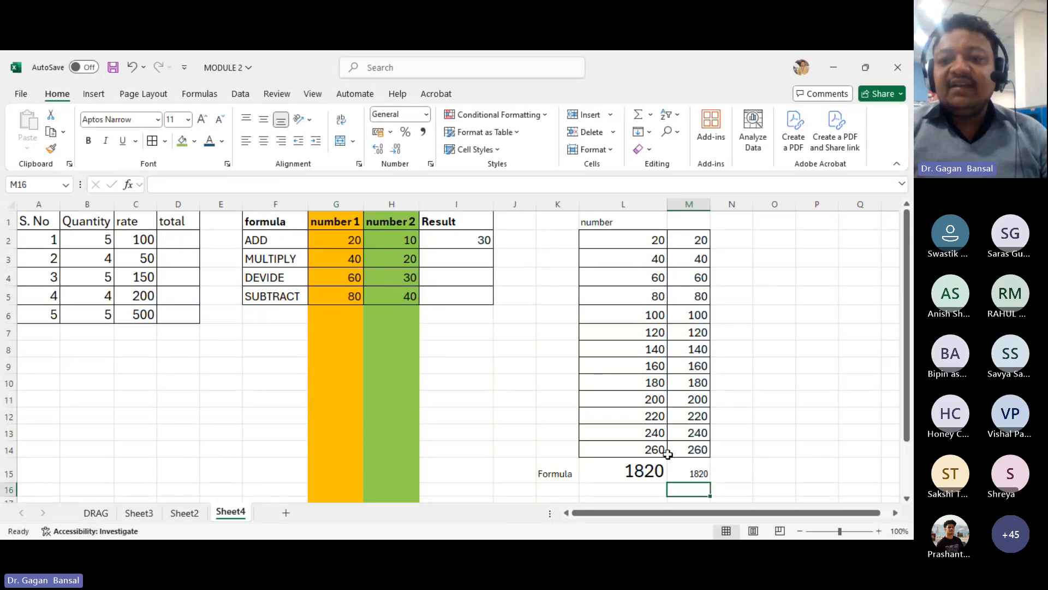
- Enlarge the font of the M15 total to match L15
{"action": "left_click", "coordinate": [685, 474]}
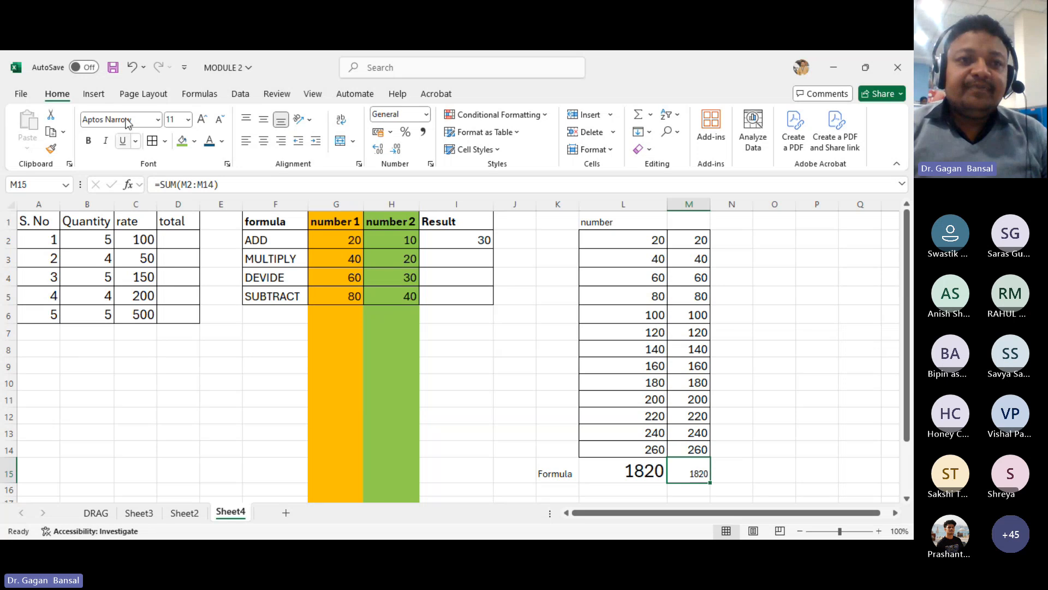
{"action": "left_click", "coordinate": [201, 119]}
{"action": "left_click", "coordinate": [202, 119]}
{"action": "left_click", "coordinate": [202, 119]}
{"action": "left_click", "coordinate": [202, 119]}
{"action": "left_click", "coordinate": [202, 119]}
{"action": "left_click", "coordinate": [202, 119]}
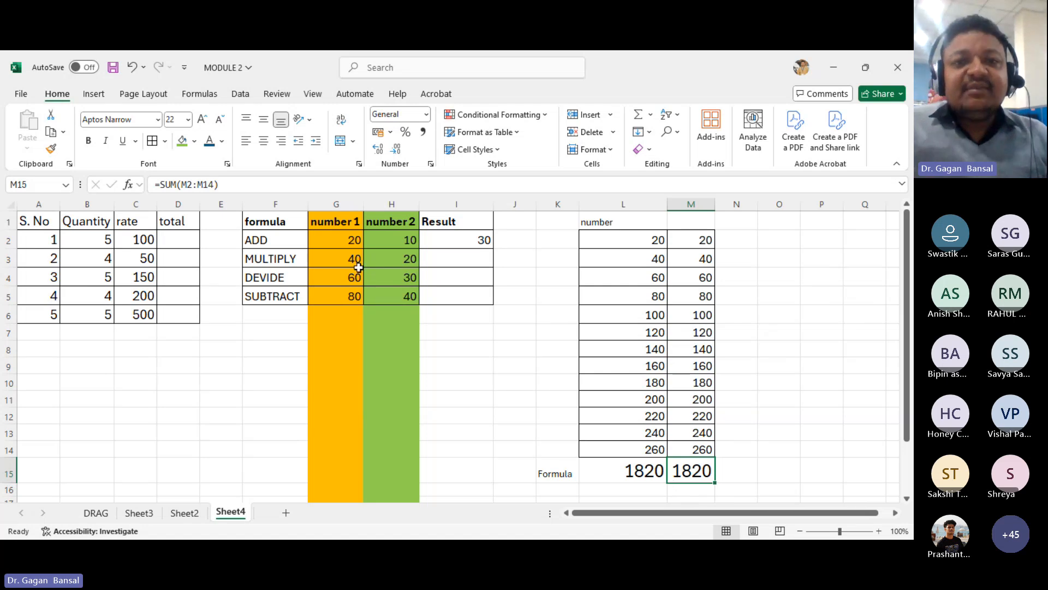
- Enter the formula =(G3*H3) in I3 to multiply number 1 and number 2 for the MULTIPLY row
{"action": "left_click", "coordinate": [440, 265]}
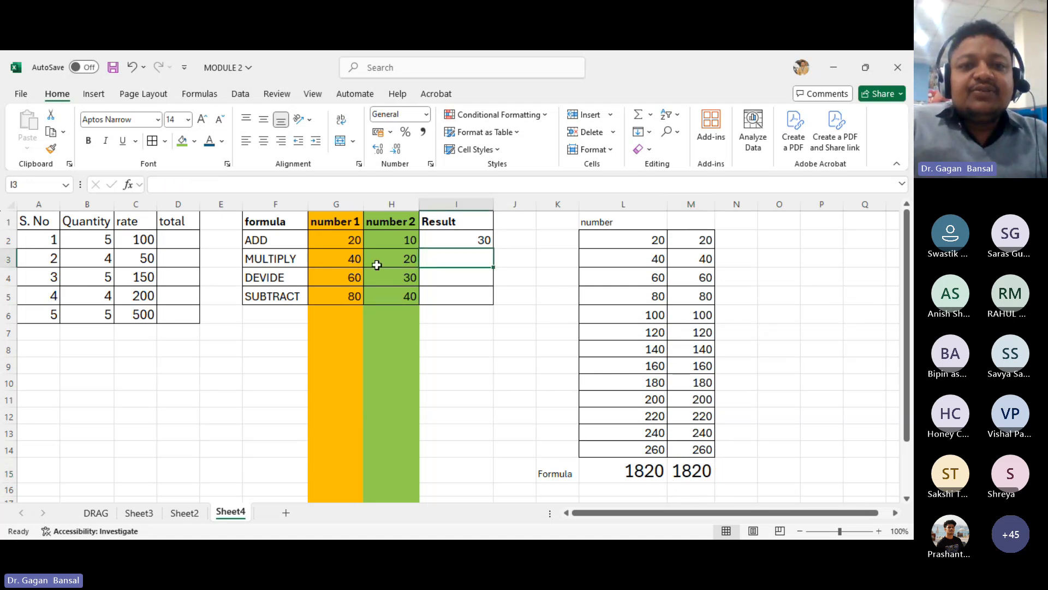
{"action": "left_click", "coordinate": [270, 258]}
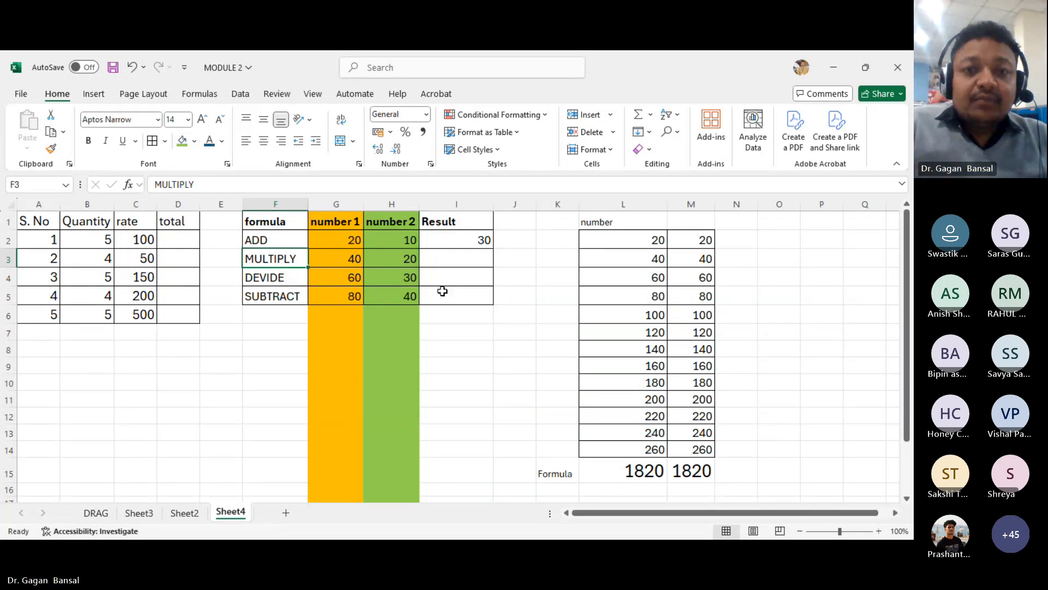
{"action": "left_click", "coordinate": [456, 262]}
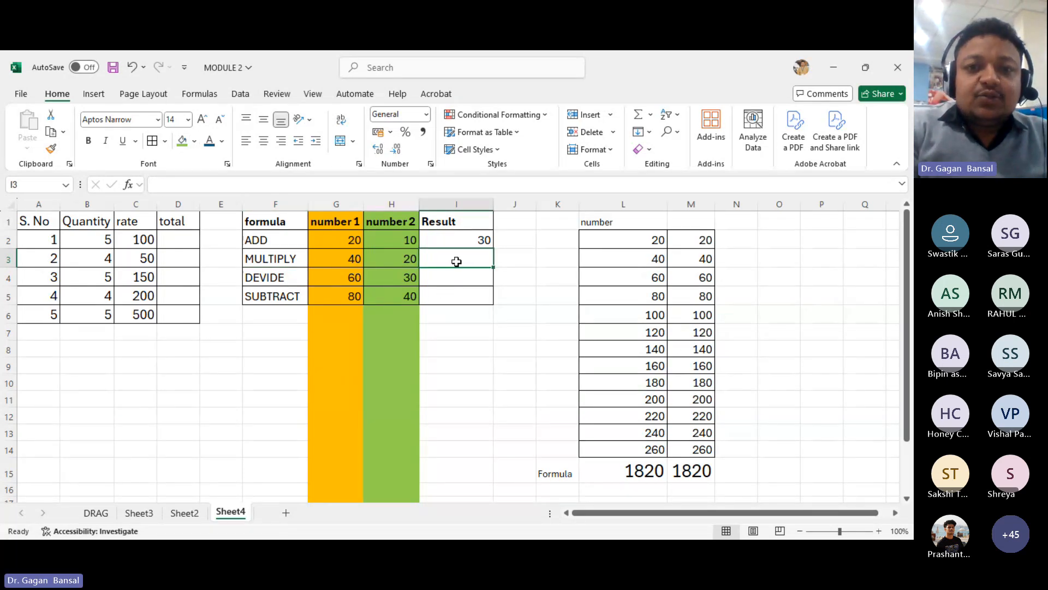
{"action": "type", "text": "=("}
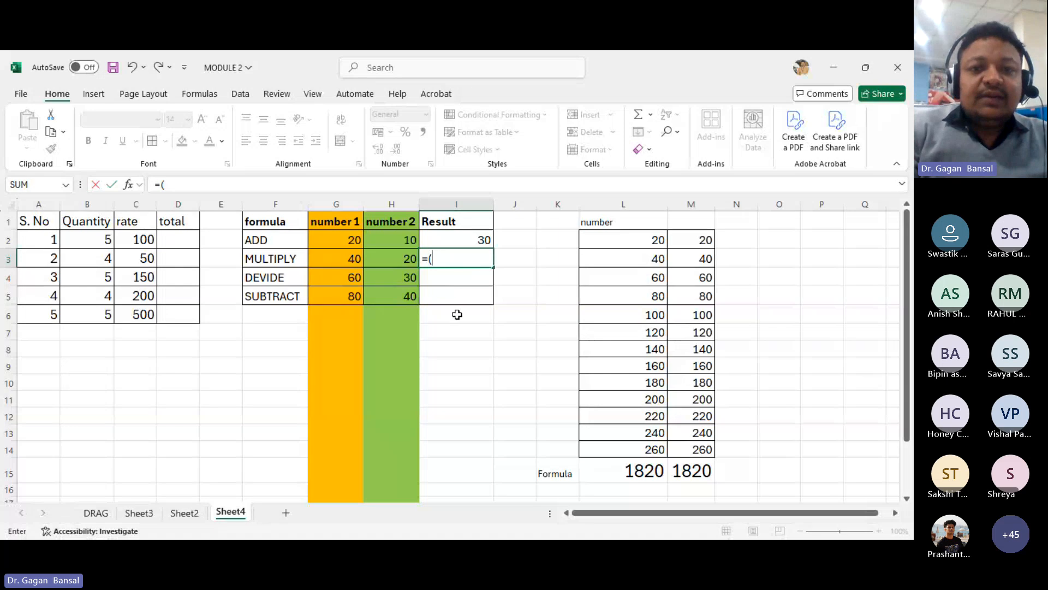
{"action": "left_click", "coordinate": [347, 262]}
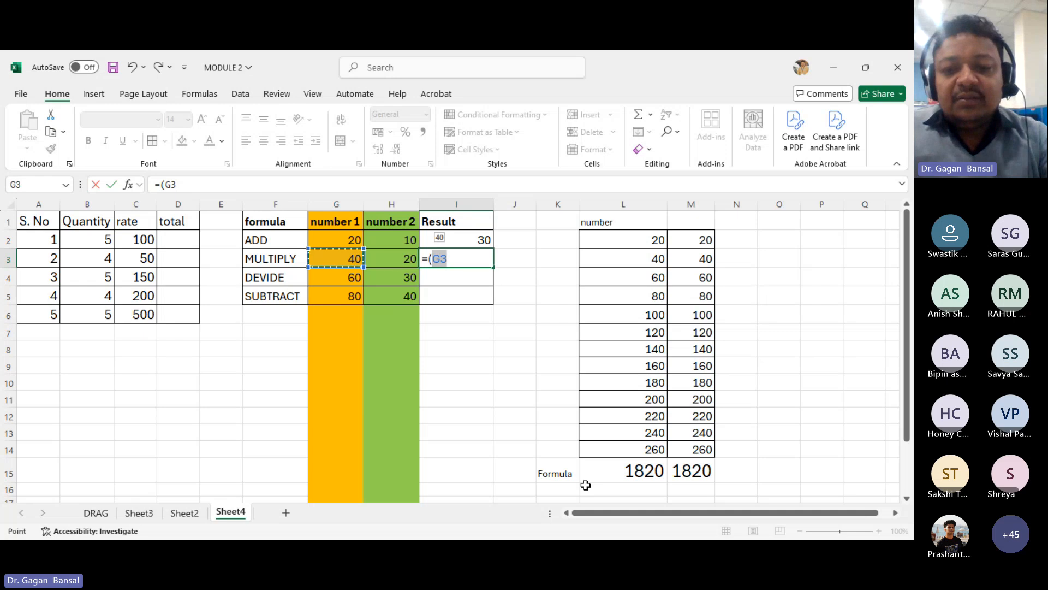
{"action": "type", "text": "*"}
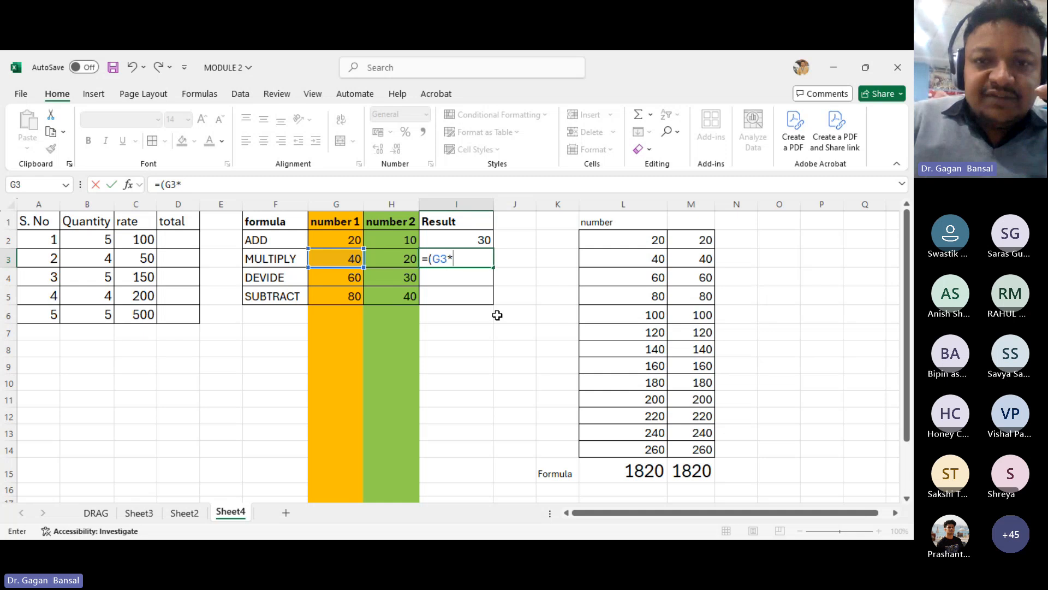
{"action": "left_click", "coordinate": [395, 261]}
{"action": "type", "text": ")"}
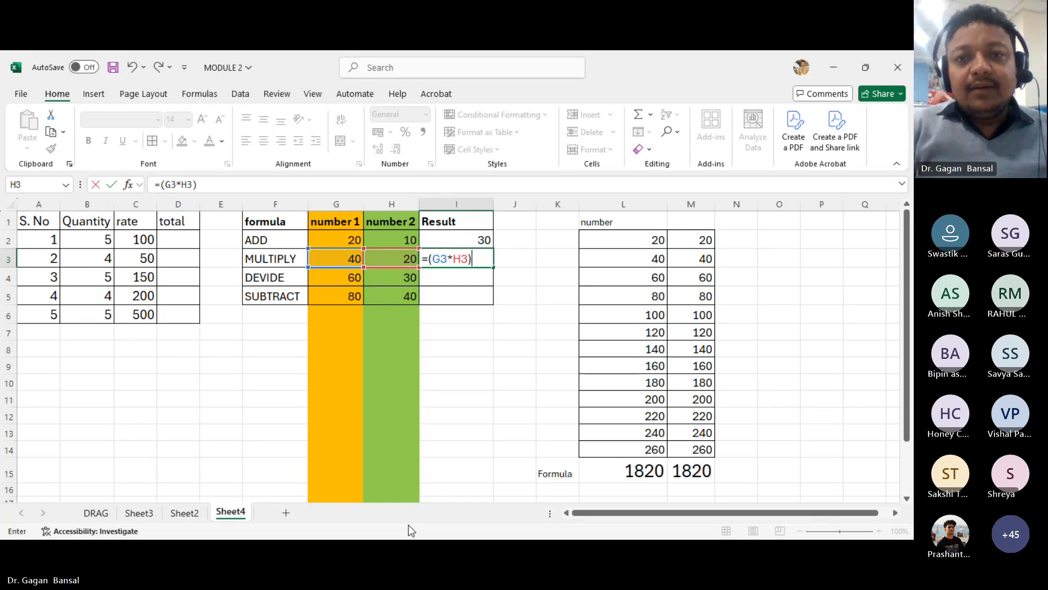
{"action": "key", "text": "Return"}
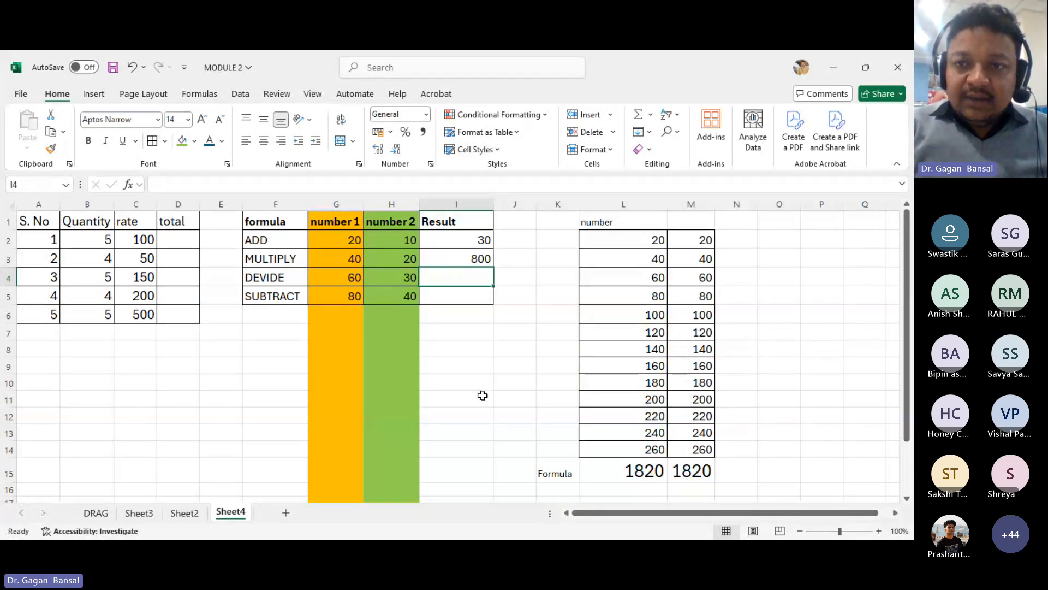
- Rename the L1 header as "number 1"
{"action": "left_click", "coordinate": [565, 472]}
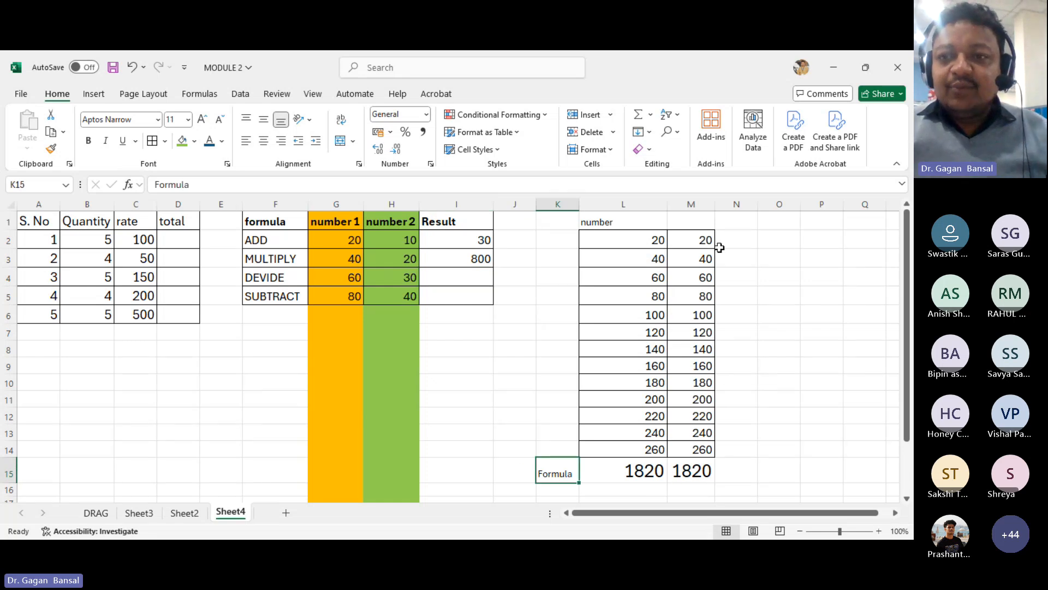
{"action": "double_click", "coordinate": [625, 219]}
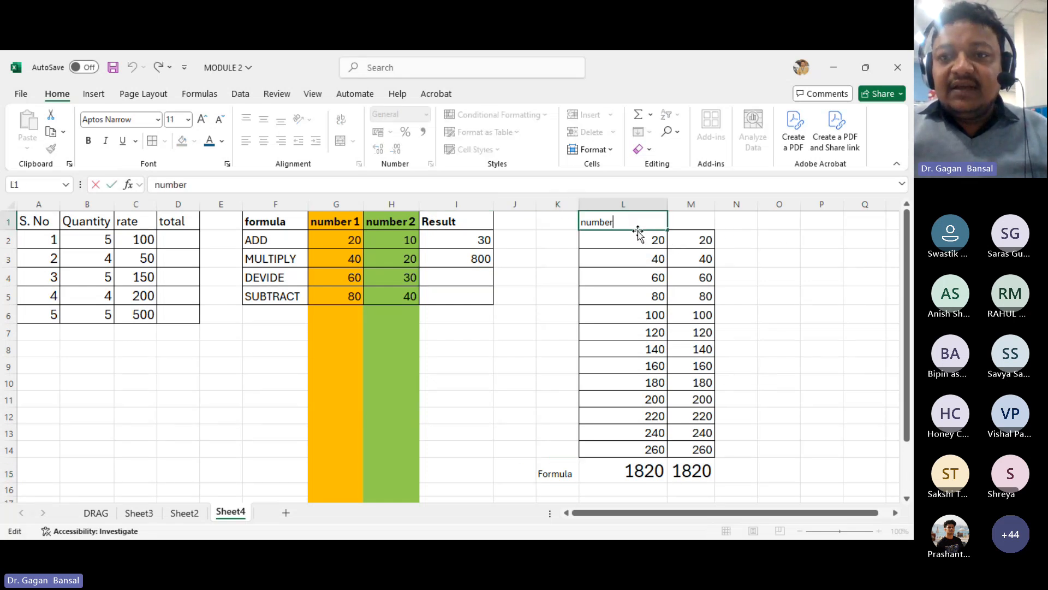
{"action": "key", "text": "Tab"}
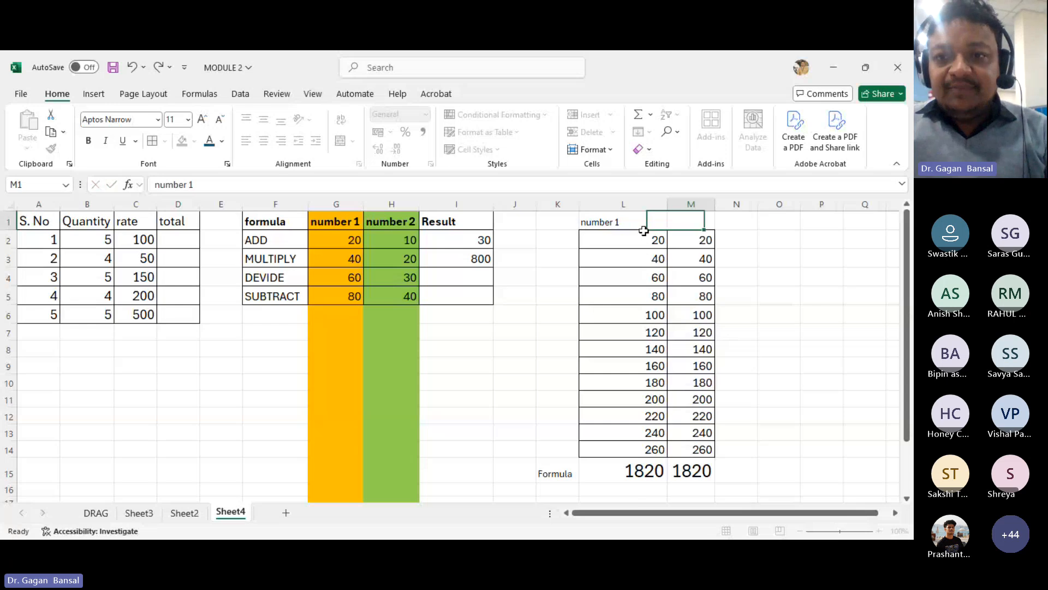
- Label the M1 header as "NUMBER 2"
{"action": "type", "text": "NUMER 12"}
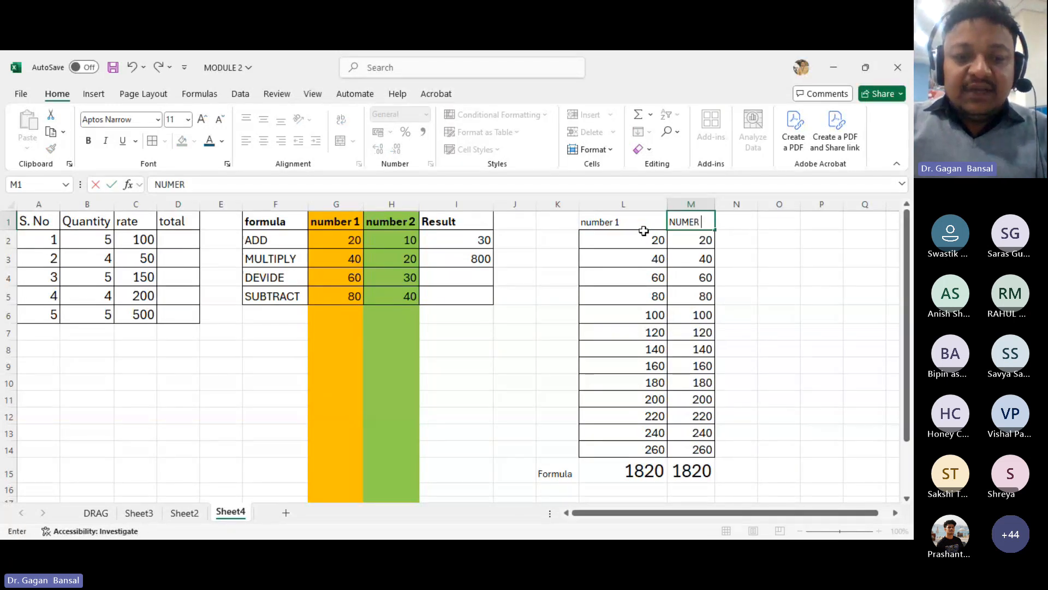
{"action": "key", "text": "BackSpace"}
{"action": "key", "text": "BackSpace"}
{"action": "key", "text": "BackSpace"}
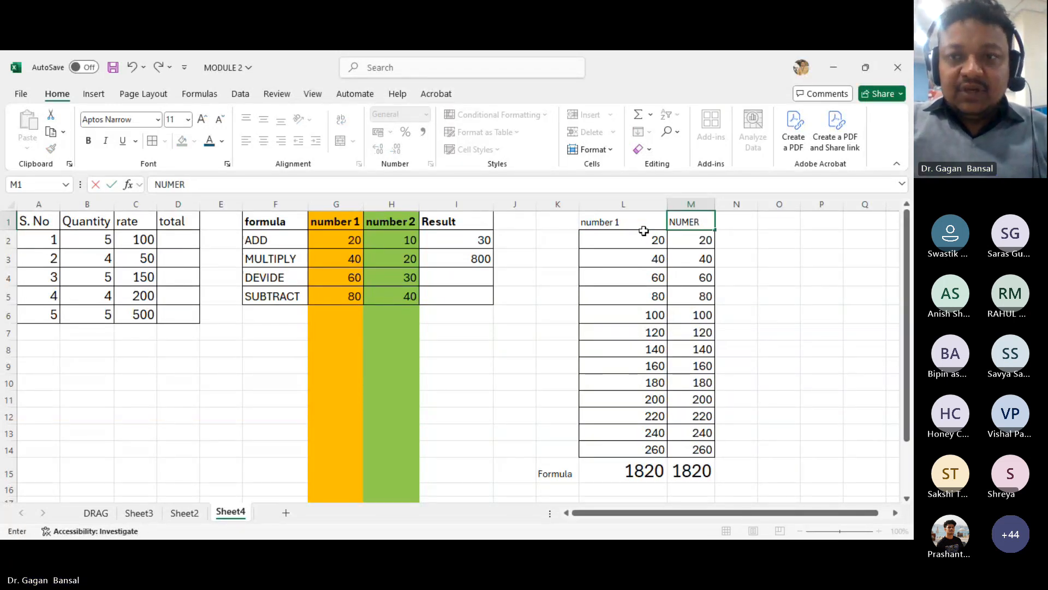
{"action": "type", "text": "2"}
{"action": "left_click", "coordinate": [644, 232]}
{"action": "left_click", "coordinate": [682, 227]}
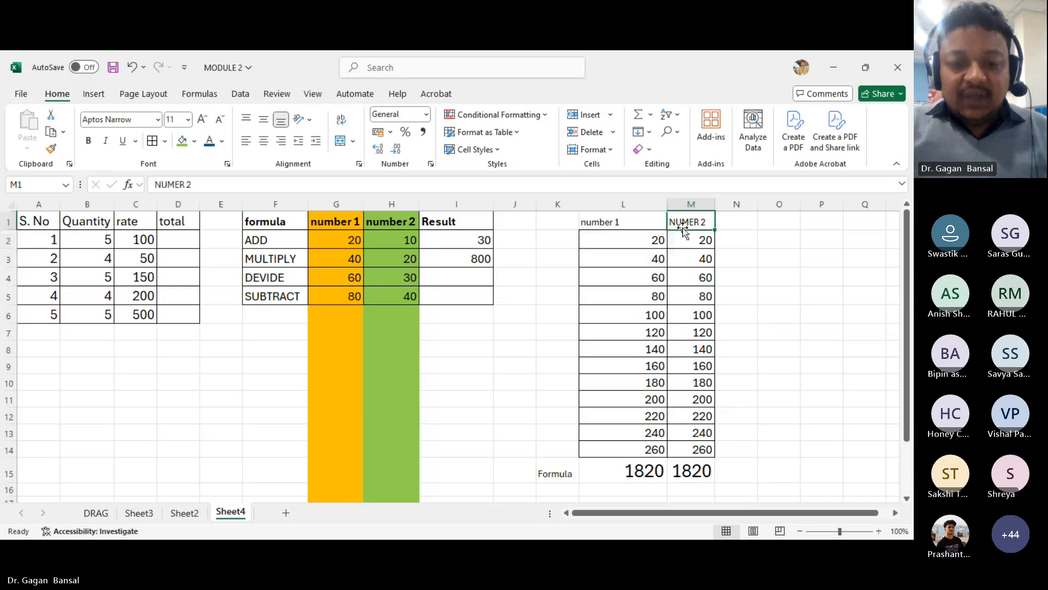
{"action": "type", "text": "NUMBER"}
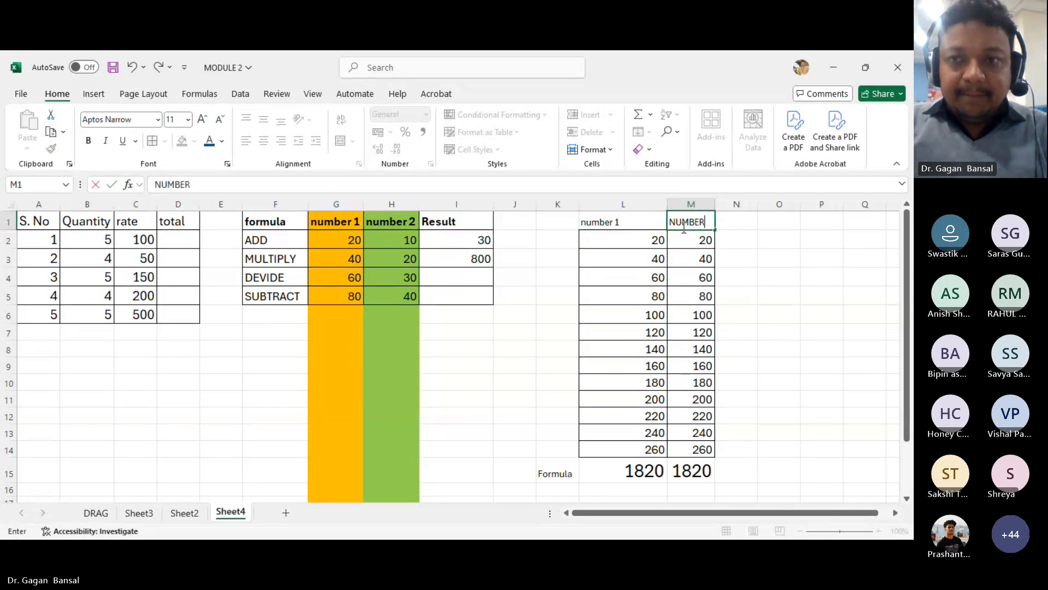
{"action": "type", "text": " 2"}
{"action": "key", "text": "Return"}
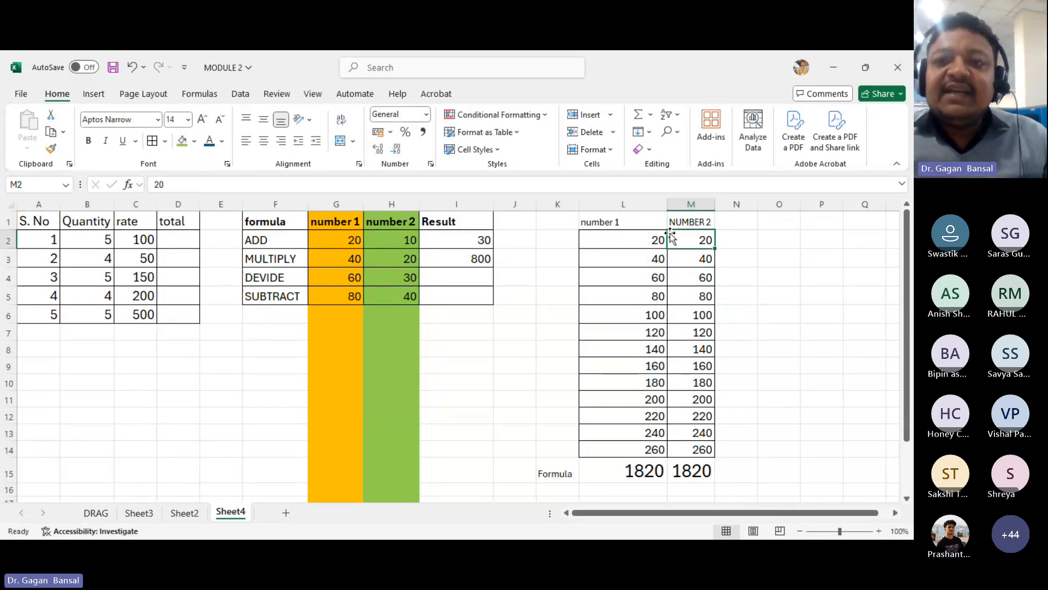
- Change number 1 in the MULTIPLY row to 30 to show the product formula recalculating
{"action": "left_click", "coordinate": [445, 264]}
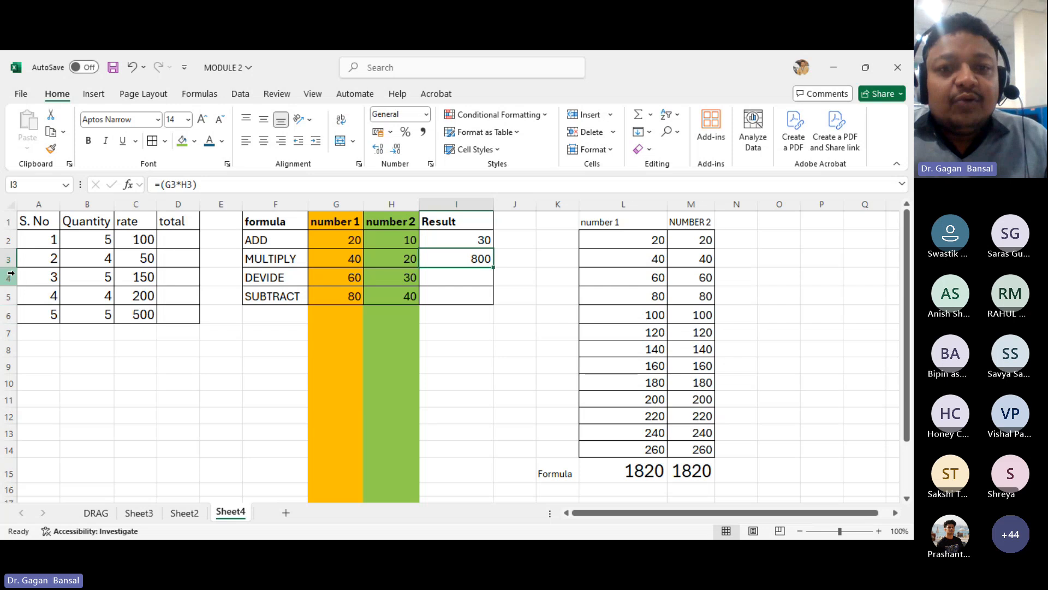
{"action": "left_click", "coordinate": [321, 260]}
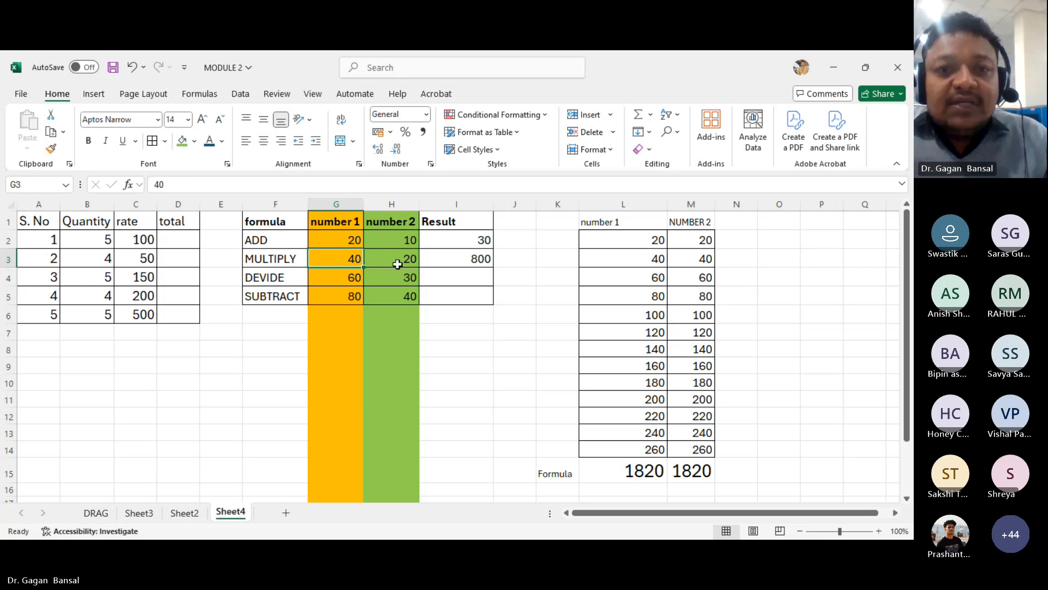
{"action": "left_click", "coordinate": [397, 260]}
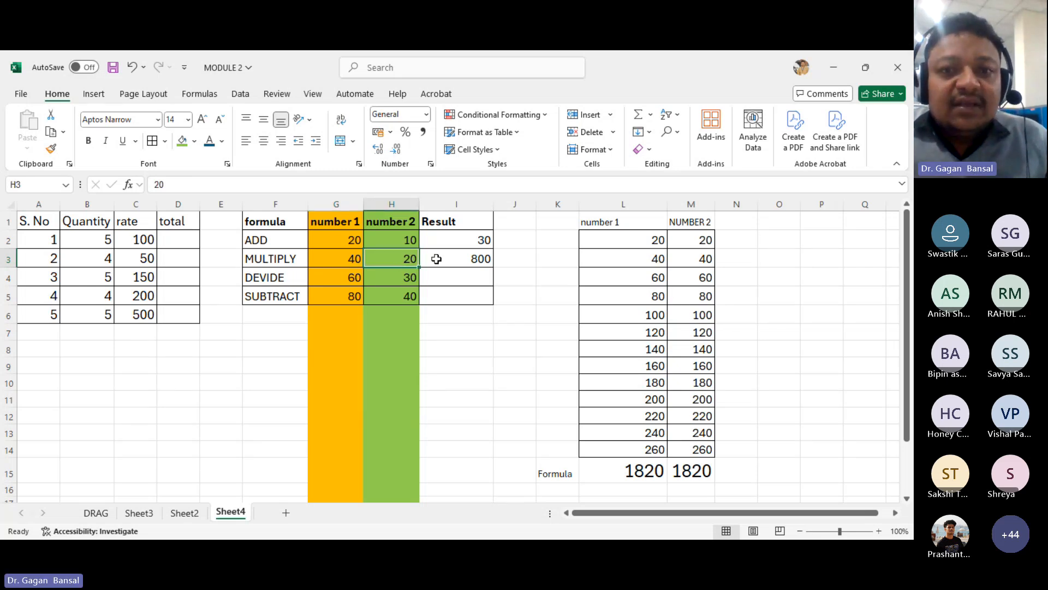
{"action": "left_click", "coordinate": [466, 258]}
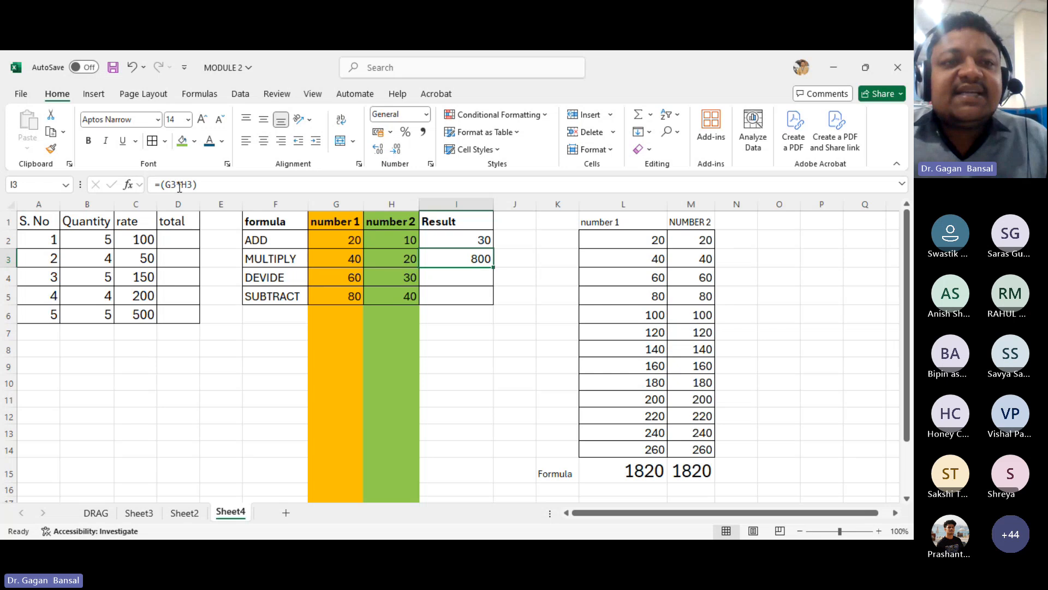
{"action": "left_click", "coordinate": [442, 329]}
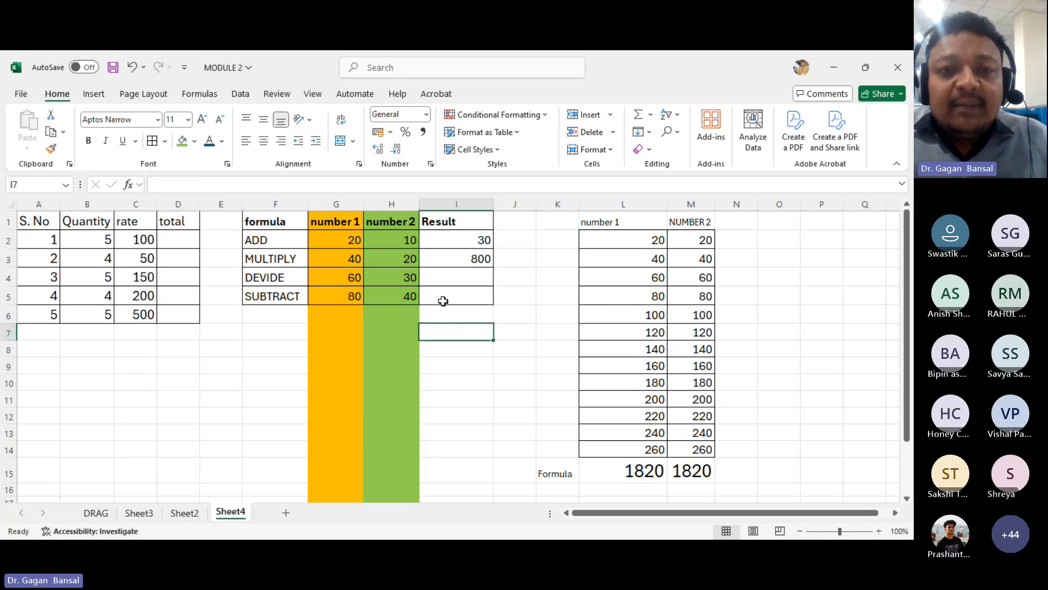
{"action": "left_click", "coordinate": [335, 260]}
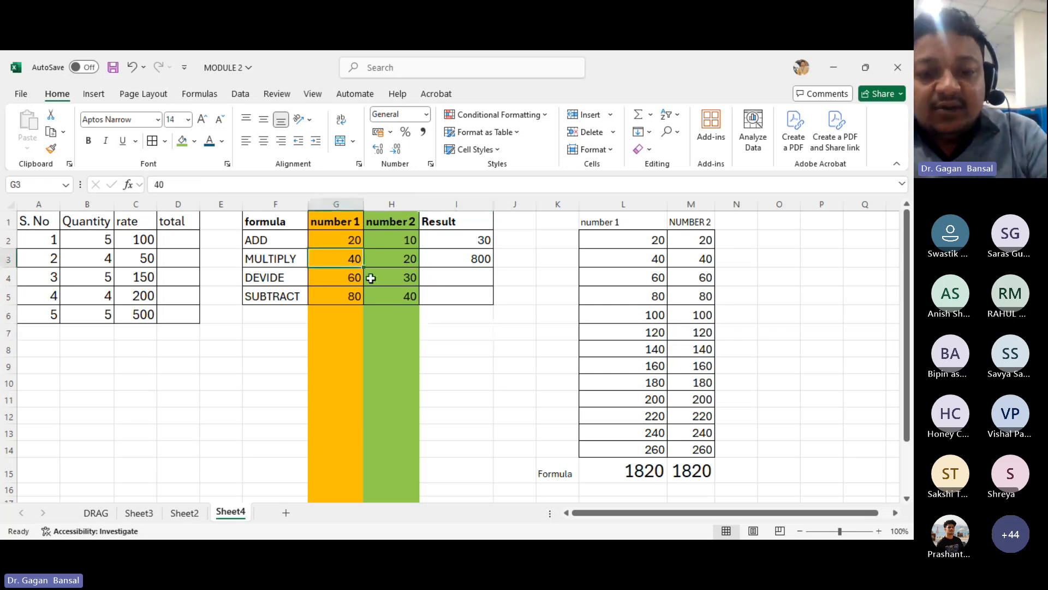
{"action": "type", "text": "30"}
{"action": "key", "text": "Return"}
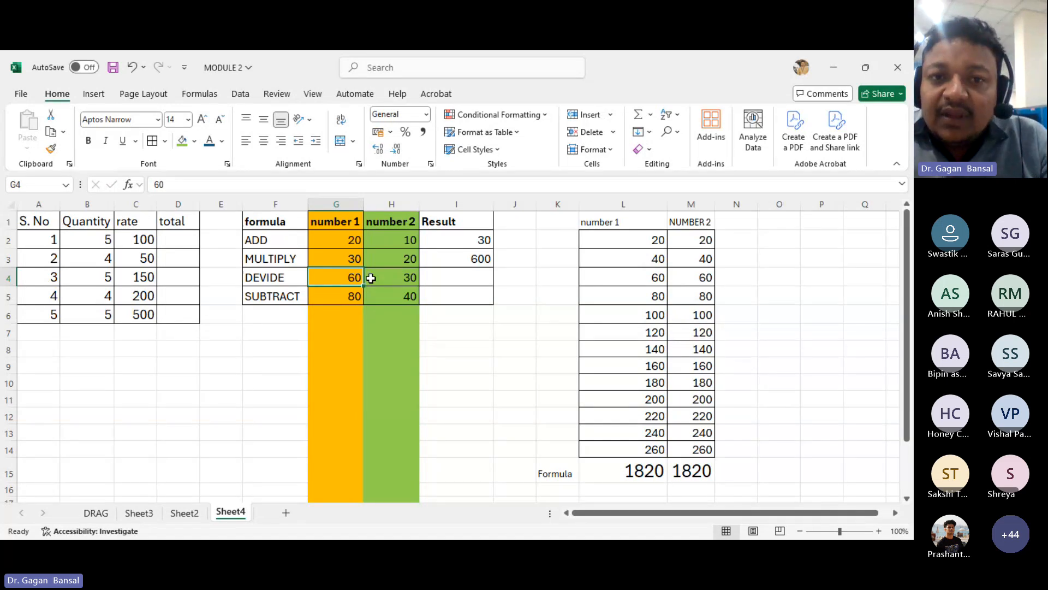
- Change number 2 in the MULTIPLY row to 100
{"action": "left_click", "coordinate": [372, 278]}
{"action": "key", "text": "Up"}
{"action": "type", "text": "10"}
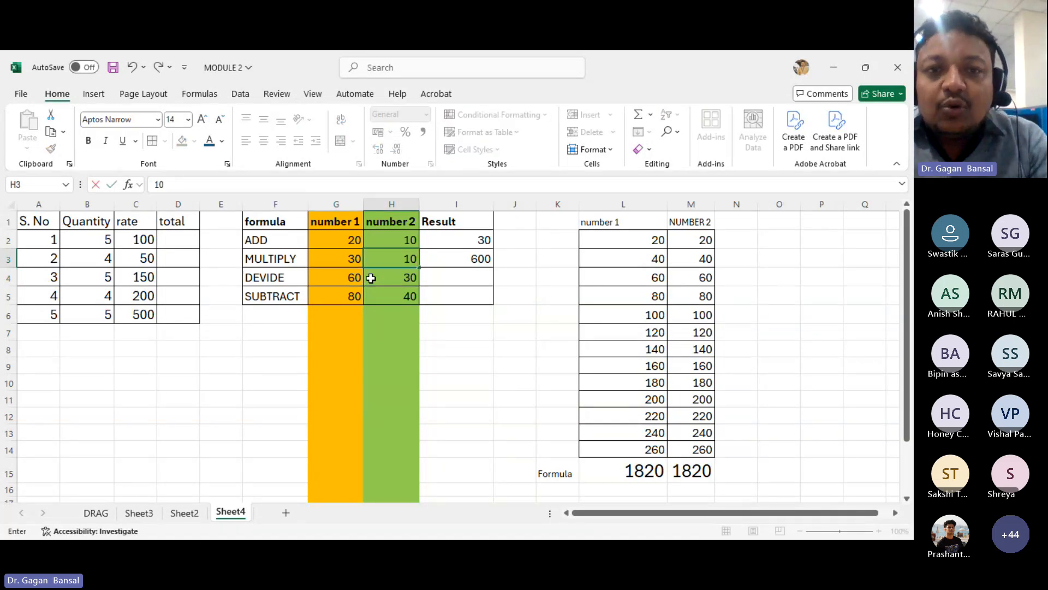
{"action": "key", "text": "Return"}
{"action": "key", "text": "Up"}
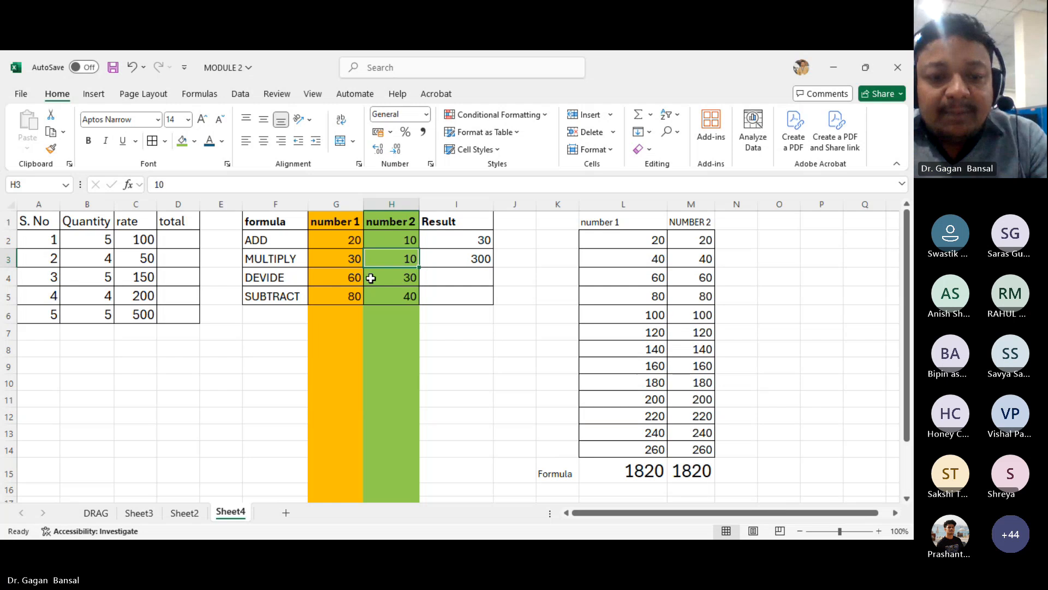
{"action": "type", "text": "100"}
{"action": "key", "text": "Return"}
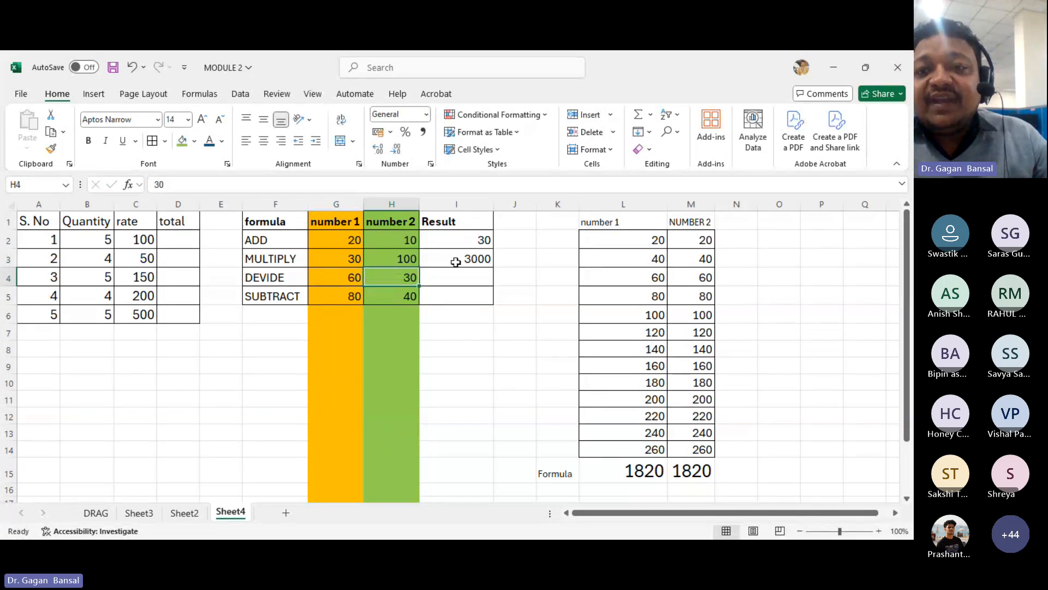
- Change the first value in the number 1 column (L2) to 10
{"action": "left_click", "coordinate": [635, 241]}
{"action": "type", "text": "10"}
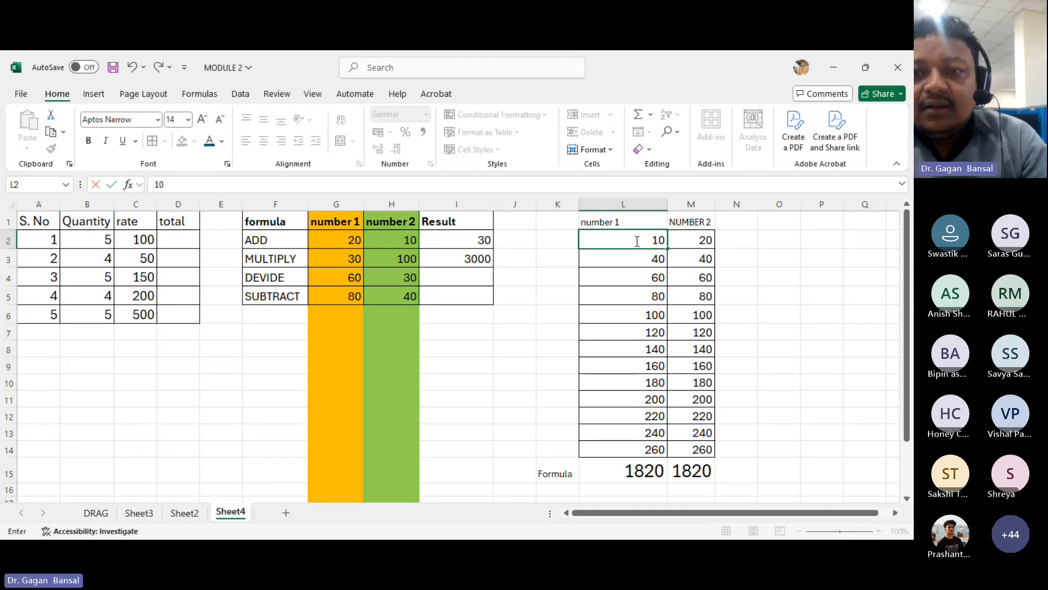
{"action": "key", "text": "Return"}
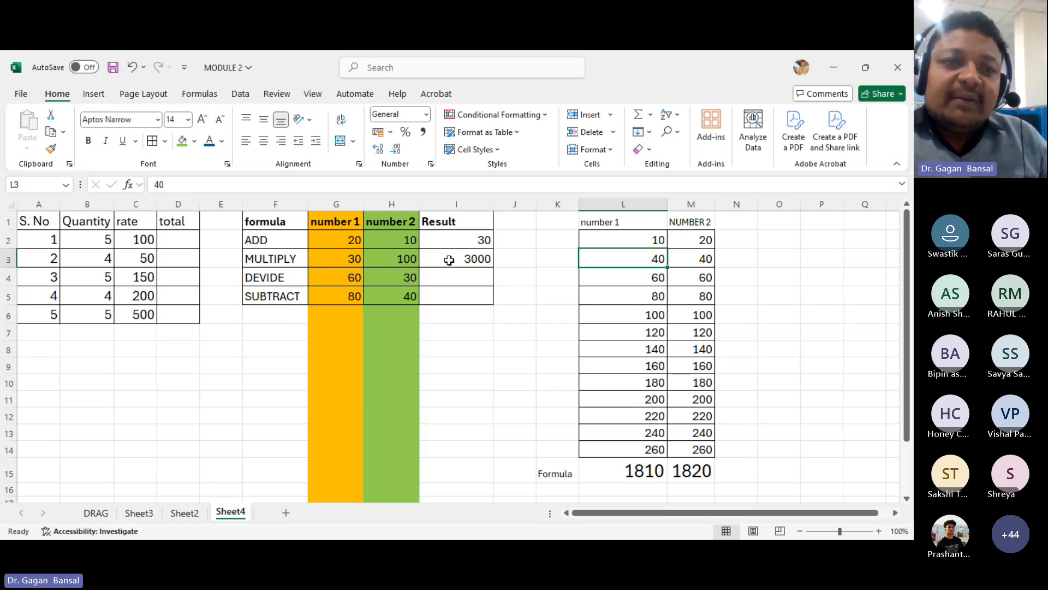
{"action": "left_click", "coordinate": [727, 241]}
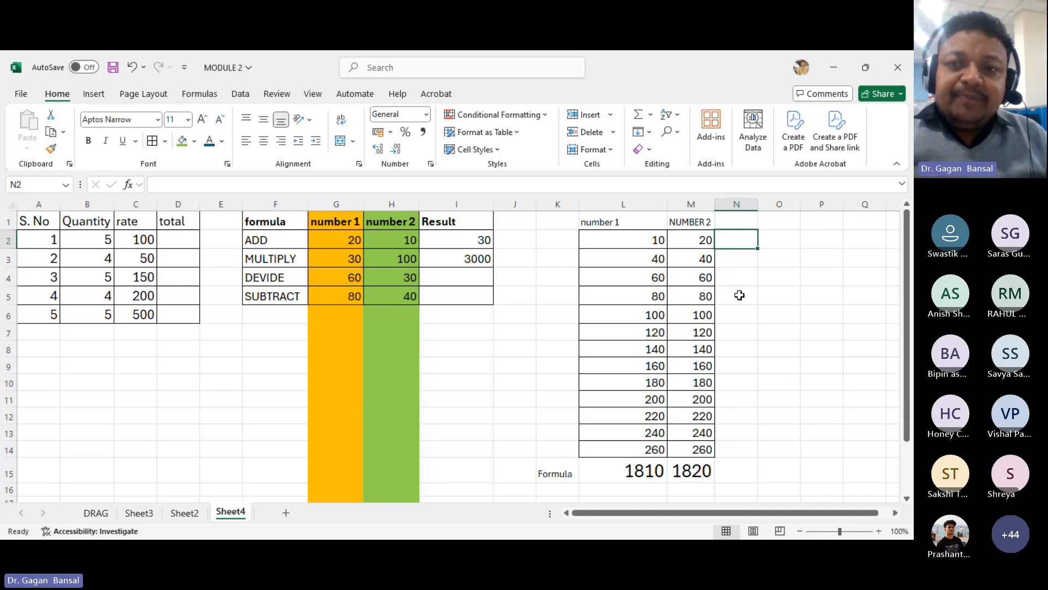
{"action": "type", "text": "="}
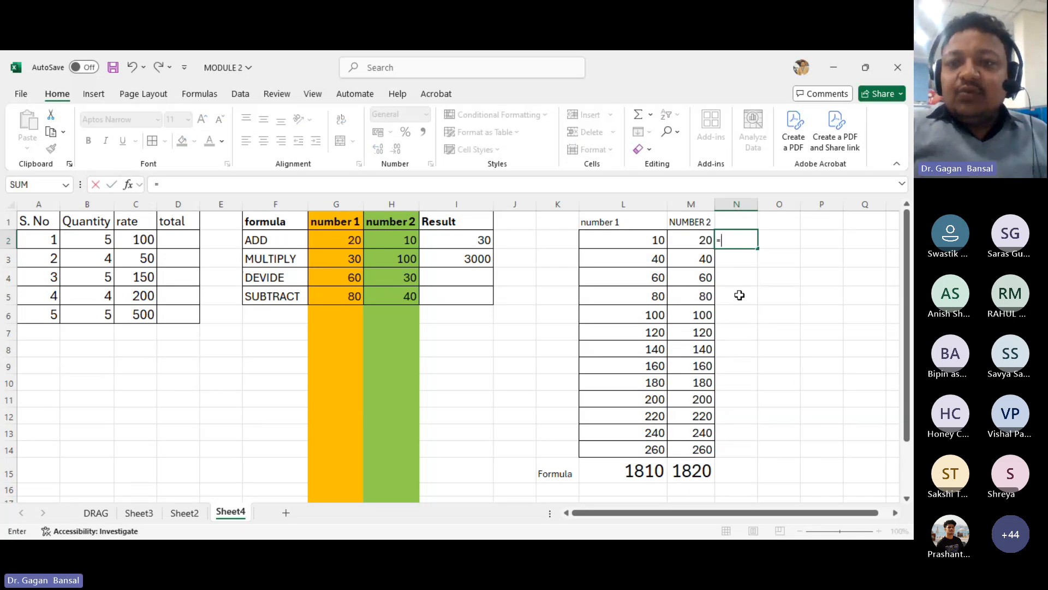
{"action": "left_click", "coordinate": [616, 240]}
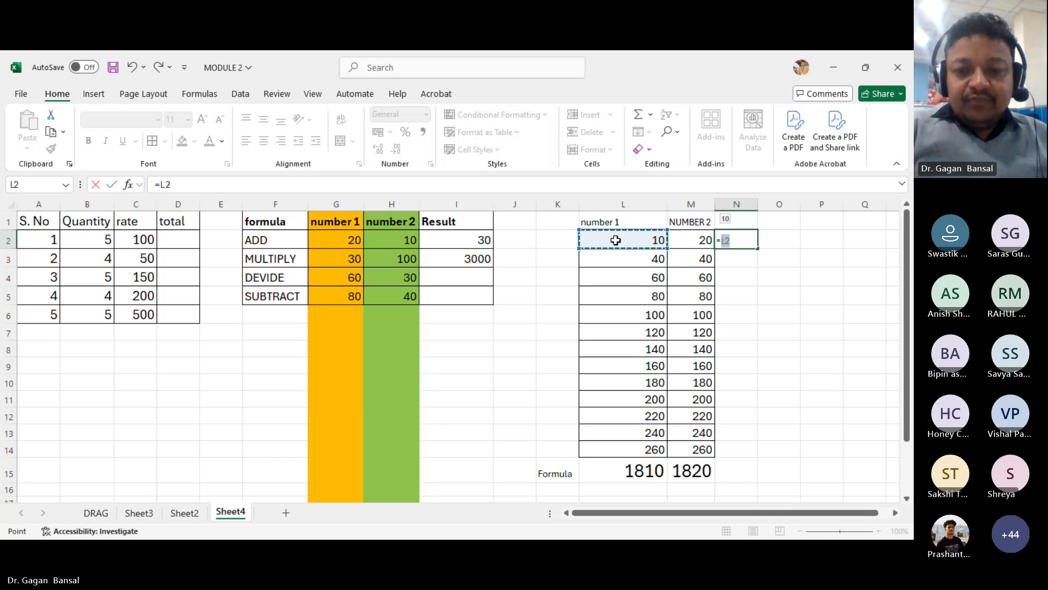
{"action": "key", "text": "BackSpace"}
{"action": "key", "text": "BackSpace"}
{"action": "key", "text": "BackSpace"}
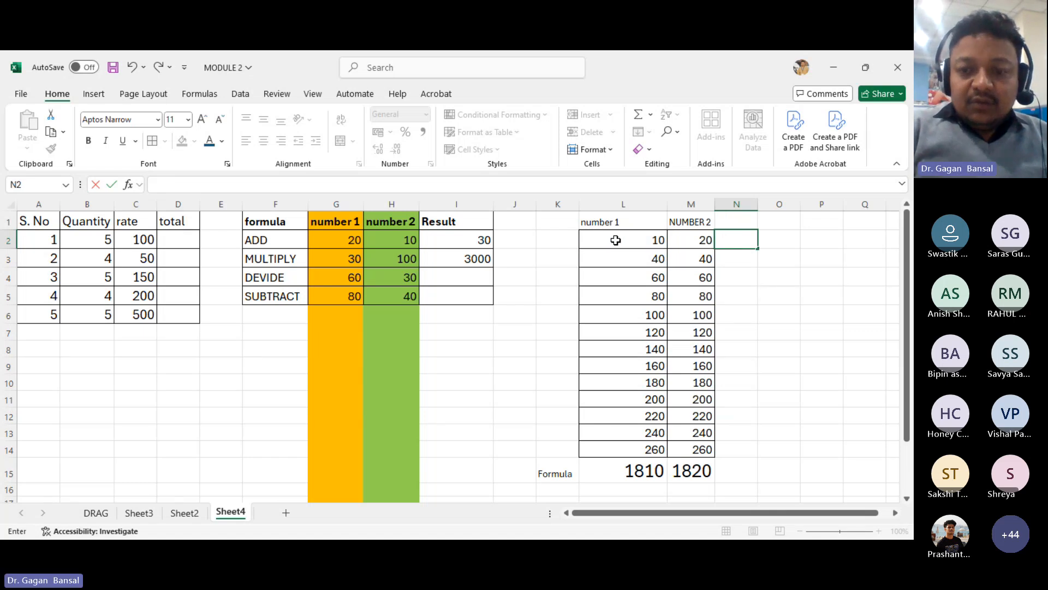
- Enter the formula =(L2*M2) in N2 to multiply number 1 by NUMBER 2
{"action": "type", "text": "=("}
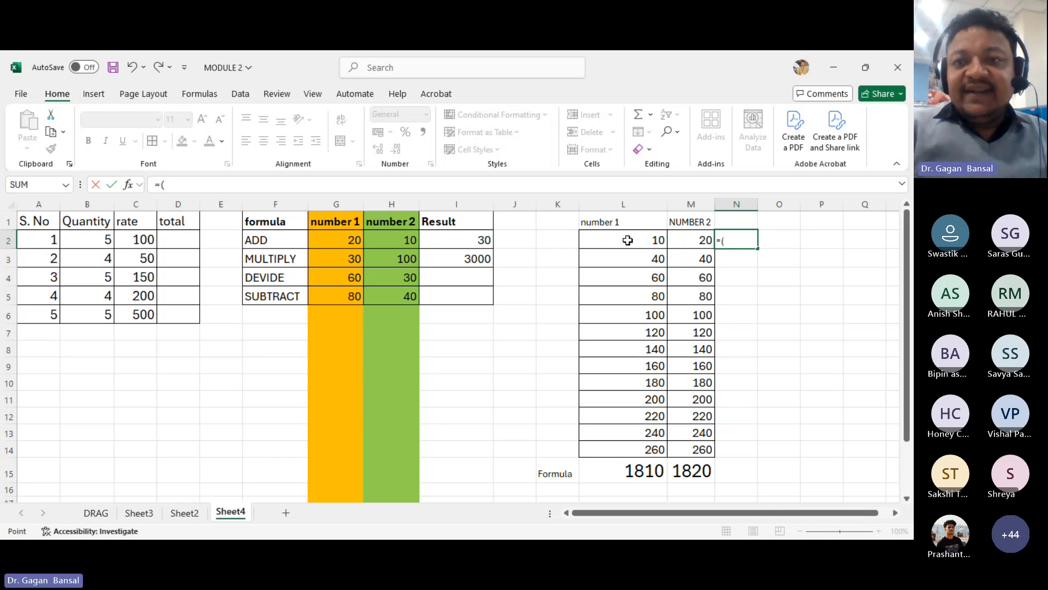
{"action": "left_click", "coordinate": [628, 240]}
{"action": "type", "text": "*"}
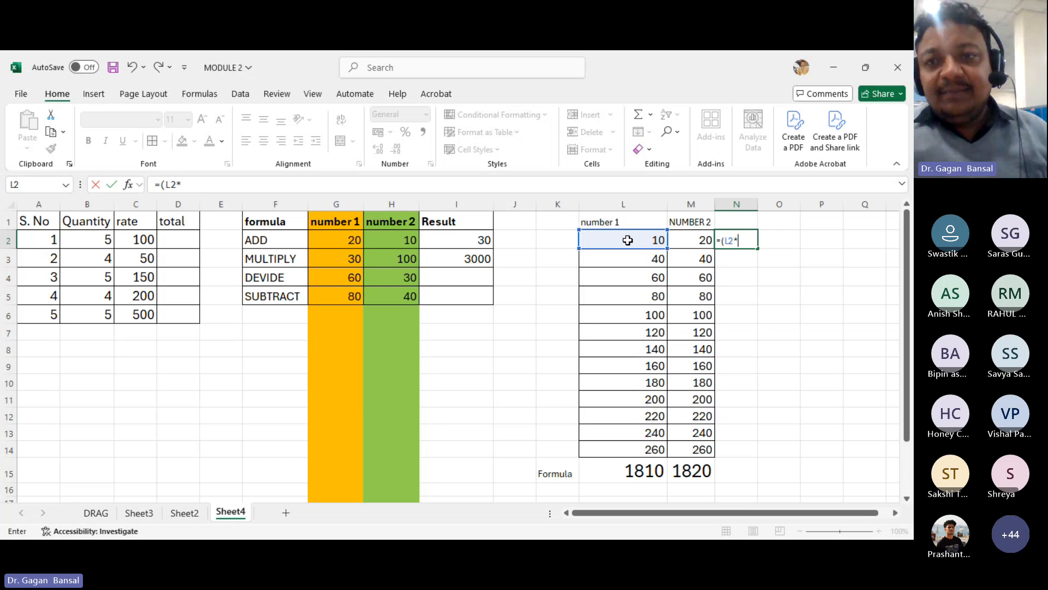
{"action": "left_click", "coordinate": [695, 242]}
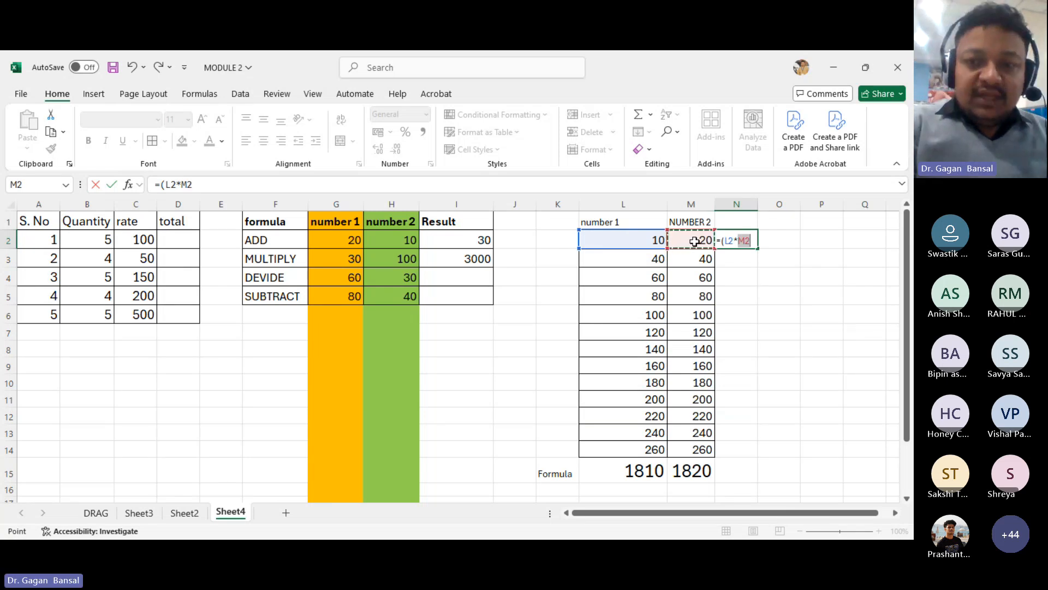
{"action": "type", "text": ")"}
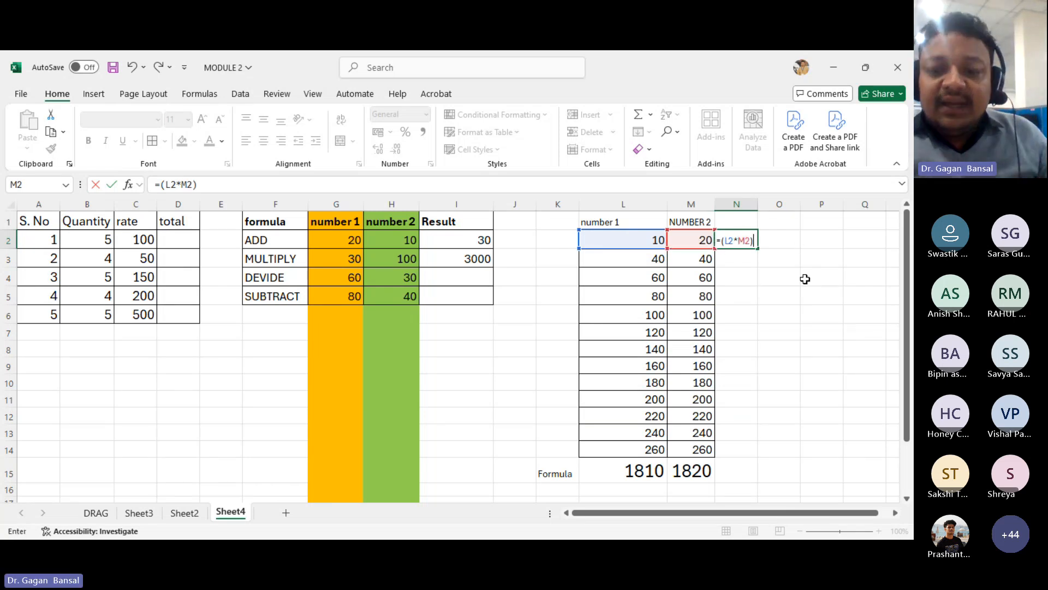
{"action": "key", "text": "Return"}
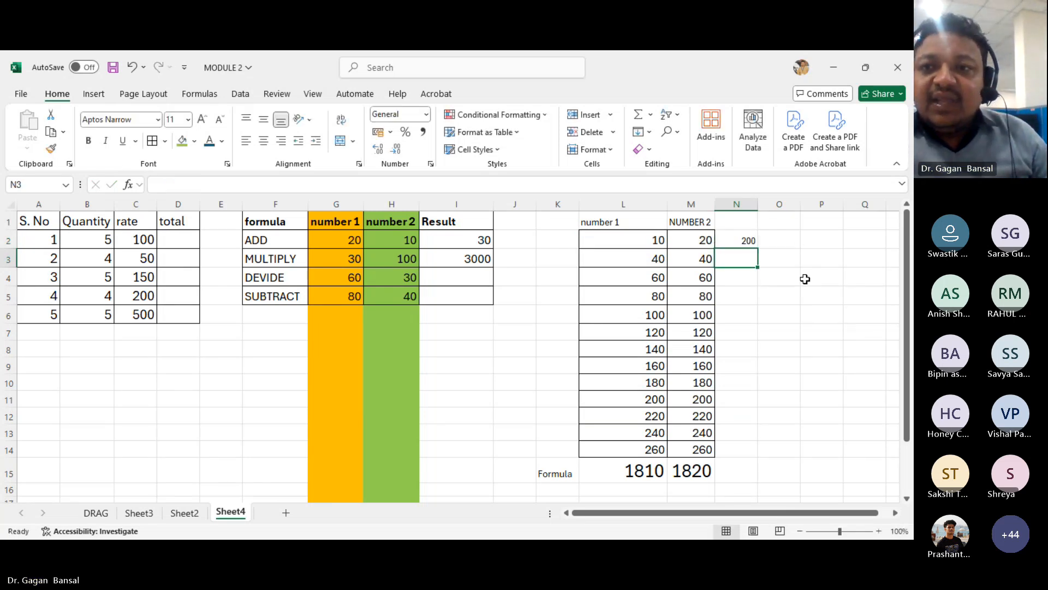
- Enlarge the font of the N2 result to size 18
{"action": "left_click", "coordinate": [737, 239]}
{"action": "left_click", "coordinate": [200, 120]}
{"action": "left_click", "coordinate": [200, 120]}
{"action": "left_click", "coordinate": [200, 121]}
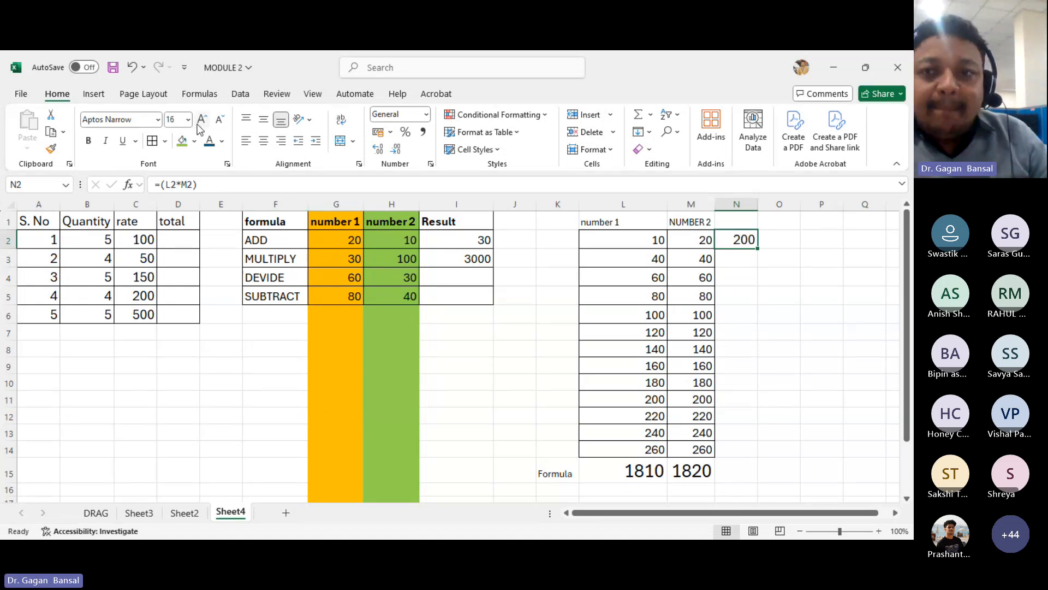
{"action": "left_click", "coordinate": [201, 120]}
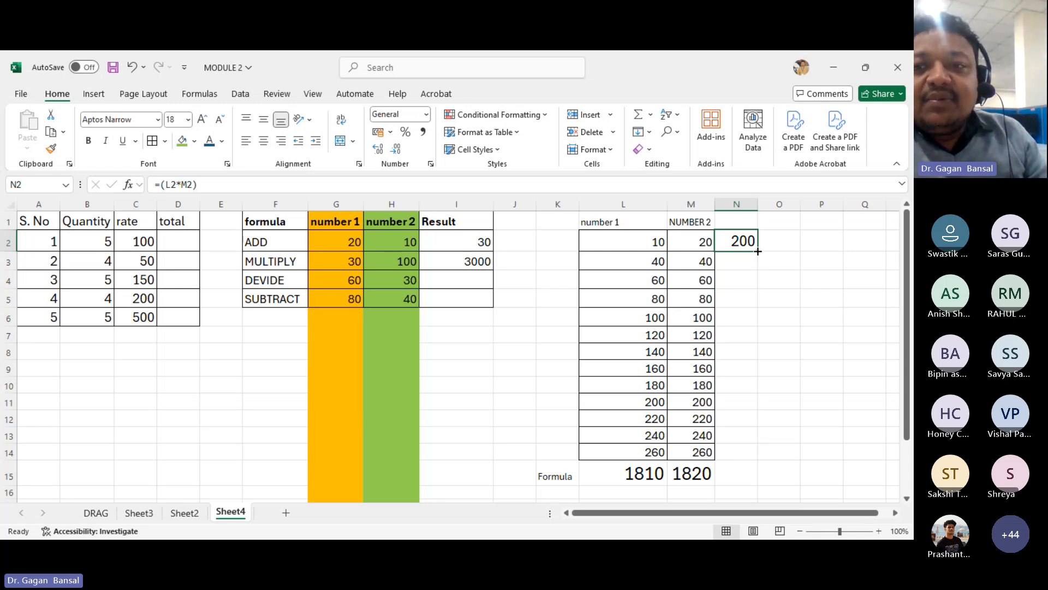
- Fill the N2 multiplication formula down to N14 and autofit column N's width
{"action": "left_click_drag", "start_coordinate": [758, 251], "coordinate": [764, 454]}
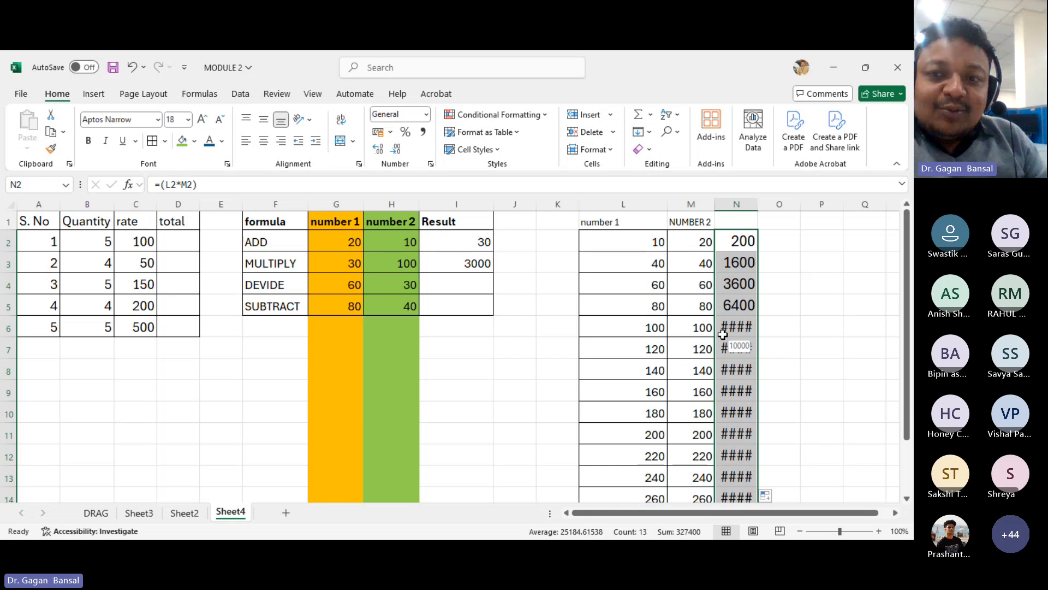
{"action": "double_click", "coordinate": [757, 204]}
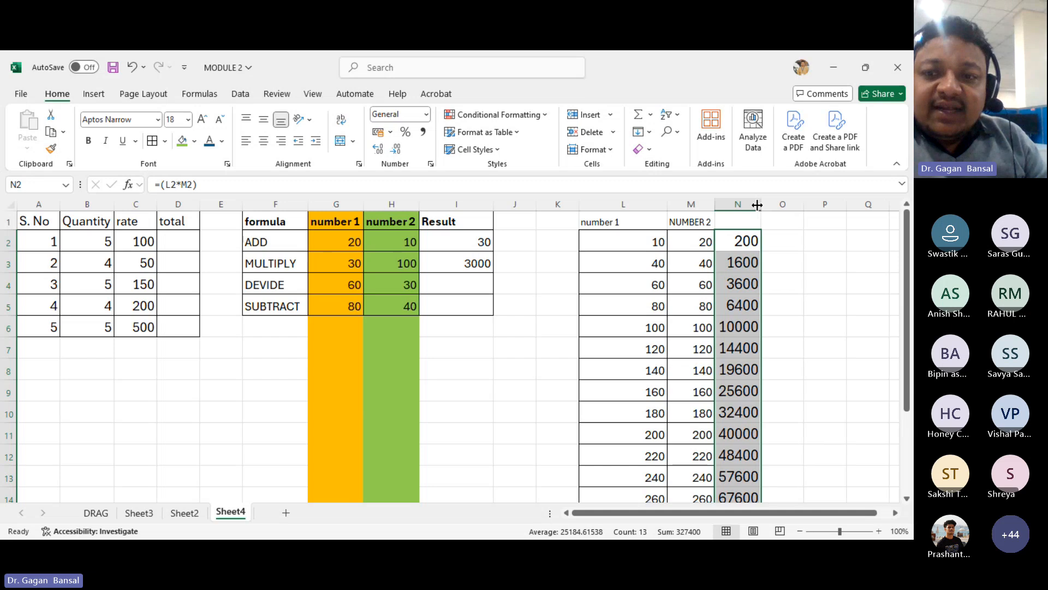
{"action": "scroll", "coordinate": [759, 420], "scroll_direction": "down", "scroll_amount": 2}
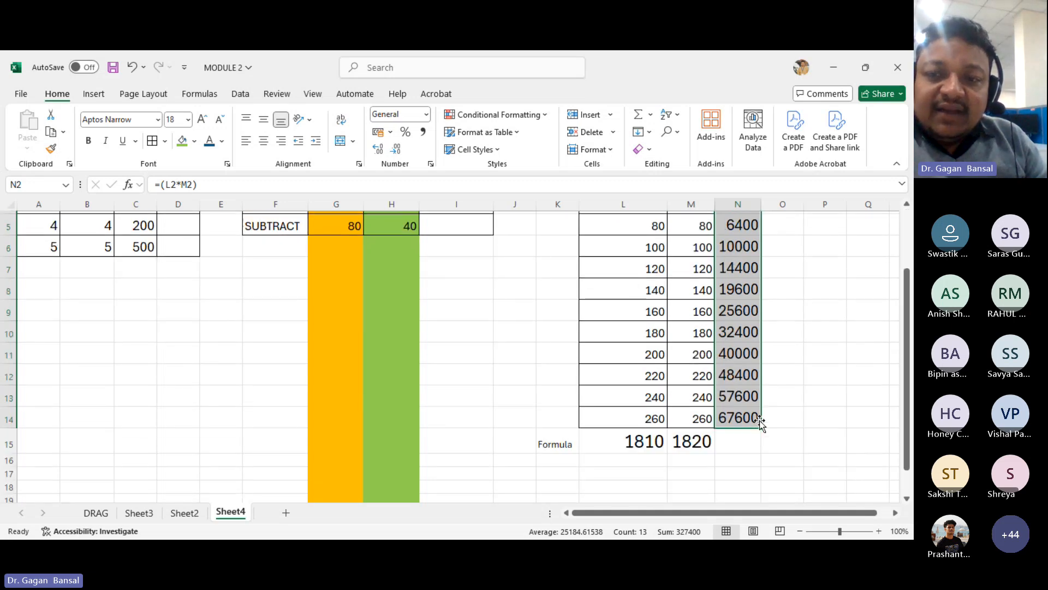
{"action": "scroll", "coordinate": [758, 421], "scroll_direction": "up", "scroll_amount": 1}
{"action": "scroll", "coordinate": [762, 423], "scroll_direction": "up", "scroll_amount": 1}
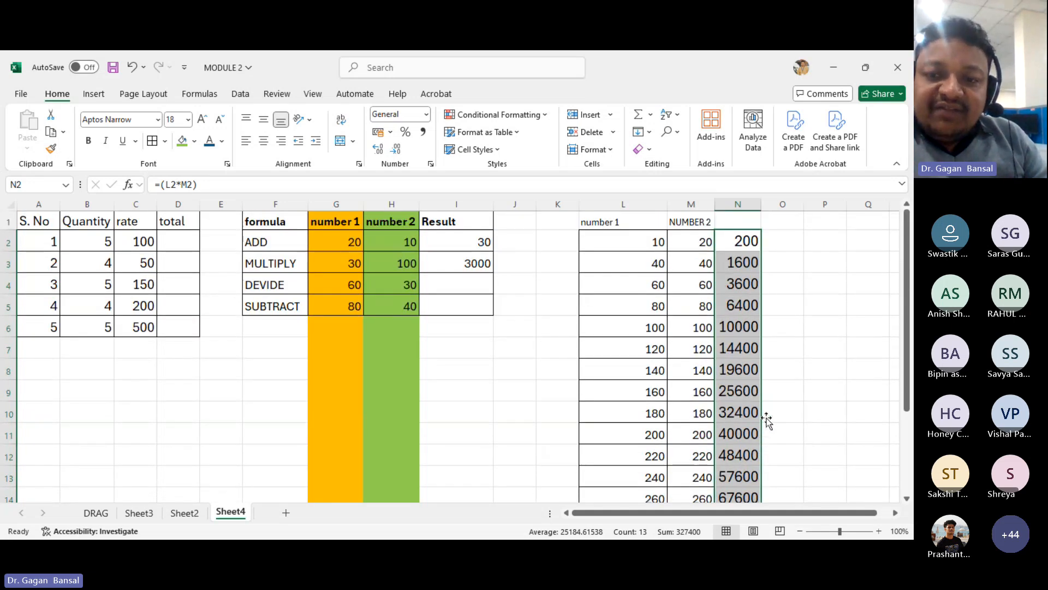
- Enter the formula =PRODUCT(L2,M2) in O2 to multiply number 1 by NUMBER 2
{"action": "scroll", "coordinate": [770, 415], "scroll_direction": "down", "scroll_amount": 2}
{"action": "scroll", "coordinate": [776, 406], "scroll_direction": "up", "scroll_amount": 1}
{"action": "scroll", "coordinate": [777, 407], "scroll_direction": "up", "scroll_amount": 1}
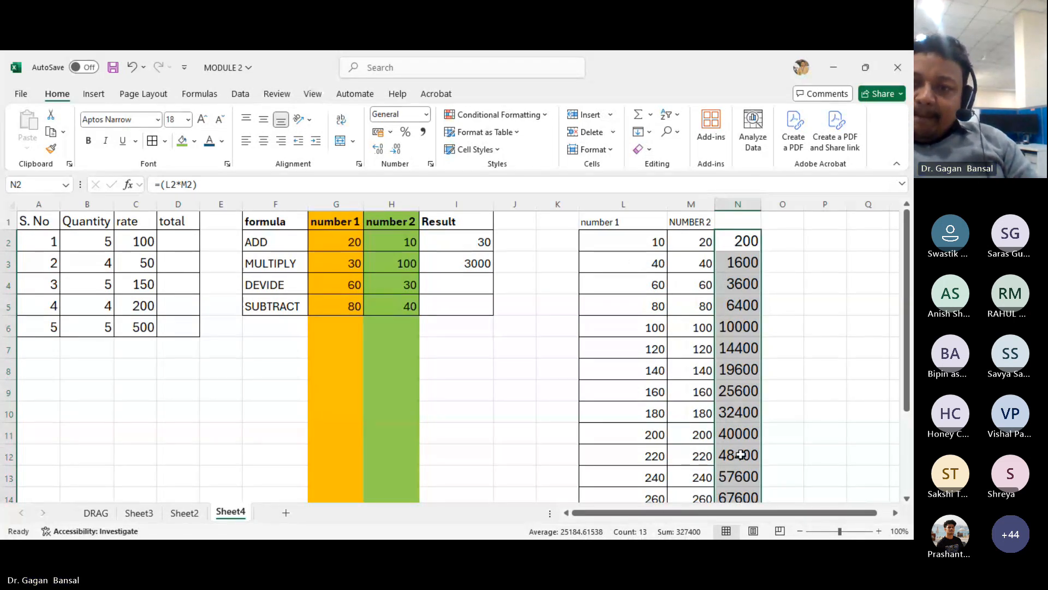
{"action": "left_click", "coordinate": [741, 243]}
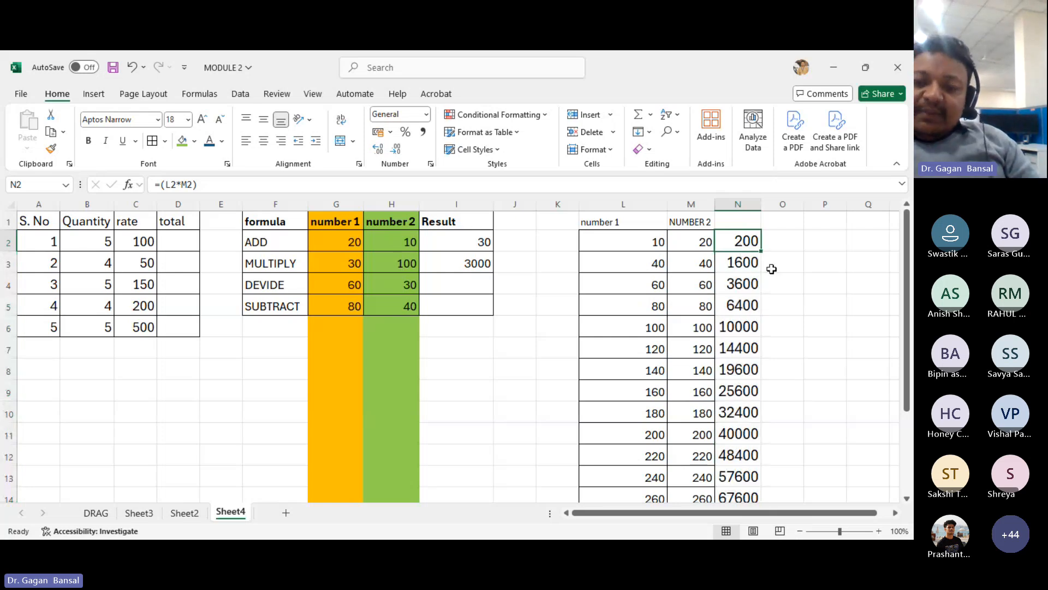
{"action": "left_click", "coordinate": [774, 240]}
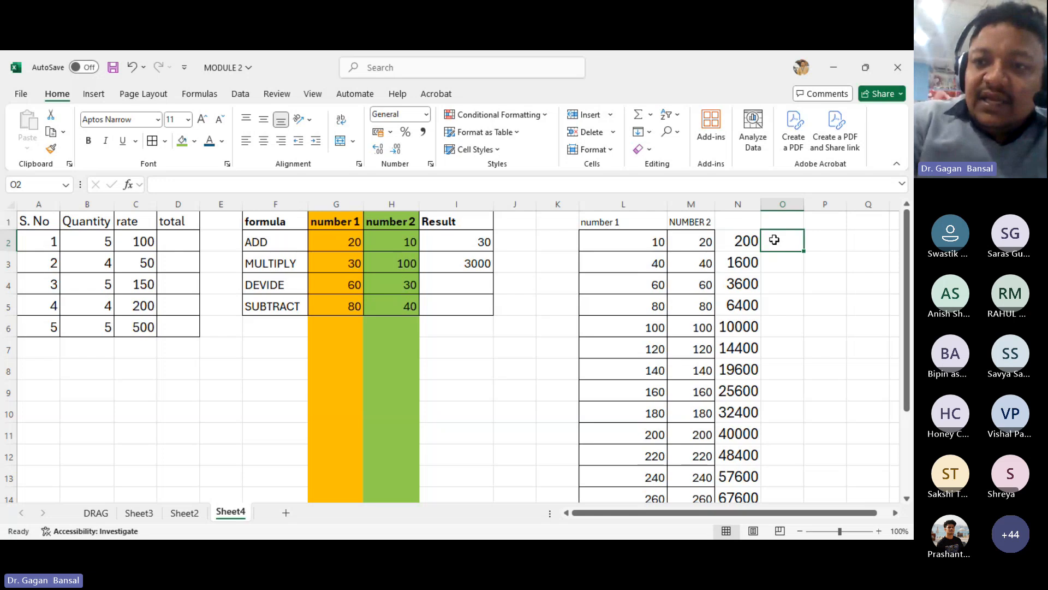
{"action": "type", "text": "=MU"}
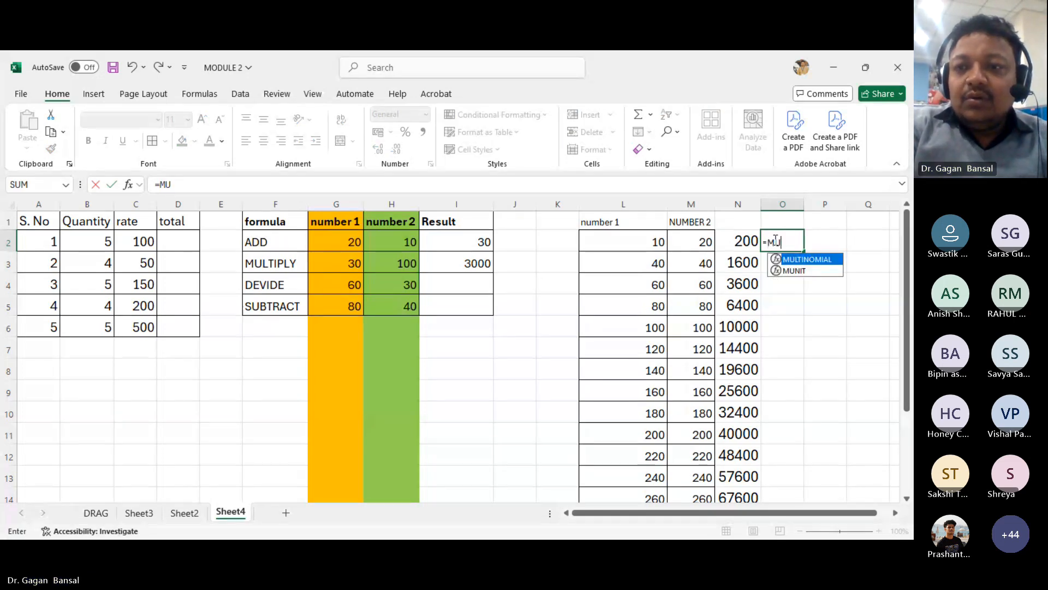
{"action": "key", "text": "BackSpace"}
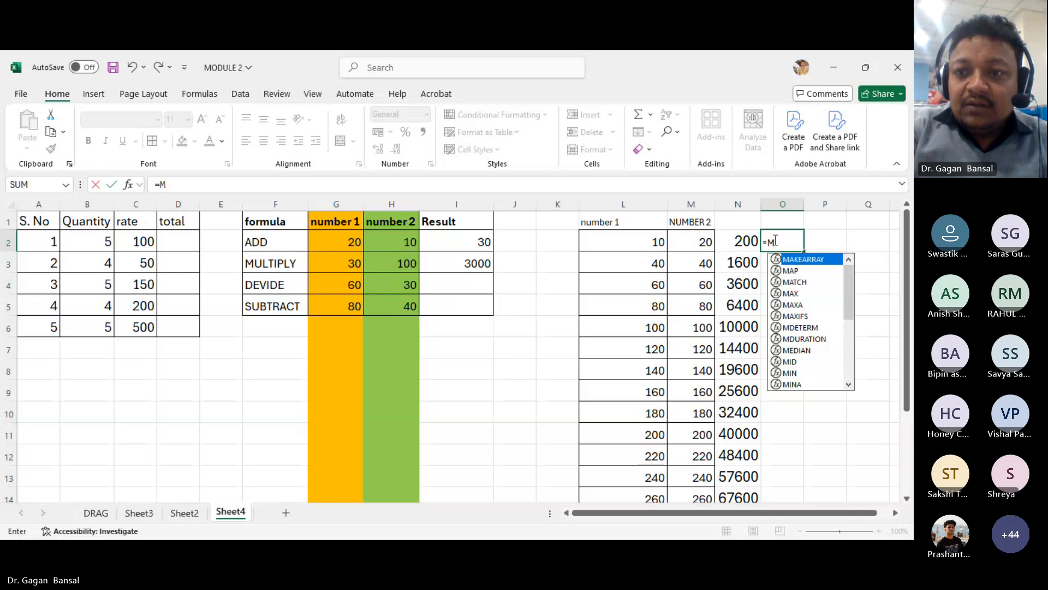
{"action": "key", "text": "BackSpace"}
{"action": "type", "text": "PRO"}
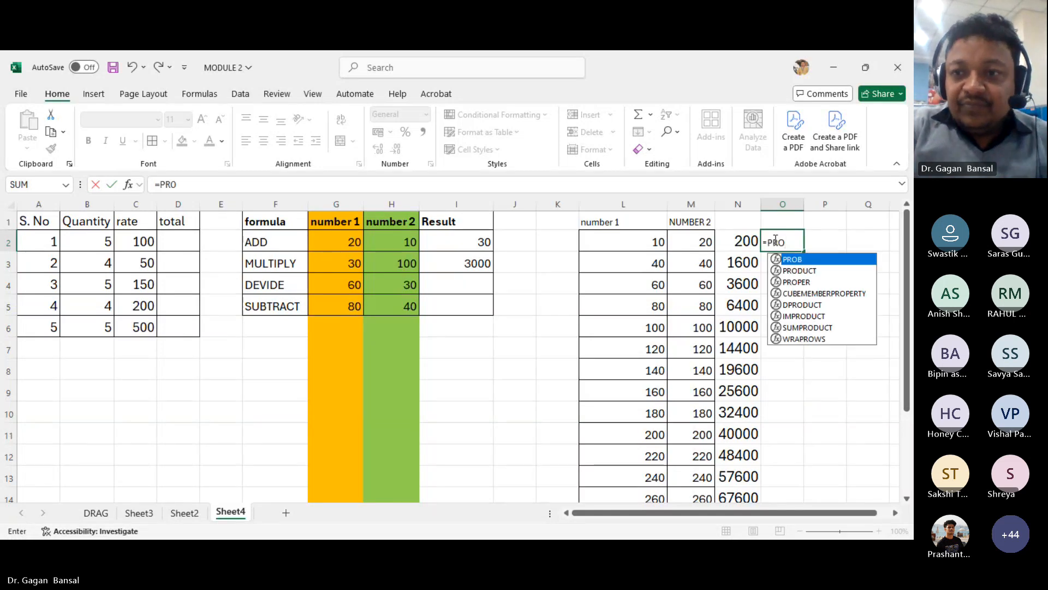
{"action": "left_click", "coordinate": [819, 271]}
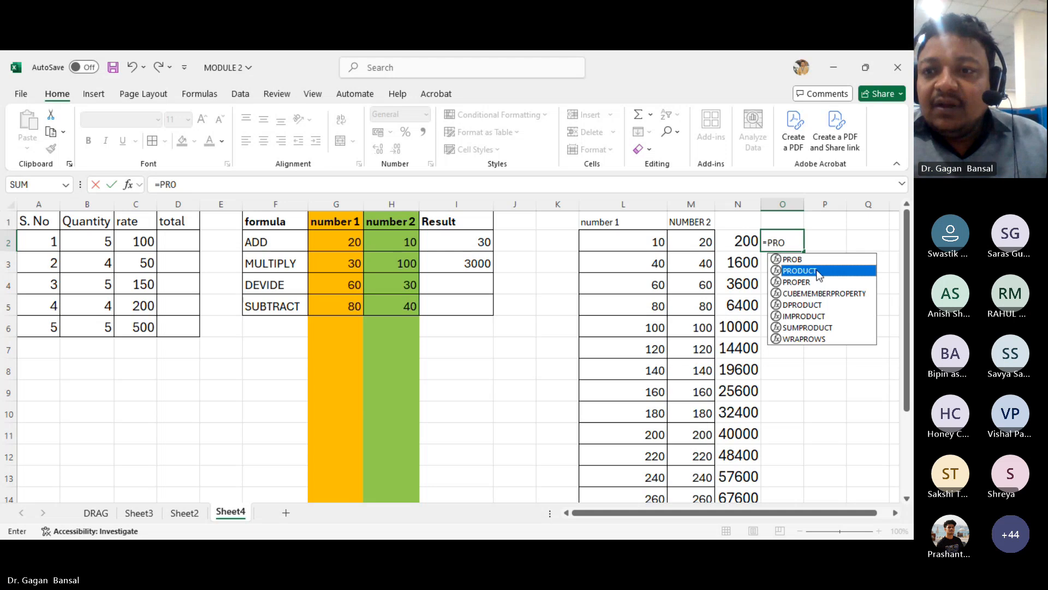
{"action": "type", "text": "DUC"}
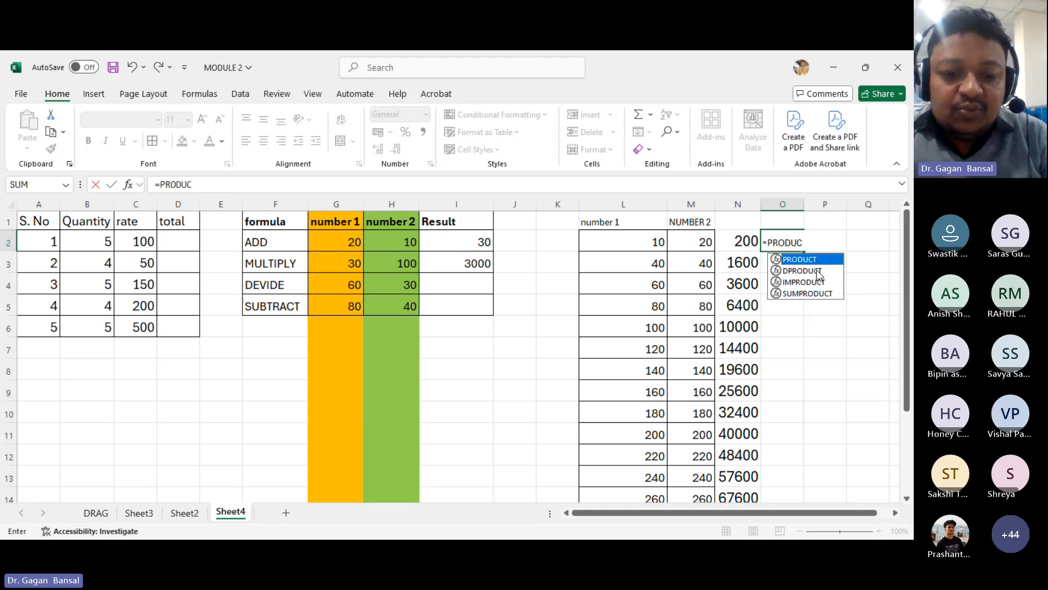
{"action": "type", "text": "T("}
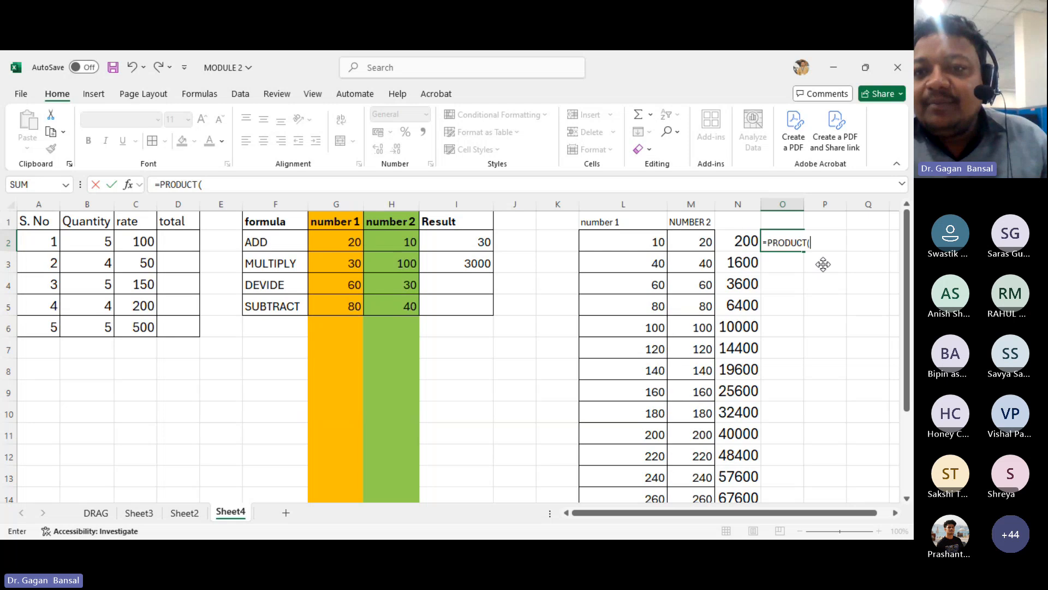
{"action": "left_click", "coordinate": [626, 239]}
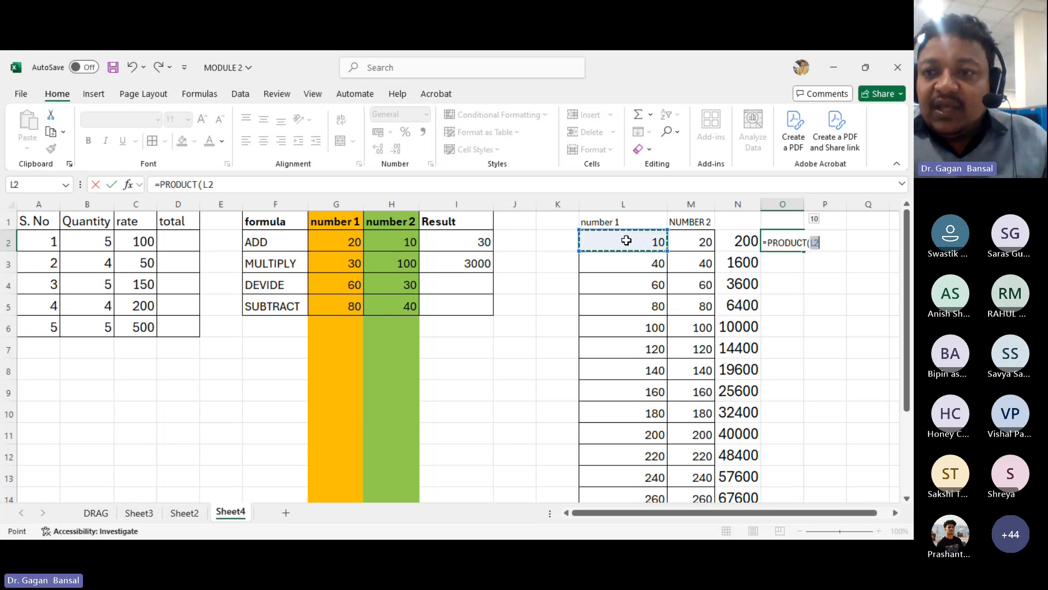
{"action": "type", "text": ","}
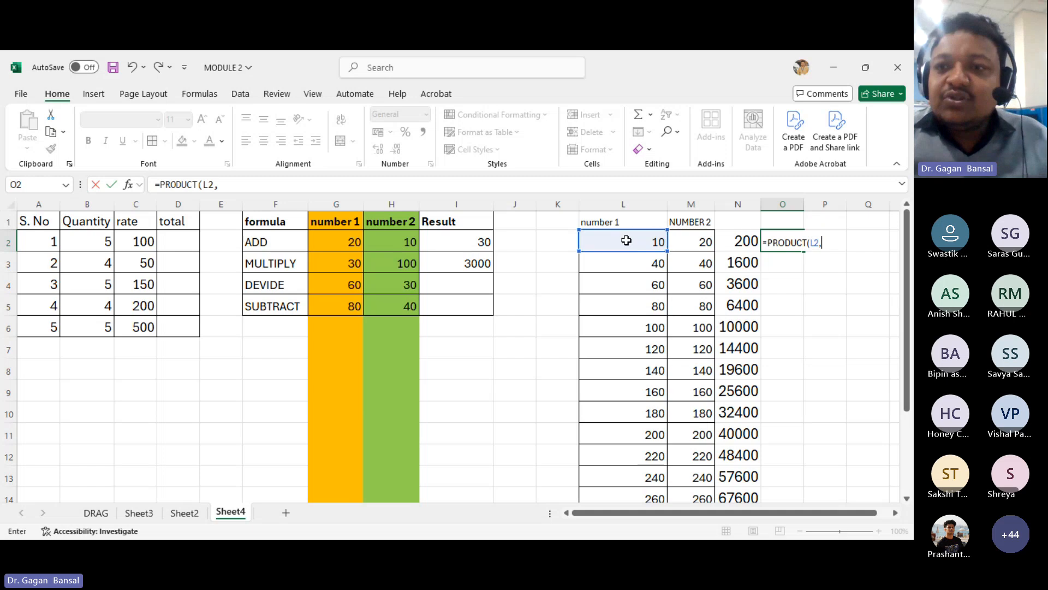
{"action": "left_click", "coordinate": [688, 239]}
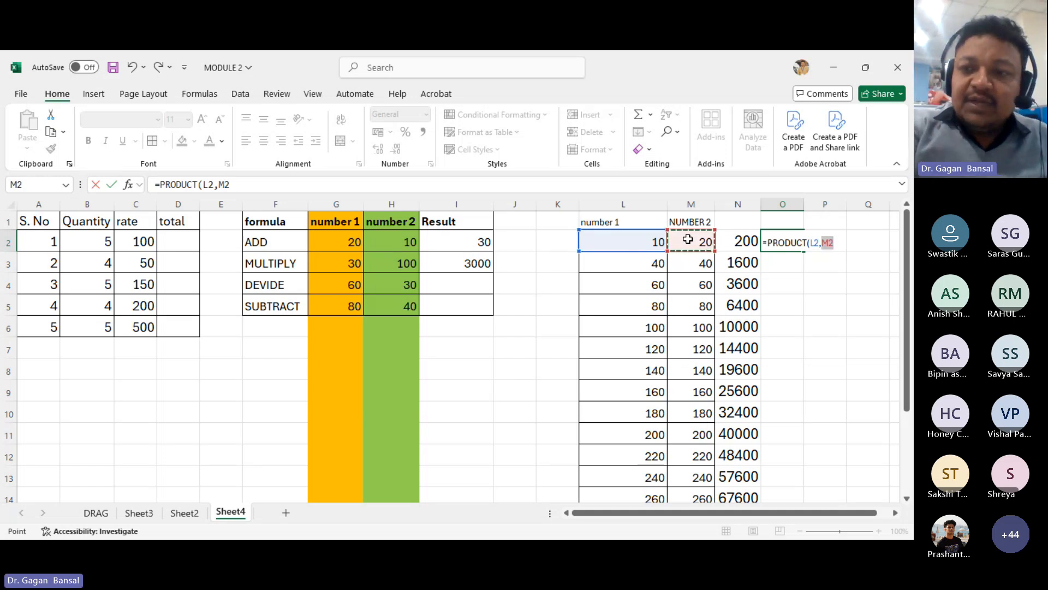
{"action": "type", "text": ")"}
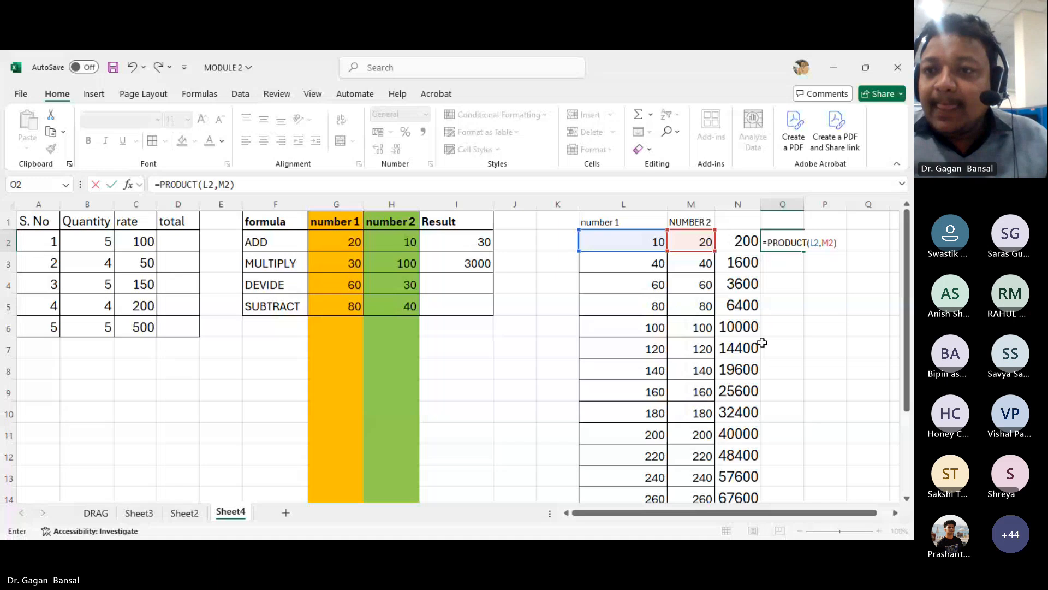
{"action": "key", "text": "Return"}
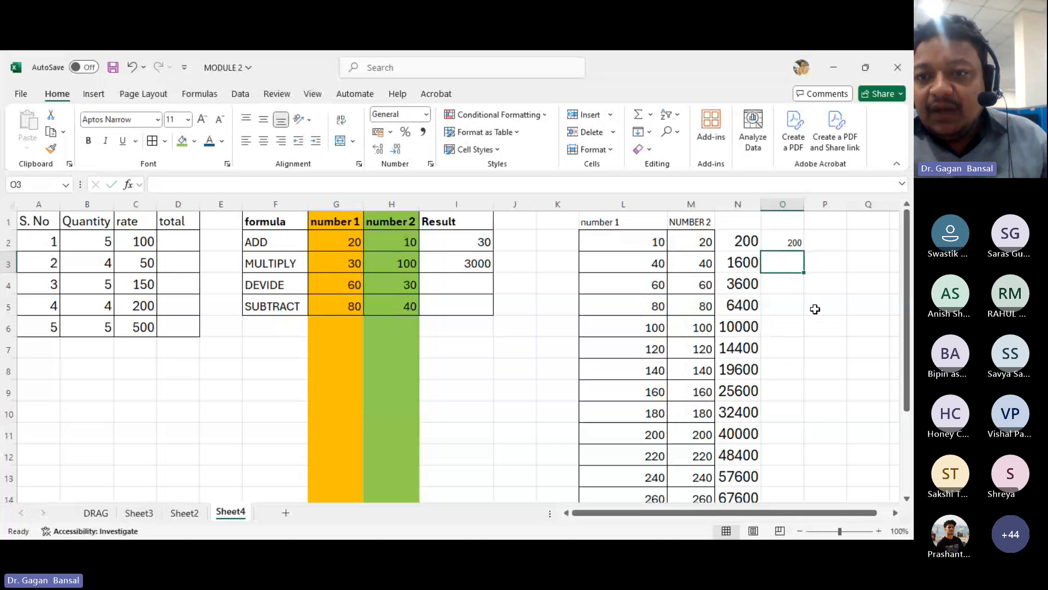
- Fill the O2 PRODUCT formula down to O14
{"action": "scroll", "coordinate": [784, 313], "scroll_direction": "down", "scroll_amount": 1}
{"action": "scroll", "coordinate": [779, 328], "scroll_direction": "up", "scroll_amount": 1}
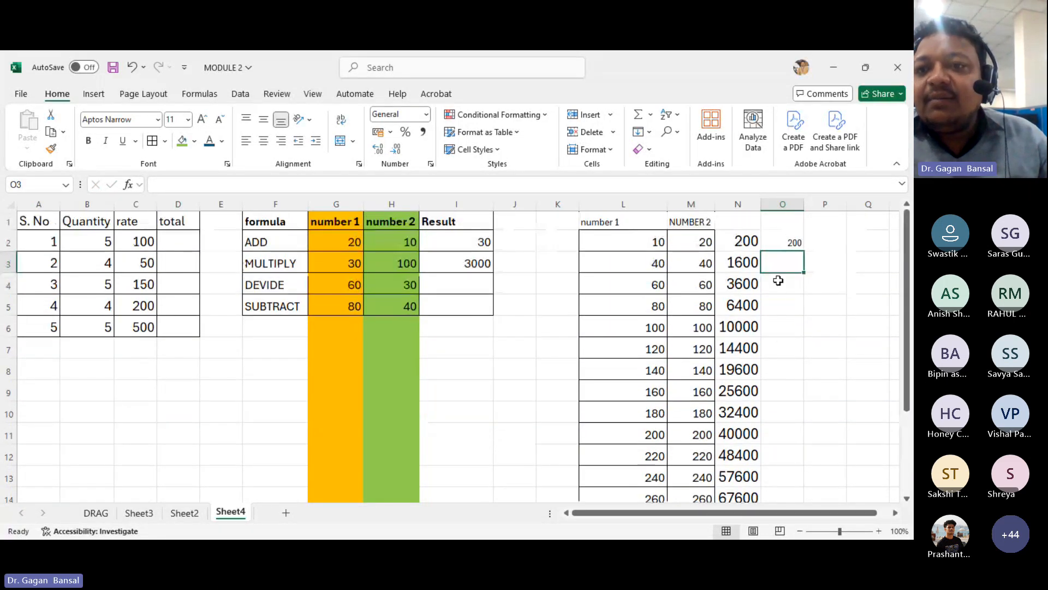
{"action": "left_click", "coordinate": [791, 244]}
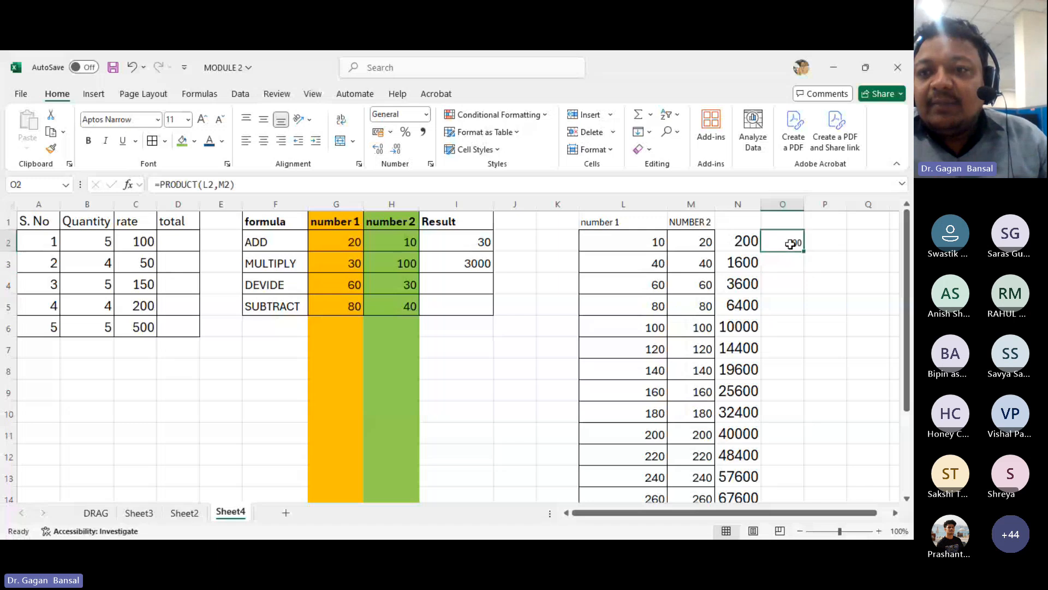
{"action": "double_click", "coordinate": [803, 253]}
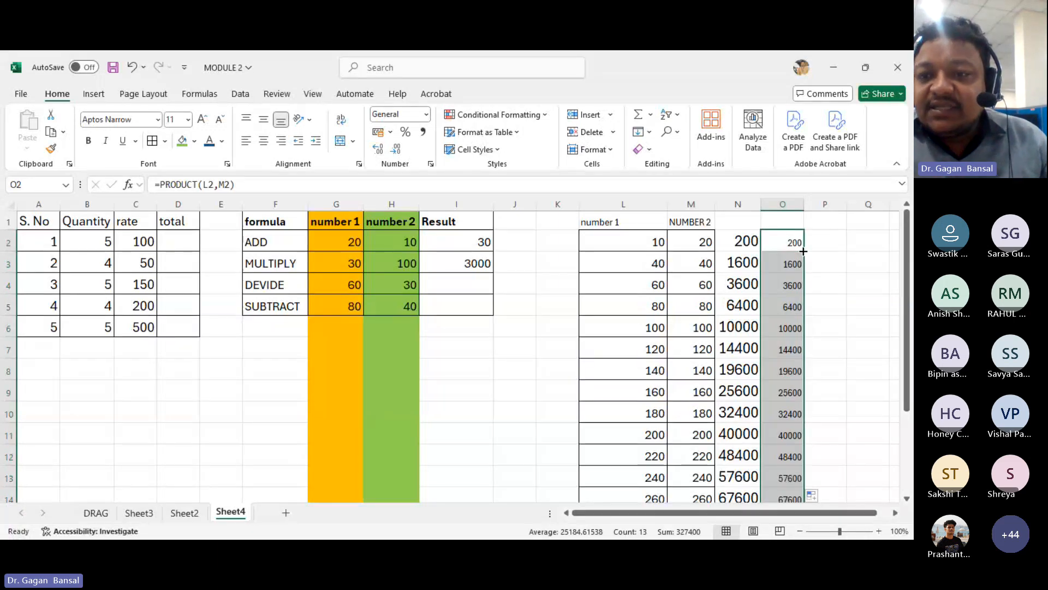
{"action": "scroll", "coordinate": [783, 346], "scroll_direction": "down", "scroll_amount": 1}
{"action": "scroll", "coordinate": [781, 350], "scroll_direction": "up", "scroll_amount": 1}
{"action": "scroll", "coordinate": [781, 350], "scroll_direction": "up", "scroll_amount": 1}
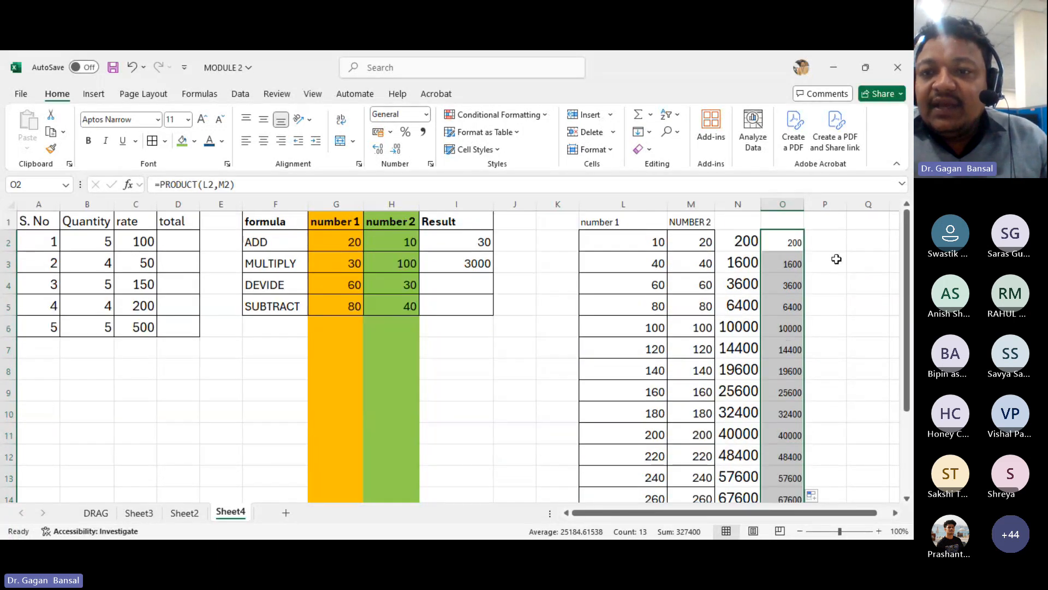
{"action": "left_click", "coordinate": [824, 241]}
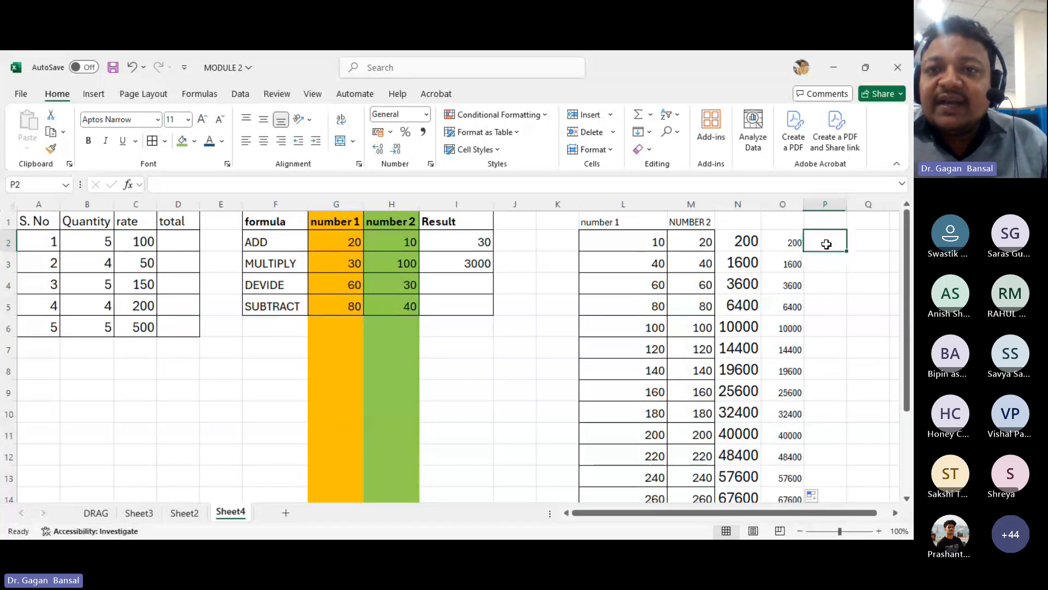
{"action": "left_click", "coordinate": [651, 116]}
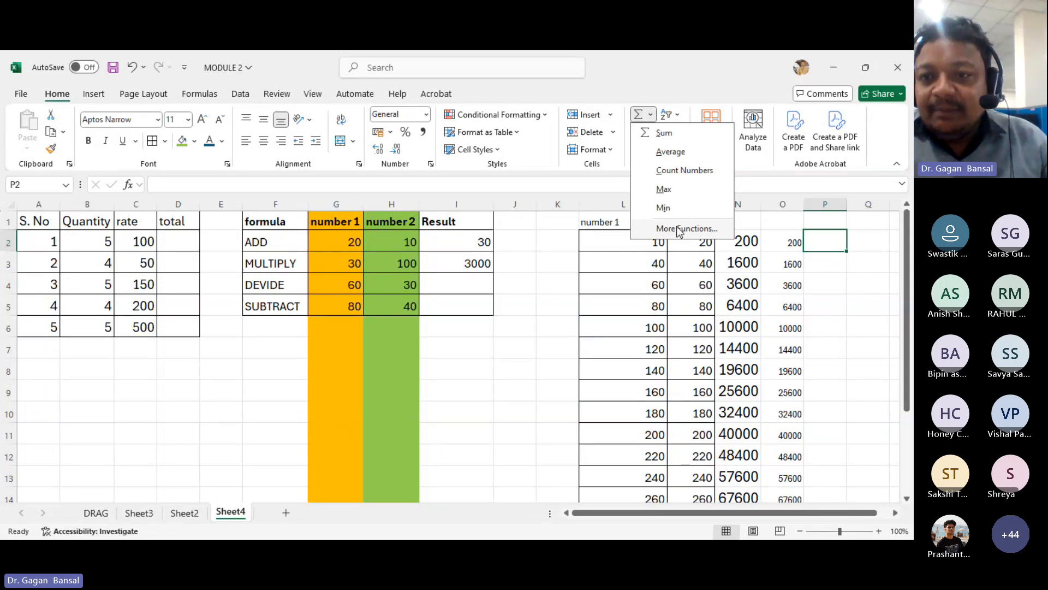
{"action": "left_click", "coordinate": [853, 301]}
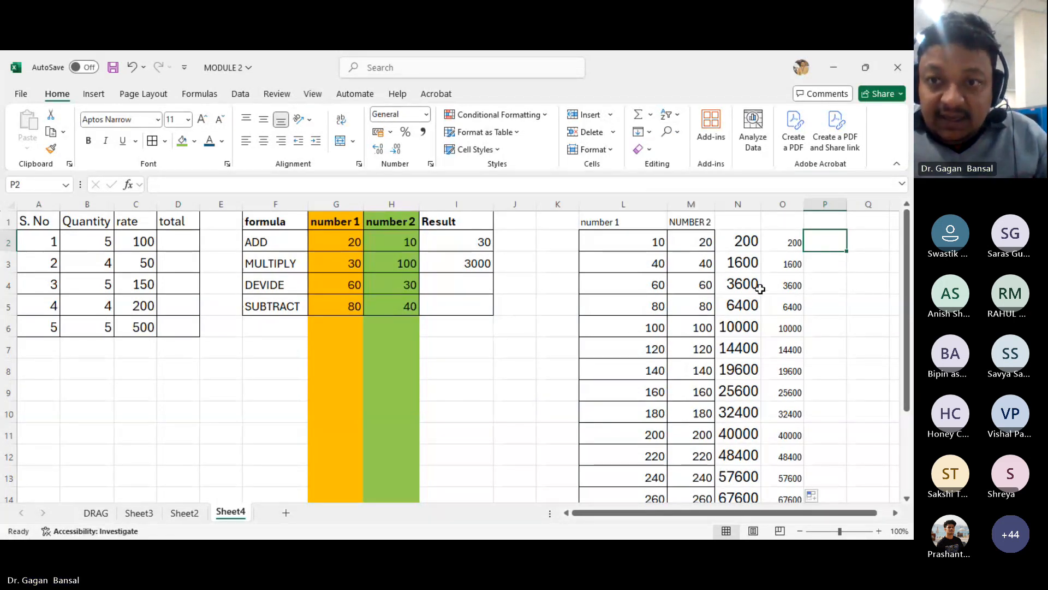
- Replace the K15 label with ADD and enter the label PRODUCT in K16
{"action": "scroll", "coordinate": [760, 289], "scroll_direction": "down", "scroll_amount": 2}
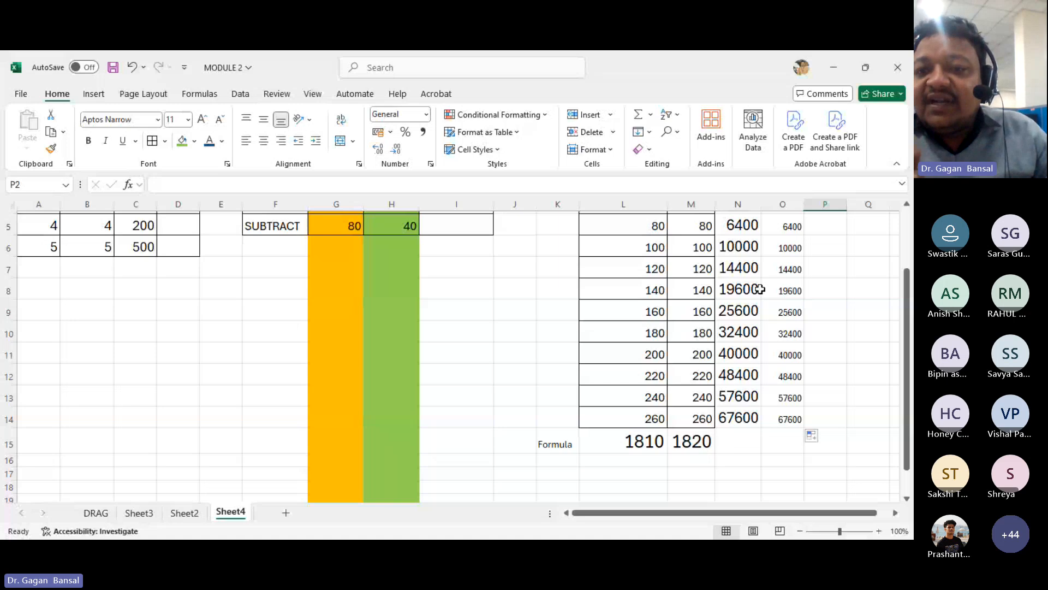
{"action": "left_click", "coordinate": [545, 446]}
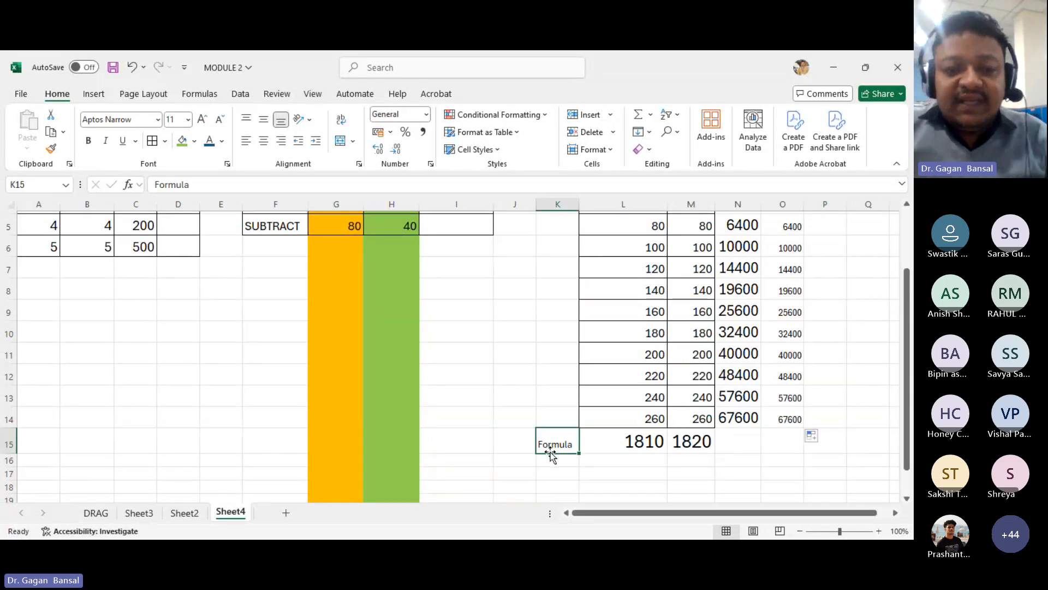
{"action": "type", "text": "ADD"}
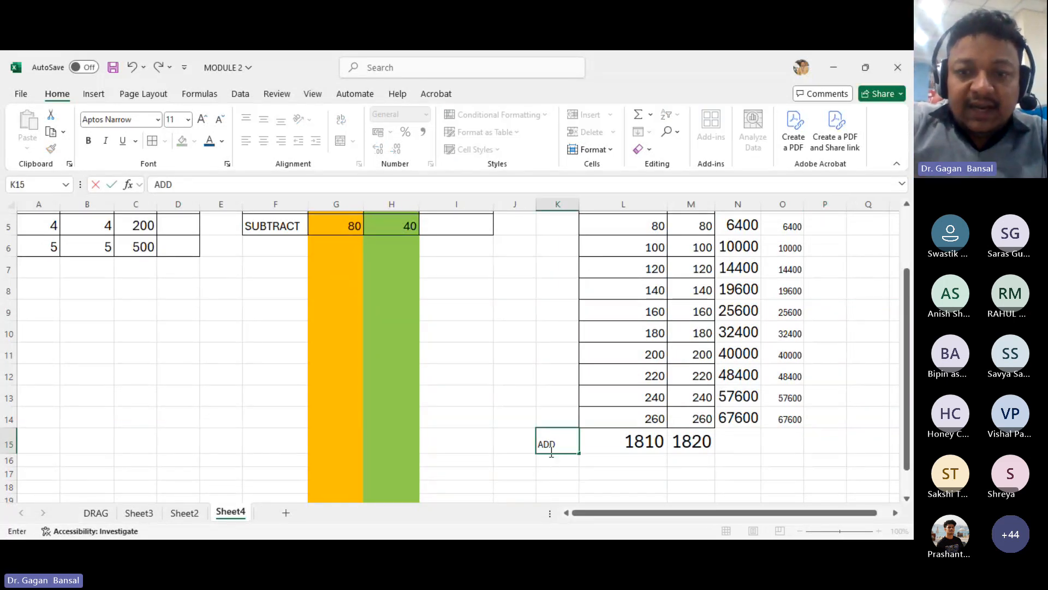
{"action": "key", "text": "Return"}
{"action": "type", "text": "PRODUCT"}
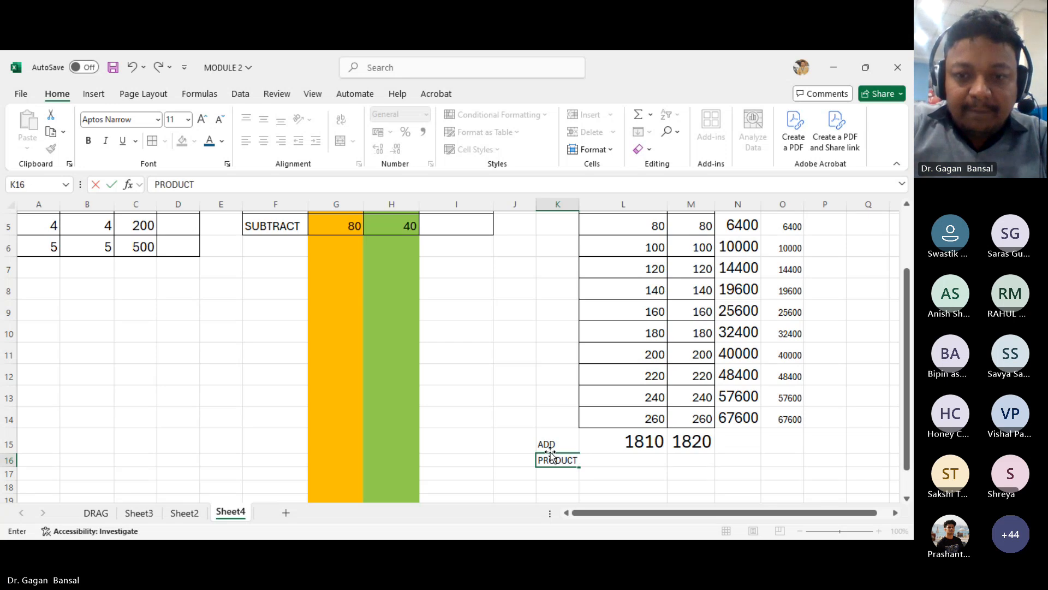
{"action": "key", "text": "Return"}
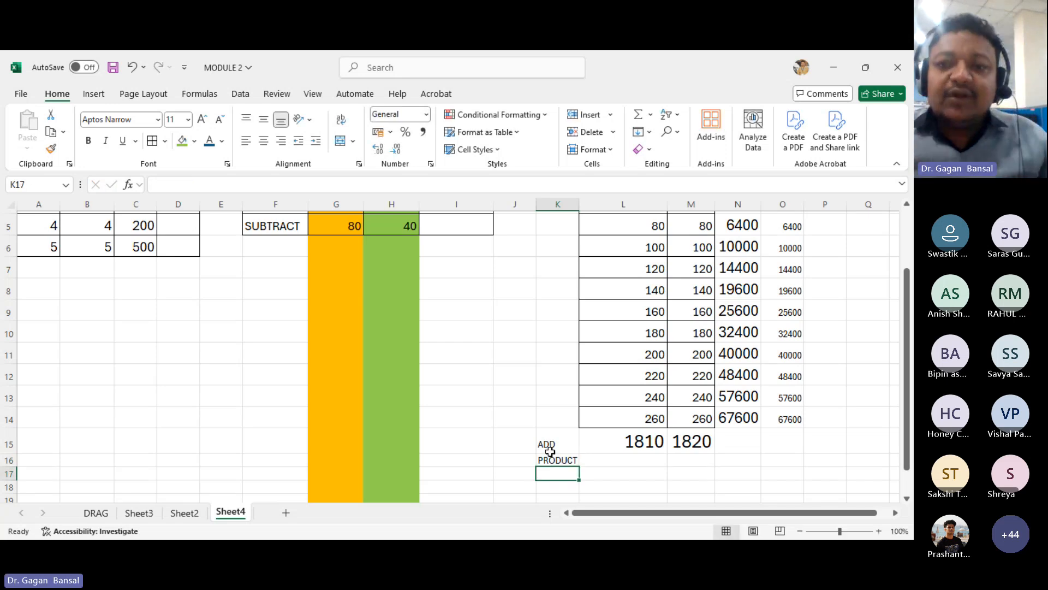
- Enter the formula =PRODUCT(L2:L4) in L16 to multiply the first three number 1 values
{"action": "left_click", "coordinate": [618, 460]}
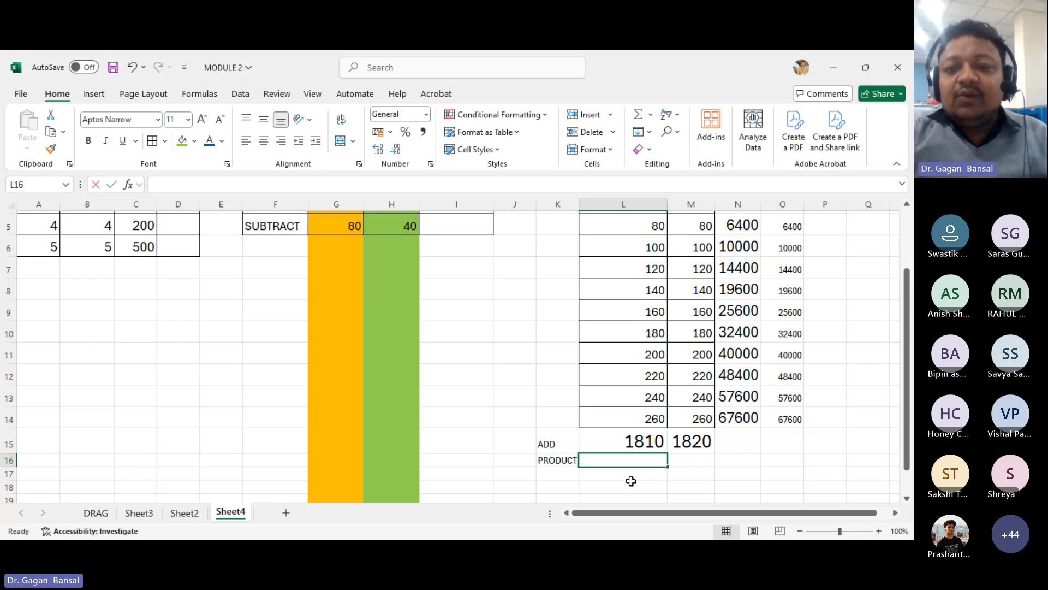
{"action": "type", "text": "=PRO"}
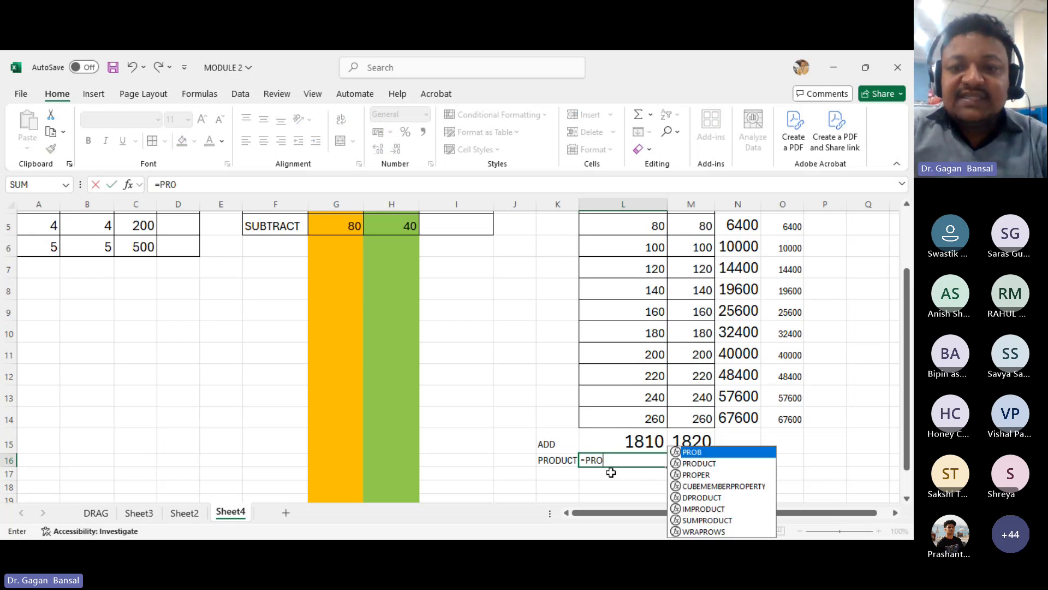
{"action": "key", "text": "Down"}
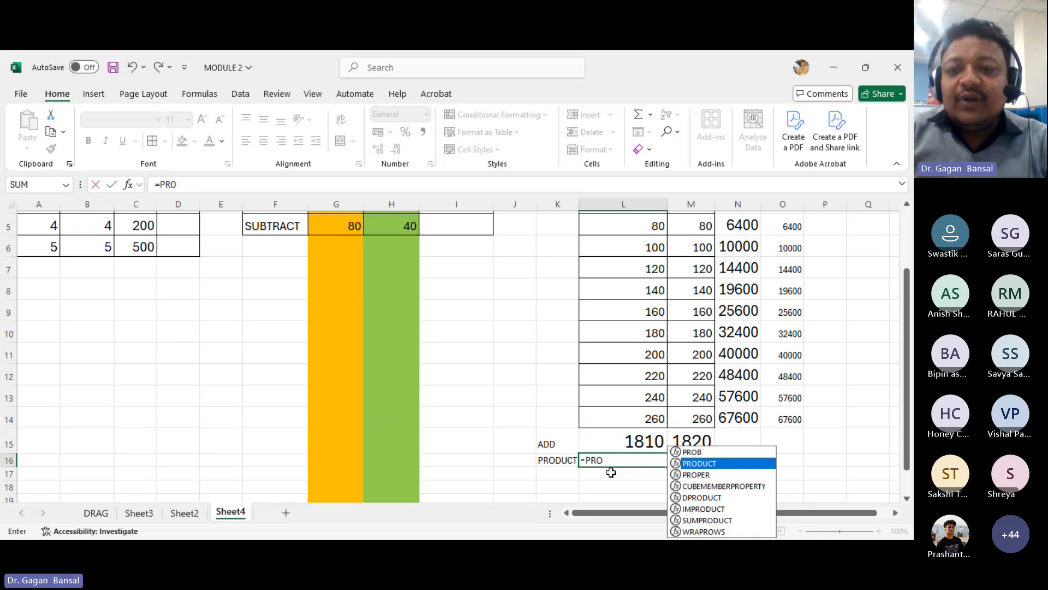
{"action": "key", "text": "Tab"}
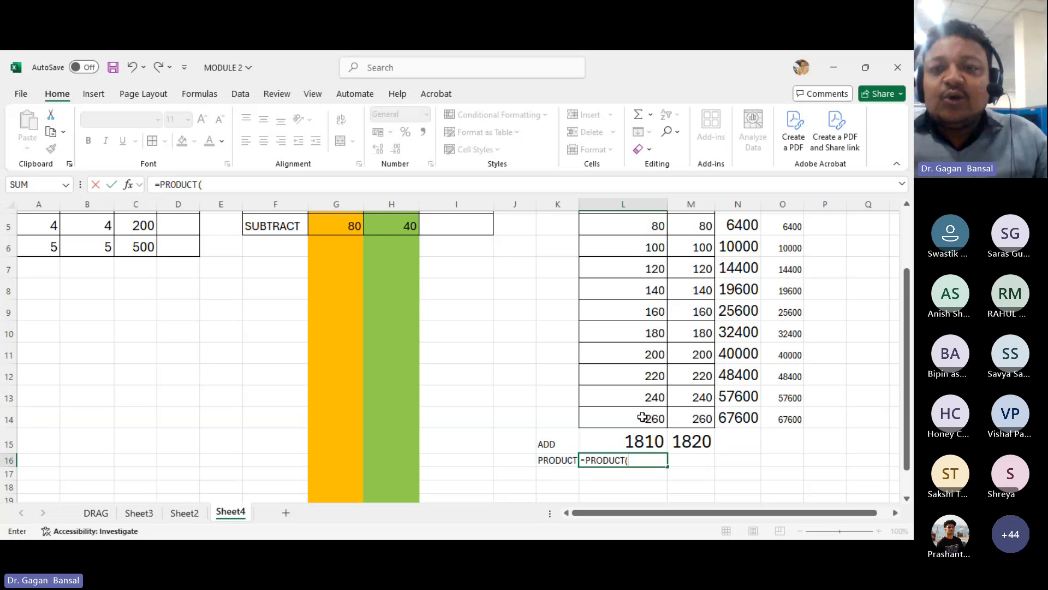
{"action": "scroll", "coordinate": [650, 327], "scroll_direction": "up", "scroll_amount": 2}
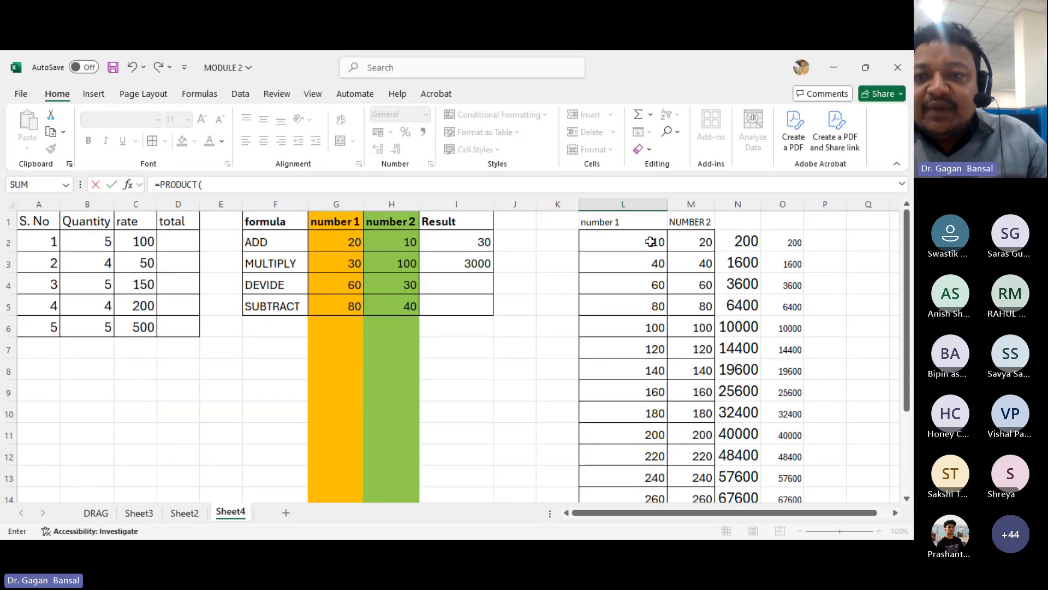
{"action": "left_click_drag", "start_coordinate": [641, 238], "coordinate": [640, 281]}
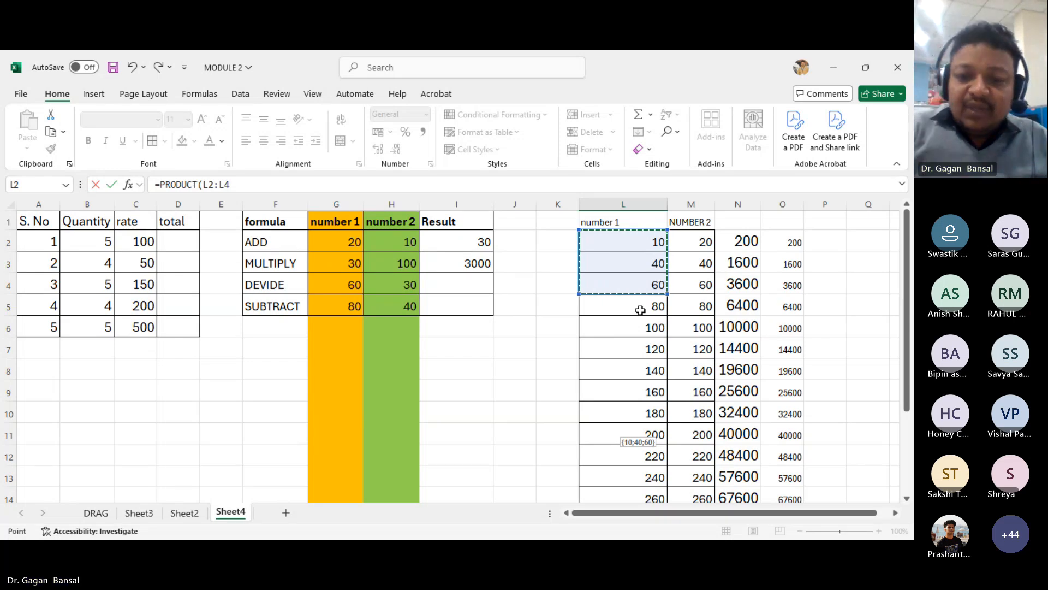
{"action": "type", "text": ")"}
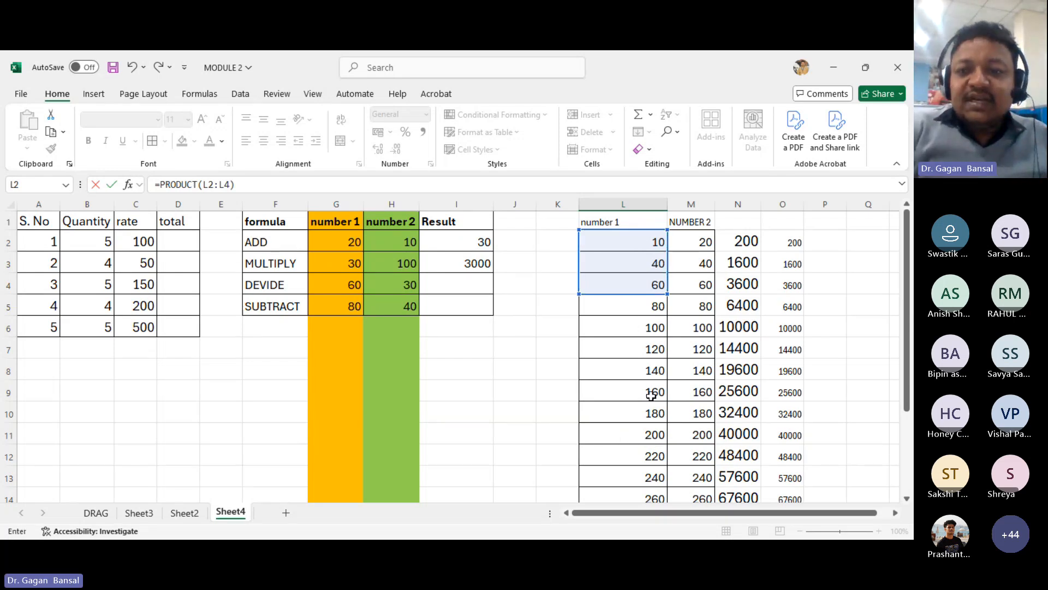
{"action": "scroll", "coordinate": [649, 395], "scroll_direction": "down", "scroll_amount": 1}
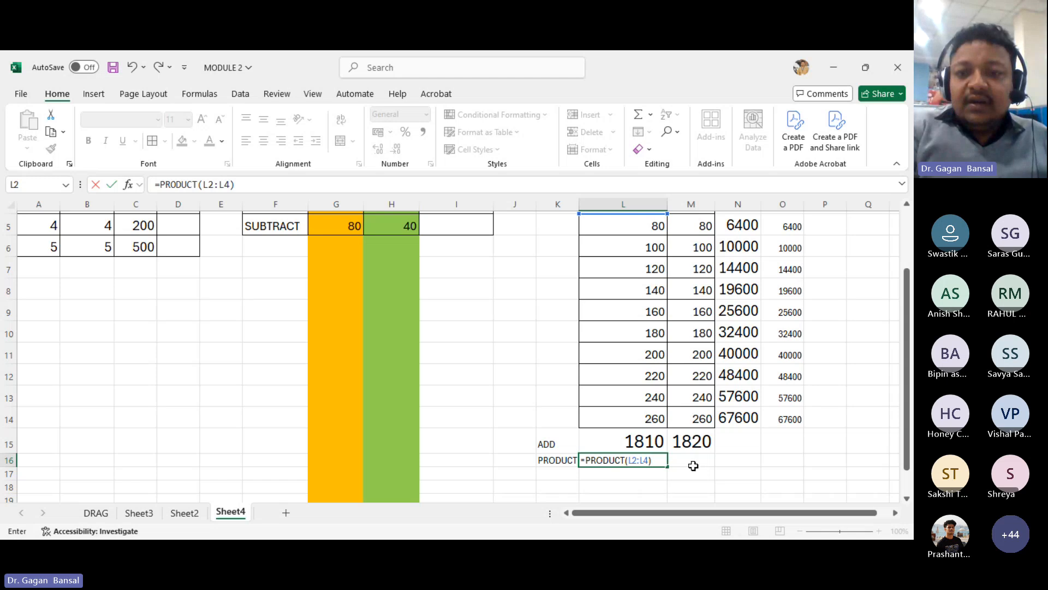
{"action": "key", "text": "Return"}
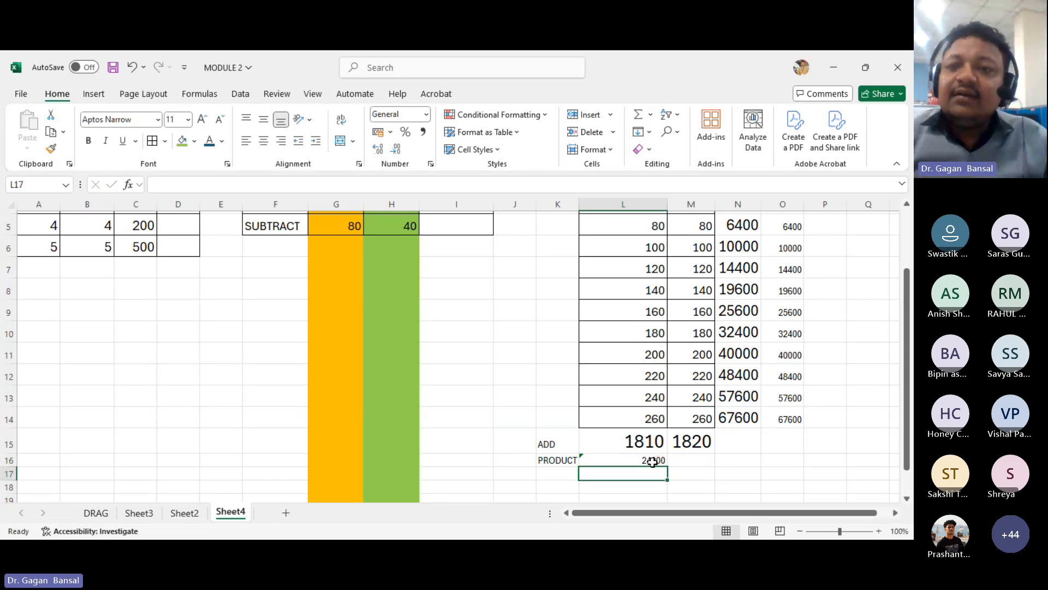
- Select the number 1 values L2:L14 and then the row L2:O2 to examine the status bar statistics
{"action": "scroll", "coordinate": [627, 311], "scroll_direction": "up", "scroll_amount": 1}
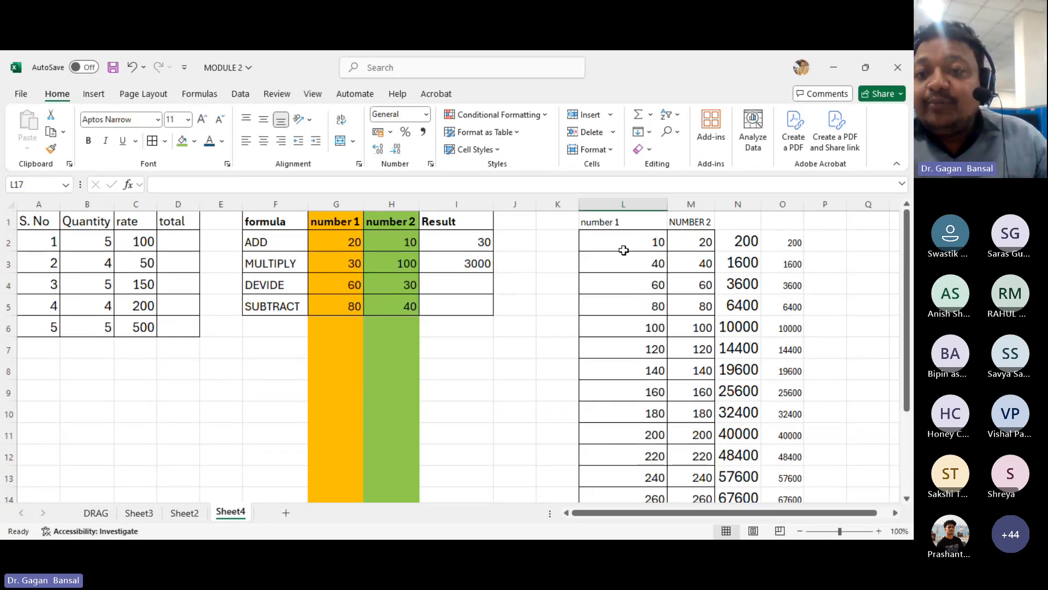
{"action": "left_click_drag", "start_coordinate": [623, 250], "coordinate": [645, 502]}
{"action": "scroll", "coordinate": [645, 492], "scroll_direction": "down", "scroll_amount": 1}
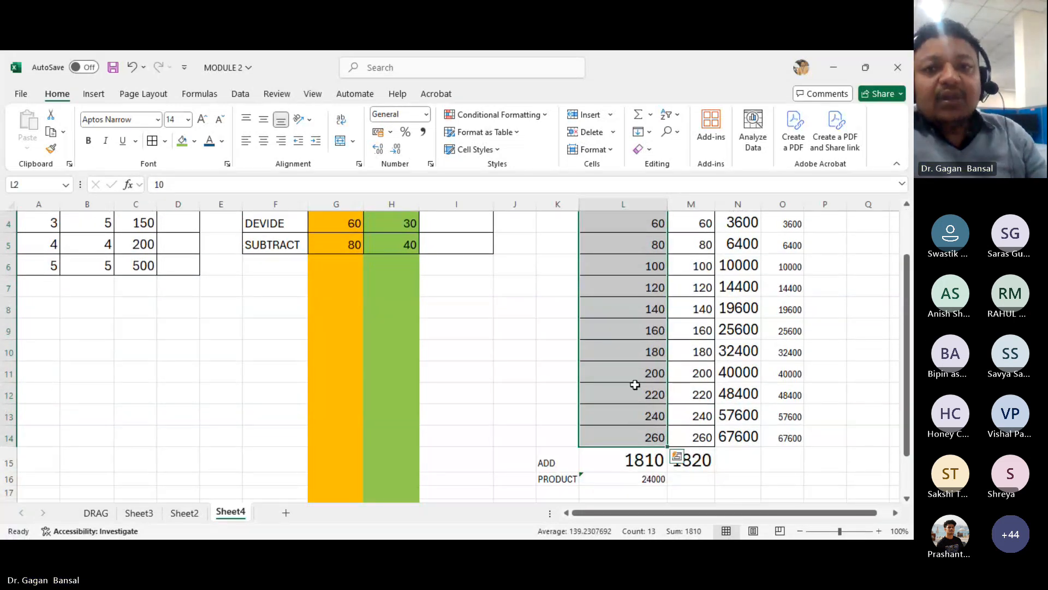
{"action": "scroll", "coordinate": [628, 338], "scroll_direction": "up", "scroll_amount": 1}
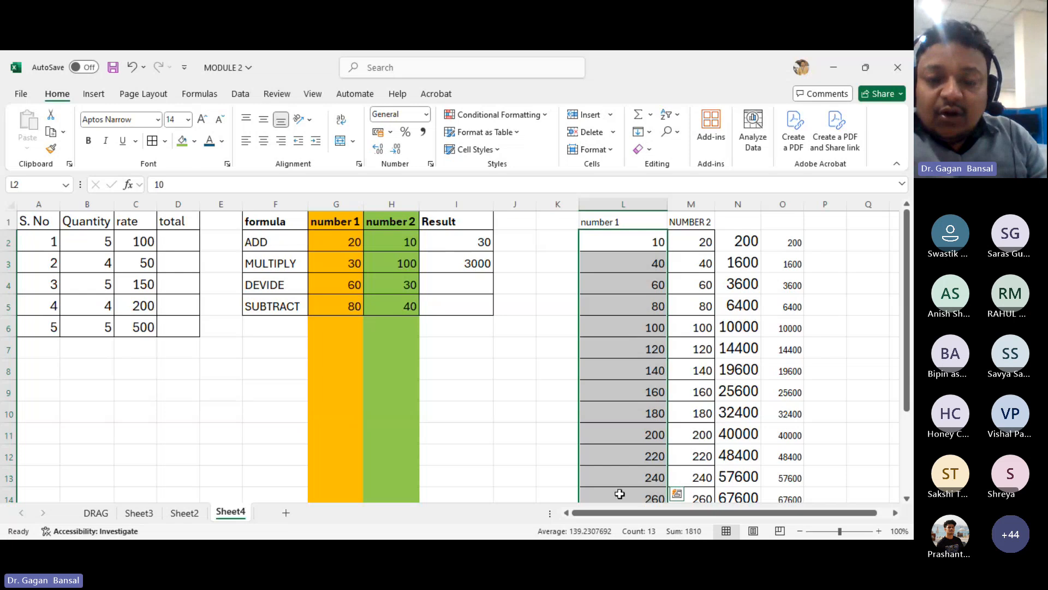
{"action": "left_click_drag", "start_coordinate": [620, 241], "coordinate": [781, 244]}
{"action": "left_click_drag", "start_coordinate": [606, 247], "coordinate": [790, 249]}
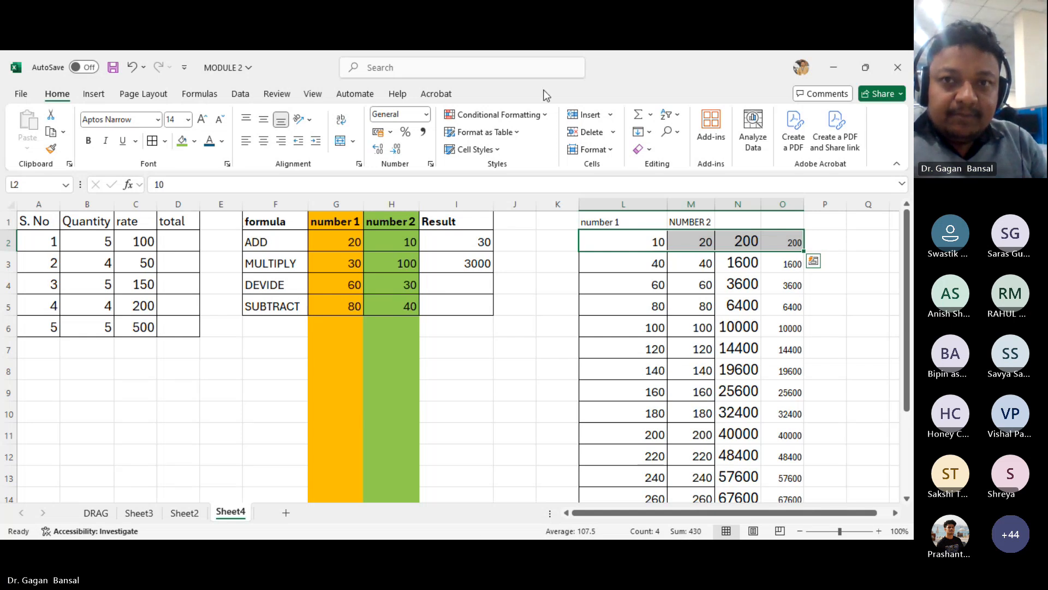
{"action": "left_click", "coordinate": [473, 552]}
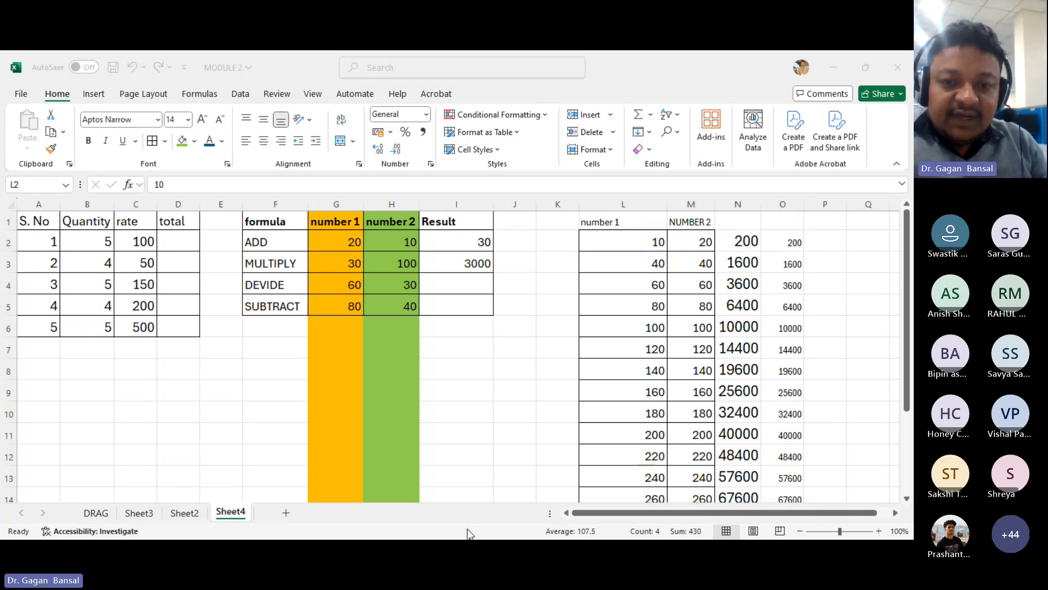
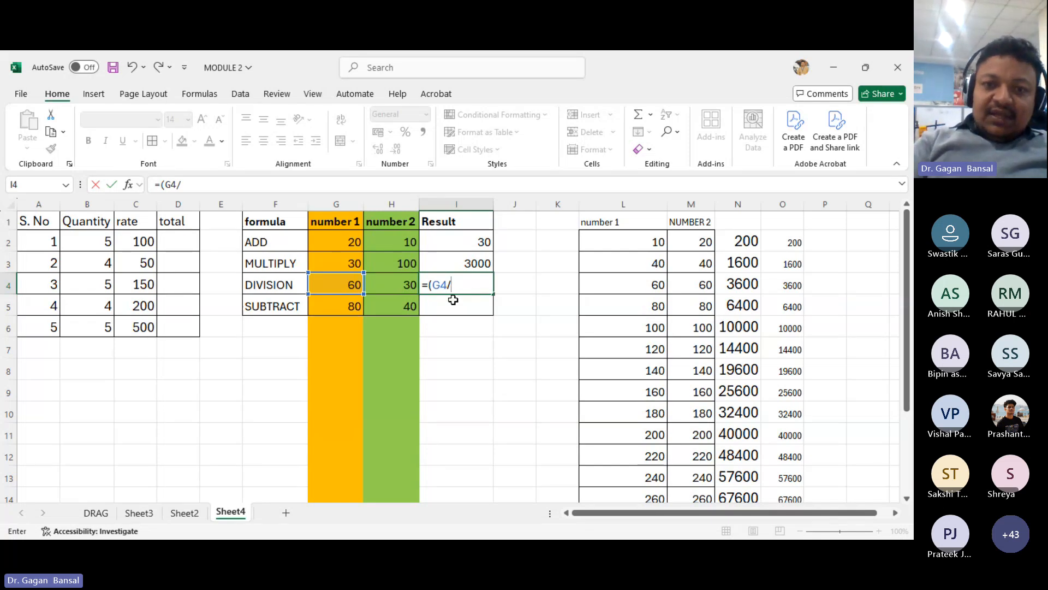
- Complete the division formula =(G4/H4) in I4
{"action": "left_click", "coordinate": [407, 284]}
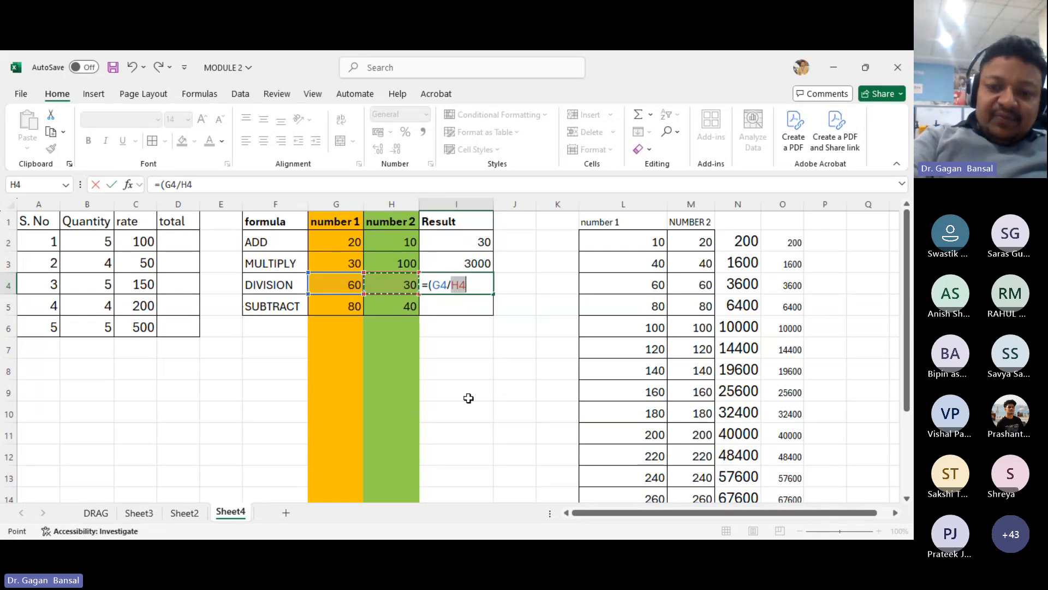
{"action": "type", "text": ")"}
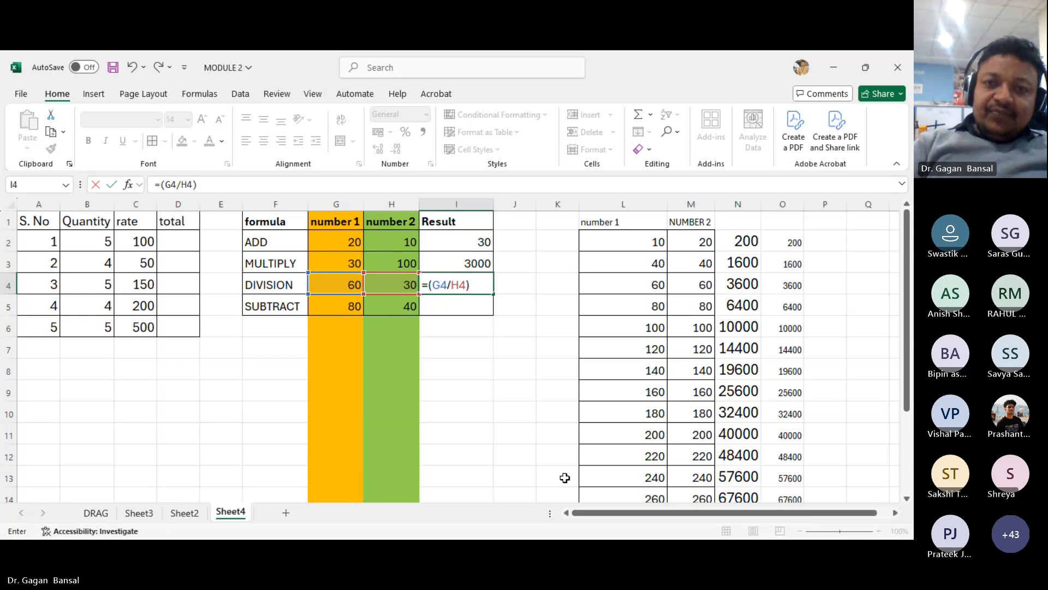
{"action": "key", "text": "Return"}
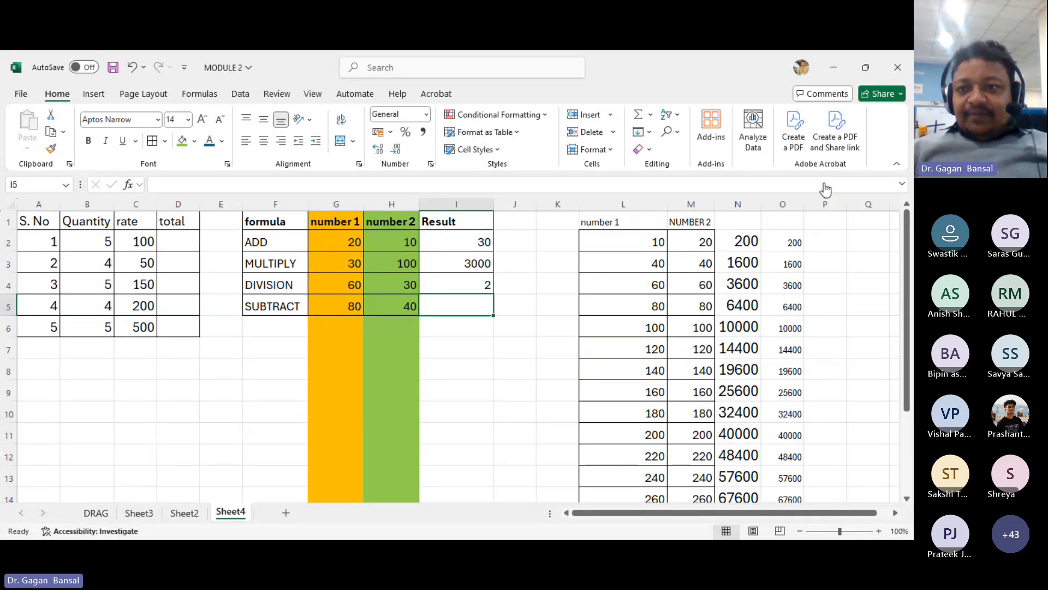
- Clear the contents of columns N and O
{"action": "left_click", "coordinate": [825, 189]}
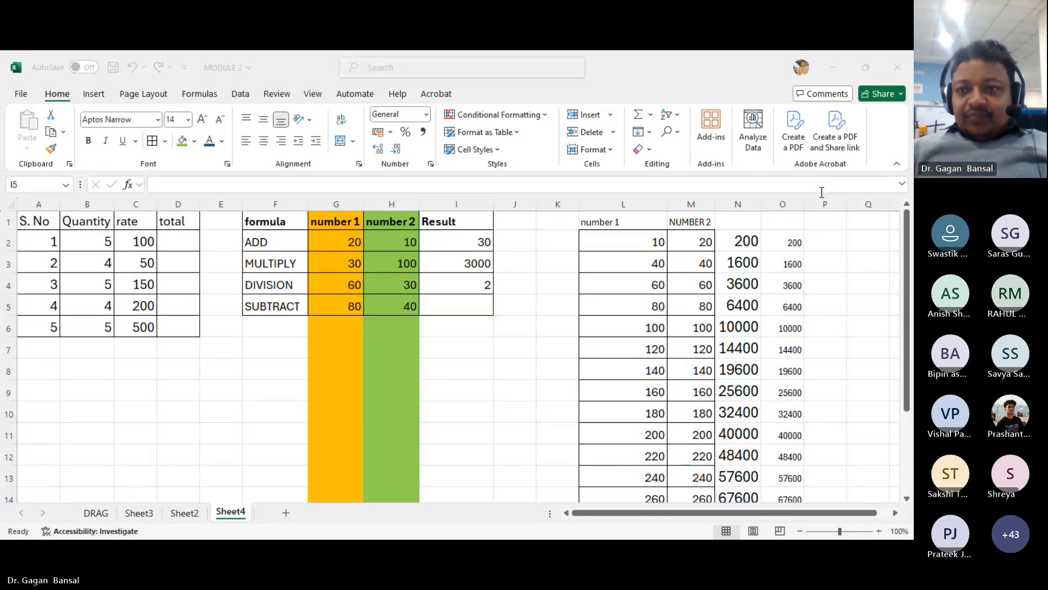
{"action": "left_click", "coordinate": [738, 204]}
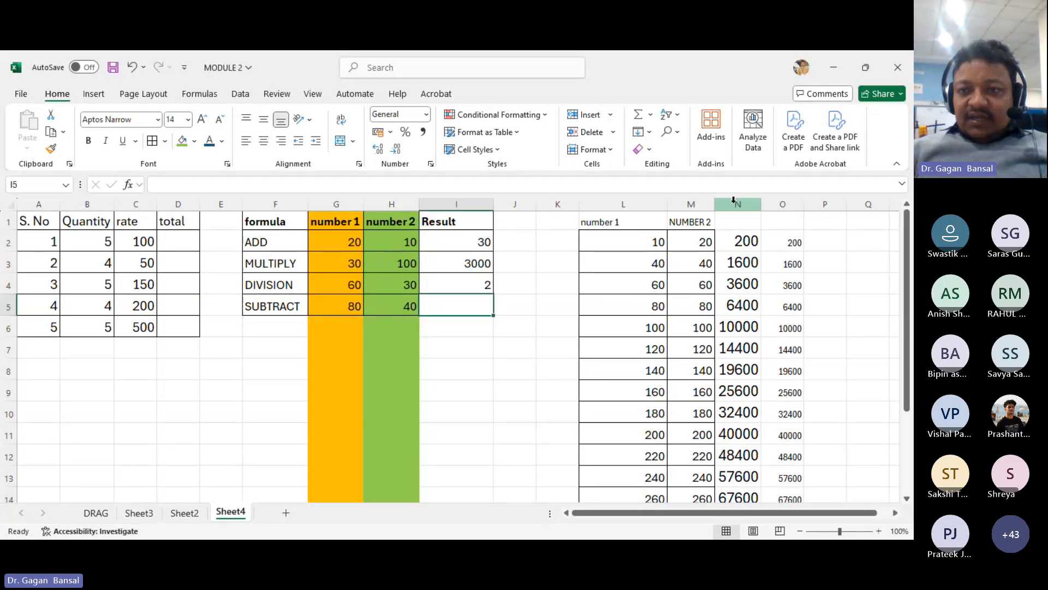
{"action": "left_click", "coordinate": [797, 204], "text": "shift"}
{"action": "key", "text": "Delete"}
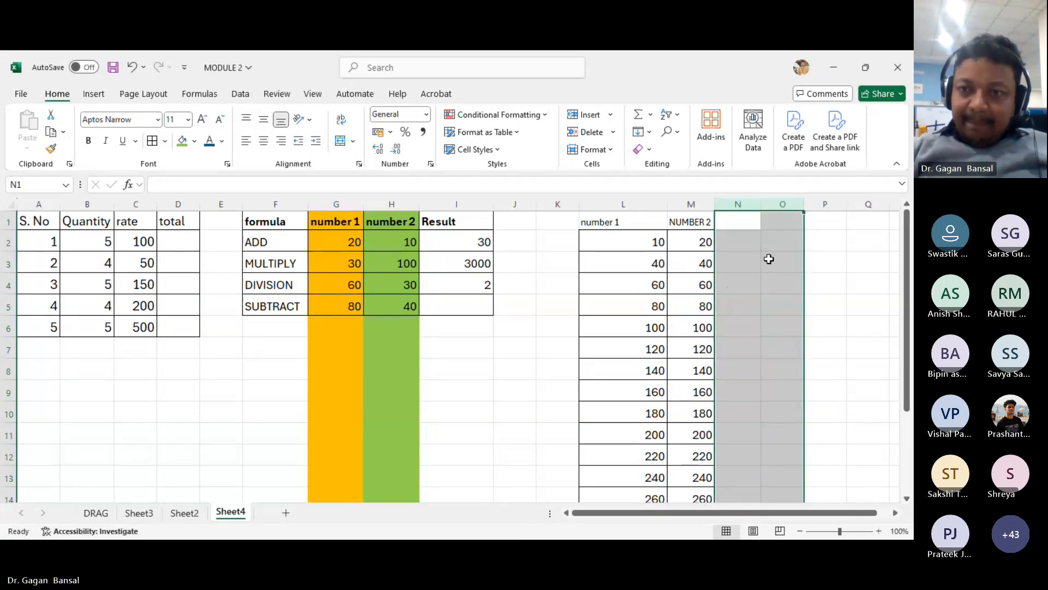
- Enter the formula =L2/M2 in N2 to divide number 1 by NUMBER 2
{"action": "left_click", "coordinate": [733, 244]}
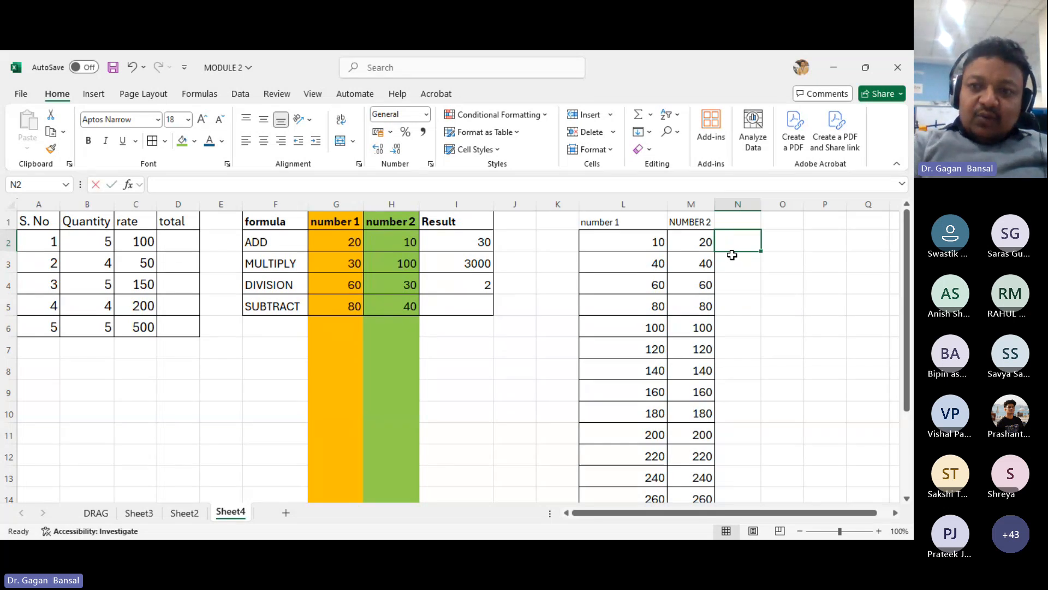
{"action": "type", "text": "="}
{"action": "left_click", "coordinate": [643, 243]}
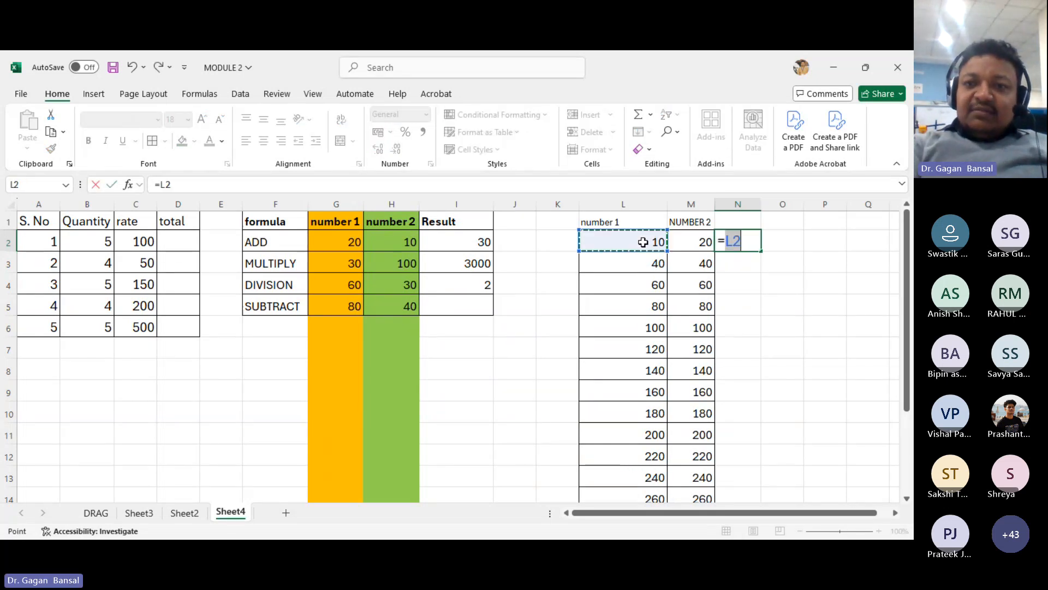
{"action": "type", "text": "/"}
{"action": "left_click", "coordinate": [705, 243]}
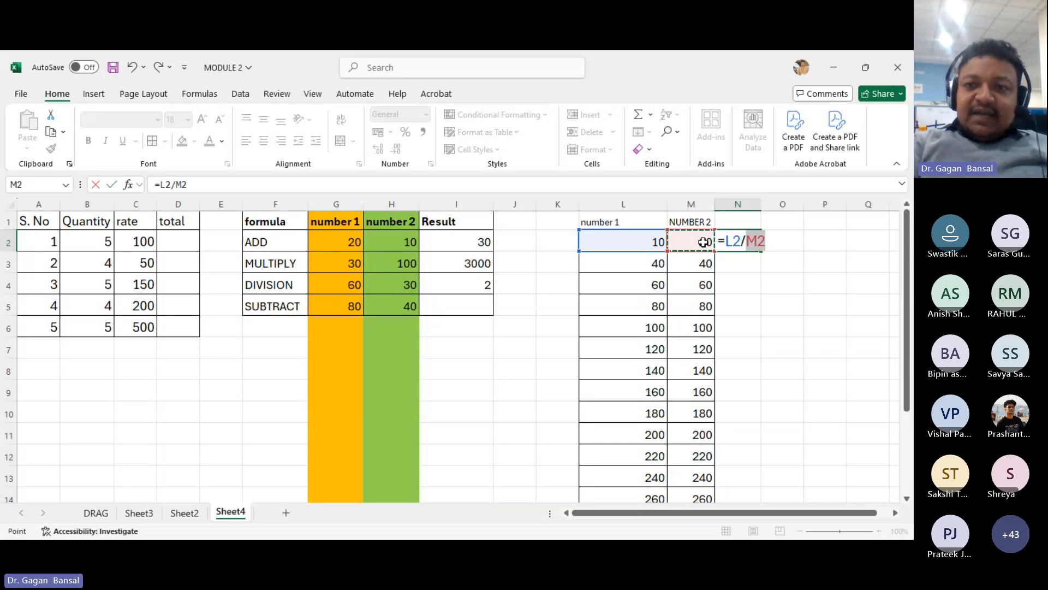
{"action": "key", "text": "Return"}
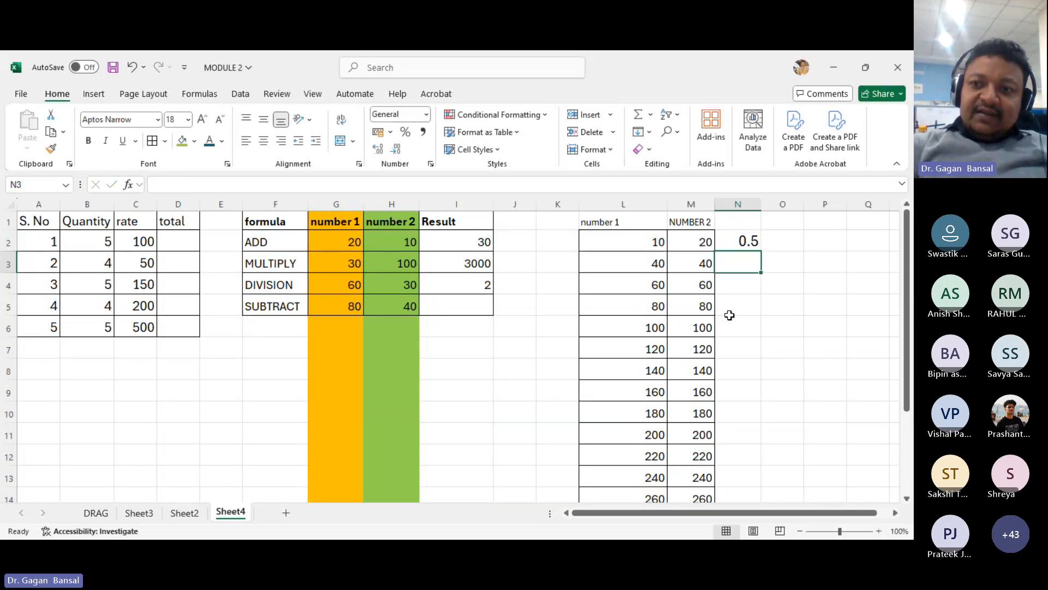
- Widen column N and enter the header DIVIDE in N1
{"action": "left_click_drag", "start_coordinate": [764, 202], "coordinate": [782, 203]}
{"action": "left_click", "coordinate": [750, 220]}
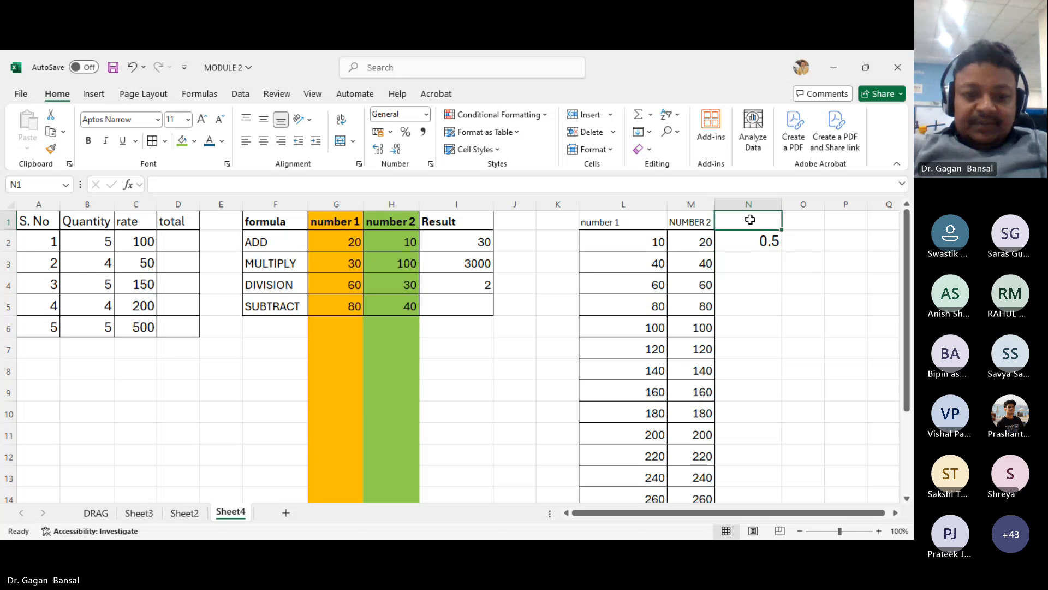
{"action": "type", "text": "DIVIDE"}
{"action": "key", "text": "Return"}
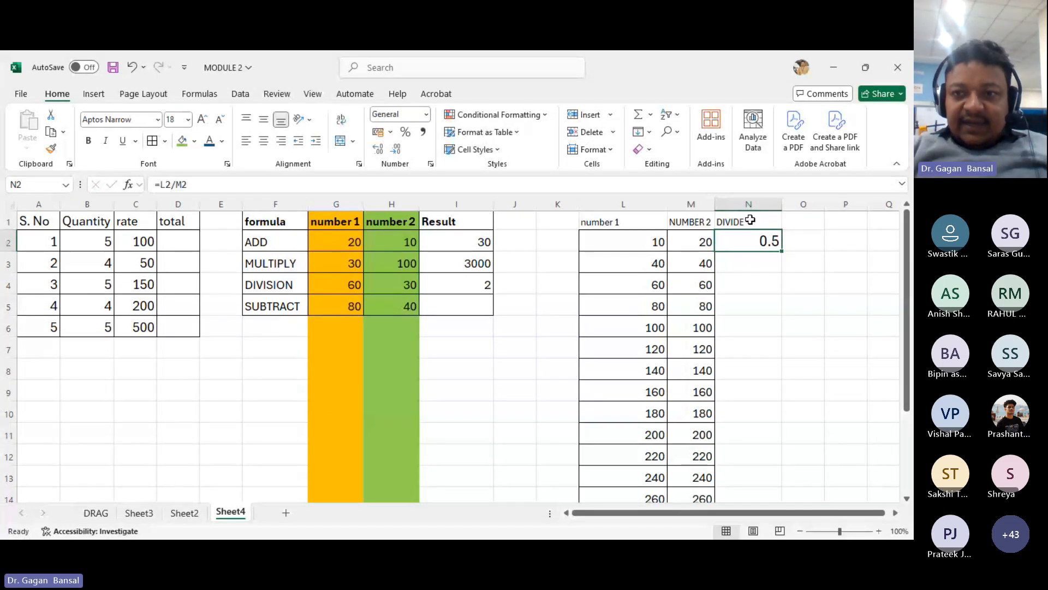
- Enlarge the DIVIDE header's font size to 20
{"action": "left_click", "coordinate": [750, 219]}
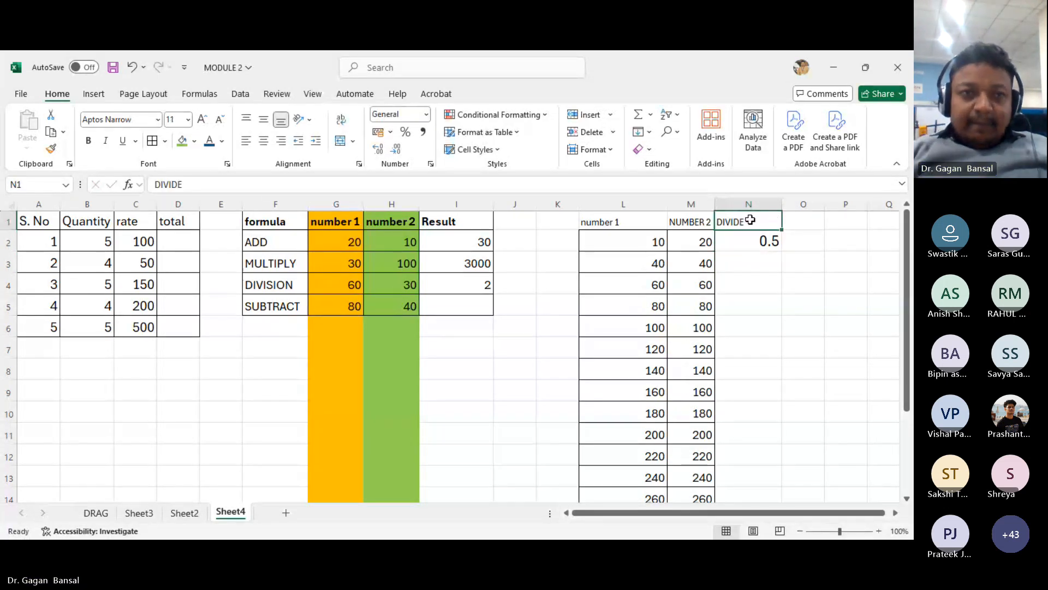
{"action": "left_click", "coordinate": [203, 120]}
{"action": "left_click", "coordinate": [203, 120]}
{"action": "left_click", "coordinate": [203, 120]}
{"action": "left_click", "coordinate": [203, 120]}
{"action": "left_click", "coordinate": [203, 120]}
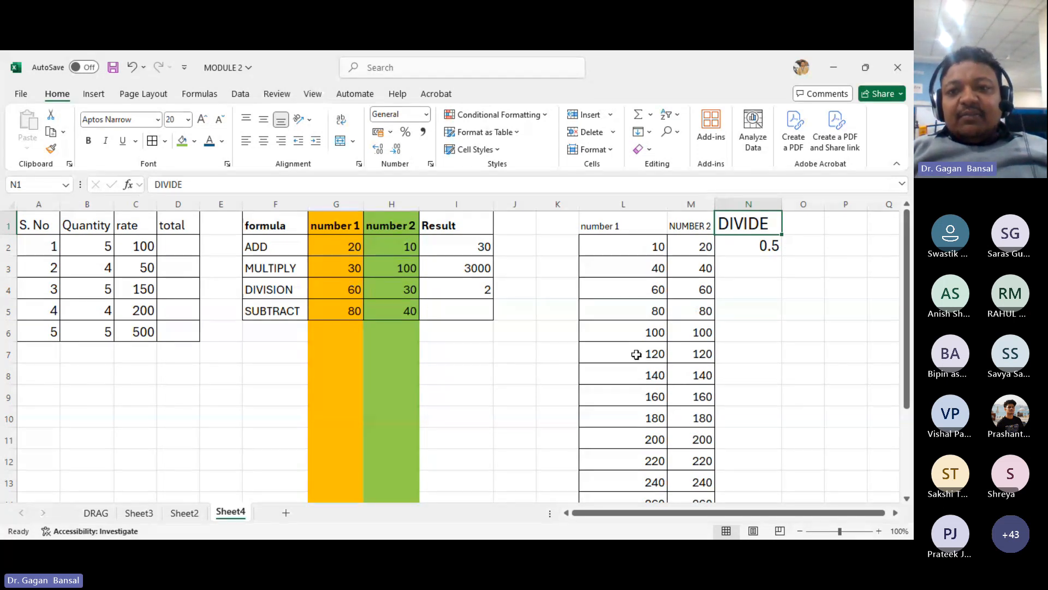
- Fill the N2 division formula down to N14
{"action": "left_click", "coordinate": [754, 253]}
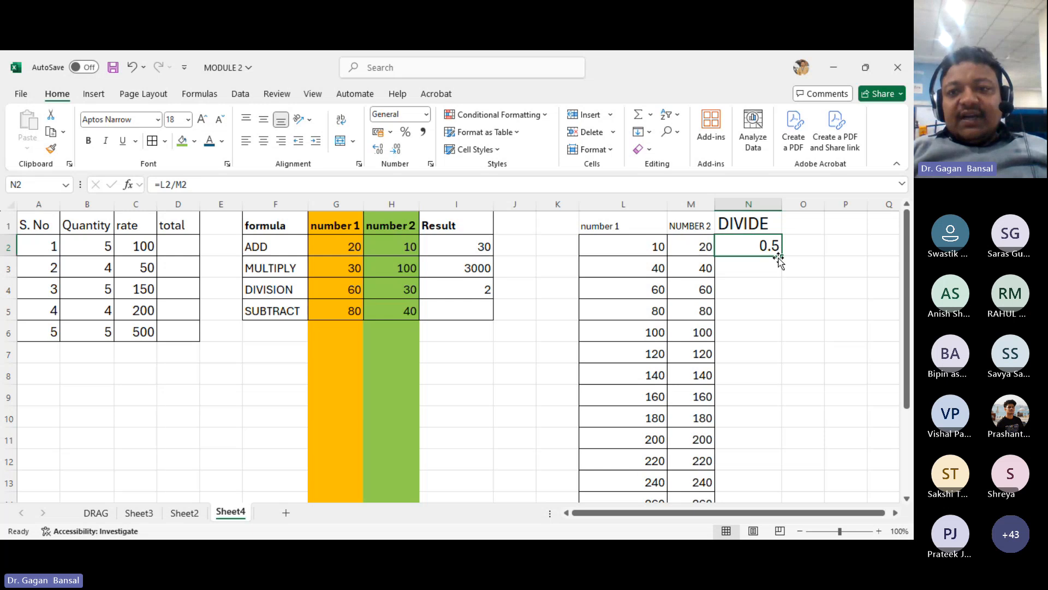
{"action": "double_click", "coordinate": [782, 258]}
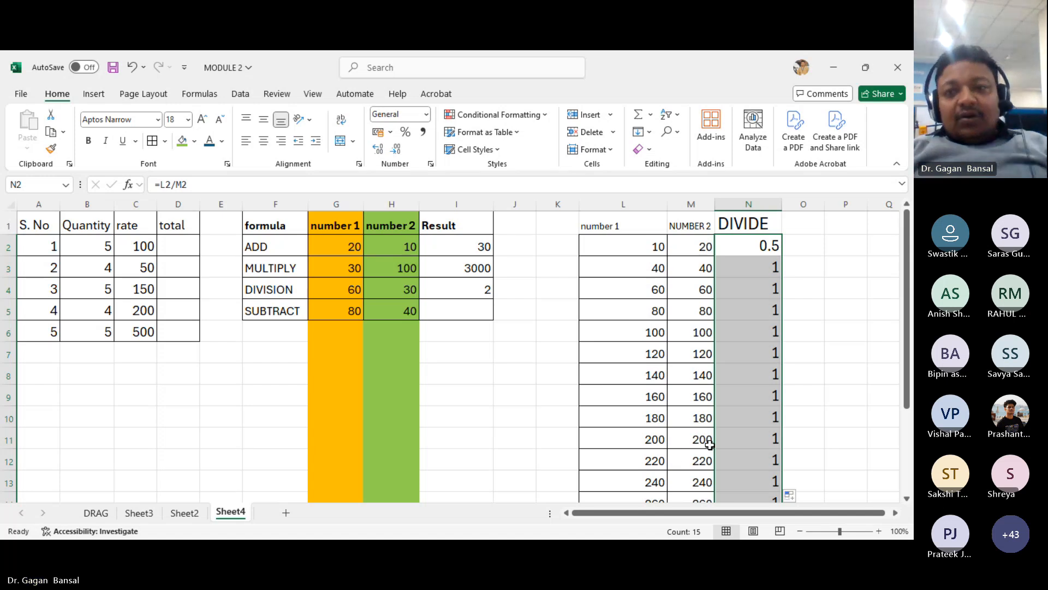
{"action": "key", "text": "ctrl+z"}
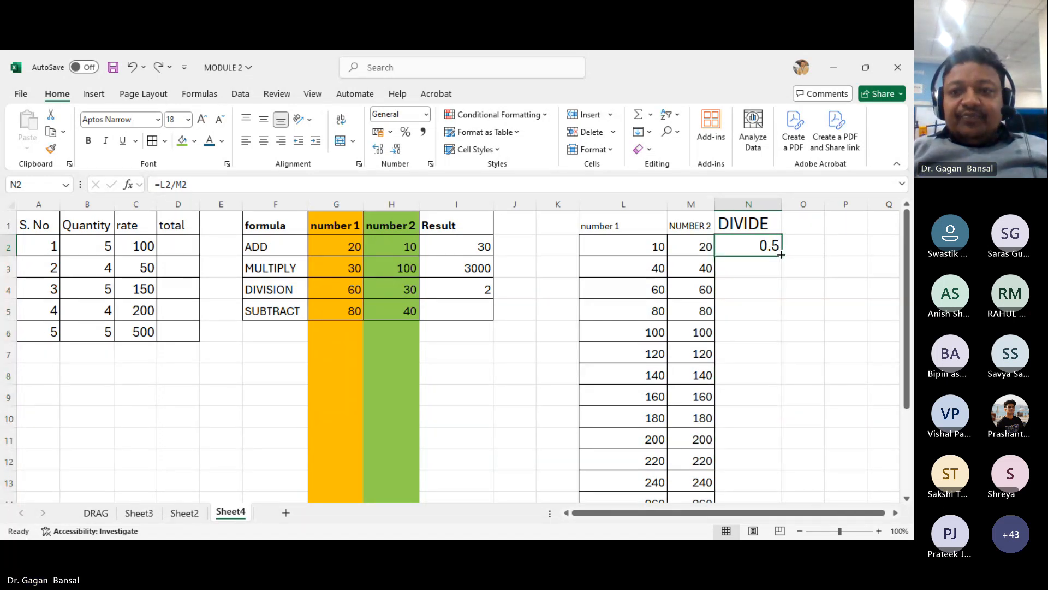
{"action": "left_click_drag", "start_coordinate": [781, 256], "coordinate": [786, 448]}
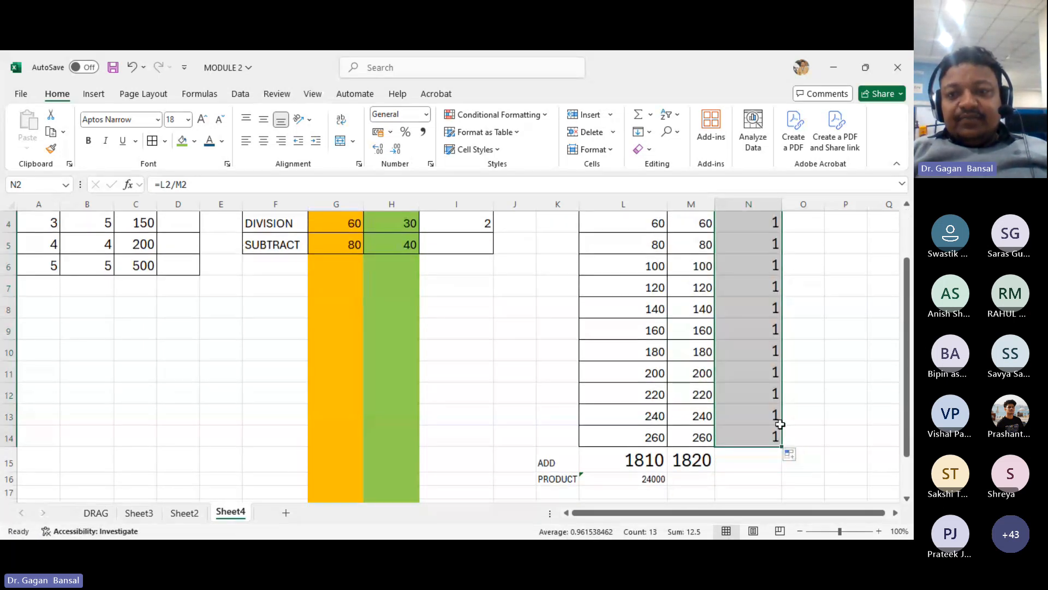
{"action": "scroll", "coordinate": [767, 420], "scroll_direction": "up", "scroll_amount": 1}
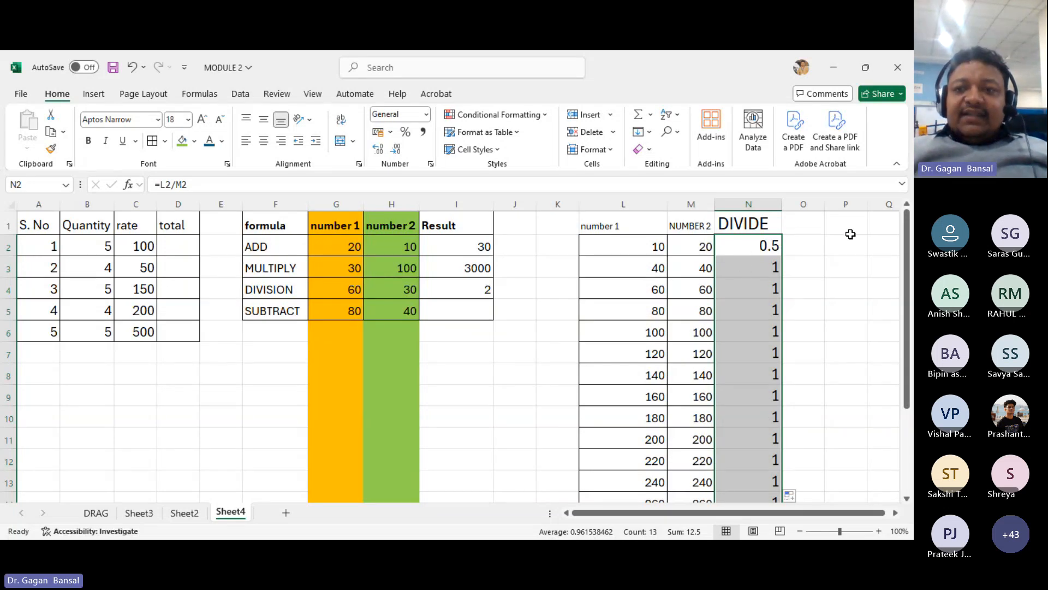
- Enter the formula =(G5-H5) in I5 to subtract number 2 from number 1
{"action": "left_click", "coordinate": [467, 310]}
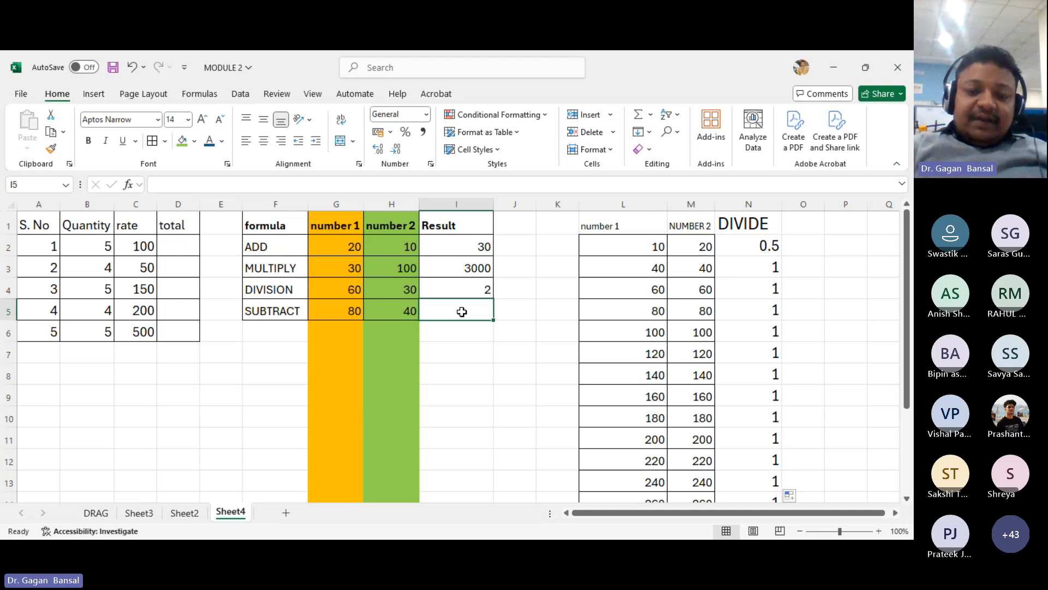
{"action": "type", "text": "="}
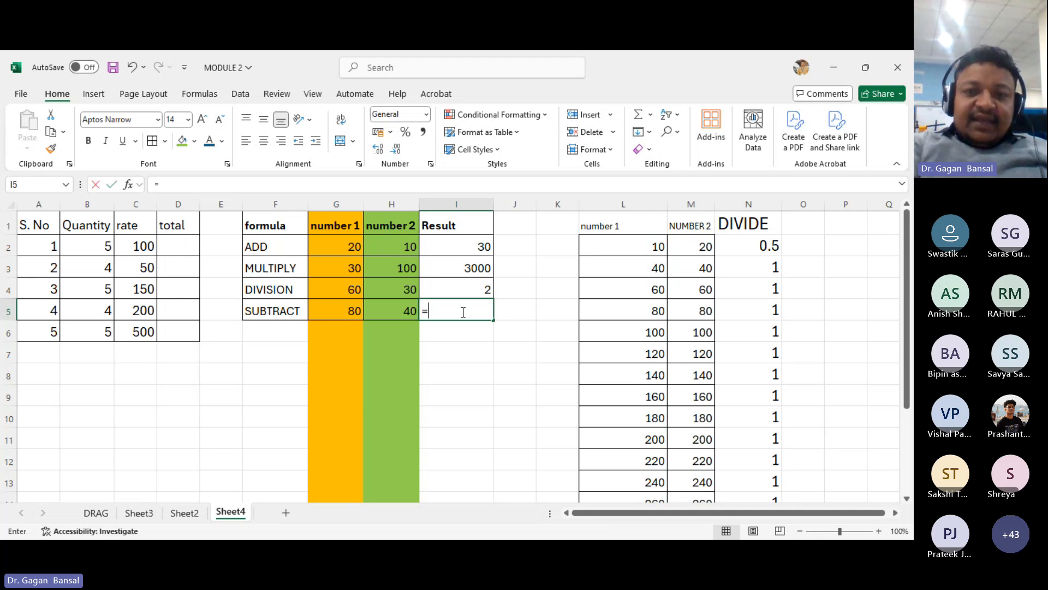
{"action": "type", "text": "("}
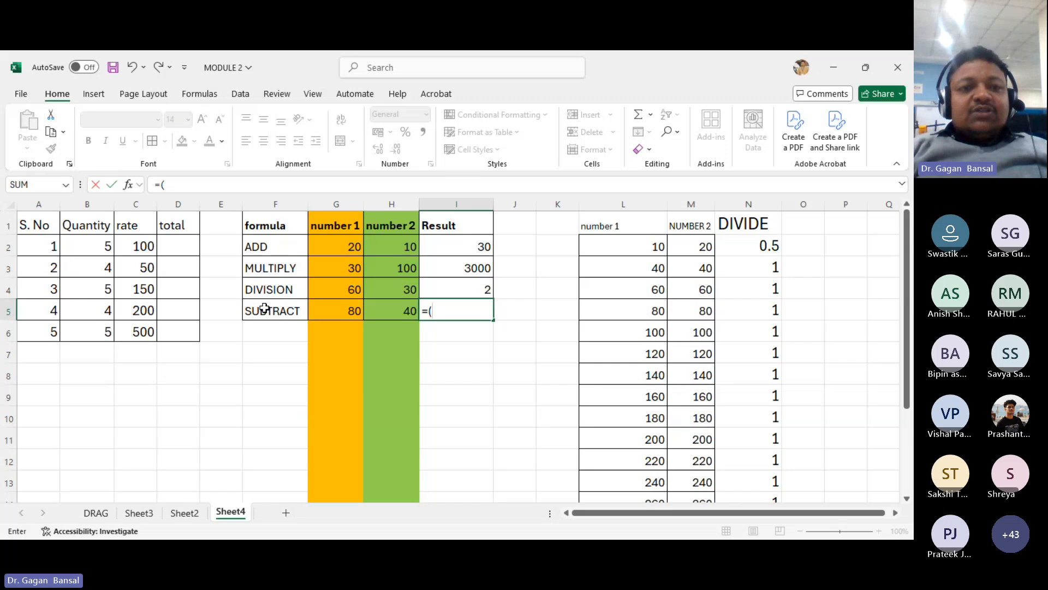
{"action": "left_click", "coordinate": [340, 309]}
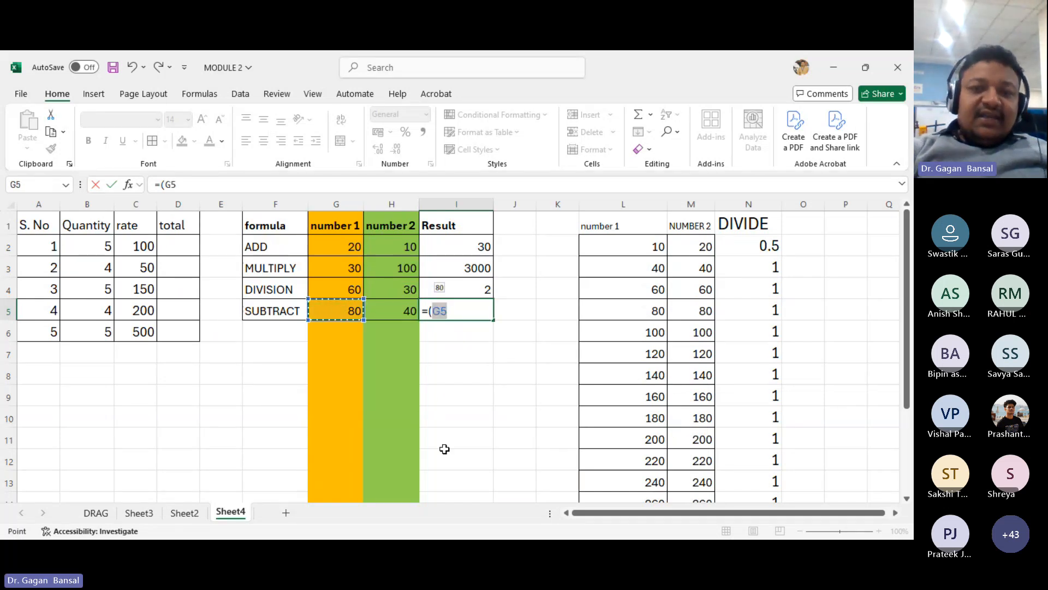
{"action": "type", "text": "-"}
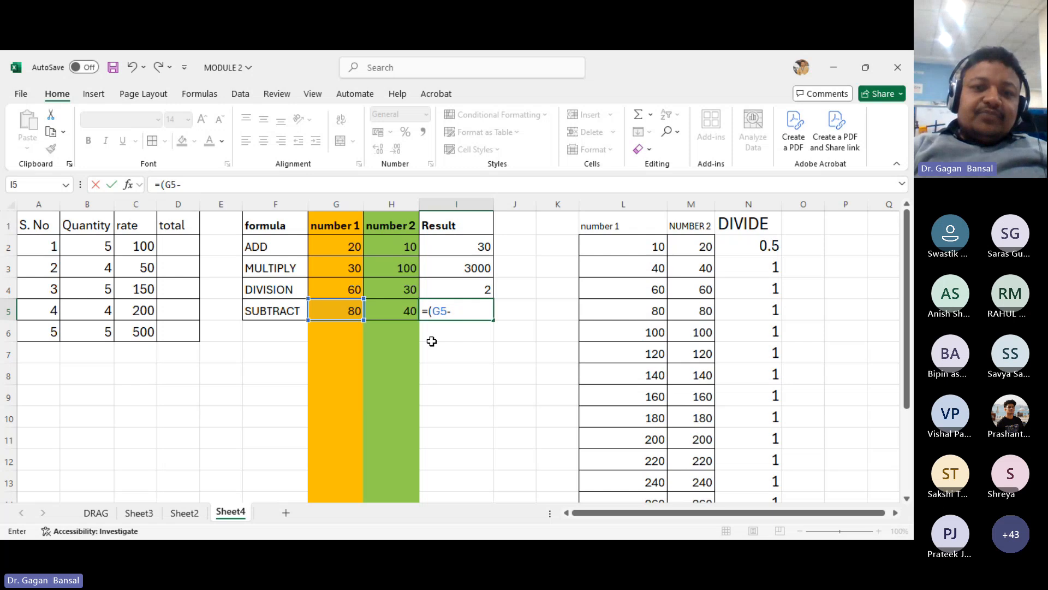
{"action": "left_click", "coordinate": [401, 309]}
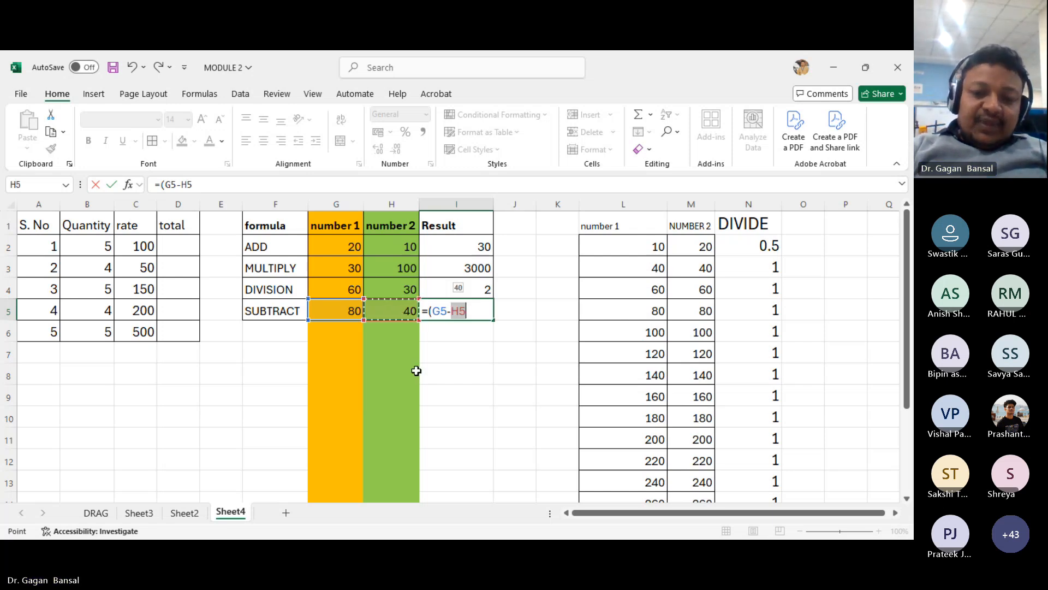
{"action": "type", "text": ")"}
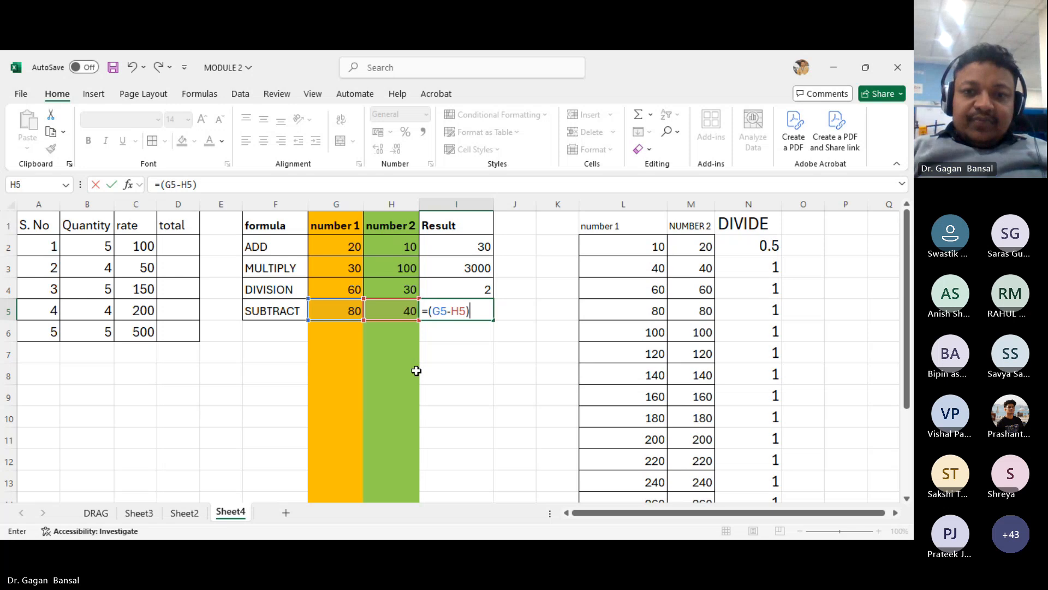
{"action": "key", "text": "Return"}
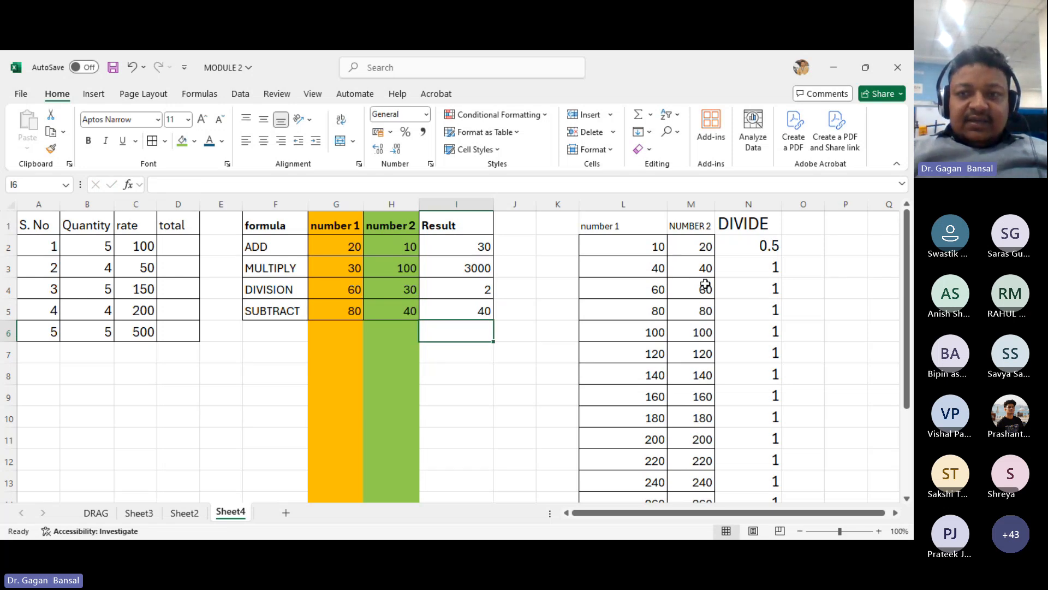
- Enter the header SUBTRACT in O1
{"action": "left_click", "coordinate": [799, 228]}
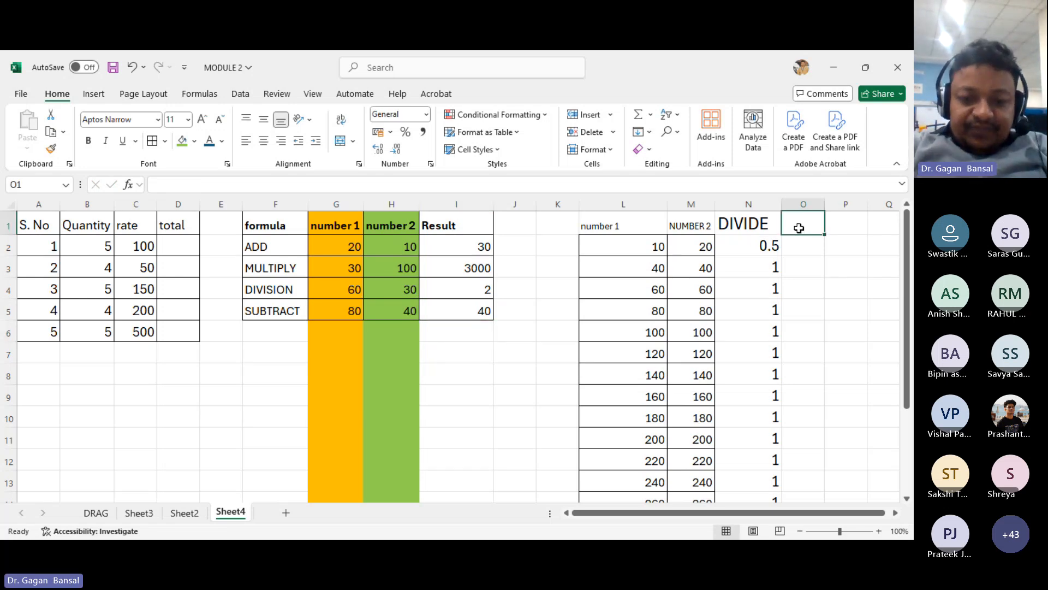
{"action": "type", "text": "SUBTR"}
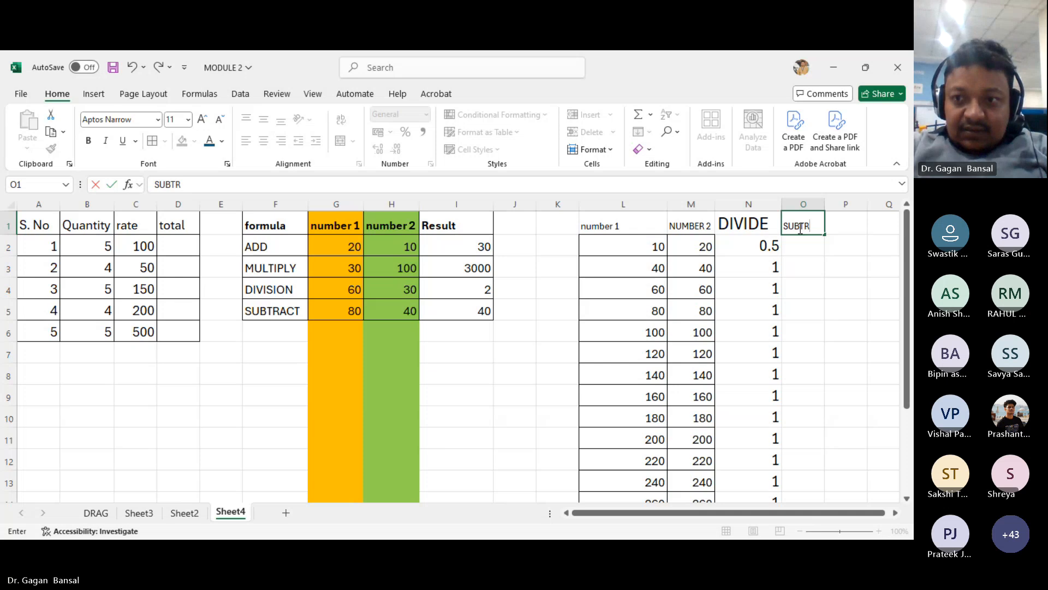
{"action": "key", "text": "BackSpace"}
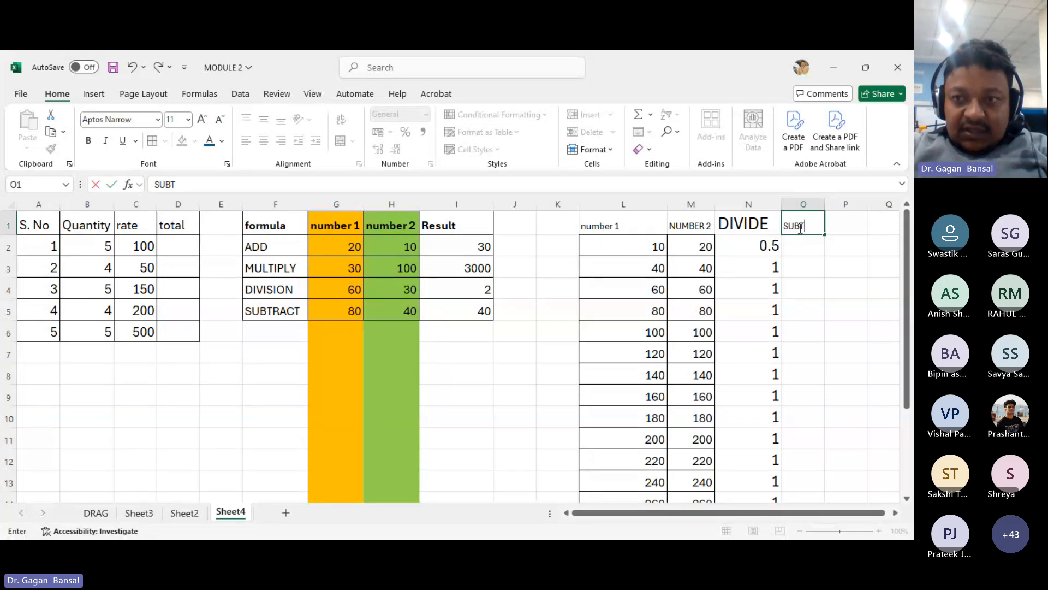
{"action": "type", "text": "RACT"}
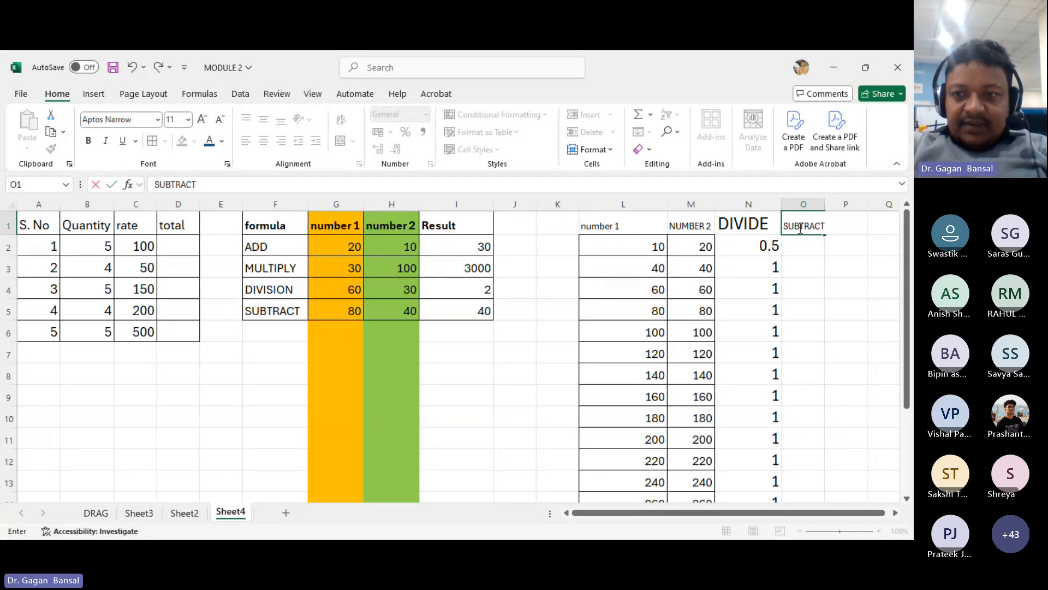
{"action": "key", "text": "Return"}
- Bold the SUBTRACT header and autofit column O's width
{"action": "left_click", "coordinate": [799, 228]}
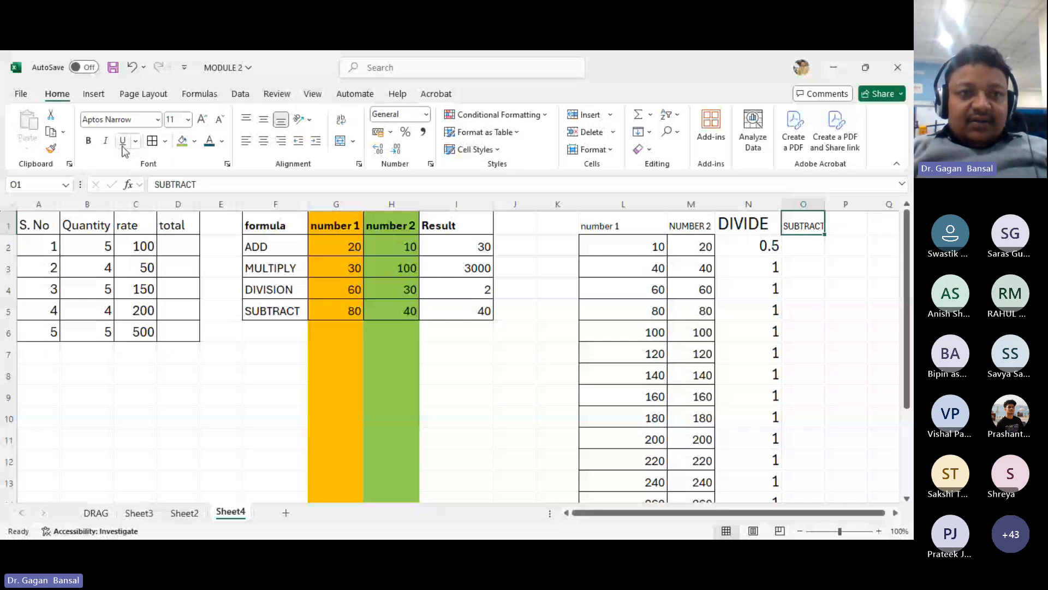
{"action": "left_click", "coordinate": [88, 140]}
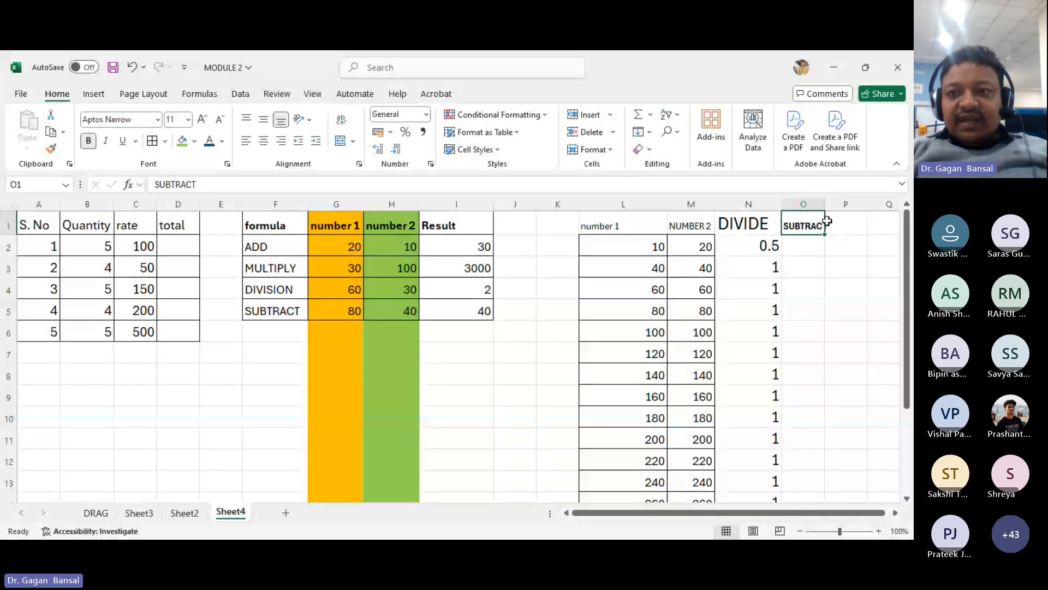
{"action": "double_click", "coordinate": [824, 202]}
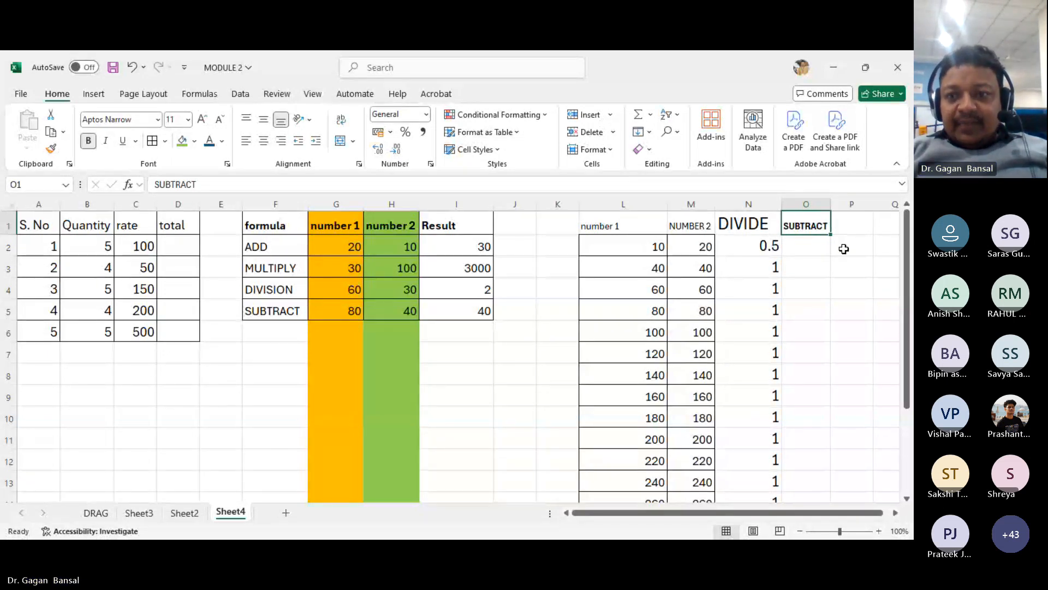
- Enter the formula =(L2-M2) in O2 to subtract NUMBER 2 from number 1
{"action": "left_click", "coordinate": [813, 247]}
{"action": "type", "text": "="}
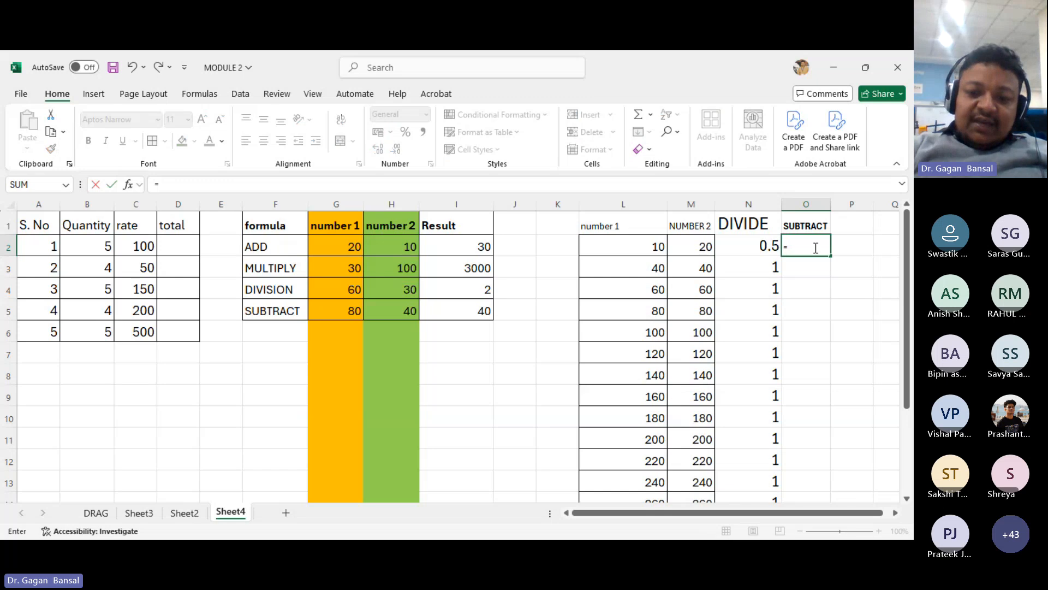
{"action": "type", "text": "("}
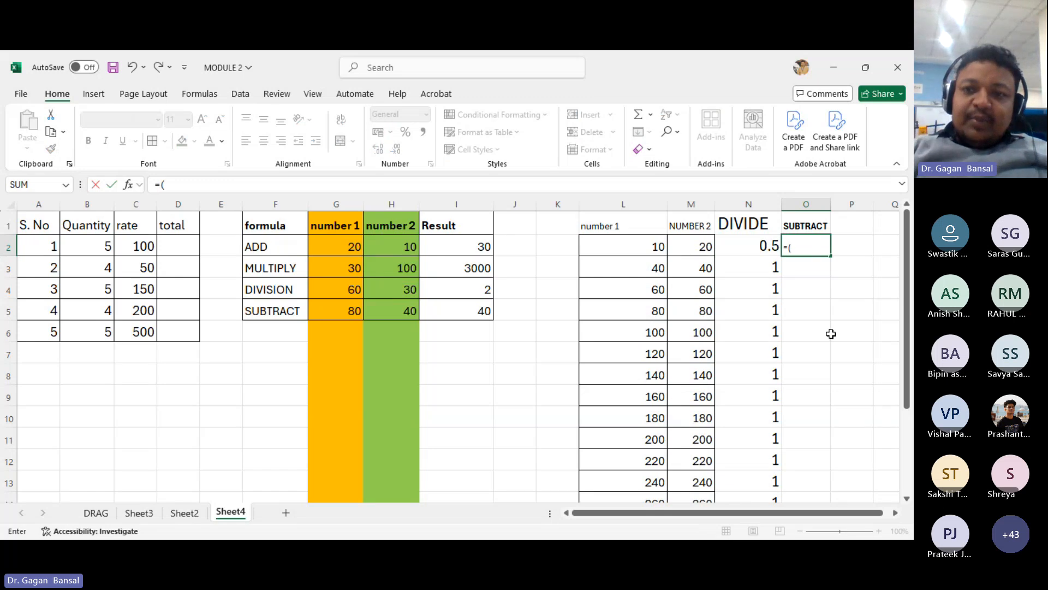
{"action": "left_click", "coordinate": [638, 243]}
{"action": "type", "text": "-"}
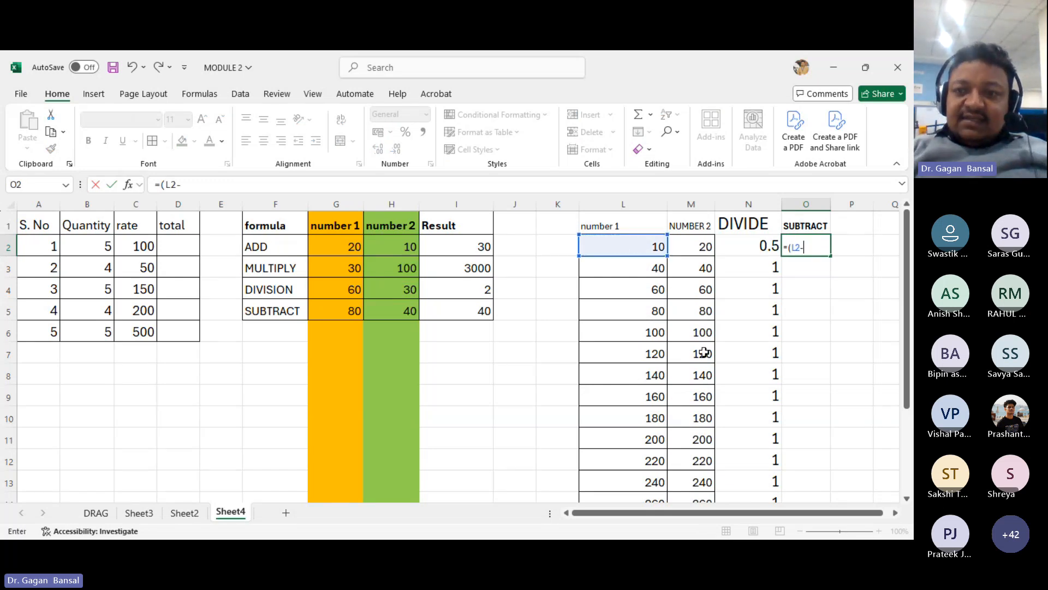
{"action": "left_click", "coordinate": [683, 248]}
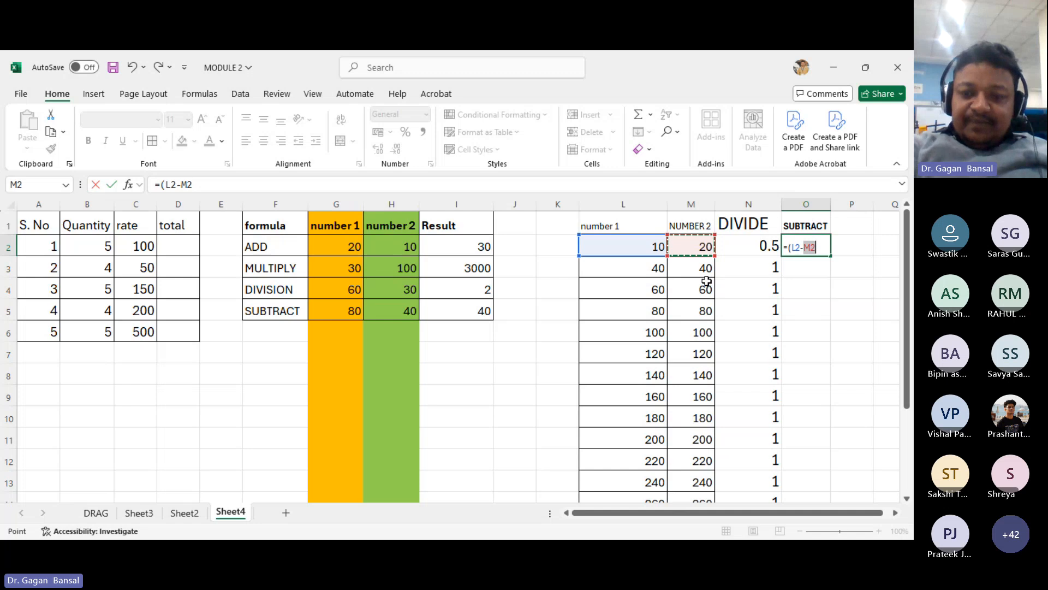
{"action": "type", "text": ")"}
{"action": "key", "text": "Return"}
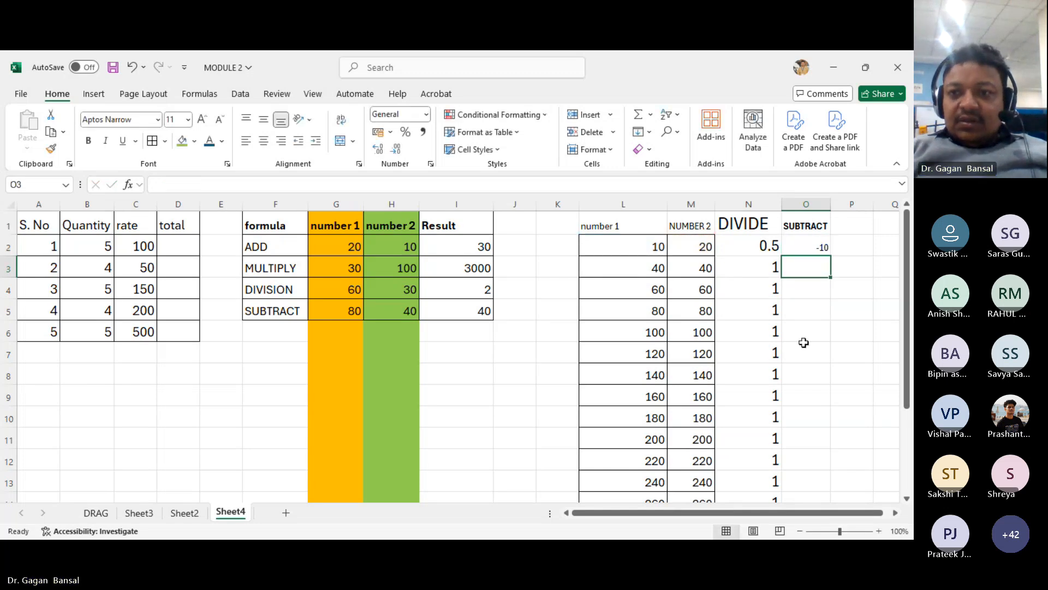
- Enlarge the SUBTRACT column's font size to 16 and autofit column O's width
{"action": "left_click", "coordinate": [807, 252]}
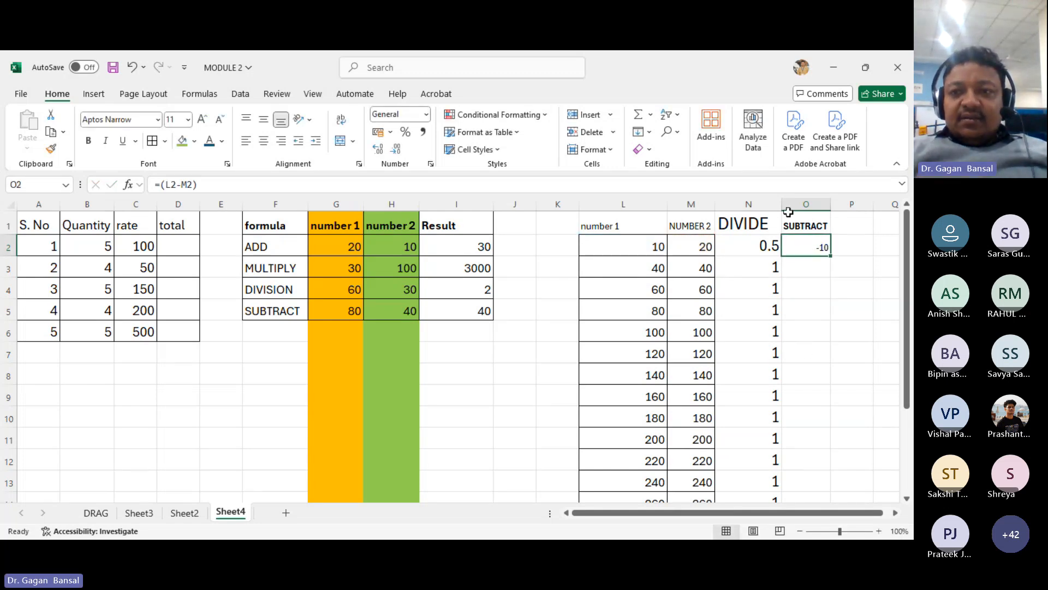
{"action": "left_click", "coordinate": [806, 204]}
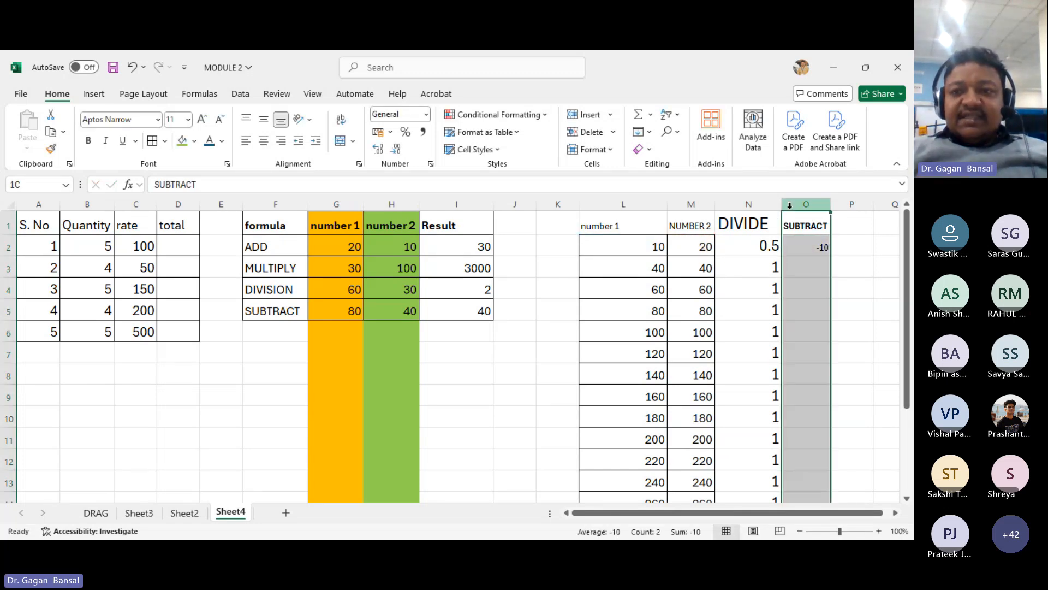
{"action": "left_click", "coordinate": [202, 120]}
{"action": "left_click", "coordinate": [202, 121]}
{"action": "left_click", "coordinate": [202, 120]}
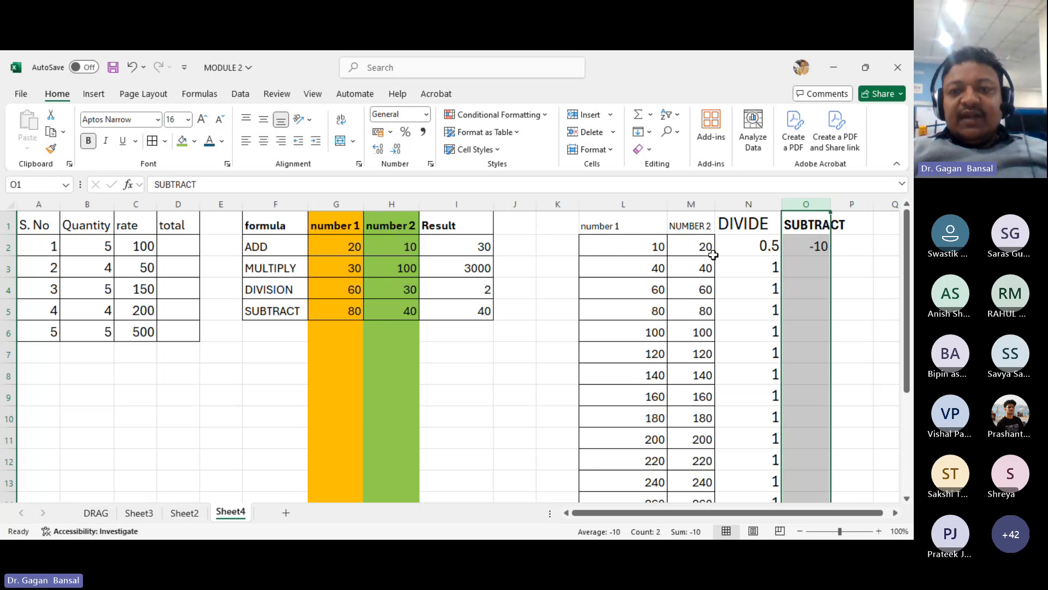
{"action": "left_click", "coordinate": [806, 267]}
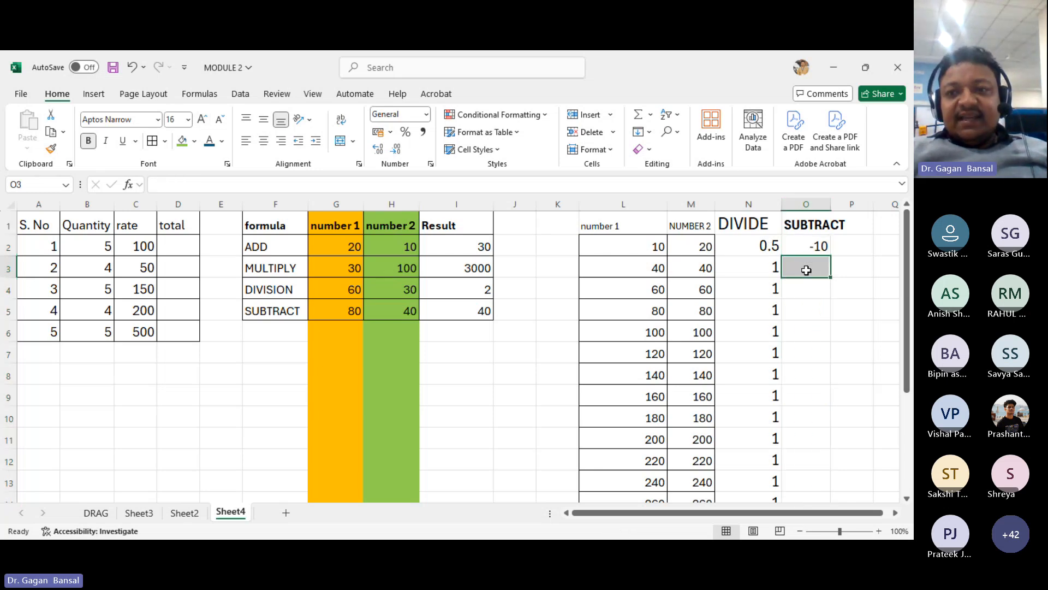
{"action": "double_click", "coordinate": [832, 203]}
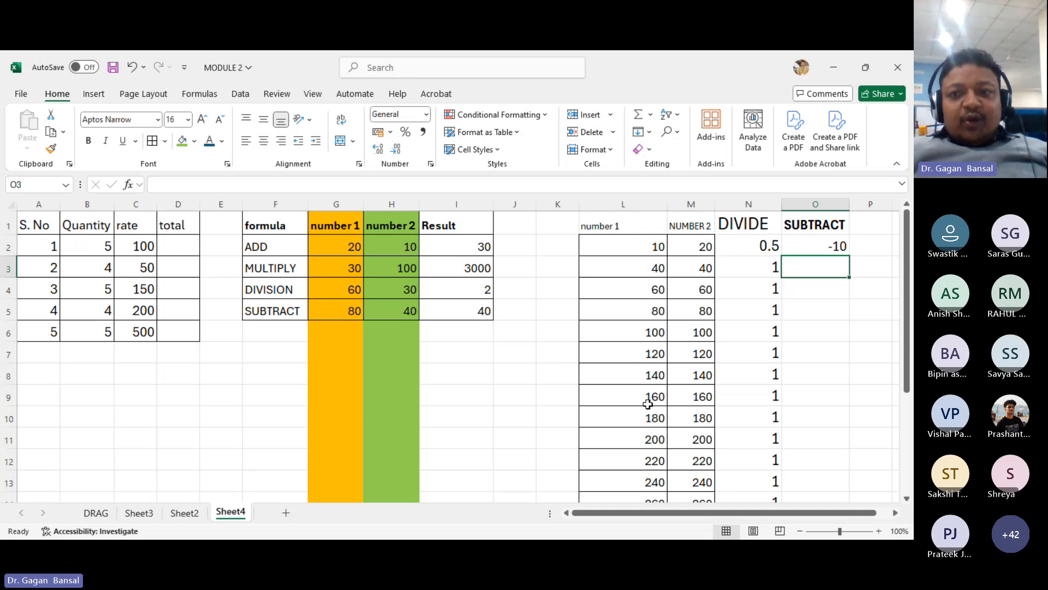
- Fill the O2 subtraction formula down to O14
{"action": "left_click", "coordinate": [792, 249]}
{"action": "left_click_drag", "start_coordinate": [850, 257], "coordinate": [848, 443]}
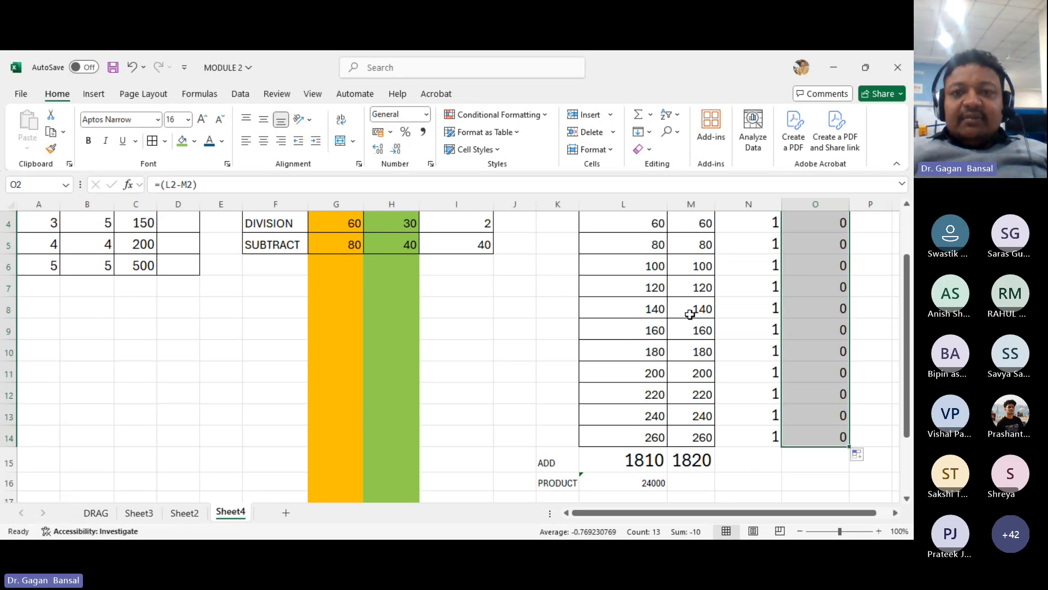
{"action": "left_click", "coordinate": [535, 161]}
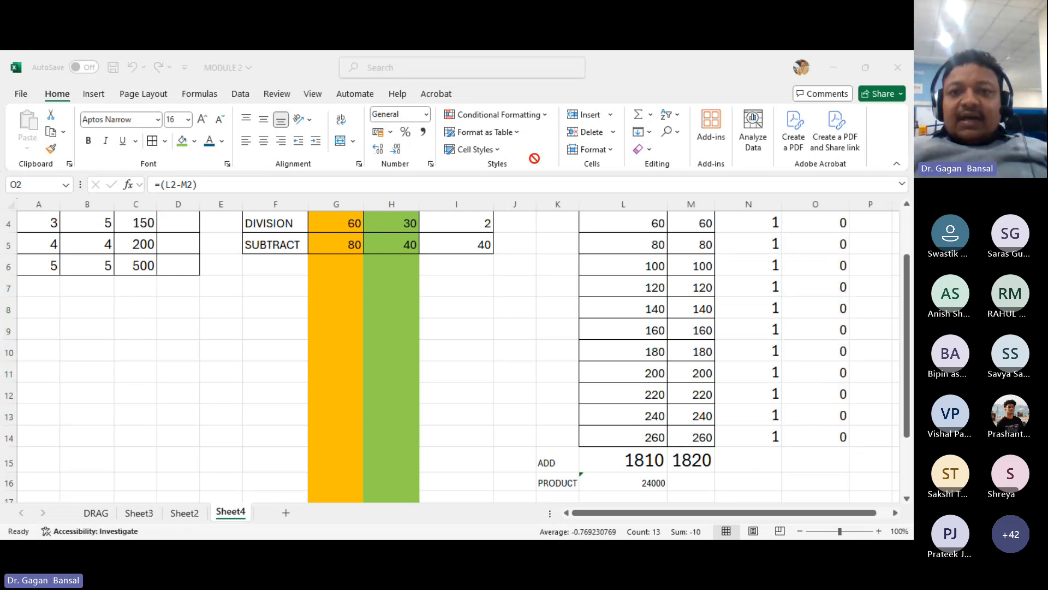
{"action": "left_click", "coordinate": [549, 395]}
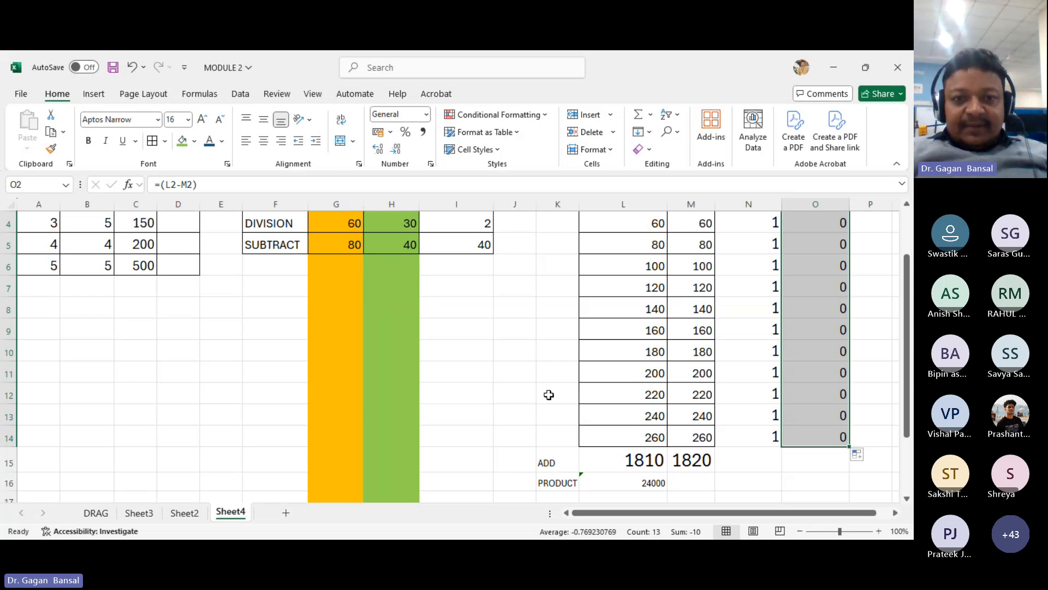
- Enter 100 in B8 and 10 in C8
{"action": "left_click", "coordinate": [82, 317]}
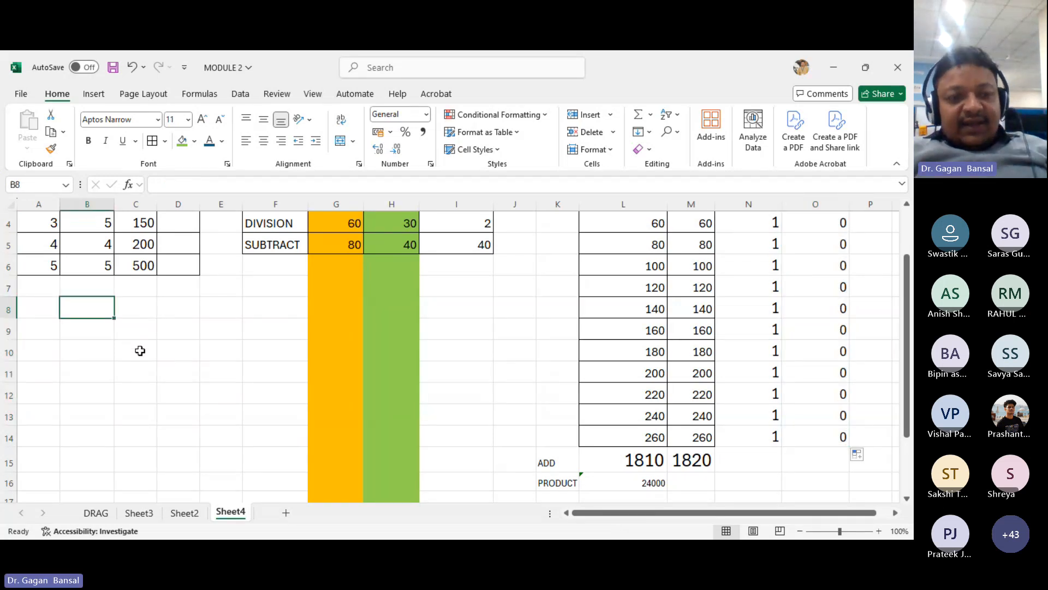
{"action": "type", "text": "1"}
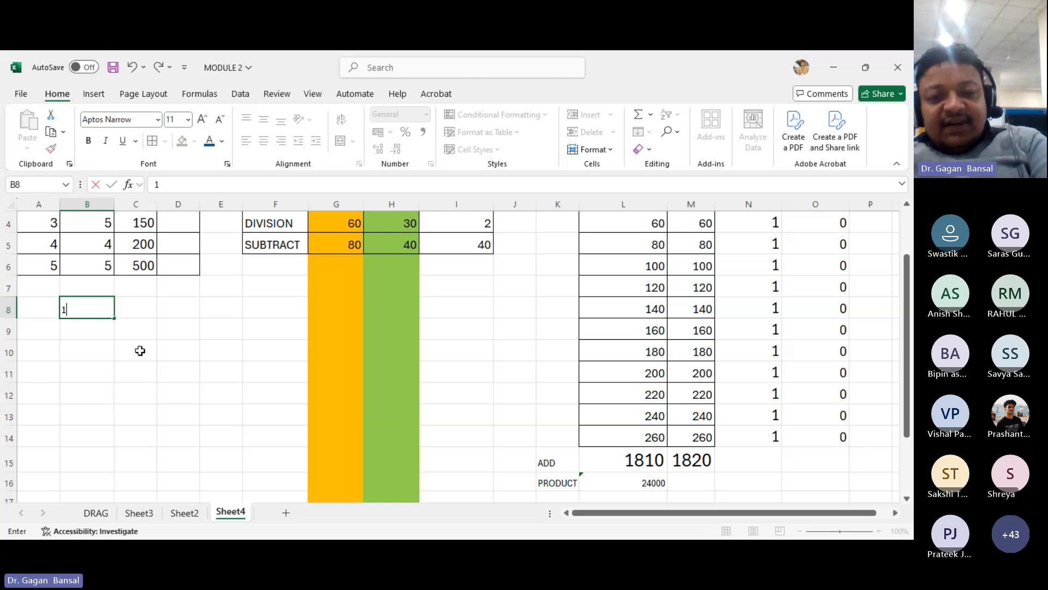
{"action": "type", "text": "00"}
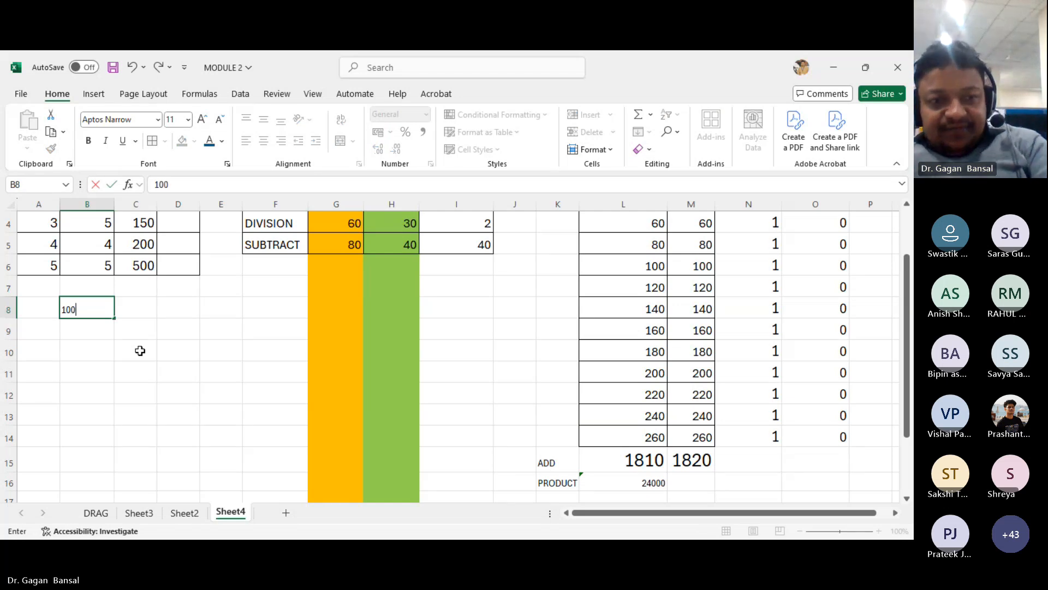
{"action": "key", "text": "ctrl+Return"}
{"action": "key", "text": "Right"}
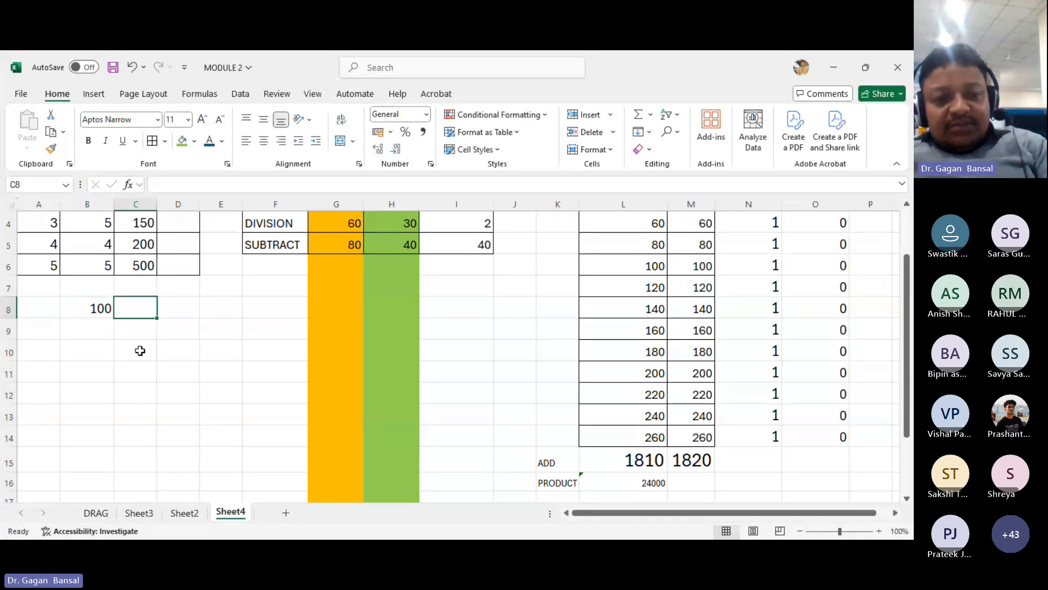
{"action": "type", "text": "10"}
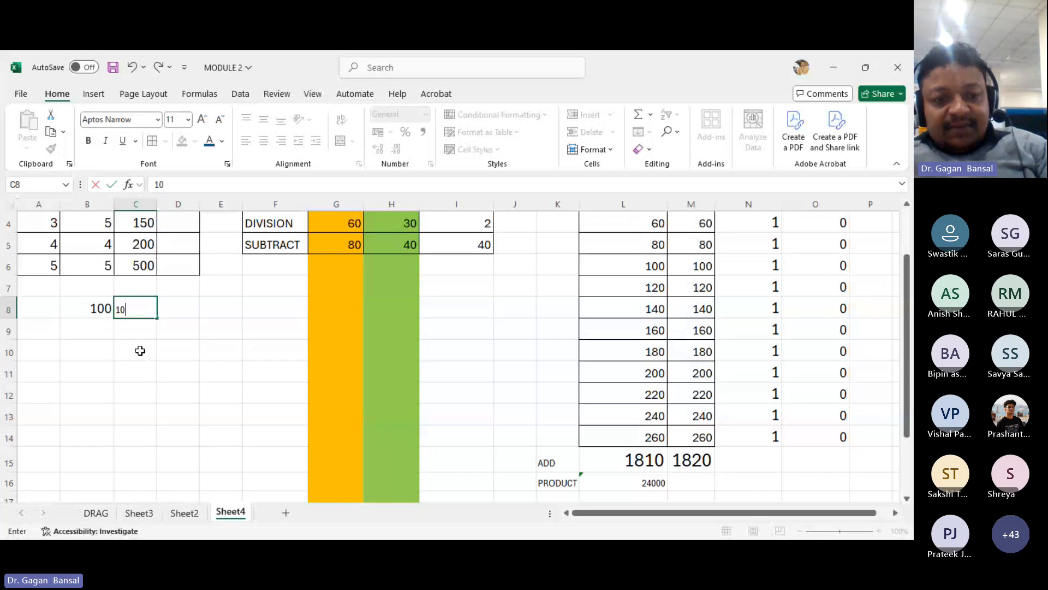
{"action": "key", "text": "Right"}
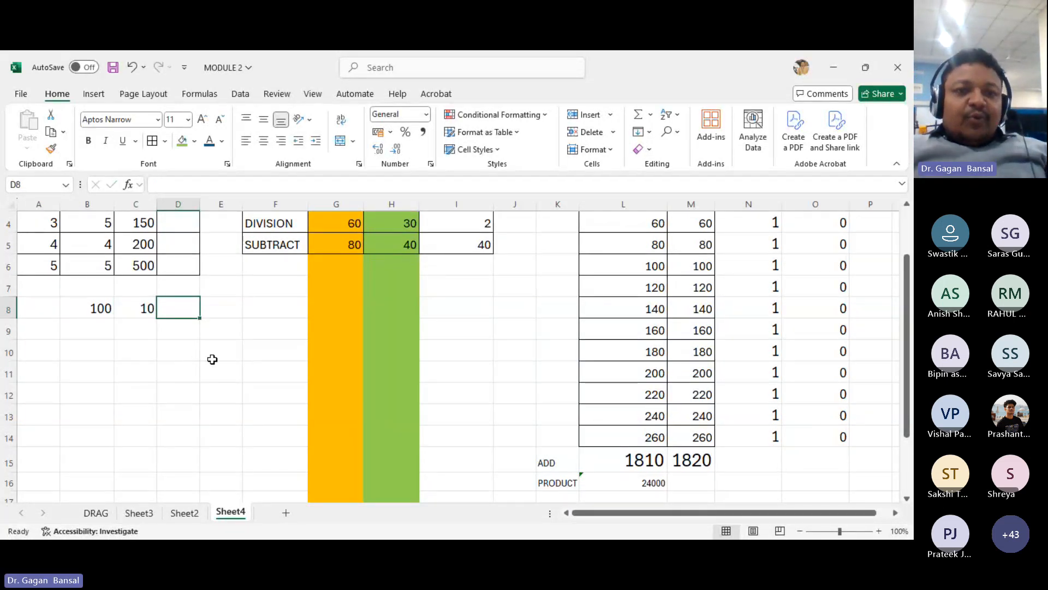
{"action": "scroll", "coordinate": [213, 358], "scroll_direction": "up", "scroll_amount": 1}
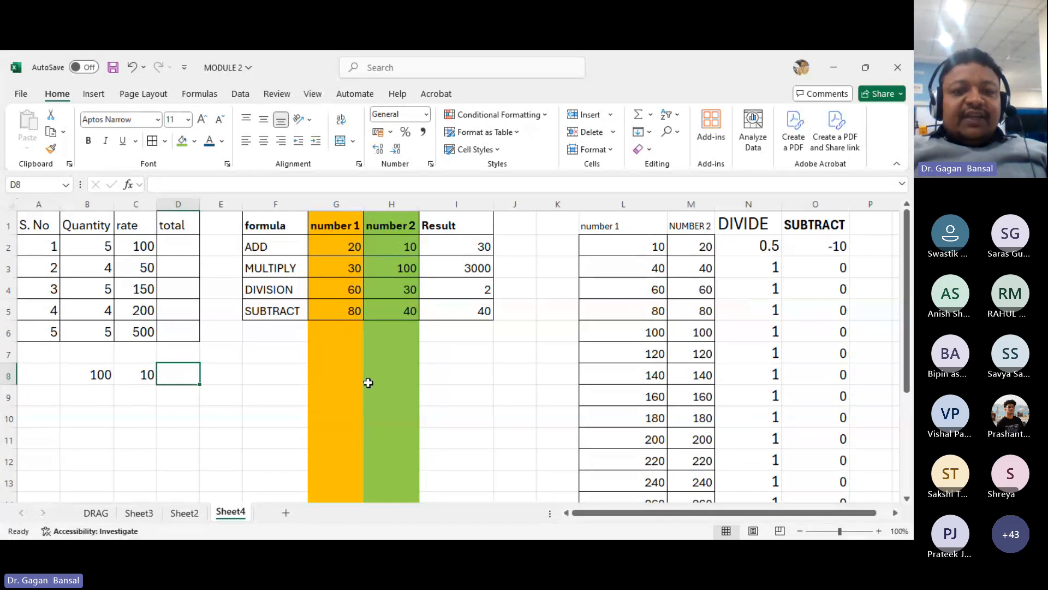
- Enter 12 in D8 and the word TAB in E8, moving along the row
{"action": "type", "text": "12"}
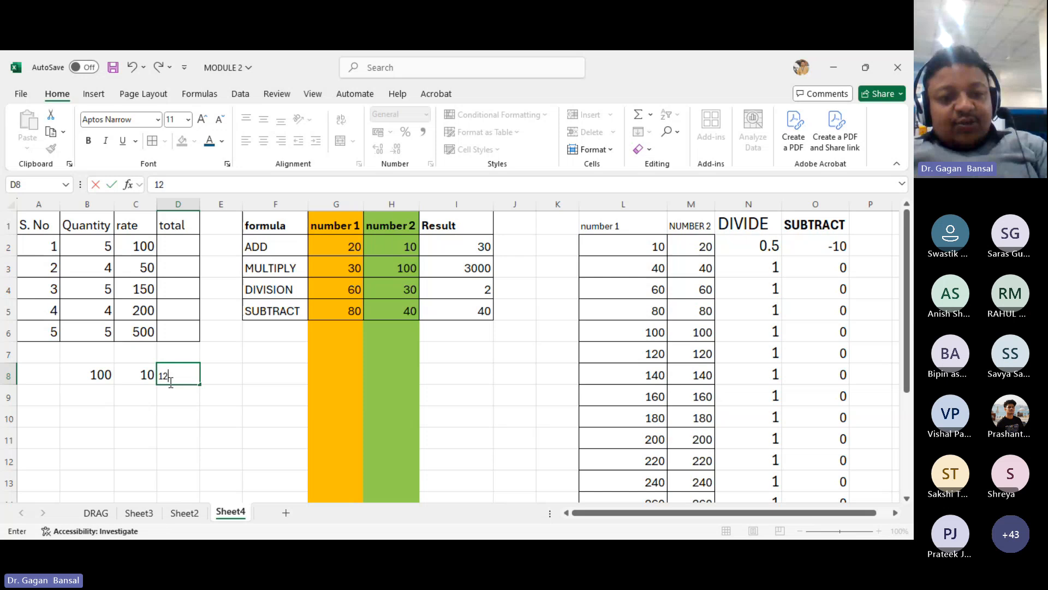
{"action": "key", "text": "Tab"}
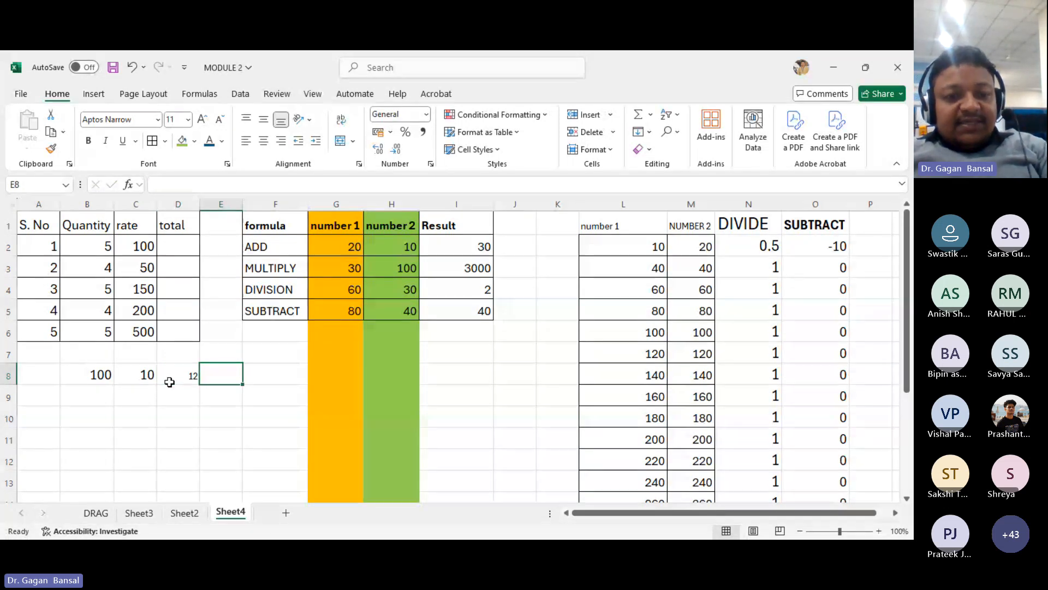
{"action": "type", "text": "TAB"}
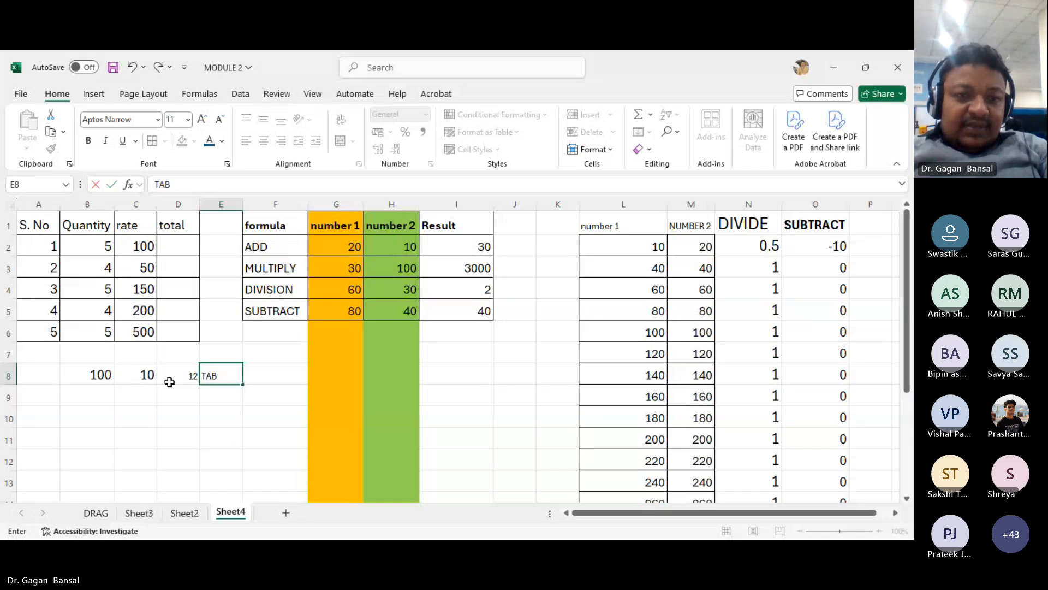
{"action": "key", "text": "Tab"}
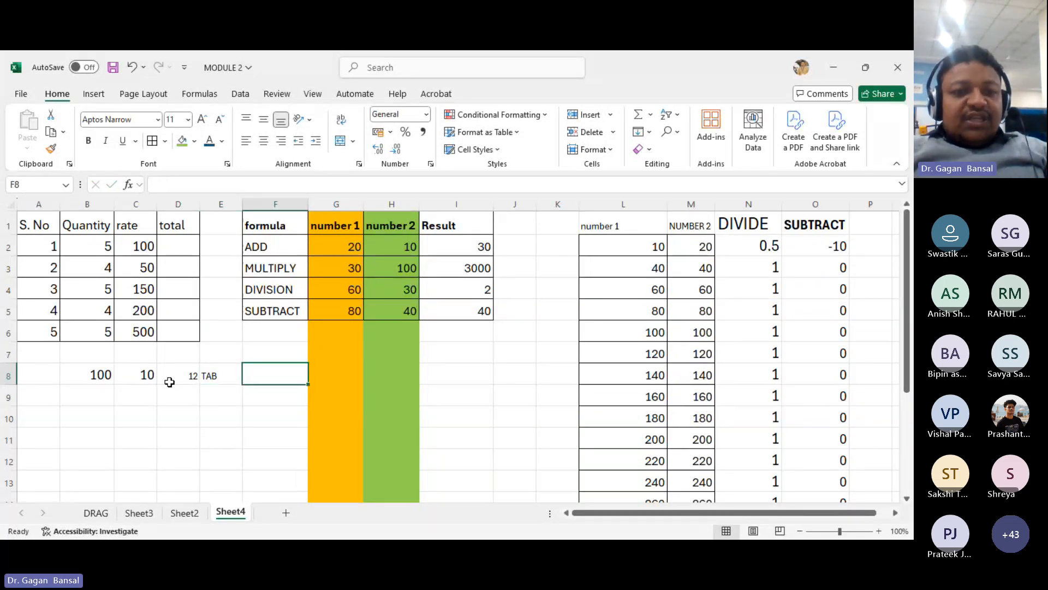
- Enter 120, 12 and 14 across B9 to D9
{"action": "key", "text": "Left"}
{"action": "key", "text": "Left"}
{"action": "key", "text": "Left"}
{"action": "key", "text": "Left"}
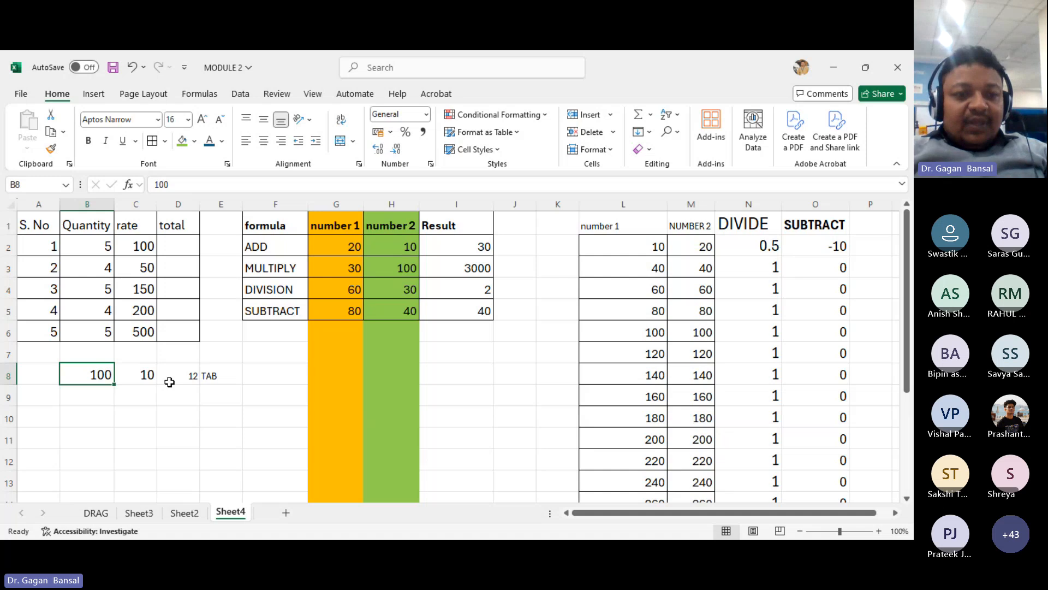
{"action": "key", "text": "Down"}
{"action": "type", "text": "120"}
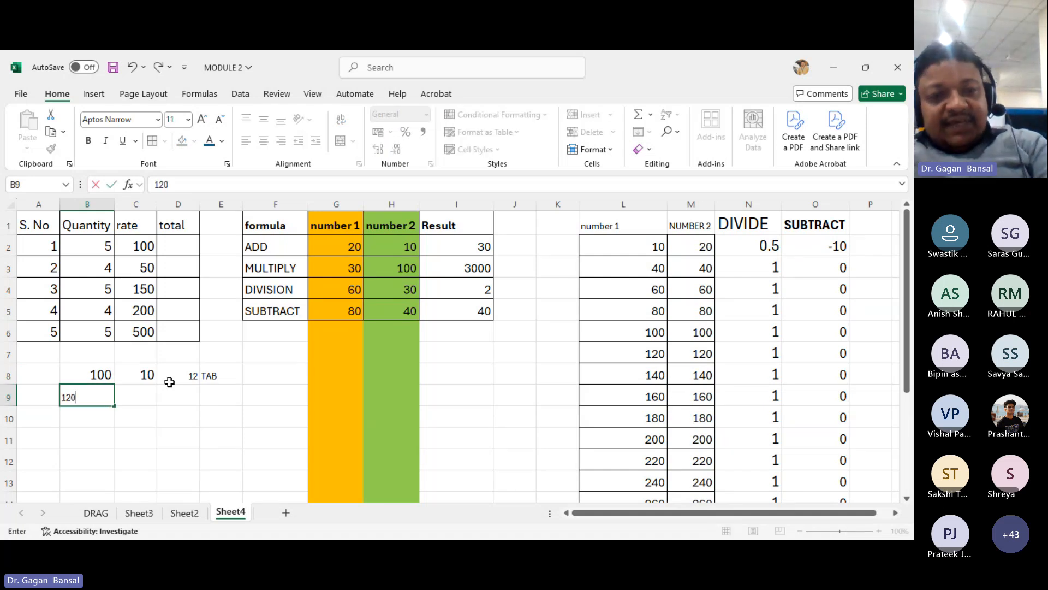
{"action": "key", "text": "Tab"}
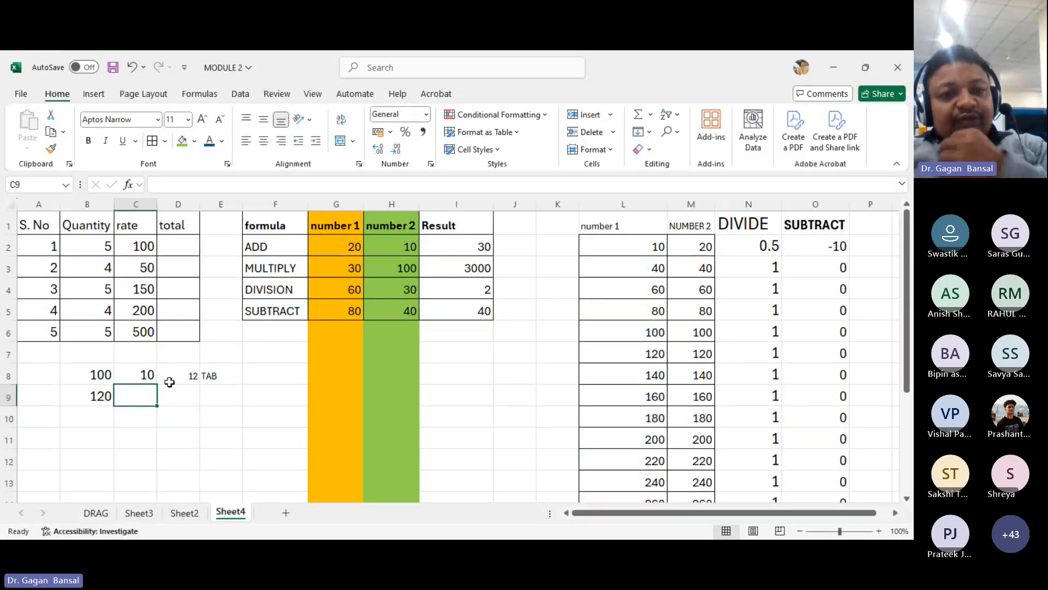
{"action": "type", "text": "12"}
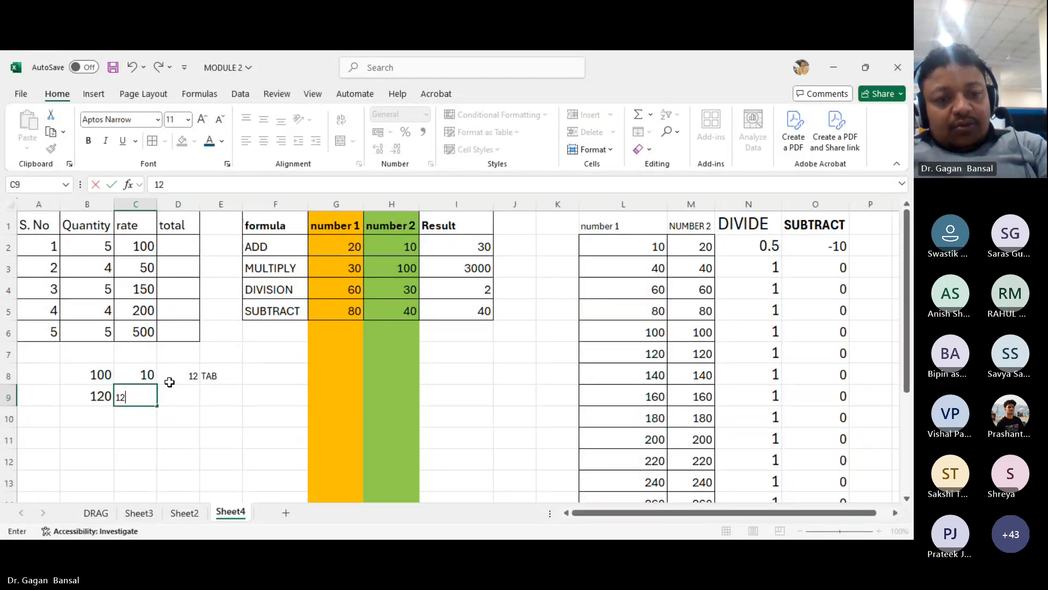
{"action": "key", "text": "Tab"}
{"action": "type", "text": "14"}
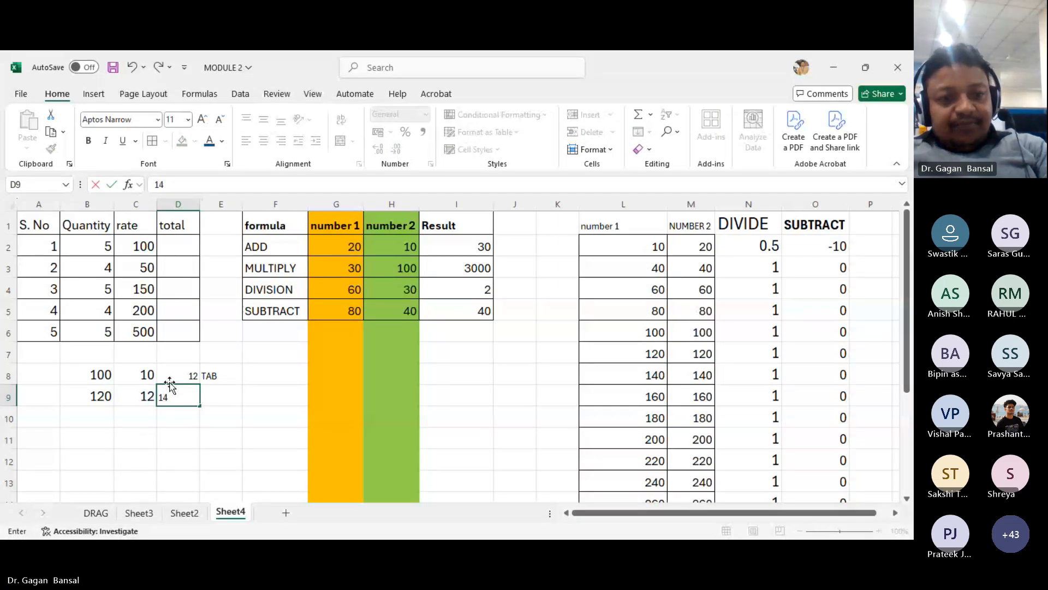
{"action": "key", "text": "Tab"}
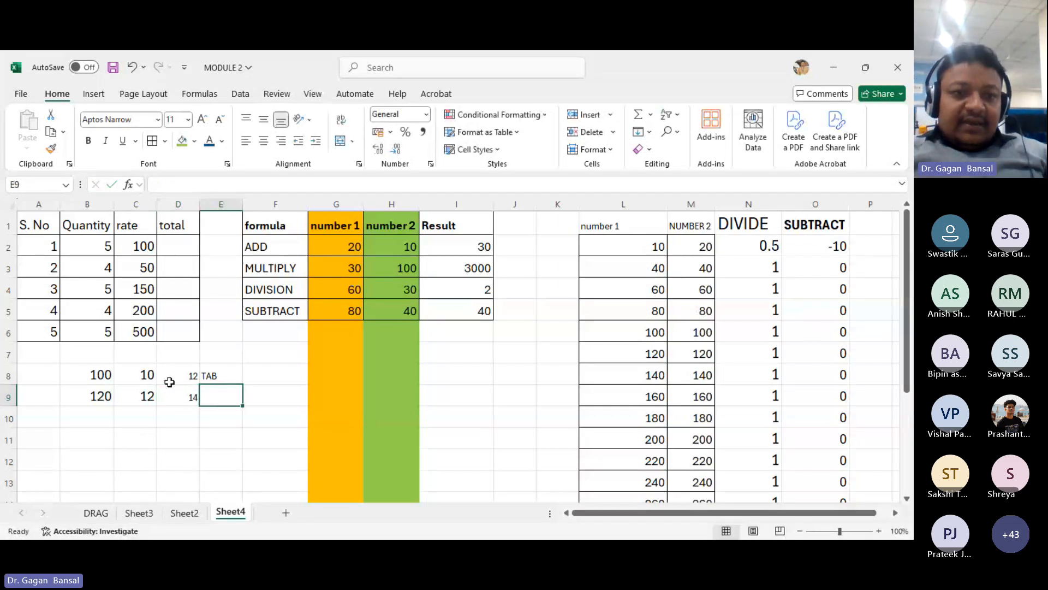
- Clear E8 and enter the formula =(B8-(C8:D8)), accepting the suggested correction
{"action": "key", "text": "Up"}
{"action": "key", "text": "Delete"}
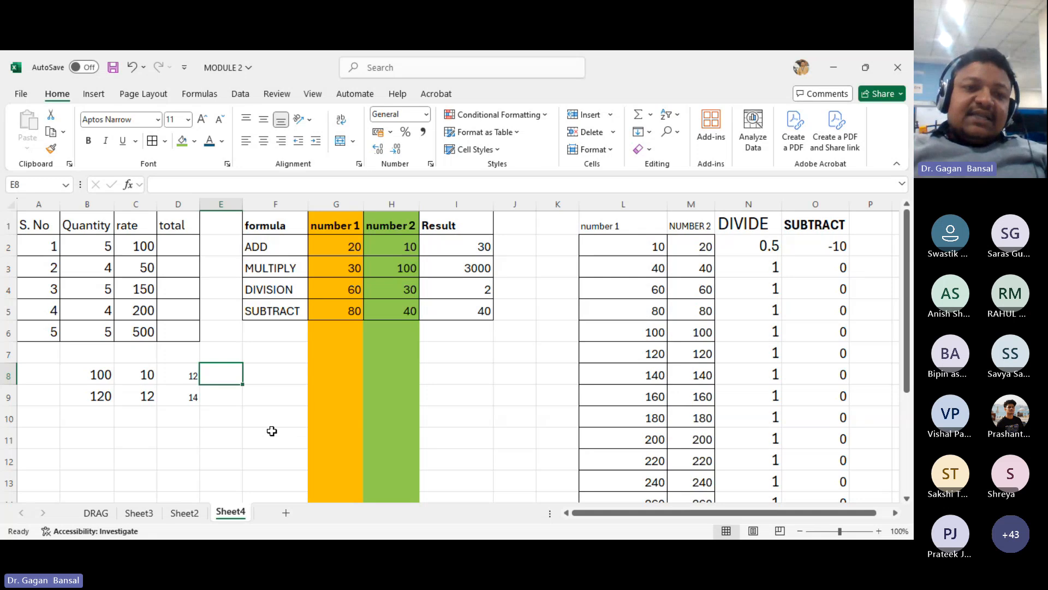
{"action": "type", "text": "="}
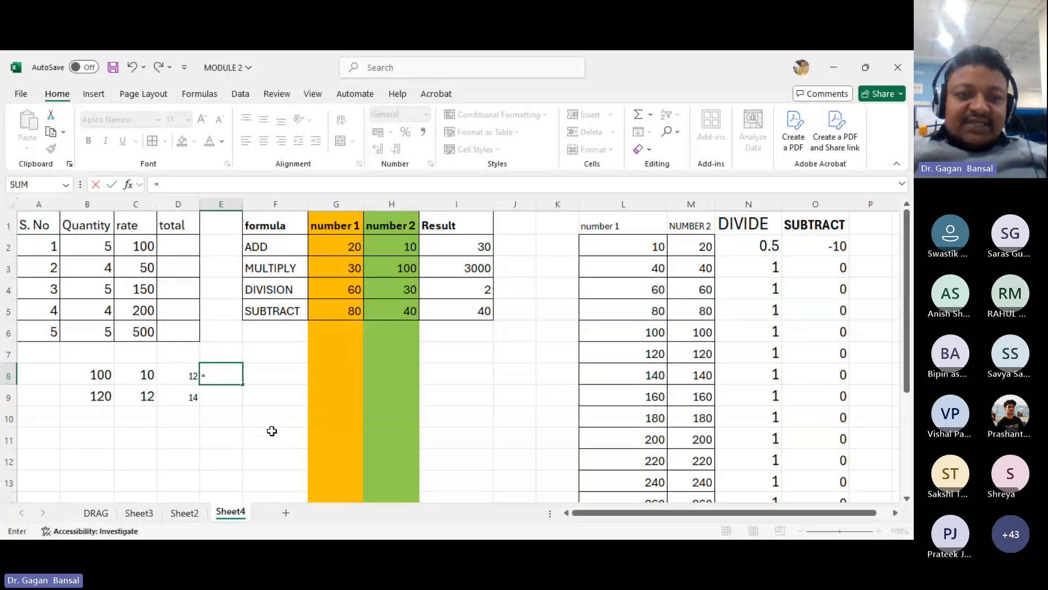
{"action": "type", "text": "("}
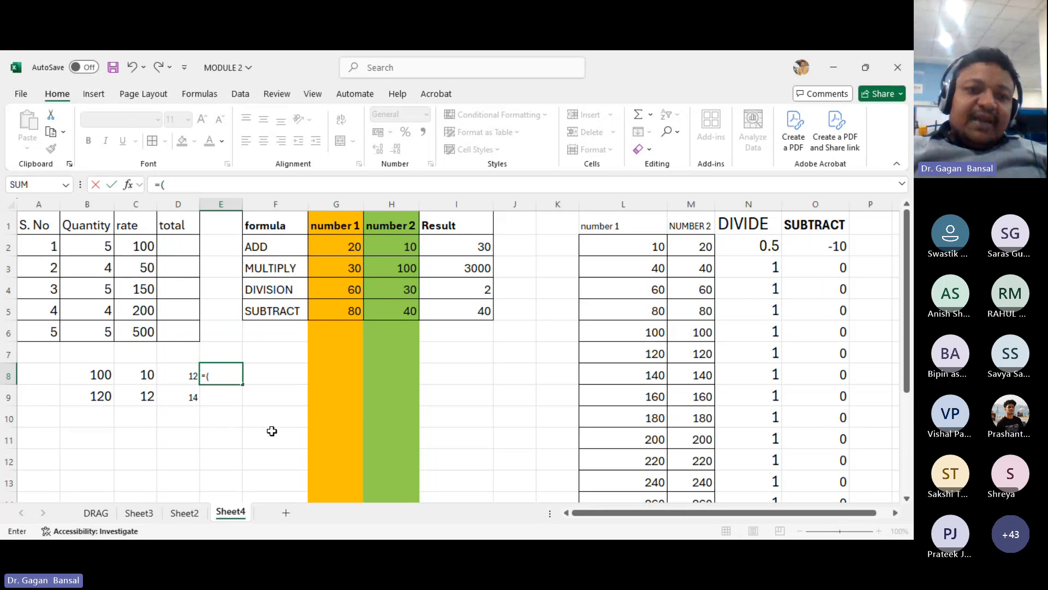
{"action": "left_click", "coordinate": [97, 371]}
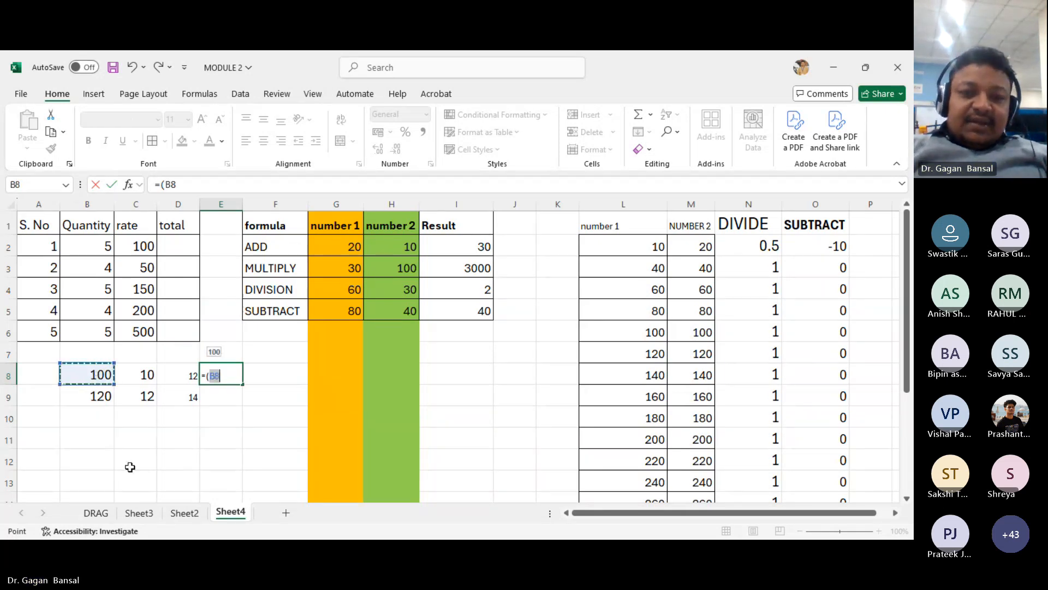
{"action": "type", "text": "-"}
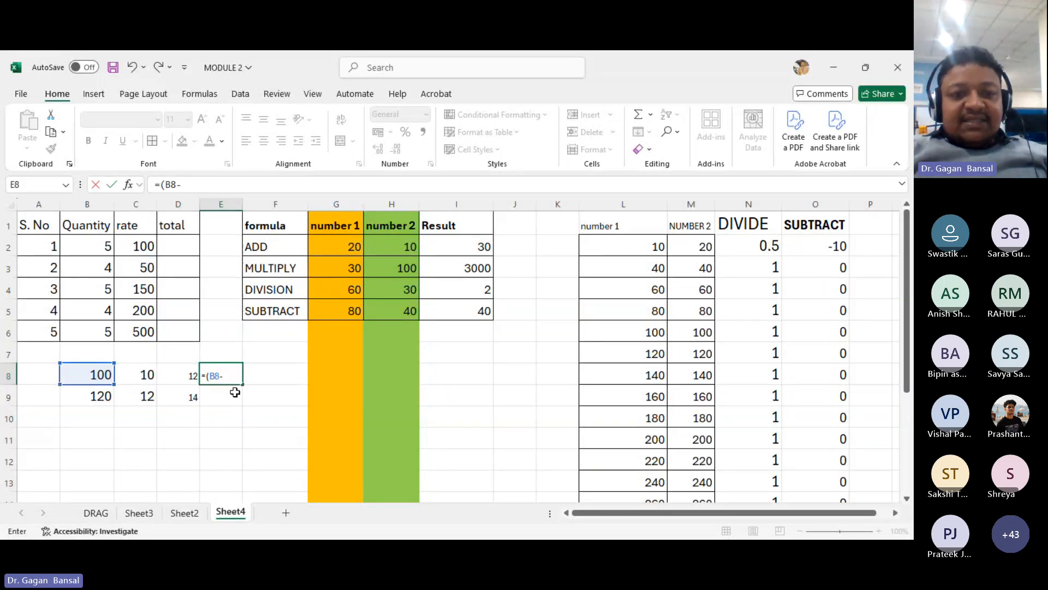
{"action": "type", "text": "("}
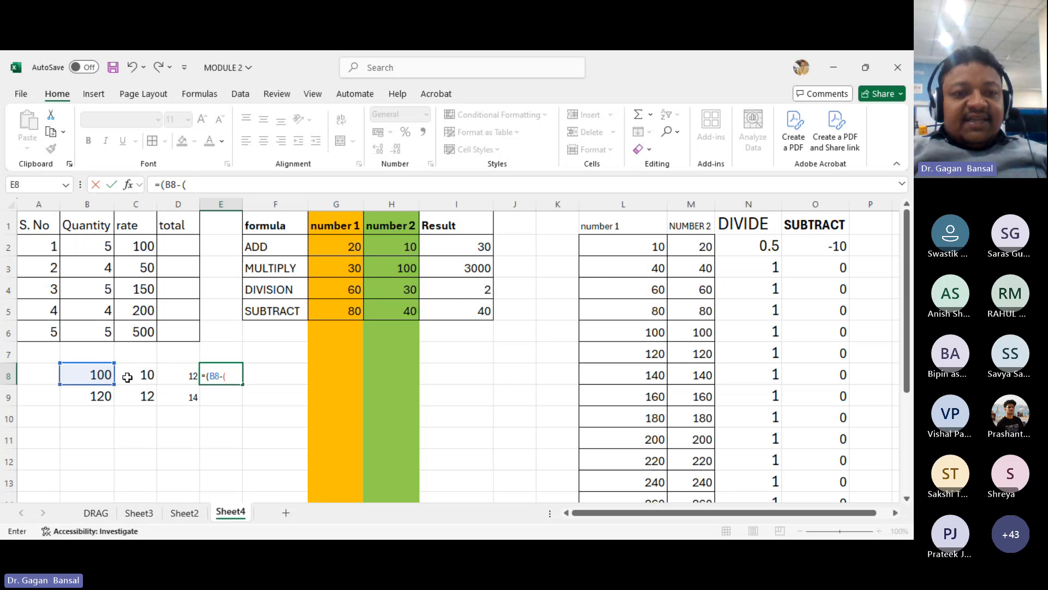
{"action": "left_click_drag", "start_coordinate": [127, 376], "coordinate": [182, 379]}
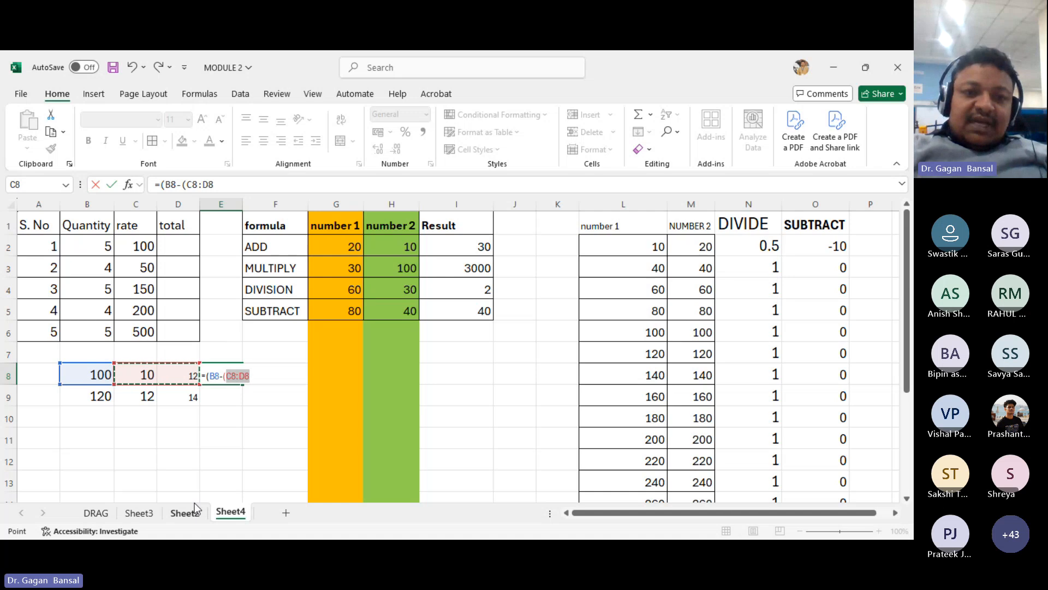
{"action": "type", "text": ")"}
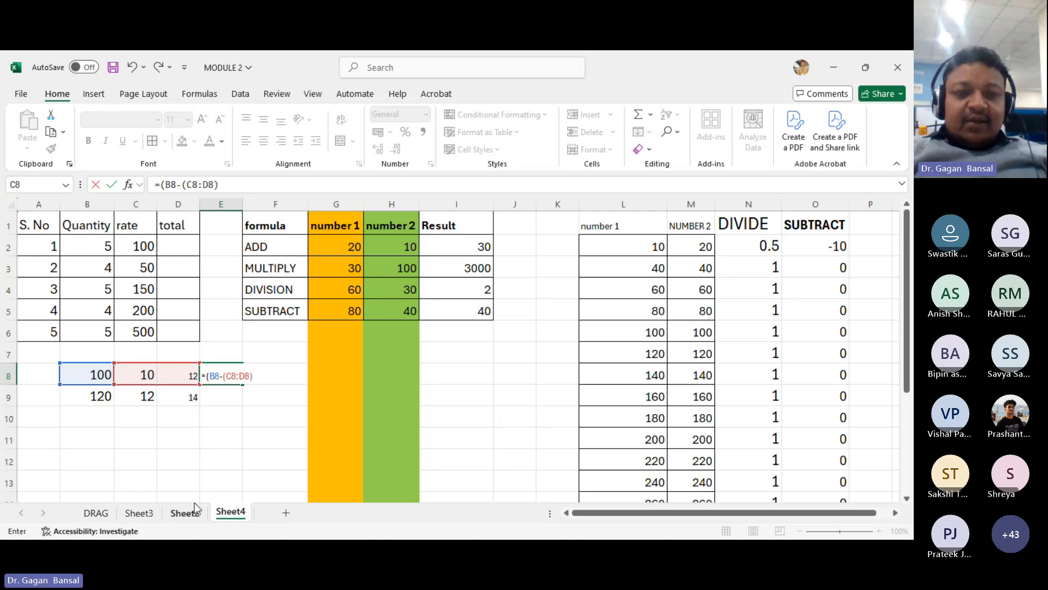
{"action": "key", "text": "Return"}
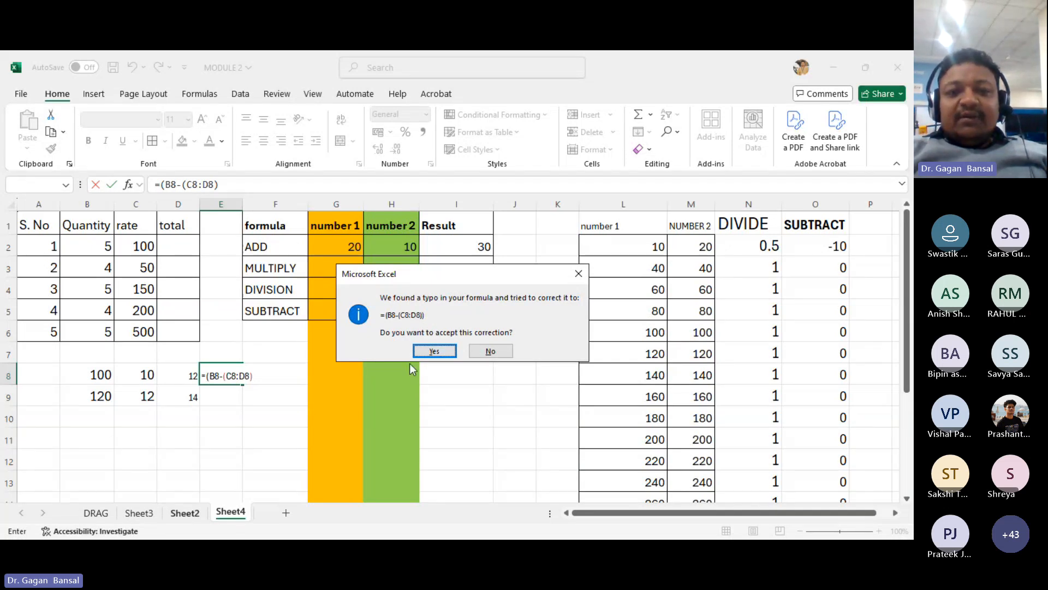
{"action": "left_click", "coordinate": [434, 351]}
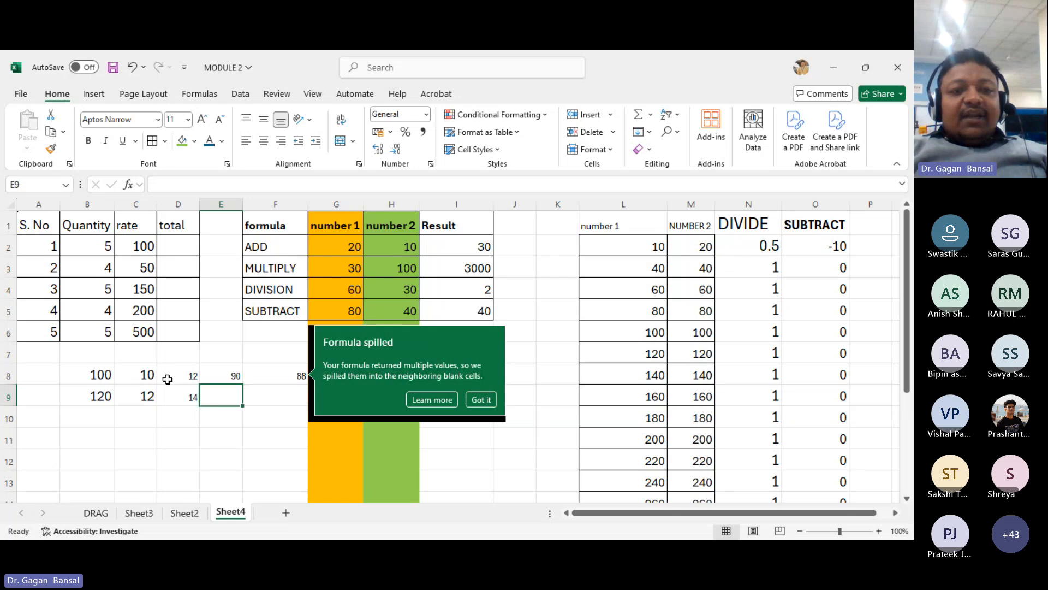
- Try to delete the spilled result in F8
{"action": "left_click", "coordinate": [265, 380]}
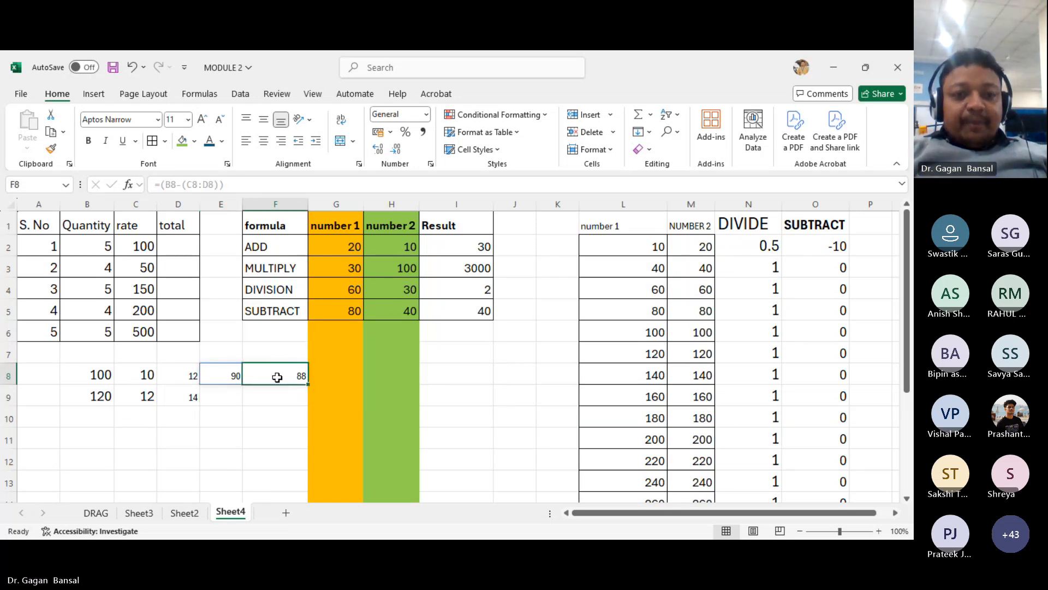
{"action": "key", "text": "Up"}
{"action": "left_click", "coordinate": [277, 382]}
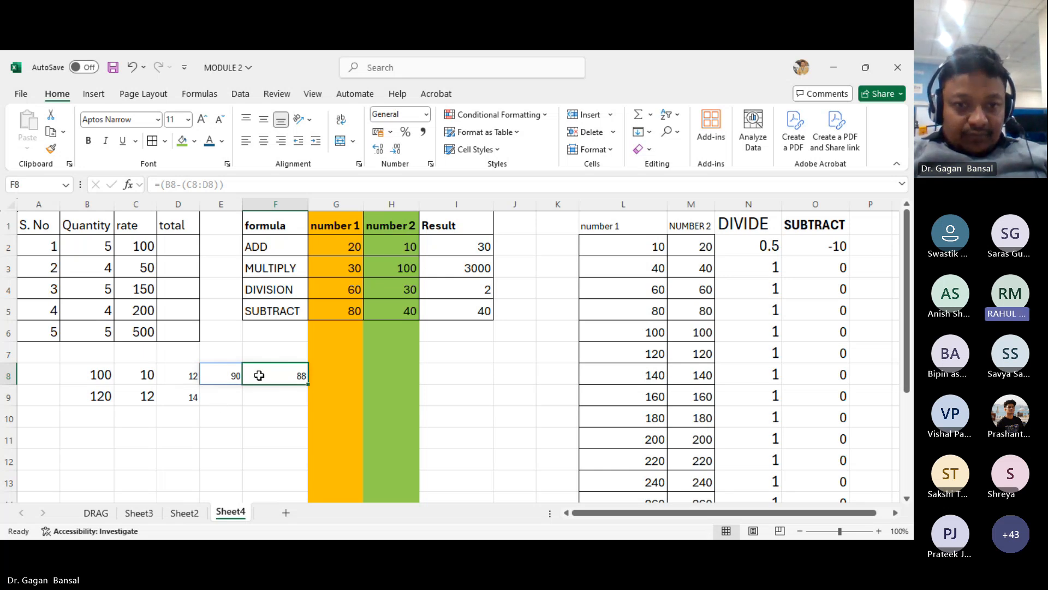
{"action": "key", "text": "Delete"}
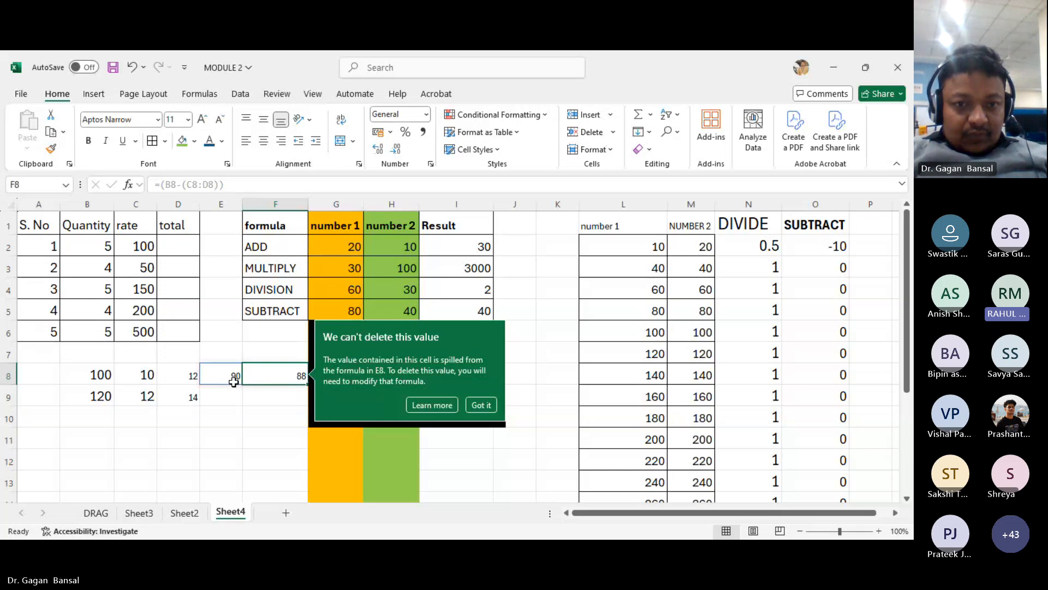
- Clear the formula in E8 and all entries in B8 to E9
{"action": "left_click", "coordinate": [234, 380]}
{"action": "key", "text": "BackSpace"}
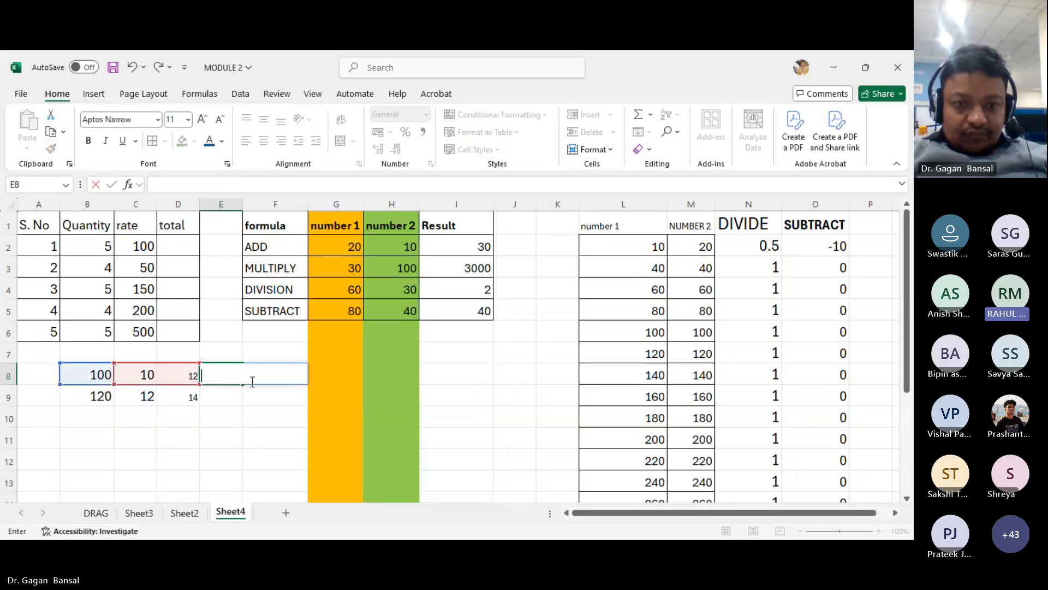
{"action": "left_click", "coordinate": [199, 416]}
{"action": "left_click_drag", "start_coordinate": [93, 377], "coordinate": [186, 390]}
{"action": "key", "text": "Delete"}
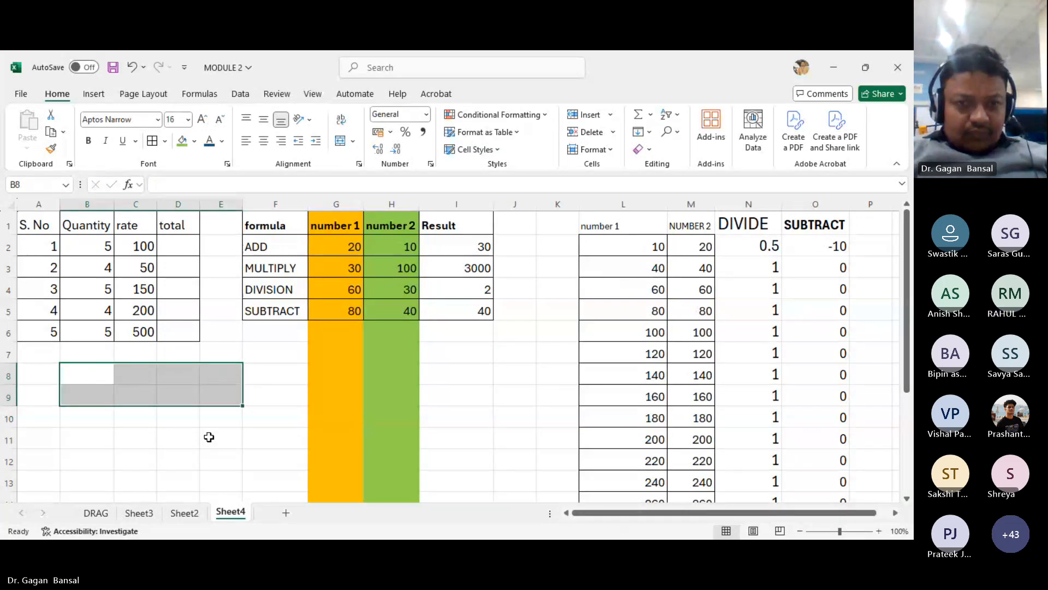
{"action": "left_click_drag", "start_coordinate": [180, 439], "coordinate": [215, 447]}
{"action": "left_click", "coordinate": [218, 450]}
{"action": "left_click", "coordinate": [259, 373]}
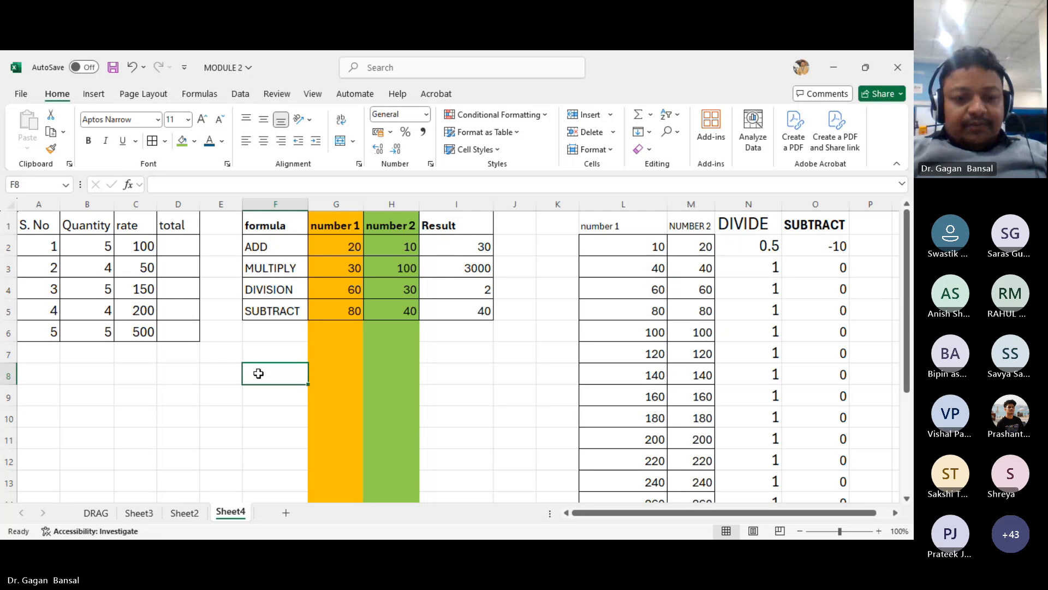
{"action": "key", "text": "alt+Tab"}
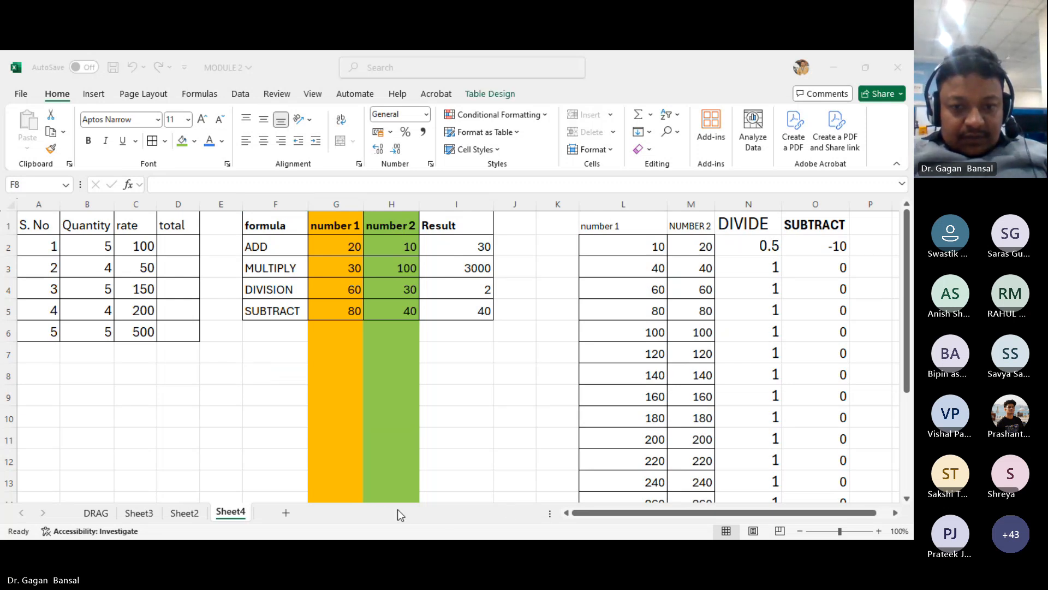
{"action": "left_click", "coordinate": [378, 506]}
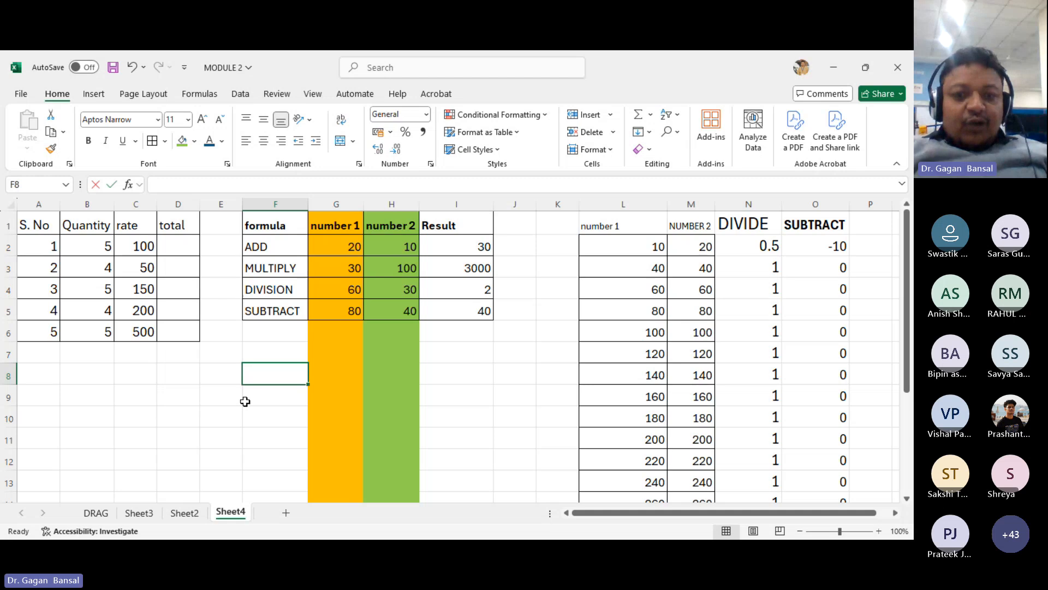
{"action": "key", "text": "Left"}
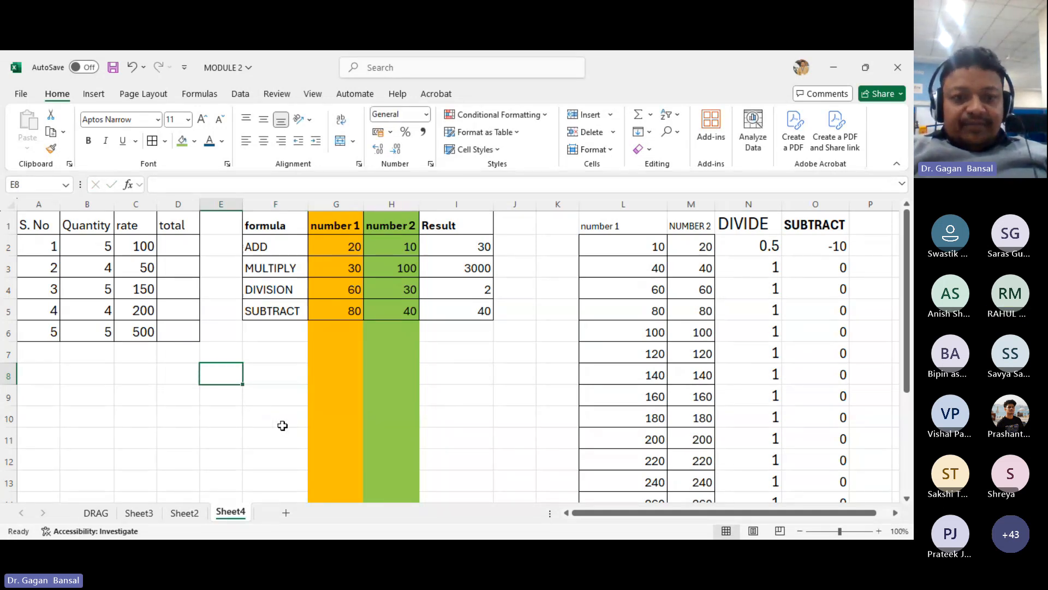
- Enter SAA in E8
{"action": "left_click", "coordinate": [277, 398]}
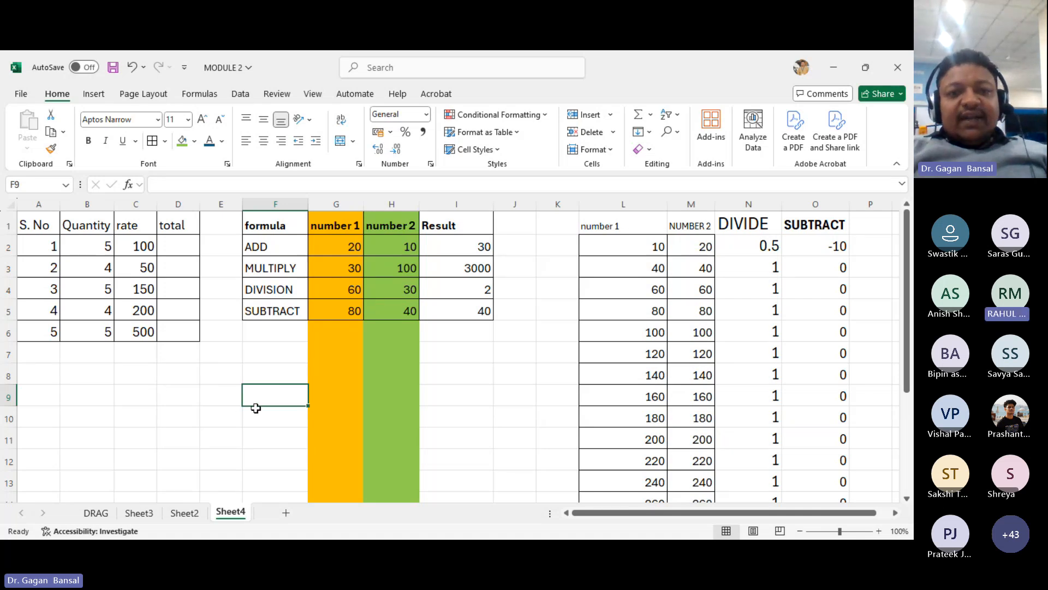
{"action": "key", "text": "Left"}
{"action": "key", "text": "Up"}
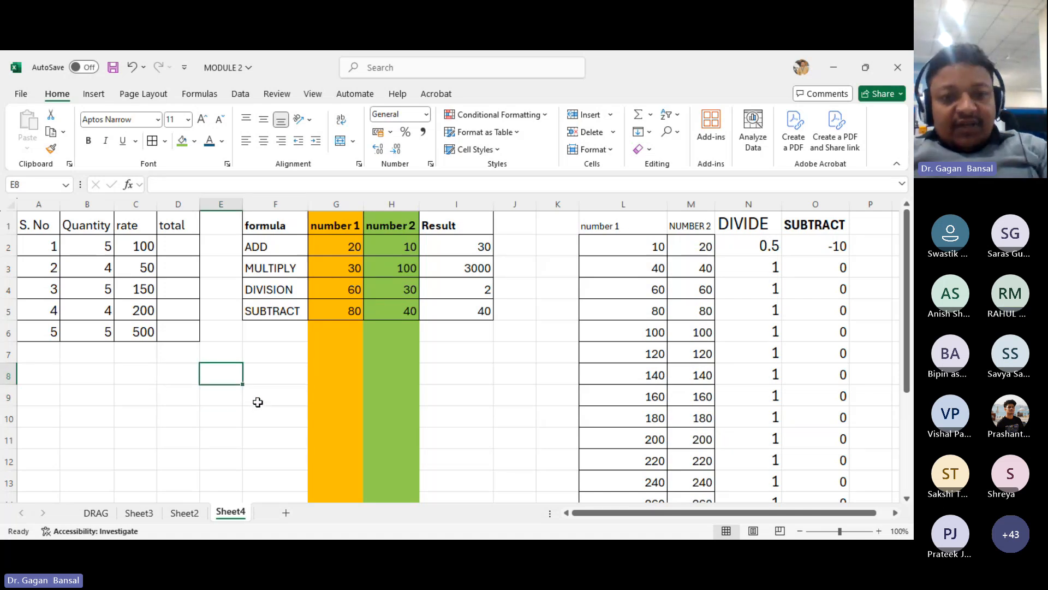
{"action": "type", "text": "SAA"}
{"action": "key", "text": "Left"}
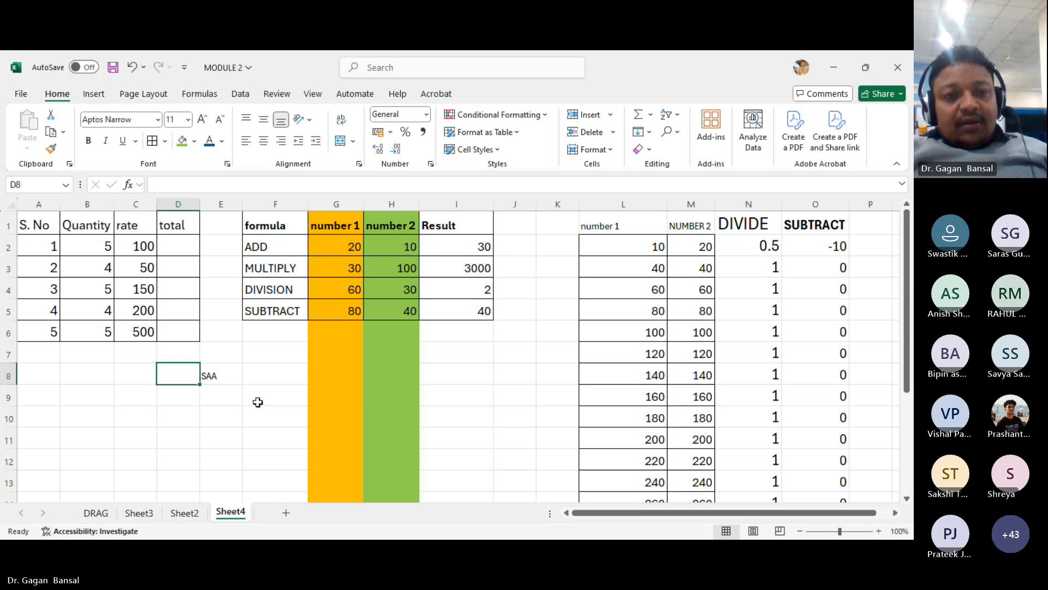
- Enter the instructor's full name in E9
{"action": "left_click", "coordinate": [229, 396]}
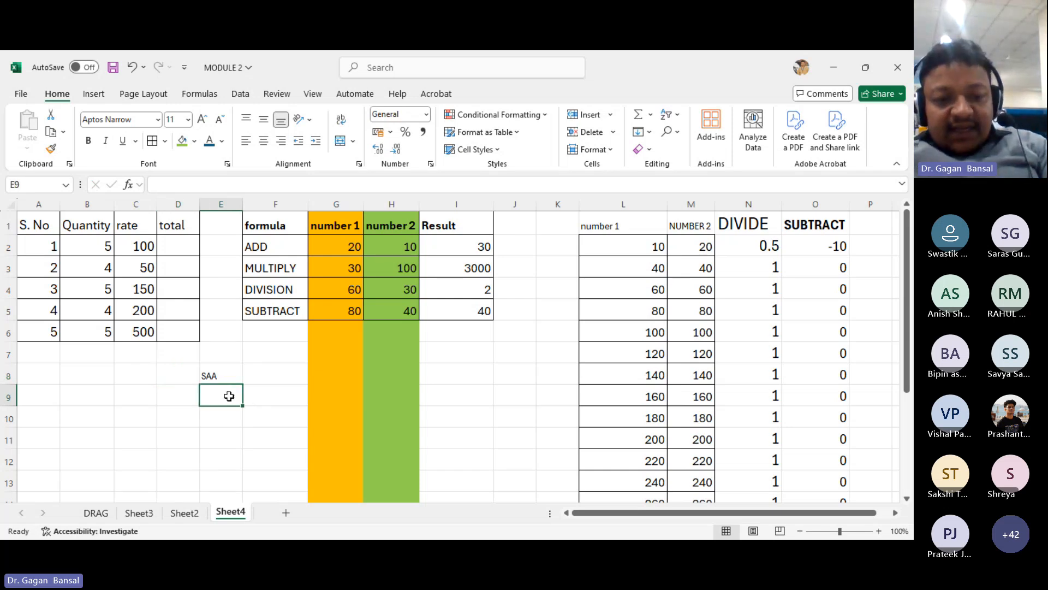
{"action": "type", "text": "GAGAN BANSAL"}
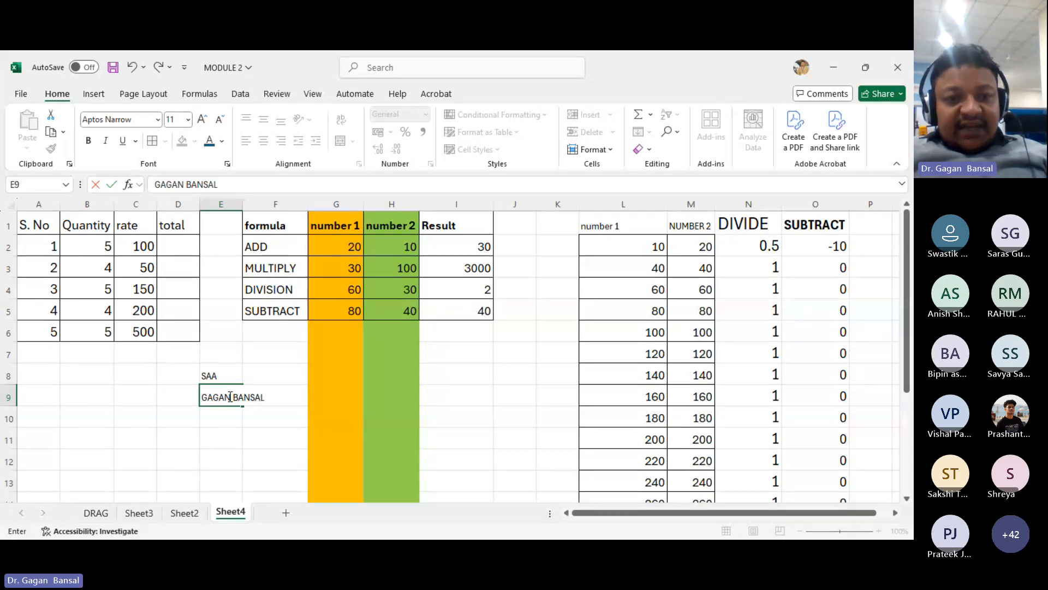
{"action": "key", "text": "Left"}
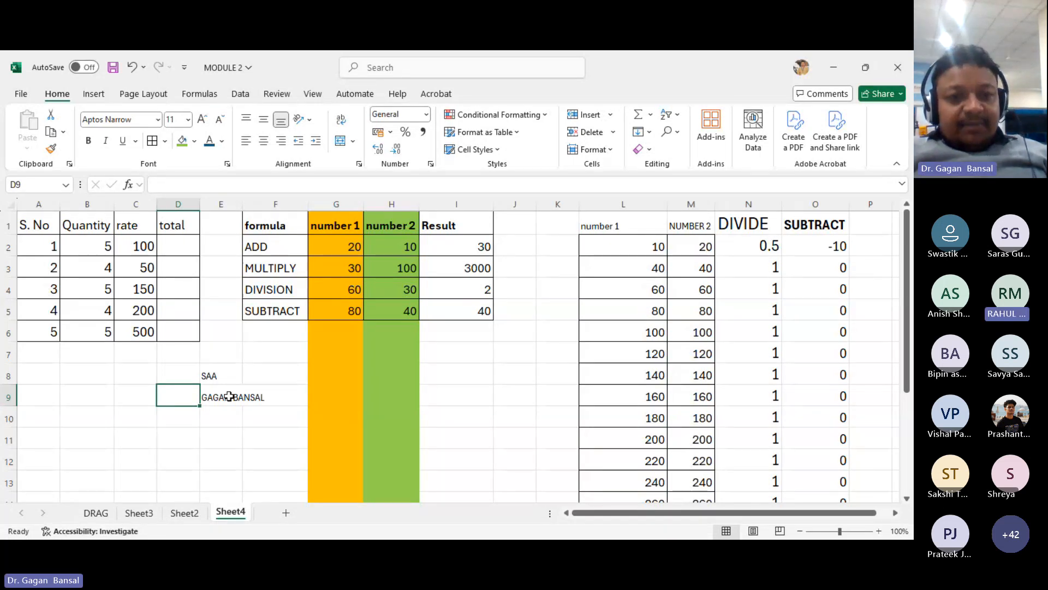
- Widen column E slightly
{"action": "left_click", "coordinate": [235, 404]}
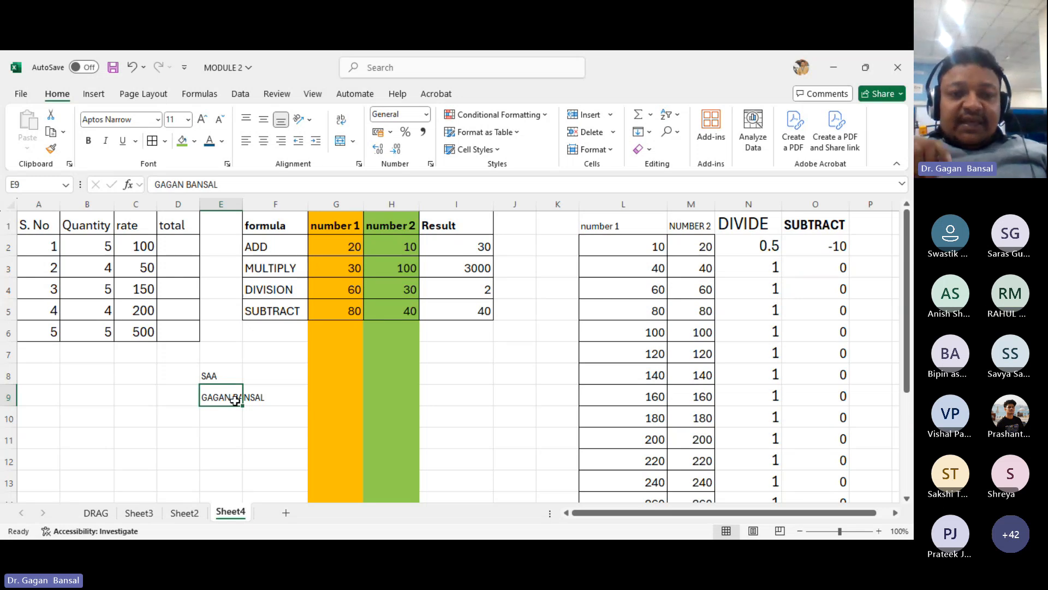
{"action": "left_click", "coordinate": [225, 414]}
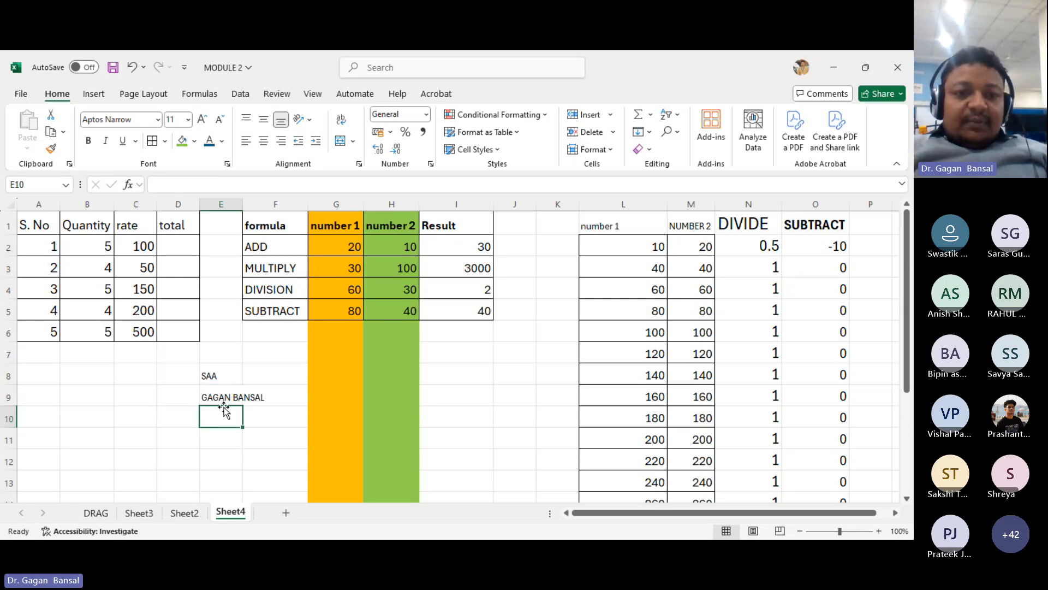
{"action": "left_click_drag", "start_coordinate": [242, 204], "coordinate": [268, 203]}
- Set the font size of E10 to 28 and enter the instructor's full name there
{"action": "double_click", "coordinate": [256, 416]}
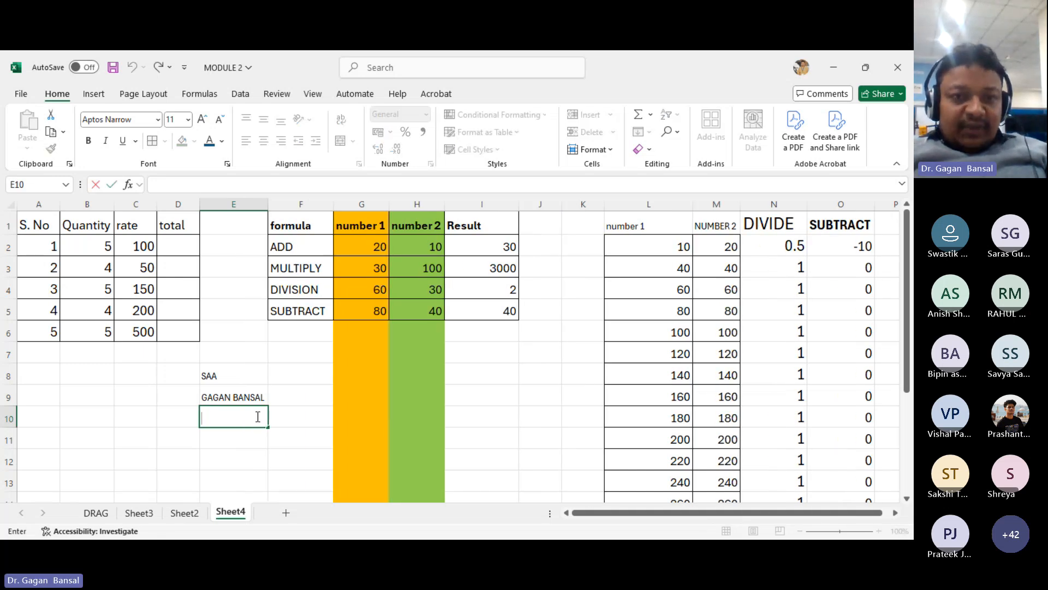
{"action": "left_click", "coordinate": [187, 119]}
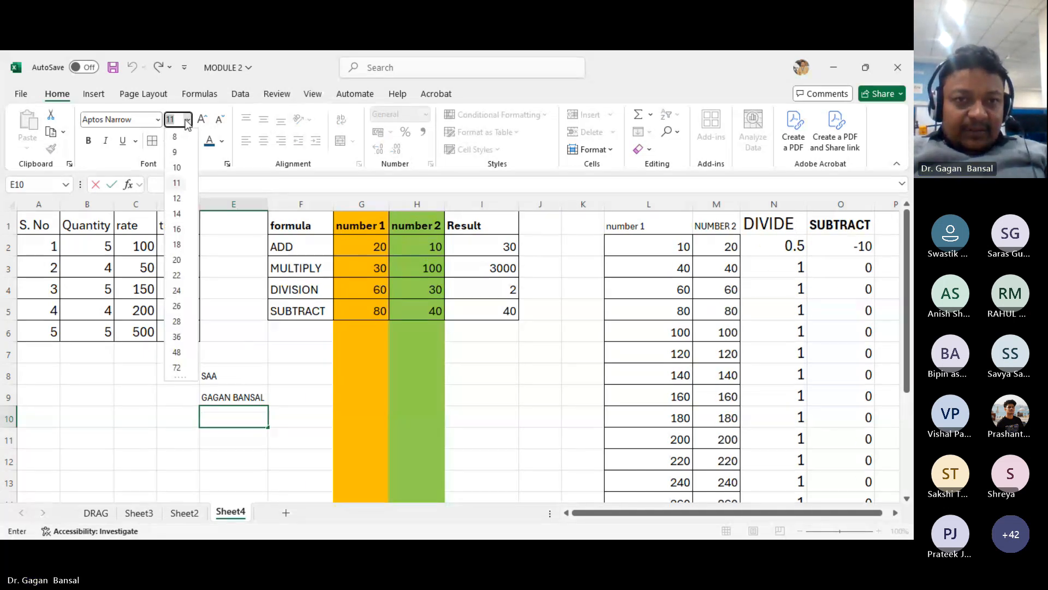
{"action": "left_click", "coordinate": [177, 321]}
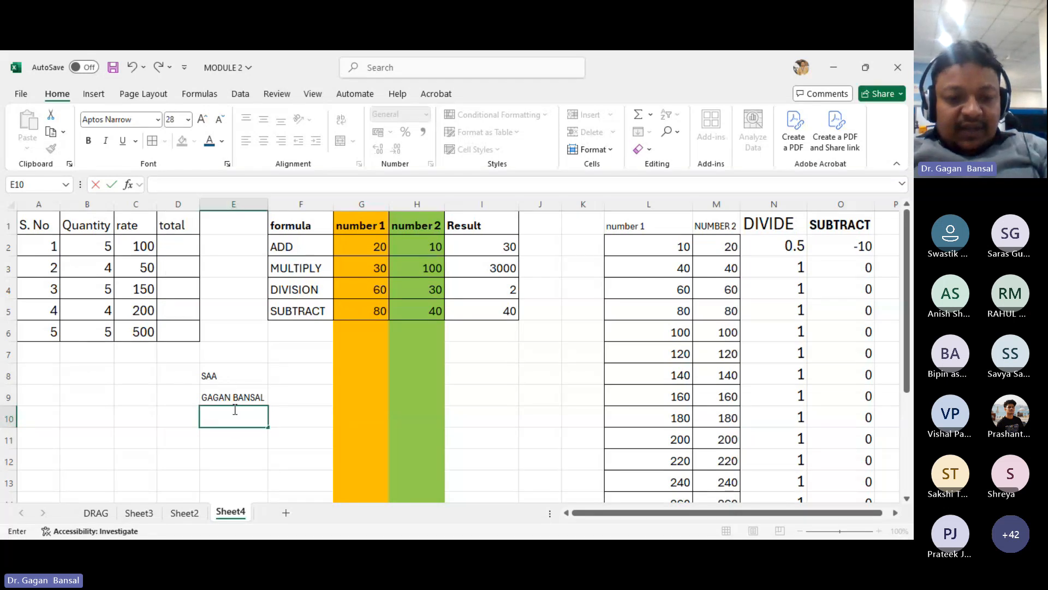
{"action": "type", "text": "GAGAN BANSAL"}
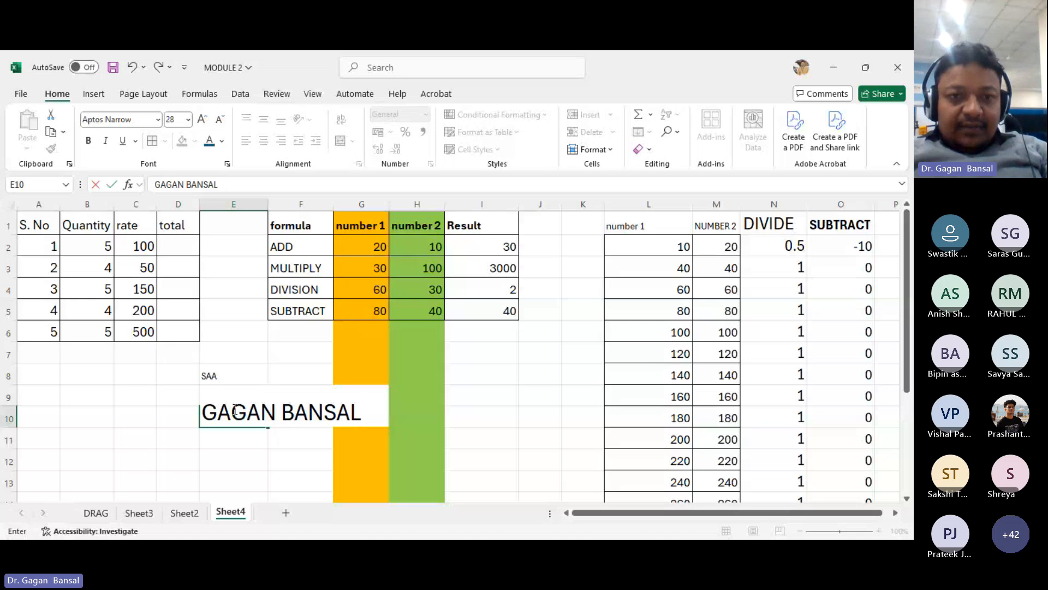
- Autofit column E to the width of the enlarged name
{"action": "left_click", "coordinate": [269, 203]}
{"action": "double_click", "coordinate": [268, 204]}
{"action": "left_click", "coordinate": [293, 426]}
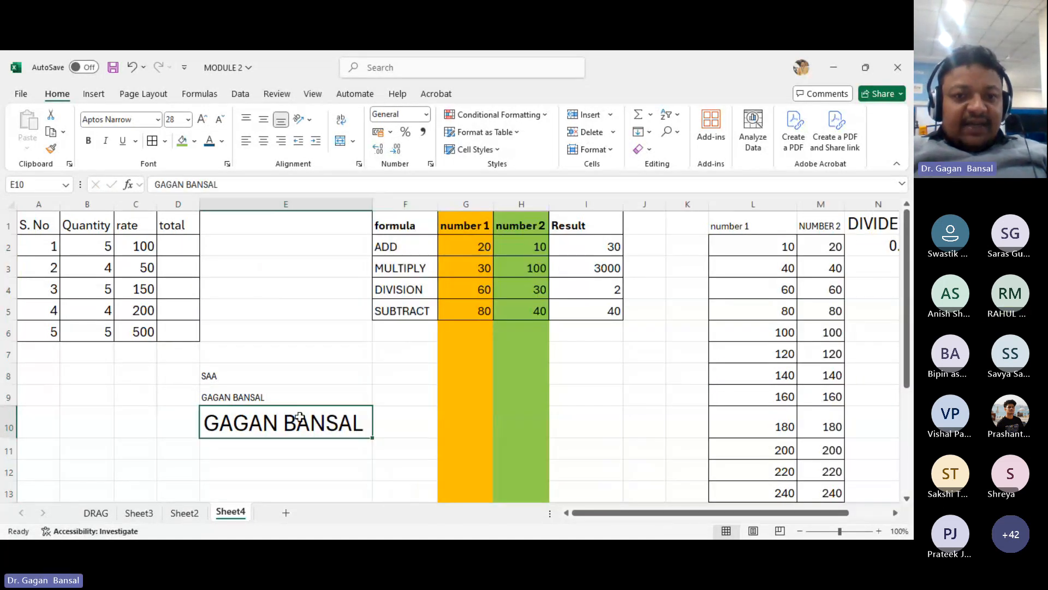
{"action": "double_click", "coordinate": [362, 424]}
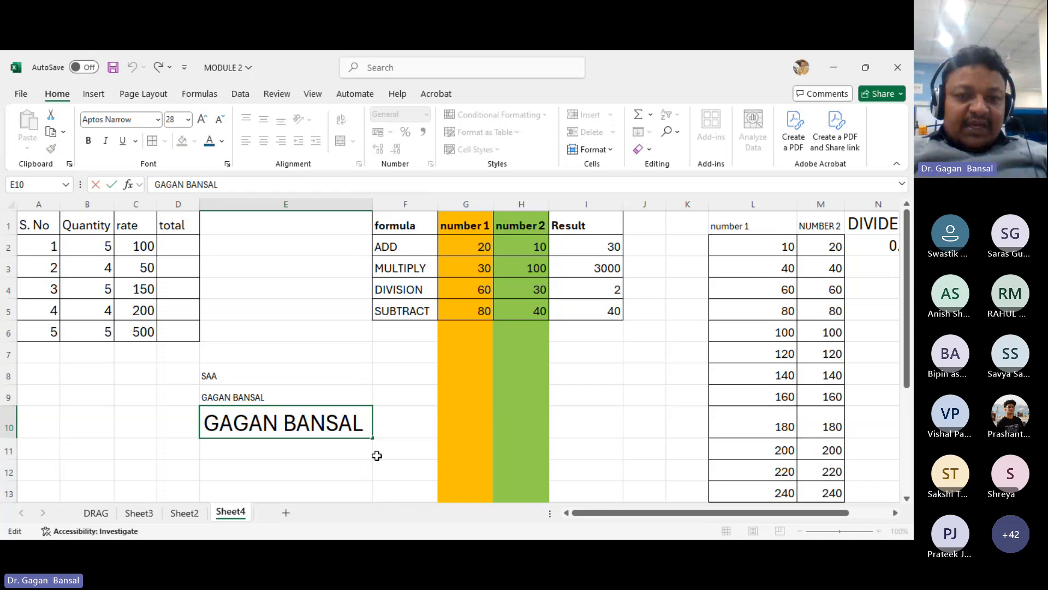
{"action": "left_click", "coordinate": [281, 424]}
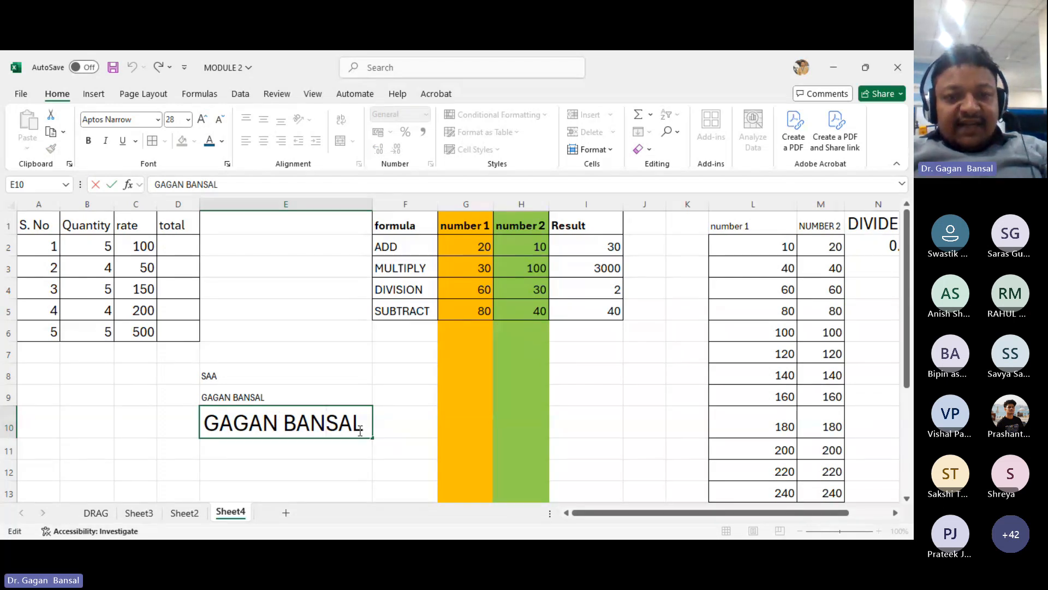
{"action": "key", "text": "Right"}
{"action": "key", "text": "Right"}
{"action": "key", "text": "Right"}
{"action": "key", "text": "Right"}
{"action": "key", "text": "Right"}
{"action": "key", "text": "Right"}
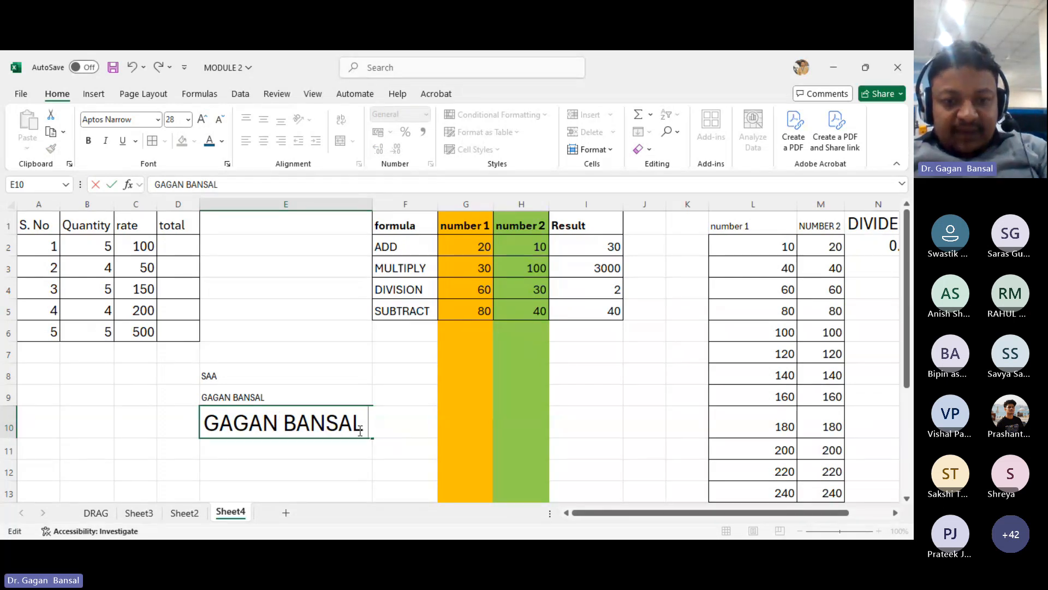
- Append MS EXCEL to the name in E10, inserting and removing stray characters to practise in-cell editing
{"action": "type", "text": "MS EXCE"}
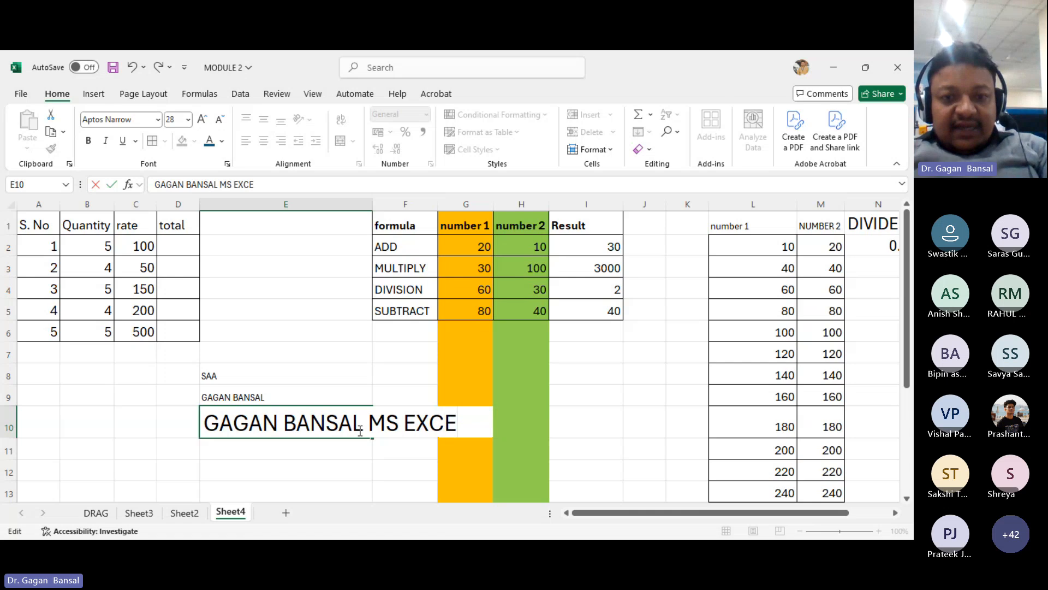
{"action": "type", "text": "L"}
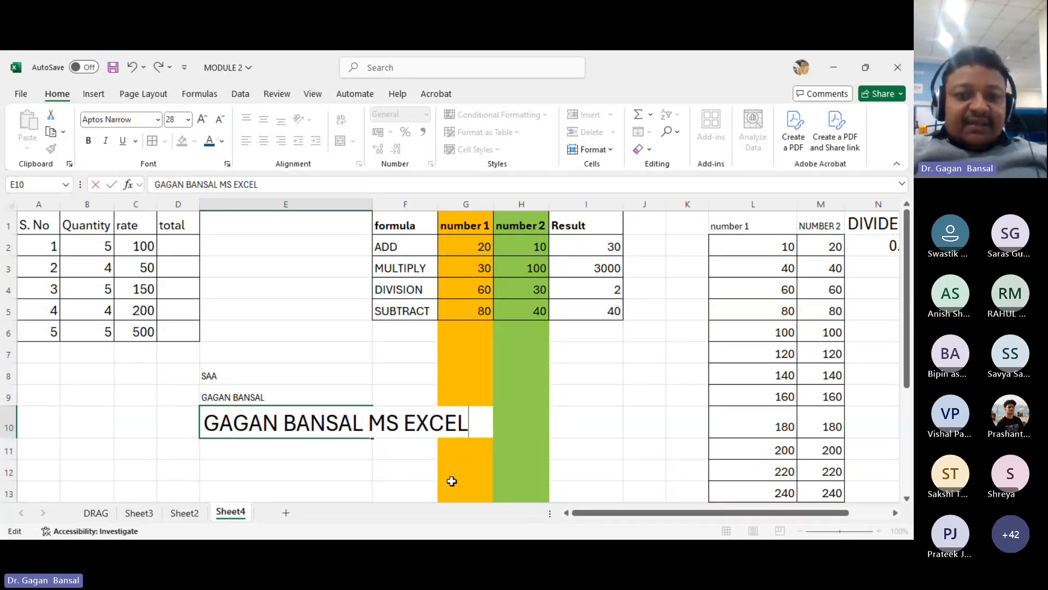
{"action": "key", "text": "Left"}
{"action": "key", "text": "Left"}
{"action": "key", "text": "Left"}
{"action": "key", "text": "Left"}
{"action": "key", "text": "Left"}
{"action": "key", "text": "Left"}
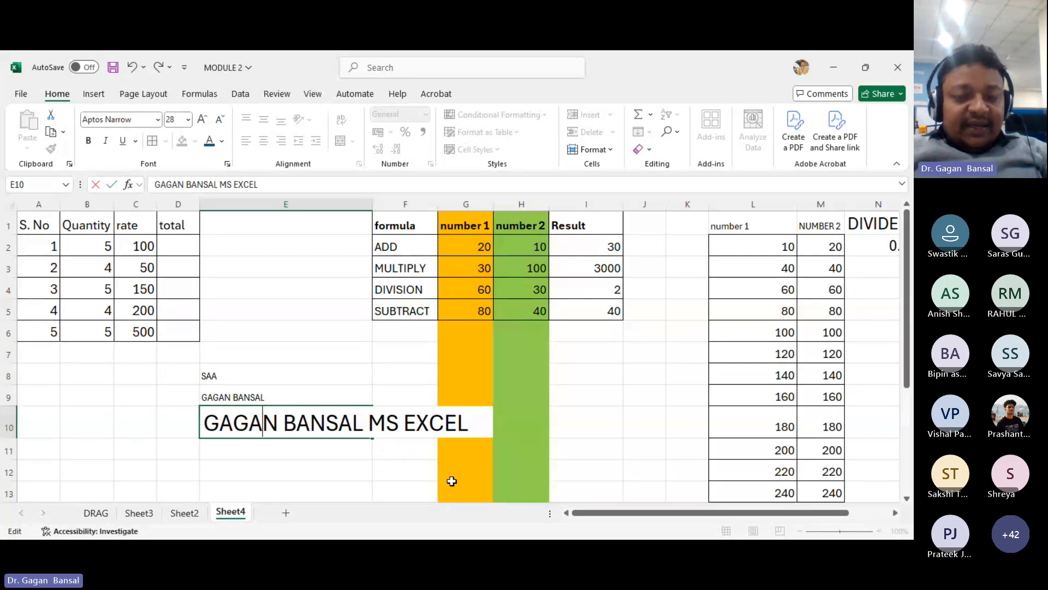
{"action": "type", "text": "CCC"}
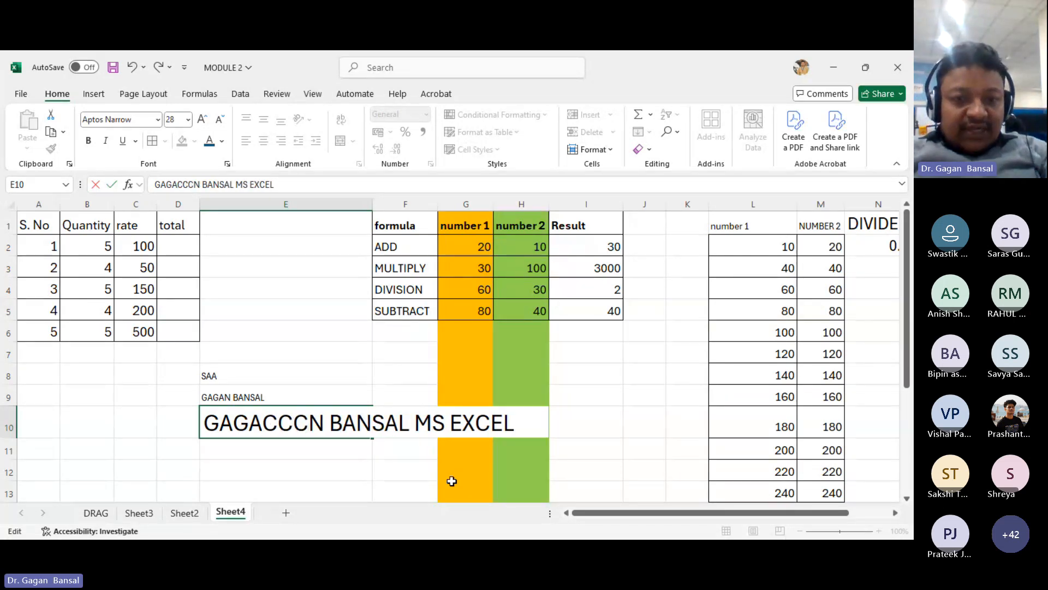
{"action": "key", "text": "BackSpace"}
{"action": "key", "text": "BackSpace"}
{"action": "key", "text": "BackSpace"}
{"action": "key", "text": "Right"}
{"action": "key", "text": "Right"}
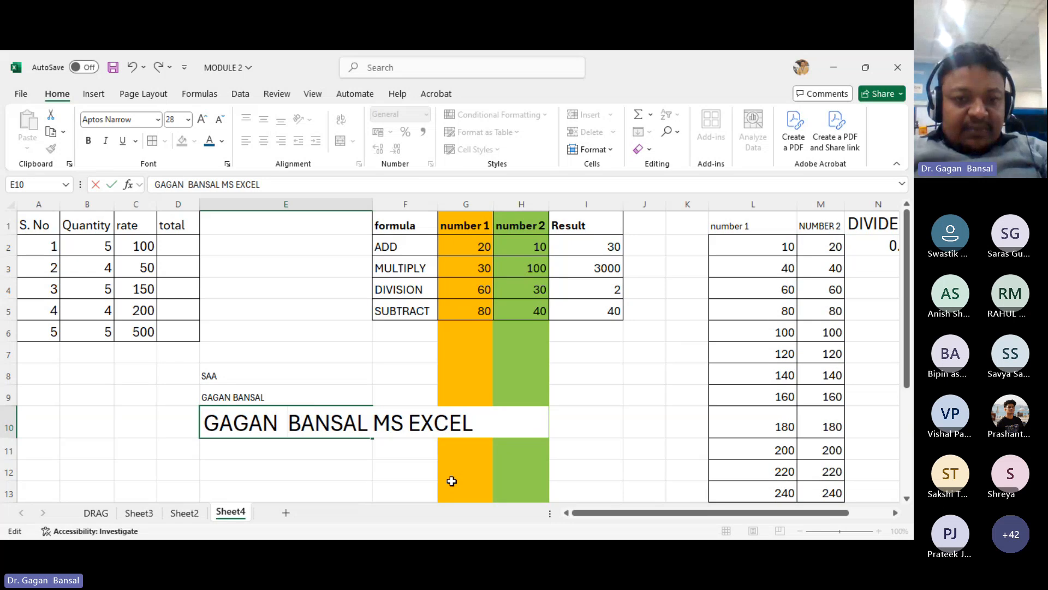
{"action": "key", "text": "BackSpace"}
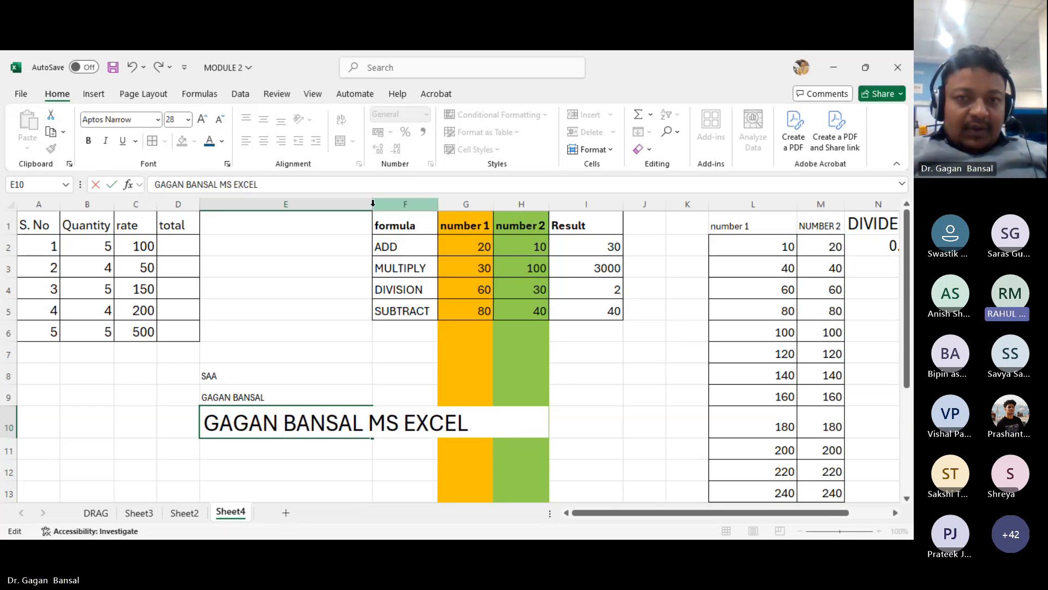
- Widen column E so the enlarged E10 text fits inside it
{"action": "left_click_drag", "start_coordinate": [373, 203], "coordinate": [482, 203]}
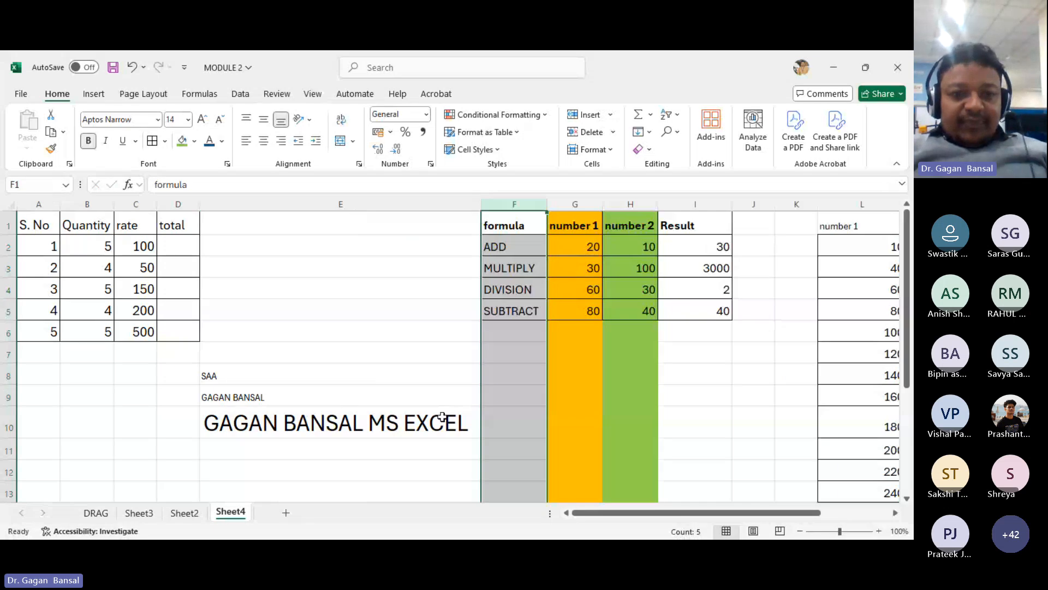
{"action": "left_click", "coordinate": [383, 397]}
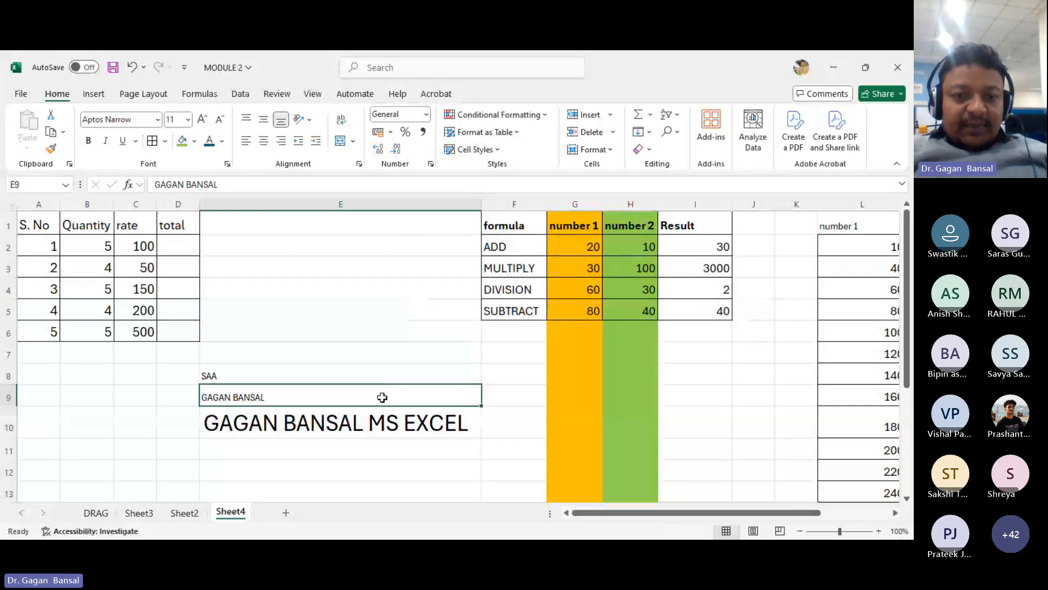
- Overwrite E8 with the instructor's full name
{"action": "left_click", "coordinate": [298, 376]}
{"action": "type", "text": "GAGA"}
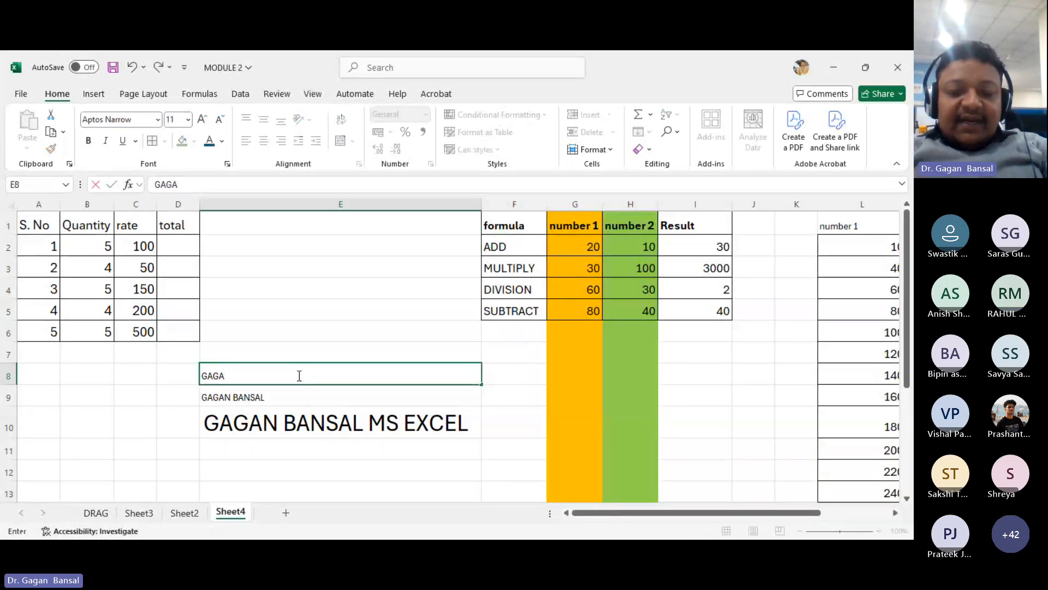
{"action": "type", "text": "N BANSAL"}
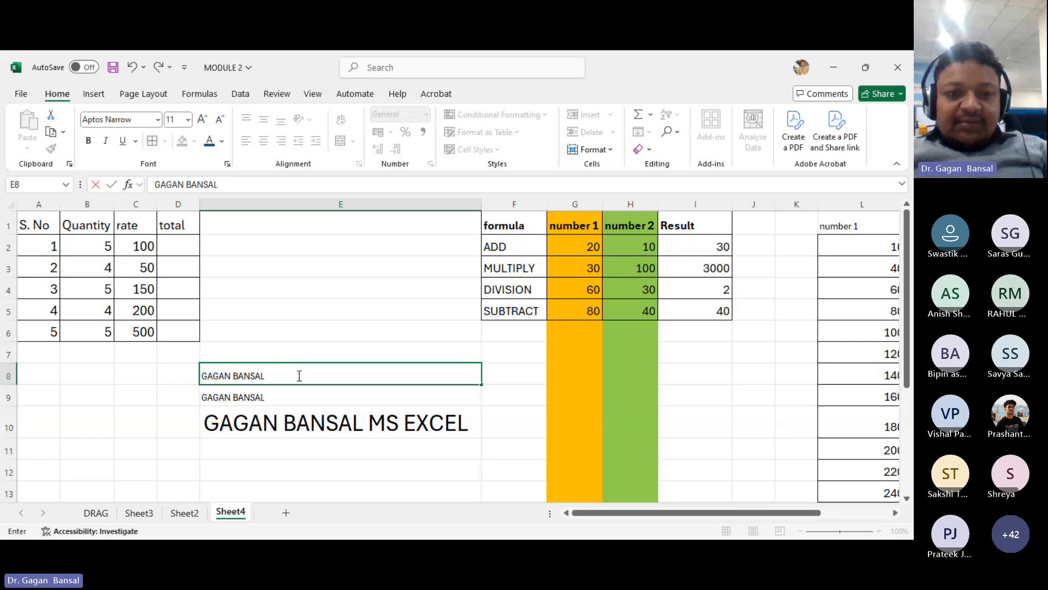
{"action": "key", "text": "Left"}
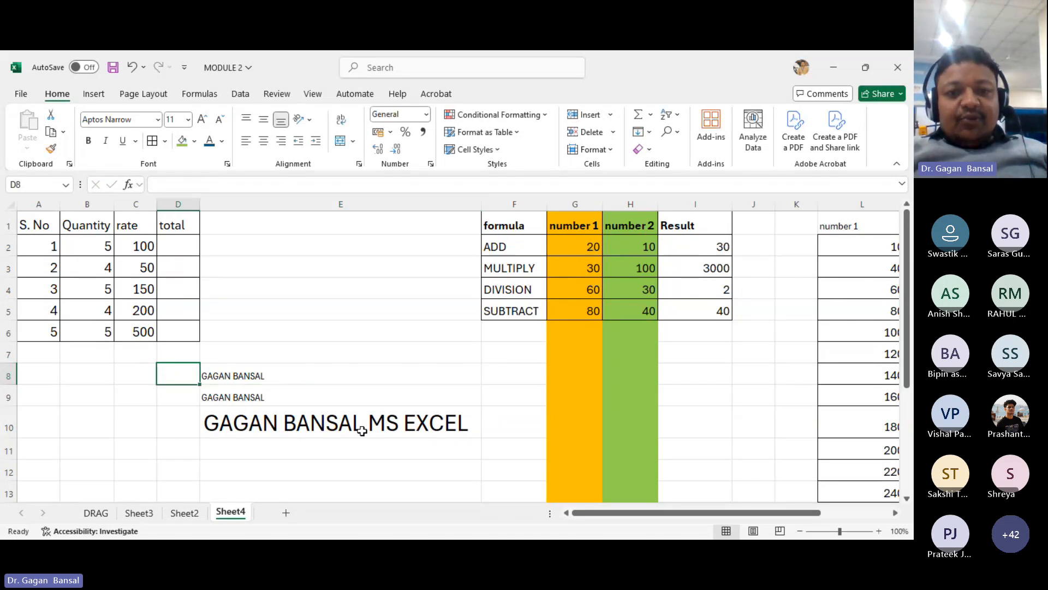
- Append ASAS to the end of the text in E10
{"action": "double_click", "coordinate": [461, 413]}
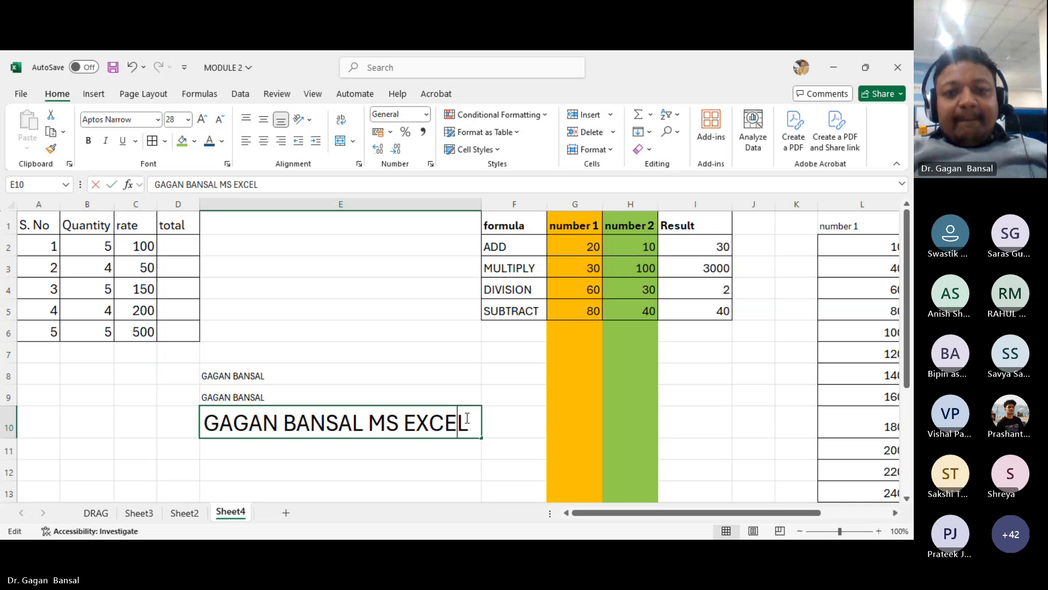
{"action": "type", "text": "ASAS"}
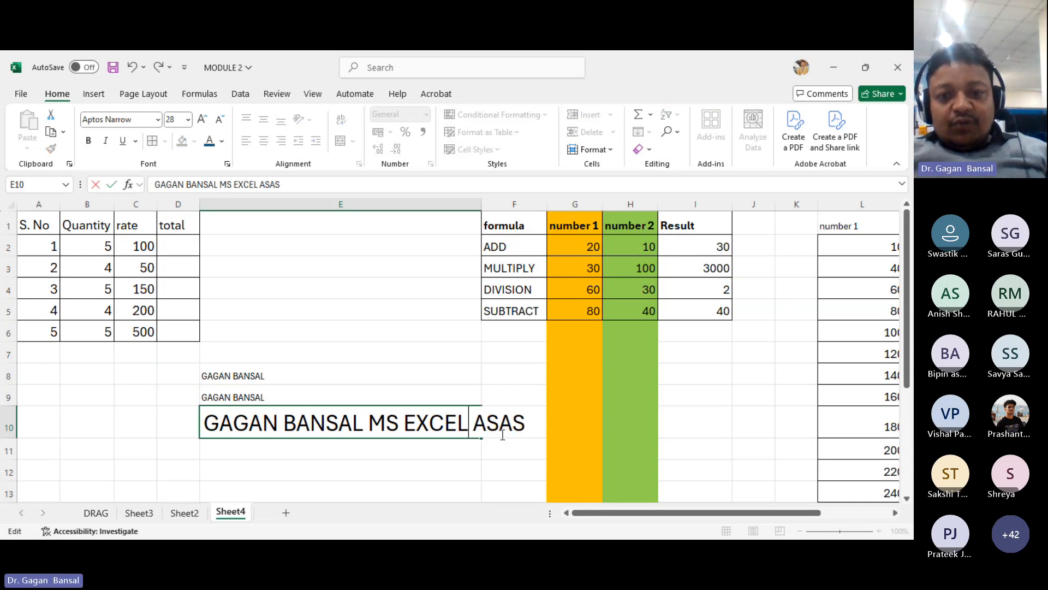
{"action": "key", "text": "Left"}
{"action": "key", "text": "Left"}
{"action": "key", "text": "Left"}
{"action": "key", "text": "Left"}
{"action": "key", "text": "Left"}
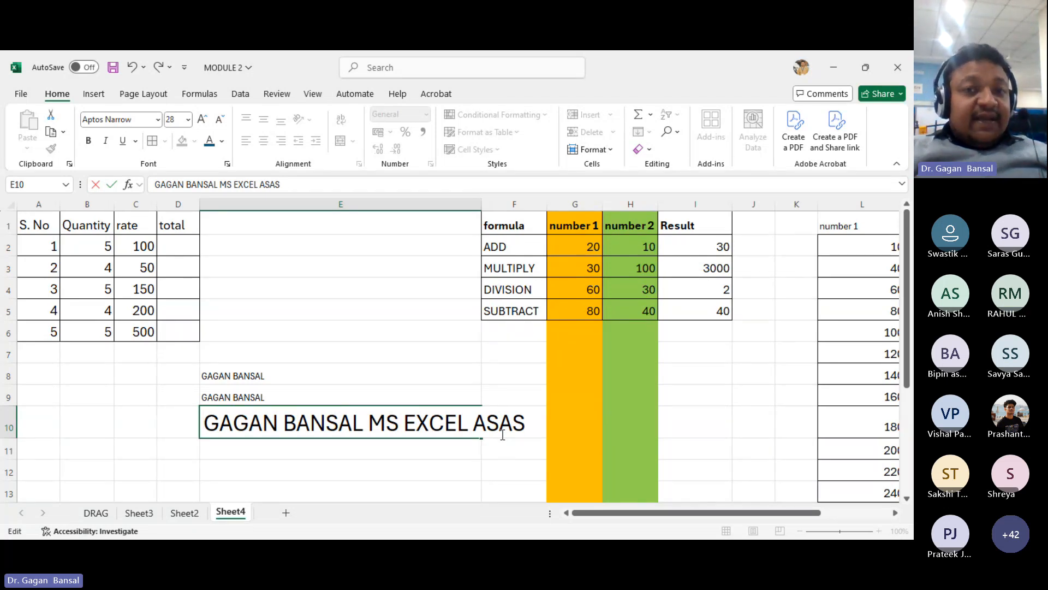
- Autofit column E to its longest entry
{"action": "left_click", "coordinate": [474, 203]}
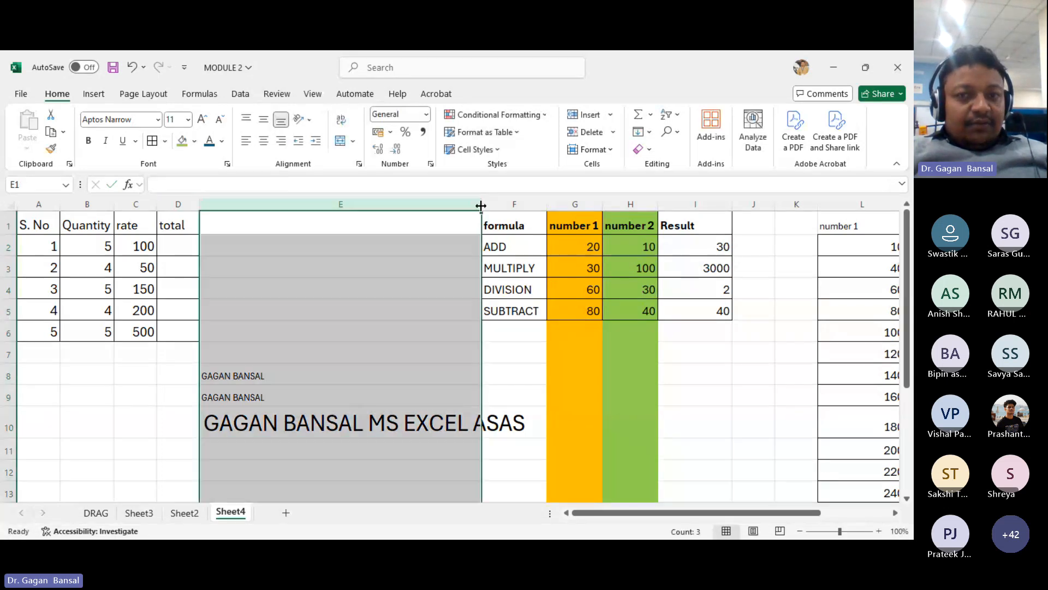
{"action": "double_click", "coordinate": [481, 203]}
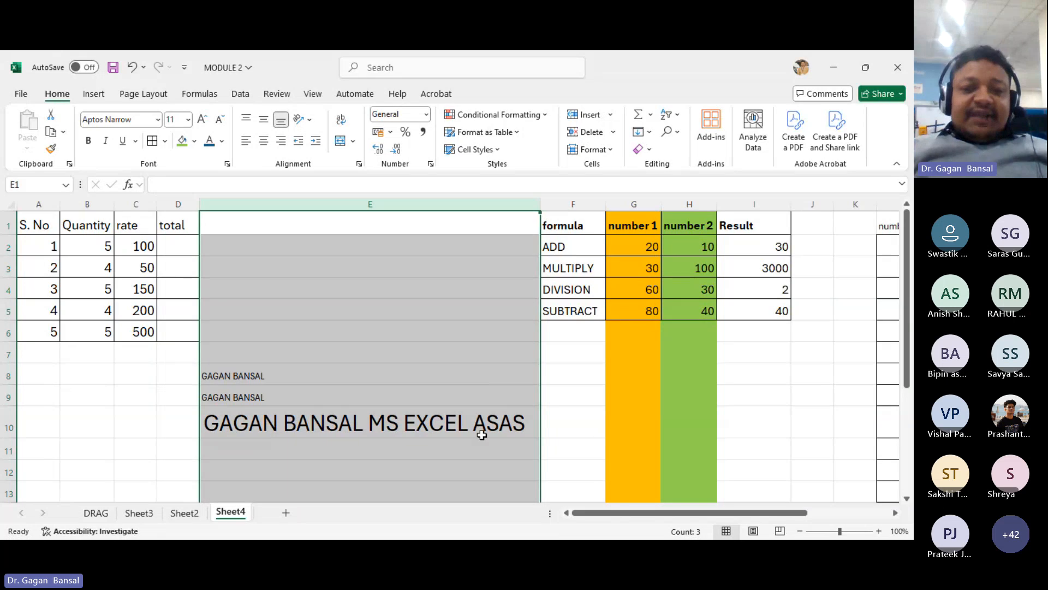
{"action": "left_click", "coordinate": [441, 313]}
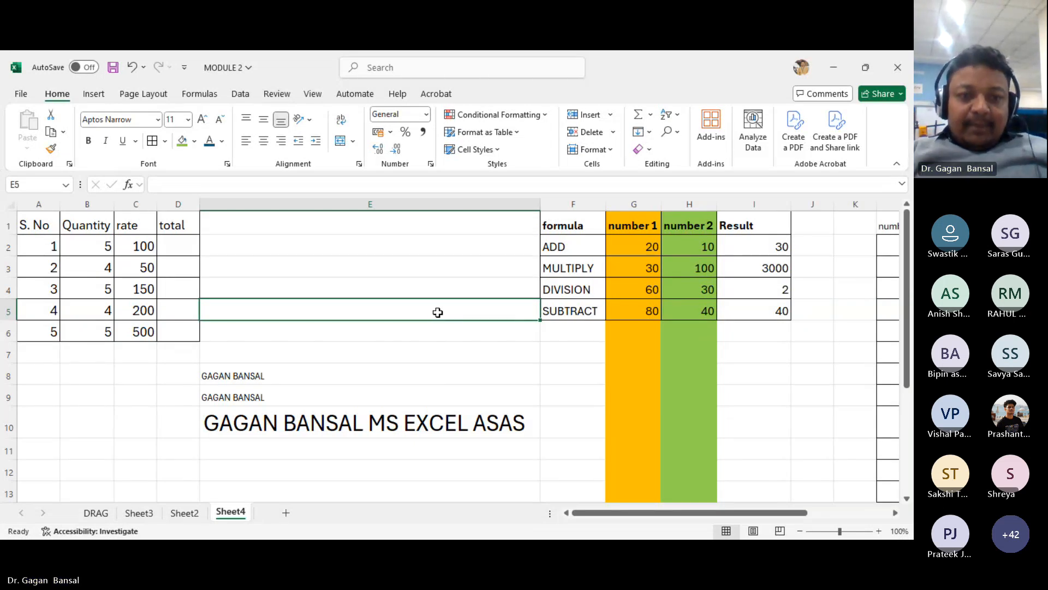
- Clear the contents of cells E8 through E10
{"action": "left_click_drag", "start_coordinate": [280, 371], "coordinate": [288, 417]}
{"action": "key", "text": "Delete"}
- Enter the instructor's full name in E8
{"action": "left_click", "coordinate": [304, 377]}
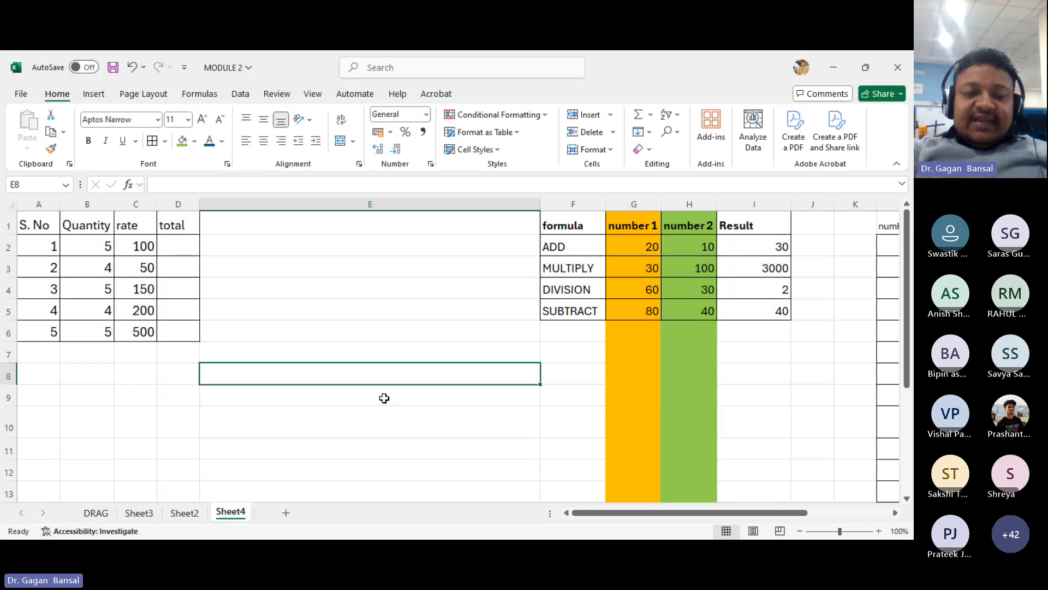
{"action": "type", "text": "GAG"}
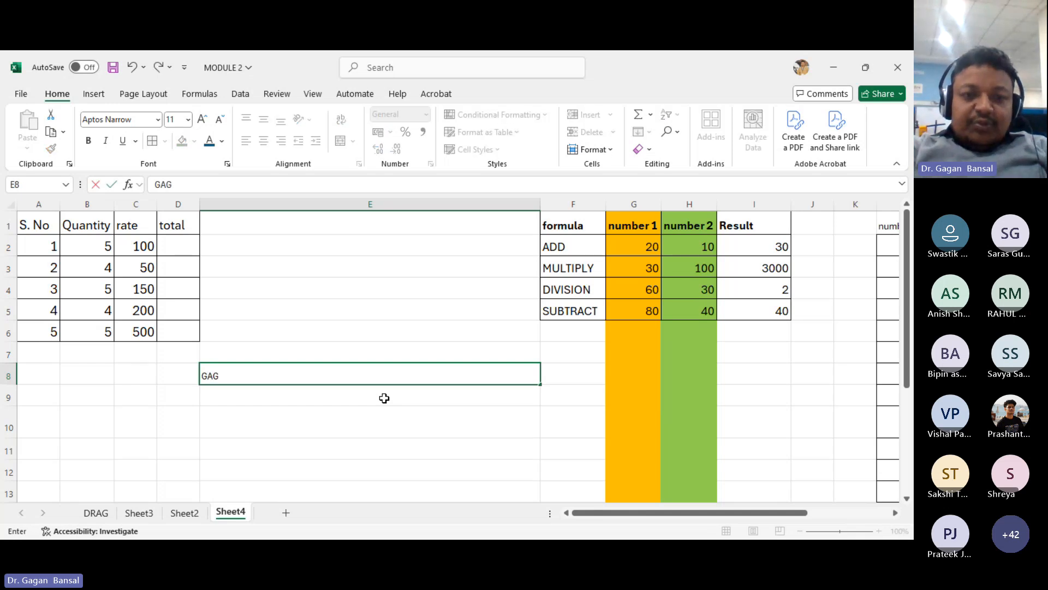
{"action": "type", "text": "AN BANSAL"}
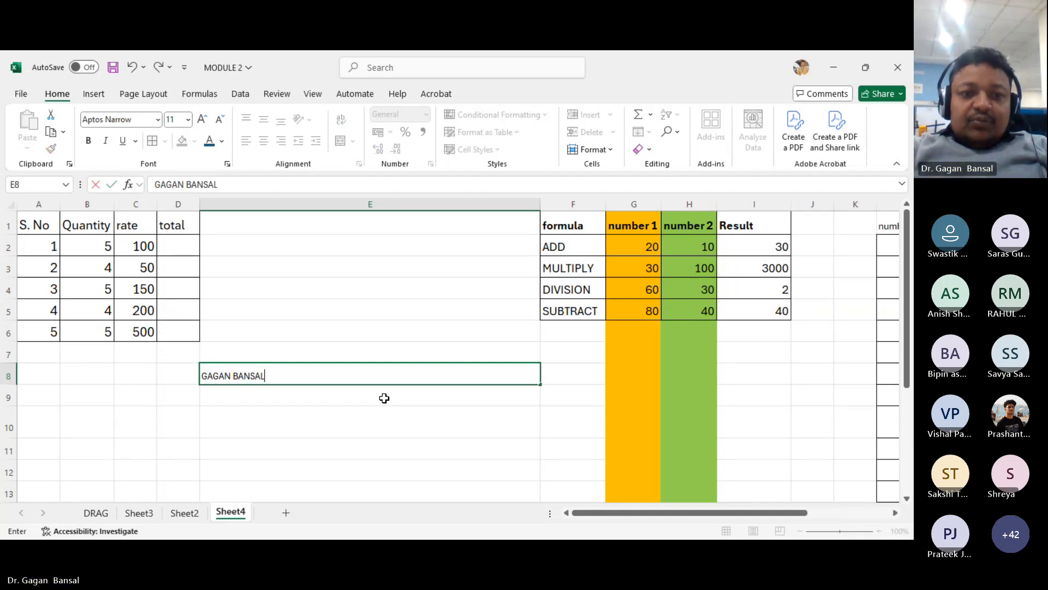
{"action": "key", "text": "Tab"}
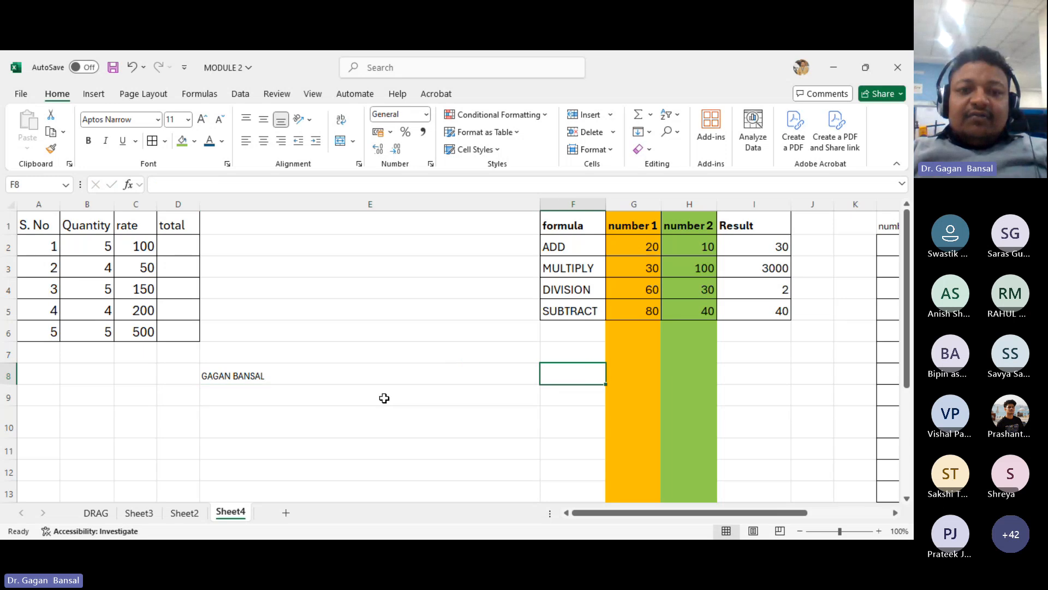
{"action": "key", "text": "Left"}
{"action": "key", "text": "Left"}
{"action": "type", "text": "DFDF"}
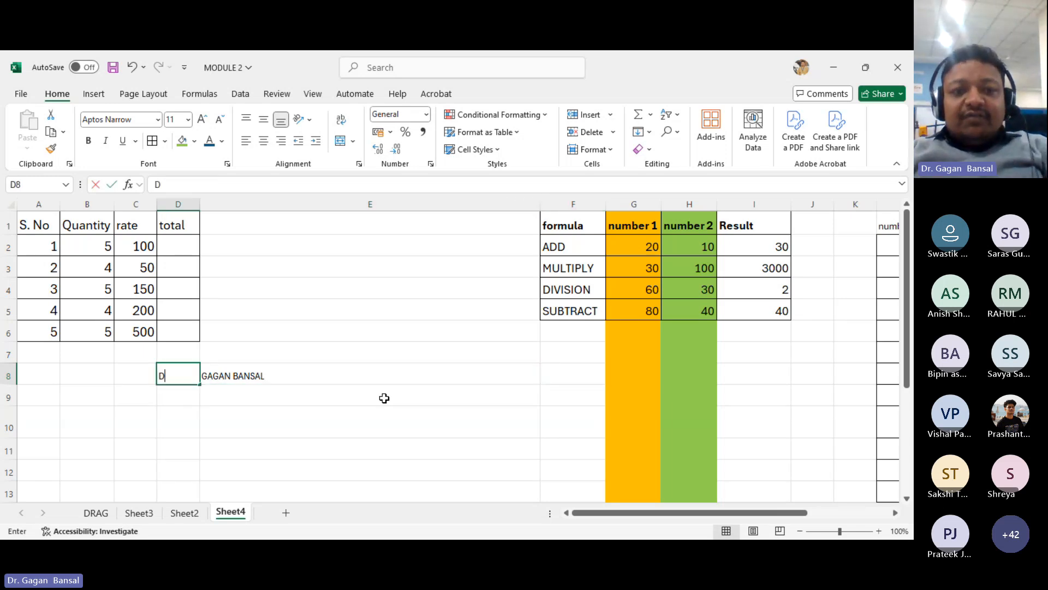
{"action": "key", "text": "BackSpace"}
{"action": "key", "text": "BackSpace"}
{"action": "key", "text": "BackSpace"}
{"action": "key", "text": "BackSpace"}
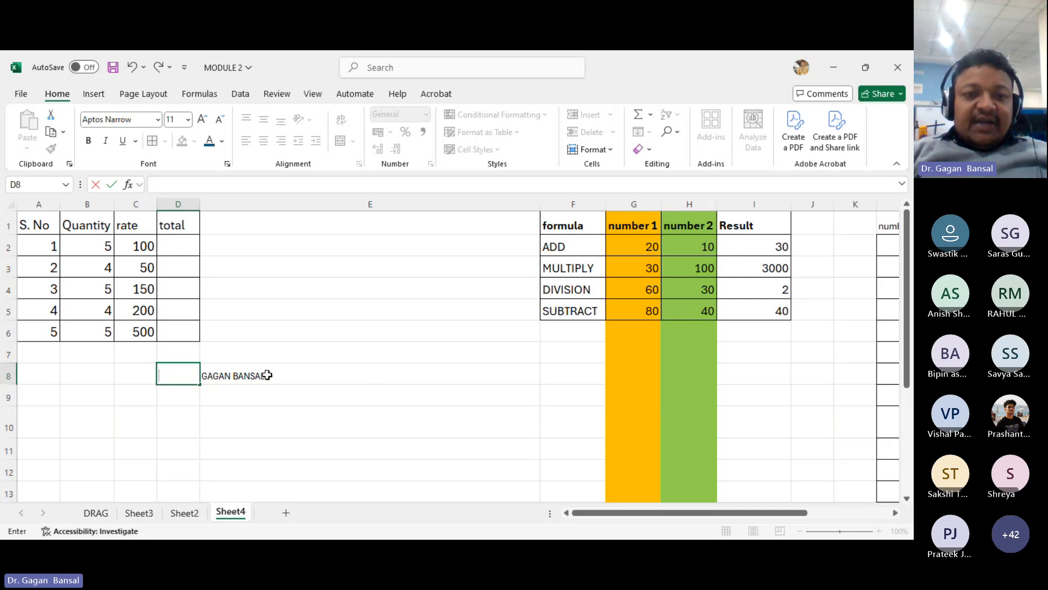
- Append the sample text JNJNJ KIIHIH to the E8 entry and delete it again
{"action": "left_click", "coordinate": [252, 383]}
{"action": "key", "text": "F2"}
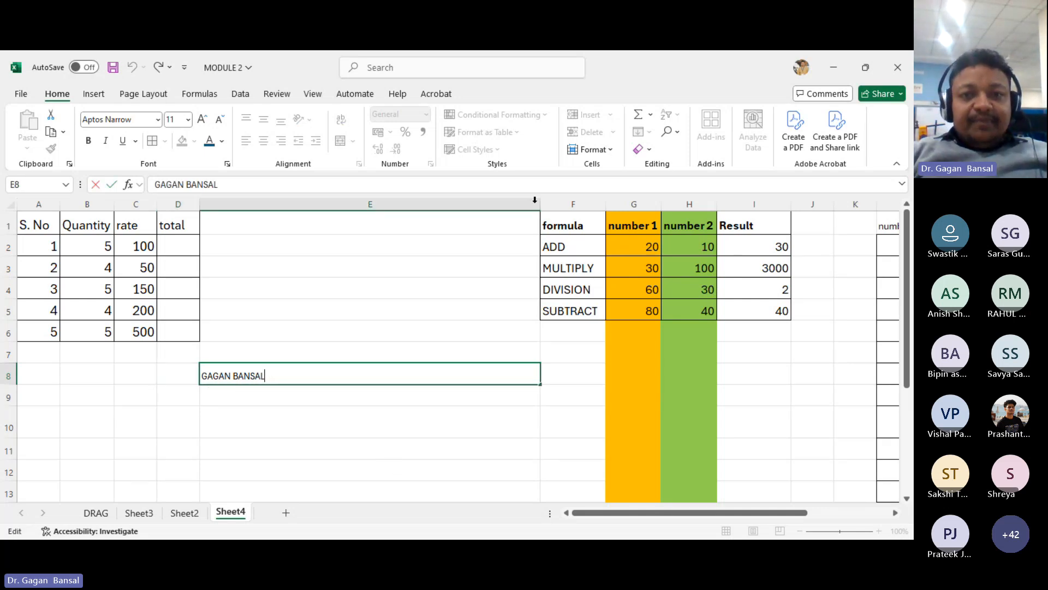
{"action": "key", "text": "alt+Tab"}
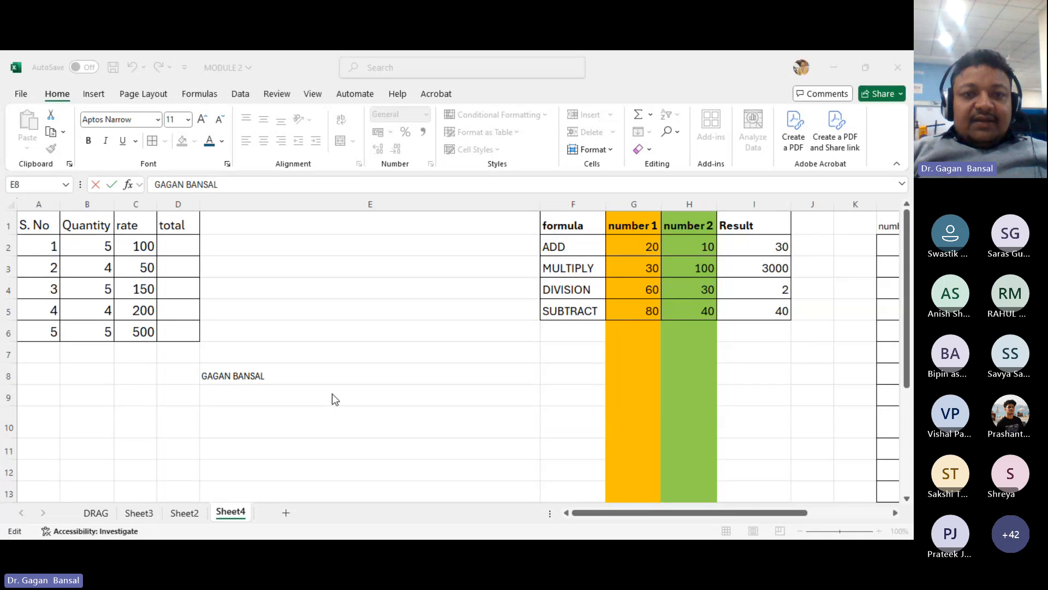
{"action": "left_click", "coordinate": [282, 373]}
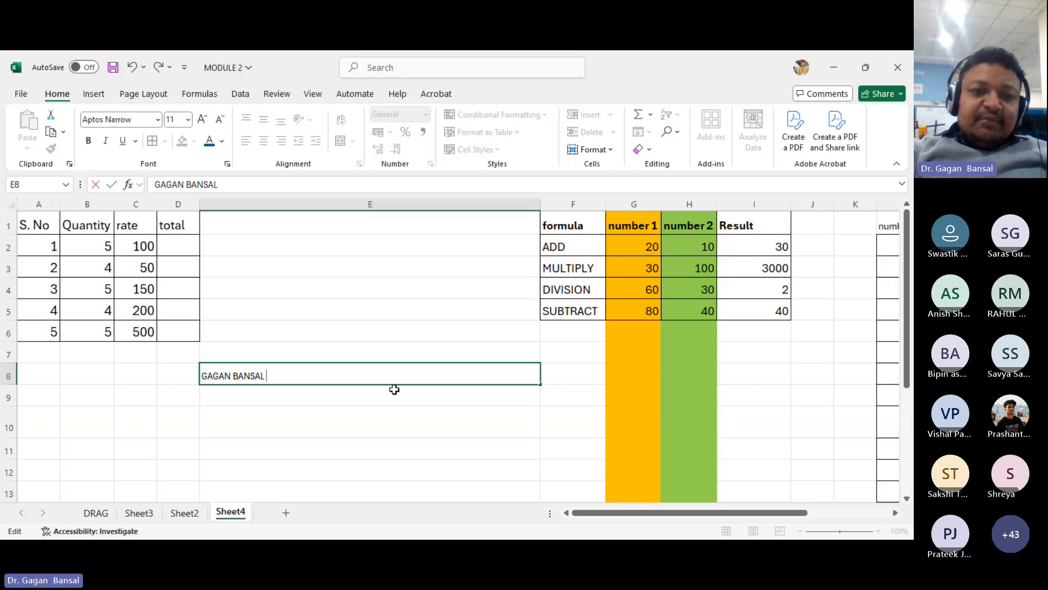
{"action": "type", "text": "JNJNJ KIIHI"}
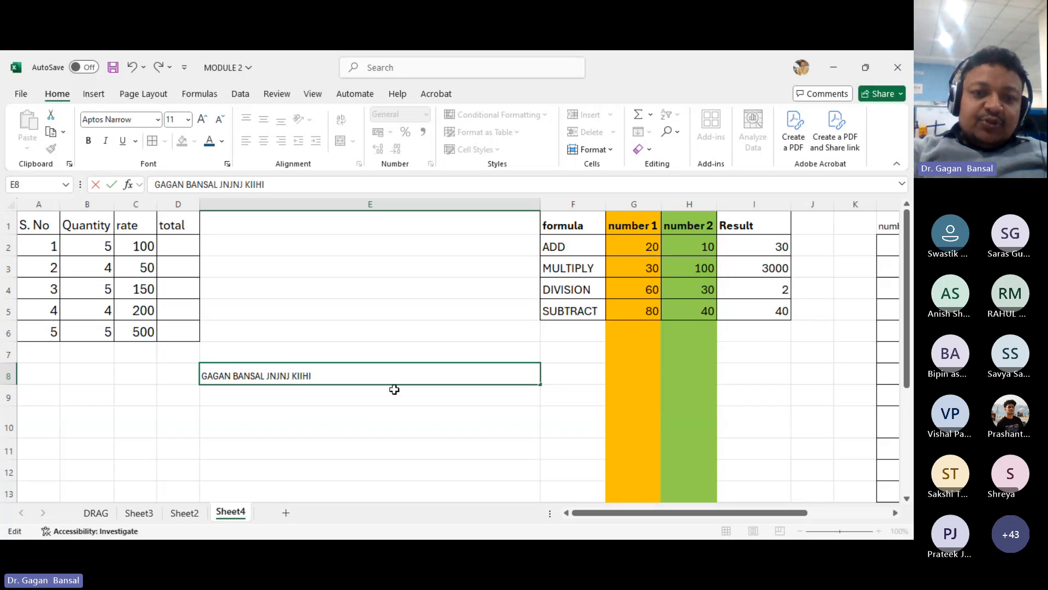
{"action": "type", "text": "H"}
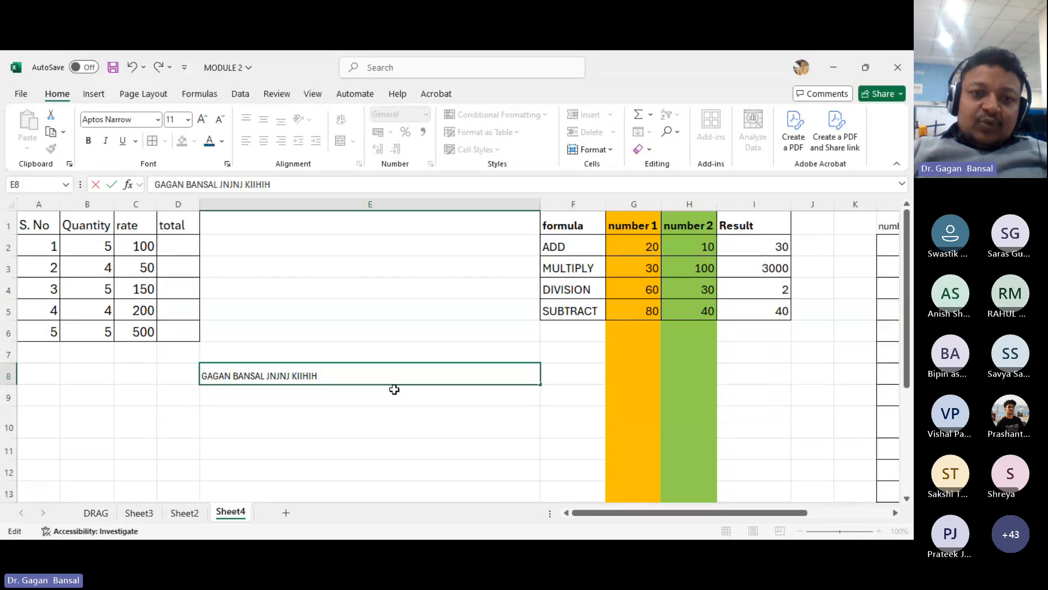
{"action": "key", "text": "Left"}
{"action": "key", "text": "Left"}
{"action": "key", "text": "Left"}
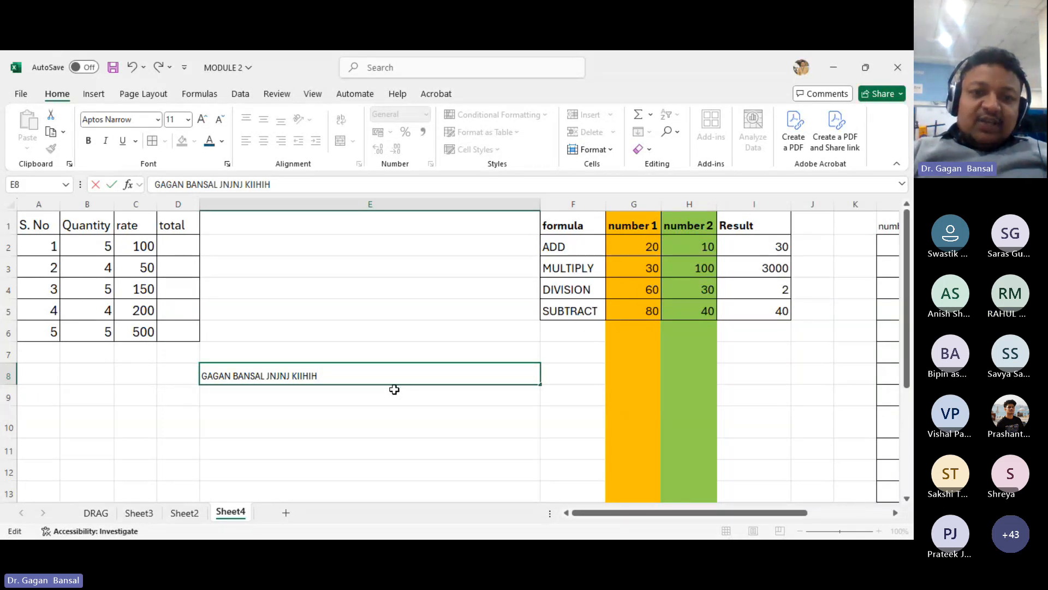
{"action": "key", "text": "Delete"}
{"action": "key", "text": "BackSpace"}
{"action": "key", "text": "BackSpace"}
{"action": "key", "text": "BackSpace"}
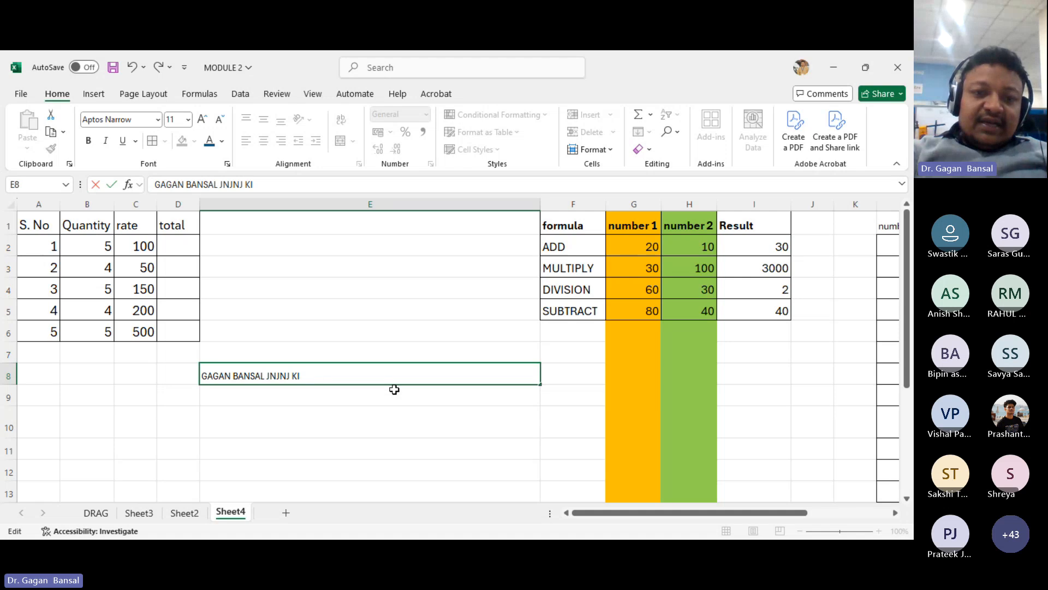
{"action": "key", "text": "BackSpace"}
{"action": "key", "text": "BackSpace"}
{"action": "key", "text": "BackSpace"}
{"action": "key", "text": "BackSpace"}
{"action": "key", "text": "BackSpace"}
{"action": "key", "text": "BackSpace"}
{"action": "key", "text": "BackSpace"}
{"action": "key", "text": "BackSpace"}
{"action": "key", "text": "BackSpace"}
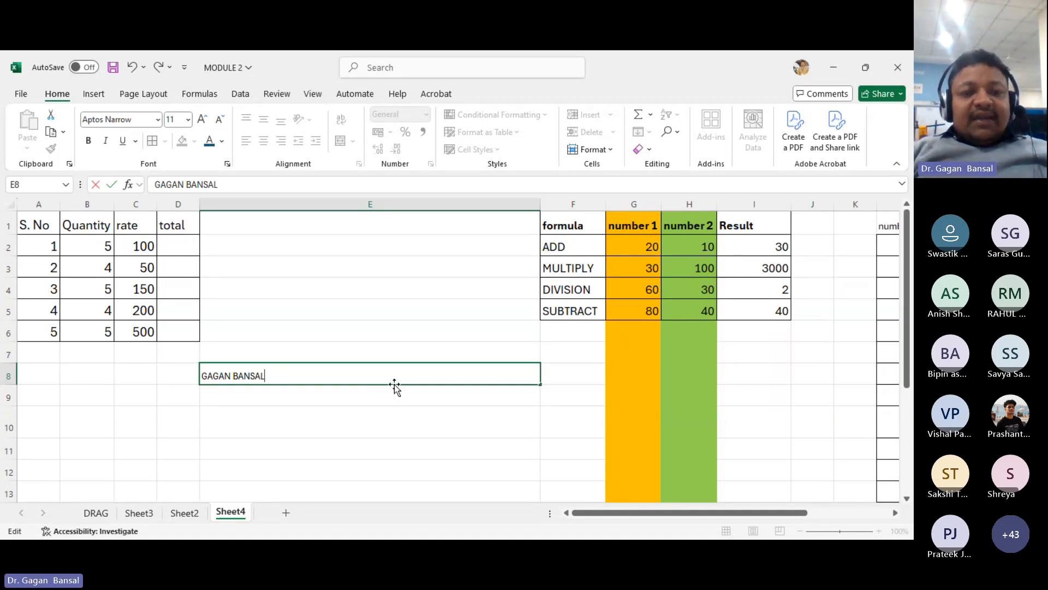
- Replace the last letter of the surname in E8 with K and confirm the entry
{"action": "key", "text": "BackSpace"}
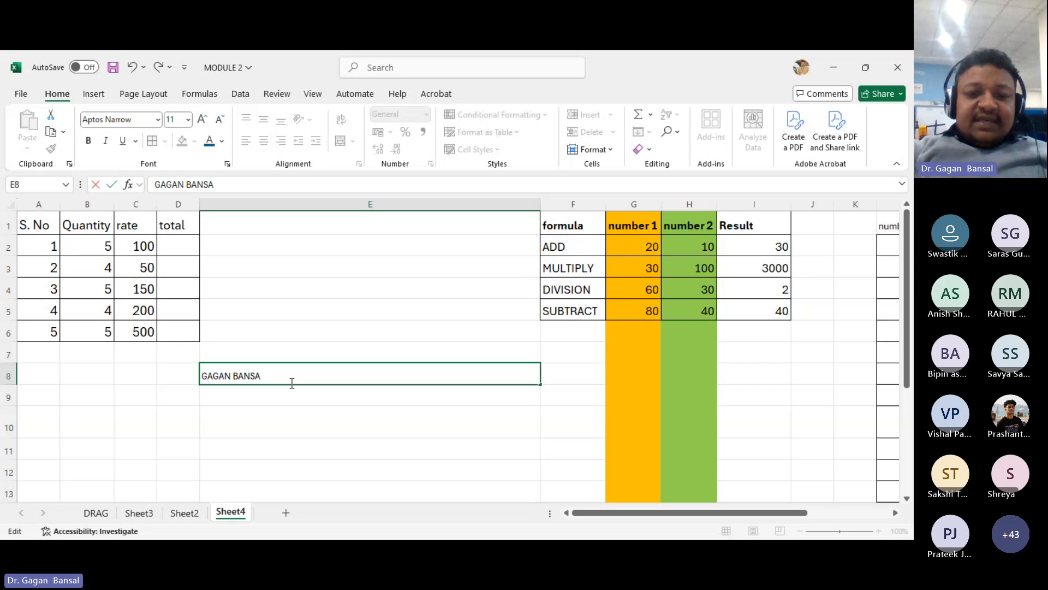
{"action": "type", "text": "K"}
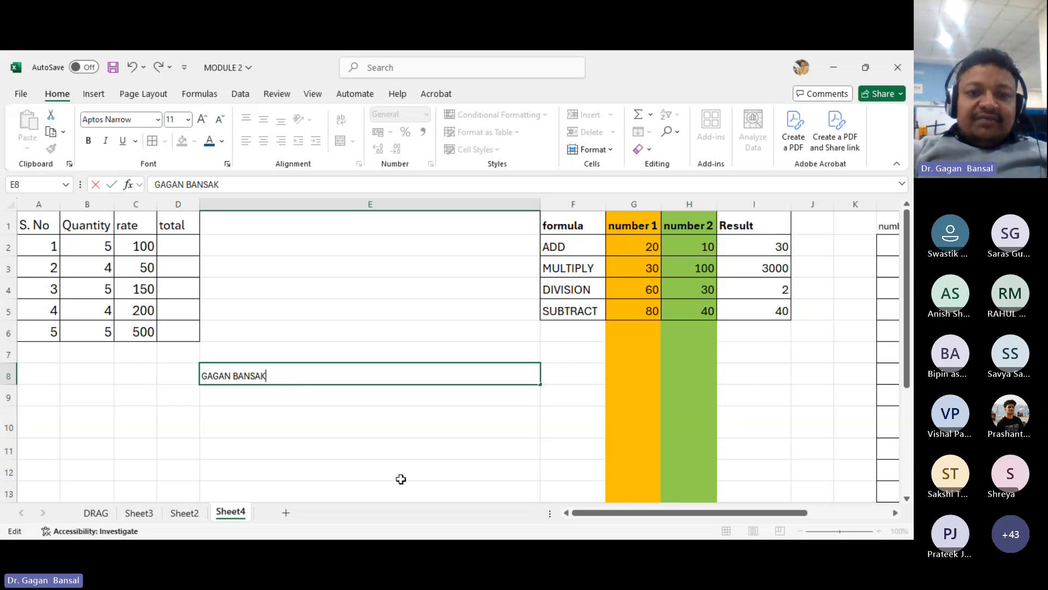
{"action": "key", "text": "Return"}
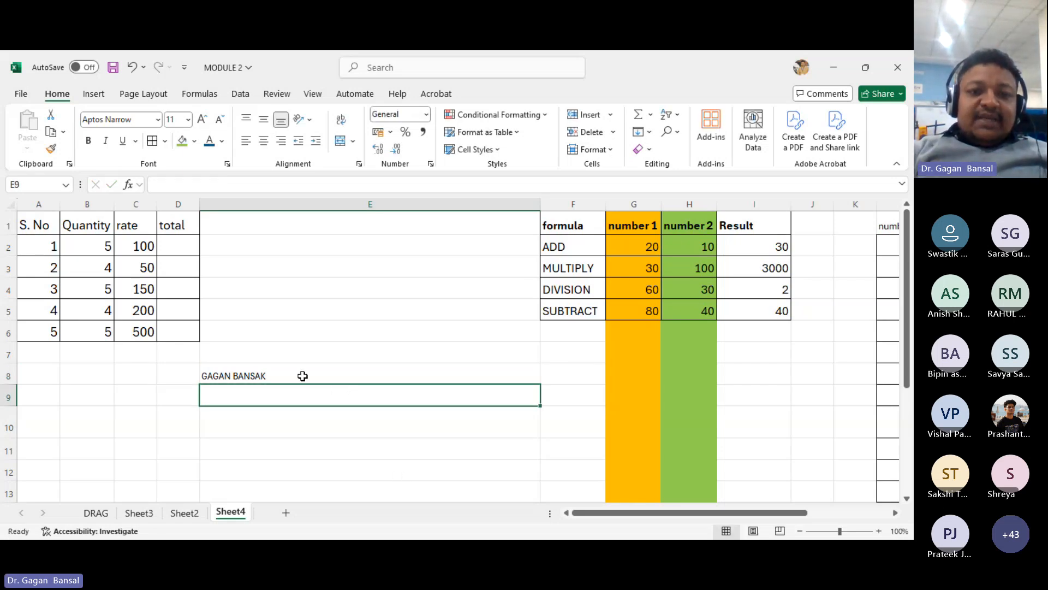
{"action": "left_click", "coordinate": [300, 374]}
{"action": "left_click", "coordinate": [299, 356]}
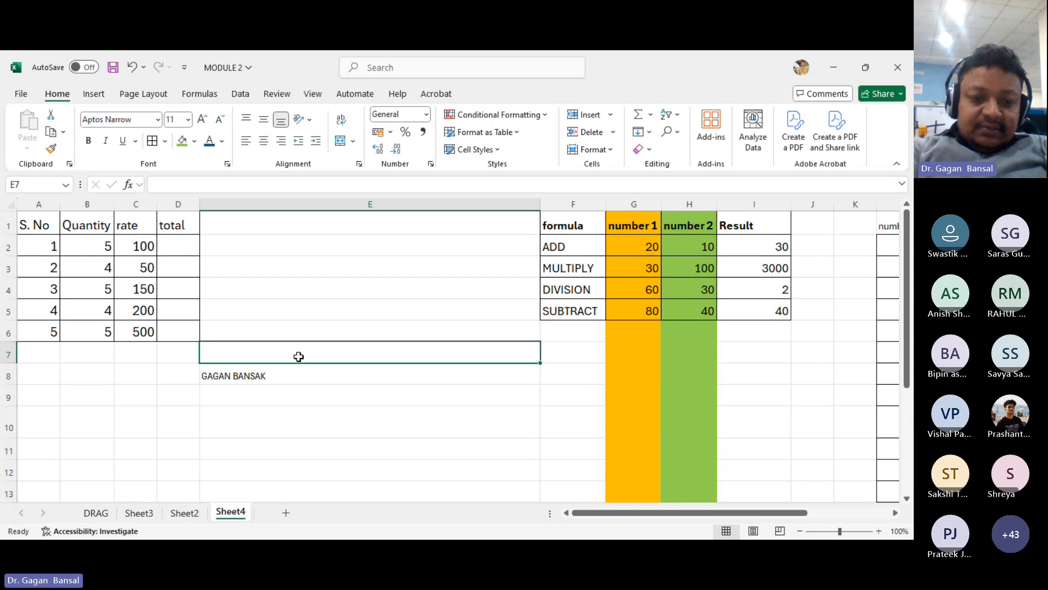
- Enter the instructor's full name in E7, correcting the autocompleted surname's last letter to L
{"action": "type", "text": "GAGAN BA"}
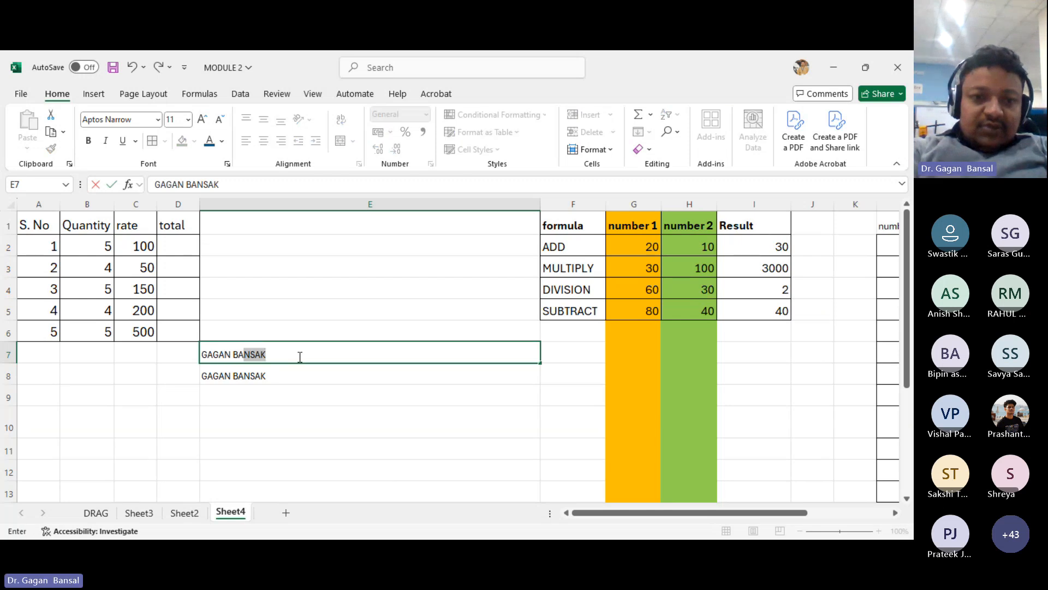
{"action": "type", "text": "NSA"}
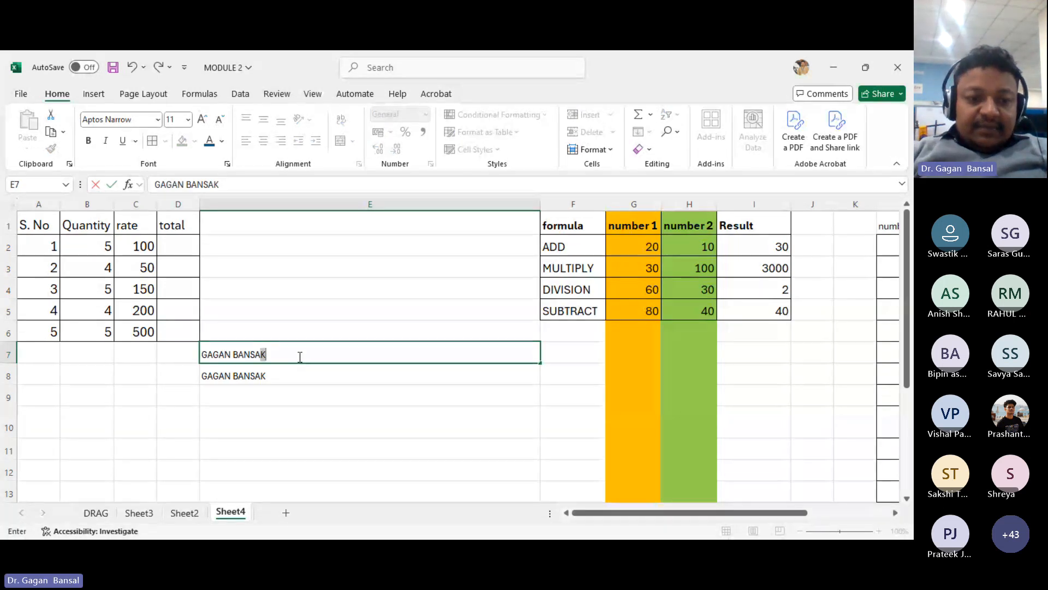
{"action": "key", "text": "BackSpace"}
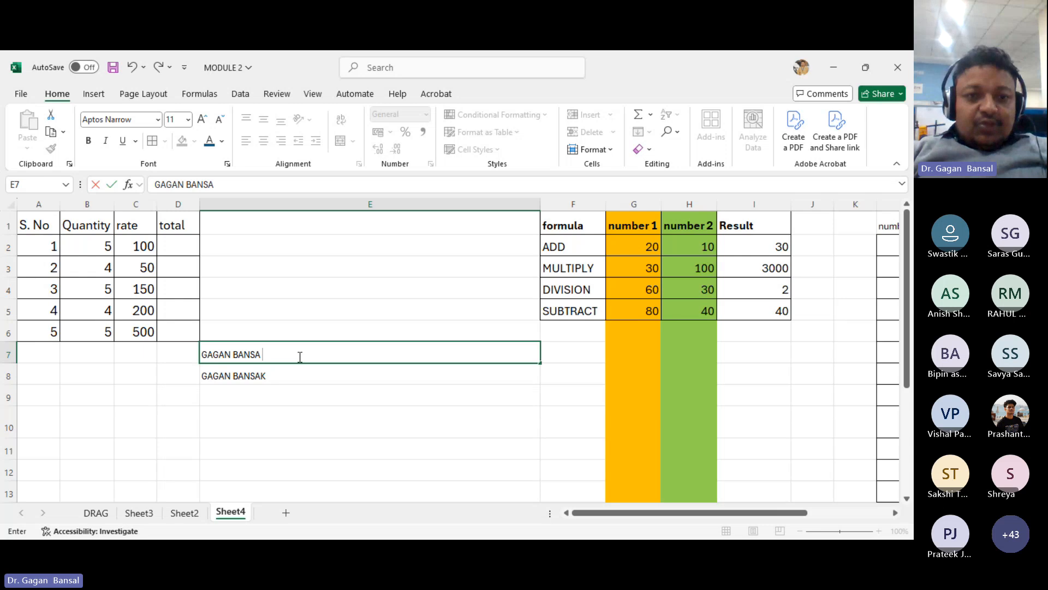
{"action": "type", "text": "L"}
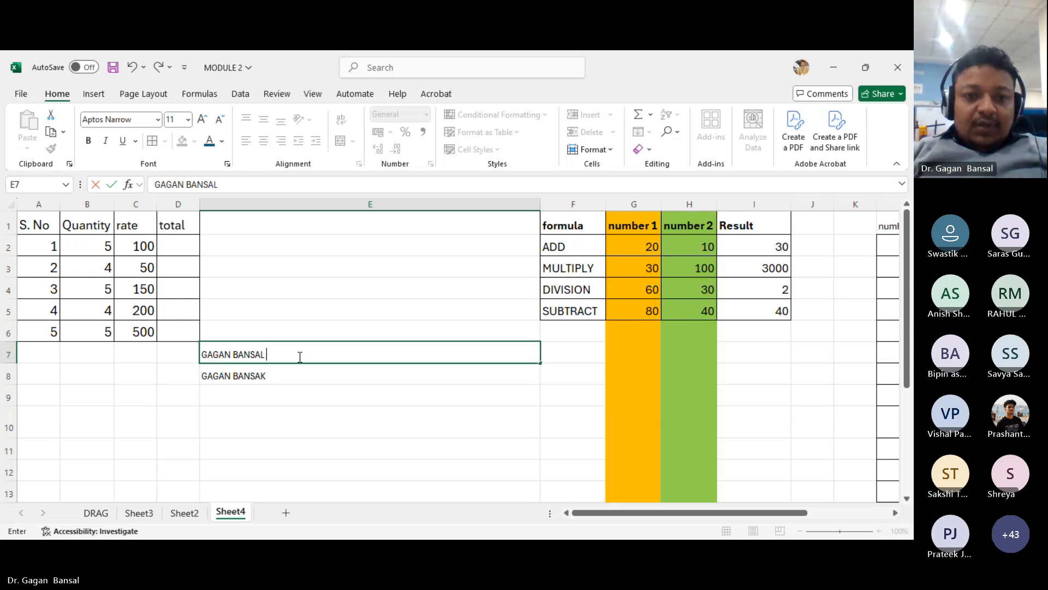
- Delete the last three letters of the surname in the E7 entry
{"action": "key", "text": "BackSpace"}
{"action": "key", "text": "BackSpace"}
{"action": "key", "text": "BackSpace"}
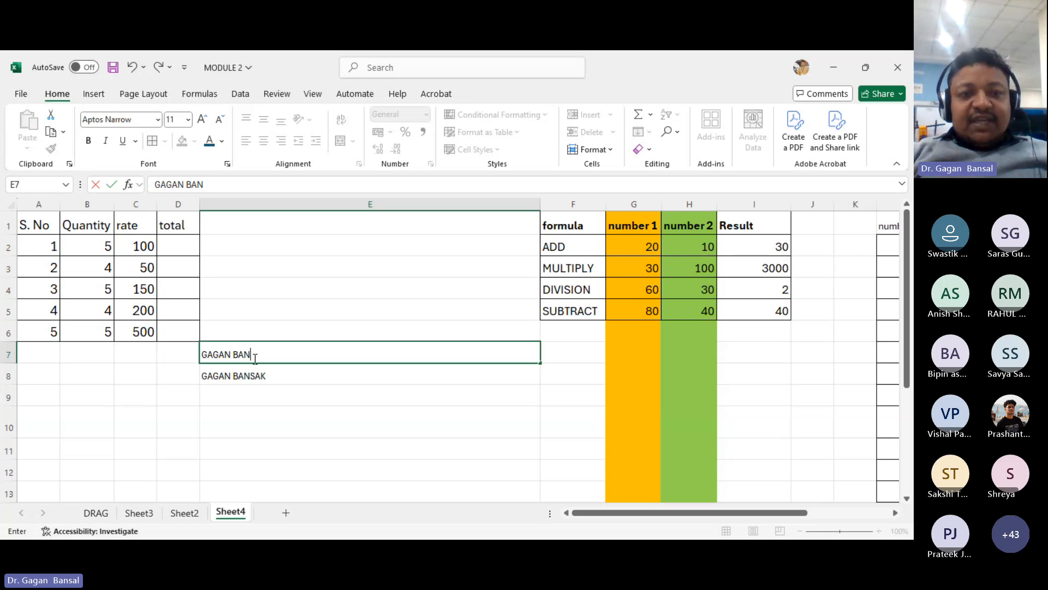
- Insert extra spaces between the two words in E7 and commit the entry
{"action": "double_click", "coordinate": [273, 351]}
{"action": "left_click", "coordinate": [273, 351]}
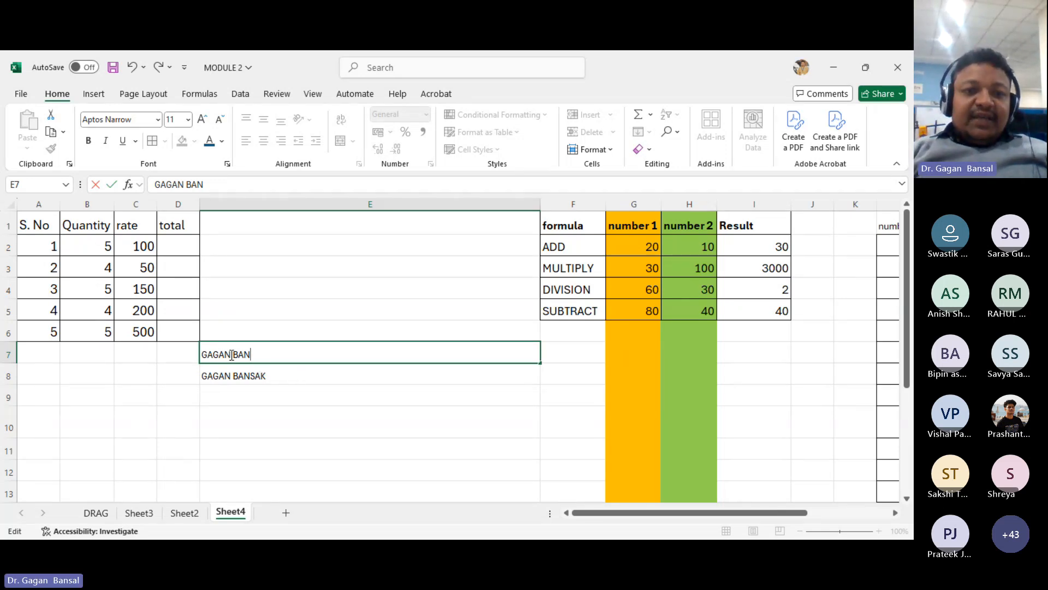
{"action": "left_click_drag", "start_coordinate": [234, 356], "coordinate": [251, 355]}
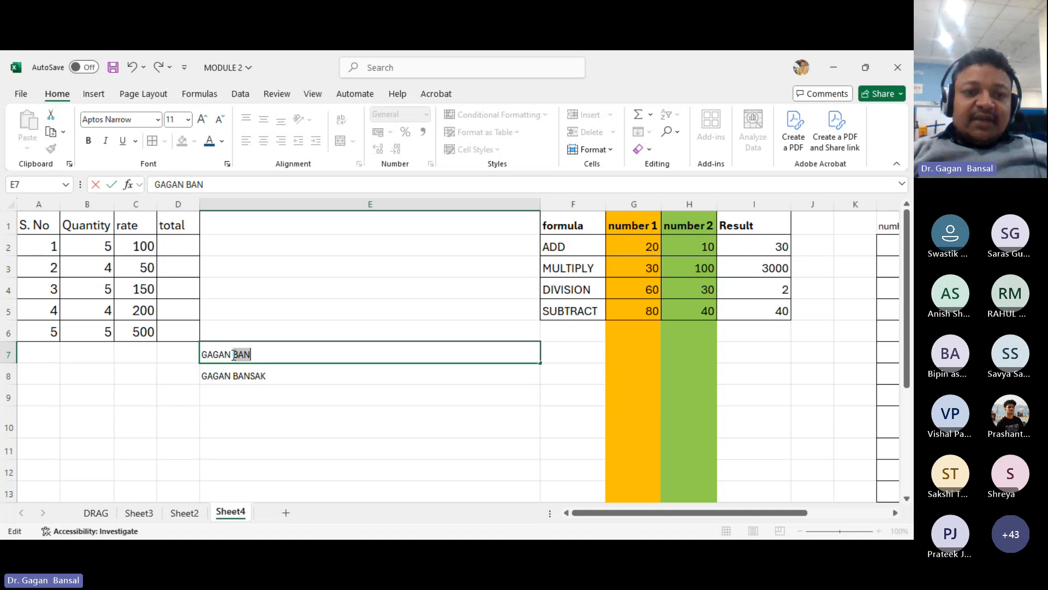
{"action": "key", "text": "Left"}
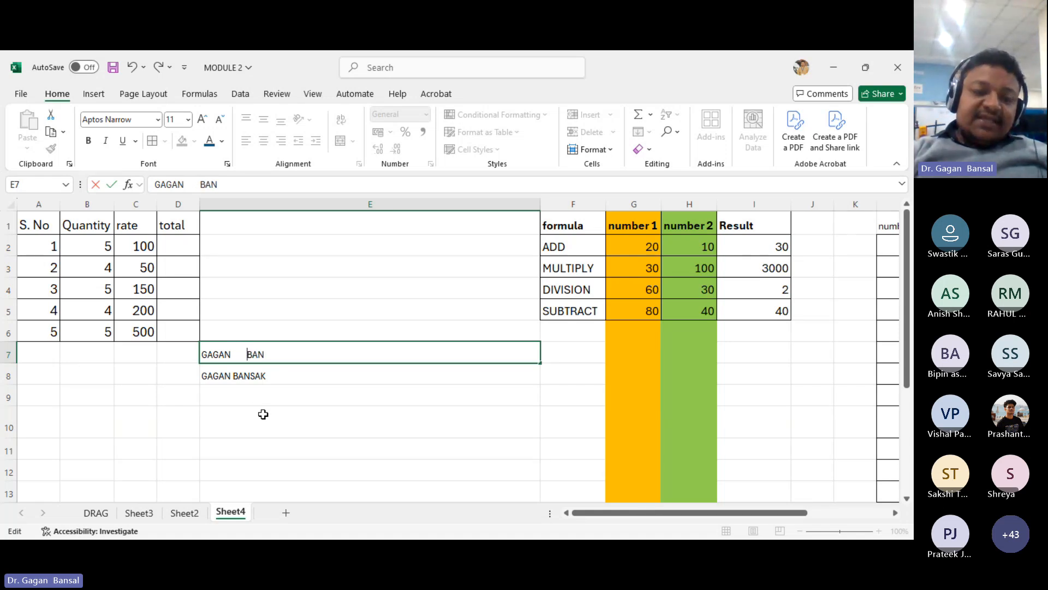
{"action": "left_click", "coordinate": [262, 377]}
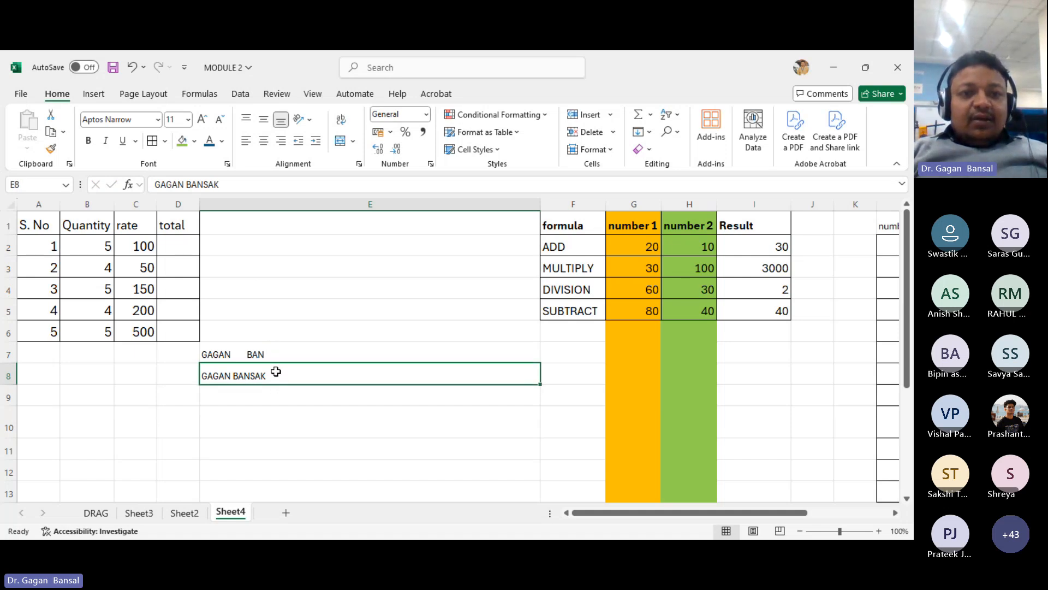
- Edit E8 in the formula bar, replacing the surname's last letter with L, and confirm the entry
{"action": "left_click", "coordinate": [221, 185]}
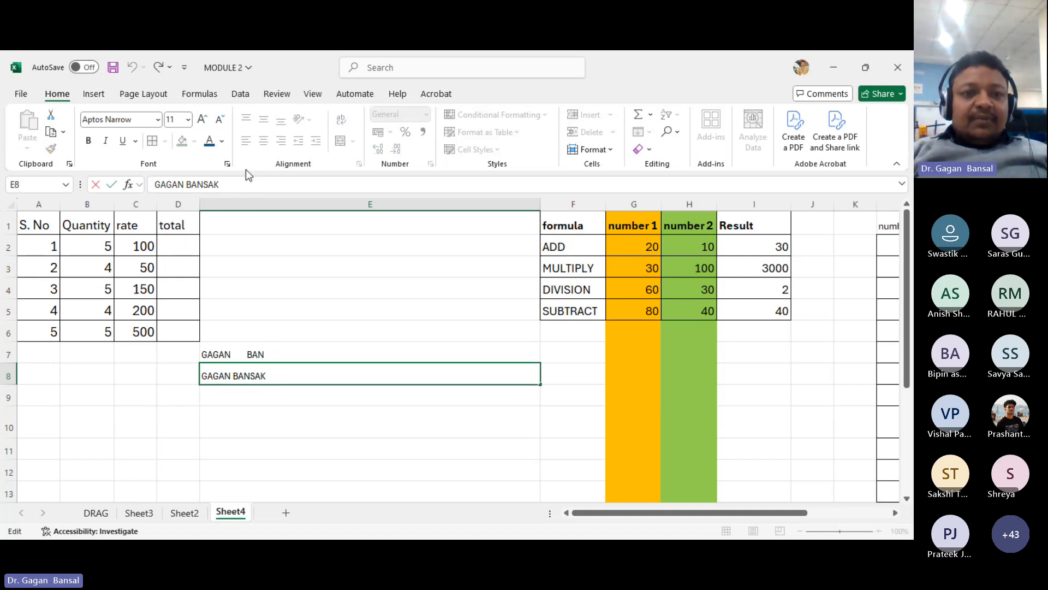
{"action": "key", "text": "BackSpace"}
{"action": "type", "text": "L"}
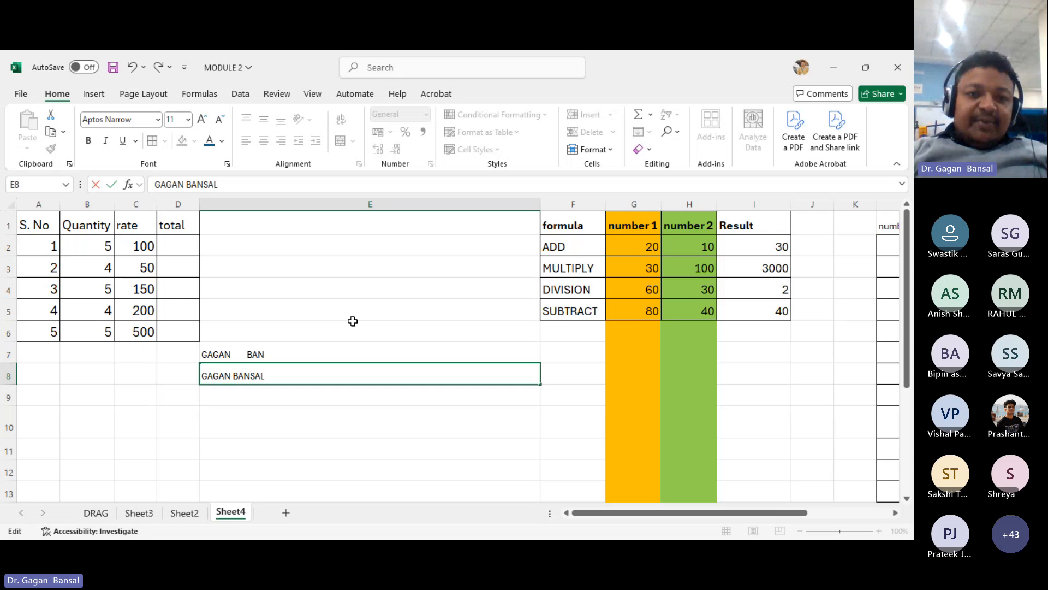
{"action": "key", "text": "Return"}
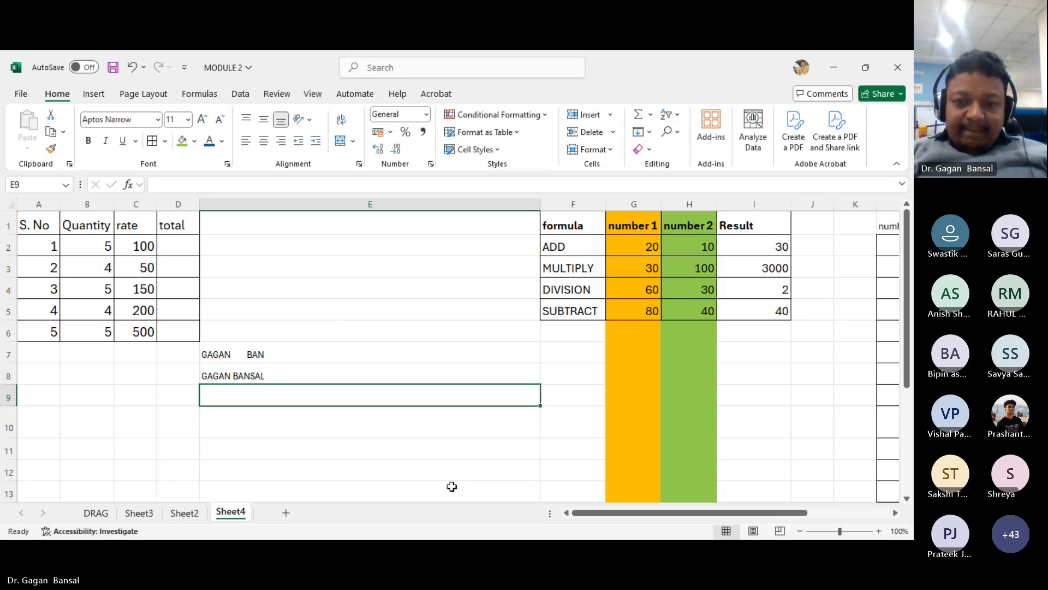
- Select the formula labels in F2 through F5
{"action": "left_click_drag", "start_coordinate": [583, 512], "coordinate": [621, 513]}
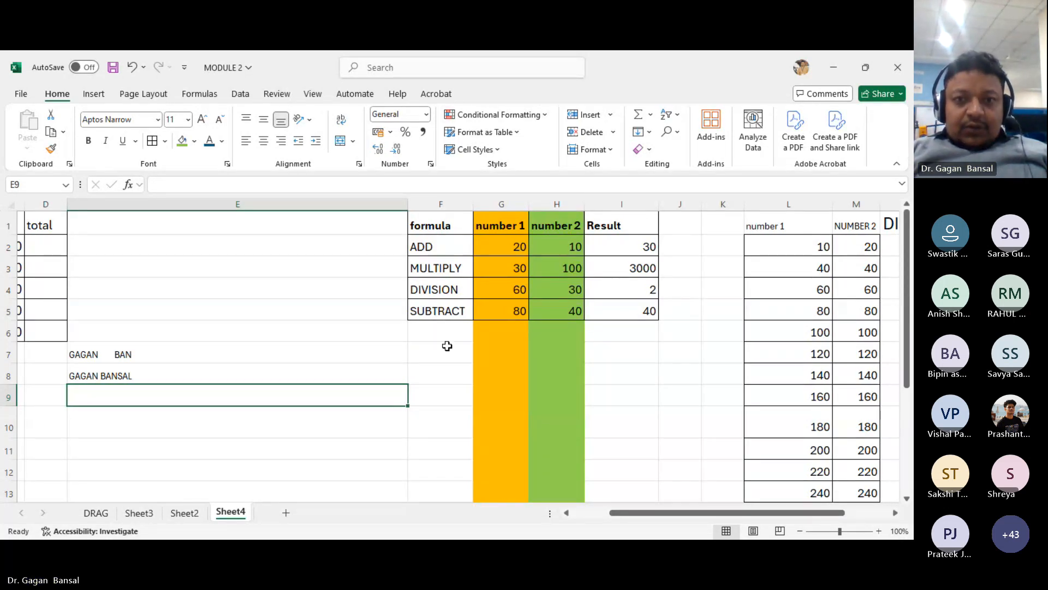
{"action": "left_click", "coordinate": [446, 252]}
{"action": "left_click_drag", "start_coordinate": [446, 252], "coordinate": [445, 304]}
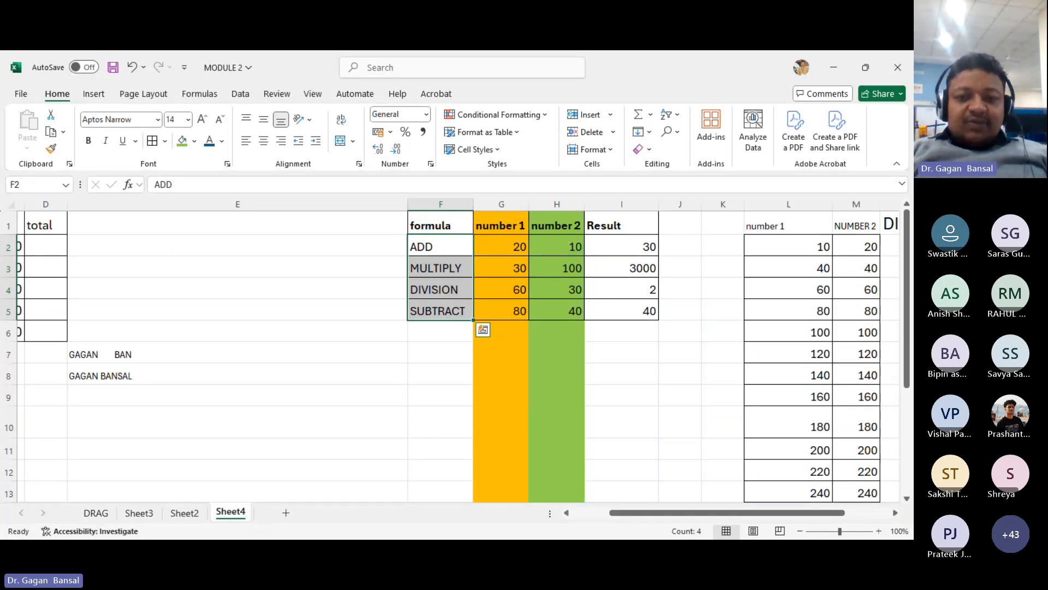
{"action": "left_click", "coordinate": [452, 550]}
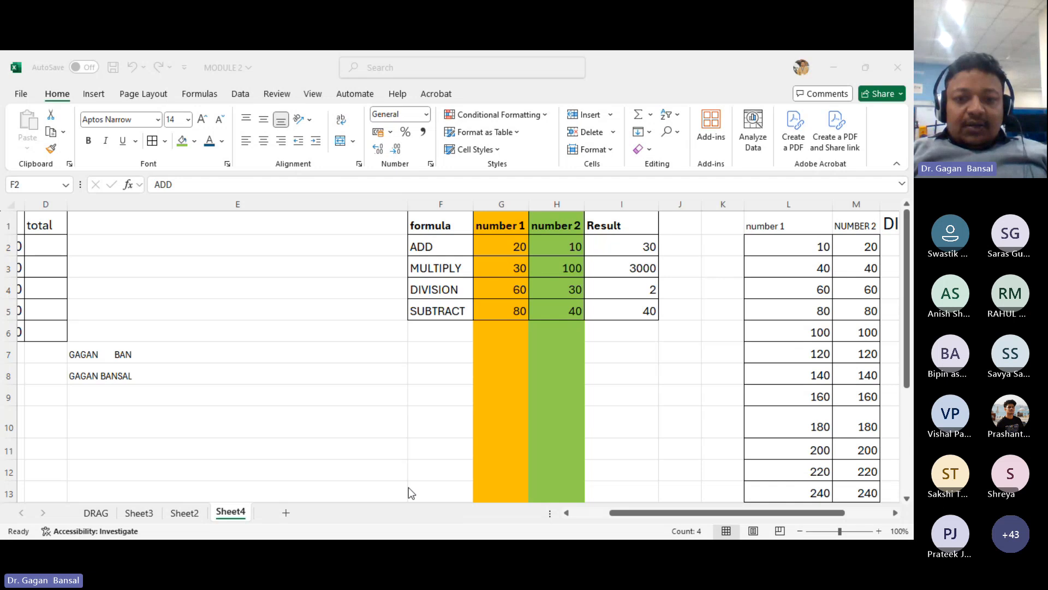
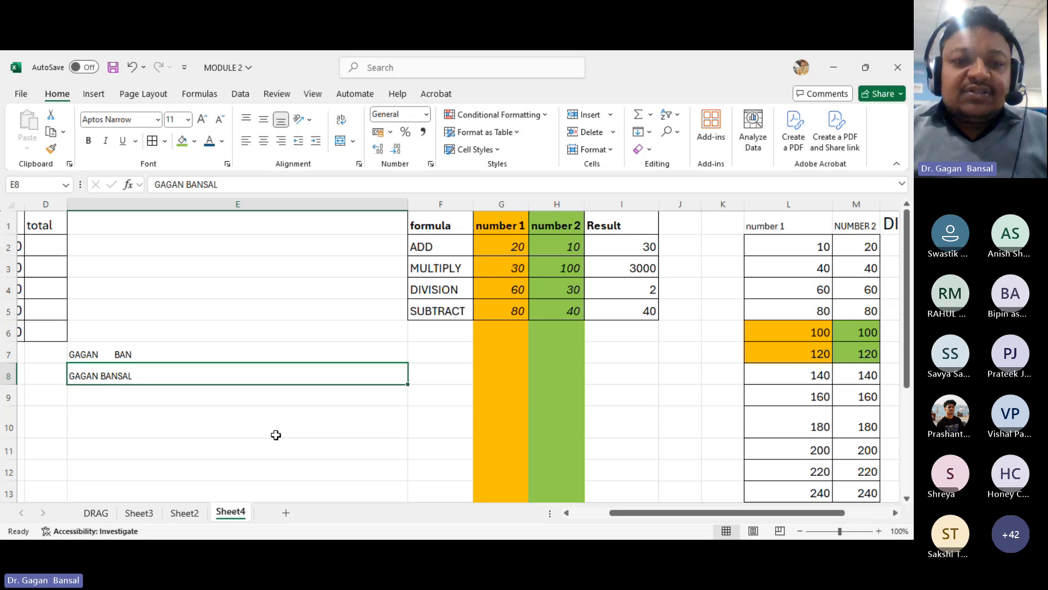
- Insert a new worksheet and return to Sheet4
{"action": "left_click", "coordinate": [285, 513]}
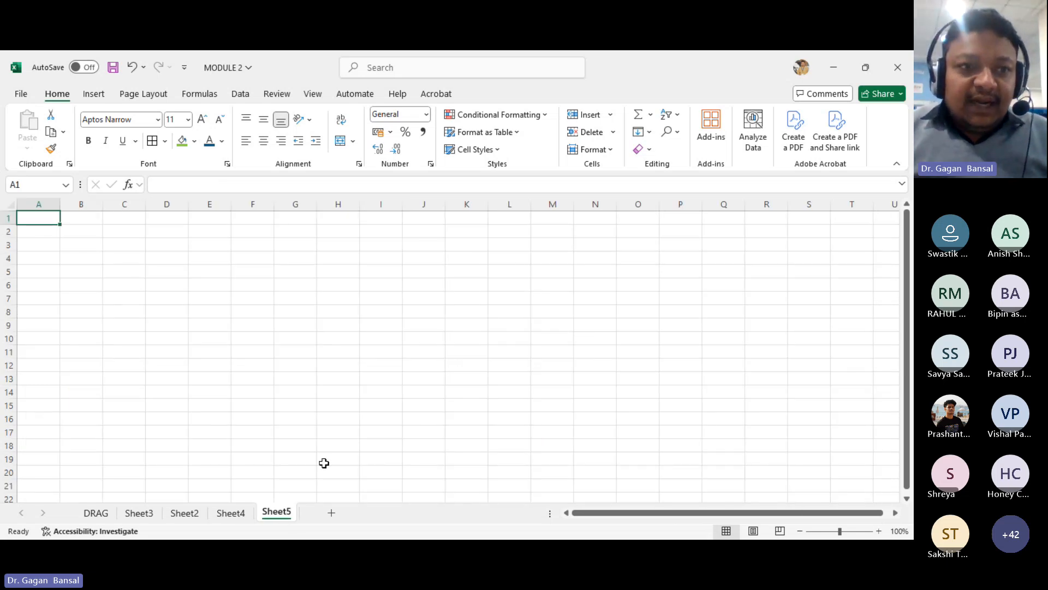
{"action": "left_click", "coordinate": [242, 512]}
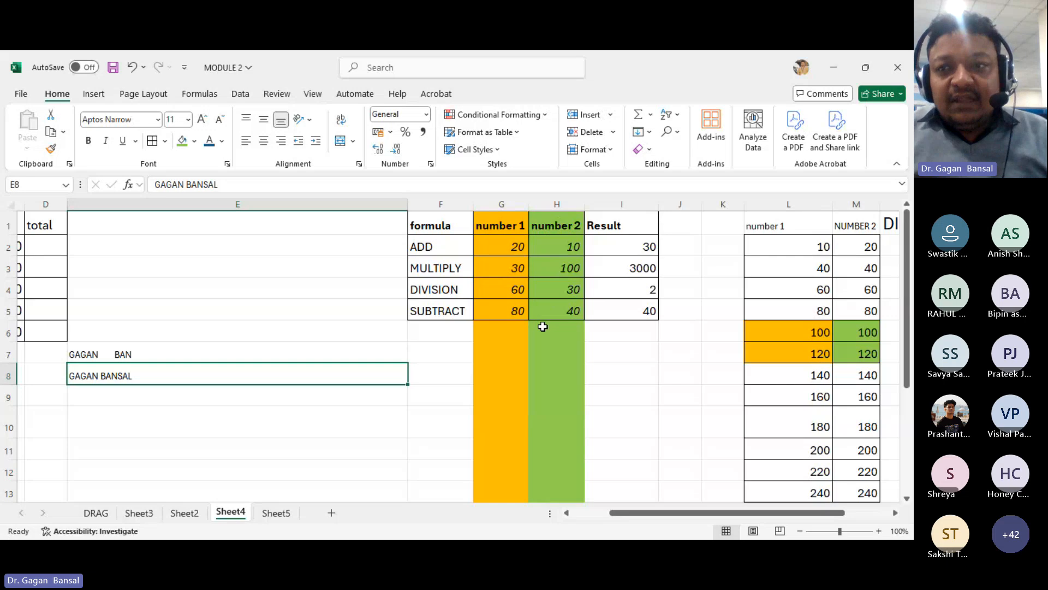
- Remove the fill colour from the number cells L6:M7
{"action": "left_click_drag", "start_coordinate": [632, 514], "coordinate": [643, 513]}
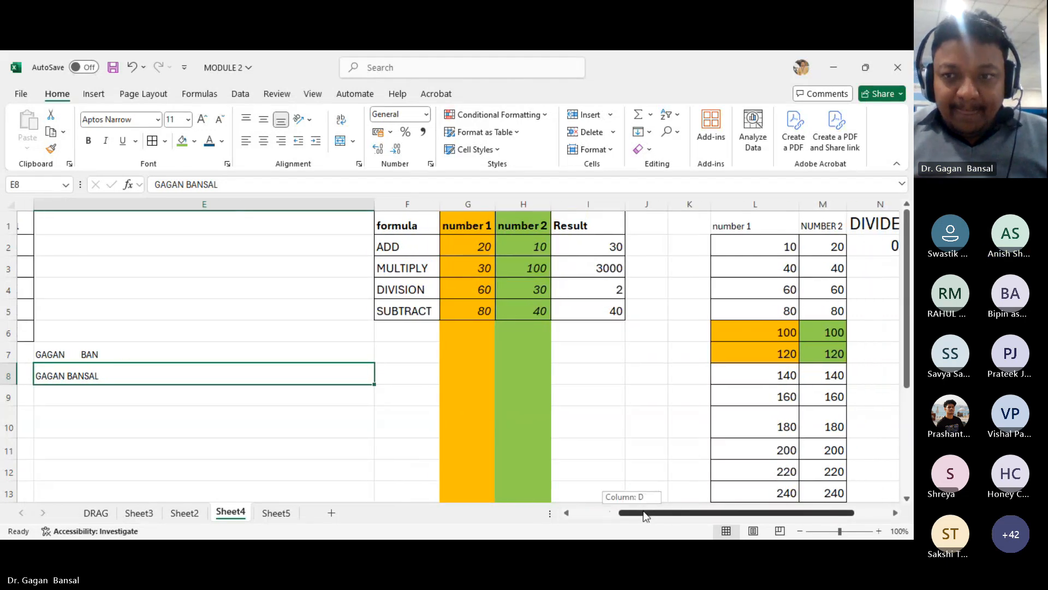
{"action": "left_click_drag", "start_coordinate": [718, 332], "coordinate": [804, 358]}
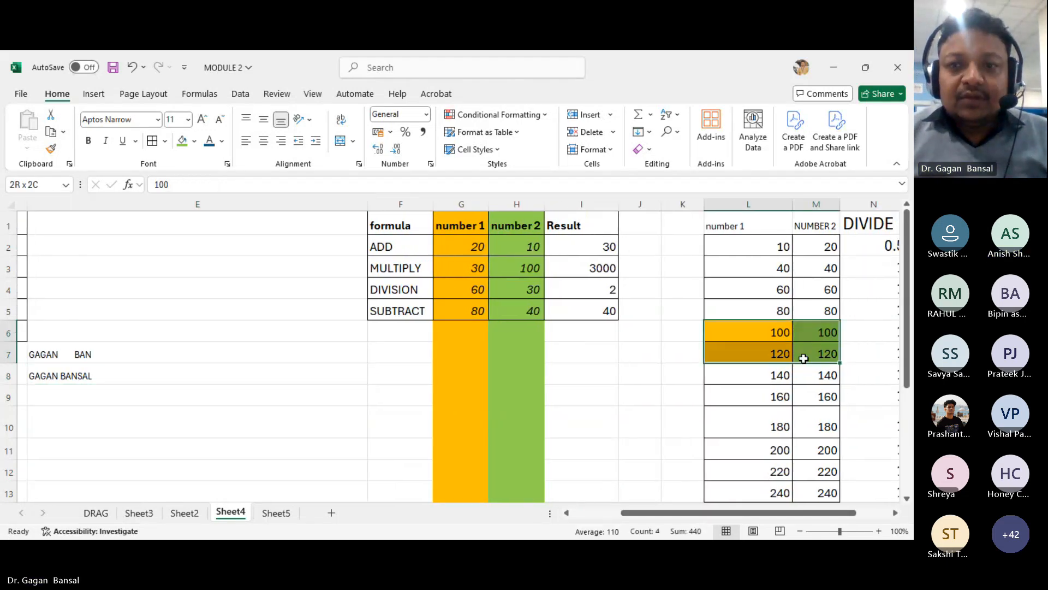
{"action": "left_click", "coordinate": [194, 143]}
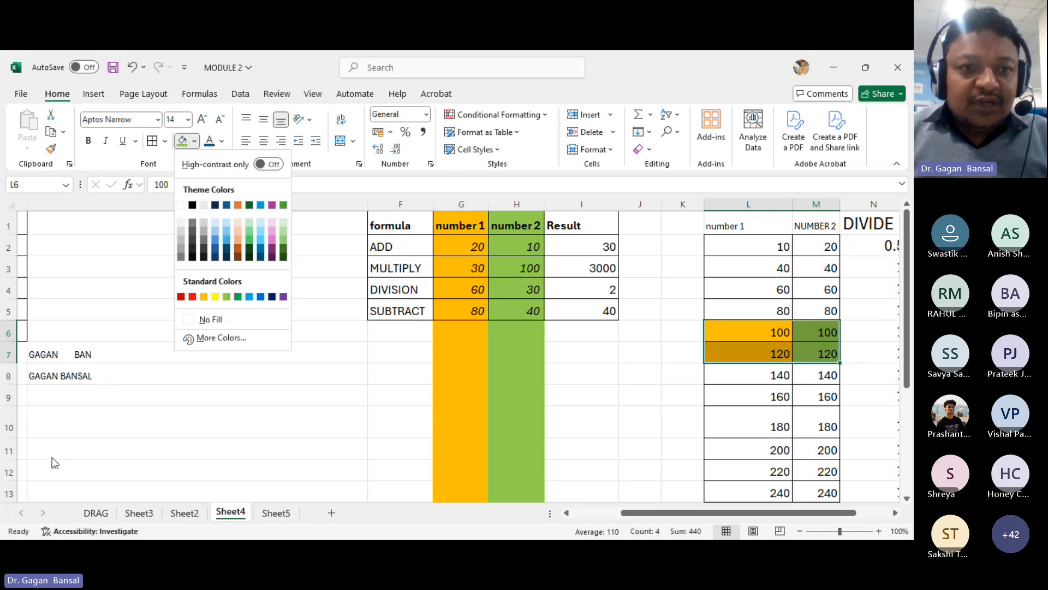
{"action": "left_click", "coordinate": [200, 321]}
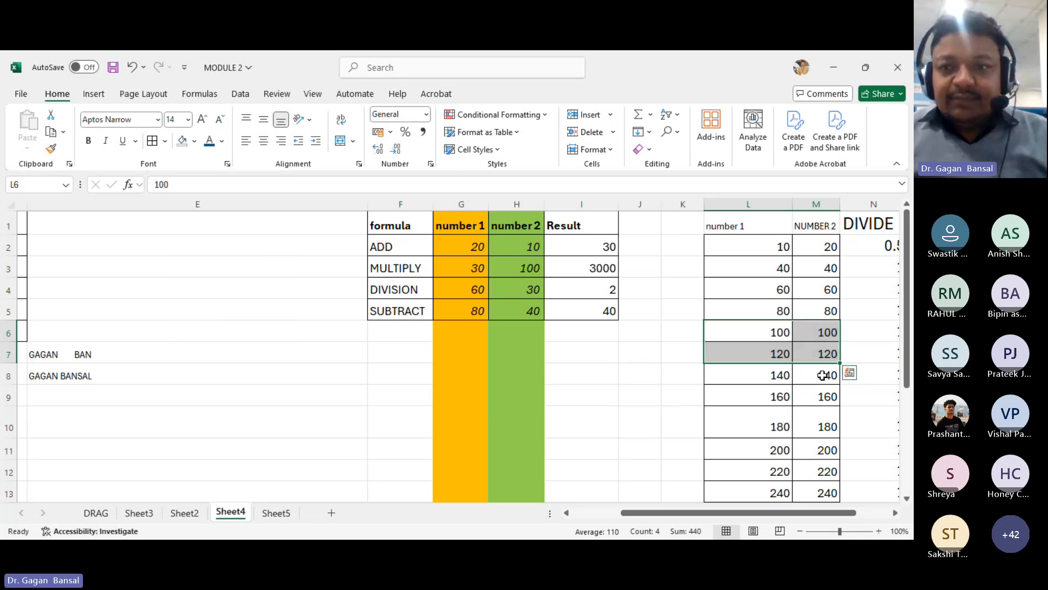
{"action": "left_click", "coordinate": [778, 375]}
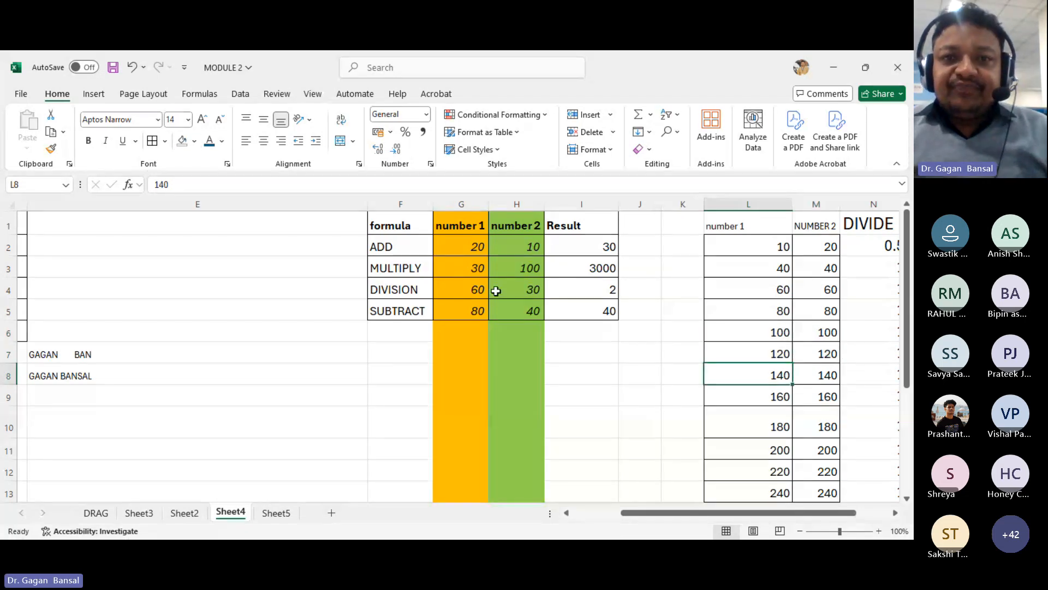
{"action": "left_click", "coordinate": [469, 250]}
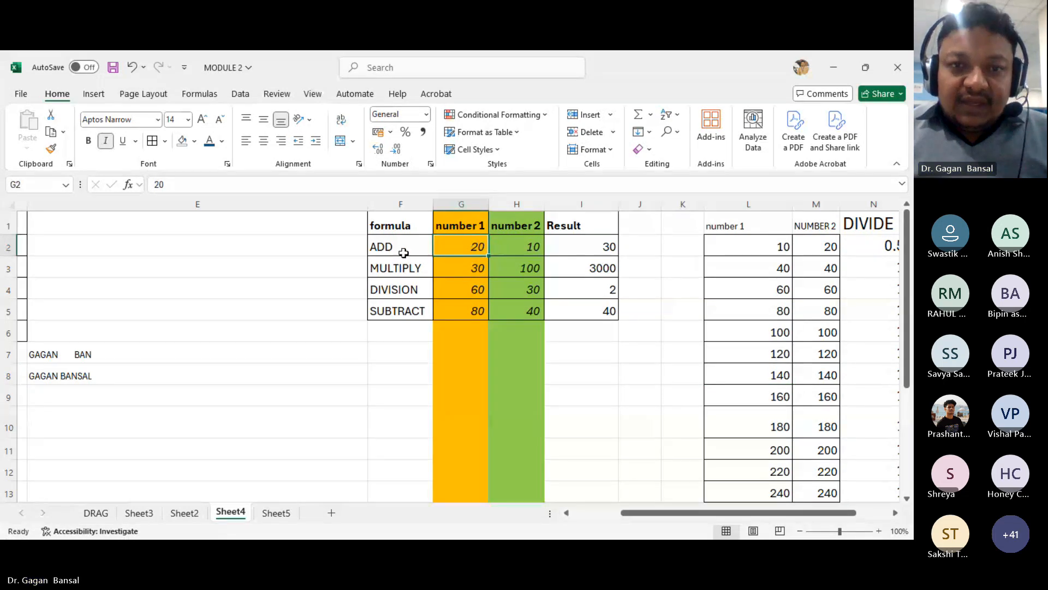
{"action": "left_click", "coordinate": [146, 355]}
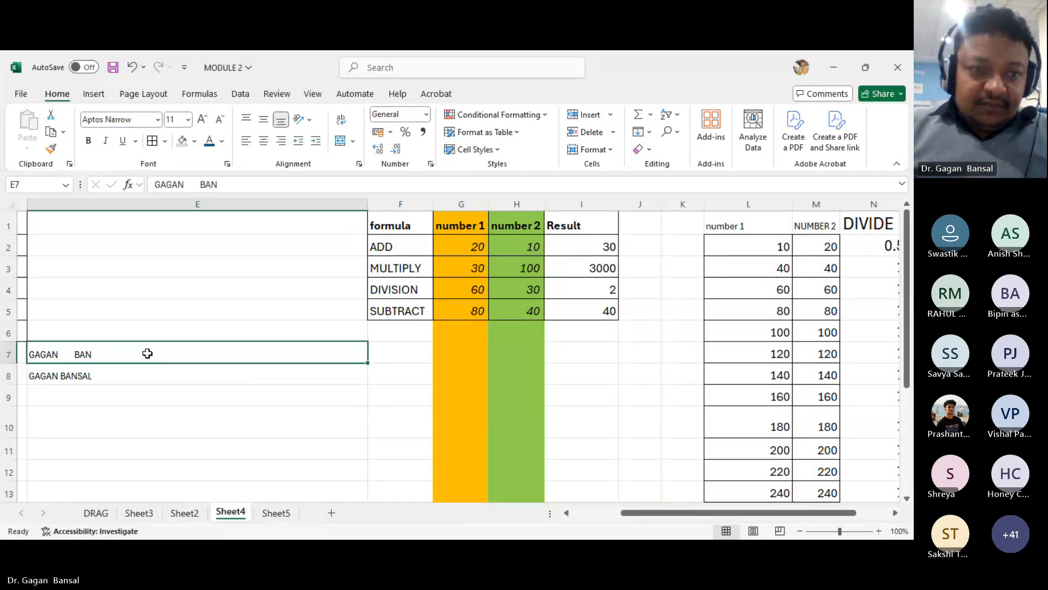
{"action": "left_click", "coordinate": [276, 513]}
{"action": "left_click", "coordinate": [232, 512]}
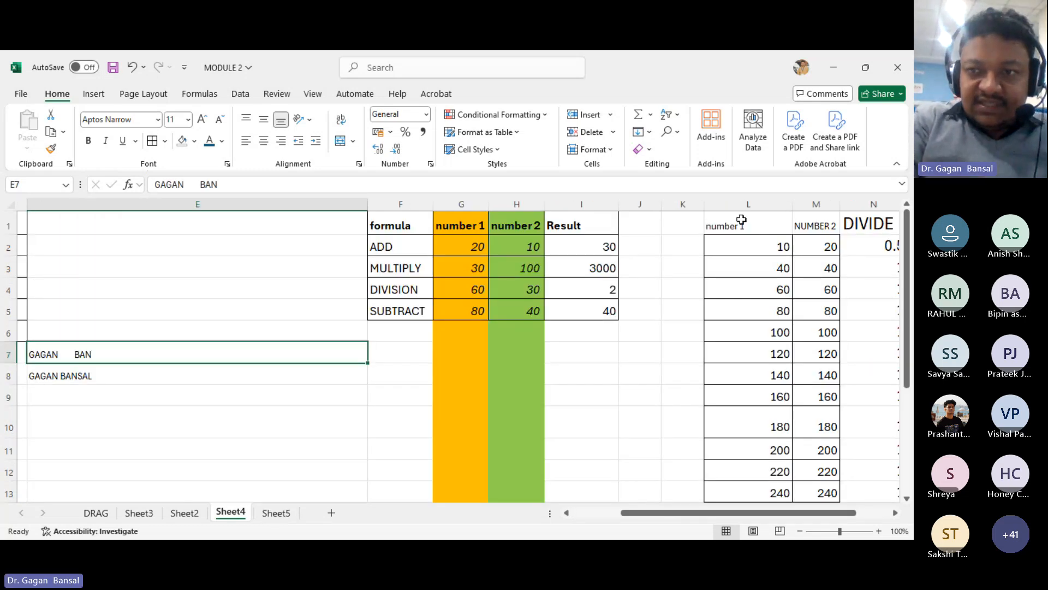
- Copy columns L and M of Sheet4 and paste them into Sheet5
{"action": "left_click_drag", "start_coordinate": [745, 206], "coordinate": [798, 206]}
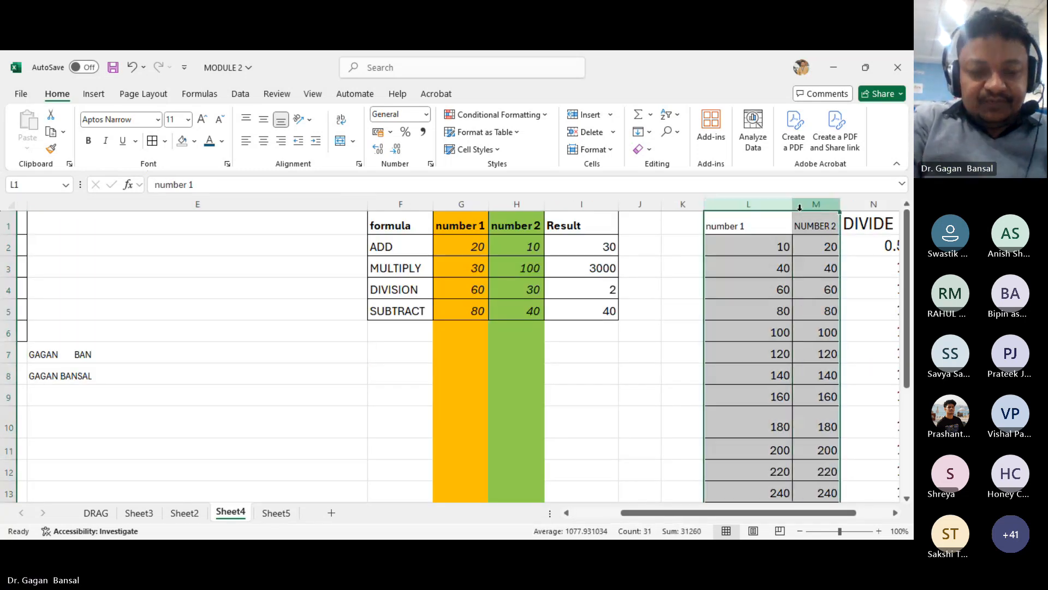
{"action": "key", "text": "ctrl+c"}
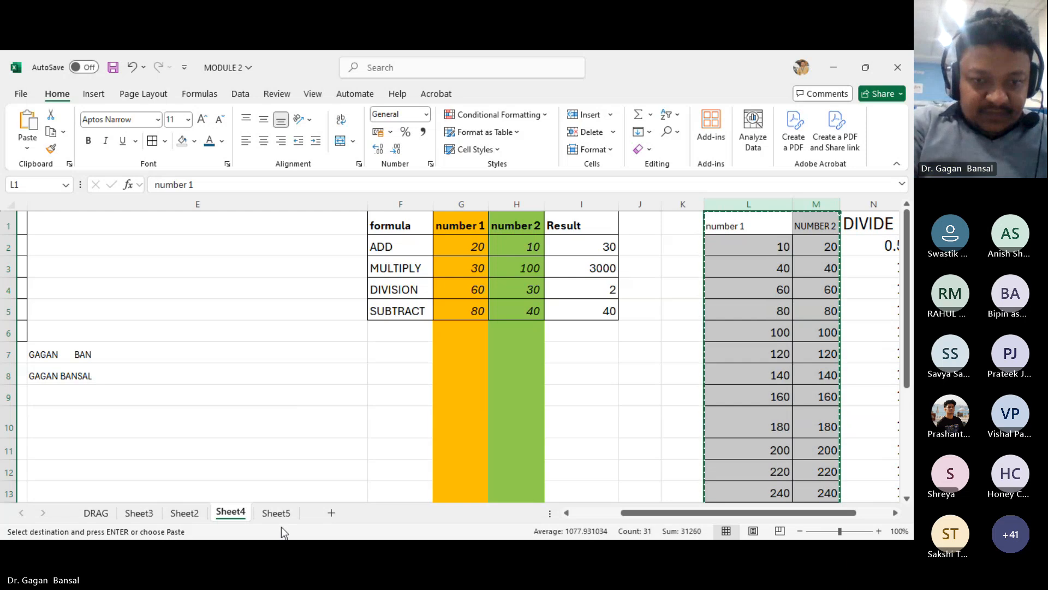
{"action": "left_click", "coordinate": [277, 513]}
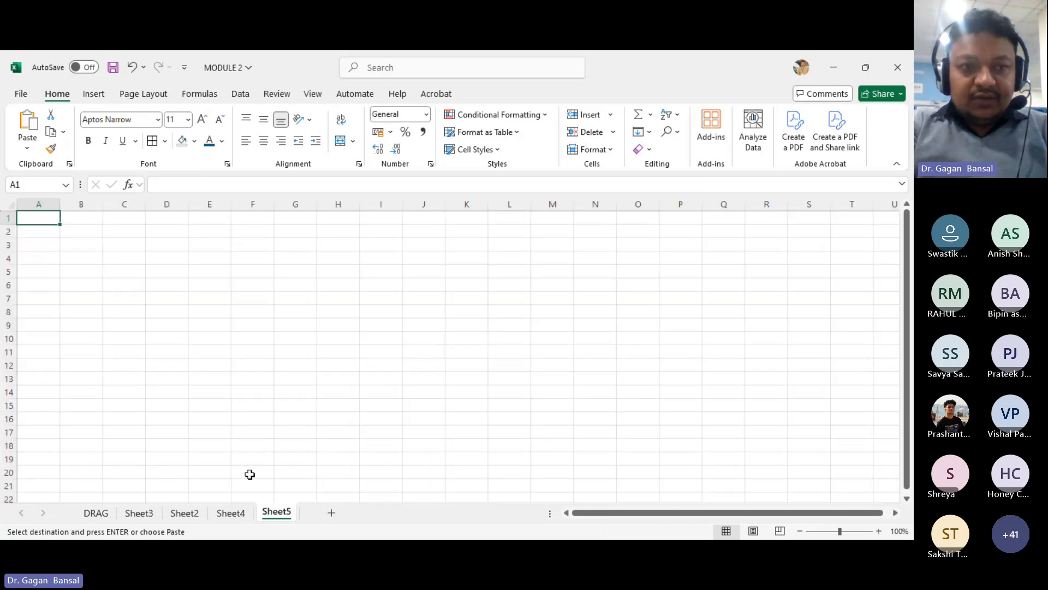
{"action": "key", "text": "ctrl+v"}
{"action": "left_click", "coordinate": [247, 473]}
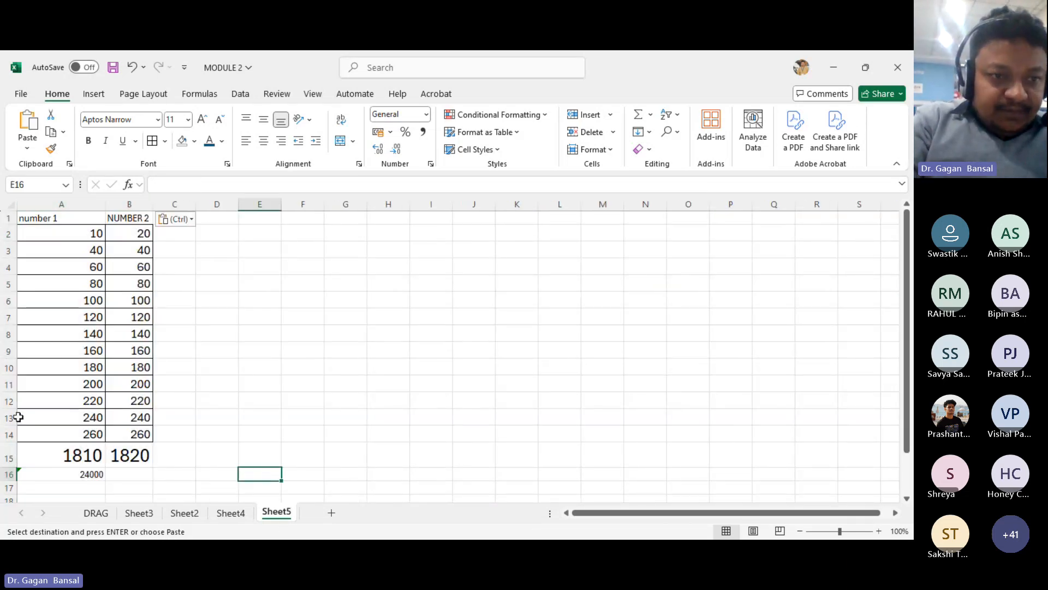
- Delete rows 13 to 16 on Sheet5
{"action": "left_click_drag", "start_coordinate": [11, 416], "coordinate": [8, 473]}
{"action": "right_click", "coordinate": [7, 474]}
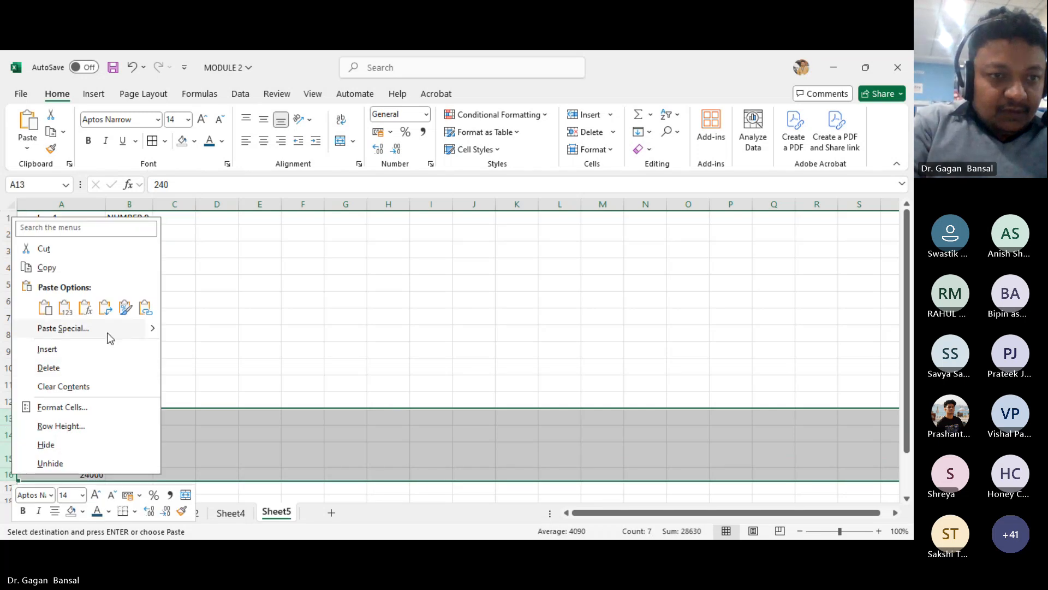
{"action": "left_click", "coordinate": [85, 369]}
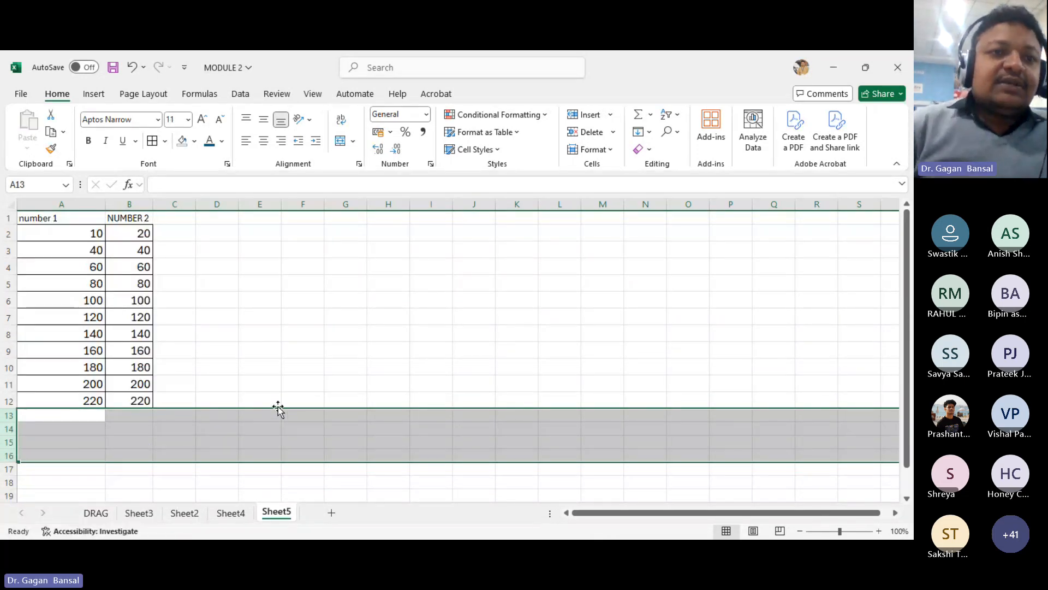
- Copy the table A1:B12 and paste it starting at G1
{"action": "left_click", "coordinate": [276, 403]}
{"action": "left_click_drag", "start_coordinate": [59, 219], "coordinate": [119, 396]}
{"action": "key", "text": "ctrl+c"}
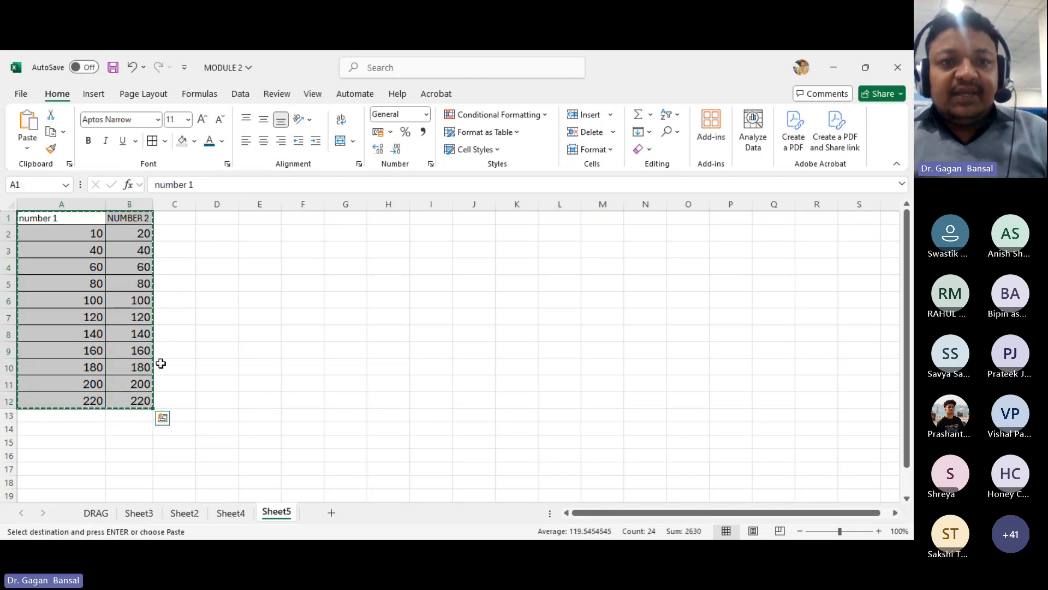
{"action": "left_click", "coordinate": [341, 216]}
{"action": "key", "text": "ctrl+v"}
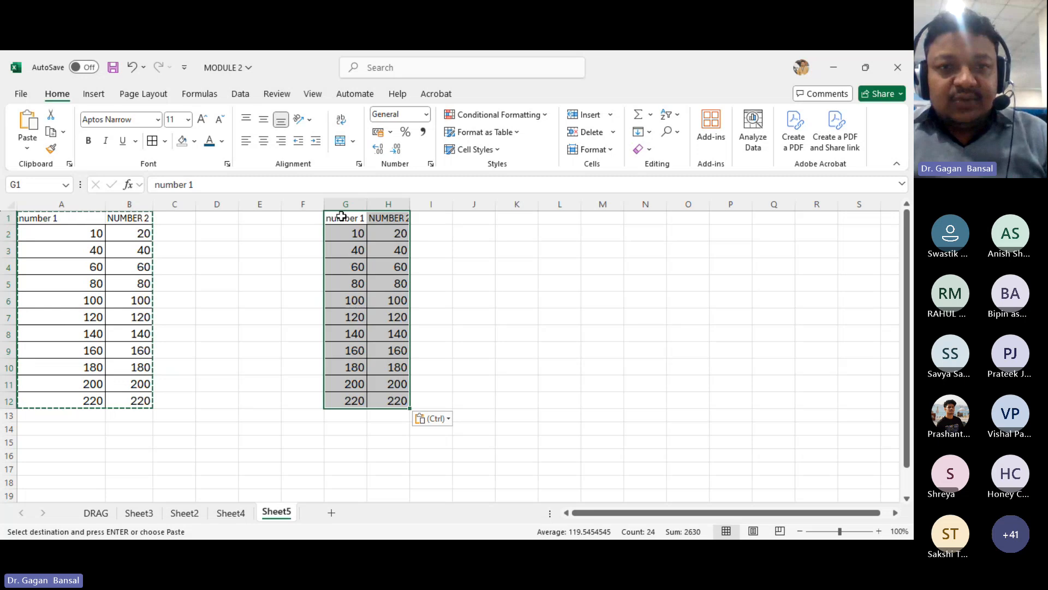
{"action": "left_click_drag", "start_coordinate": [367, 204], "coordinate": [415, 203]}
{"action": "left_click", "coordinate": [468, 298]}
{"action": "left_click_drag", "start_coordinate": [57, 220], "coordinate": [138, 398]}
{"action": "key", "text": "ctrl+v"}
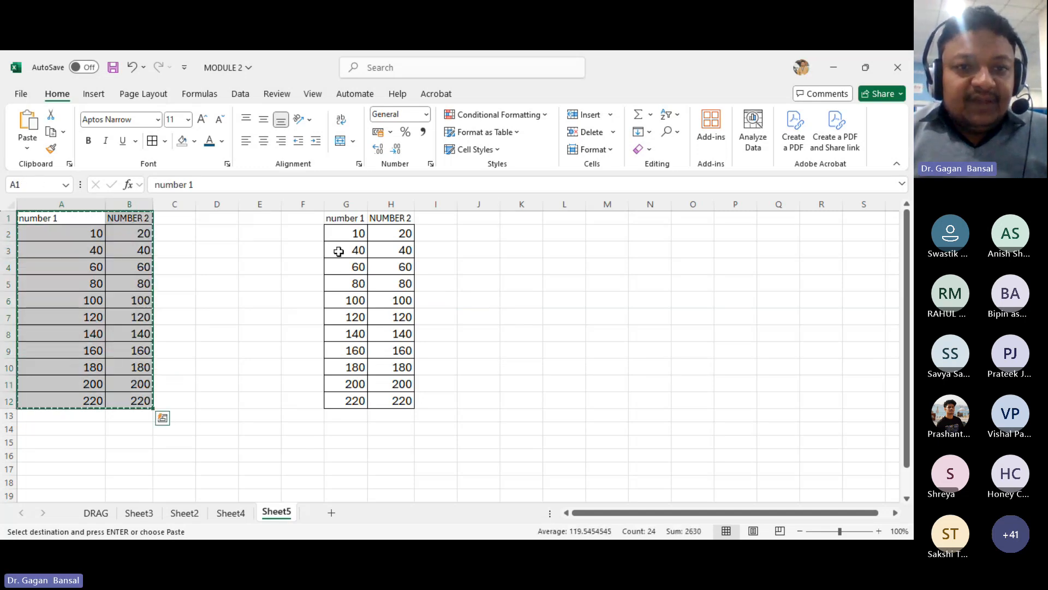
- Remove all borders from columns G and H
{"action": "left_click_drag", "start_coordinate": [345, 204], "coordinate": [382, 214]}
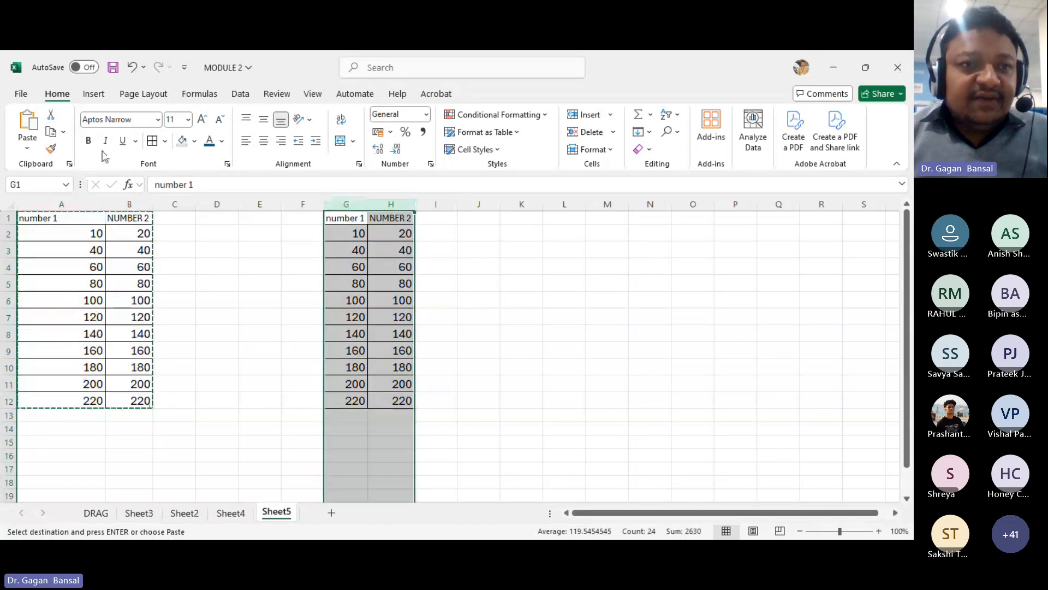
{"action": "left_click", "coordinate": [165, 141]}
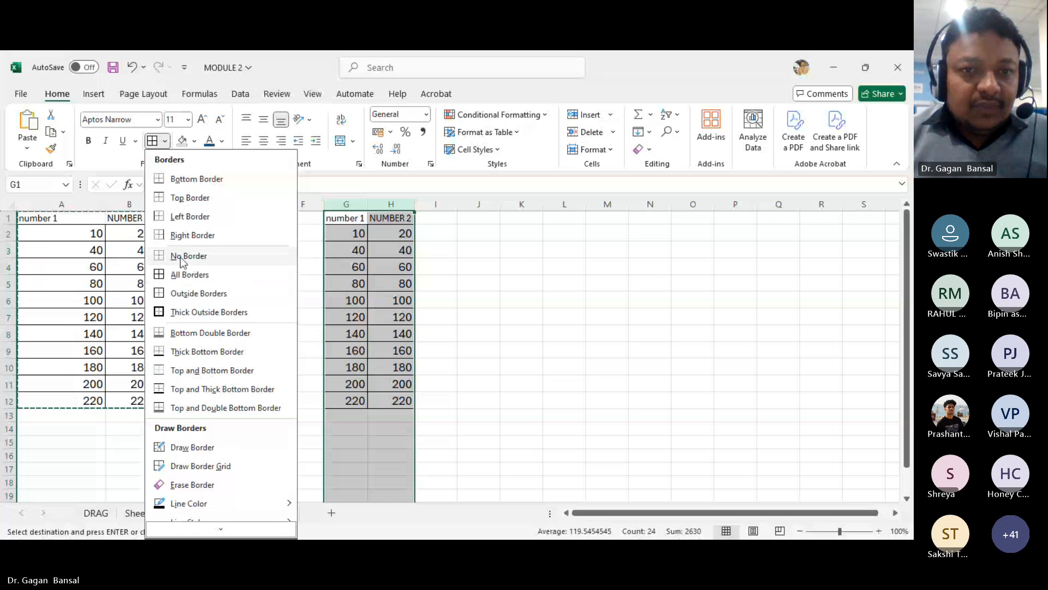
{"action": "left_click", "coordinate": [180, 256]}
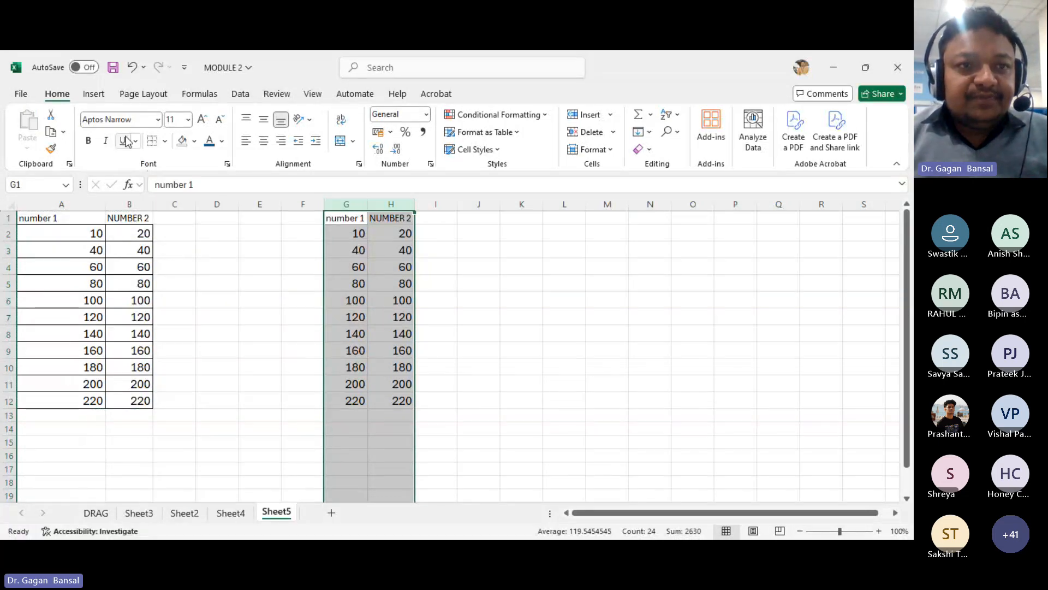
- Set the font of columns G and H to Times New Roman
{"action": "left_click", "coordinate": [138, 120]}
{"action": "type", "text": "times"}
{"action": "key", "text": "Return"}
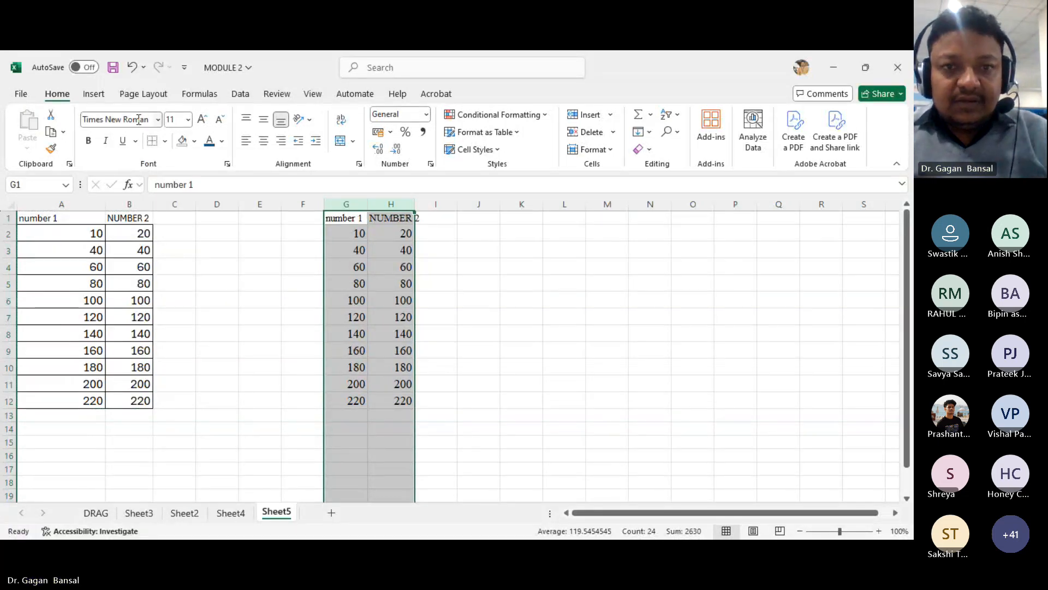
{"action": "left_click", "coordinate": [428, 305]}
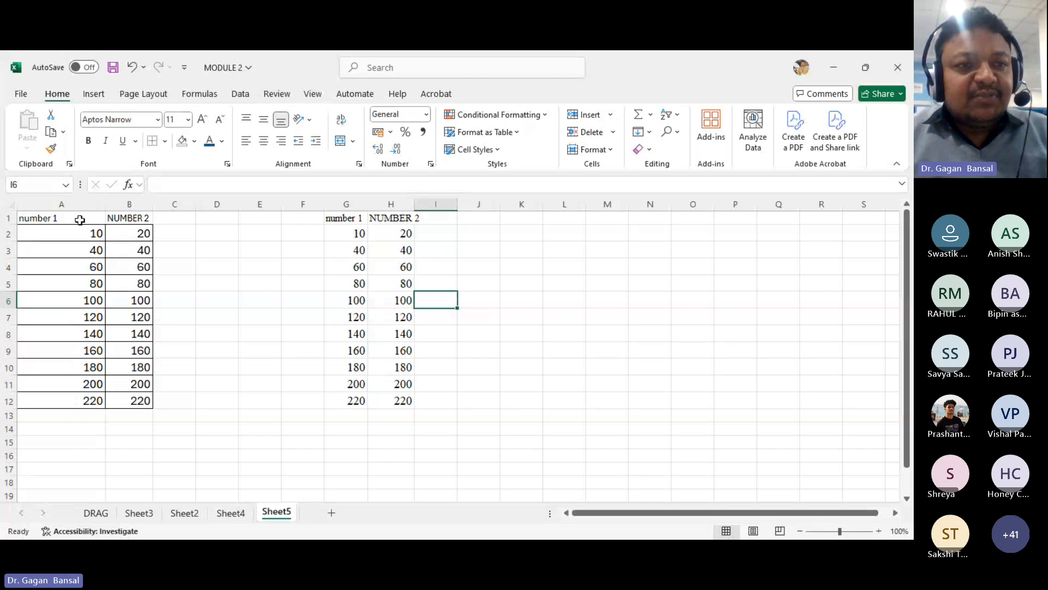
- Apply all borders to the table A1:B12
{"action": "left_click_drag", "start_coordinate": [77, 218], "coordinate": [137, 403]}
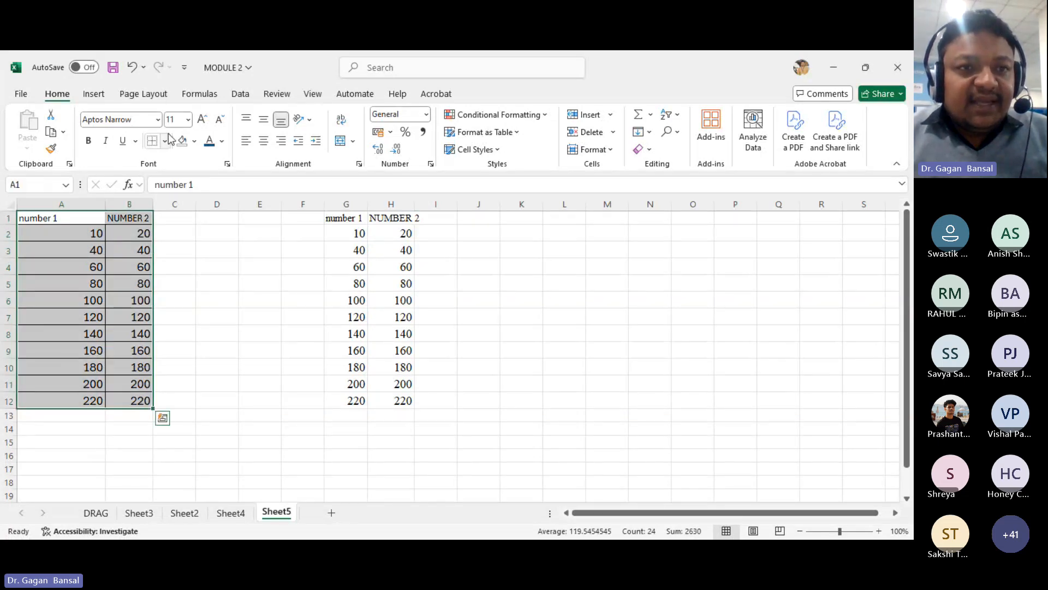
{"action": "left_click", "coordinate": [166, 142]}
{"action": "left_click", "coordinate": [189, 279]}
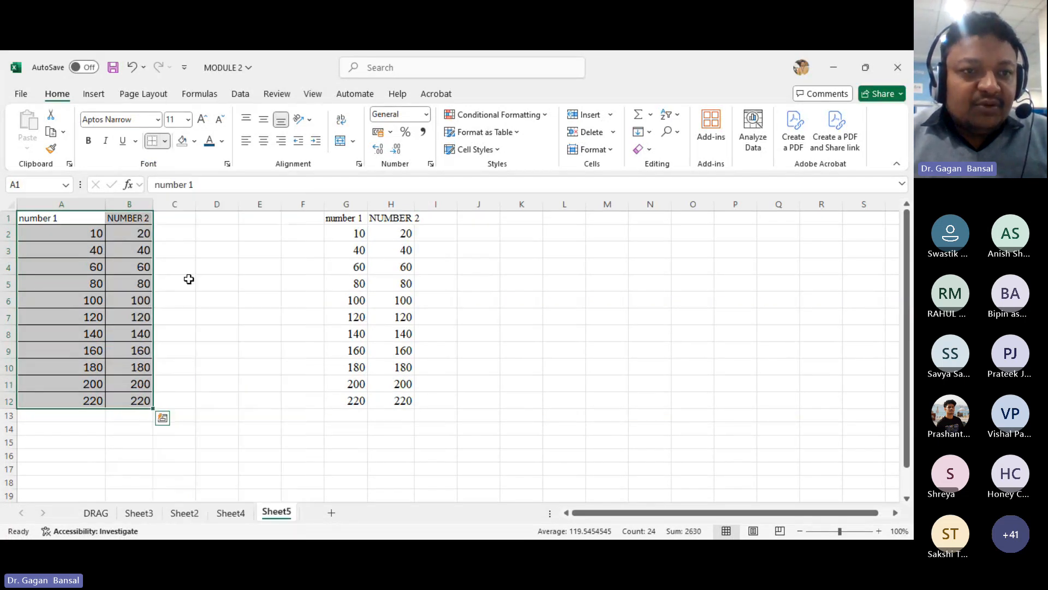
- Set the font of A1:B12 to Times New Roman
{"action": "left_click", "coordinate": [135, 119]}
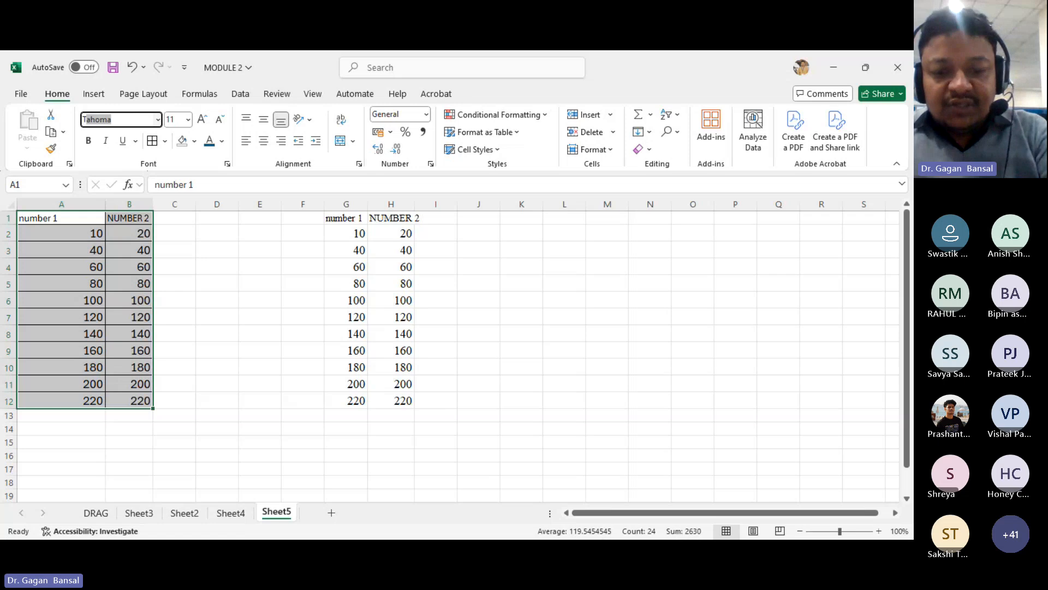
{"action": "type", "text": "Ti"}
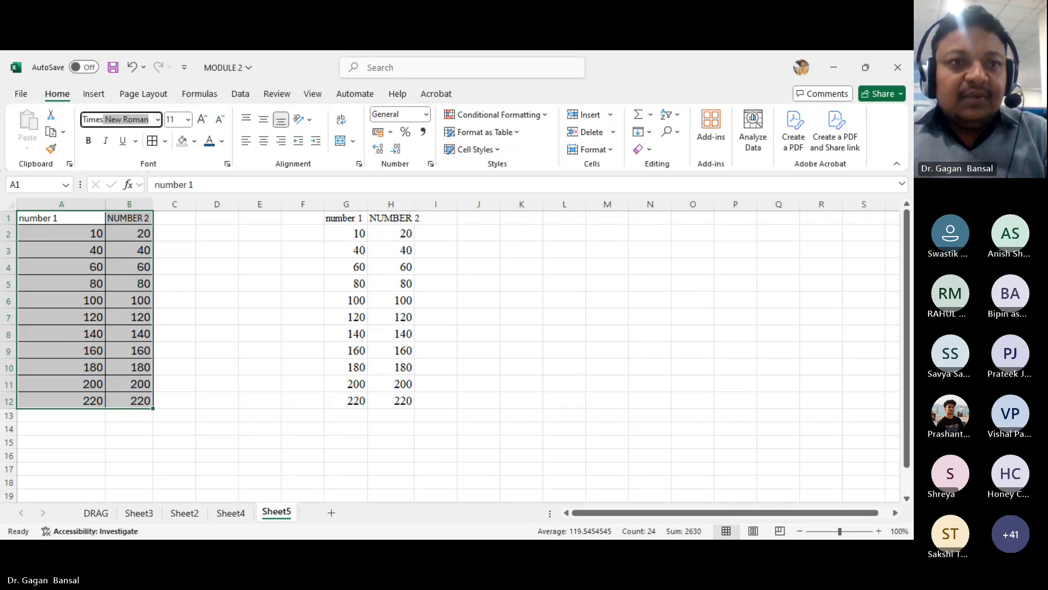
{"action": "type", "text": "mes"}
{"action": "key", "text": "Return"}
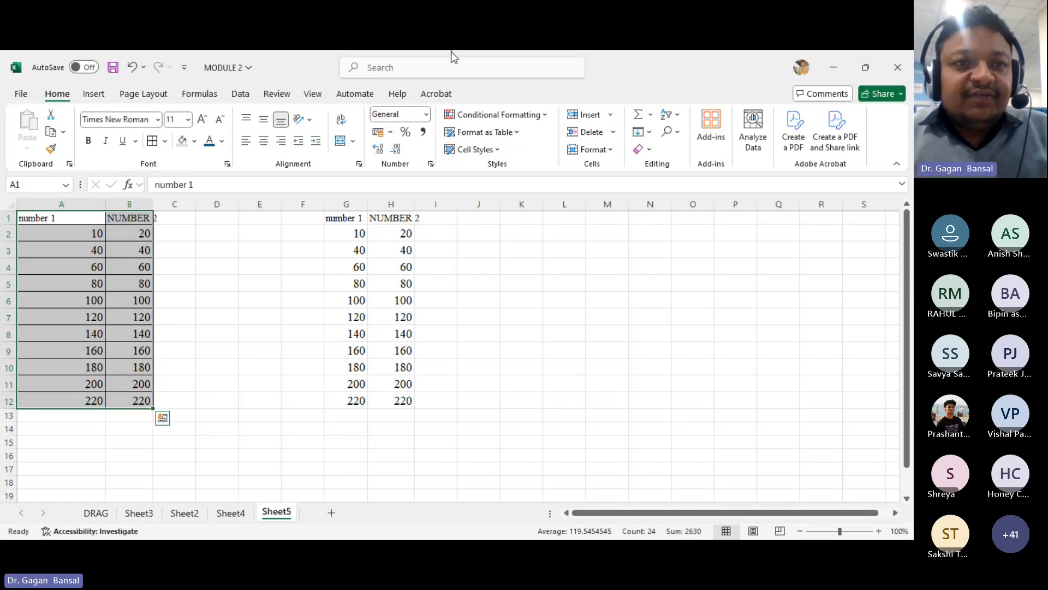
- Set the table's font size to 14 and autofit the width of column B
{"action": "left_click", "coordinate": [188, 120]}
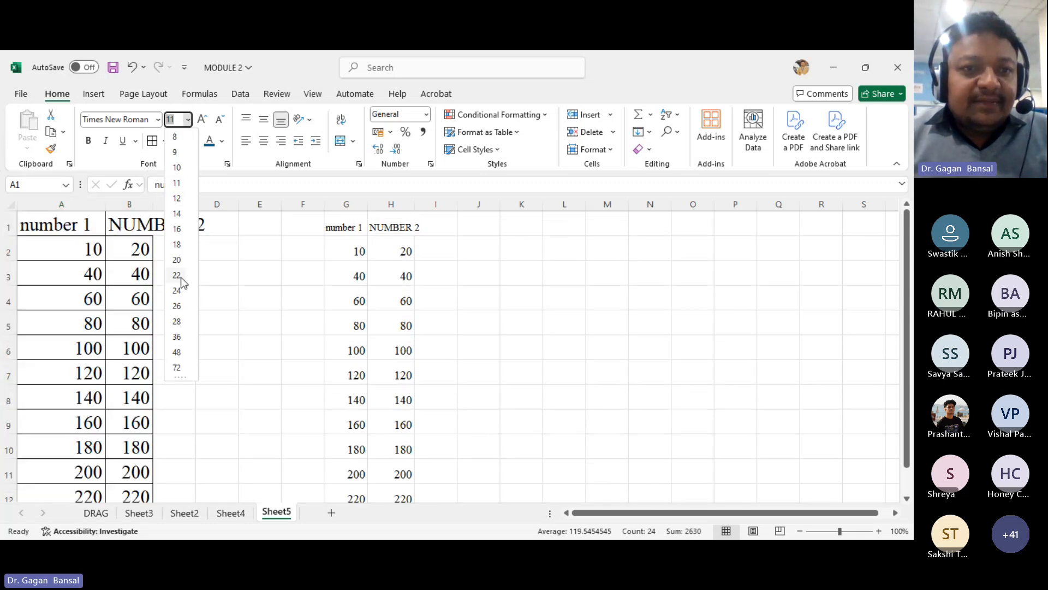
{"action": "left_click", "coordinate": [176, 214]}
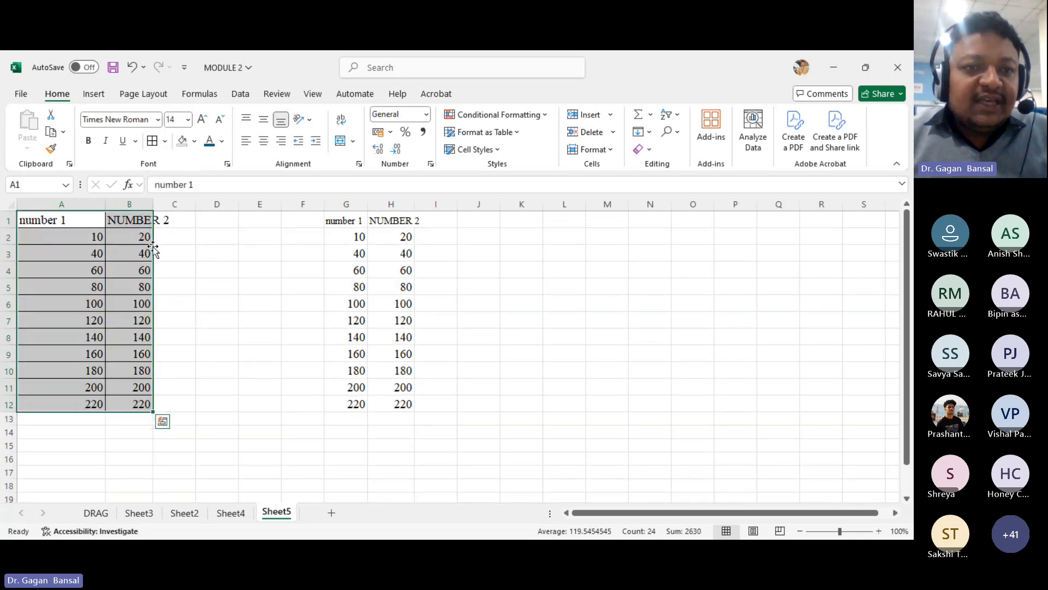
{"action": "double_click", "coordinate": [154, 203]}
{"action": "left_click", "coordinate": [224, 322]}
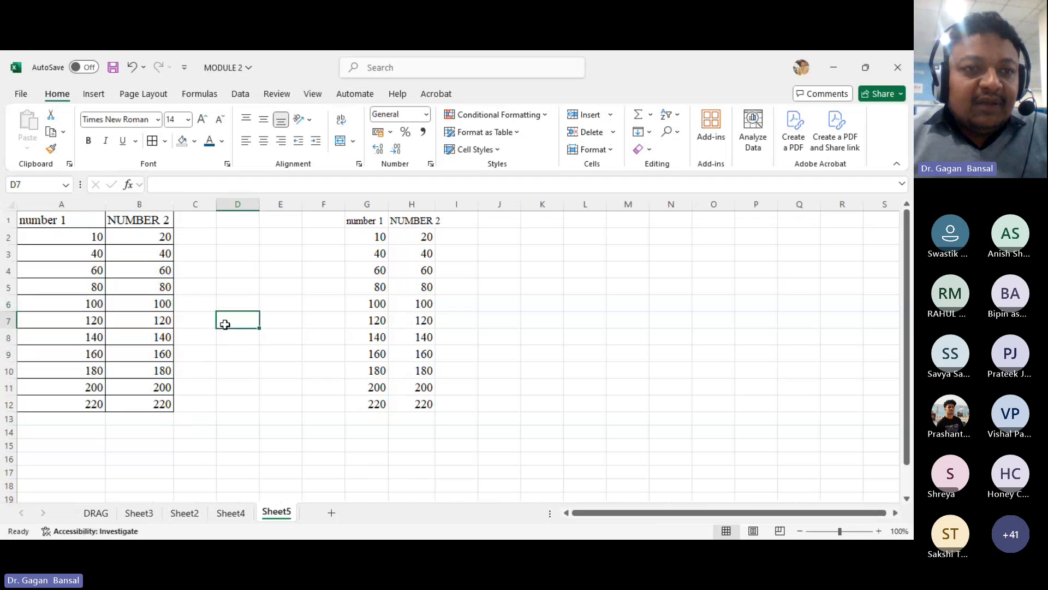
- Rename the header in A1 as NUMBER 1
{"action": "left_click", "coordinate": [82, 222]}
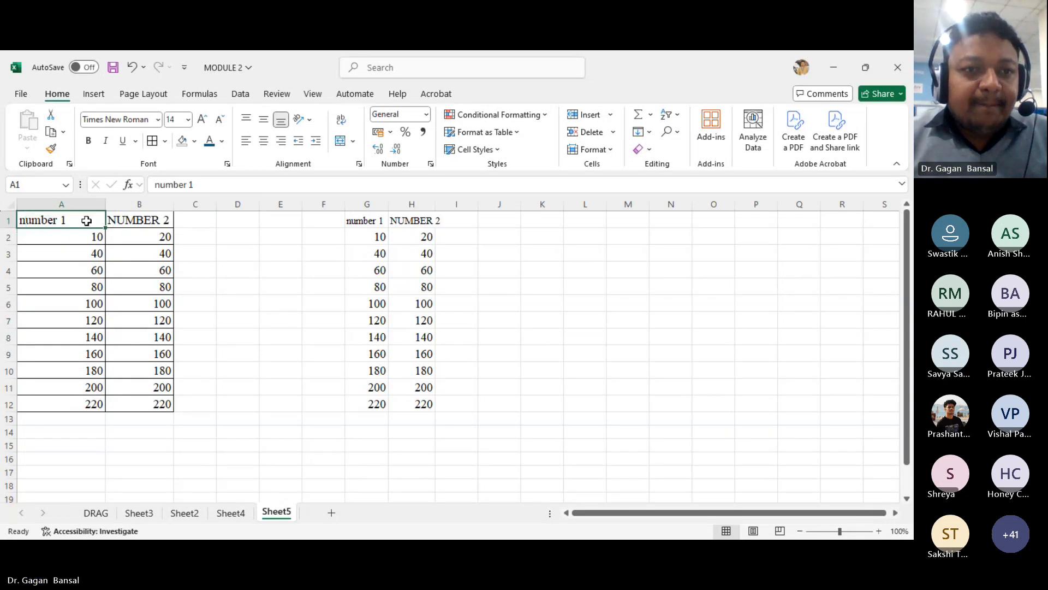
{"action": "double_click", "coordinate": [87, 221]}
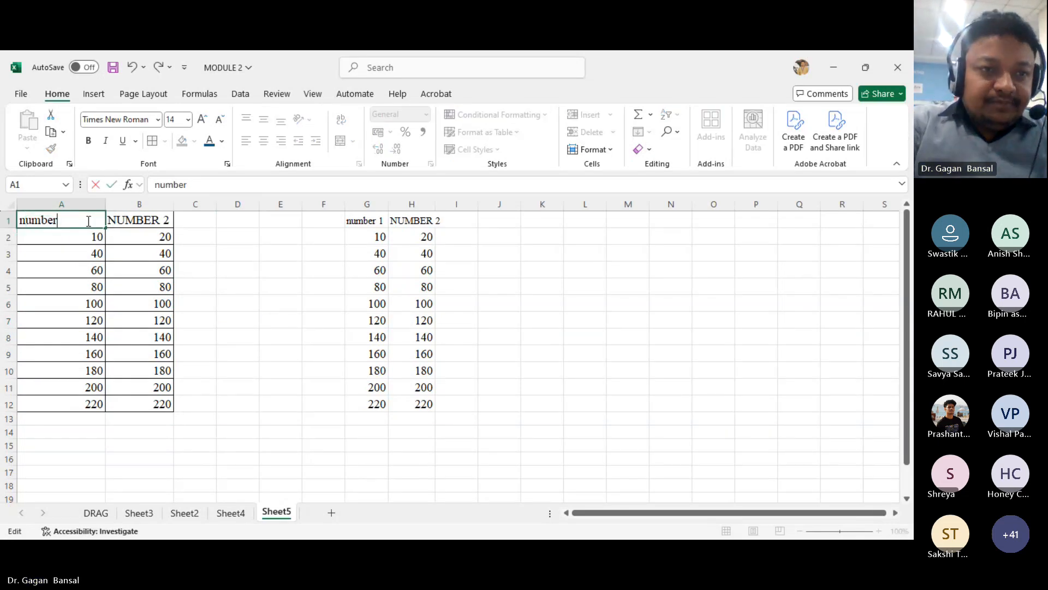
{"action": "key", "text": "BackSpace"}
{"action": "key", "text": "BackSpace"}
{"action": "key", "text": "BackSpace"}
{"action": "key", "text": "BackSpace"}
{"action": "key", "text": "BackSpace"}
{"action": "key", "text": "BackSpace"}
{"action": "type", "text": "NUM"}
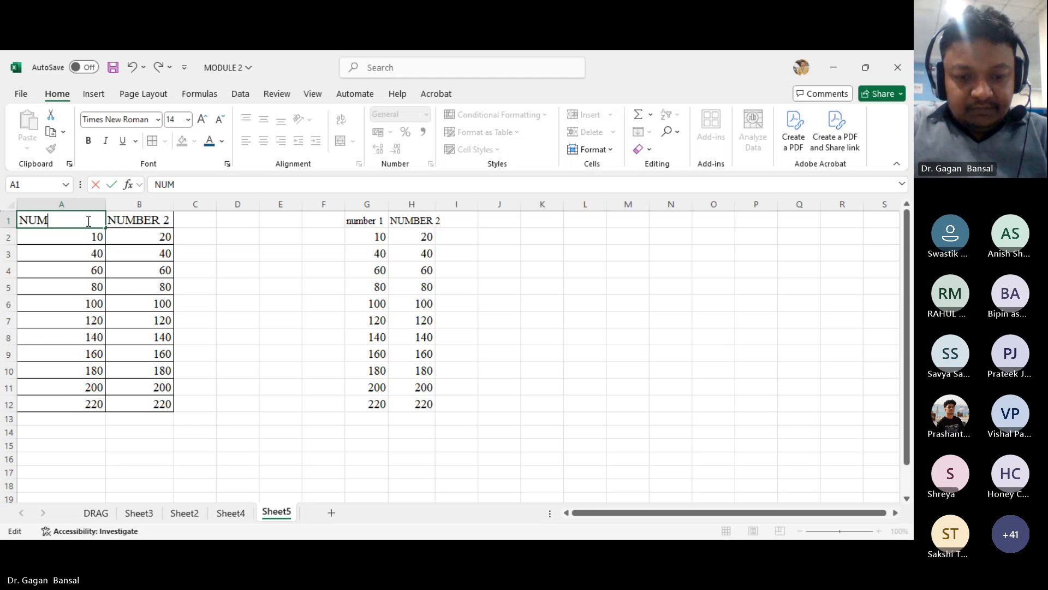
{"action": "type", "text": "BER"}
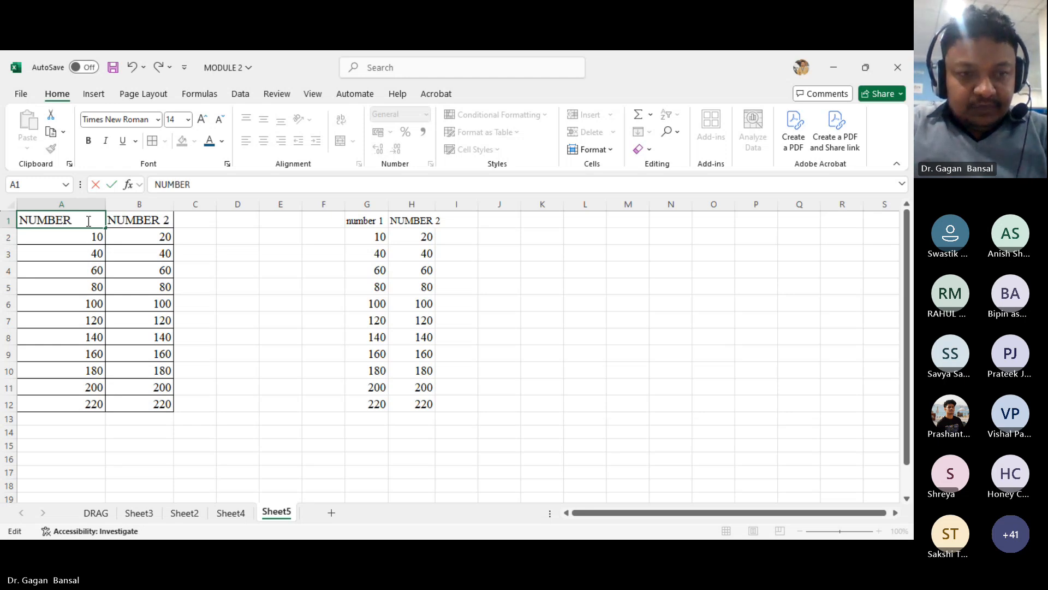
{"action": "type", "text": " 1"}
{"action": "key", "text": "Return"}
- Fill the header cells A1:B1 with yellow
{"action": "left_click_drag", "start_coordinate": [89, 220], "coordinate": [118, 220]}
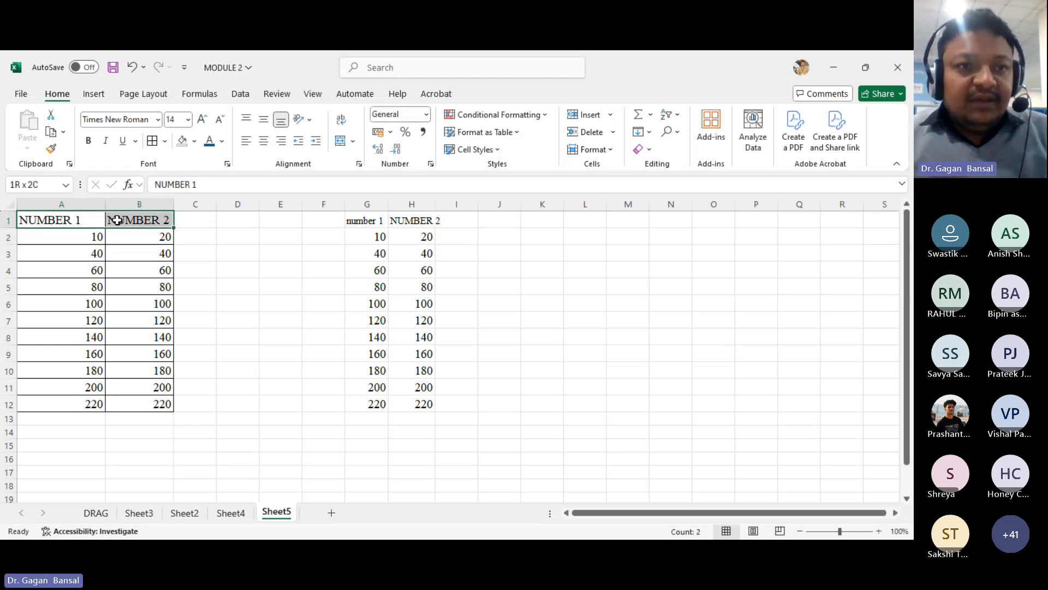
{"action": "left_click", "coordinate": [194, 143]}
{"action": "left_click", "coordinate": [215, 297]}
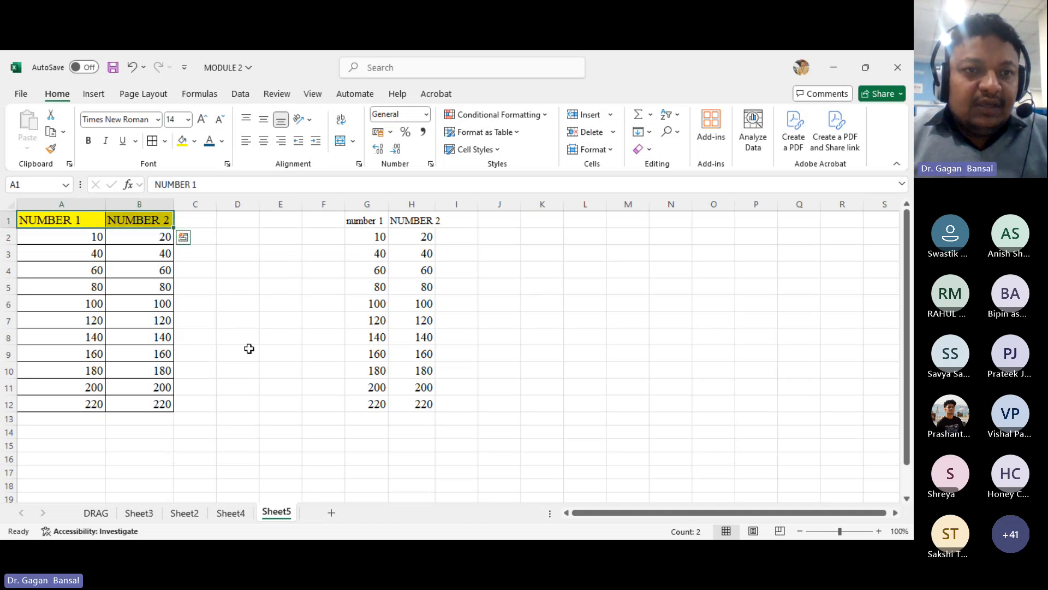
{"action": "left_click", "coordinate": [245, 352]}
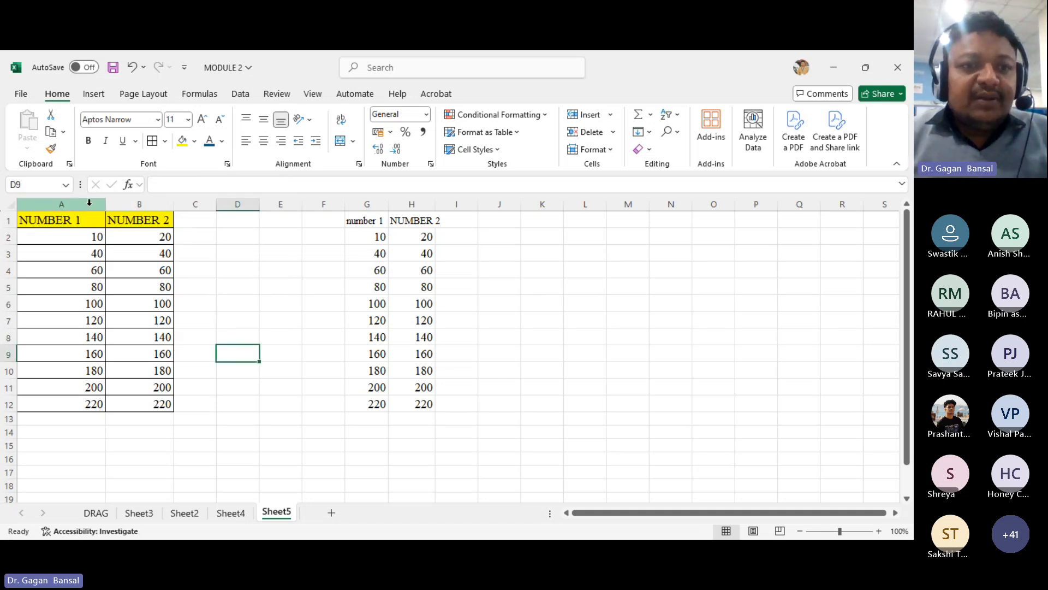
- Center-align the contents of columns A and B
{"action": "left_click_drag", "start_coordinate": [84, 204], "coordinate": [123, 204]}
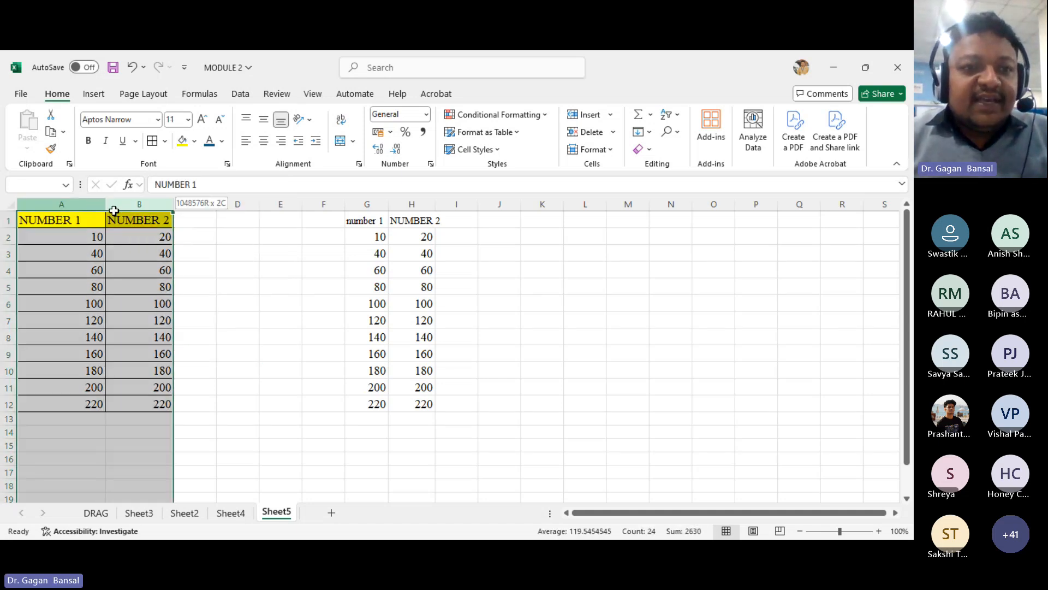
{"action": "left_click", "coordinate": [264, 143]}
{"action": "left_click", "coordinate": [290, 299]}
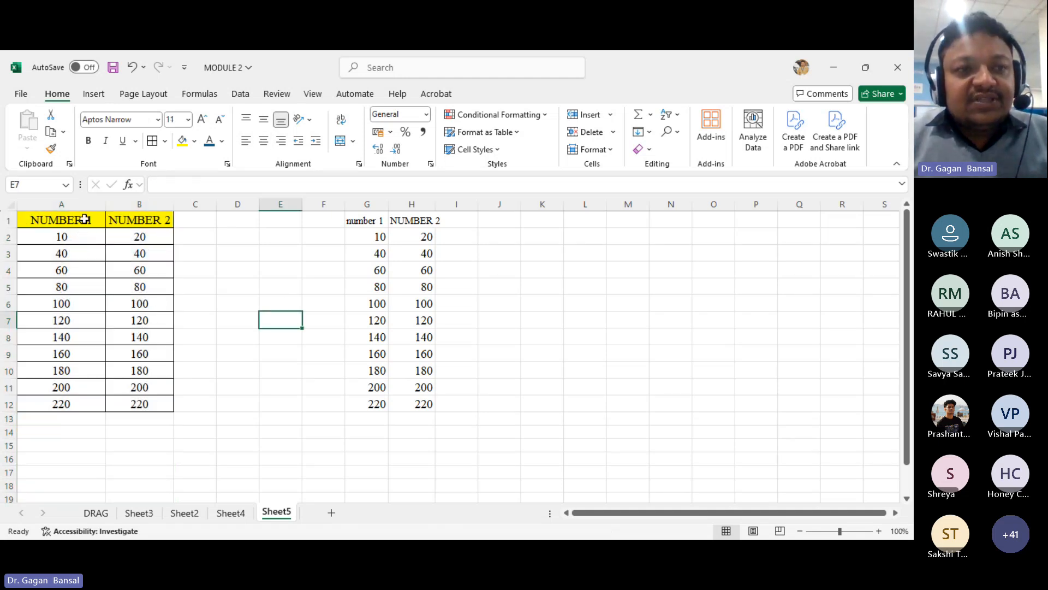
- Make the headers A1:B1 bold and widen column B to fit them
{"action": "left_click_drag", "start_coordinate": [84, 218], "coordinate": [168, 230]}
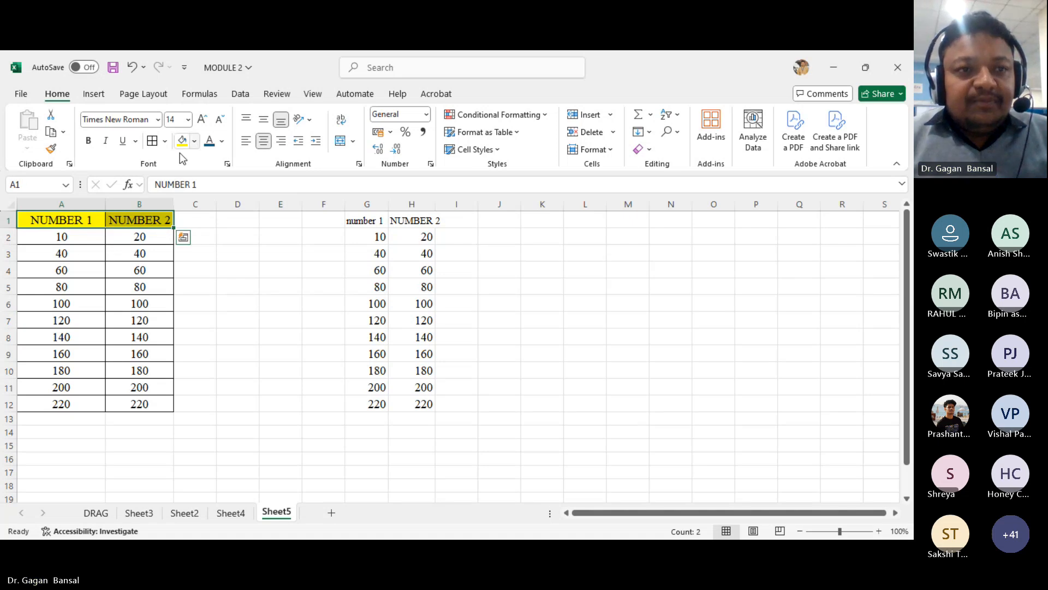
{"action": "left_click", "coordinate": [88, 141]}
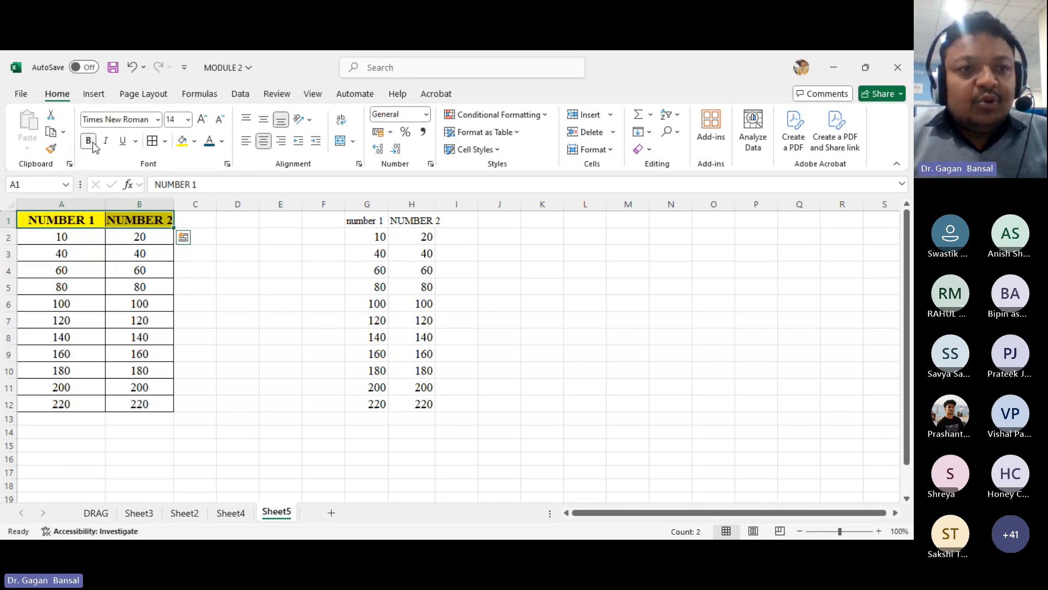
{"action": "left_click_drag", "start_coordinate": [174, 204], "coordinate": [187, 204]}
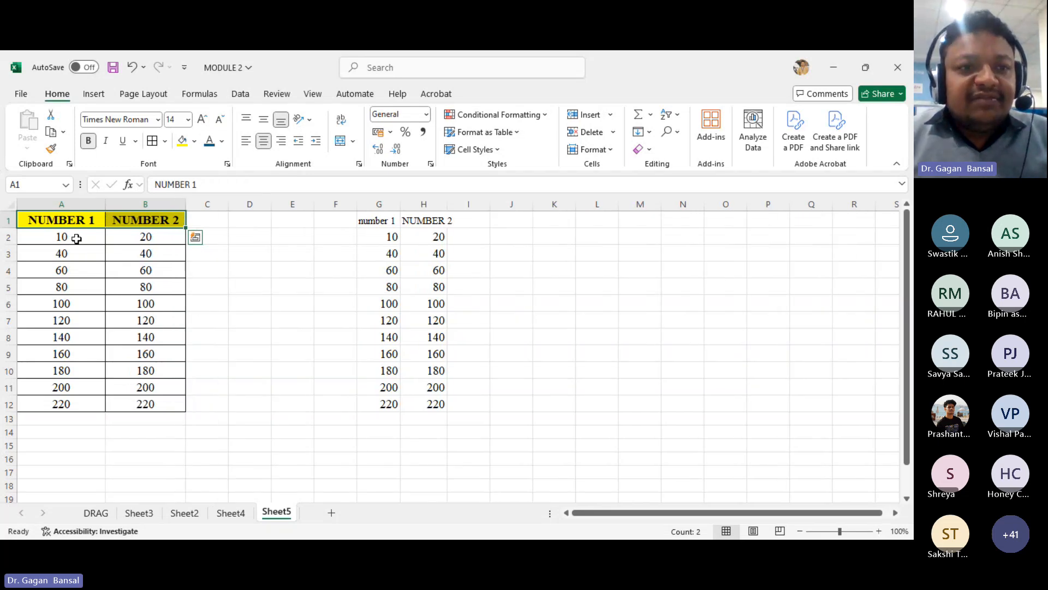
- Show the values in A2:A12 with two decimal places
{"action": "left_click_drag", "start_coordinate": [76, 238], "coordinate": [94, 404]}
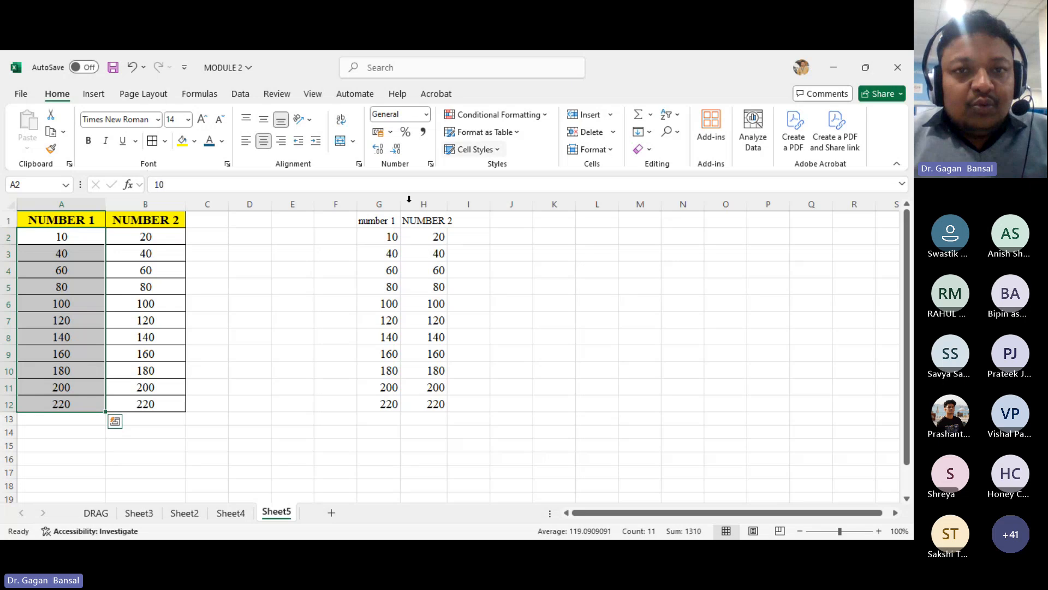
{"action": "left_click", "coordinate": [382, 149]}
{"action": "left_click", "coordinate": [382, 149]}
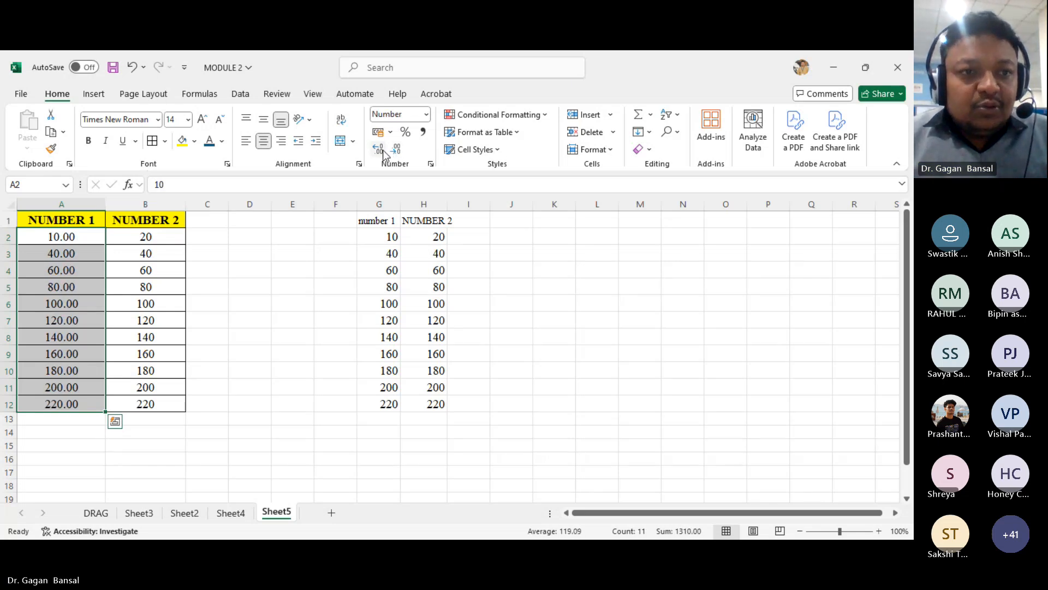
{"action": "left_click", "coordinate": [283, 404]}
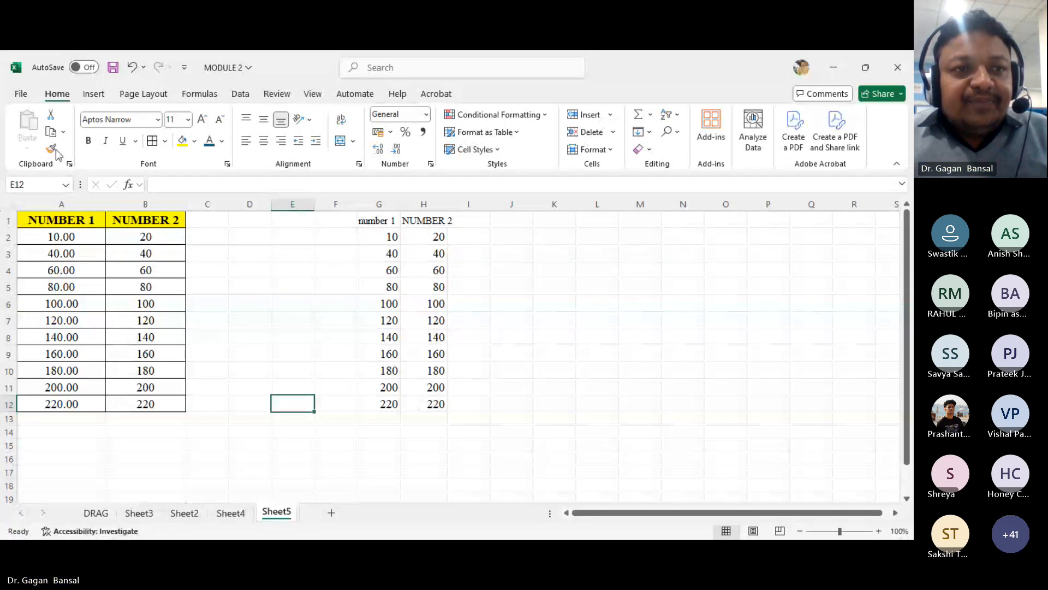
- Copy the formatting of A1:B12 onto G1:H12 with Format Painter and autofit columns G and H
{"action": "left_click_drag", "start_coordinate": [66, 221], "coordinate": [132, 400]}
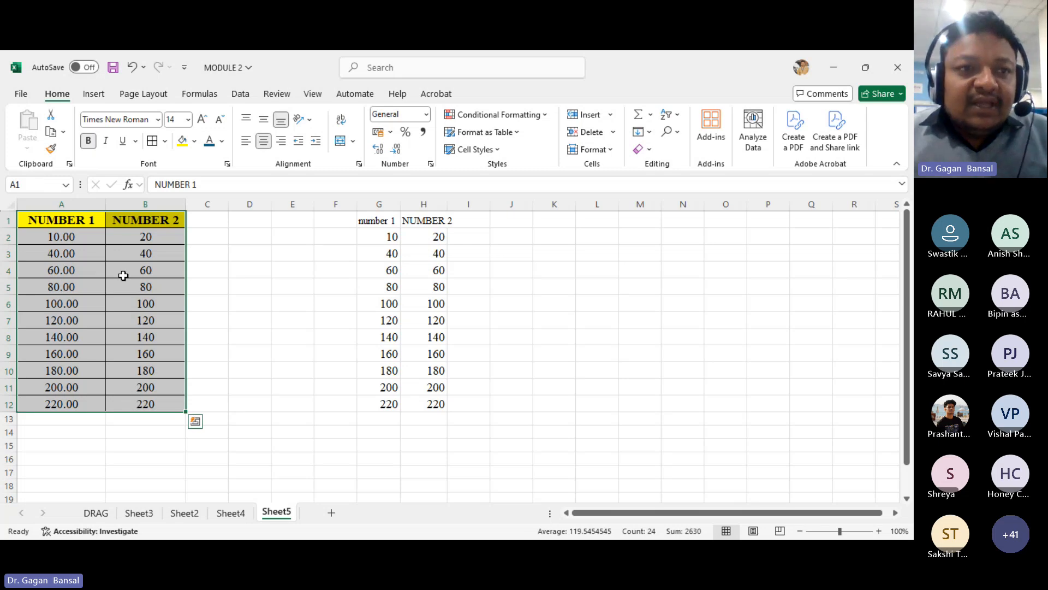
{"action": "left_click", "coordinate": [51, 149]}
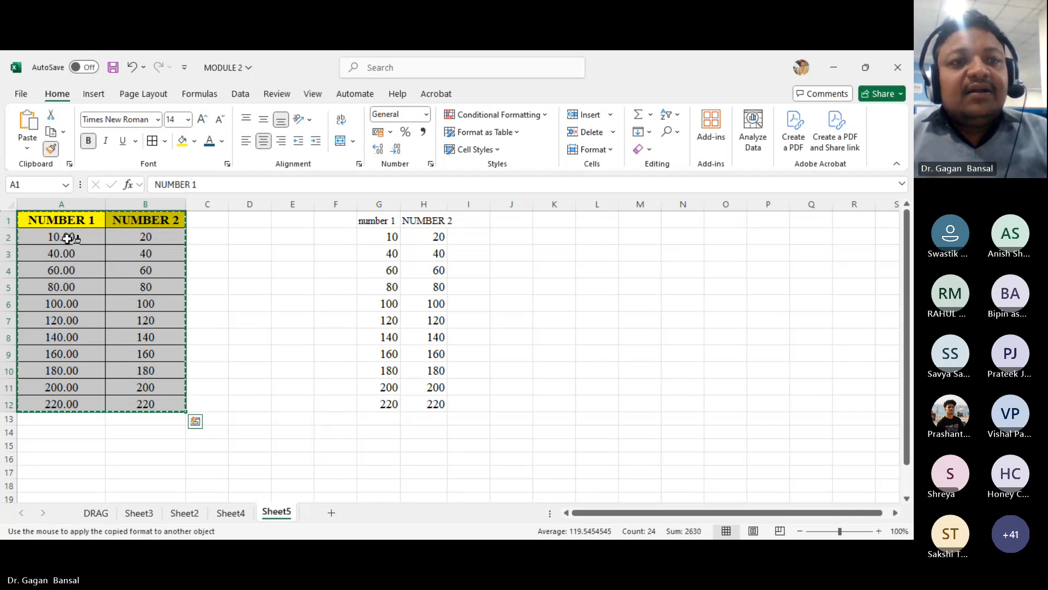
{"action": "mouse_move", "coordinate": [365, 217]}
{"action": "left_mouse_down"}
{"action": "mouse_move", "coordinate": [403, 218]}
{"action": "mouse_move", "coordinate": [334, 346]}
{"action": "mouse_move", "coordinate": [355, 393]}
{"action": "mouse_move", "coordinate": [432, 408]}
{"action": "left_mouse_up"}
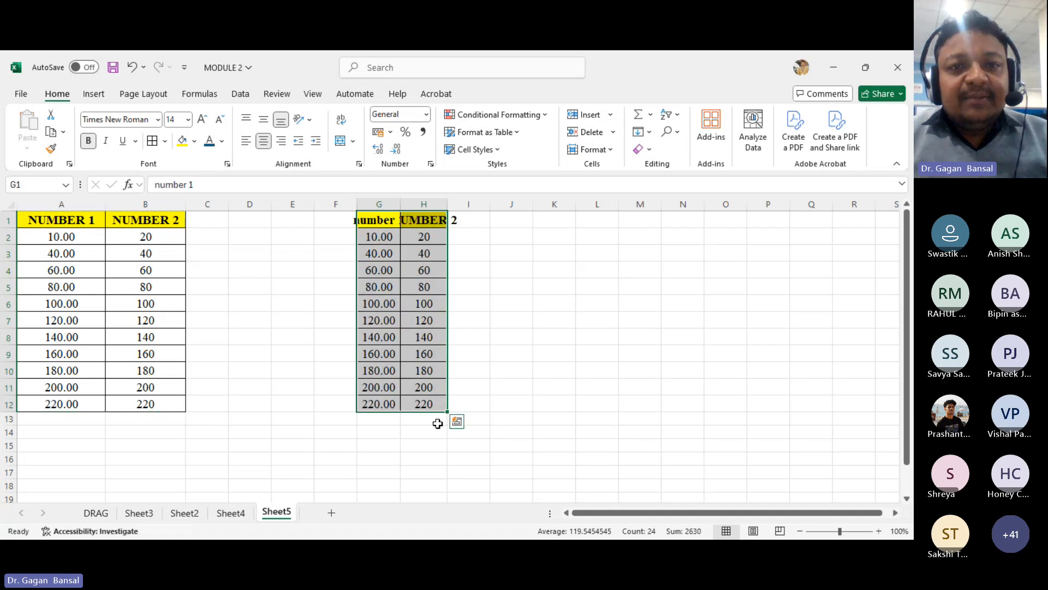
{"action": "double_click", "coordinate": [401, 201]}
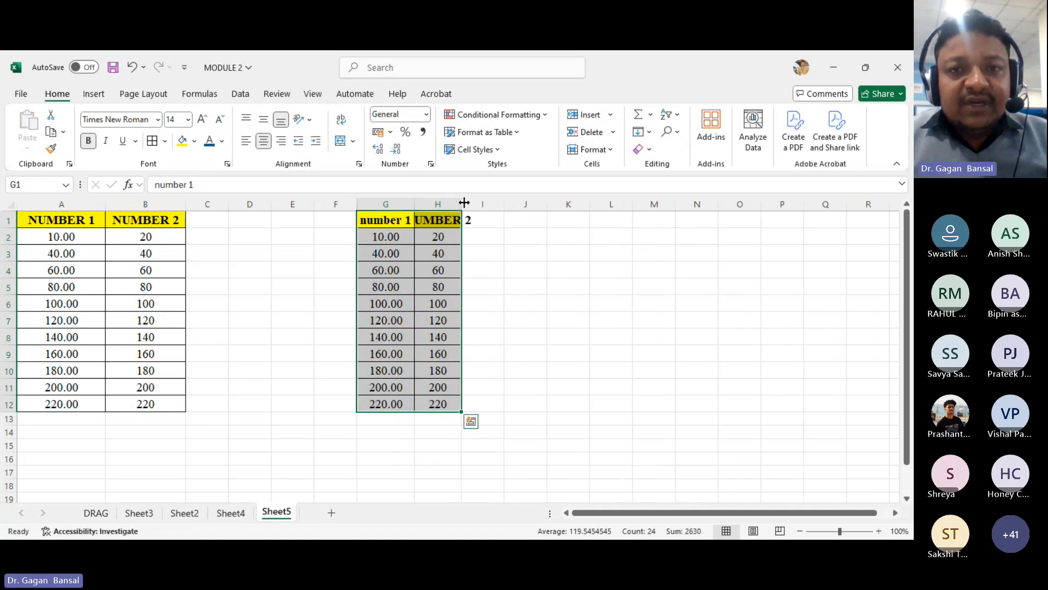
{"action": "double_click", "coordinate": [464, 203]}
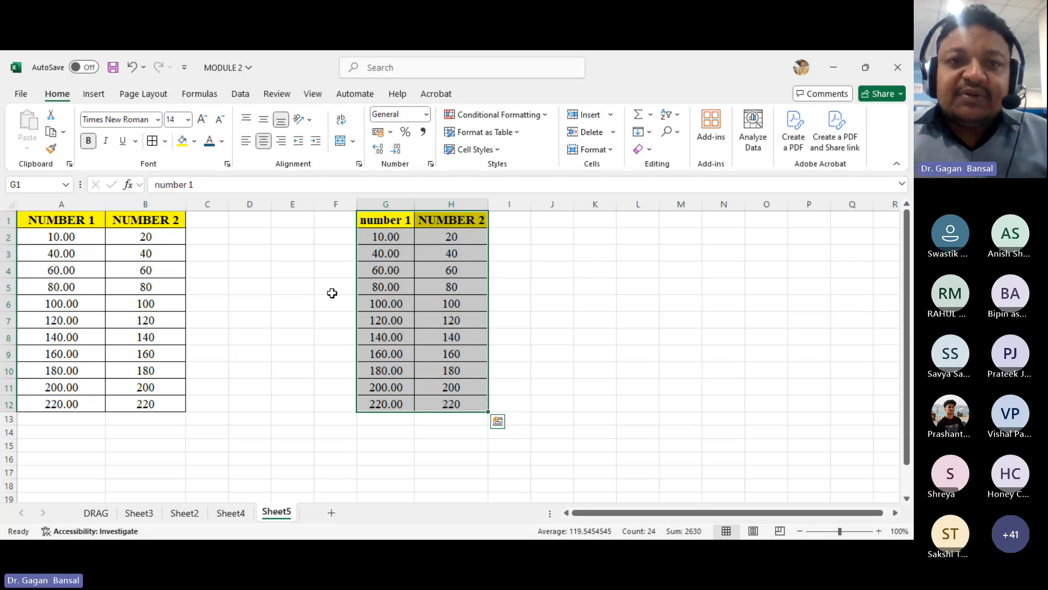
- Undo the column autofits and the painted formatting on G1:H12
{"action": "key", "text": "ctrl+z"}
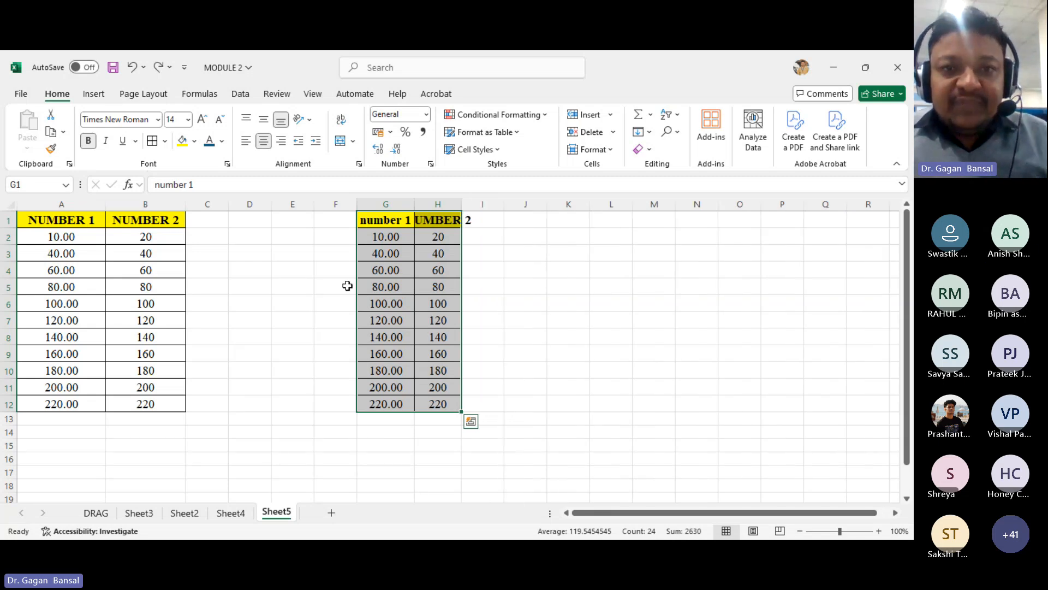
{"action": "key", "text": "ctrl+z"}
{"action": "key", "text": "ctrl+z"}
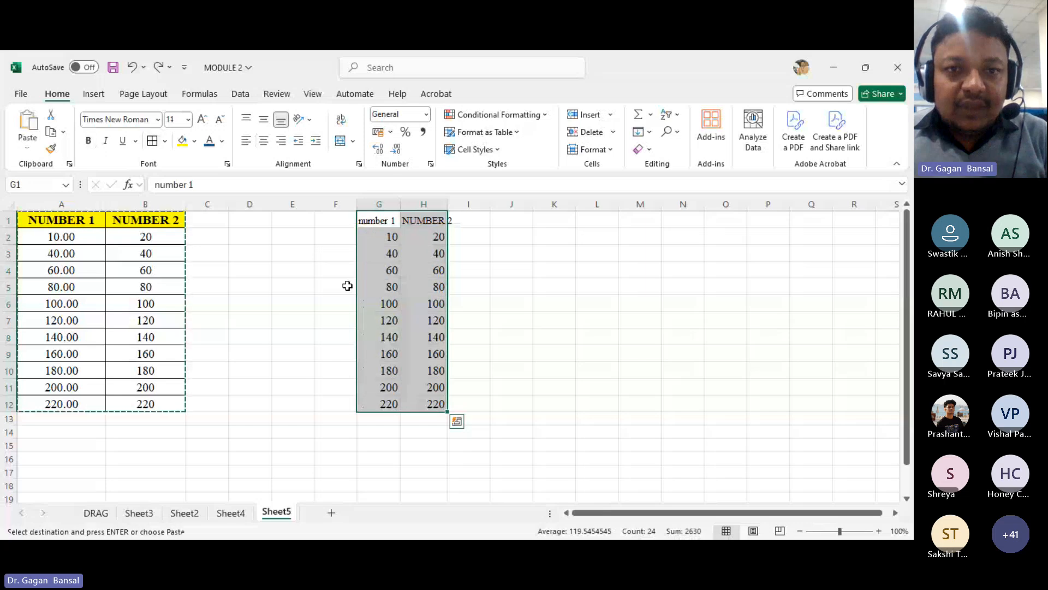
{"action": "left_click", "coordinate": [347, 286]}
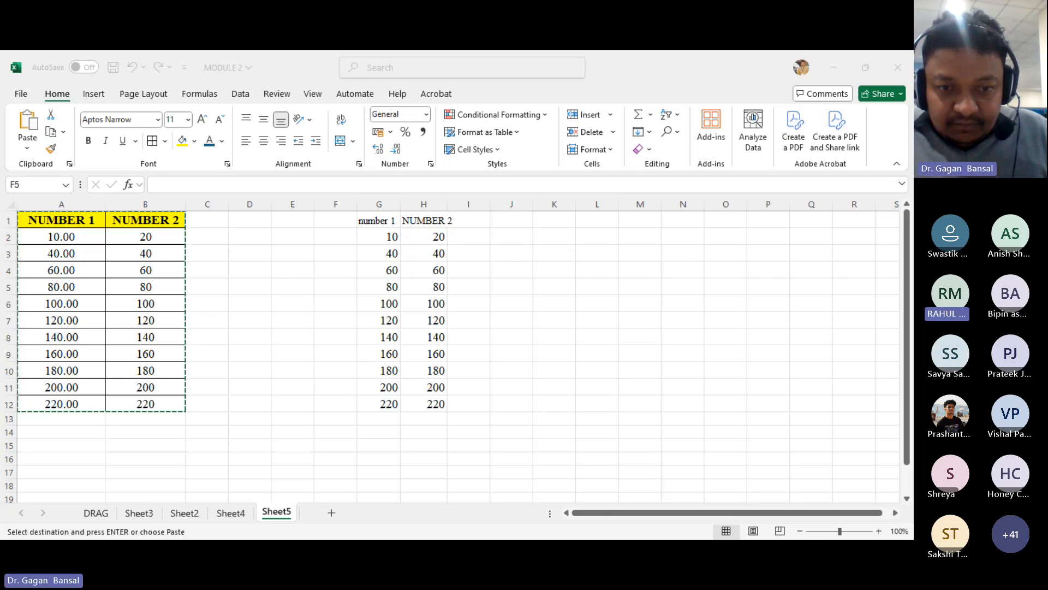
{"action": "left_click", "coordinate": [388, 512]}
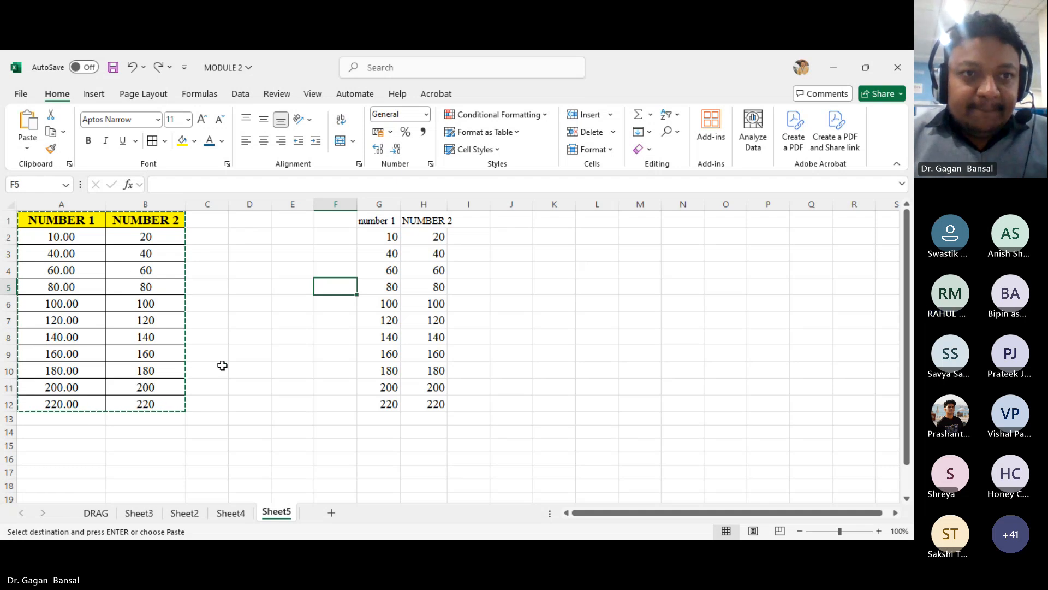
{"action": "left_click", "coordinate": [259, 381]}
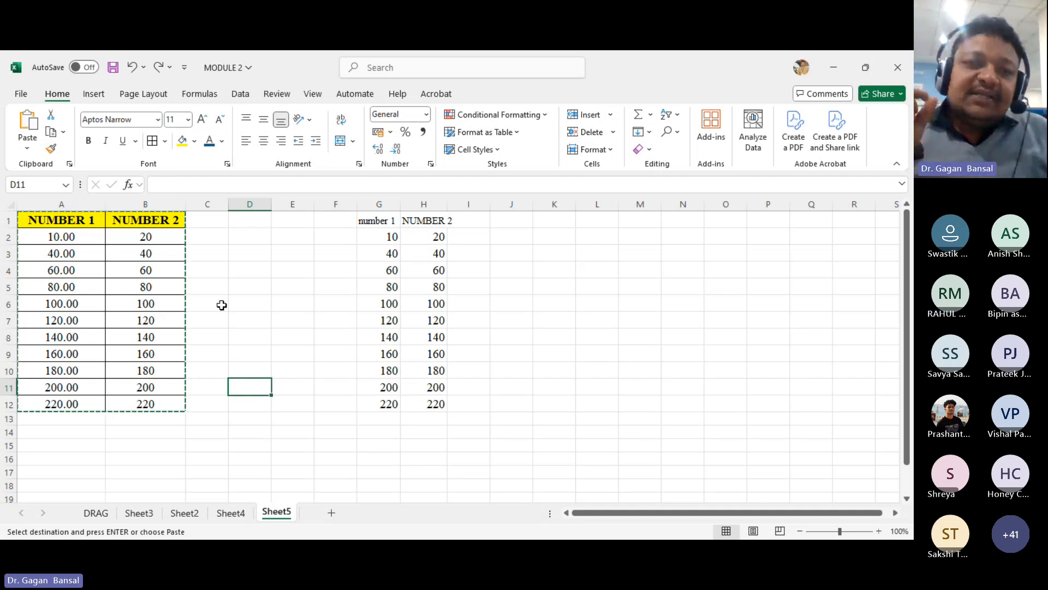
{"action": "left_click", "coordinate": [44, 263]}
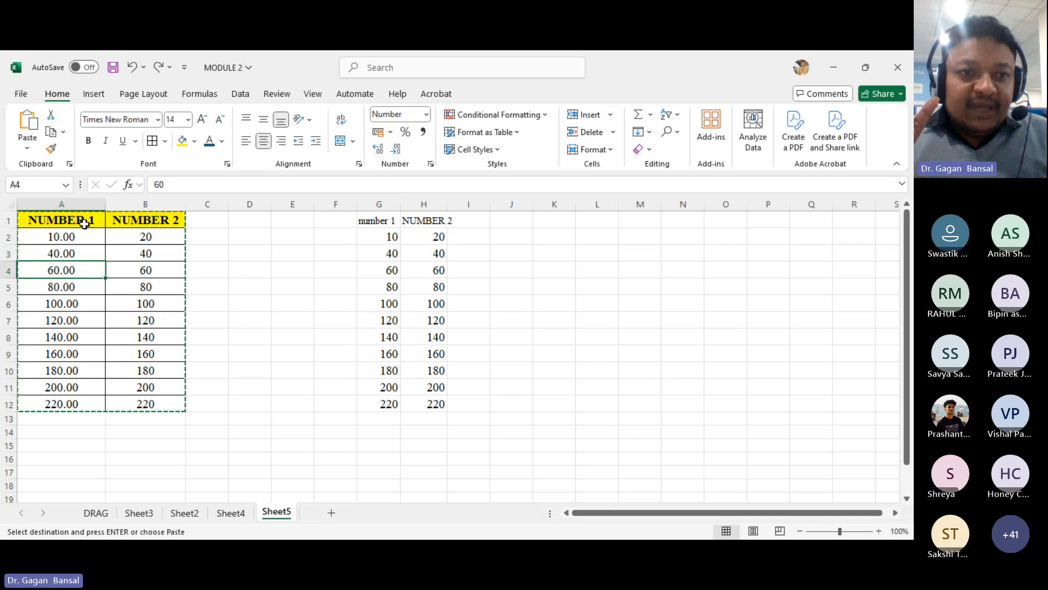
{"action": "left_click_drag", "start_coordinate": [68, 219], "coordinate": [143, 404]}
{"action": "key", "text": "ctrl+v"}
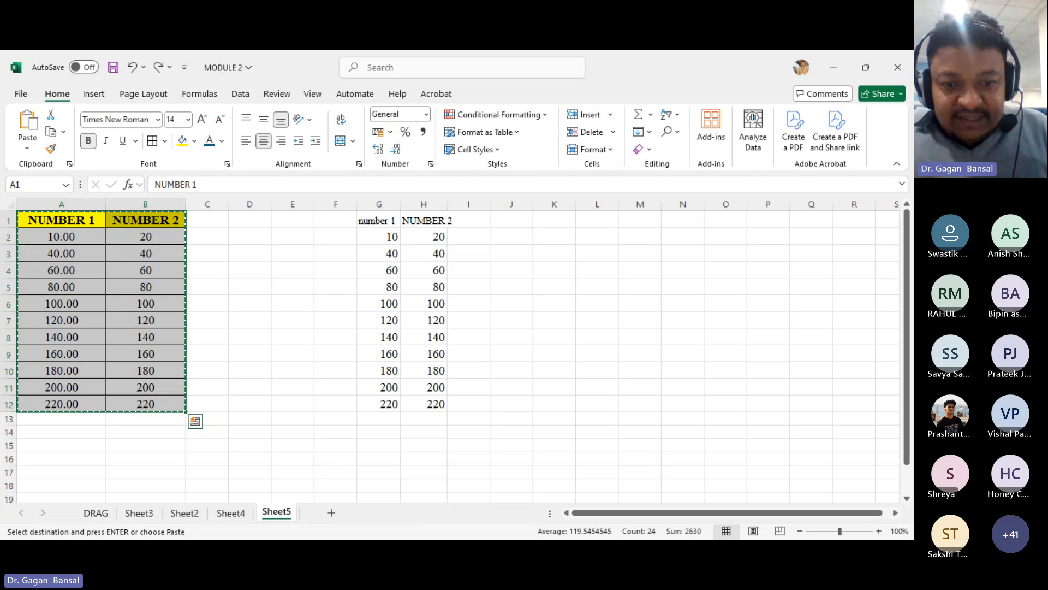
- Switch to Word and open the Change Case options for the notice text without applying one
{"action": "key", "text": "alt+Tab"}
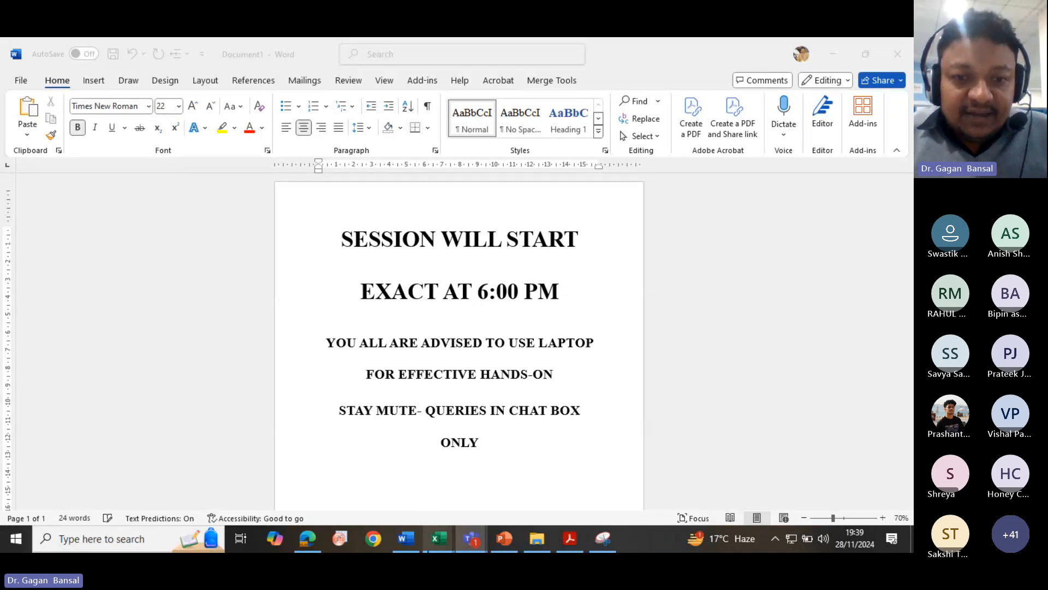
{"action": "mouse_move", "coordinate": [431, 542]}
{"action": "left_click", "coordinate": [358, 509]}
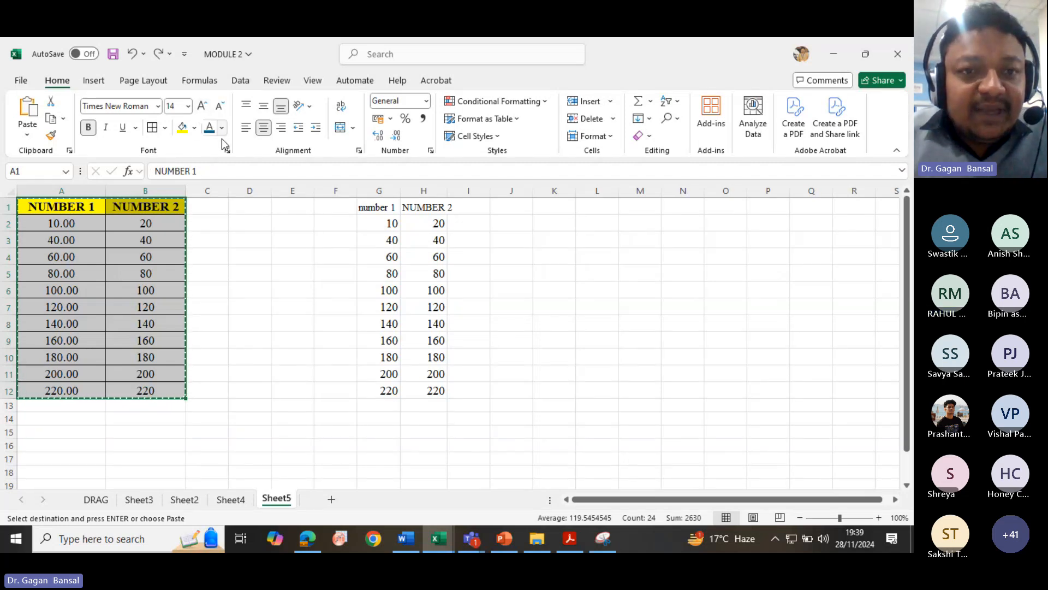
{"action": "left_click", "coordinate": [405, 539]}
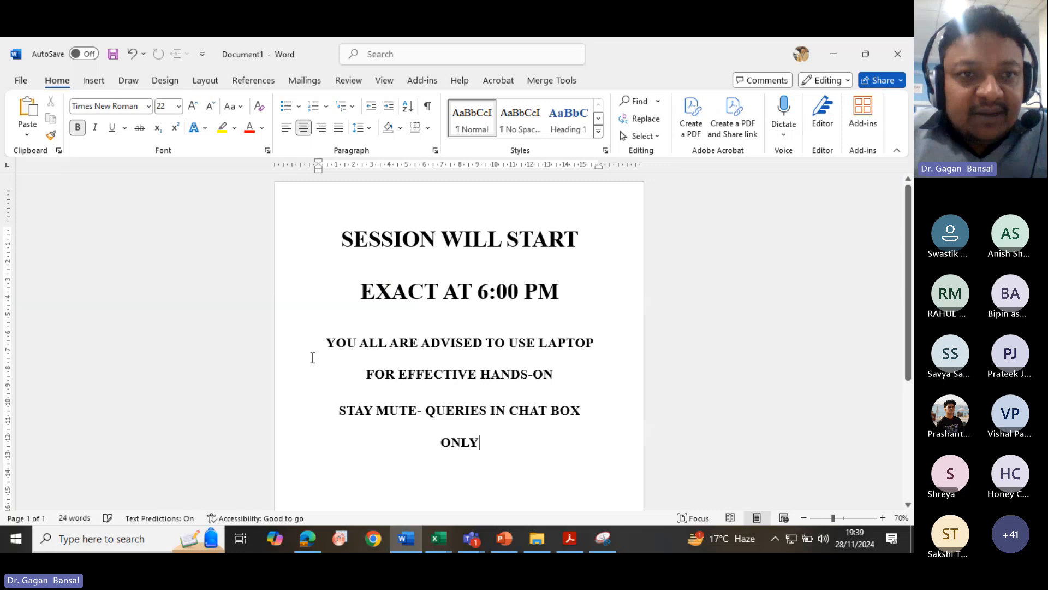
{"action": "left_click", "coordinate": [236, 112]}
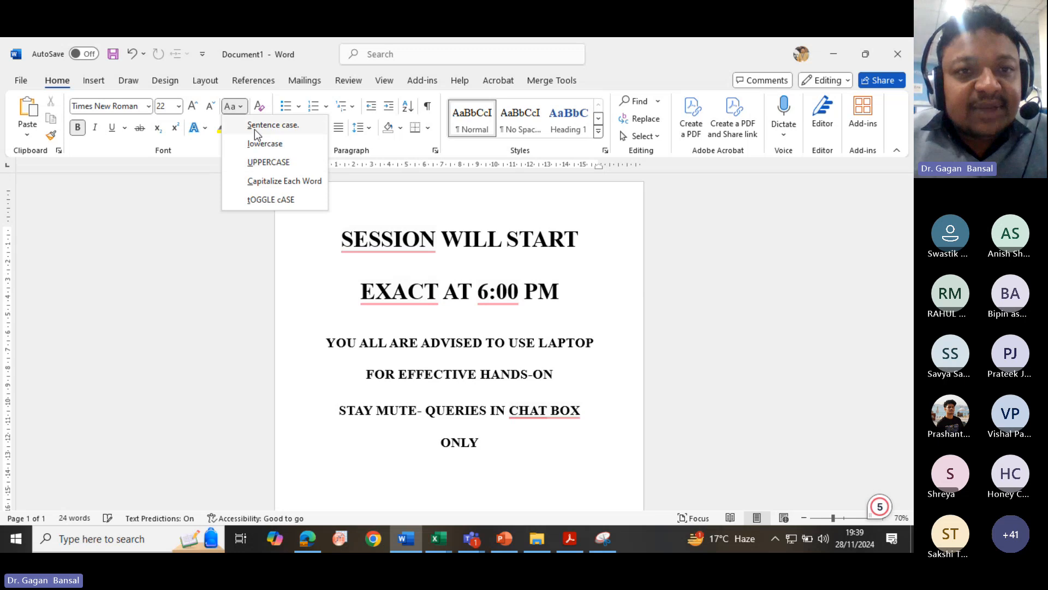
{"action": "left_click", "coordinate": [326, 265]}
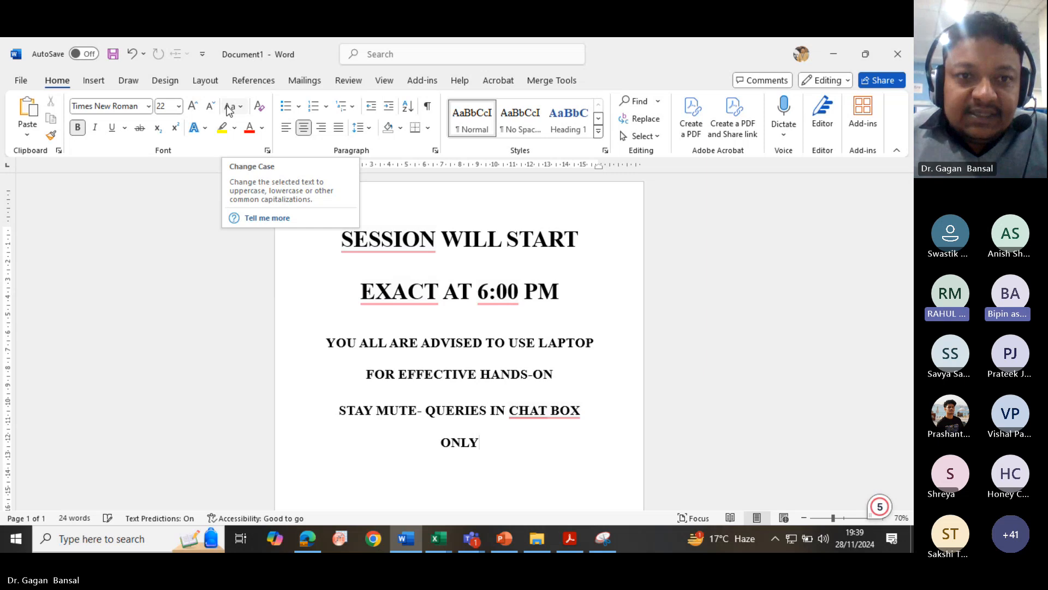
- Return to the spreadsheet and italicize the header cells A1:B1
{"action": "left_click", "coordinate": [438, 538]}
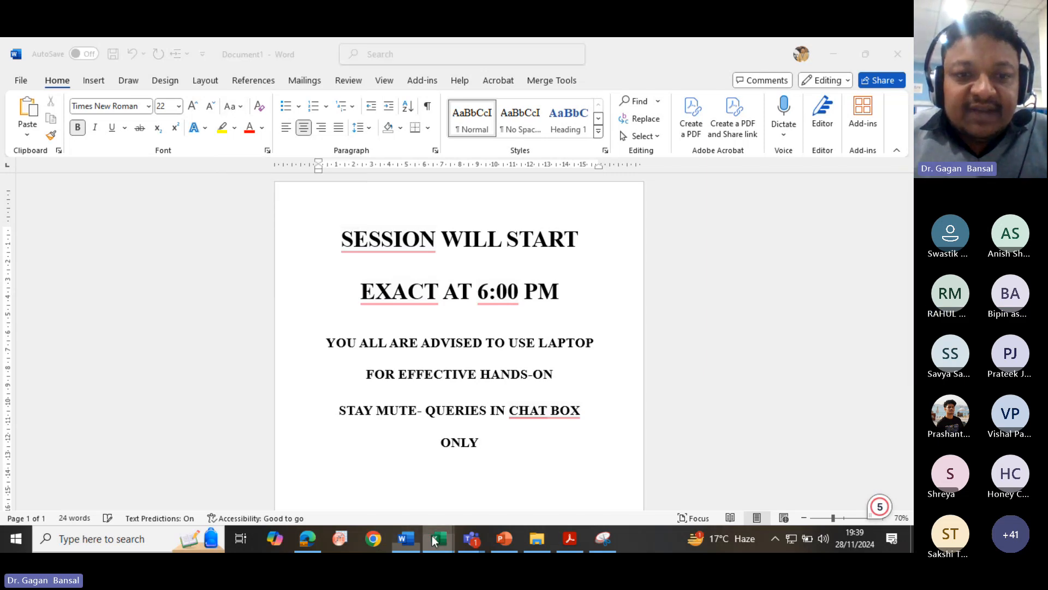
{"action": "left_click", "coordinate": [380, 501]}
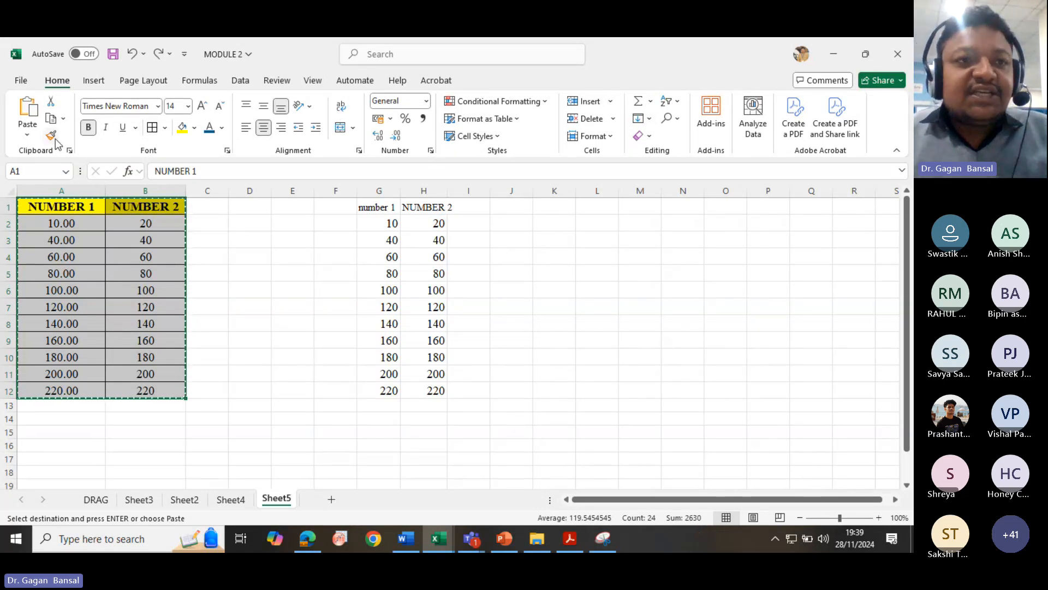
{"action": "left_click_drag", "start_coordinate": [75, 207], "coordinate": [108, 207]}
{"action": "left_click", "coordinate": [105, 127]}
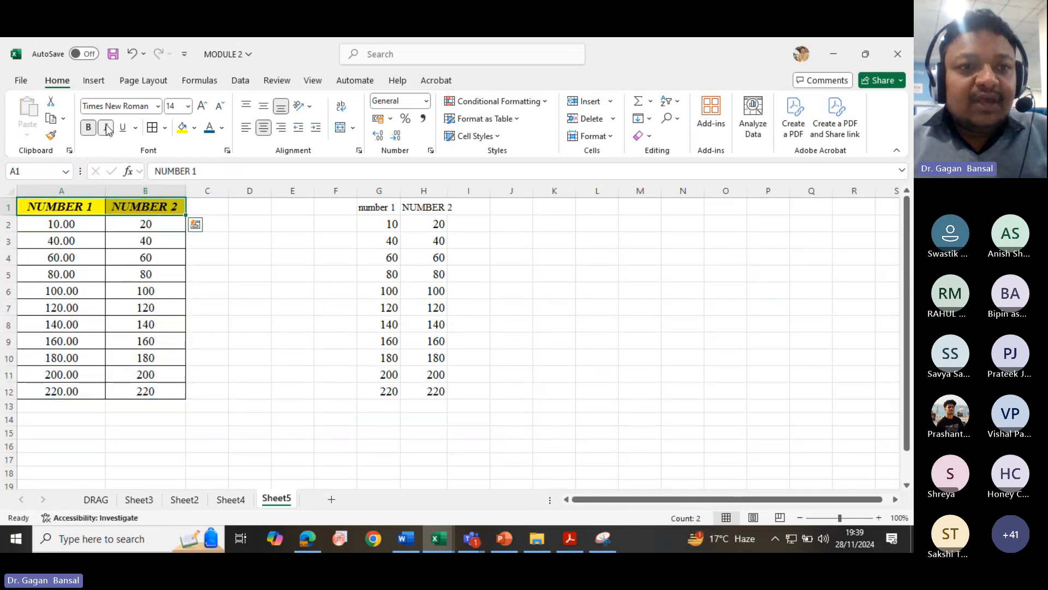
- Underline the header cells A1:B1 and set their font colour to the standard red
{"action": "left_click", "coordinate": [127, 132]}
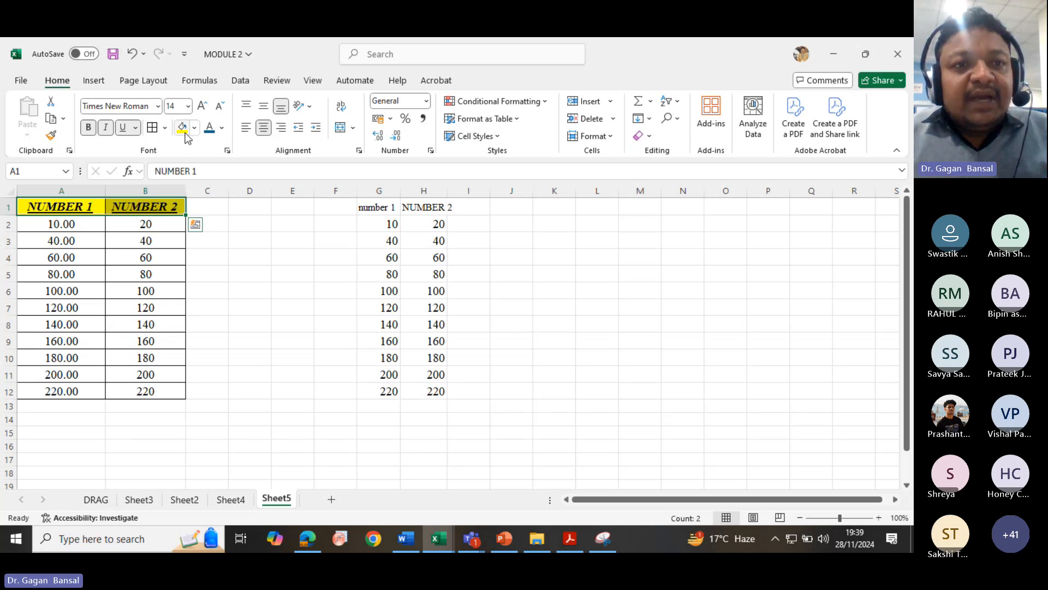
{"action": "left_click", "coordinate": [222, 128]}
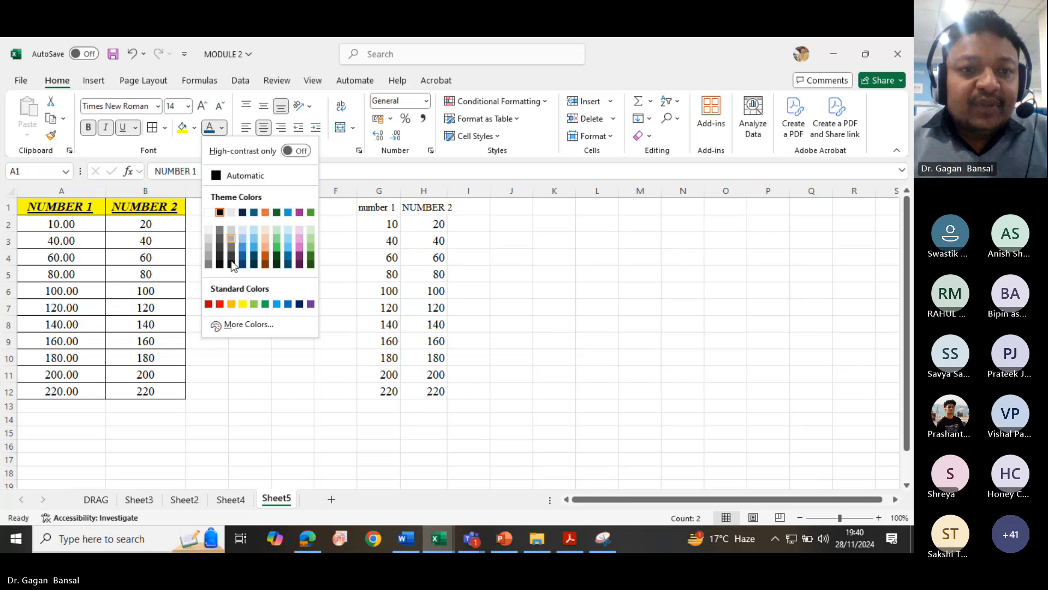
{"action": "left_click", "coordinate": [219, 303]}
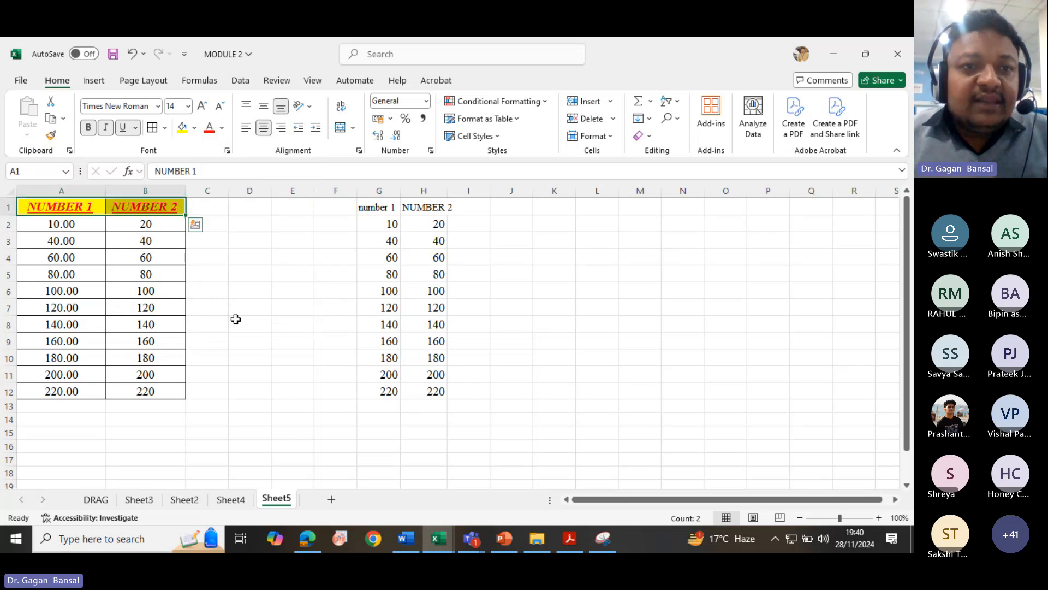
{"action": "left_click", "coordinate": [235, 319]}
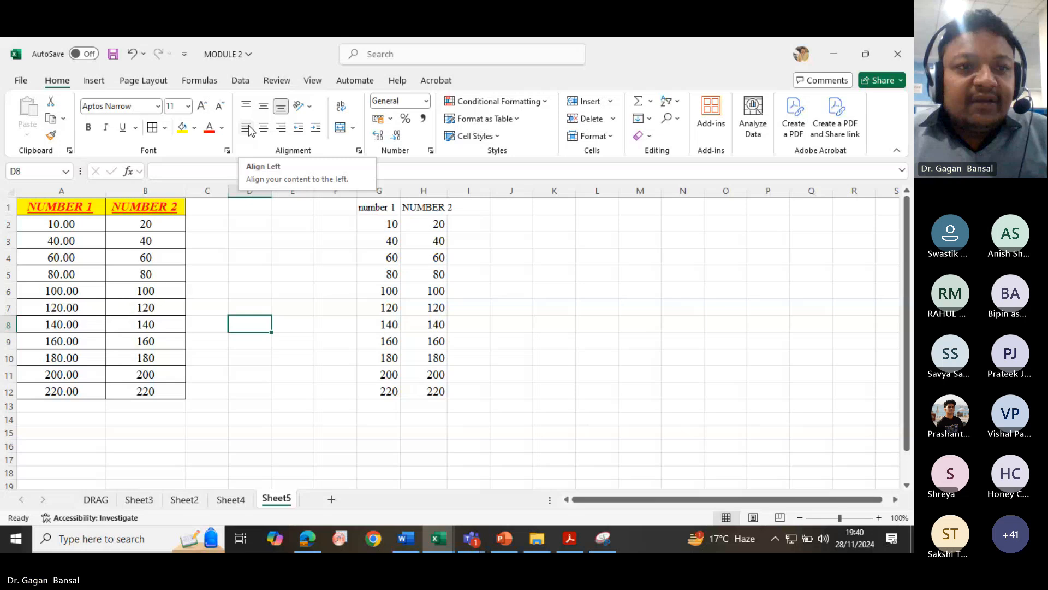
- Increase the height of row 1 and middle-align the header cells A1:B1 vertically
{"action": "left_click", "coordinate": [263, 106]}
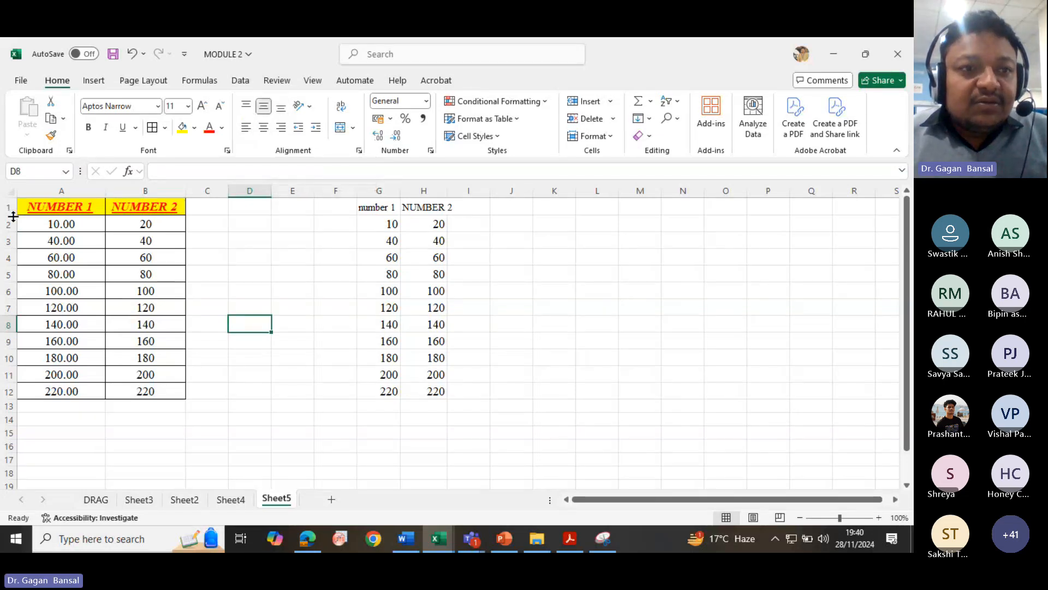
{"action": "left_click_drag", "start_coordinate": [11, 215], "coordinate": [12, 231]}
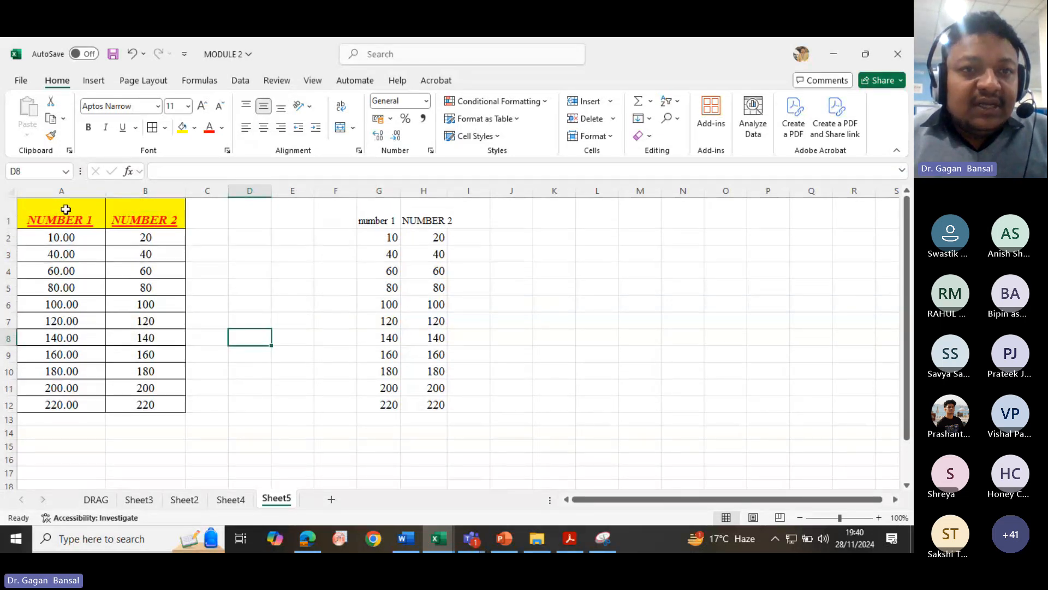
{"action": "left_click", "coordinate": [247, 107]}
{"action": "left_click_drag", "start_coordinate": [52, 213], "coordinate": [129, 213]}
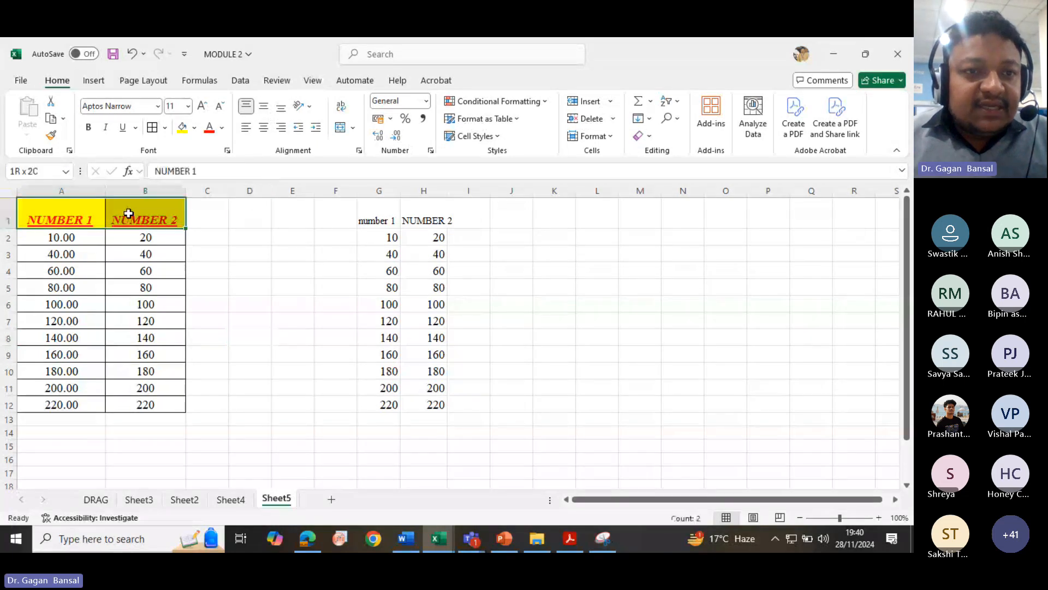
{"action": "left_click", "coordinate": [264, 107]}
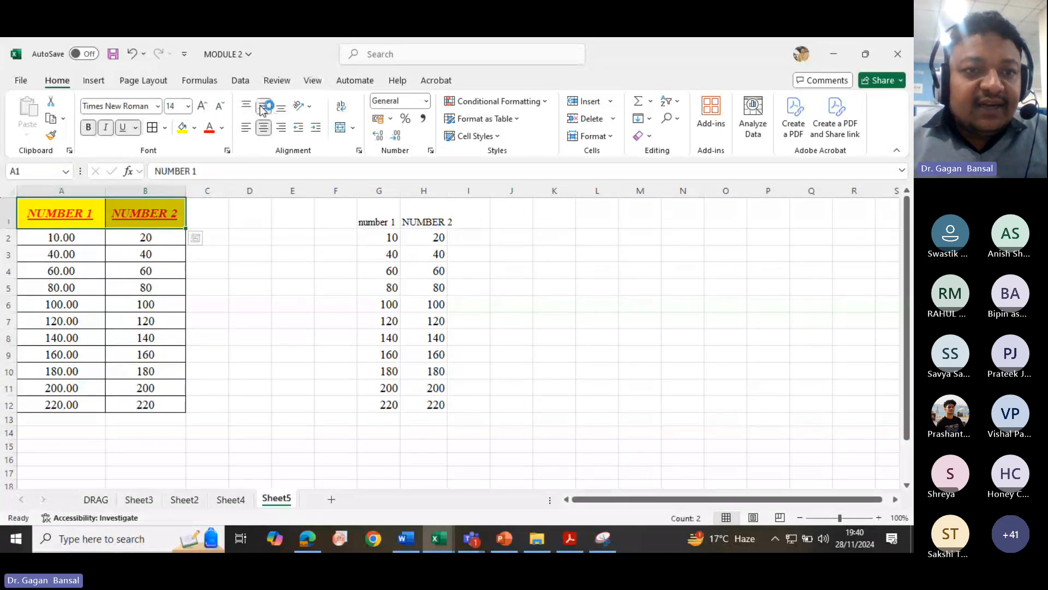
{"action": "left_click", "coordinate": [241, 316]}
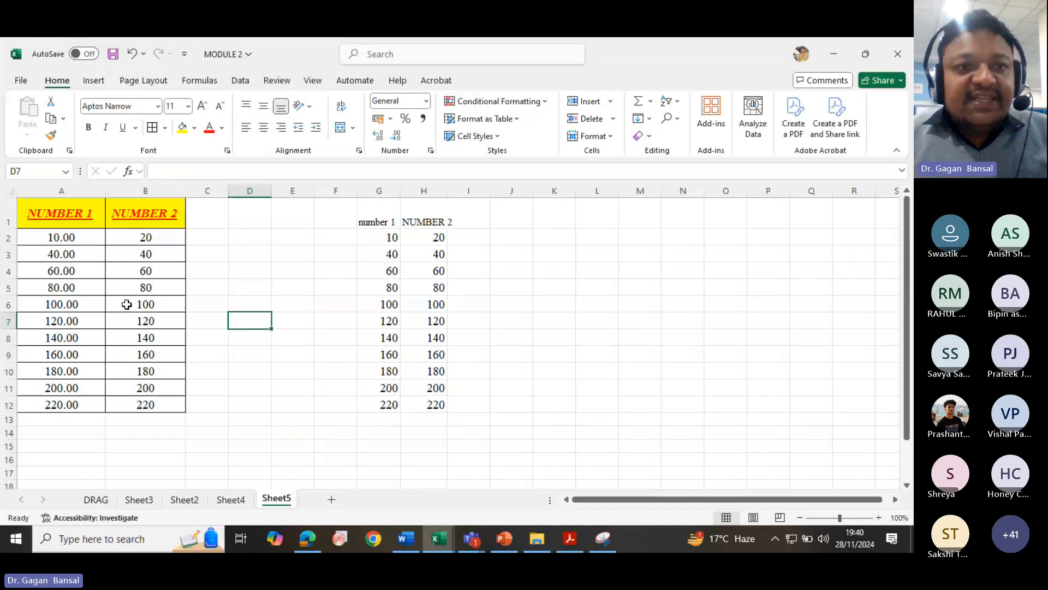
- Paint the formatting of A1:B12 onto G1:H12 with Format Painter and autofit columns G and H
{"action": "mouse_move", "coordinate": [50, 225]}
{"action": "left_mouse_down"}
{"action": "mouse_move", "coordinate": [143, 336]}
{"action": "mouse_move", "coordinate": [148, 418]}
{"action": "left_mouse_up"}
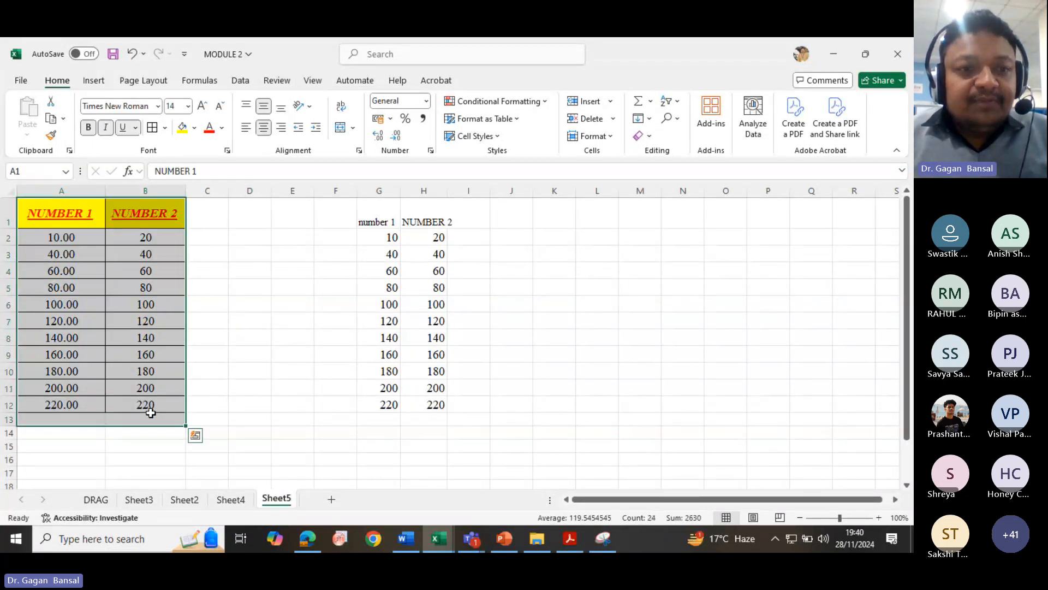
{"action": "left_click", "coordinate": [52, 137]}
{"action": "mouse_move", "coordinate": [373, 205]}
{"action": "left_mouse_down"}
{"action": "mouse_move", "coordinate": [394, 239]}
{"action": "mouse_move", "coordinate": [424, 353]}
{"action": "mouse_move", "coordinate": [425, 411]}
{"action": "left_mouse_up"}
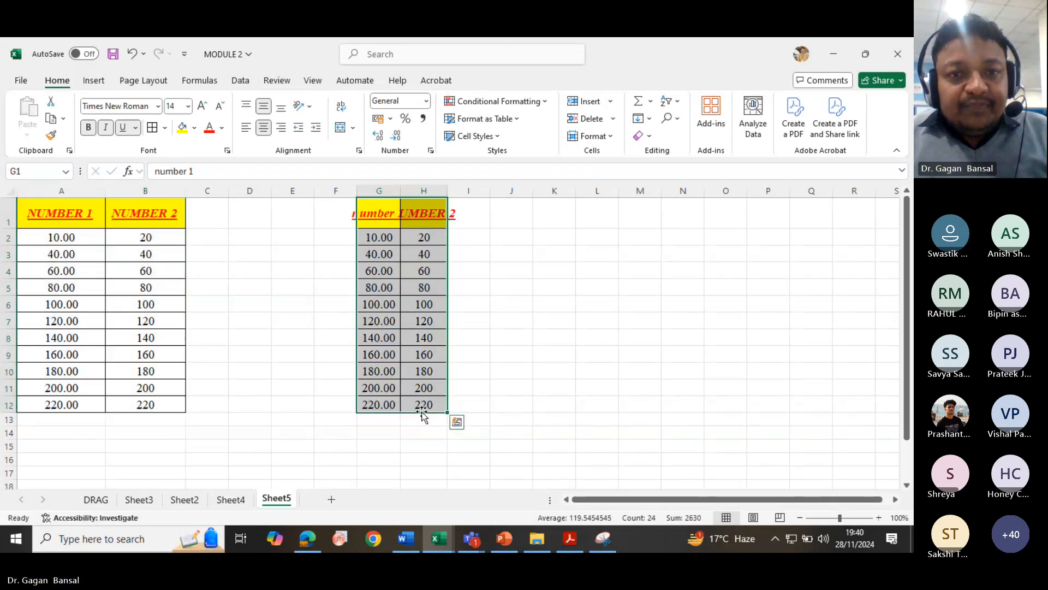
{"action": "double_click", "coordinate": [400, 191]}
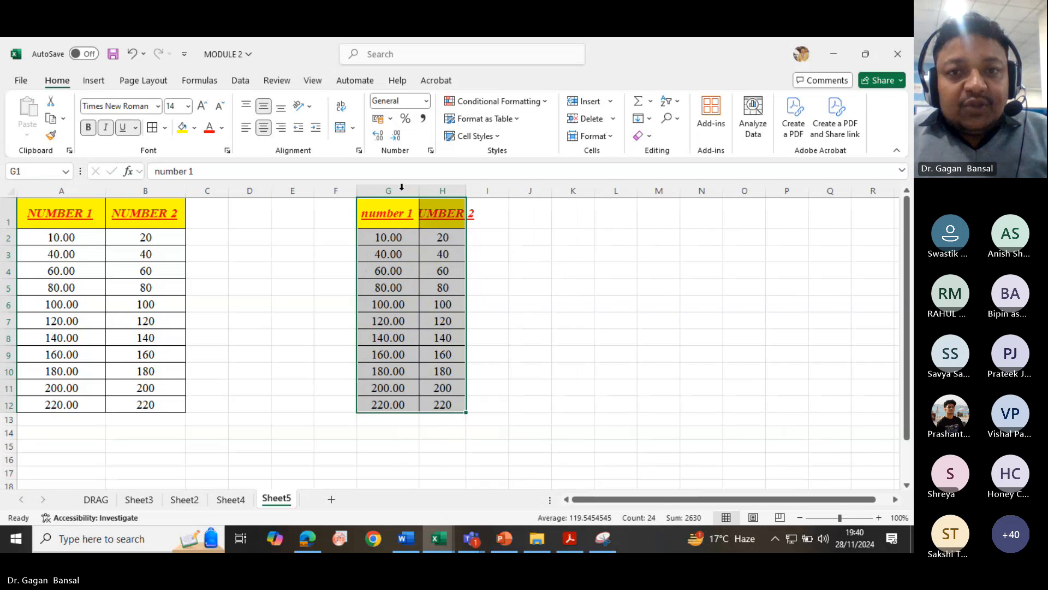
{"action": "double_click", "coordinate": [462, 192]}
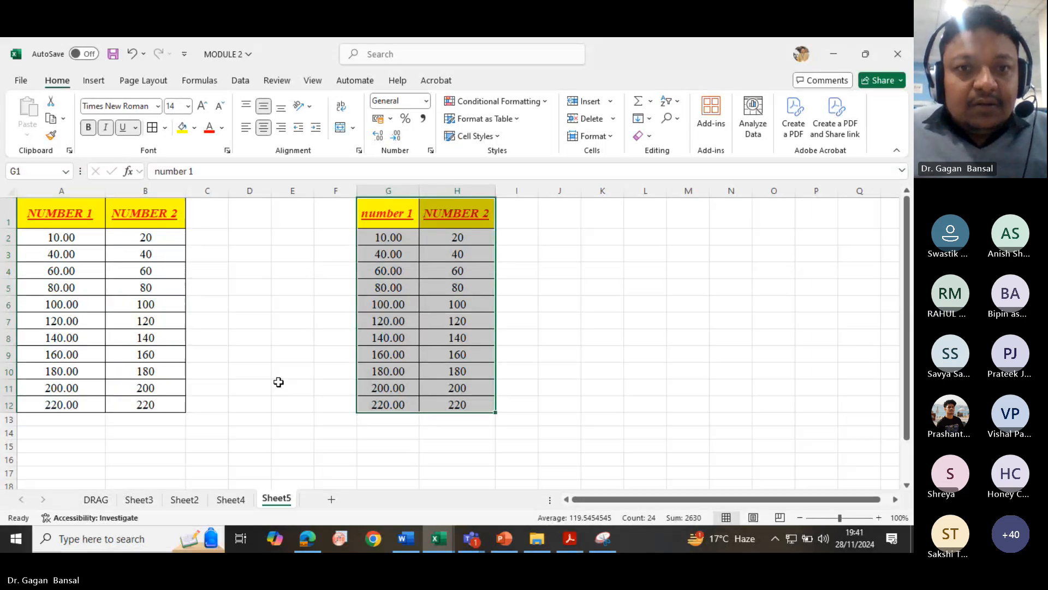
- Copy the table A1:B12, paste it starting at J1, and autofit columns J and K
{"action": "left_click", "coordinate": [388, 215]}
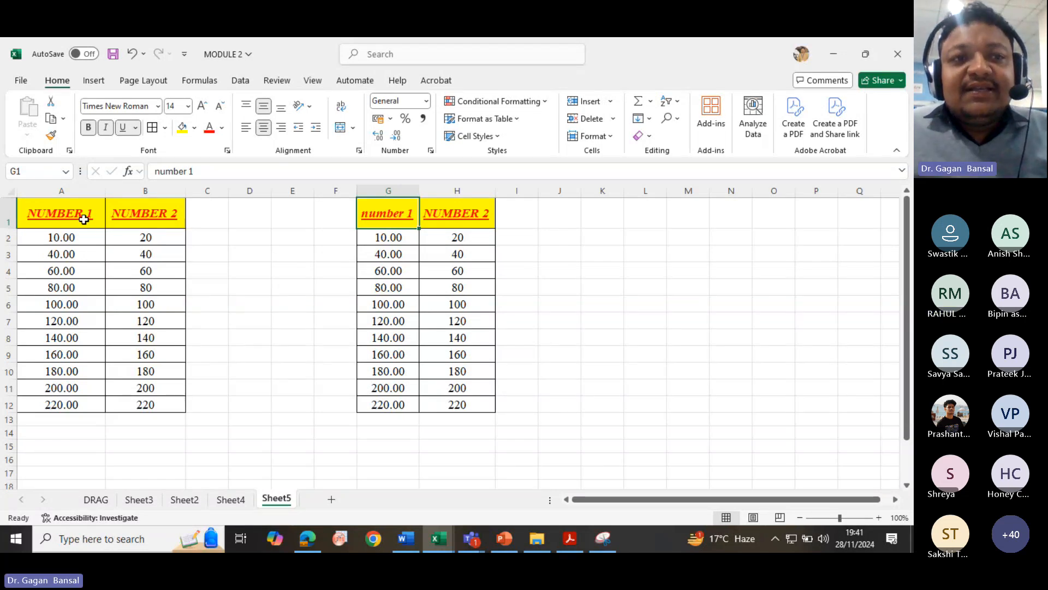
{"action": "left_click_drag", "start_coordinate": [52, 218], "coordinate": [163, 410]}
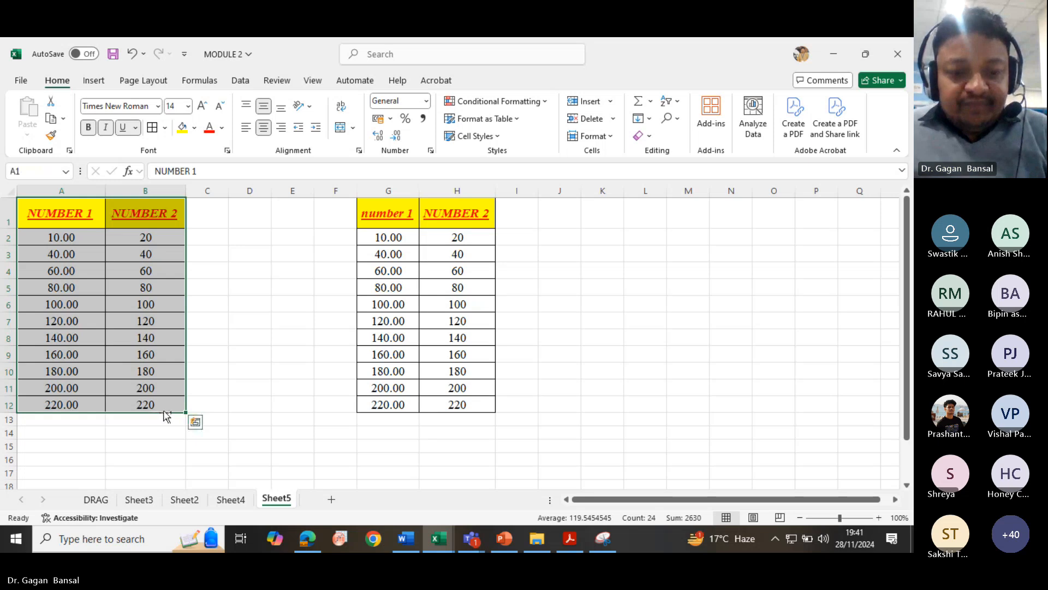
{"action": "key", "text": "ctrl+c"}
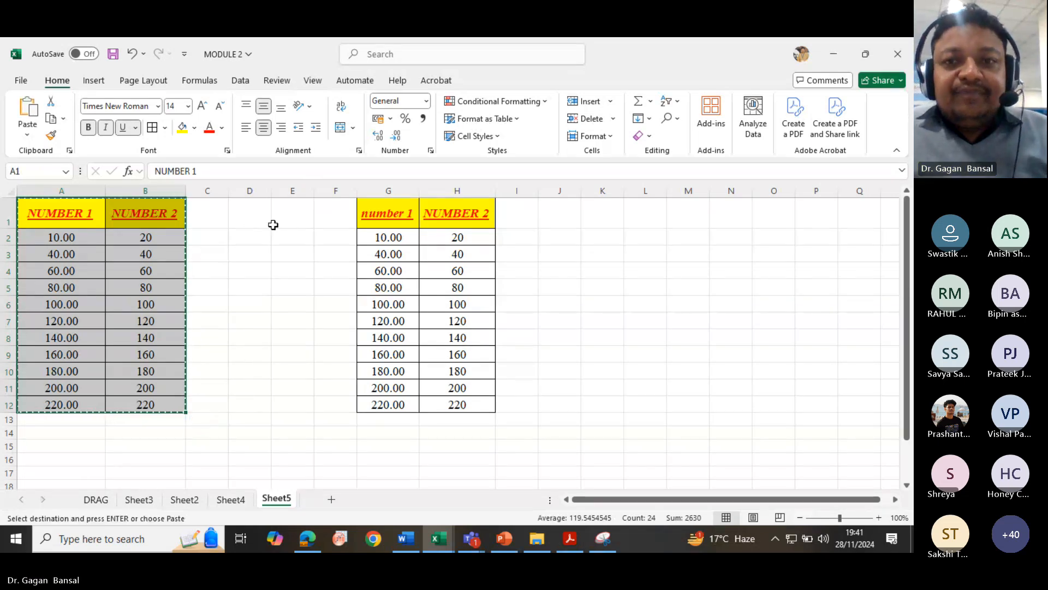
{"action": "left_click", "coordinate": [567, 221]}
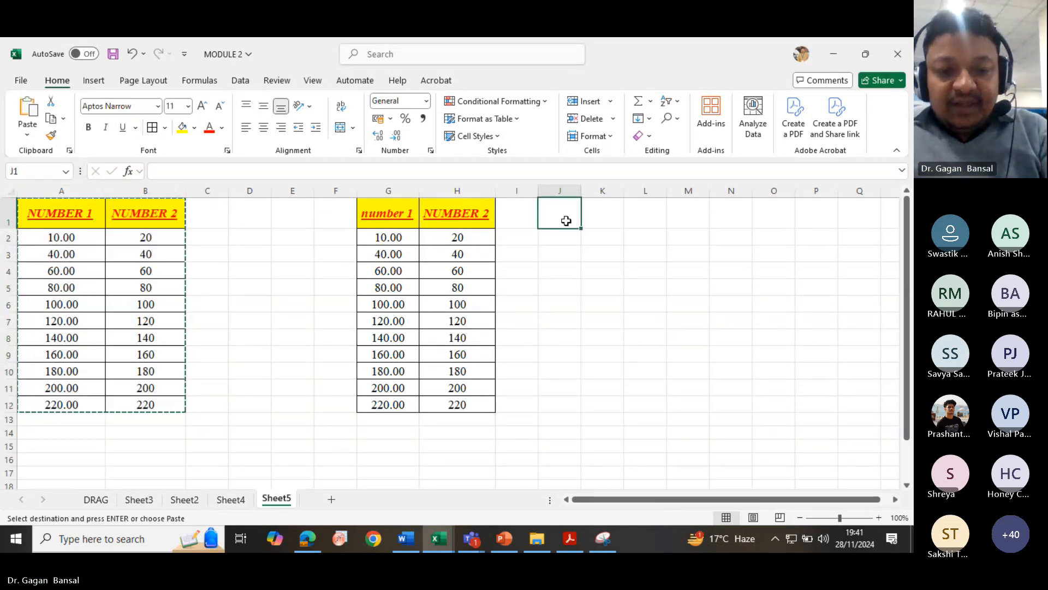
{"action": "key", "text": "ctrl+v"}
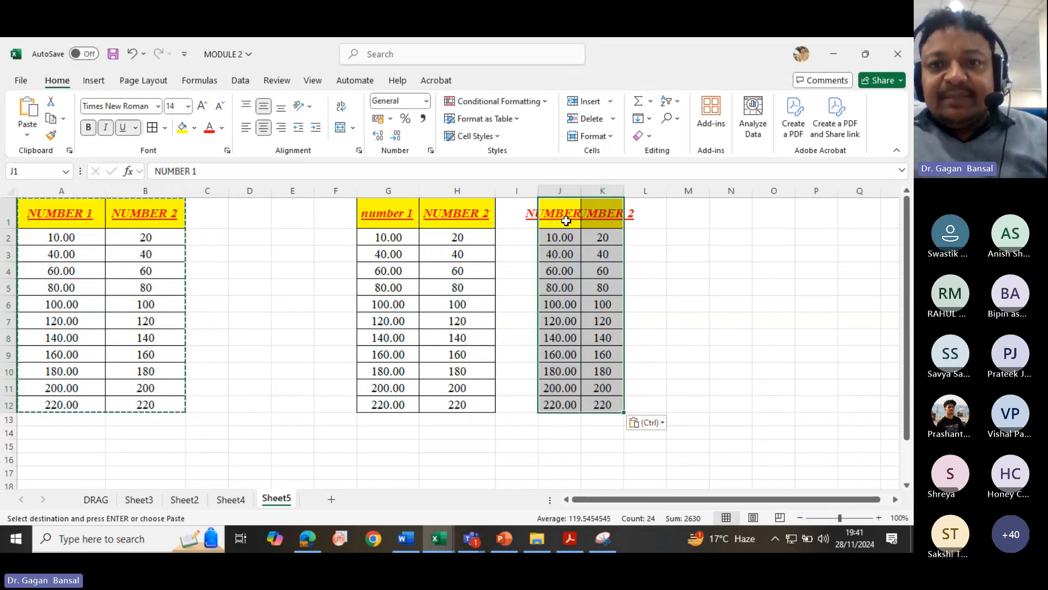
{"action": "left_click", "coordinate": [582, 197]}
{"action": "left_click_drag", "start_coordinate": [580, 192], "coordinate": [580, 192]}
{"action": "double_click", "coordinate": [580, 192]}
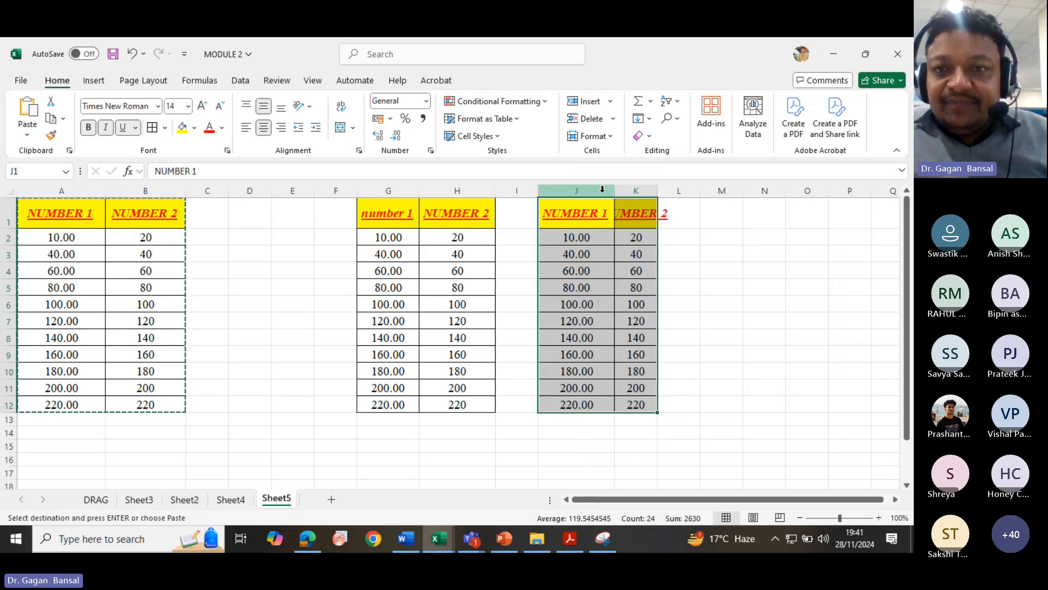
{"action": "double_click", "coordinate": [655, 193]}
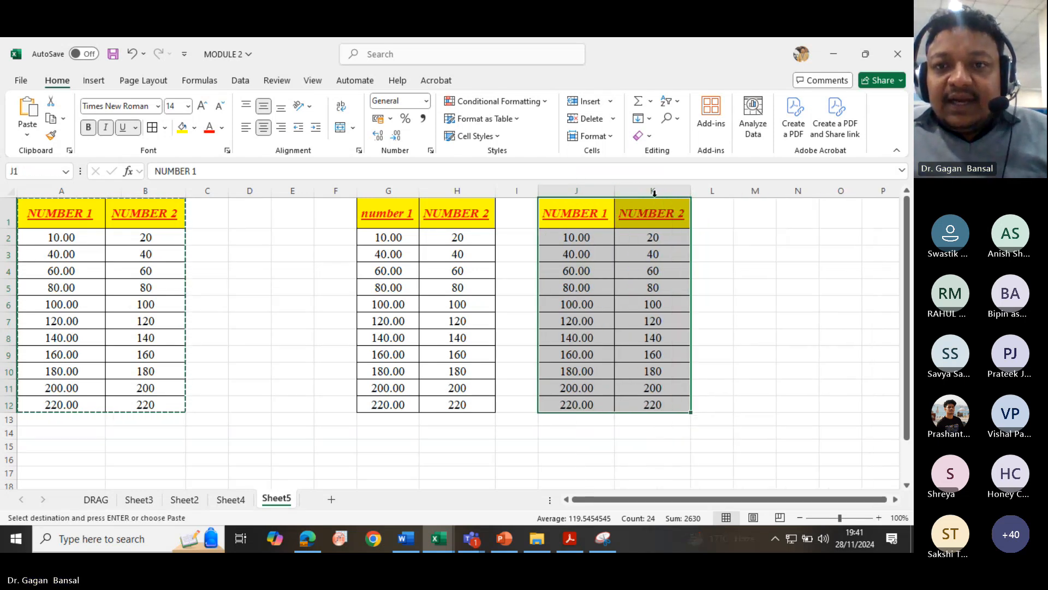
- Copy the table G1:H12 and paste it starting at cell D1
{"action": "left_click", "coordinate": [398, 238]}
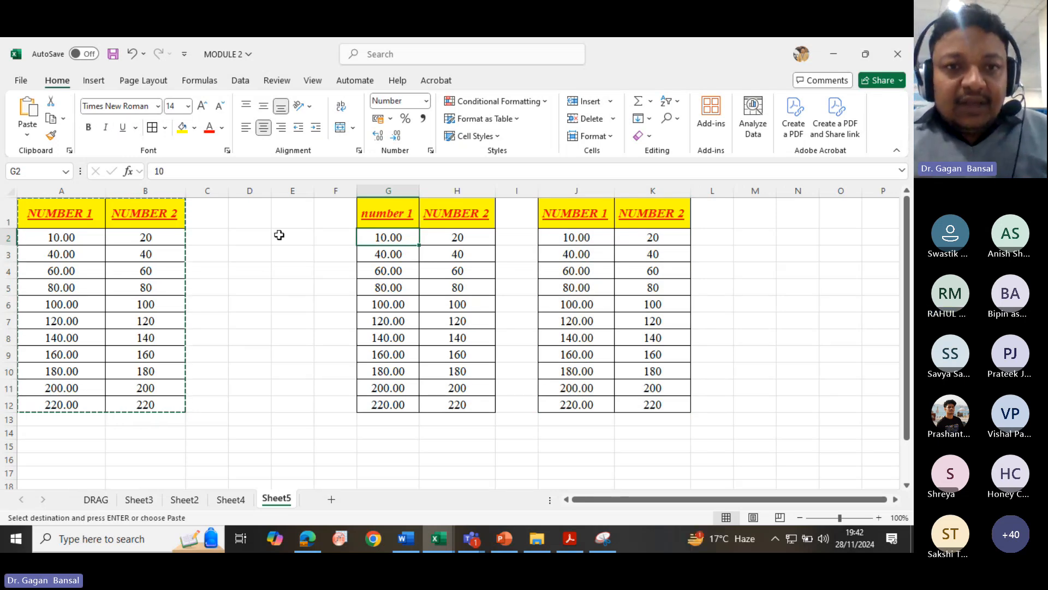
{"action": "left_click", "coordinate": [393, 217]}
{"action": "left_click_drag", "start_coordinate": [392, 217], "coordinate": [462, 400]}
{"action": "key", "text": "ctrl+c"}
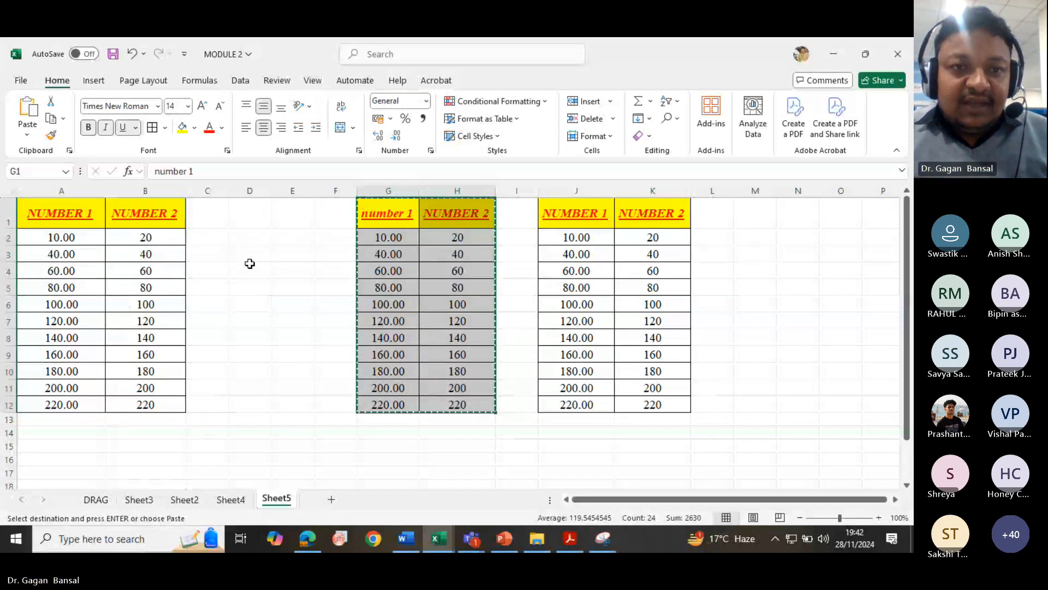
{"action": "left_click", "coordinate": [239, 217]}
{"action": "key", "text": "ctrl+v"}
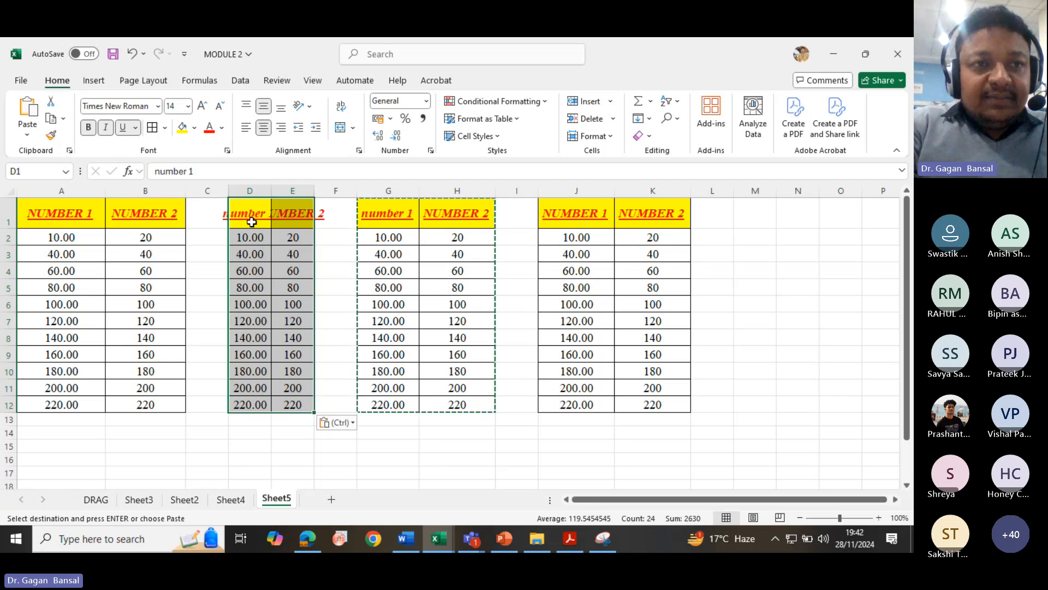
- Remove the borders and turn off bold, italic and underline on D1:E12
{"action": "left_click_drag", "start_coordinate": [231, 217], "coordinate": [294, 405]}
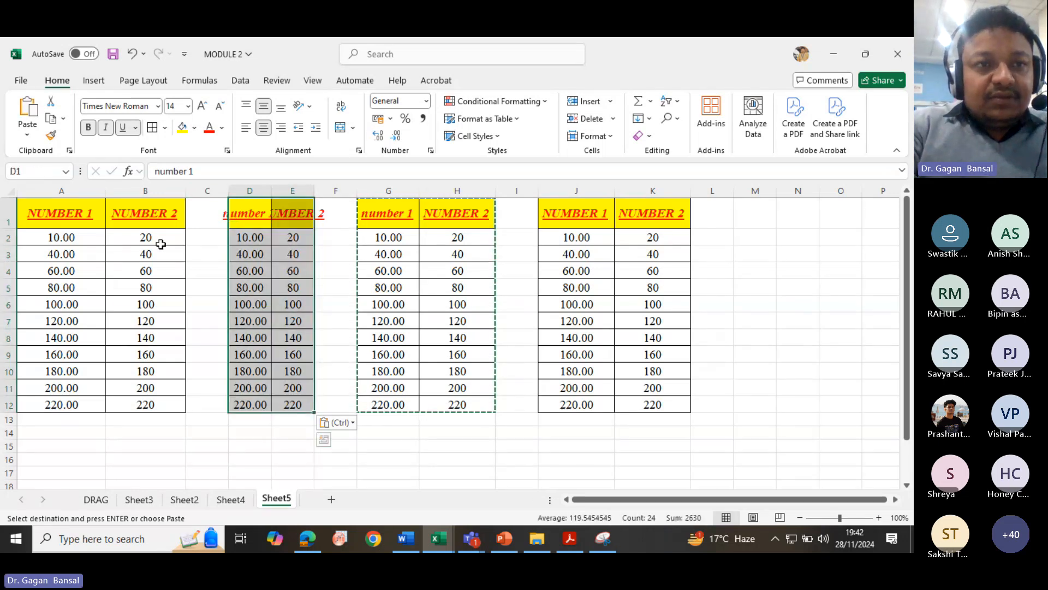
{"action": "left_click", "coordinate": [164, 128]}
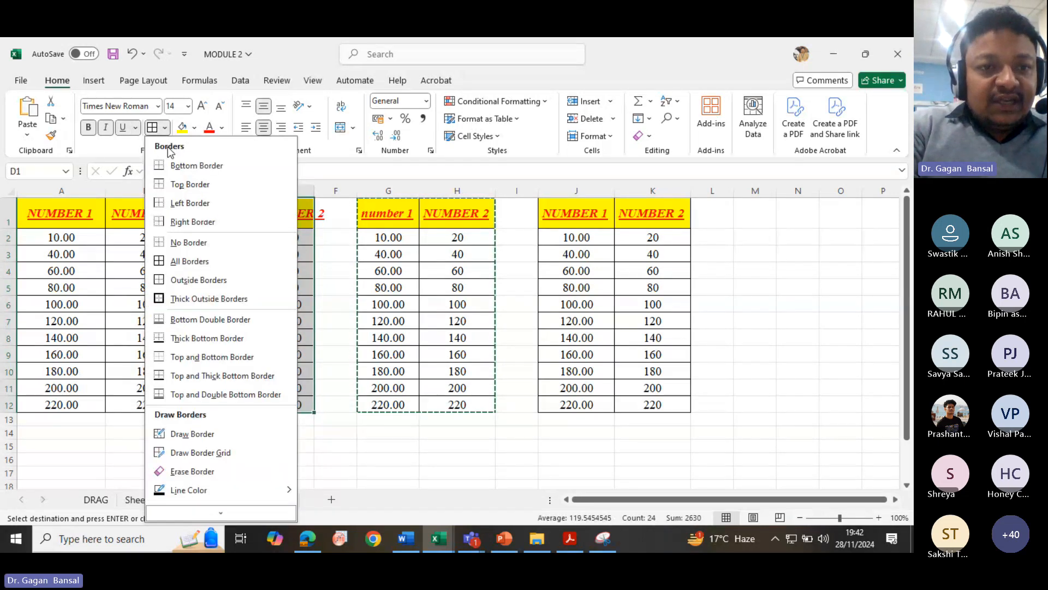
{"action": "left_click", "coordinate": [176, 241]}
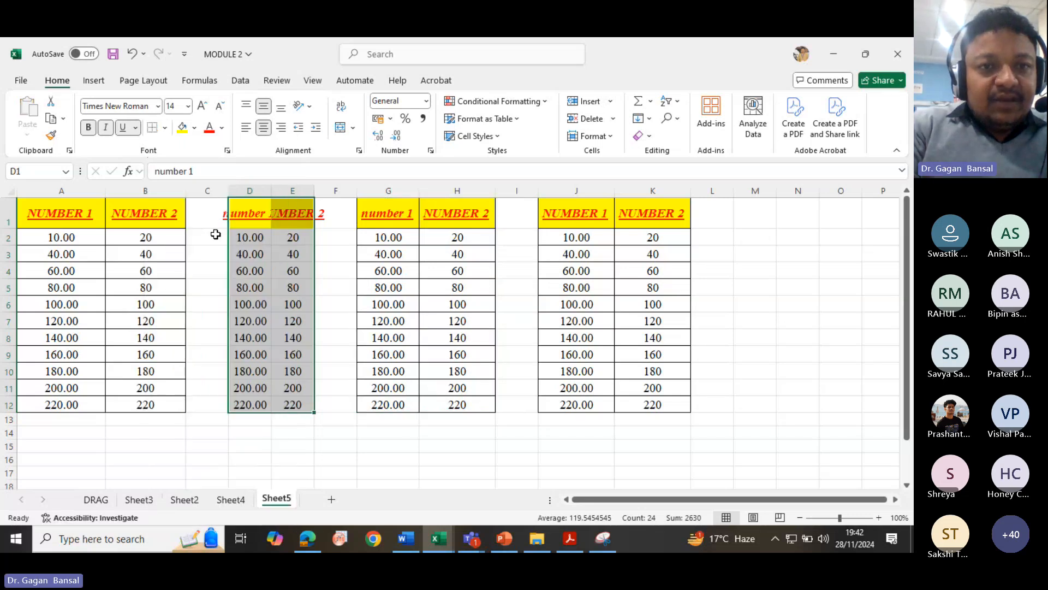
{"action": "left_click", "coordinate": [88, 129]}
{"action": "left_click", "coordinate": [105, 129]}
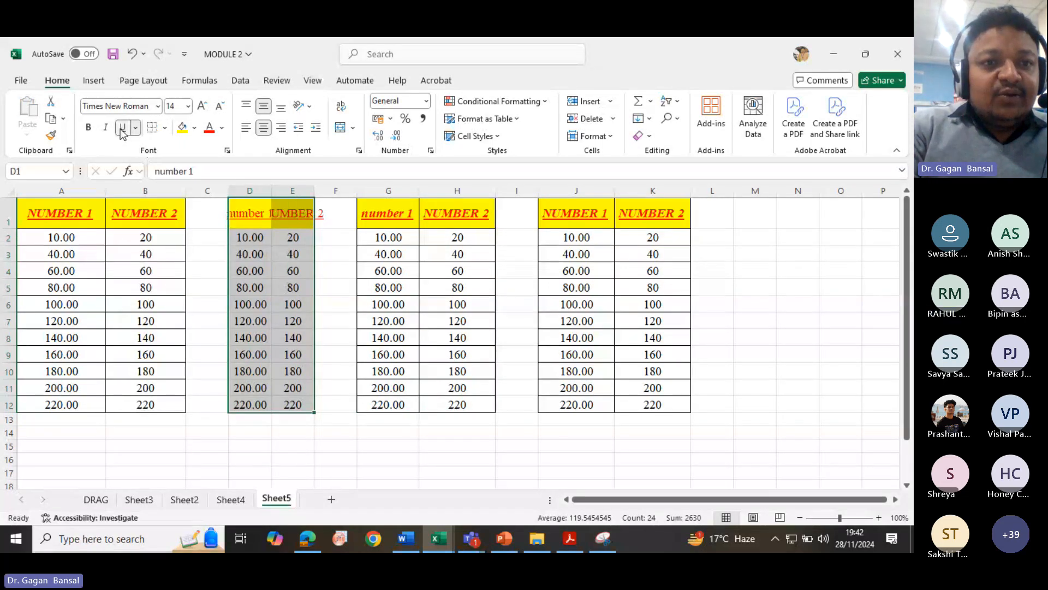
{"action": "left_click", "coordinate": [122, 129]}
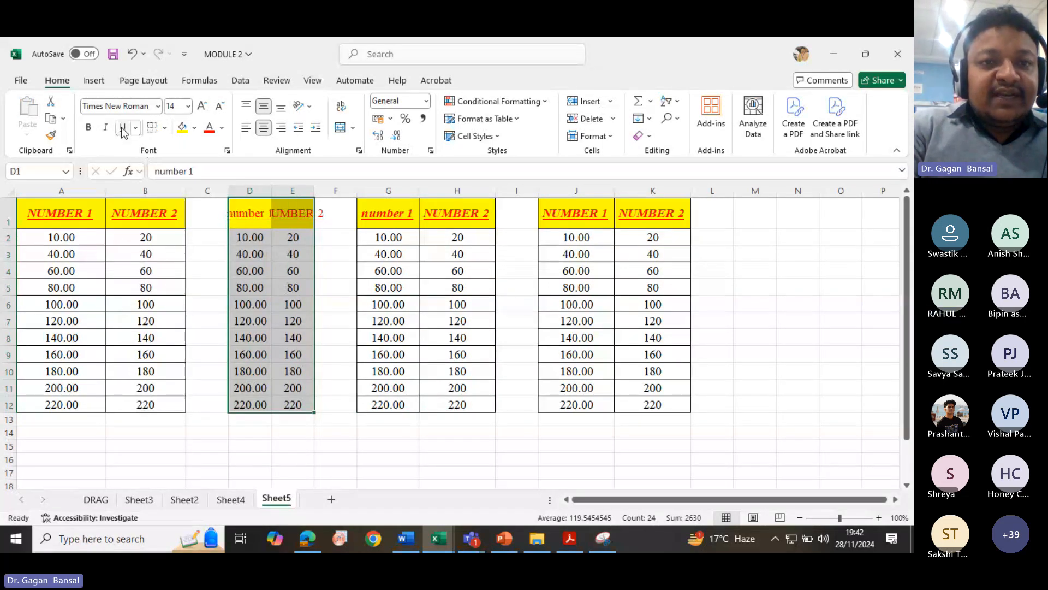
- Enter 23, 3434 and 434 into cells D2, D3 and D4
{"action": "left_click", "coordinate": [250, 235]}
{"action": "type", "text": "23"}
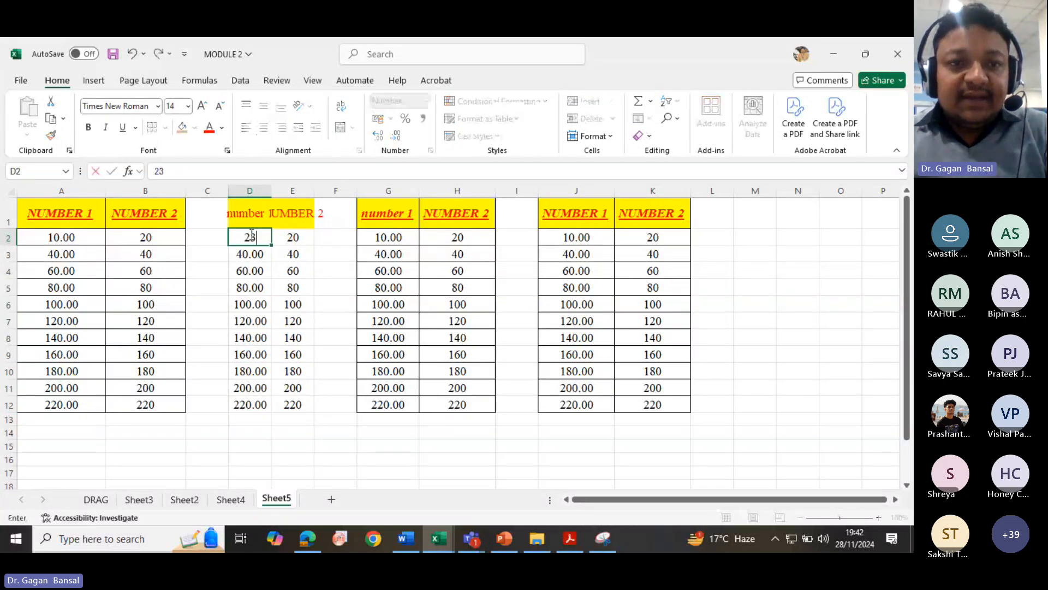
{"action": "key", "text": "Return"}
{"action": "type", "text": "3434"}
{"action": "key", "text": "Return"}
{"action": "type", "text": "434"}
{"action": "key", "text": "Return"}
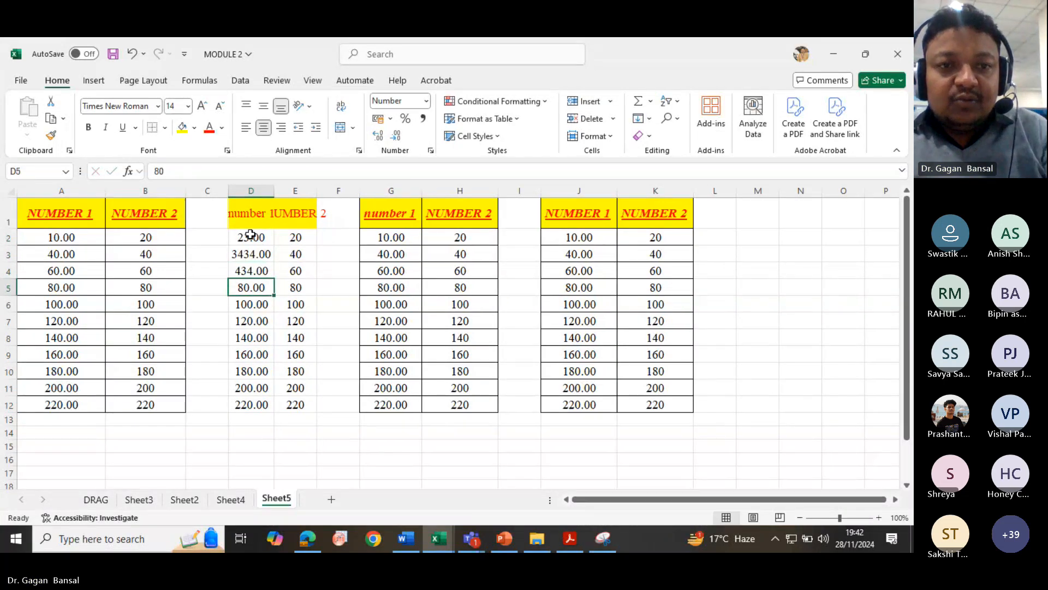
{"action": "key", "text": "Return"}
- Fill 23 from D2 down to D12 and remove the decimal places from D2:D12
{"action": "left_click", "coordinate": [251, 237]}
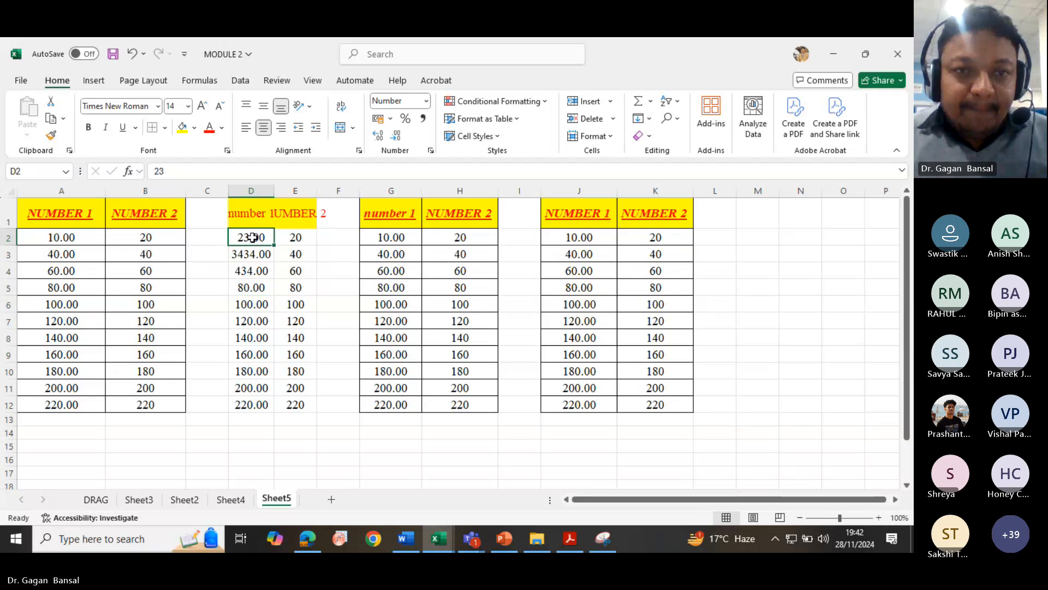
{"action": "left_click_drag", "start_coordinate": [272, 247], "coordinate": [274, 410]}
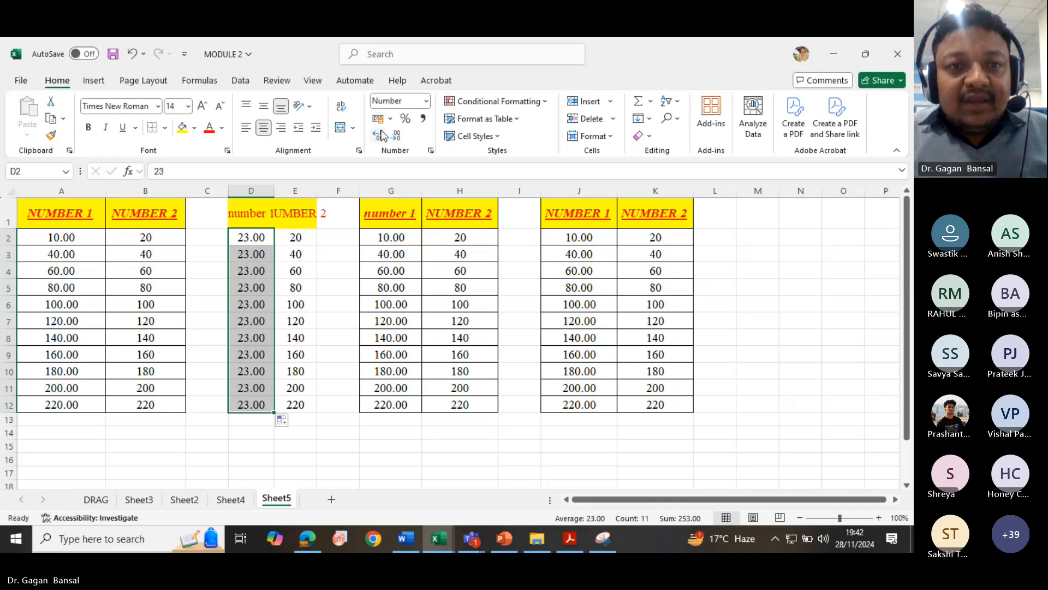
{"action": "double_click", "coordinate": [400, 139]}
{"action": "double_click", "coordinate": [400, 139]}
{"action": "double_click", "coordinate": [400, 139]}
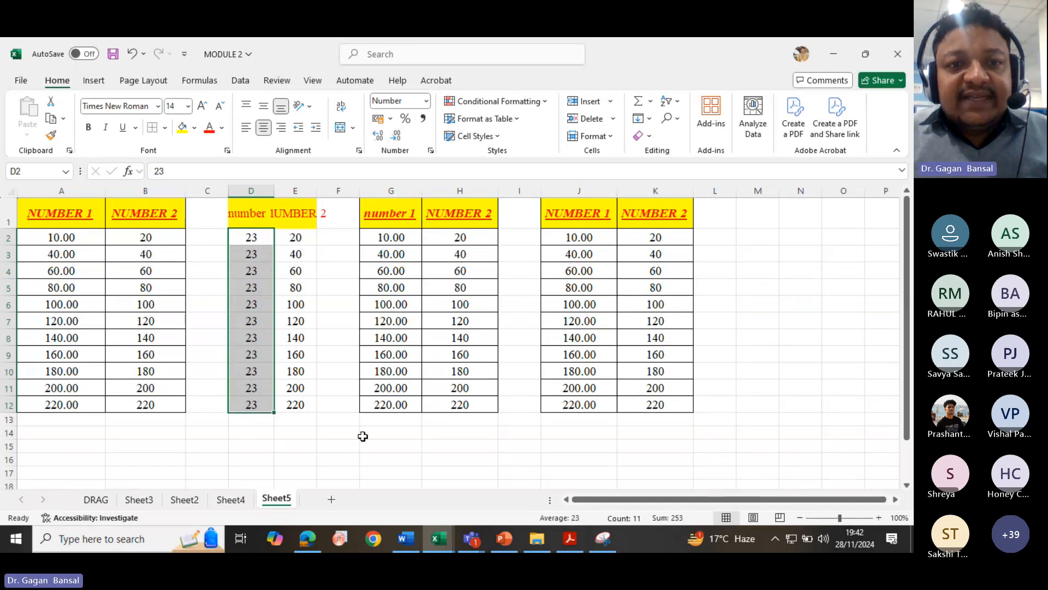
{"action": "left_click", "coordinate": [273, 445]}
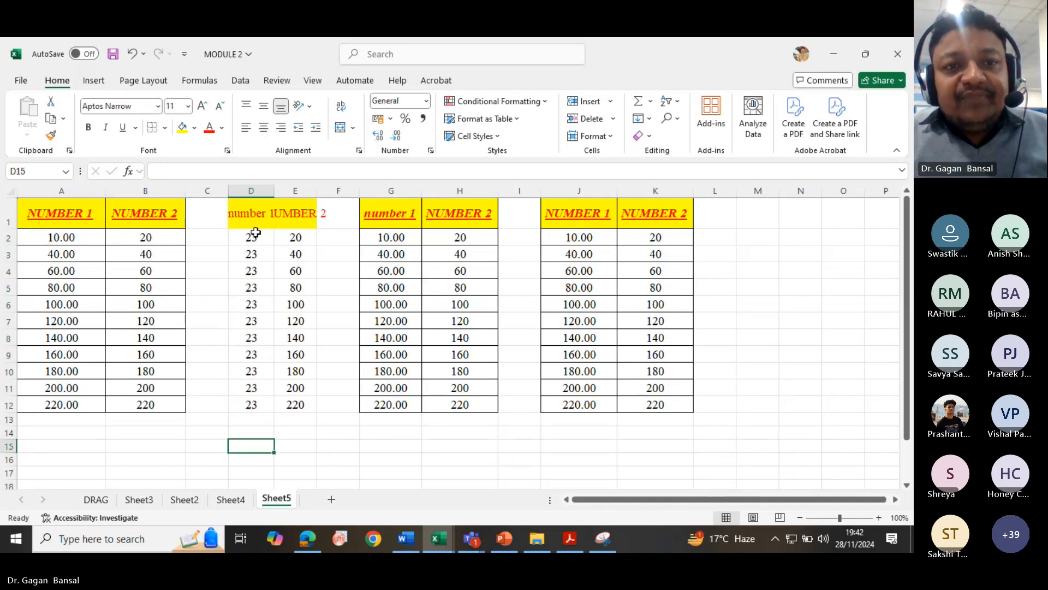
- Remove the fill colour from the header cells D1:E1
{"action": "left_click", "coordinate": [257, 215]}
{"action": "left_click_drag", "start_coordinate": [284, 214], "coordinate": [295, 216]}
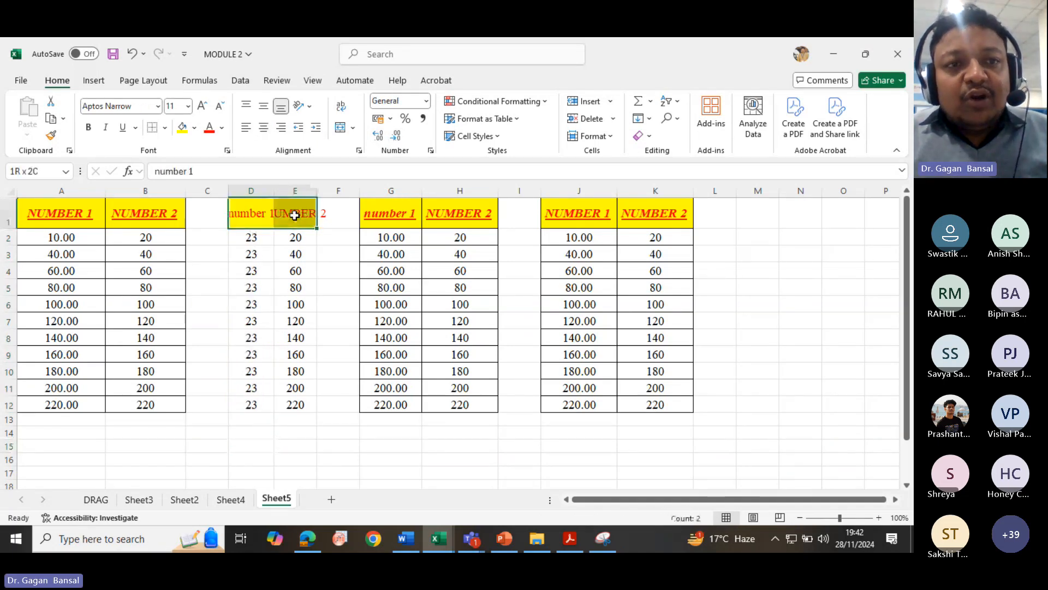
{"action": "left_click", "coordinate": [195, 128]}
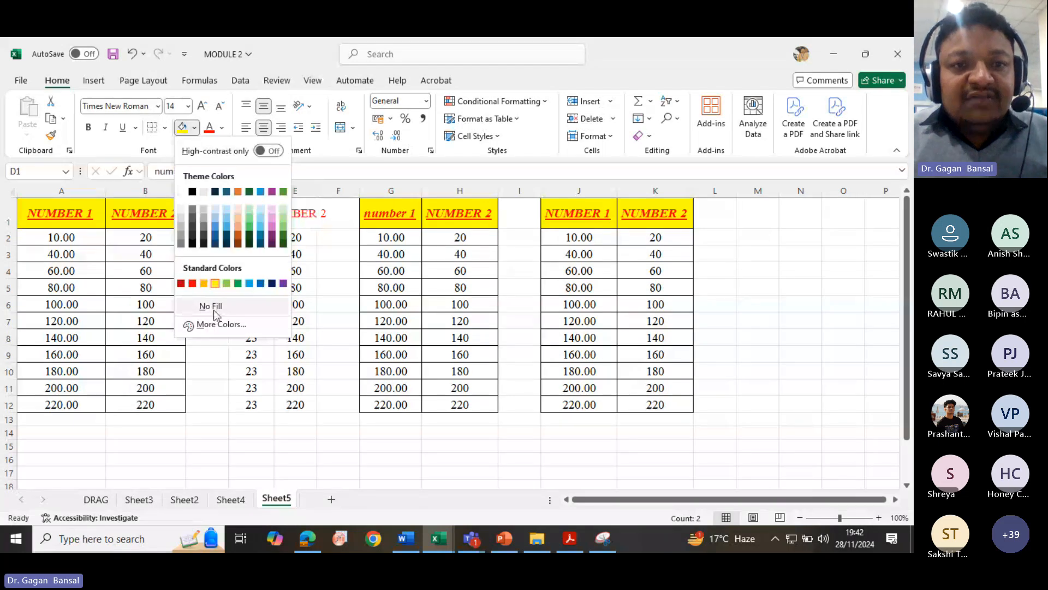
{"action": "left_click", "coordinate": [214, 307]}
{"action": "left_click", "coordinate": [252, 459]}
{"action": "left_click", "coordinate": [249, 217]}
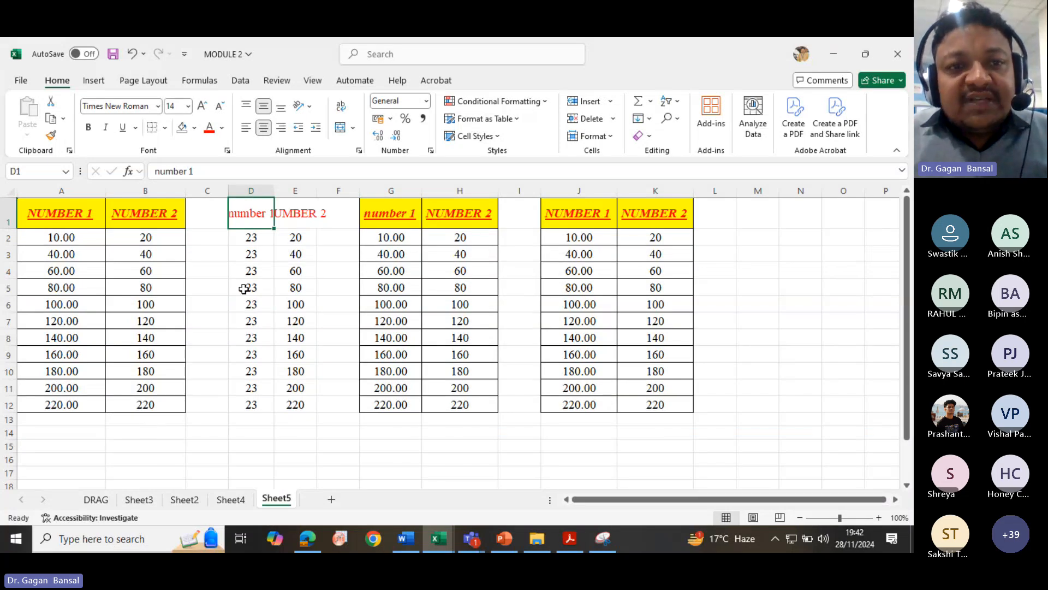
- Copy the formatting of A1:B12 onto D1:E12 with Format Painter, then autofit columns D and E
{"action": "left_click_drag", "start_coordinate": [45, 213], "coordinate": [139, 405]}
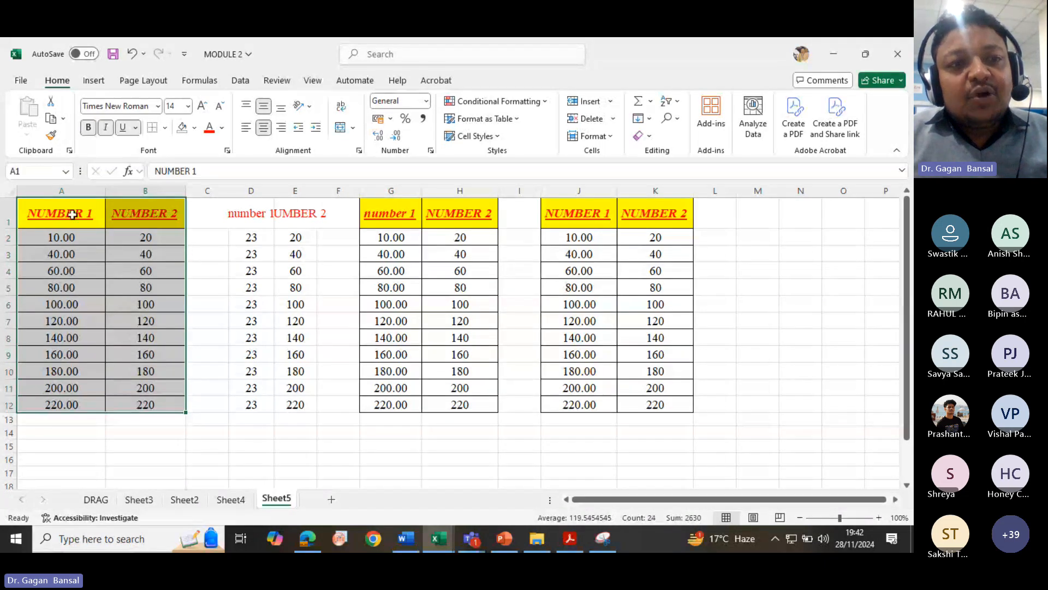
{"action": "left_click", "coordinate": [51, 137]}
{"action": "mouse_move", "coordinate": [234, 215]}
{"action": "left_mouse_down"}
{"action": "mouse_move", "coordinate": [306, 218]}
{"action": "mouse_move", "coordinate": [323, 404]}
{"action": "mouse_move", "coordinate": [309, 405]}
{"action": "left_mouse_up"}
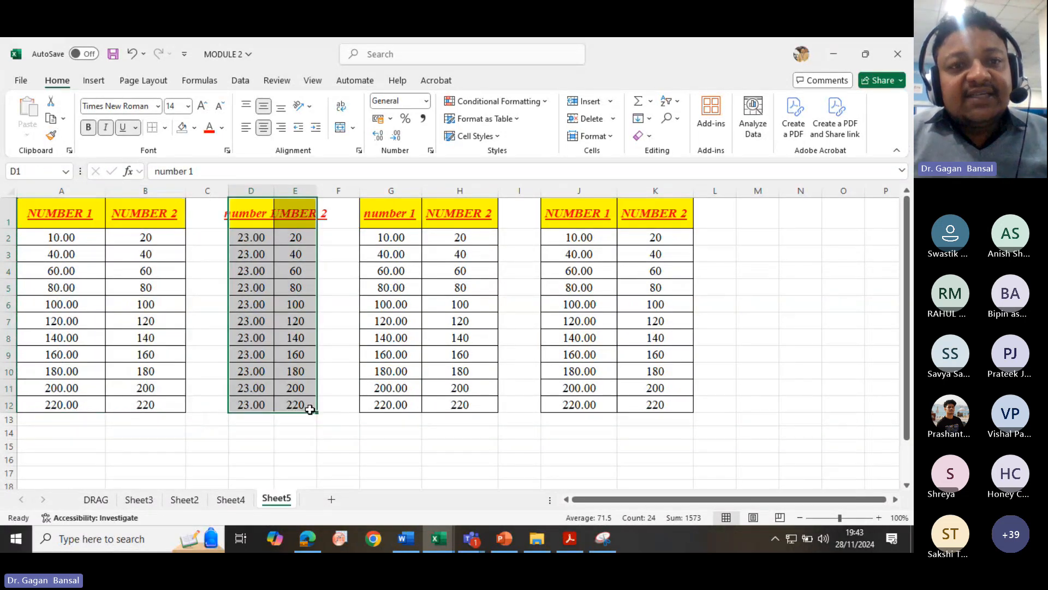
{"action": "double_click", "coordinate": [274, 190]}
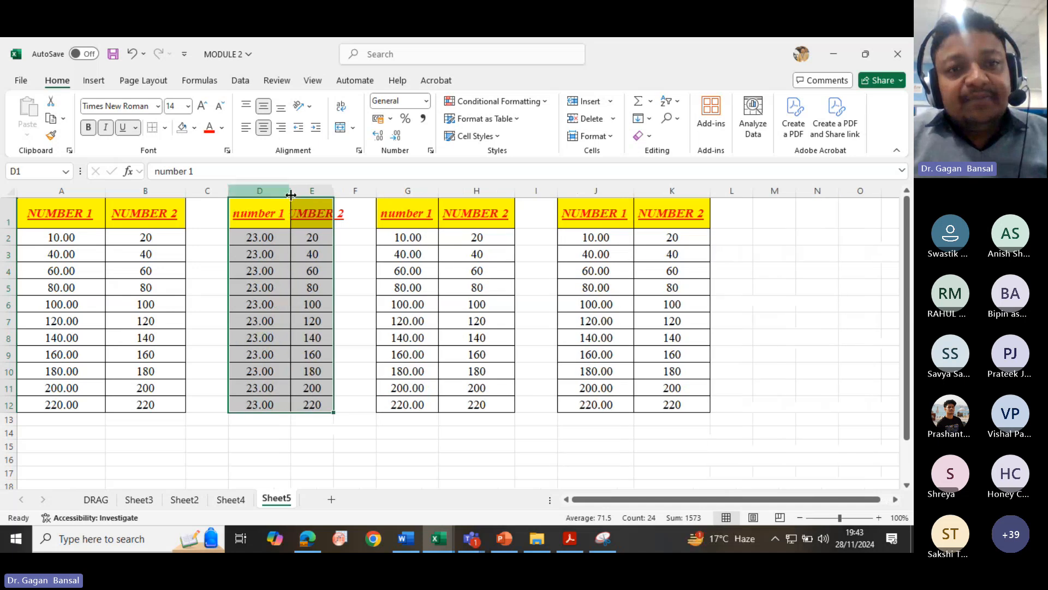
{"action": "double_click", "coordinate": [331, 190]}
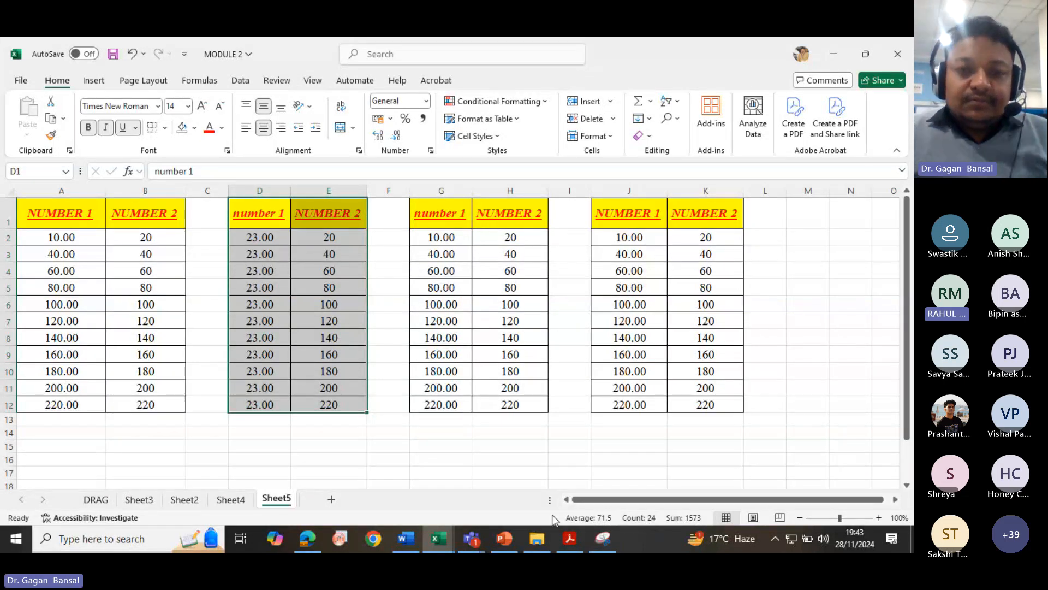
{"action": "mouse_move", "coordinate": [480, 539]}
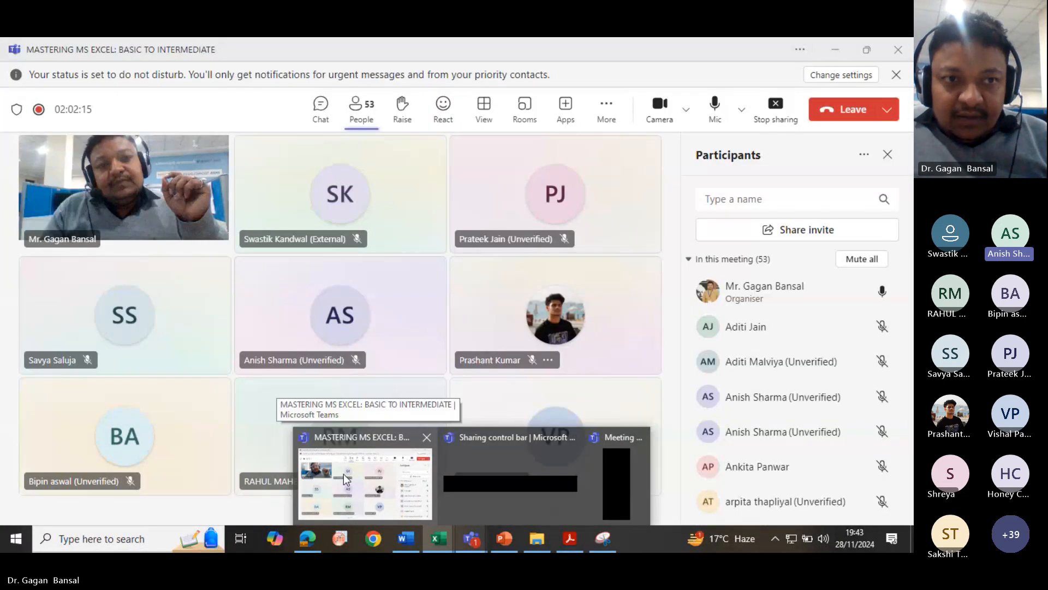
{"action": "left_click", "coordinate": [343, 474]}
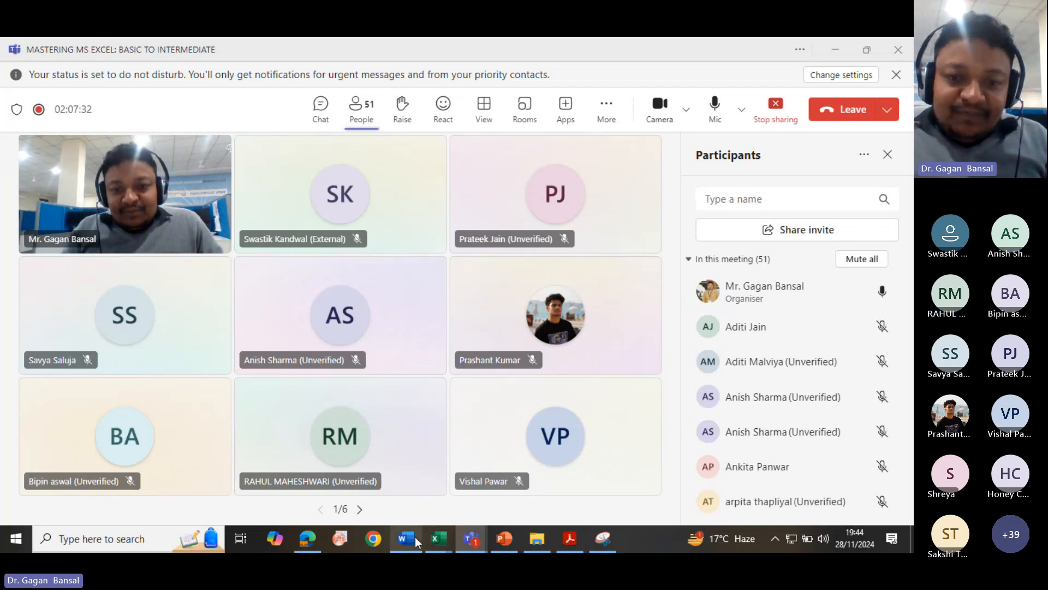
{"action": "left_click", "coordinate": [434, 539]}
{"action": "left_click", "coordinate": [390, 505]}
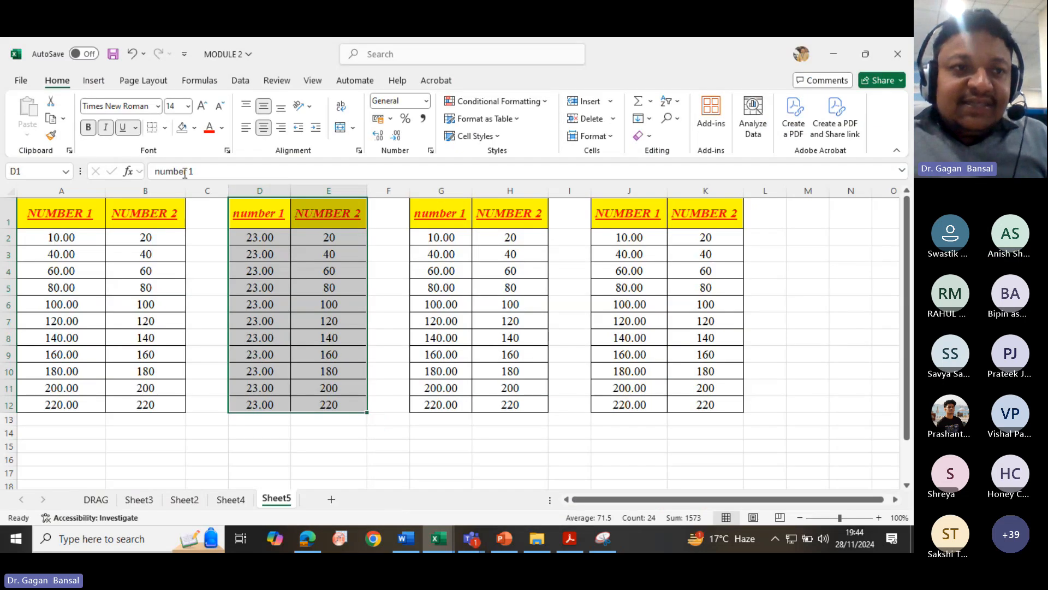
{"action": "left_click", "coordinate": [405, 538]}
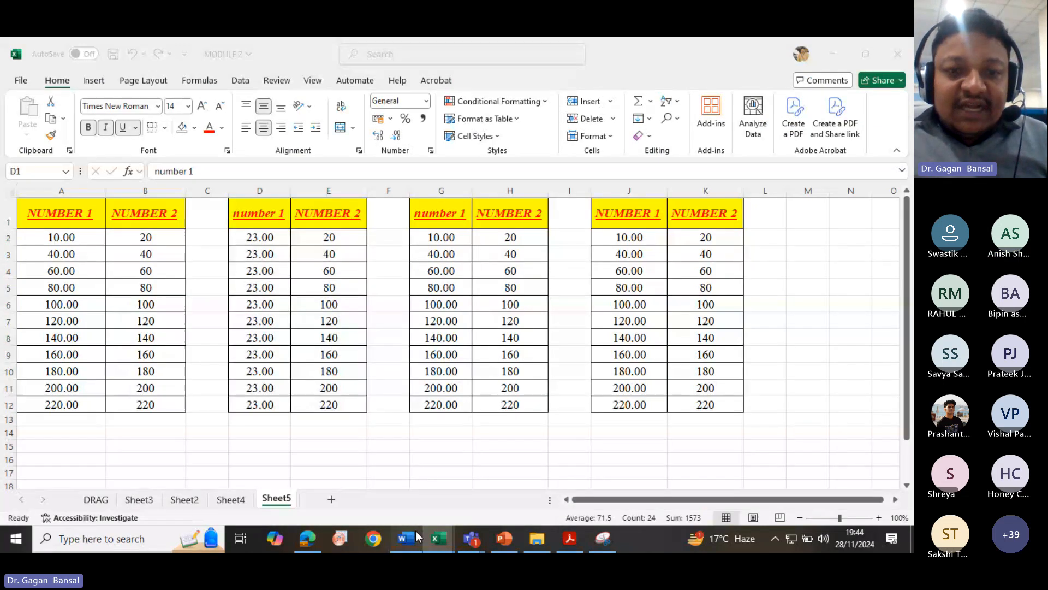
{"action": "left_click_drag", "start_coordinate": [360, 291], "coordinate": [494, 290]}
{"action": "left_click_drag", "start_coordinate": [595, 291], "coordinate": [560, 295]}
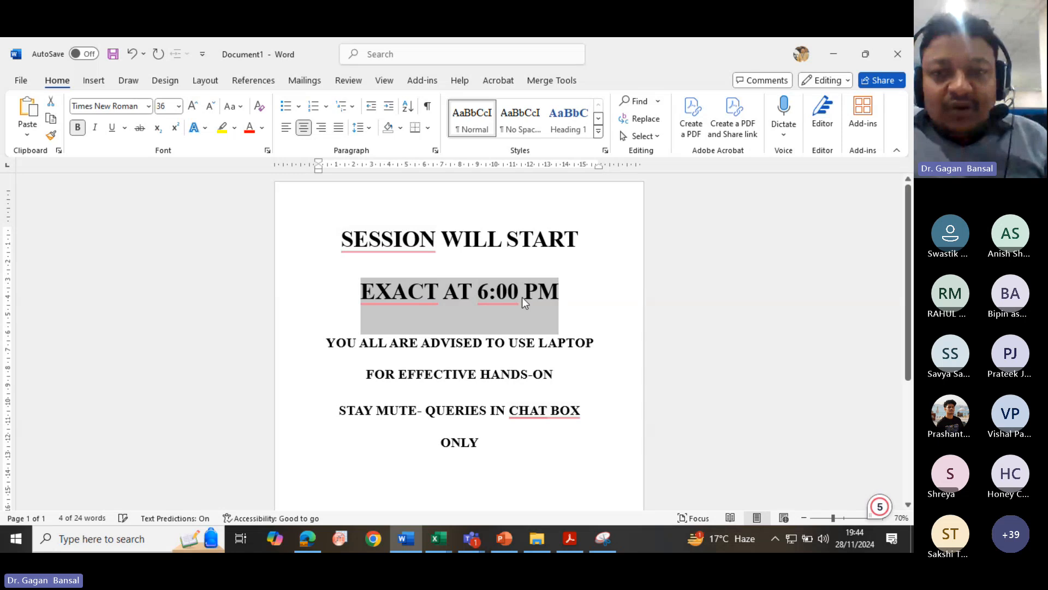
{"action": "right_click", "coordinate": [522, 296]}
{"action": "left_click", "coordinate": [566, 297]}
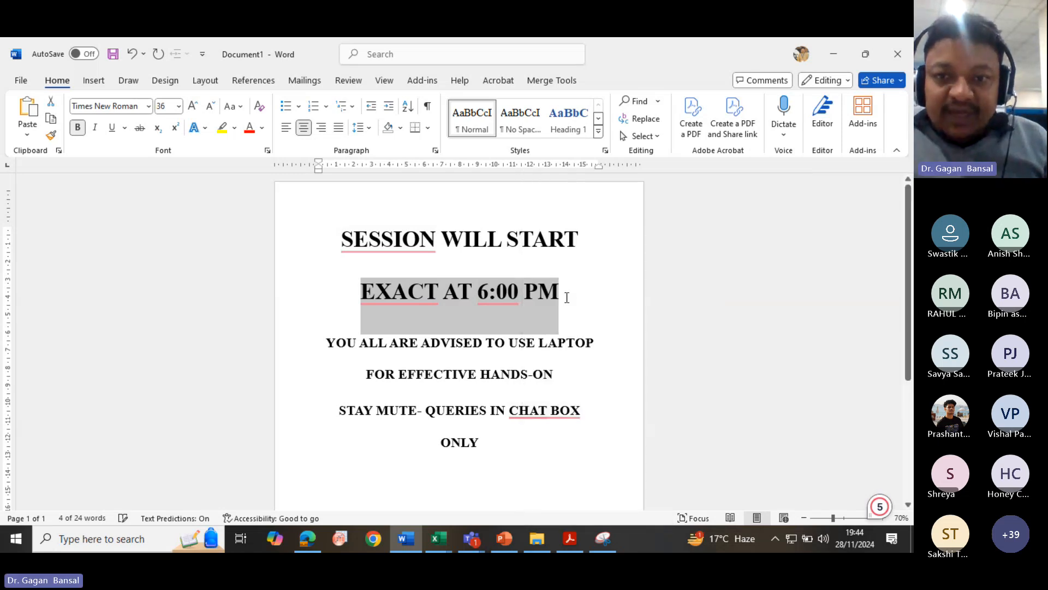
{"action": "left_click", "coordinate": [439, 540]}
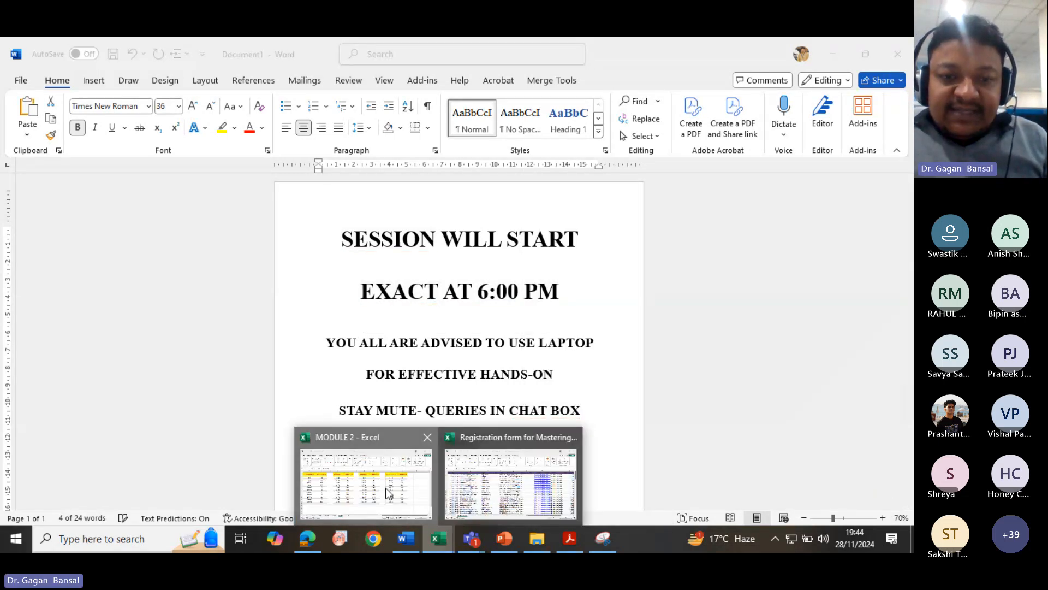
{"action": "left_click", "coordinate": [386, 487]}
{"action": "left_click", "coordinate": [210, 437]}
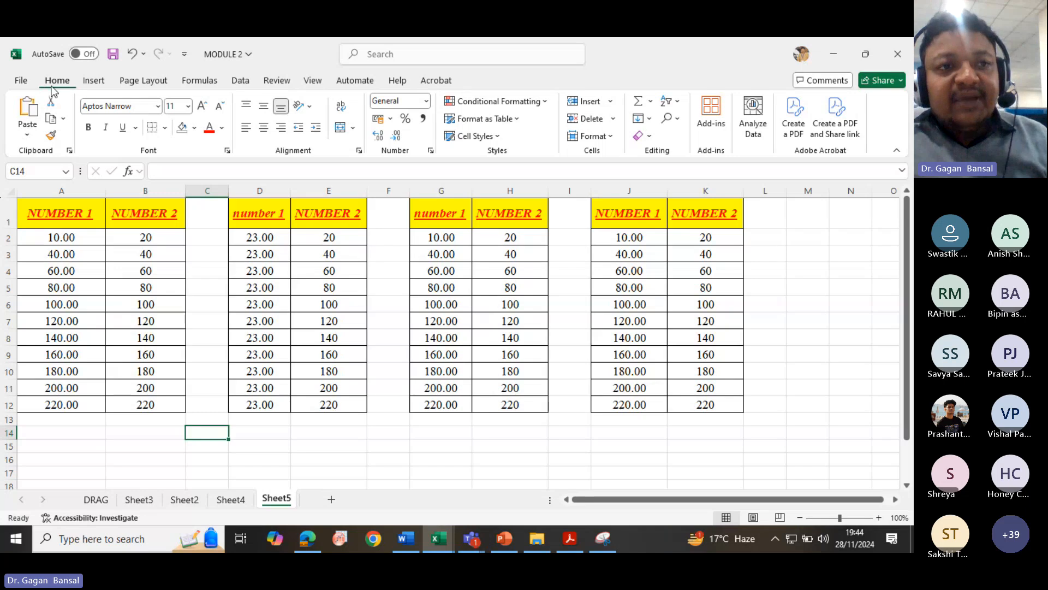
{"action": "left_click", "coordinate": [27, 135]}
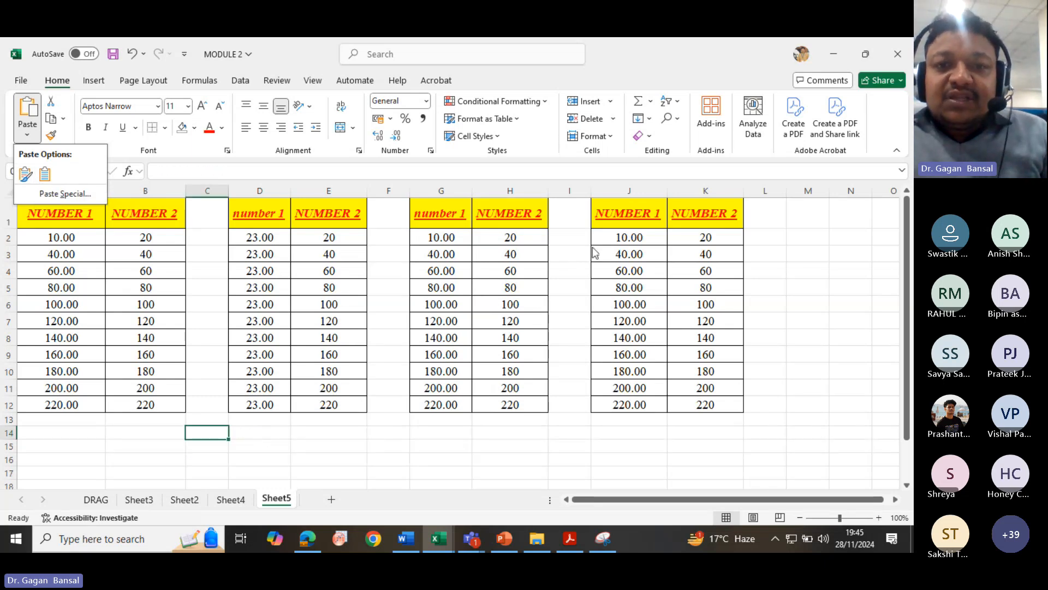
{"action": "key", "text": "Escape"}
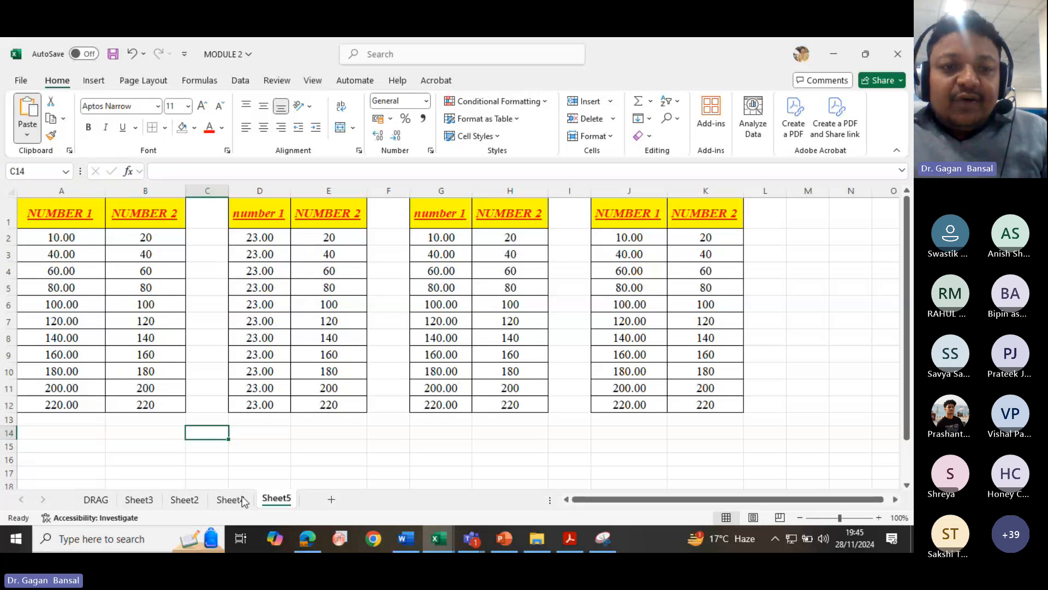
- Try pasting the SUM formula from L15 on Sheet4 into F13, then clear F13 again
{"action": "left_click", "coordinate": [229, 500]}
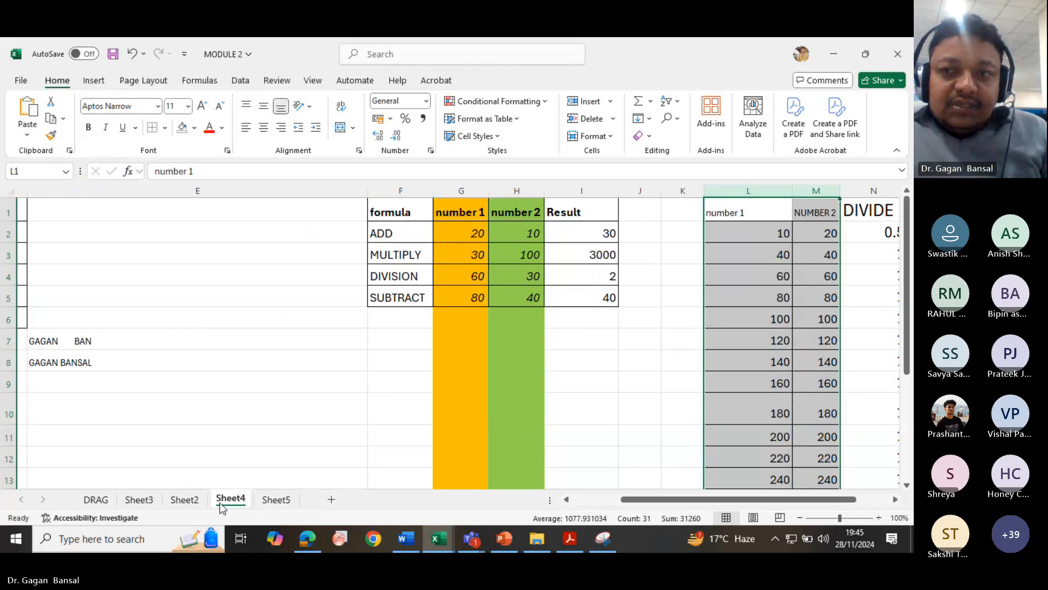
{"action": "left_click", "coordinate": [580, 236]}
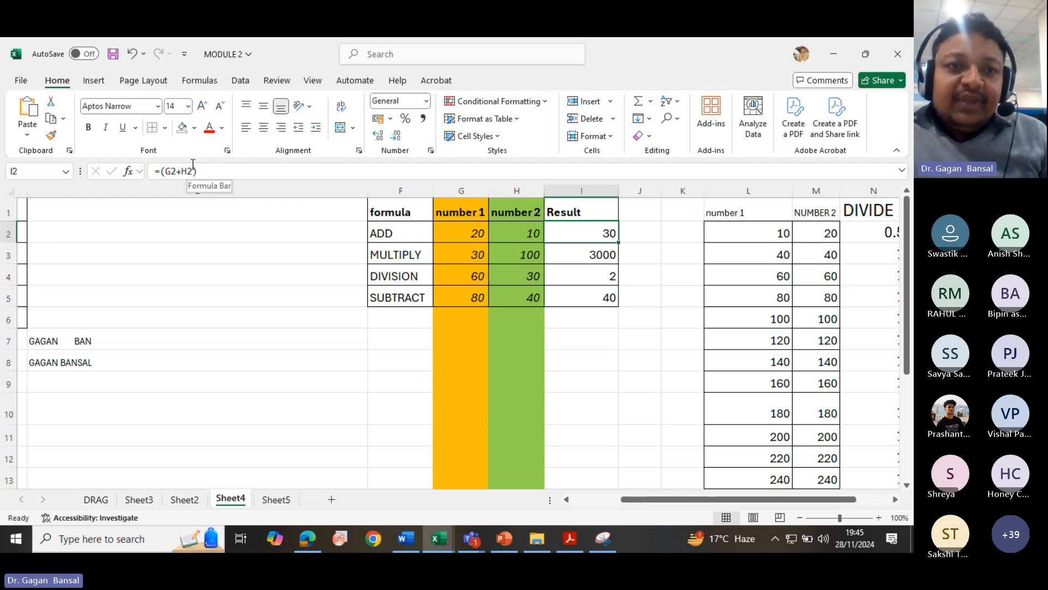
{"action": "scroll", "coordinate": [628, 445], "scroll_direction": "down", "scroll_amount": 2}
{"action": "left_click", "coordinate": [737, 419]}
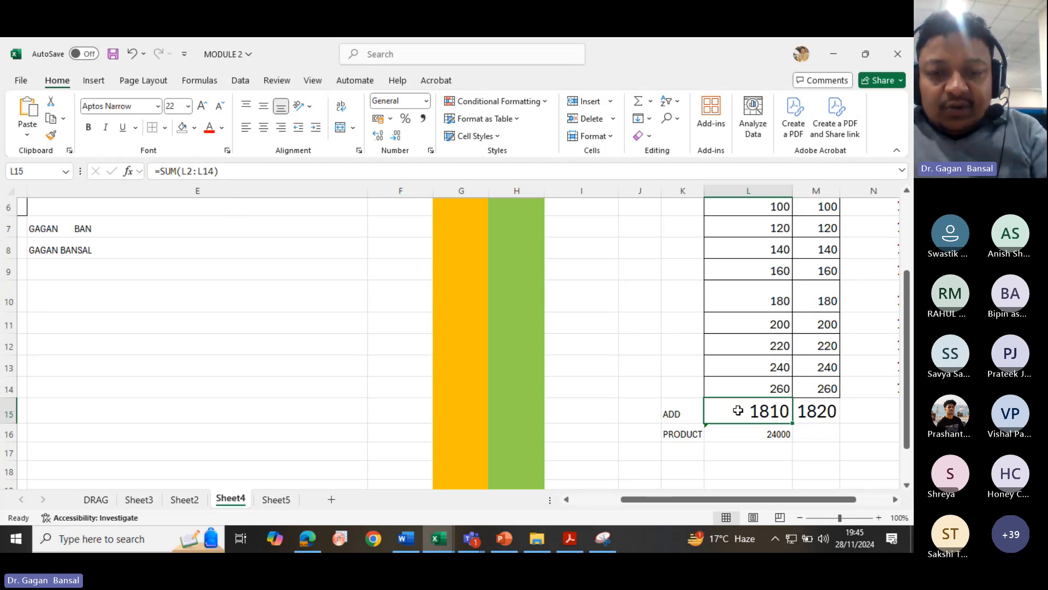
{"action": "key", "text": "ctrl+c"}
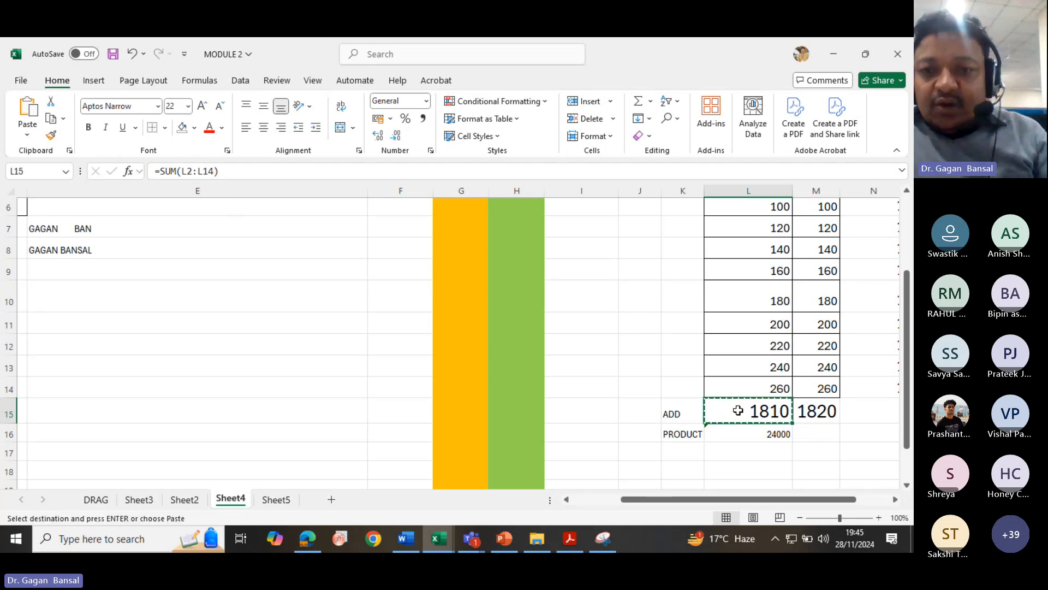
{"action": "left_click", "coordinate": [377, 367]}
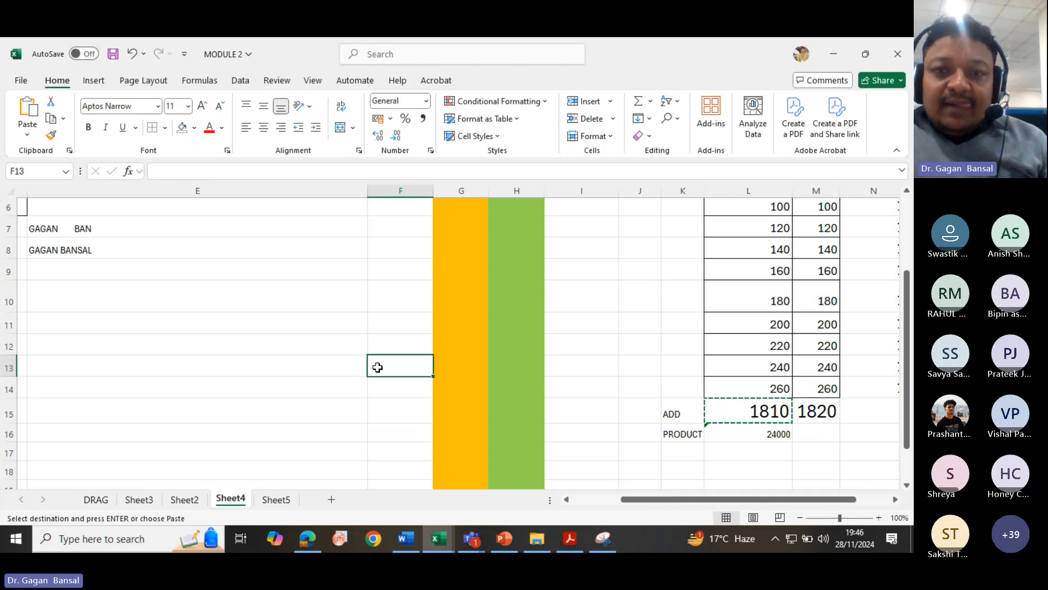
{"action": "scroll", "coordinate": [377, 367], "scroll_direction": "up", "scroll_amount": 2}
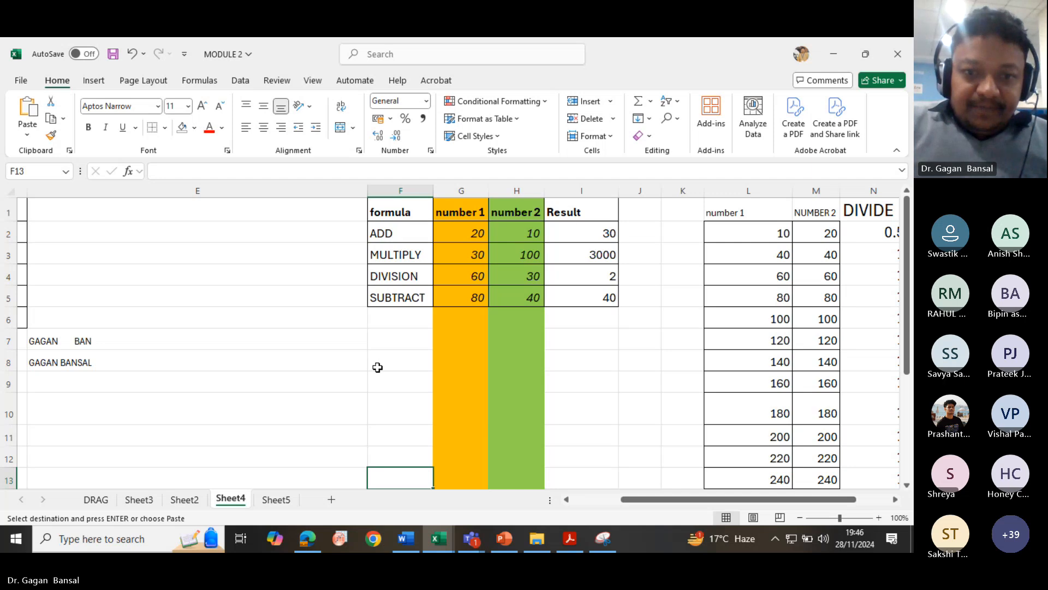
{"action": "scroll", "coordinate": [317, 392], "scroll_direction": "down", "scroll_amount": 1, "text": "ctrl"}
{"action": "scroll", "coordinate": [318, 393], "scroll_direction": "left", "scroll_amount": 1}
{"action": "scroll", "coordinate": [318, 393], "scroll_direction": "down", "scroll_amount": 1, "text": "ctrl"}
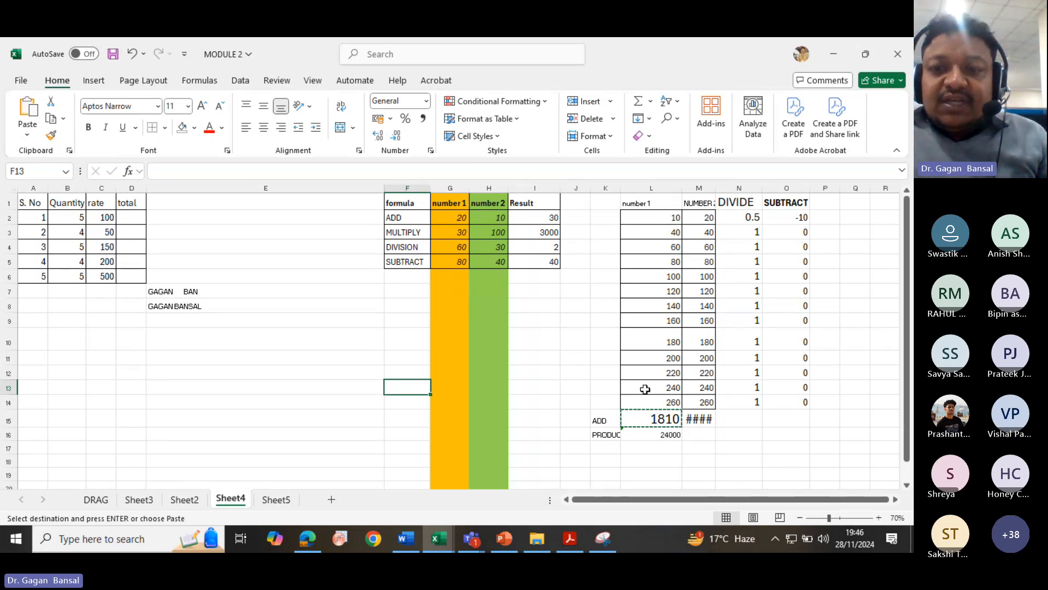
{"action": "key", "text": "ctrl+v"}
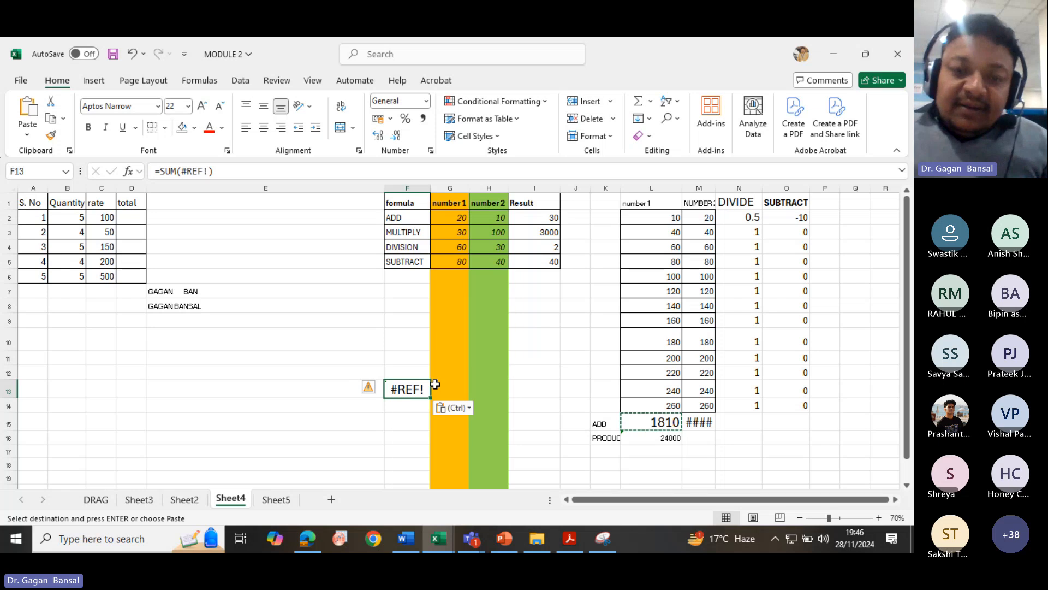
{"action": "key", "text": "Delete"}
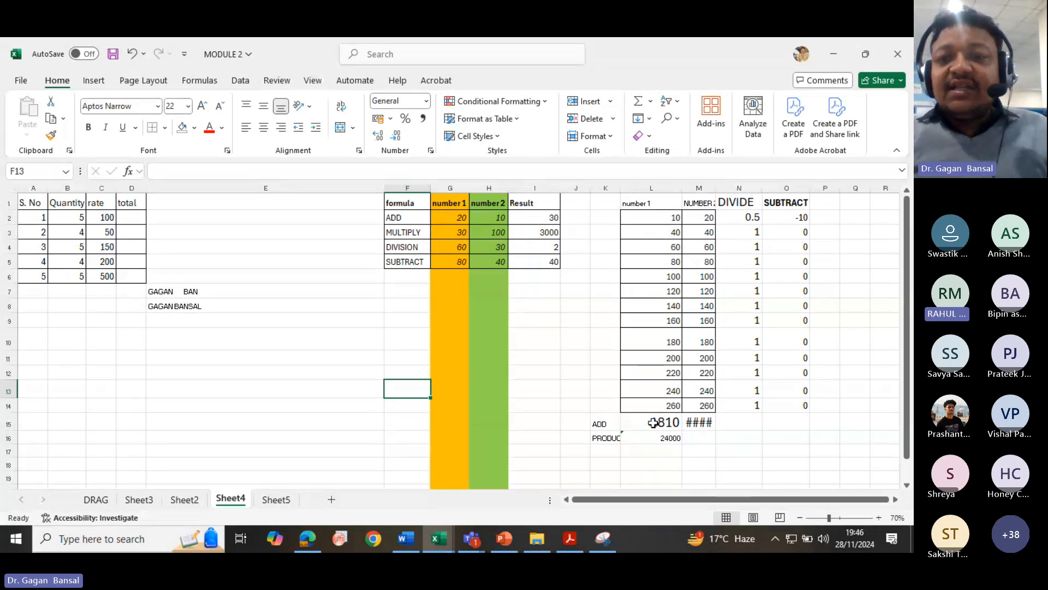
- Copy the total in L15 and paste it into F13 as values only
{"action": "left_click", "coordinate": [653, 422]}
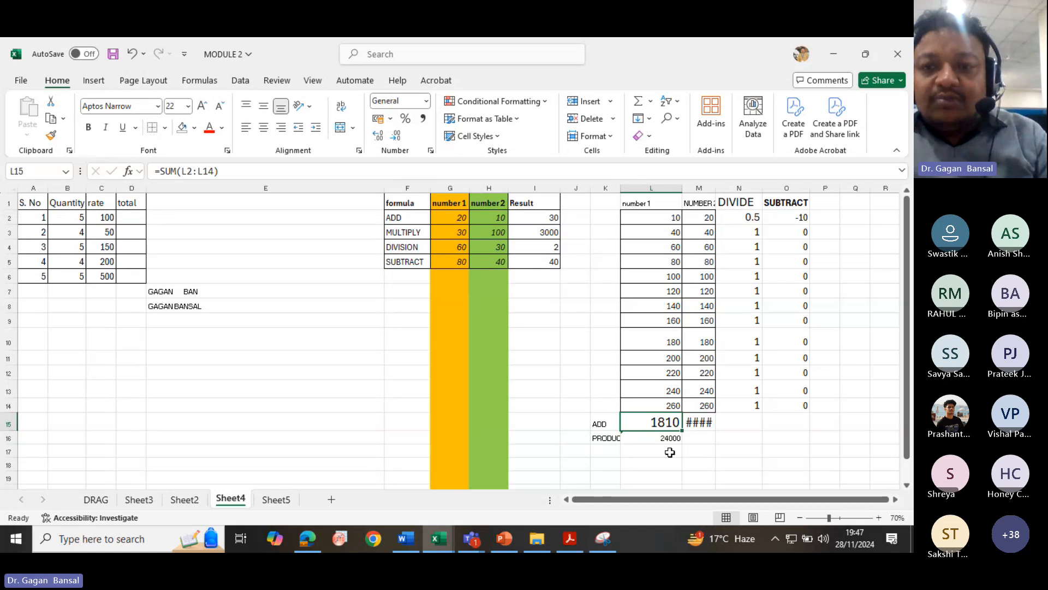
{"action": "key", "text": "ctrl+c"}
{"action": "left_click", "coordinate": [393, 388]}
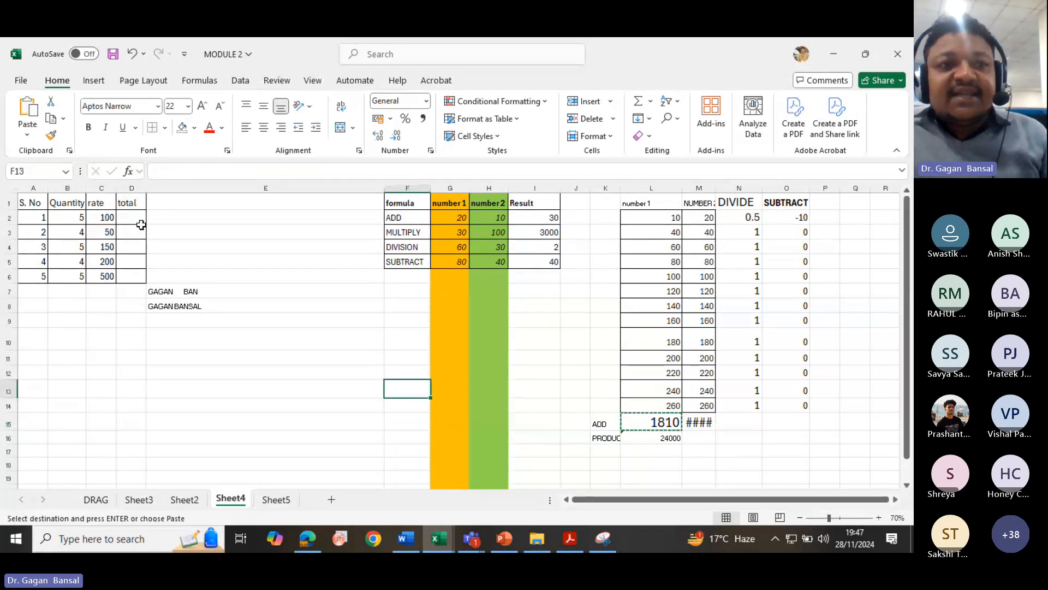
{"action": "left_click", "coordinate": [27, 137]}
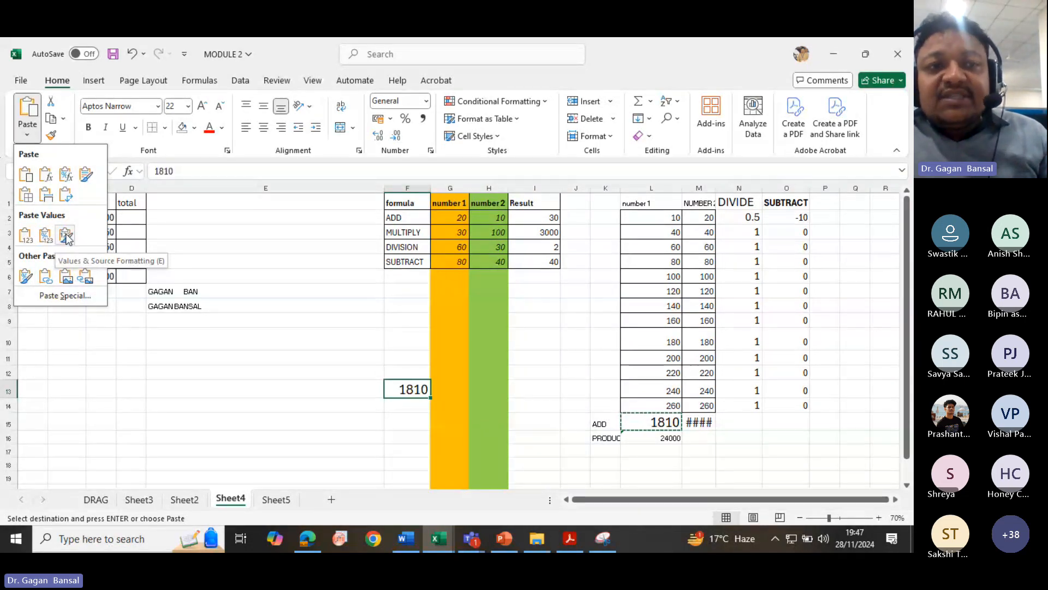
{"action": "left_click", "coordinate": [26, 235]}
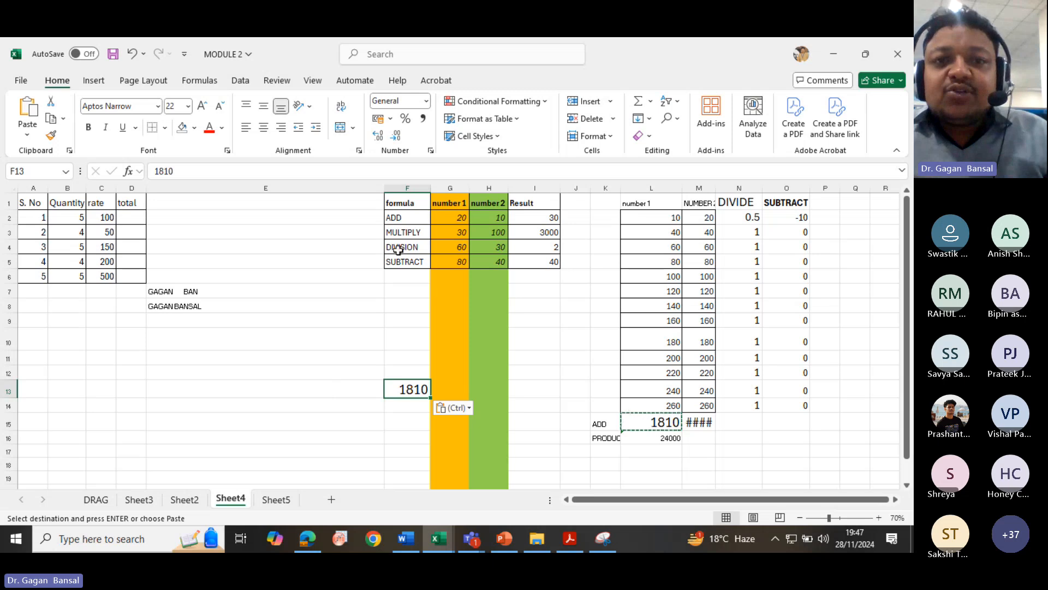
- Narrow column E to roughly a third of its width
{"action": "left_click_drag", "start_coordinate": [385, 188], "coordinate": [237, 197]}
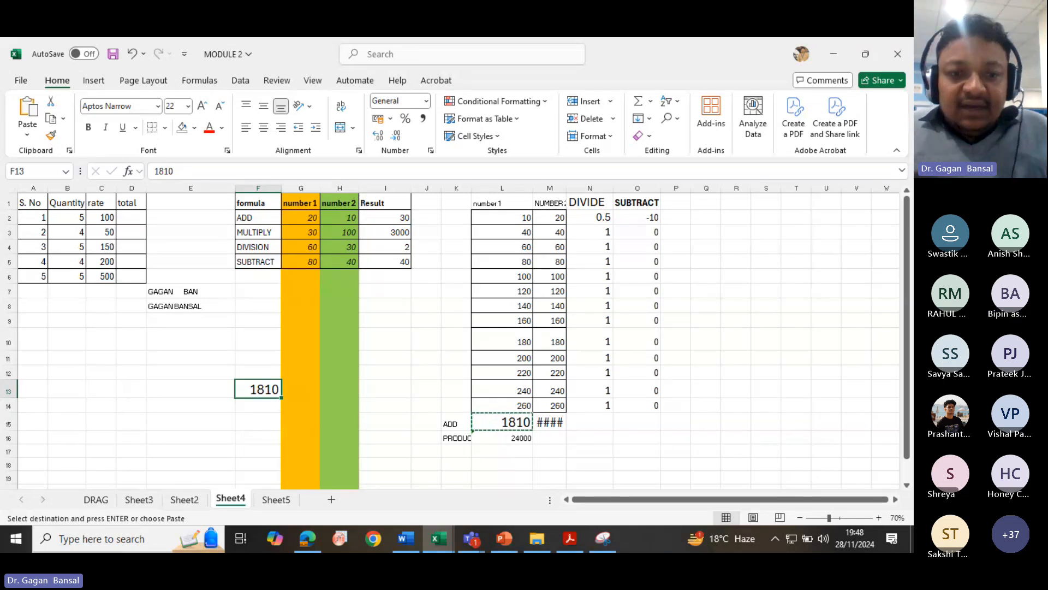
{"action": "left_click", "coordinate": [573, 540]}
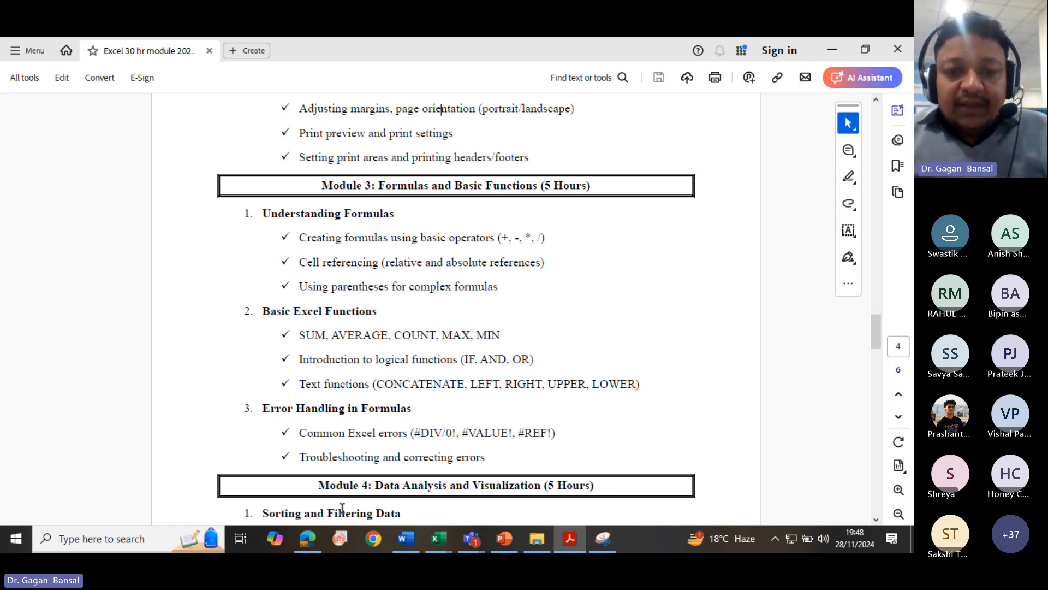
{"action": "mouse_move", "coordinate": [445, 540]}
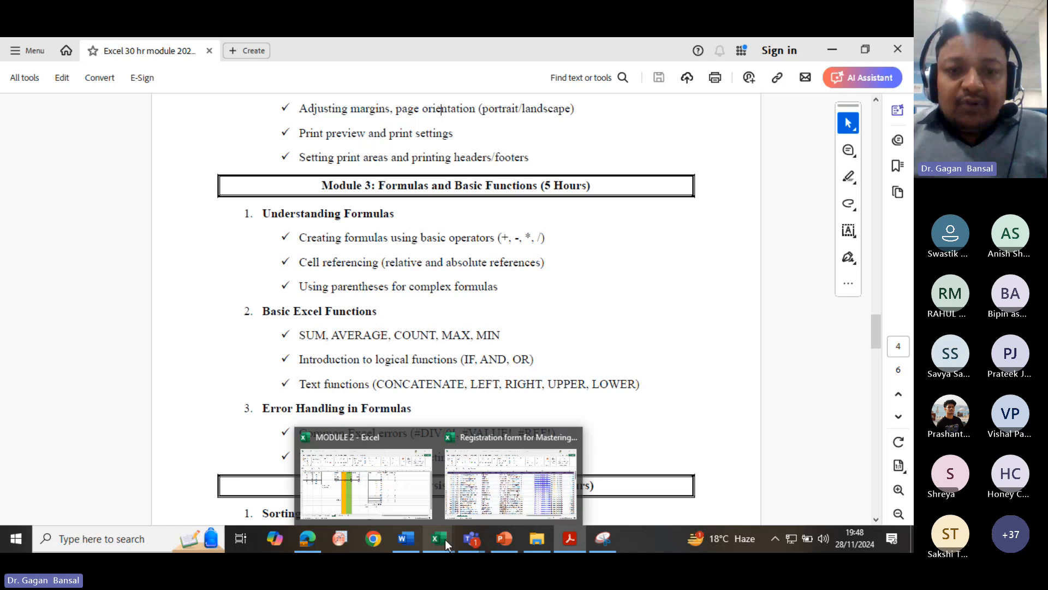
{"action": "left_click", "coordinate": [367, 487]}
- Narrow column K to a thin spacer column
{"action": "left_click", "coordinate": [651, 101]}
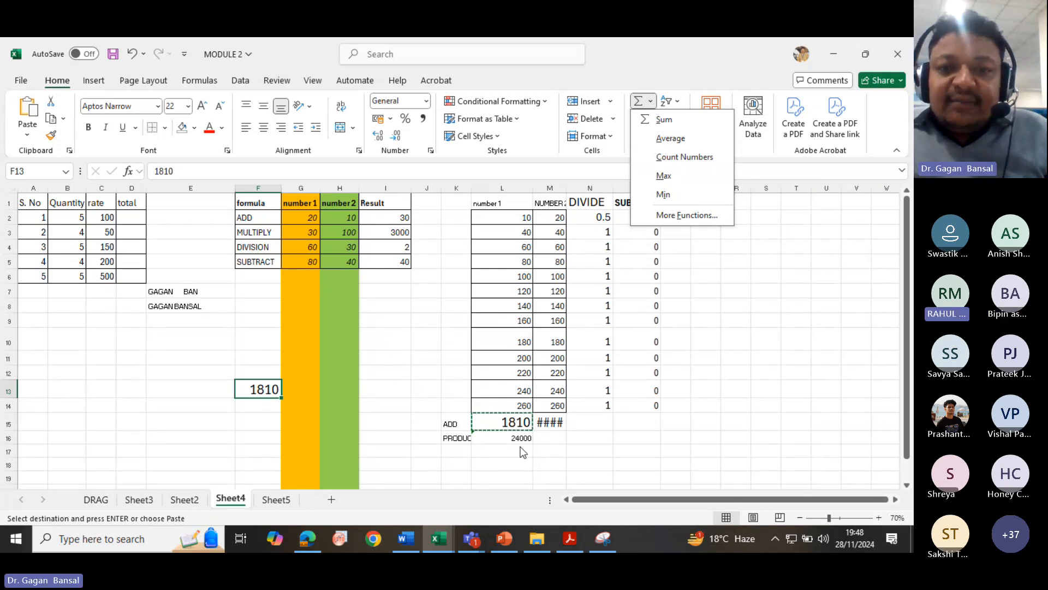
{"action": "left_click", "coordinate": [464, 188]}
{"action": "left_click", "coordinate": [464, 188]}
{"action": "left_click_drag", "start_coordinate": [471, 189], "coordinate": [478, 188]}
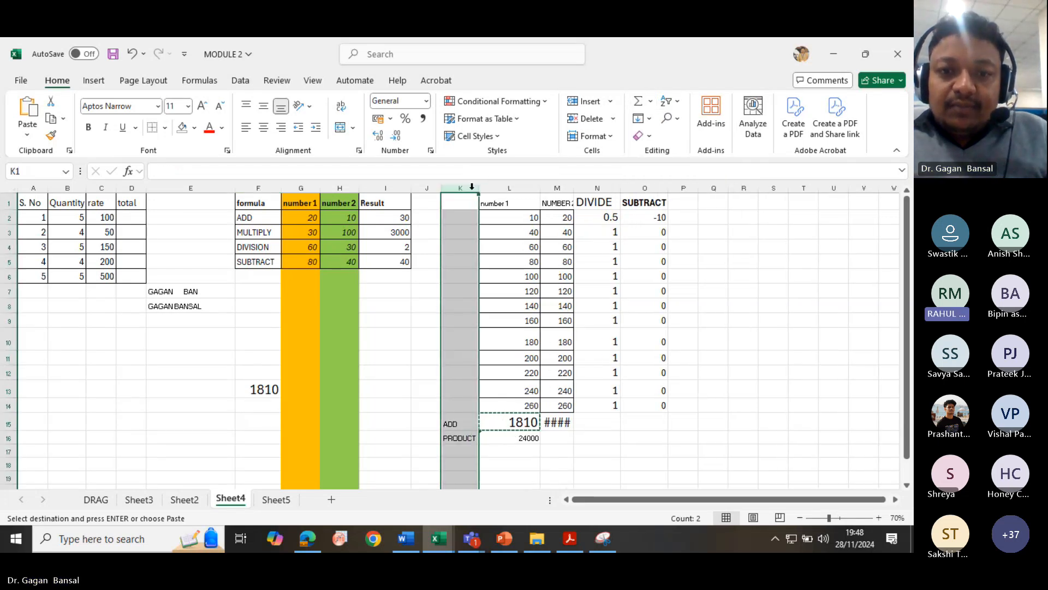
{"action": "left_click", "coordinate": [530, 452]}
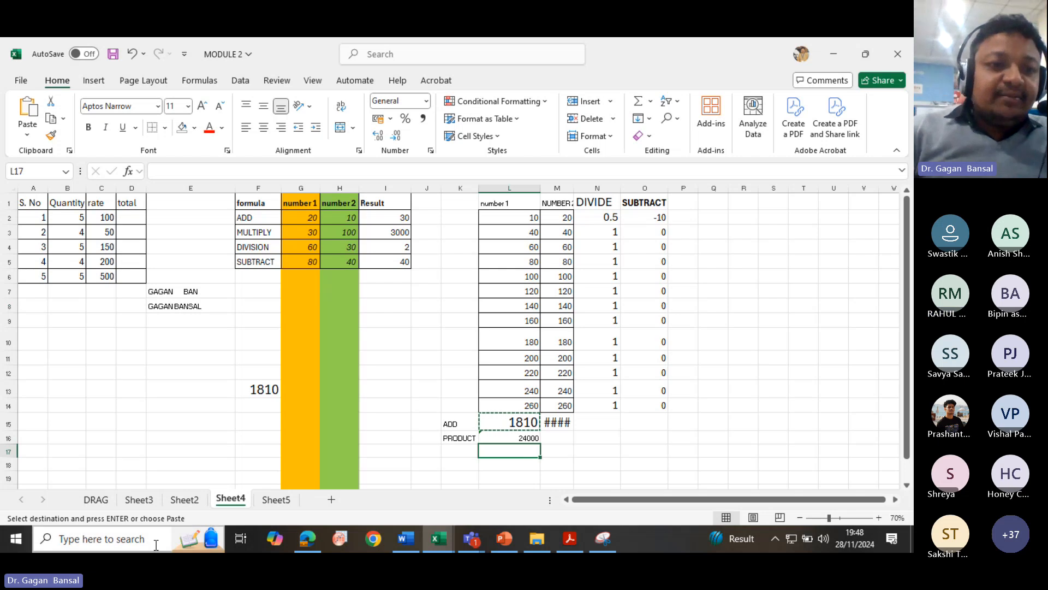
{"action": "left_click", "coordinate": [18, 542]}
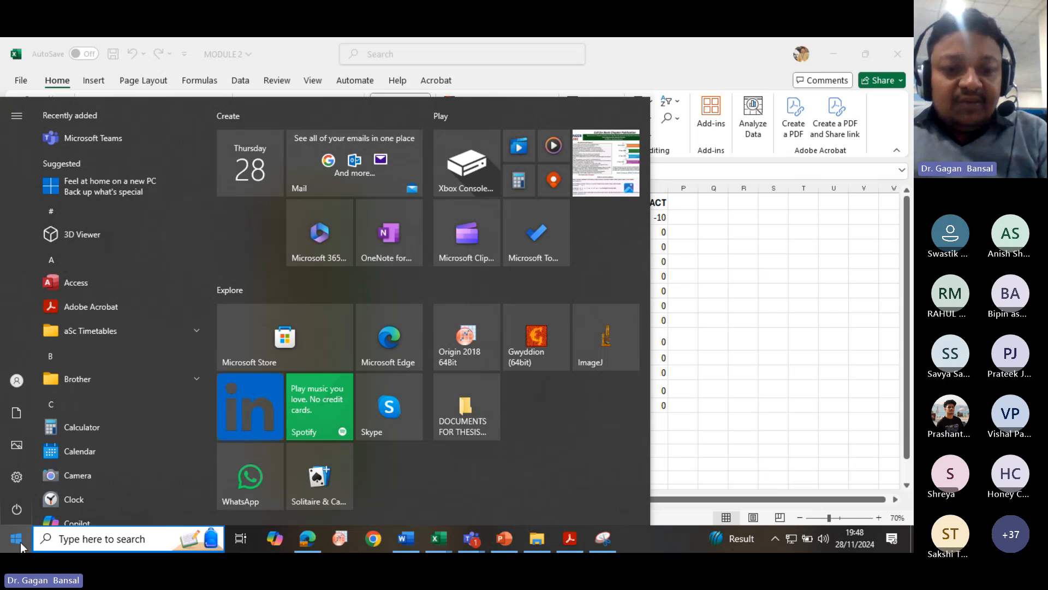
{"action": "type", "text": "EXC"}
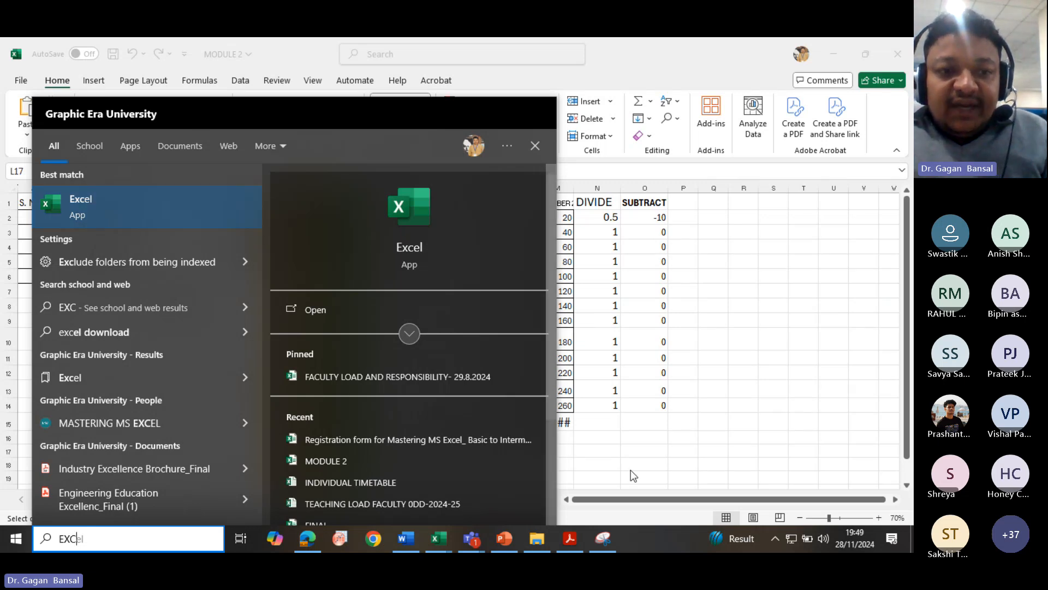
{"action": "left_click", "coordinate": [672, 436]}
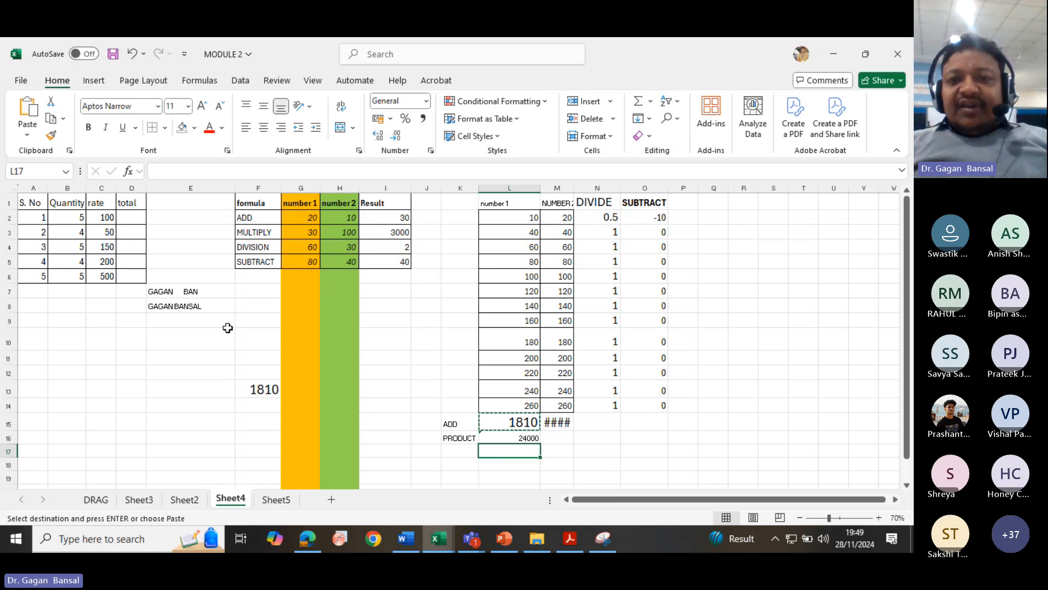
- Autofit column M so its header fits
{"action": "left_click", "coordinate": [502, 204]}
{"action": "left_click_drag", "start_coordinate": [541, 201], "coordinate": [556, 204]}
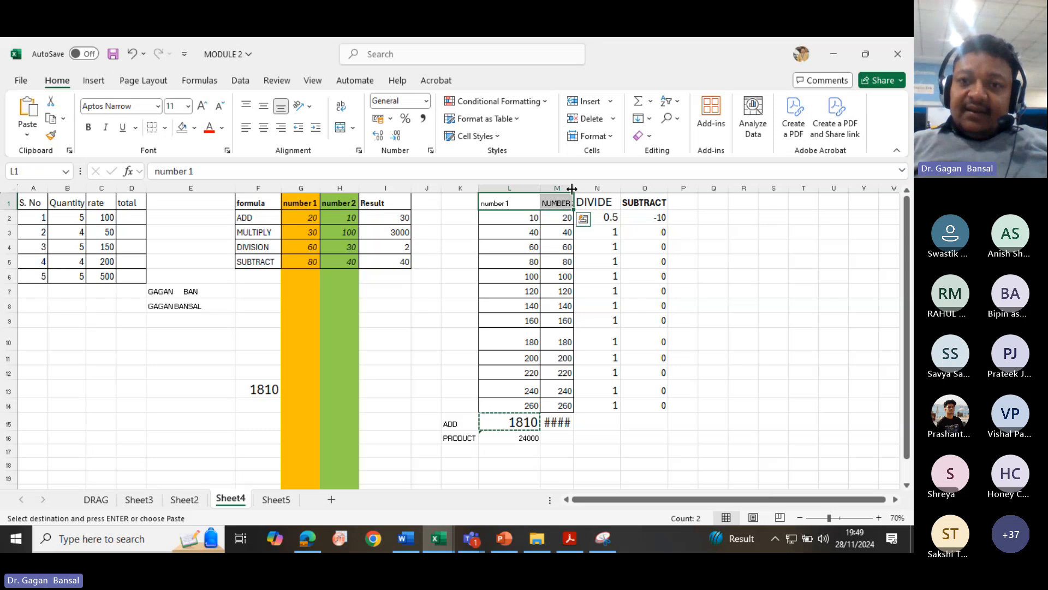
{"action": "double_click", "coordinate": [574, 188]}
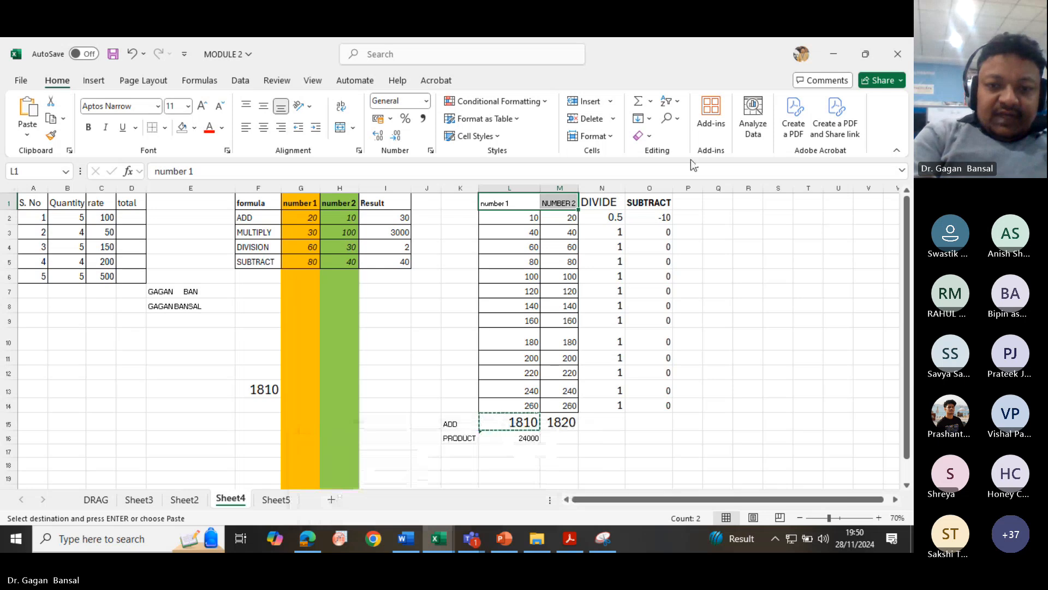
{"action": "mouse_move", "coordinate": [473, 543]}
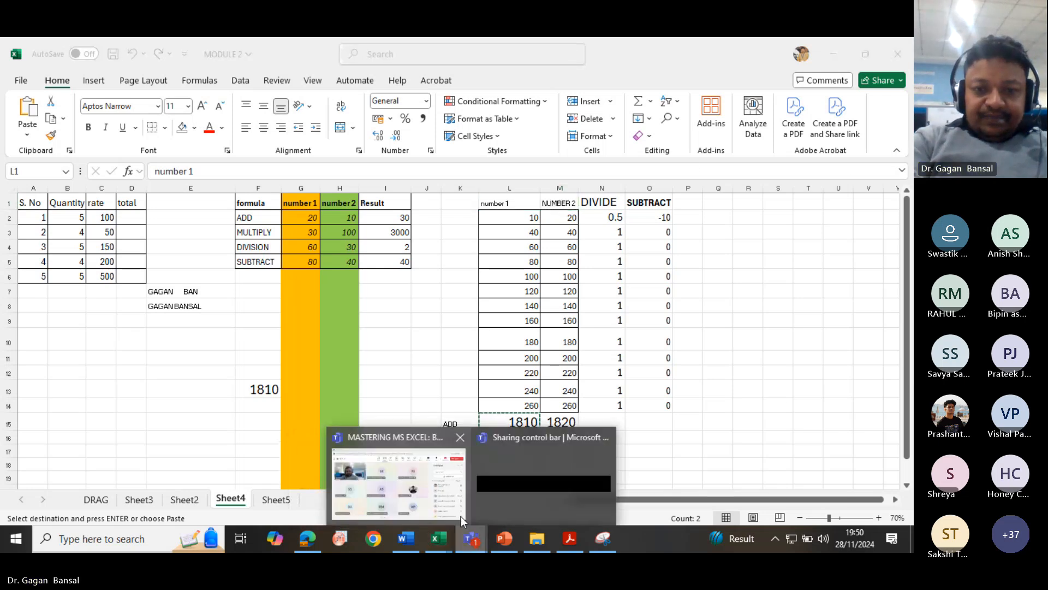
{"action": "left_click", "coordinate": [394, 483]}
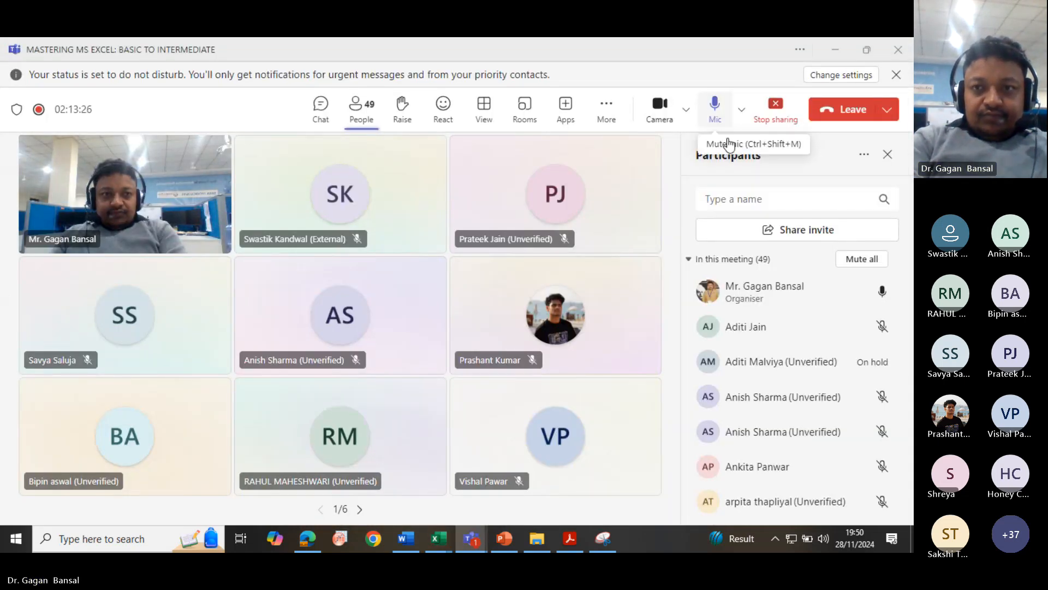
{"action": "left_click", "coordinate": [714, 110]}
{"action": "left_click", "coordinate": [658, 108]}
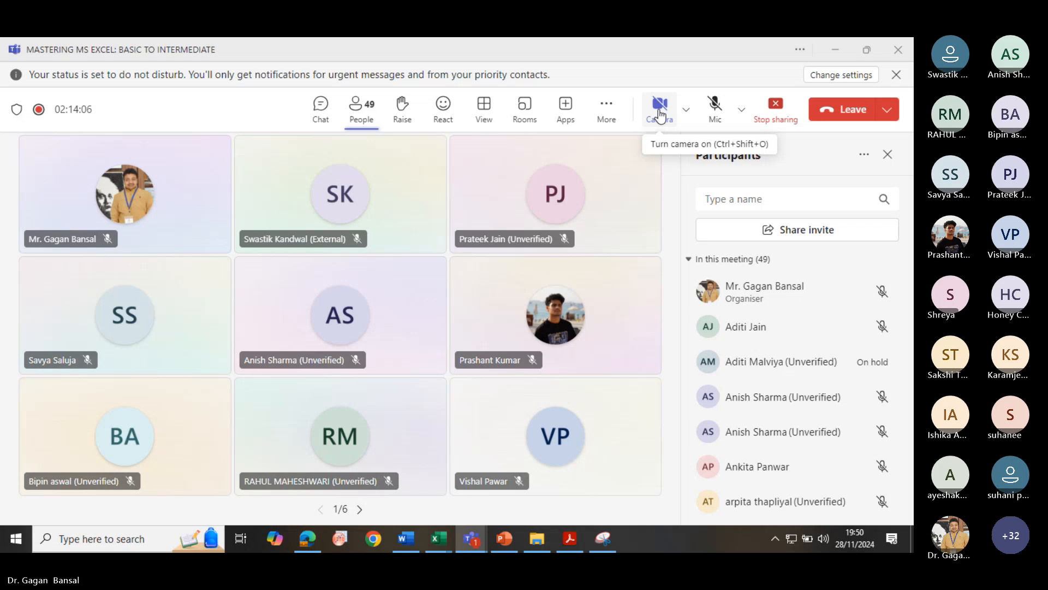
{"action": "left_click", "coordinate": [659, 114]}
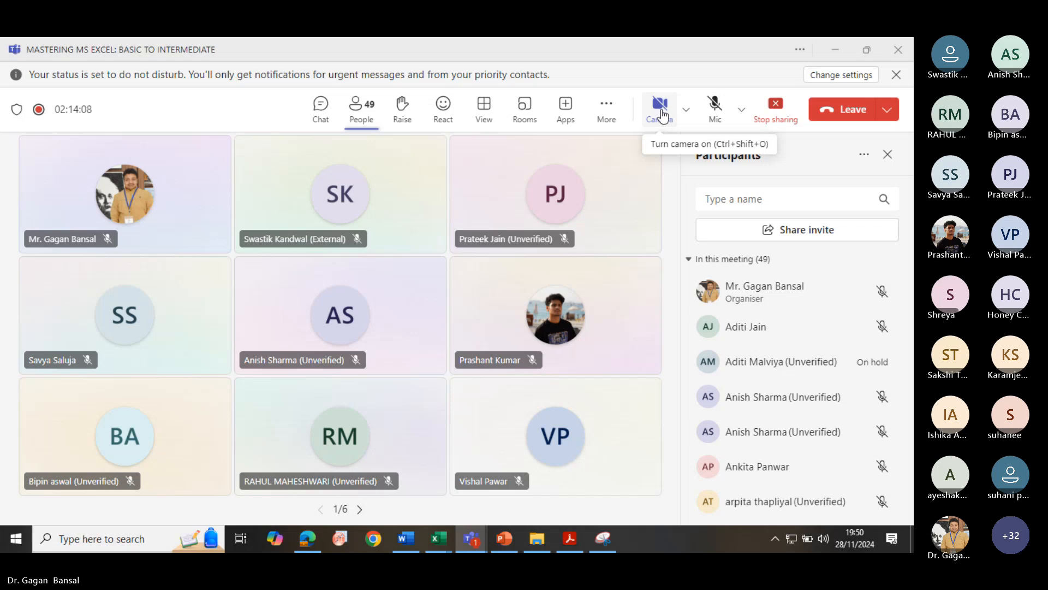
{"action": "left_click", "coordinate": [722, 121]}
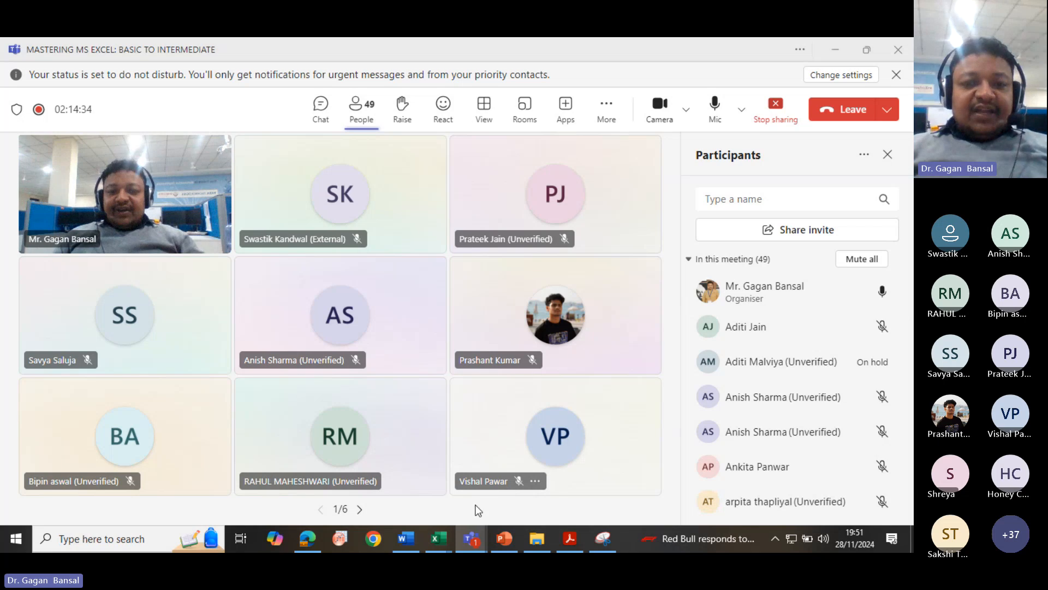
{"action": "mouse_move", "coordinate": [435, 537]}
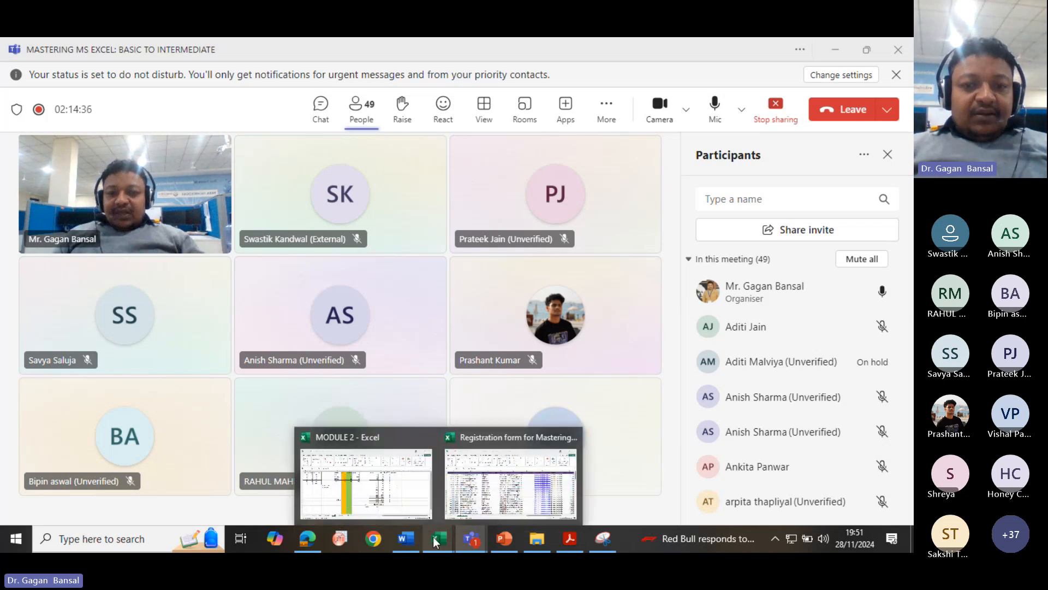
{"action": "left_click", "coordinate": [394, 483]}
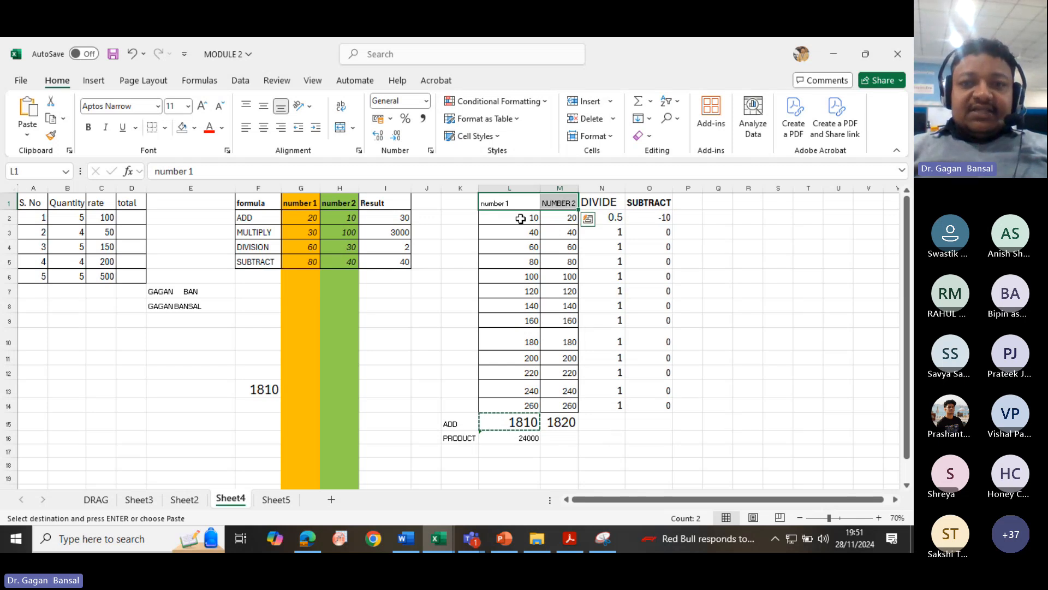
- Enter an AVERAGE formula of L2:L14 in cell L17
{"action": "left_click_drag", "start_coordinate": [521, 219], "coordinate": [529, 411]}
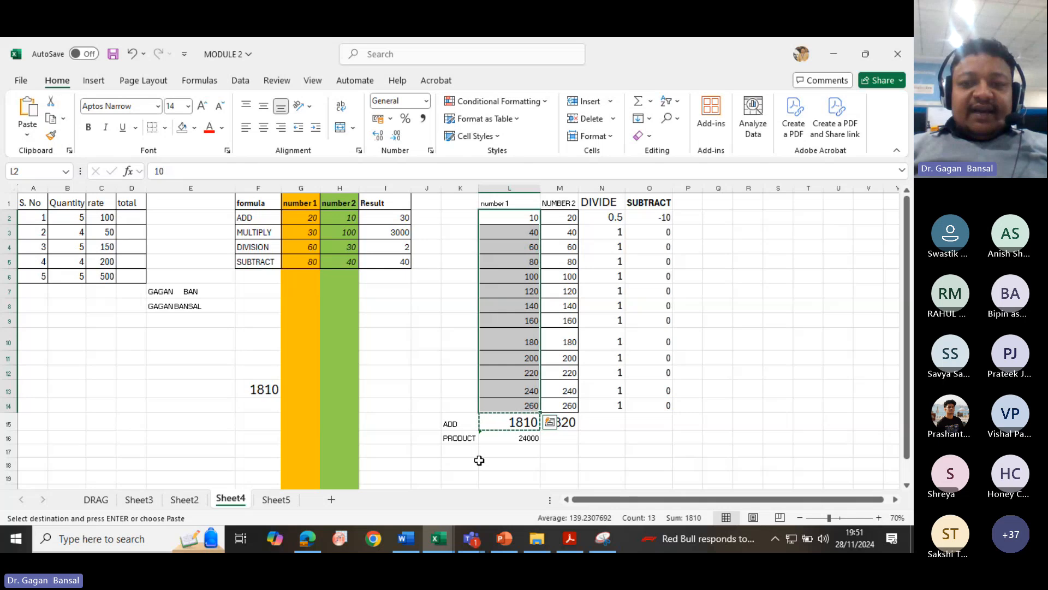
{"action": "left_click", "coordinate": [494, 451]}
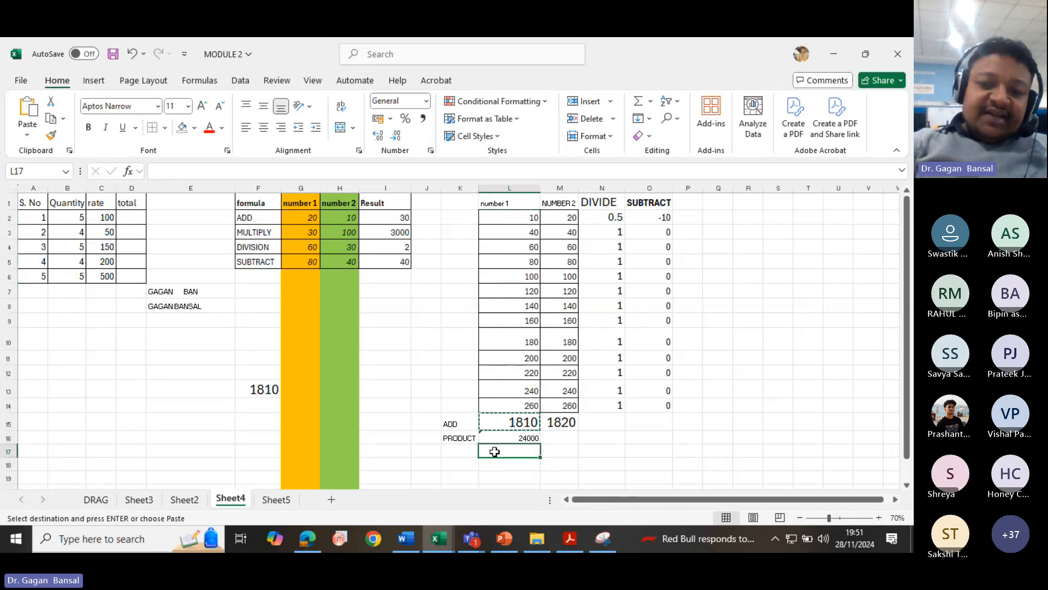
{"action": "type", "text": "="}
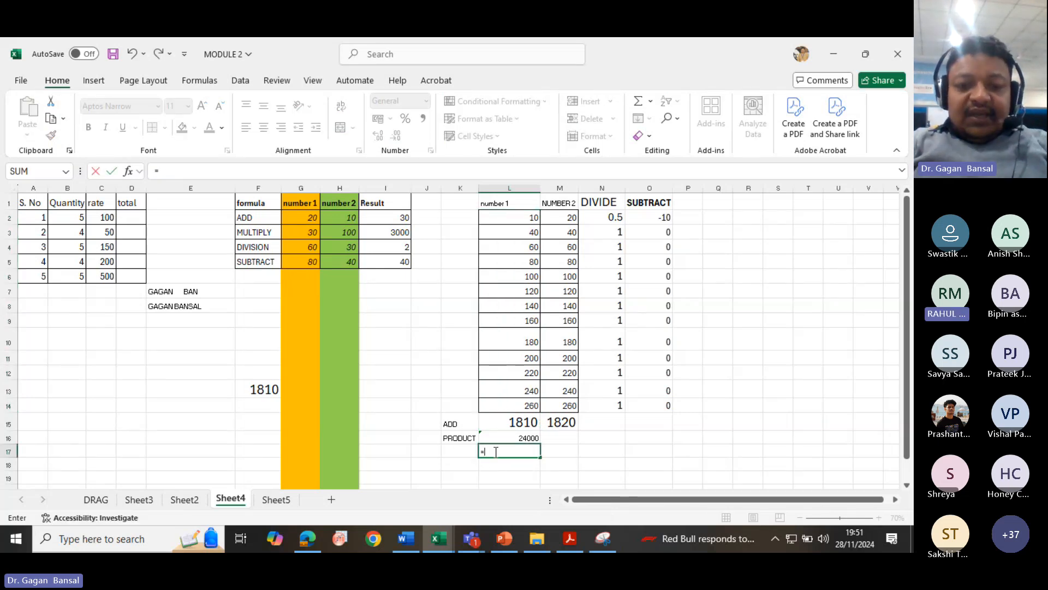
{"action": "type", "text": "AV"}
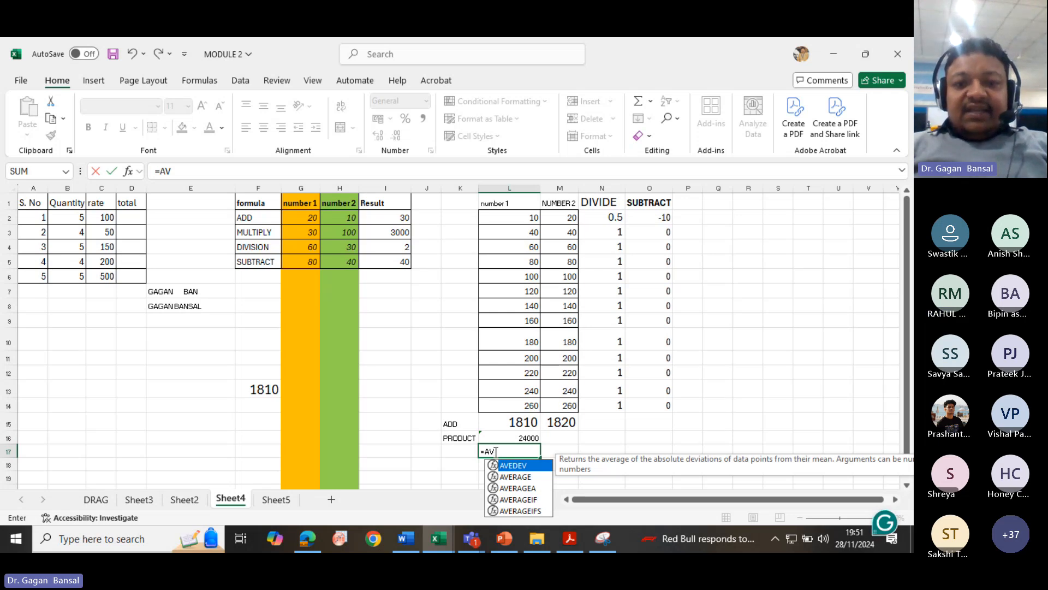
{"action": "type", "text": "ERAGE"}
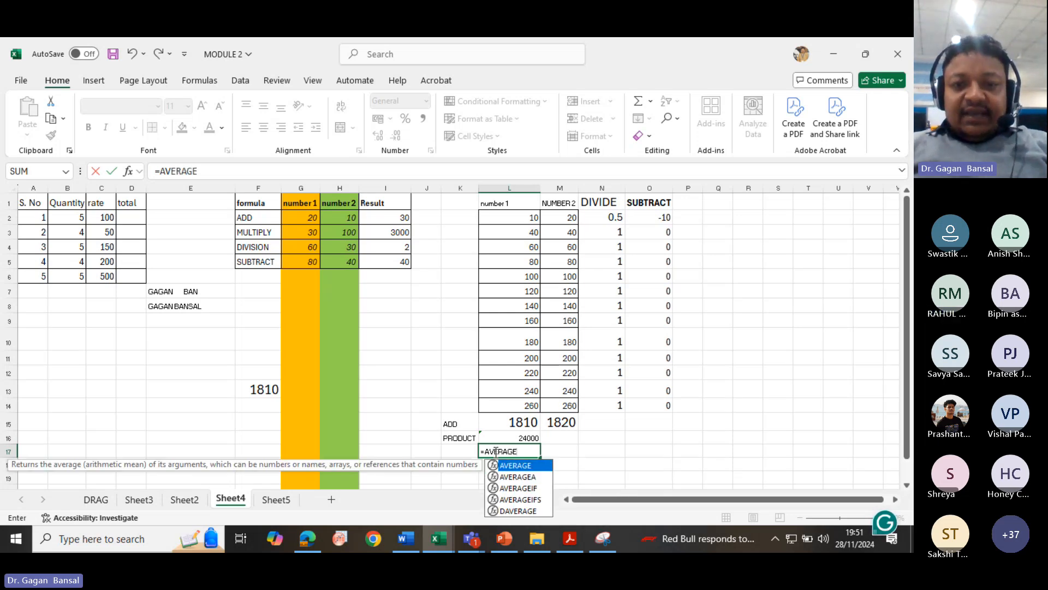
{"action": "type", "text": "("}
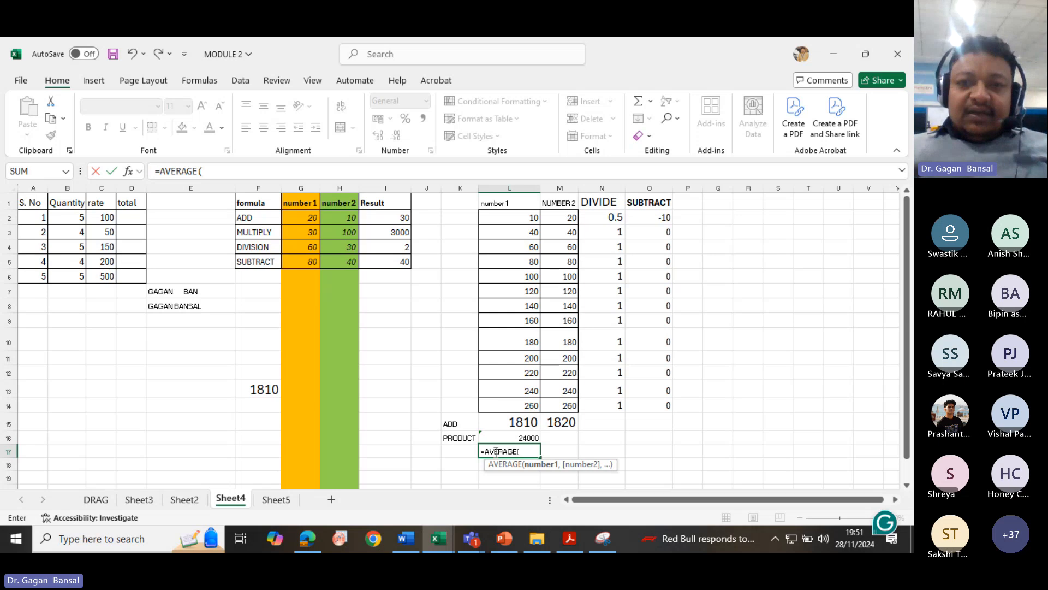
{"action": "left_click_drag", "start_coordinate": [499, 217], "coordinate": [519, 406]}
{"action": "key", "text": "Return"}
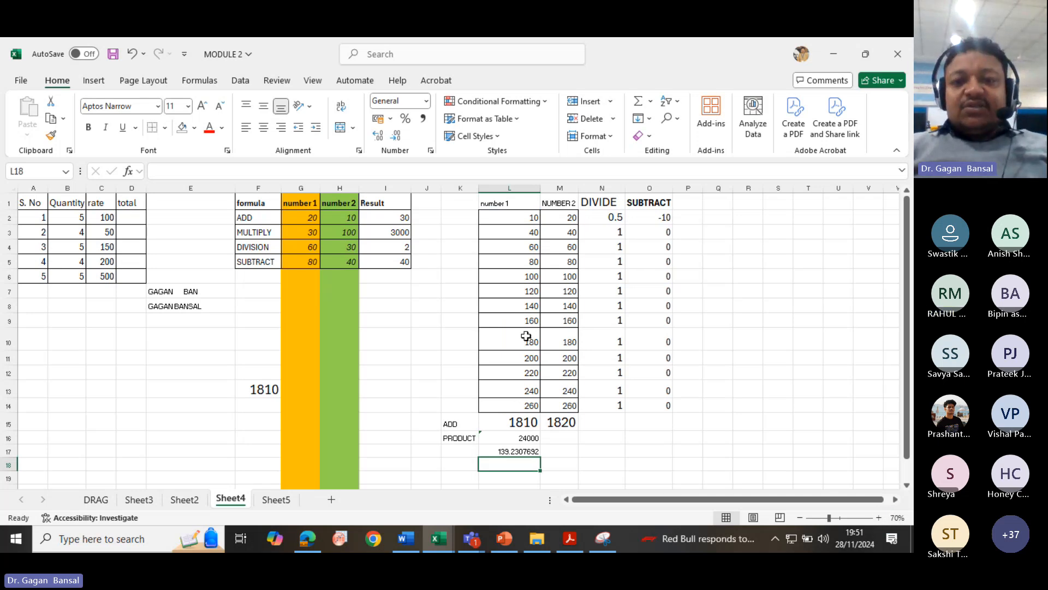
- Select L2:L14 and then L2:O15 to examine the average, count and sum in the status bar
{"action": "left_click", "coordinate": [651, 102]}
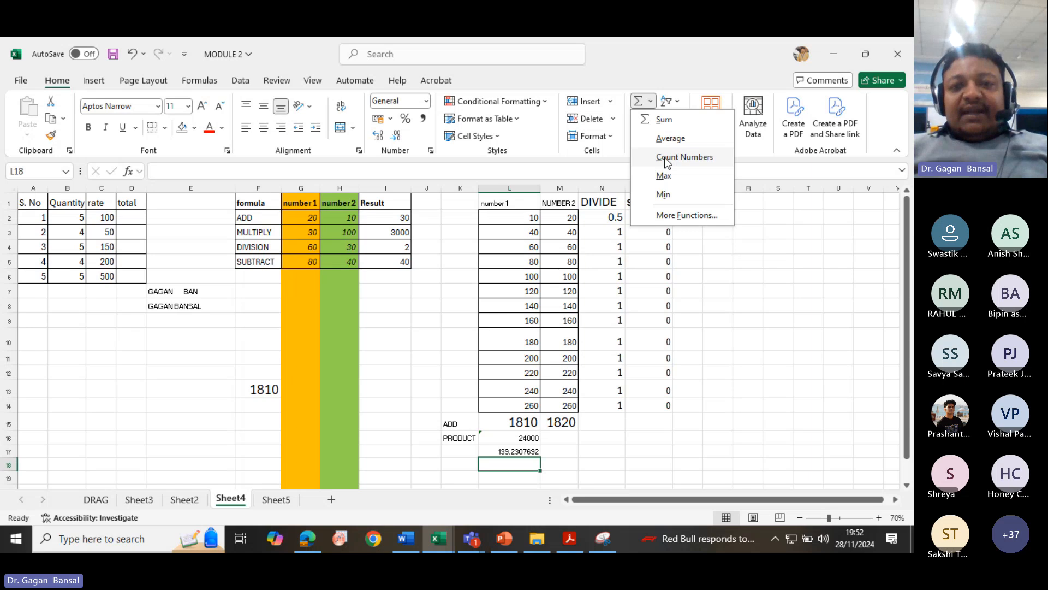
{"action": "left_click", "coordinate": [523, 222]}
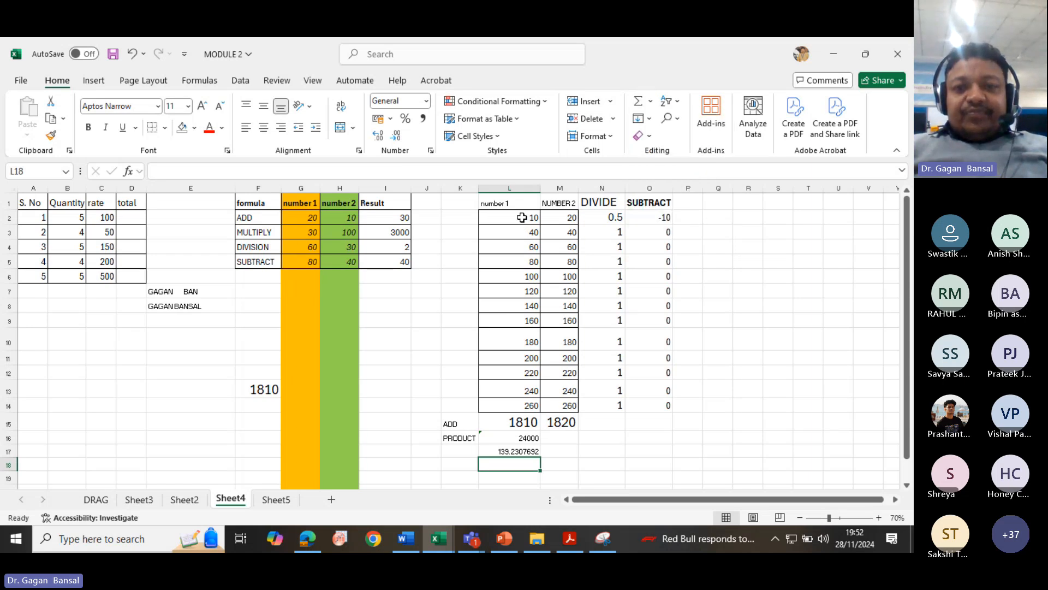
{"action": "left_click_drag", "start_coordinate": [525, 219], "coordinate": [528, 405]}
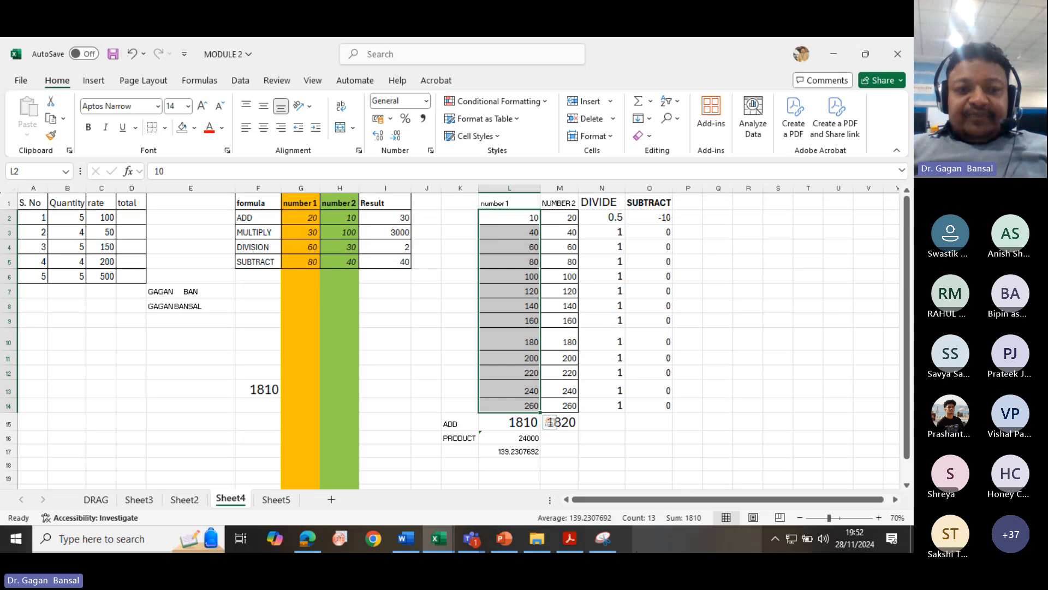
{"action": "mouse_move", "coordinate": [612, 533]}
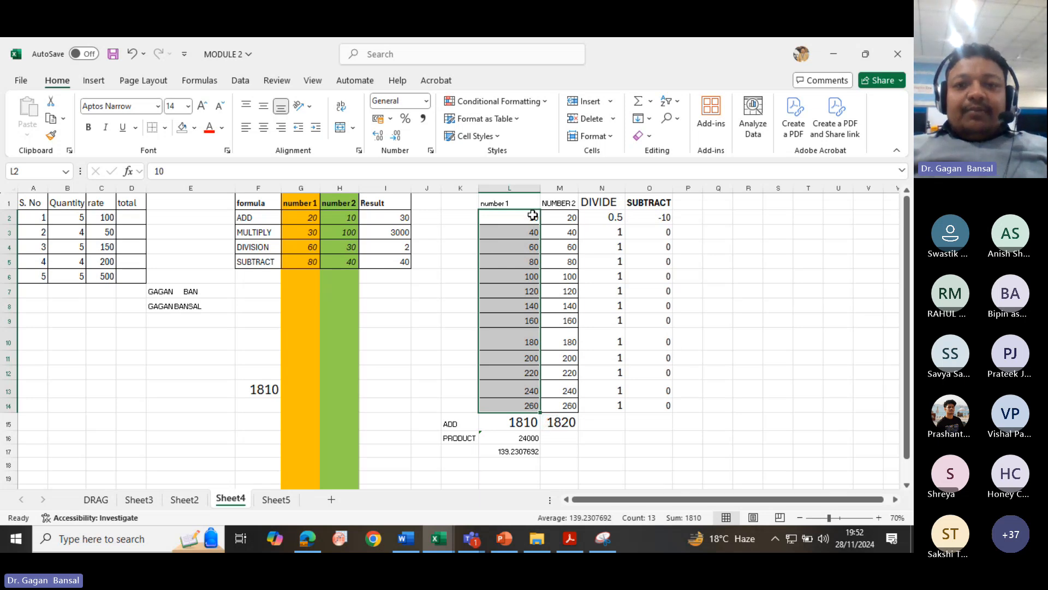
{"action": "left_click_drag", "start_coordinate": [532, 215], "coordinate": [651, 425]}
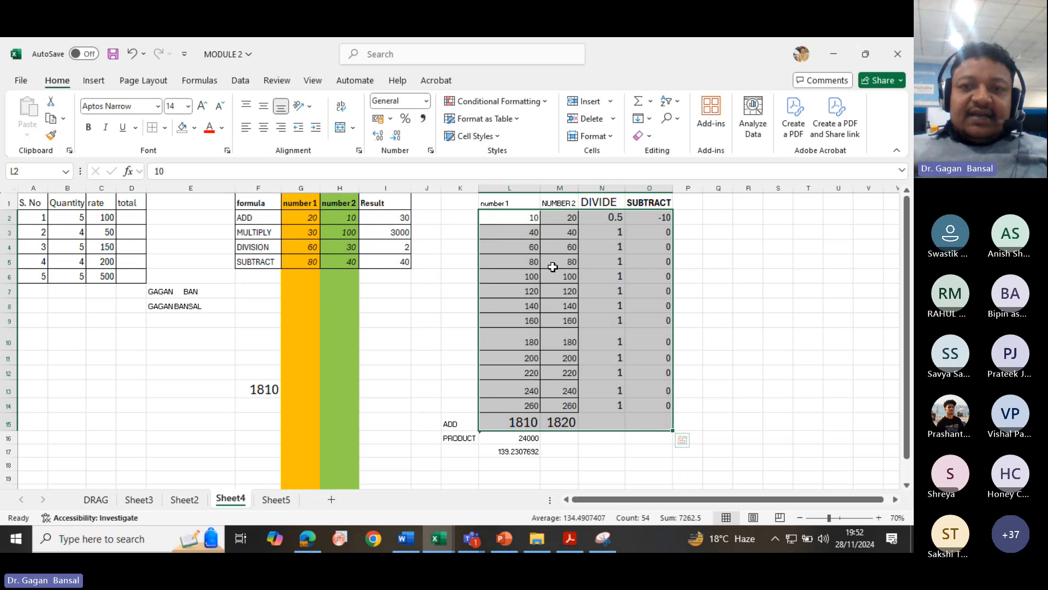
{"action": "left_click_drag", "start_coordinate": [501, 203], "coordinate": [634, 206]}
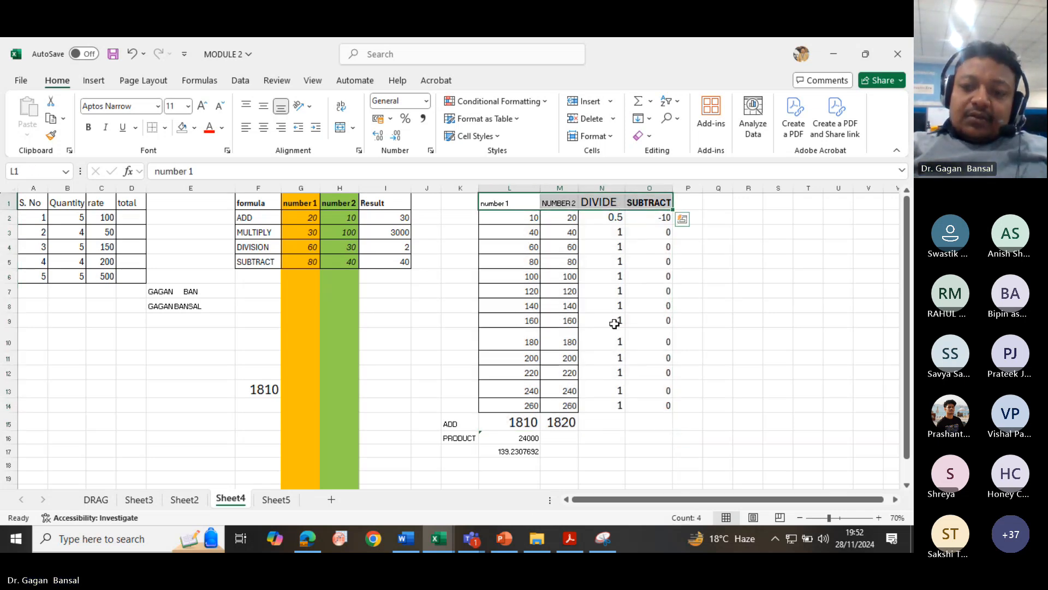
- Open Sheet5 and scroll the course outline PDF down to the Module 4 topics
{"action": "left_click", "coordinate": [277, 502]}
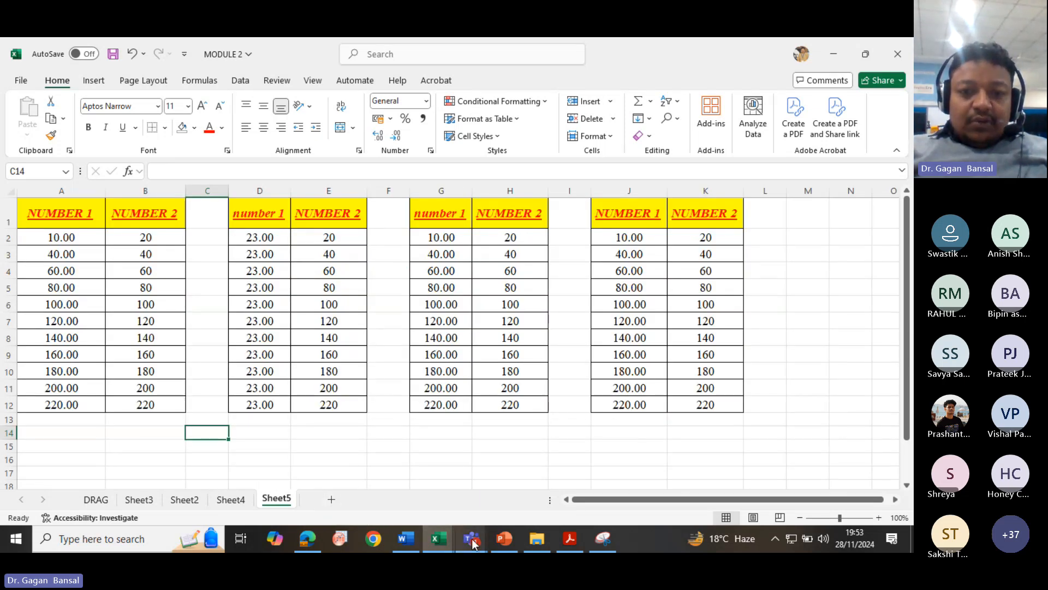
{"action": "mouse_move", "coordinate": [461, 538]}
{"action": "left_click", "coordinate": [395, 491]}
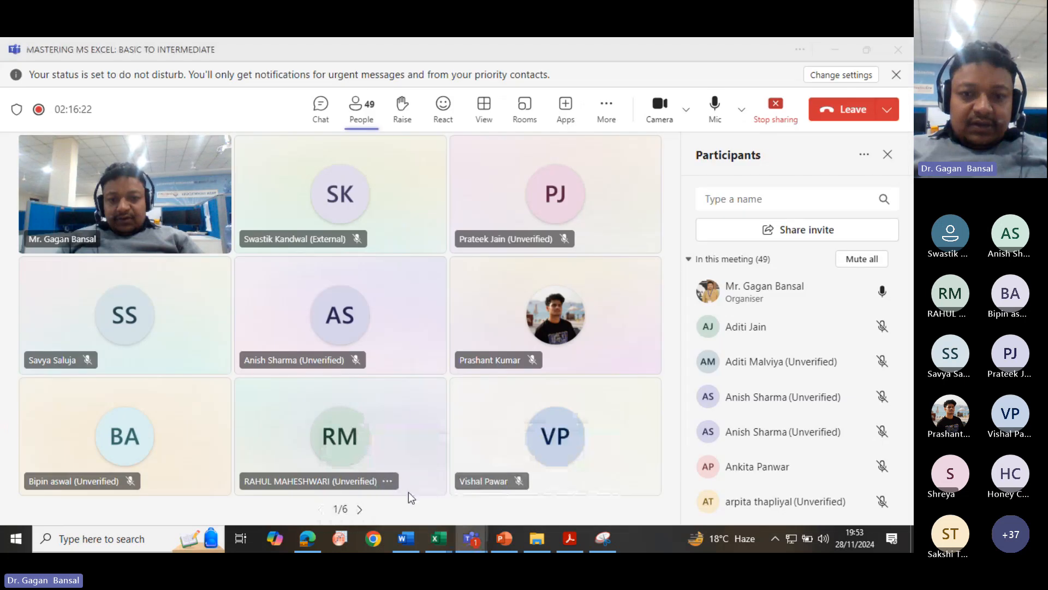
{"action": "left_click", "coordinate": [568, 539]}
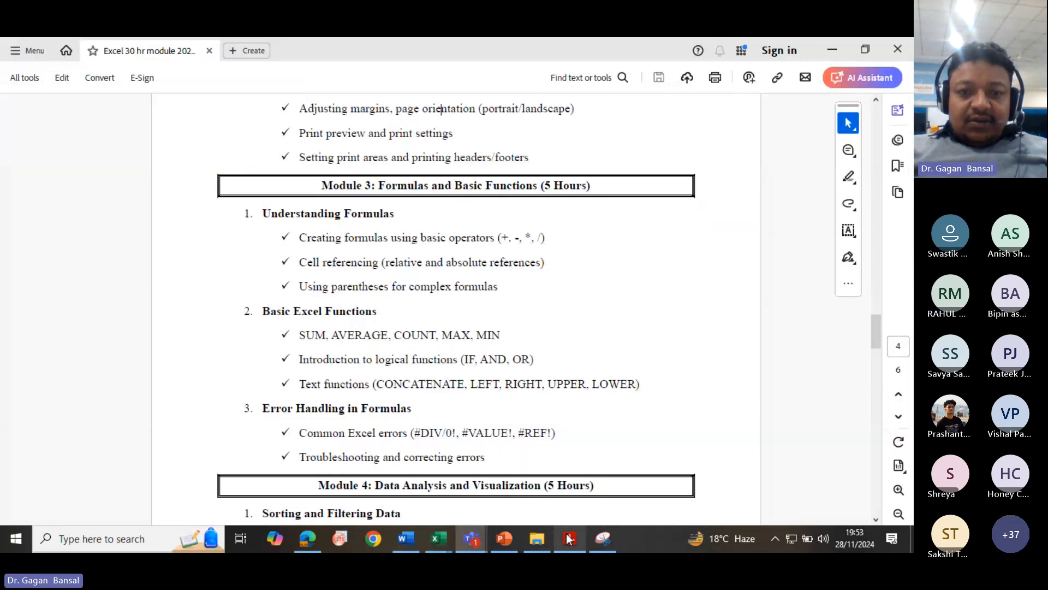
{"action": "scroll", "coordinate": [513, 450], "scroll_direction": "down", "scroll_amount": 2}
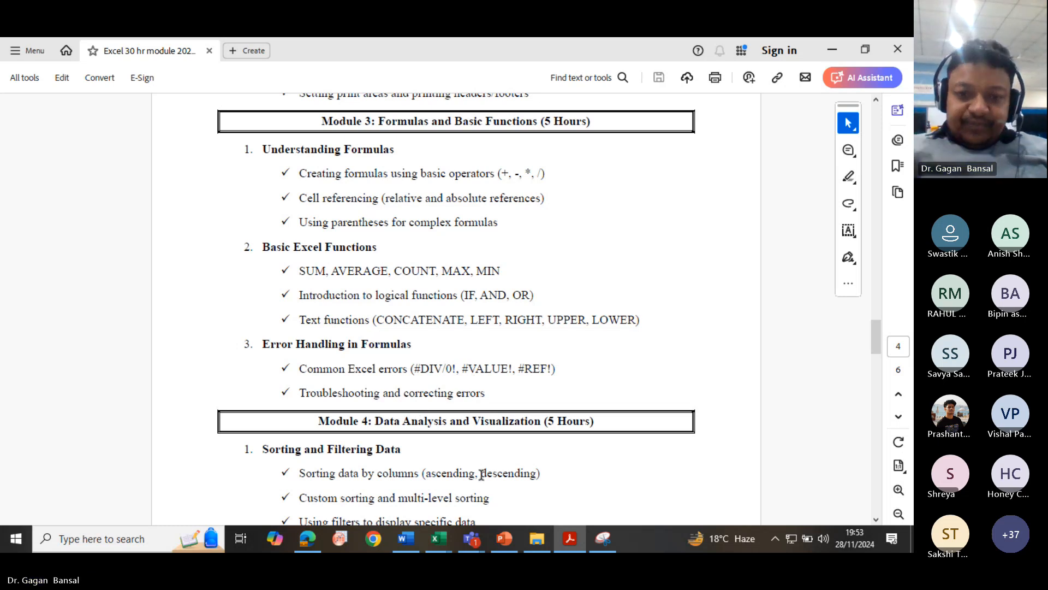
- Switch to the presentation and select the Error Handling in Formulas slide
{"action": "mouse_move", "coordinate": [472, 539]}
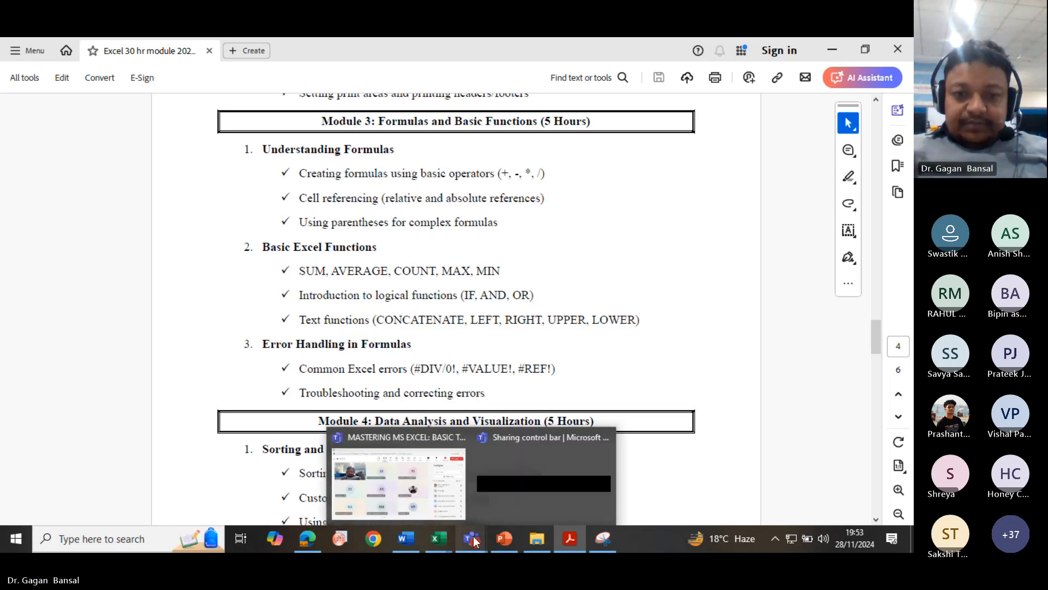
{"action": "left_click", "coordinate": [399, 489]}
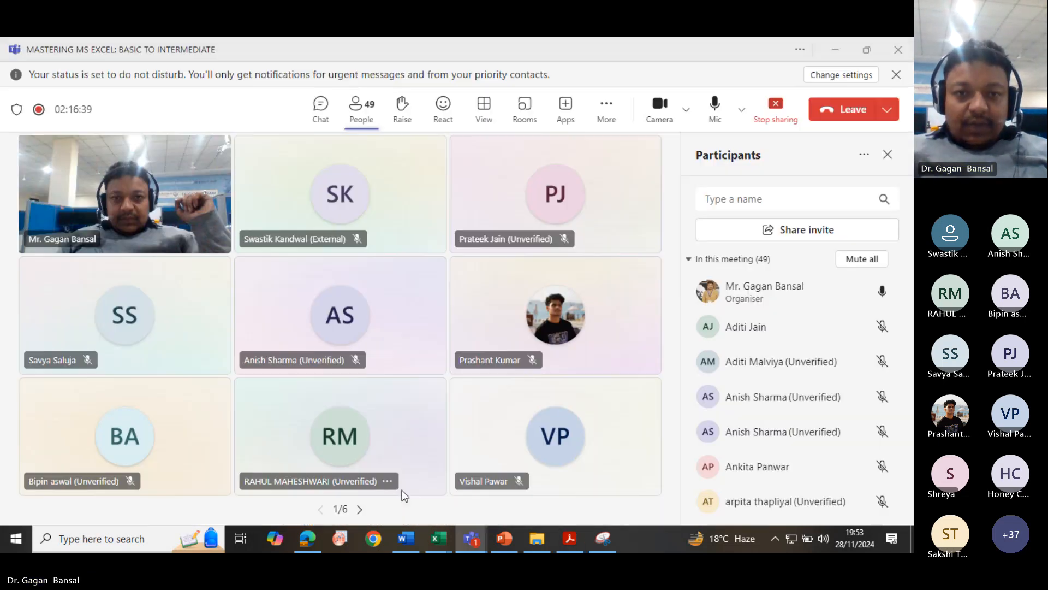
{"action": "left_click", "coordinate": [495, 537]}
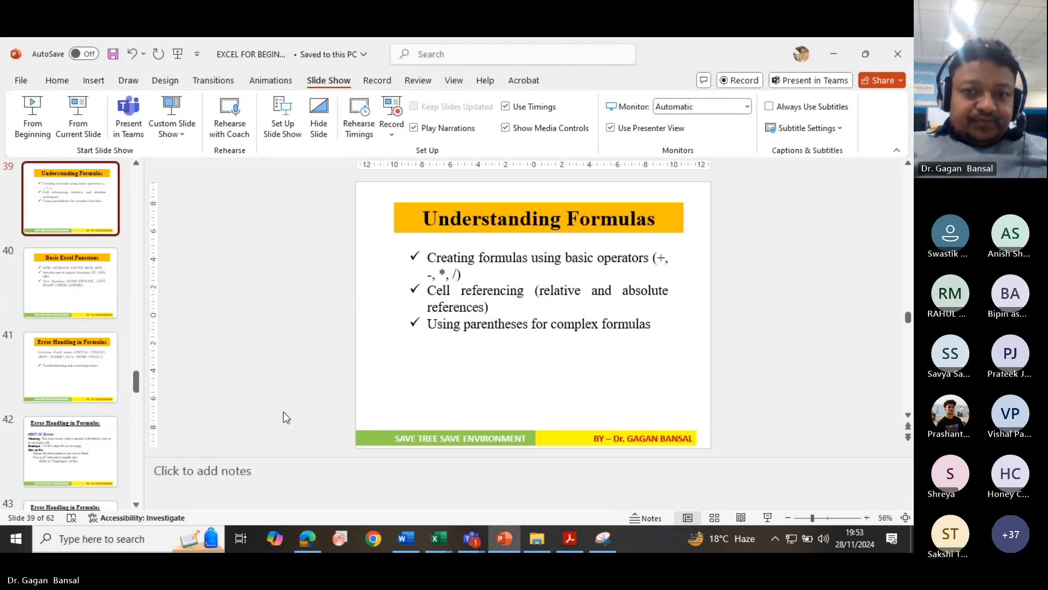
{"action": "left_click", "coordinate": [73, 370]}
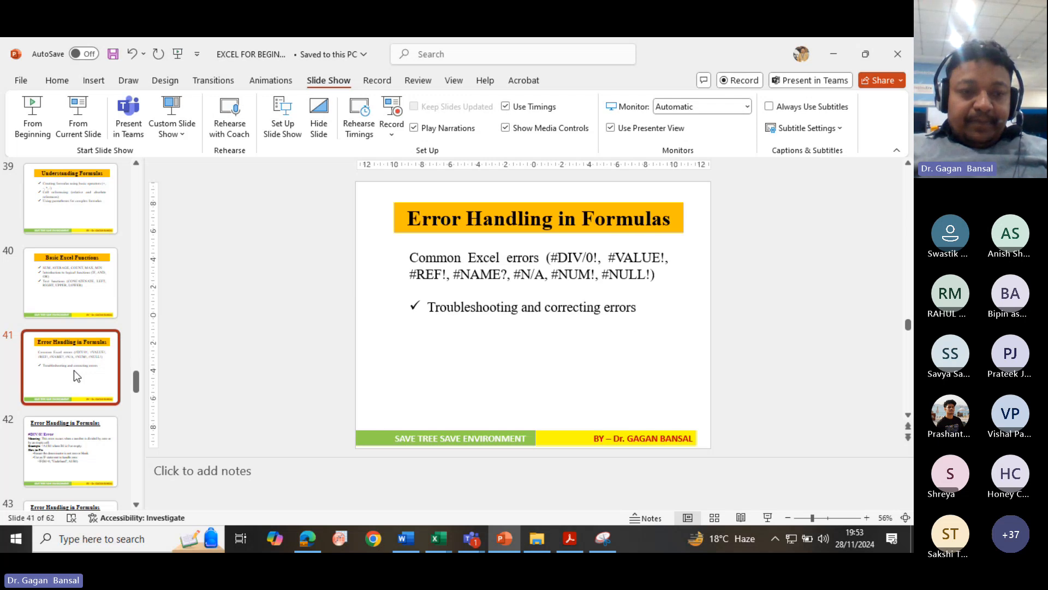